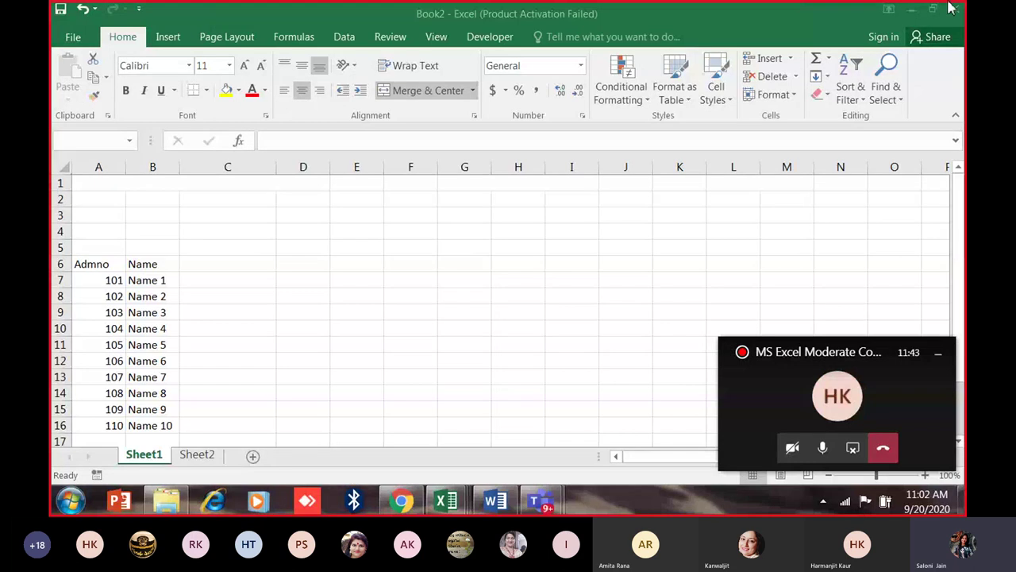
Switch from the Book2 workbook to the saloni sept attendance workbook.
{"action": "left_click", "coordinate": [911, 10]}
{"action": "mouse_move", "coordinate": [445, 500]}
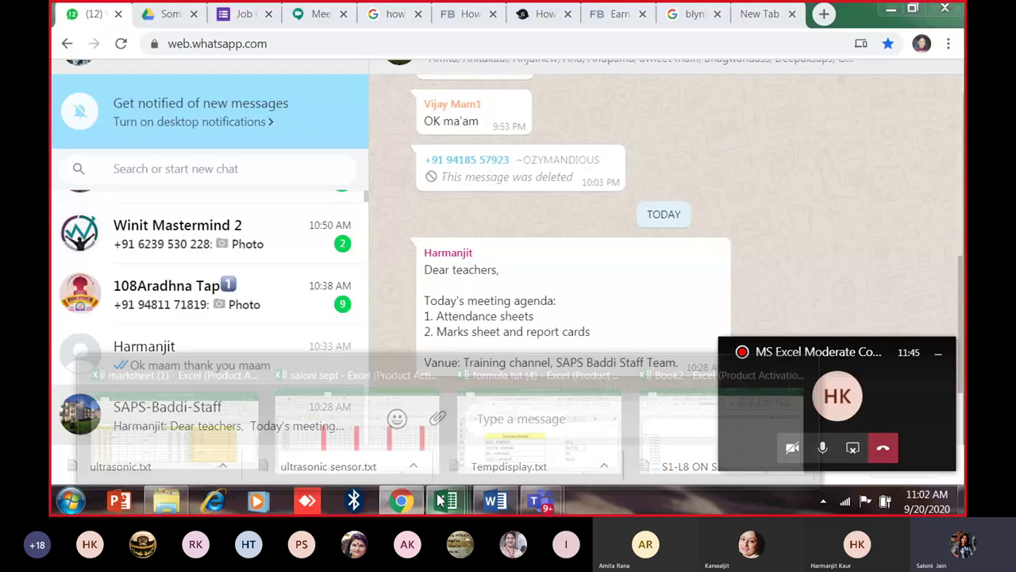
{"action": "left_click", "coordinate": [545, 413]}
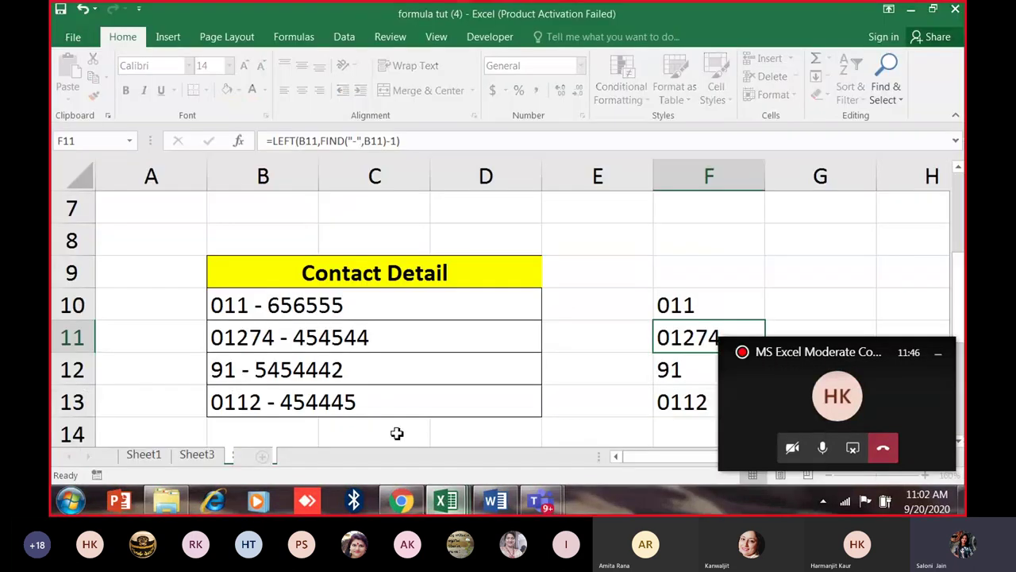
{"action": "key", "text": "alt+Tab"}
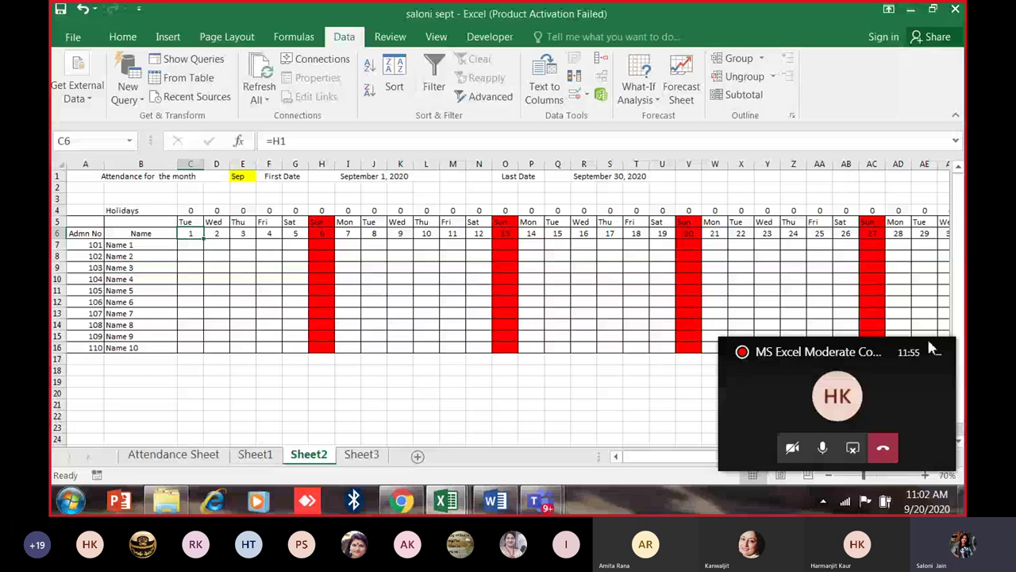
Set the attendance month in cell E1 of Sheet2 to Oct.
{"action": "left_click", "coordinate": [243, 187]}
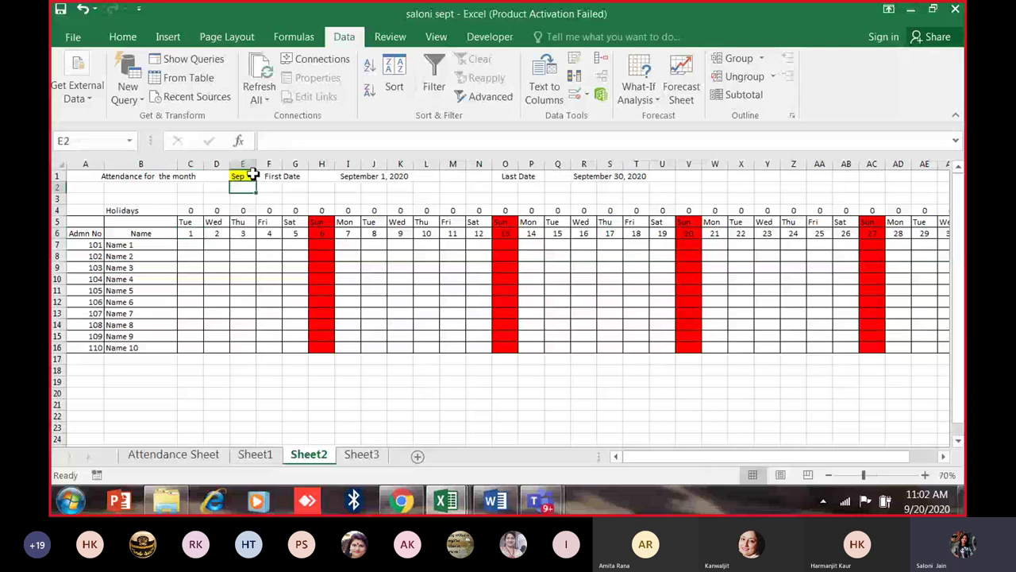
{"action": "left_click", "coordinate": [251, 174]}
{"action": "left_click", "coordinate": [262, 176]}
{"action": "left_click", "coordinate": [249, 230]}
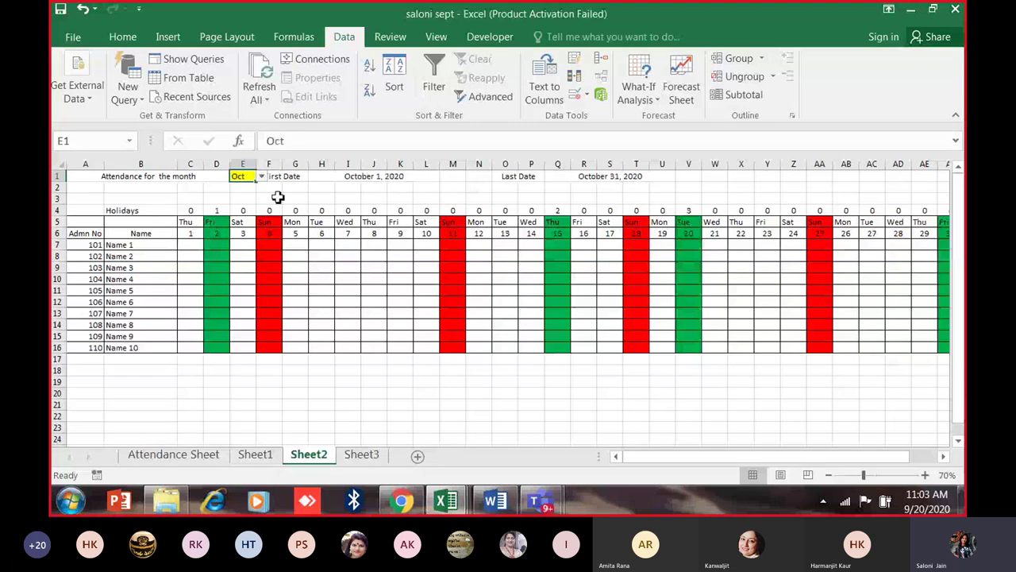
Review the October day columns and inspect the Total Present formula for the first student in AH7.
{"action": "mouse_move", "coordinate": [642, 459]}
{"action": "left_mouse_down"}
{"action": "mouse_move", "coordinate": [856, 481]}
{"action": "mouse_move", "coordinate": [631, 468]}
{"action": "left_mouse_up"}
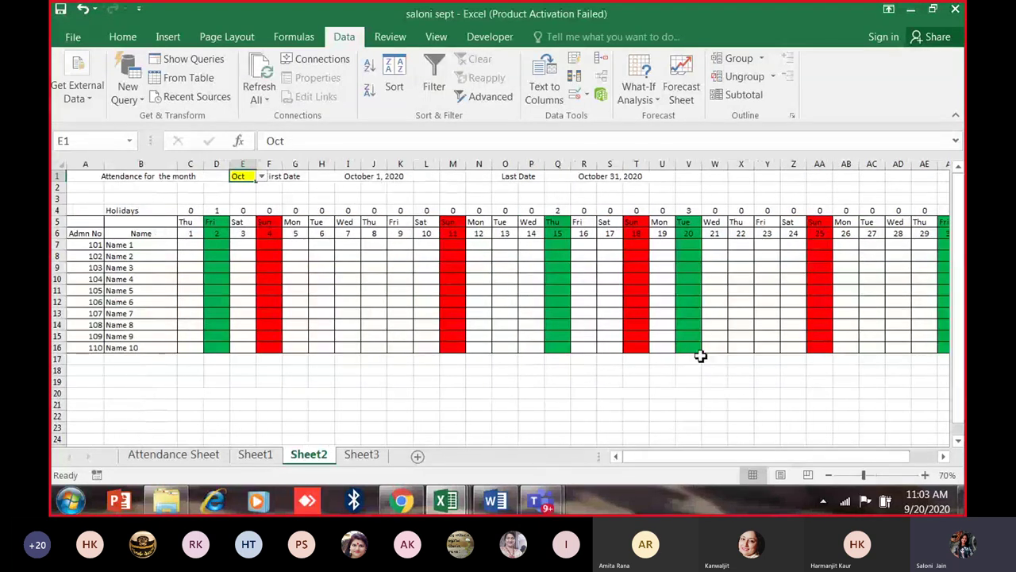
{"action": "scroll", "coordinate": [875, 267], "scroll_direction": "right", "scroll_amount": 1}
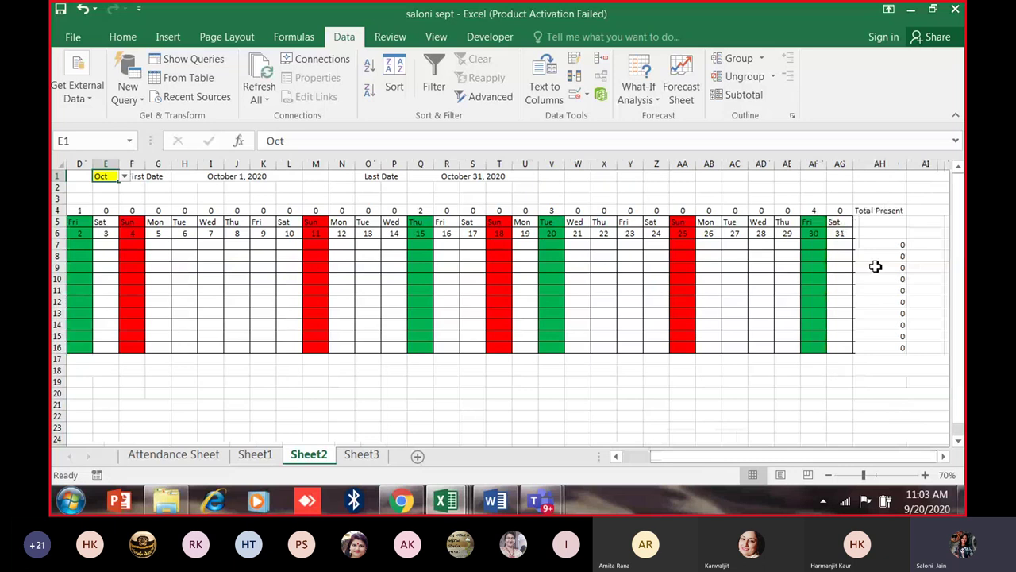
{"action": "left_click", "coordinate": [882, 245]}
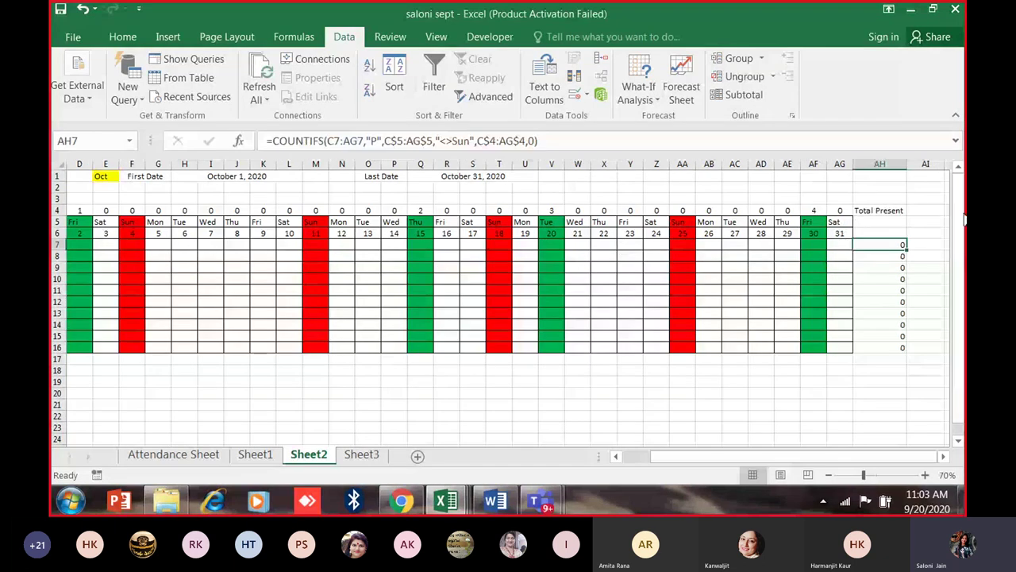
{"action": "left_click", "coordinate": [928, 210]}
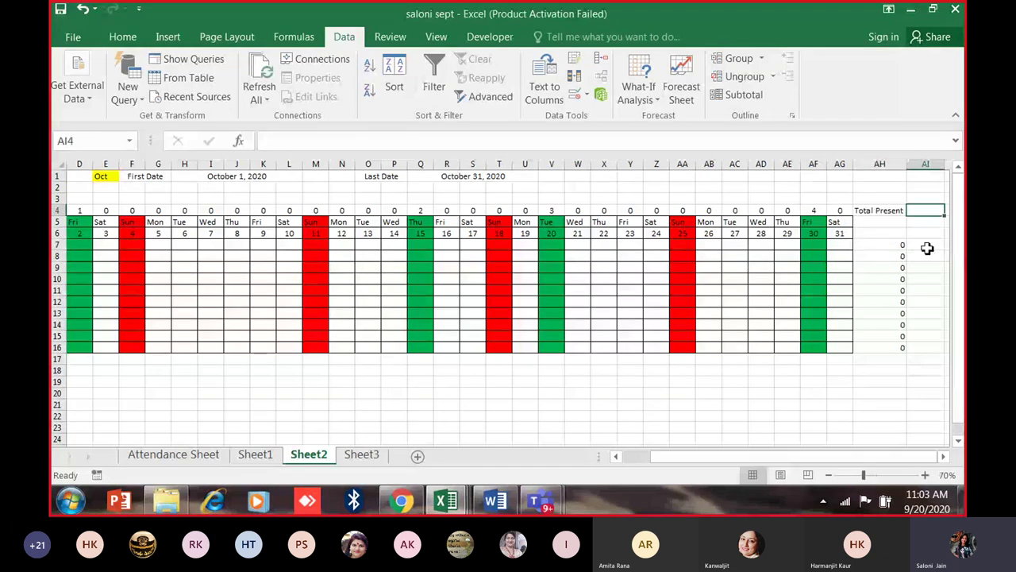
{"action": "left_click_drag", "start_coordinate": [733, 458], "coordinate": [706, 458]}
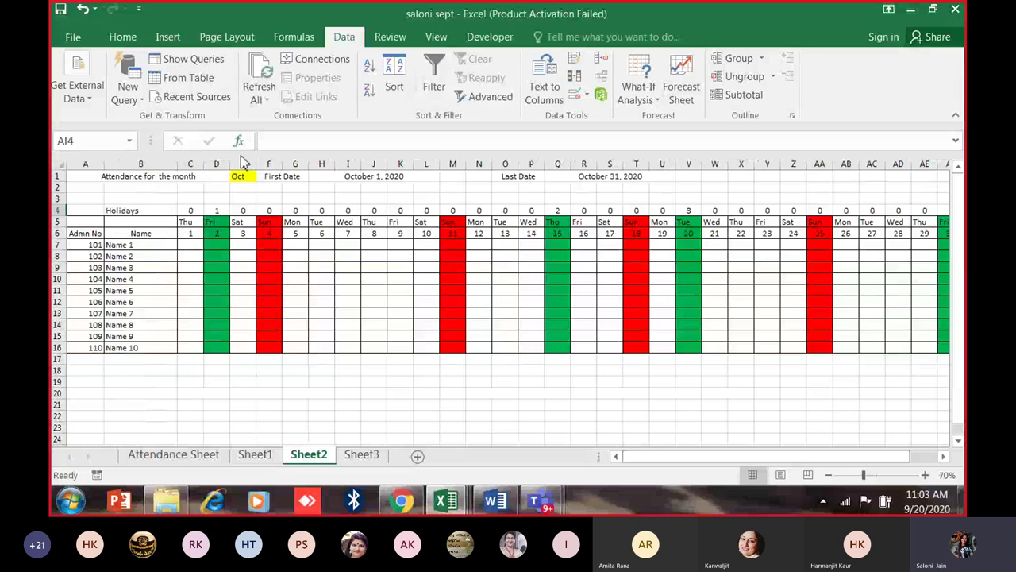
Set the attendance month in cell E1 to Dec.
{"action": "left_click", "coordinate": [243, 175]}
{"action": "left_click", "coordinate": [261, 175]}
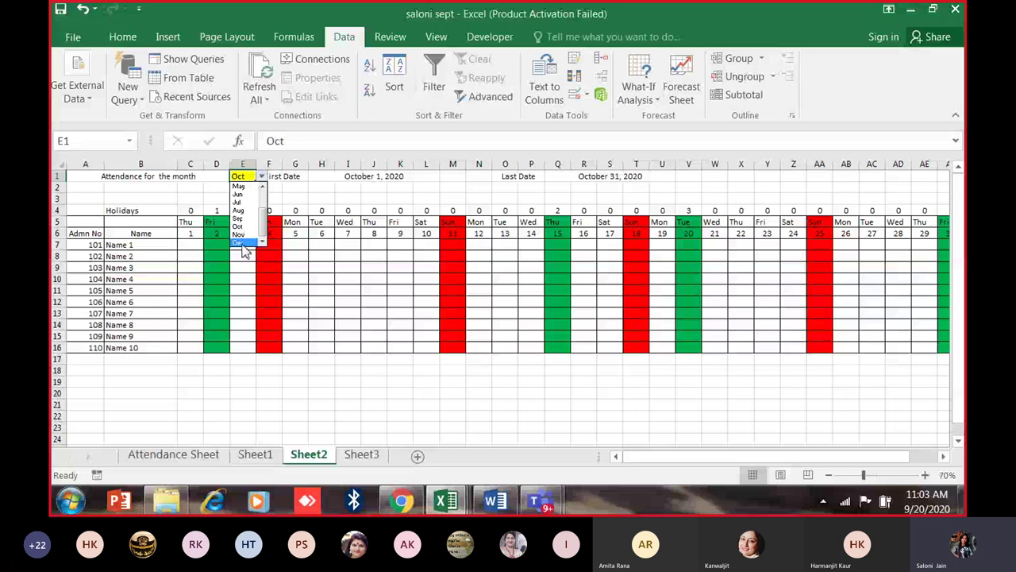
{"action": "left_click", "coordinate": [240, 243]}
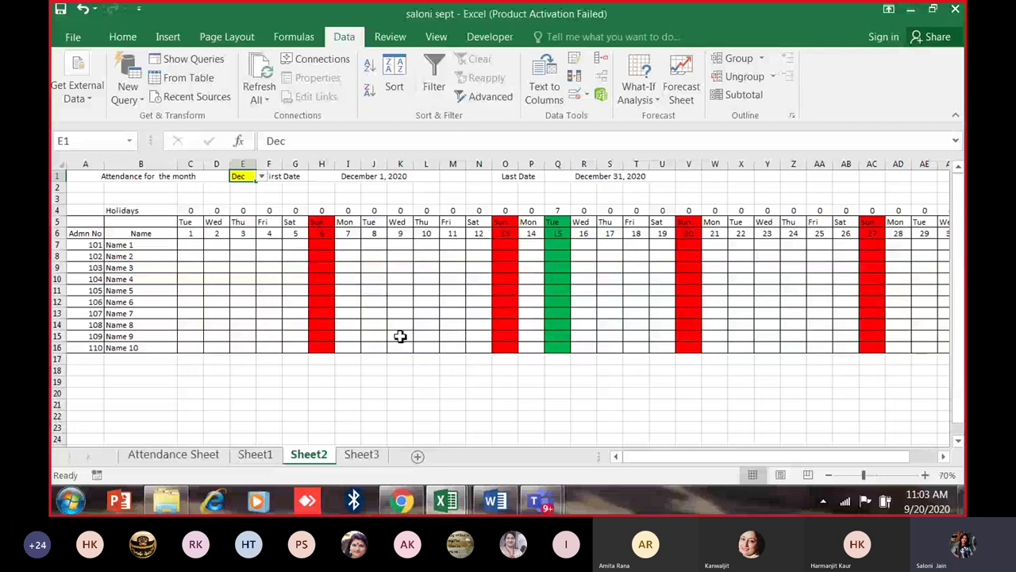
Create a new blank workbook.
{"action": "key", "text": "alt+f"}
{"action": "key", "text": "n"}
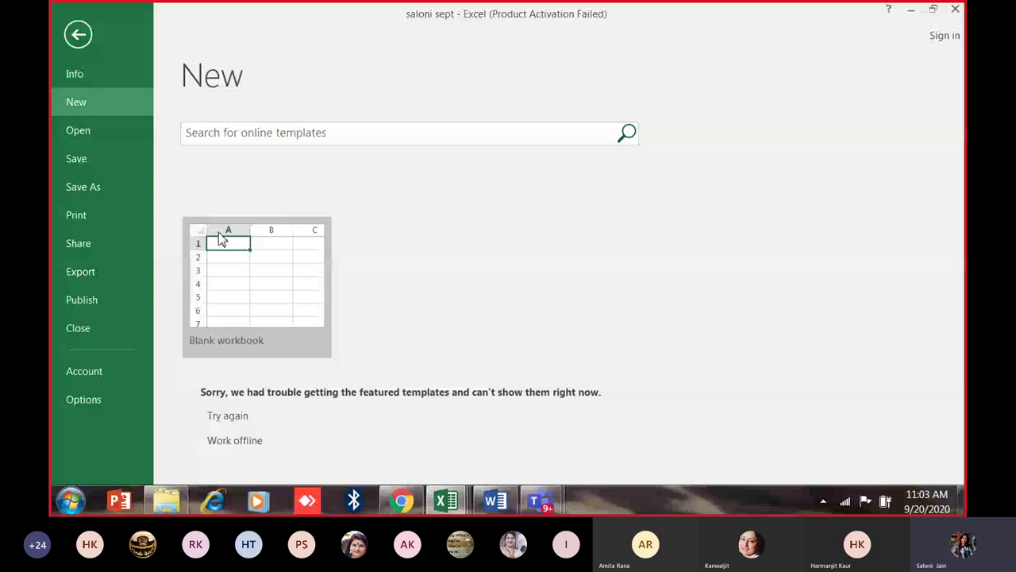
{"action": "left_click", "coordinate": [222, 241]}
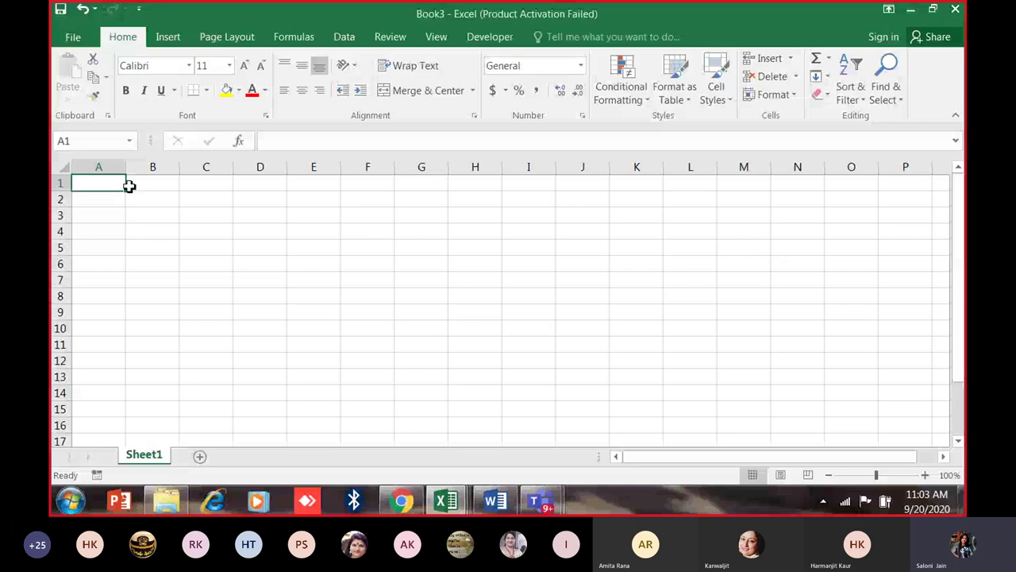
Enter the values 10, 20, 30 and 40 in cells A1 to A4.
{"action": "mouse_move", "coordinate": [445, 500]}
{"action": "type", "text": "10"}
{"action": "key", "text": "Return"}
{"action": "type", "text": "20"}
{"action": "key", "text": "Return"}
{"action": "type", "text": "30"}
{"action": "key", "text": "Return"}
{"action": "type", "text": "40"}
{"action": "key", "text": "Return"}
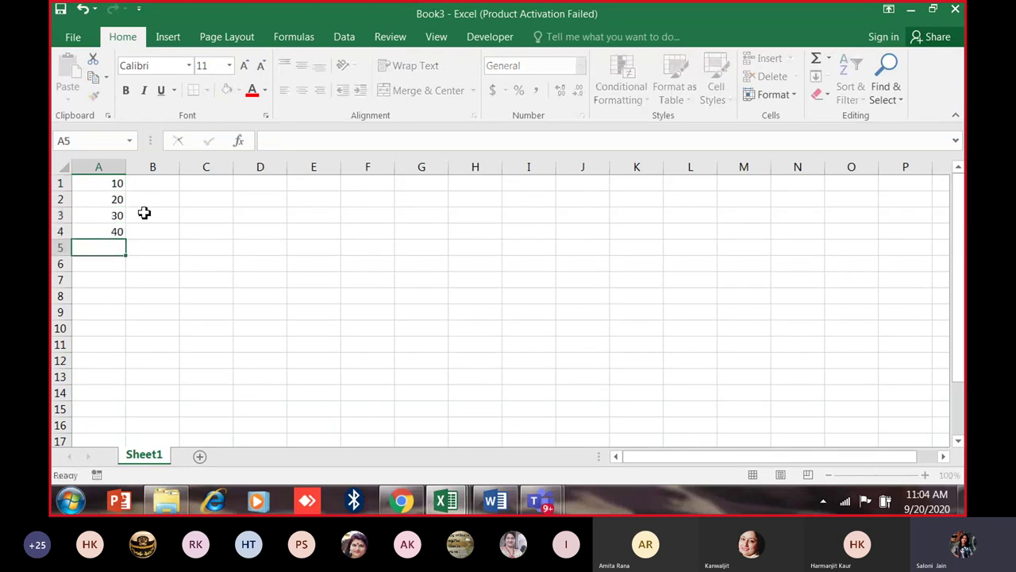
Enter the values 45, 45, 10 and 20 in cells B1 to B4.
{"action": "key", "text": "Up"}
{"action": "key", "text": "Right"}
{"action": "key", "text": "Up"}
{"action": "key", "text": "Up"}
{"action": "key", "text": "Up"}
{"action": "type", "text": "45"}
{"action": "key", "text": "Return"}
{"action": "type", "text": "45"}
{"action": "key", "text": "Return"}
{"action": "type", "text": "10"}
{"action": "key", "text": "Return"}
{"action": "type", "text": "20"}
{"action": "key", "text": "Return"}
Enter the formula =A1*B1 in cell C1 to multiply the first row's values.
{"action": "key", "text": "Up"}
{"action": "key", "text": "Up"}
{"action": "key", "text": "Up"}
{"action": "key", "text": "Up"}
{"action": "key", "text": "Right"}
{"action": "type", "text": "="}
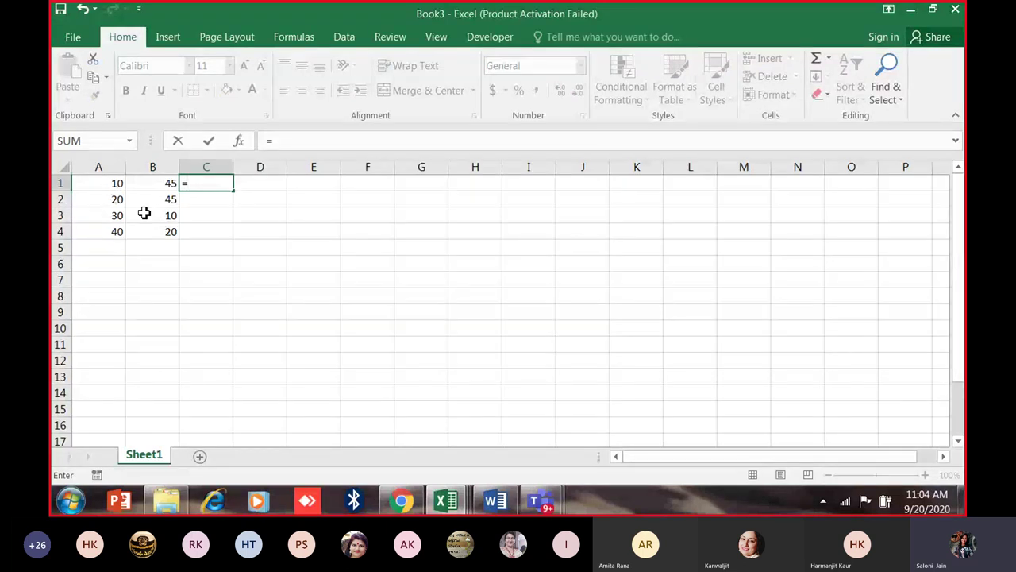
{"action": "left_click", "coordinate": [106, 183]}
{"action": "type", "text": "*"}
{"action": "left_click", "coordinate": [144, 182]}
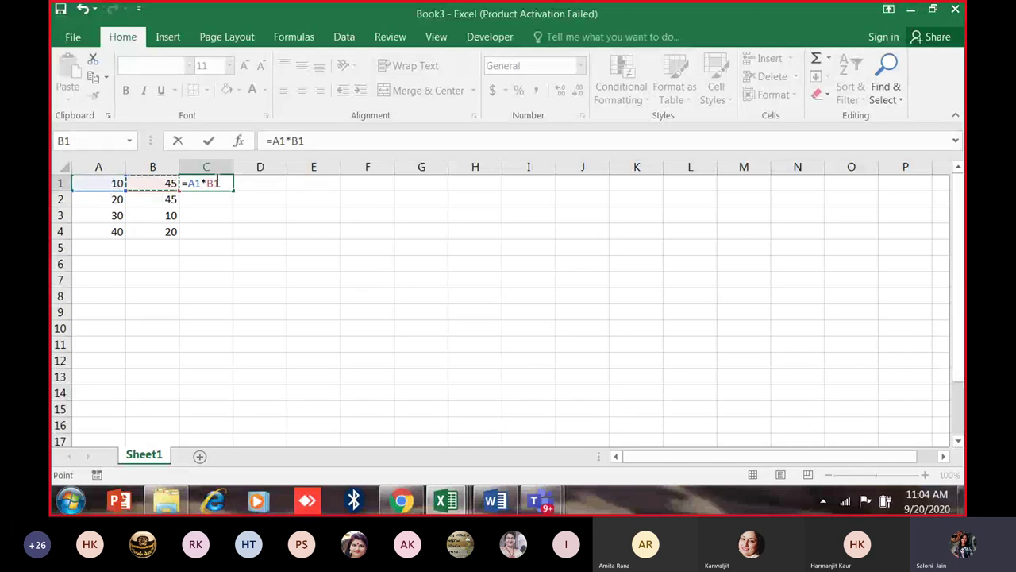
{"action": "key", "text": "Return"}
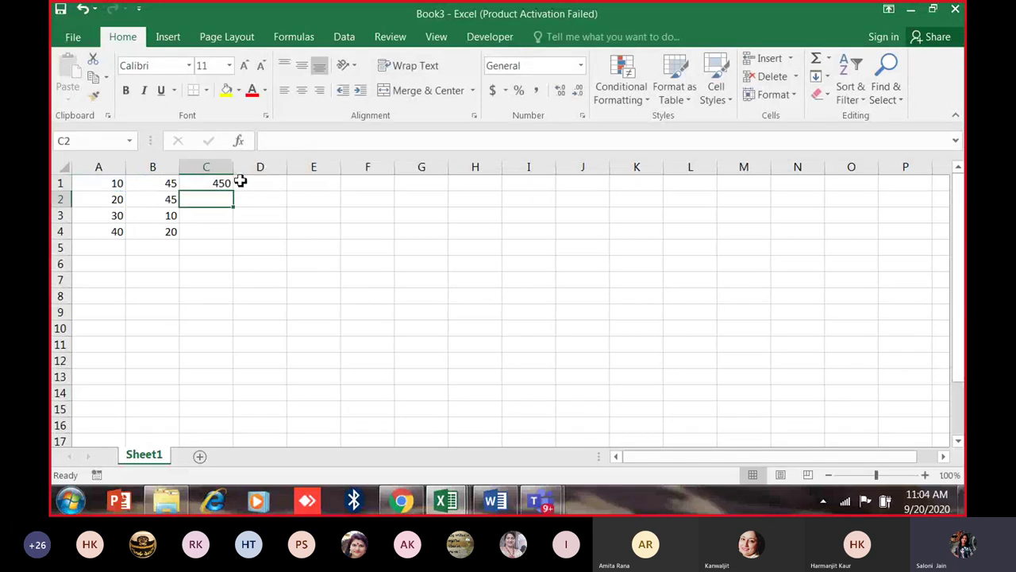
Fill the multiplication formula from C1 down to C4.
{"action": "left_click", "coordinate": [231, 184]}
{"action": "left_click_drag", "start_coordinate": [234, 191], "coordinate": [230, 232]}
{"action": "left_click_drag", "start_coordinate": [224, 183], "coordinate": [216, 230]}
Inspect how the cell references change in the formulas of C1 to C4, comparing them with the values in columns A and B.
{"action": "left_click", "coordinate": [204, 182]}
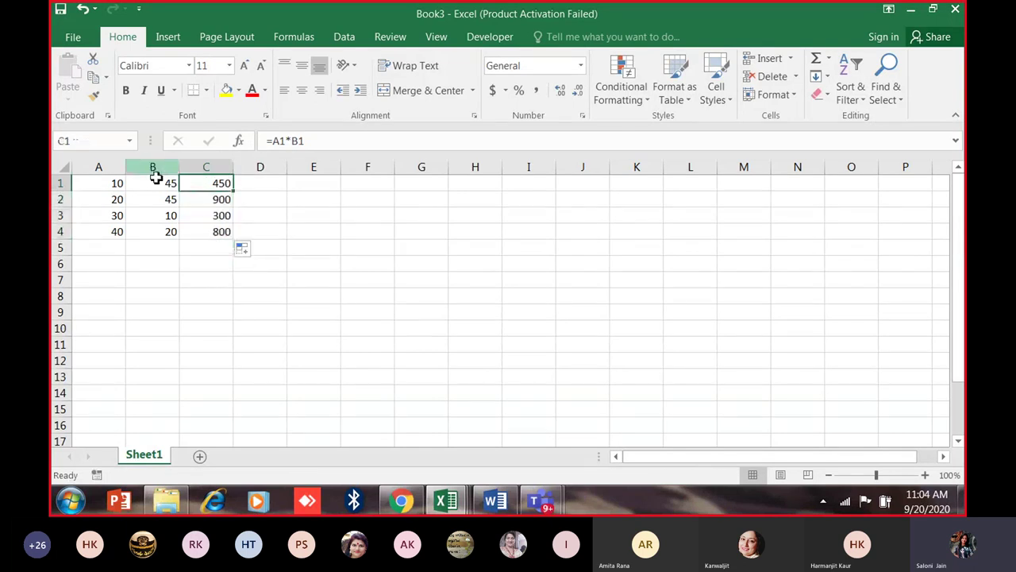
{"action": "left_click", "coordinate": [119, 200]}
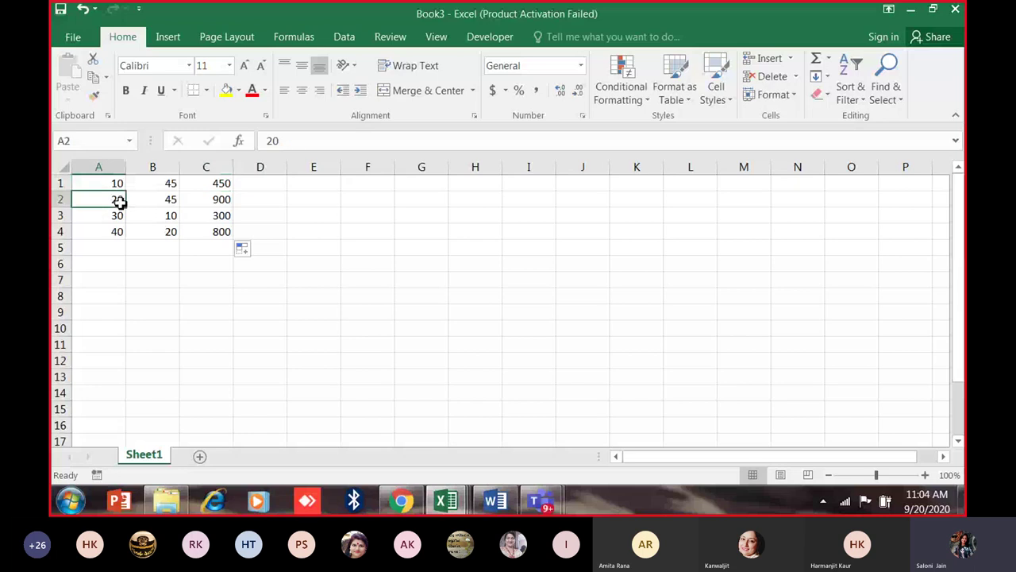
{"action": "left_click", "coordinate": [211, 202]}
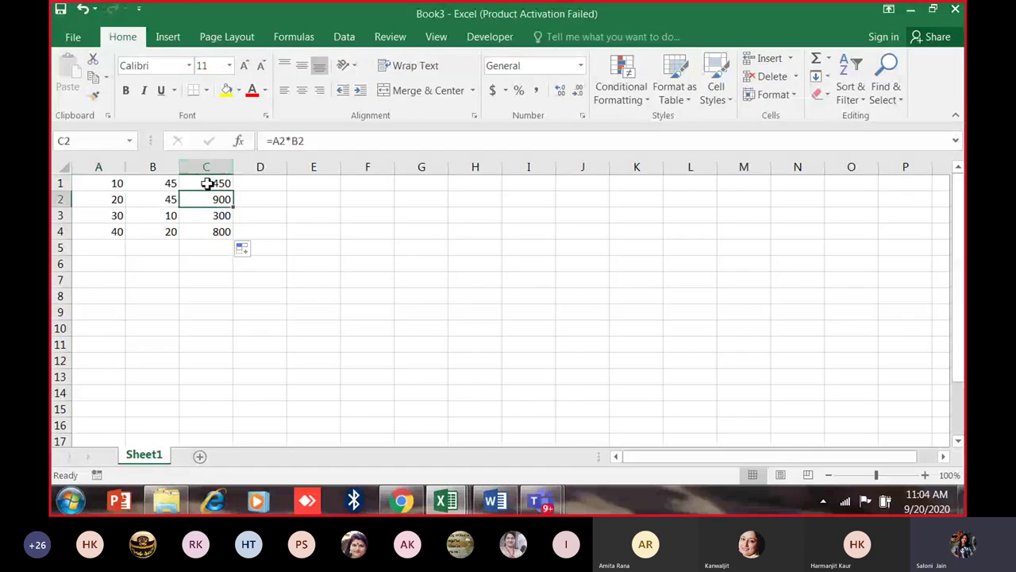
{"action": "left_click", "coordinate": [209, 183]}
{"action": "left_click", "coordinate": [221, 200]}
{"action": "left_click", "coordinate": [228, 215]}
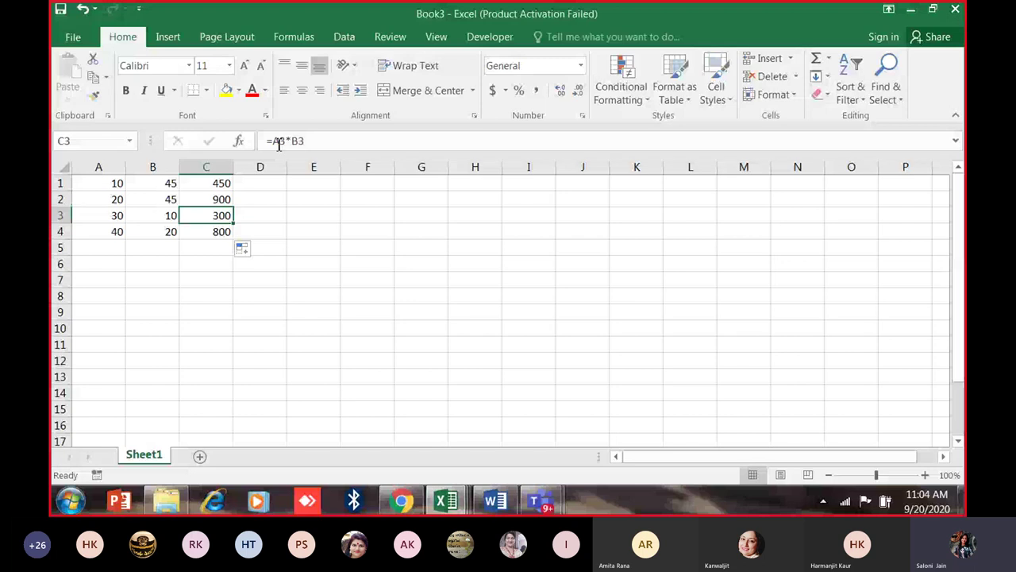
{"action": "left_click", "coordinate": [211, 229]}
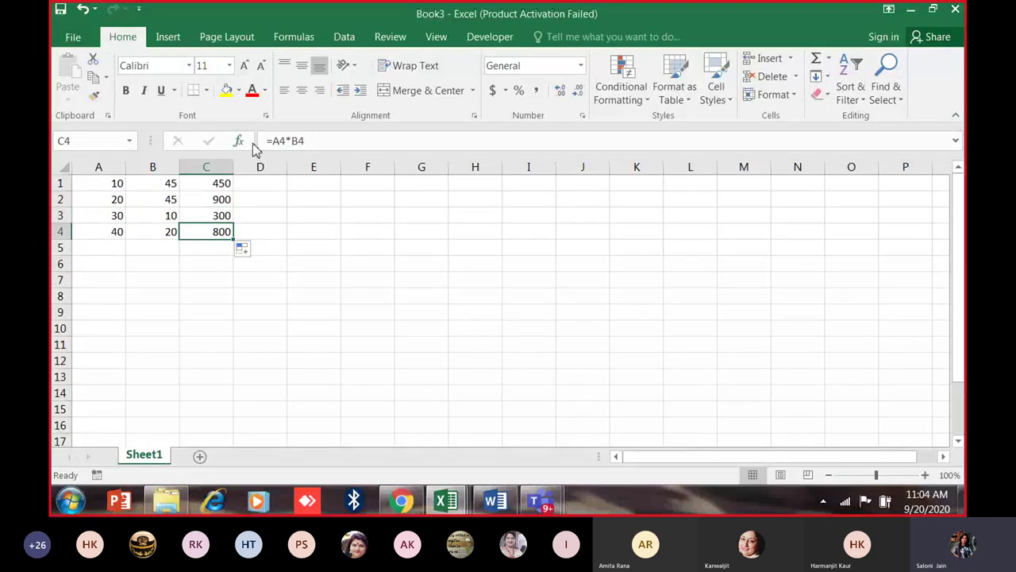
{"action": "left_click_drag", "start_coordinate": [118, 189], "coordinate": [131, 238]}
{"action": "left_click_drag", "start_coordinate": [174, 182], "coordinate": [167, 232]}
Clear the values and formulas in columns B and C, keeping only the numbers in column A.
{"action": "left_click_drag", "start_coordinate": [204, 203], "coordinate": [198, 247]}
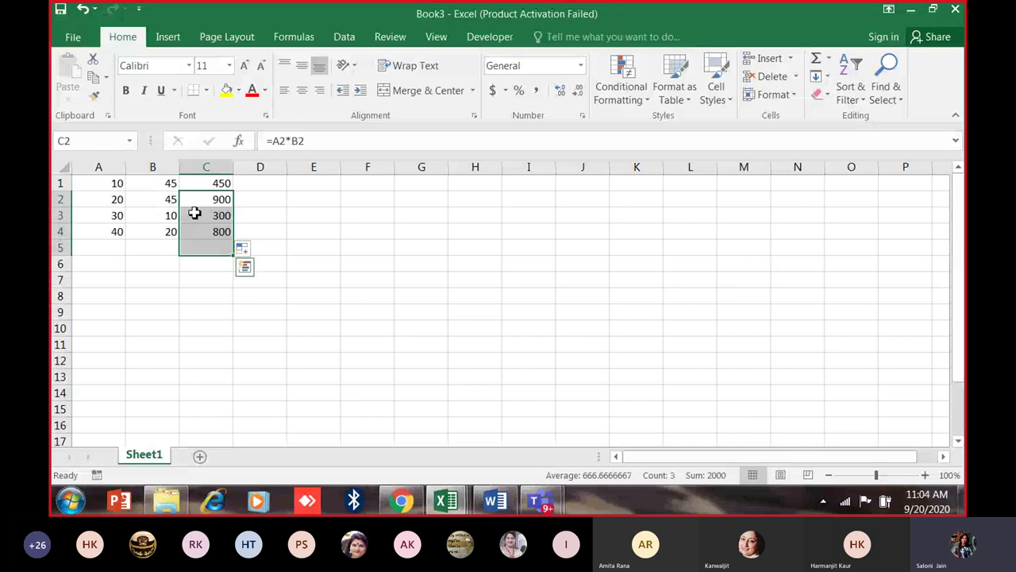
{"action": "key", "text": "Delete"}
{"action": "left_click_drag", "start_coordinate": [169, 183], "coordinate": [218, 239]}
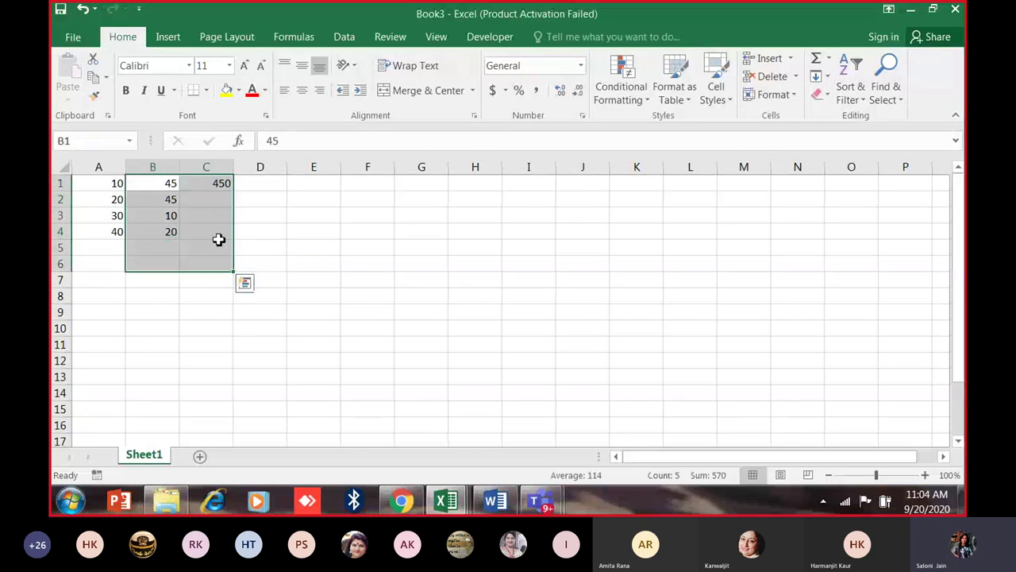
{"action": "key", "text": "Delete"}
{"action": "key", "text": "shift+BackSpace"}
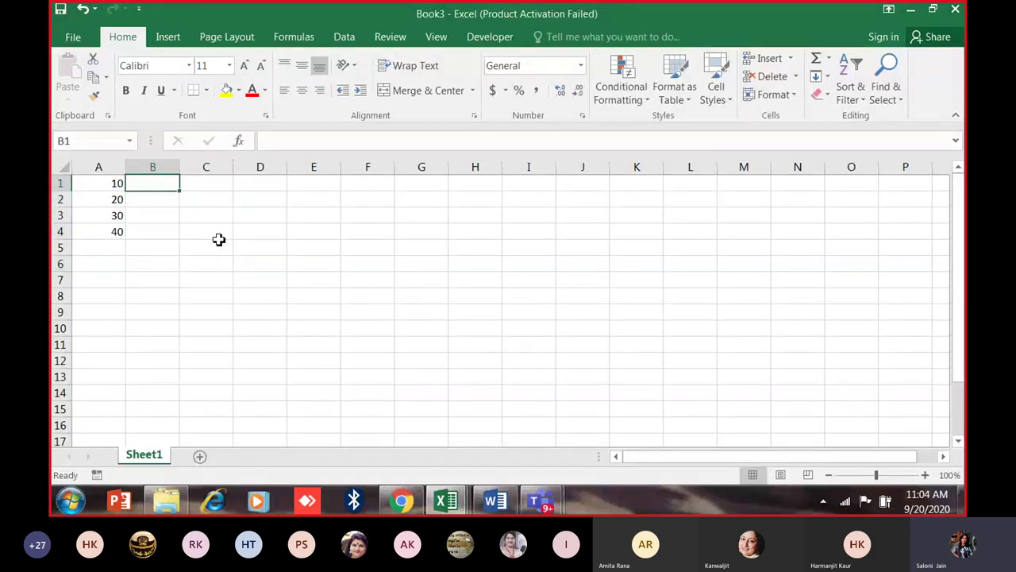
Enter 50 in cell B1 and the formula =A1*B1 in cell C1.
{"action": "type", "text": "50"}
{"action": "key", "text": "Tab"}
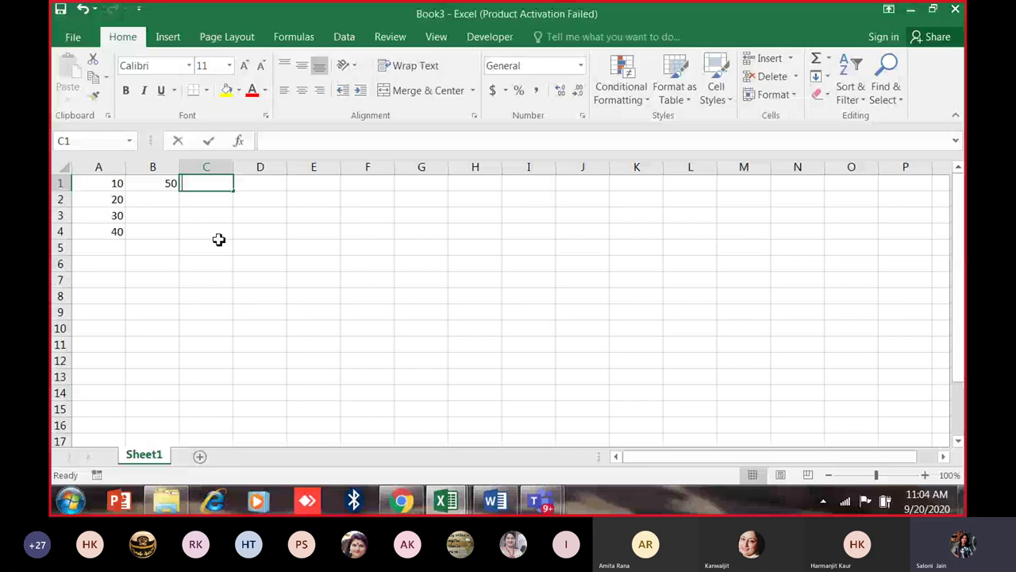
{"action": "type", "text": "="}
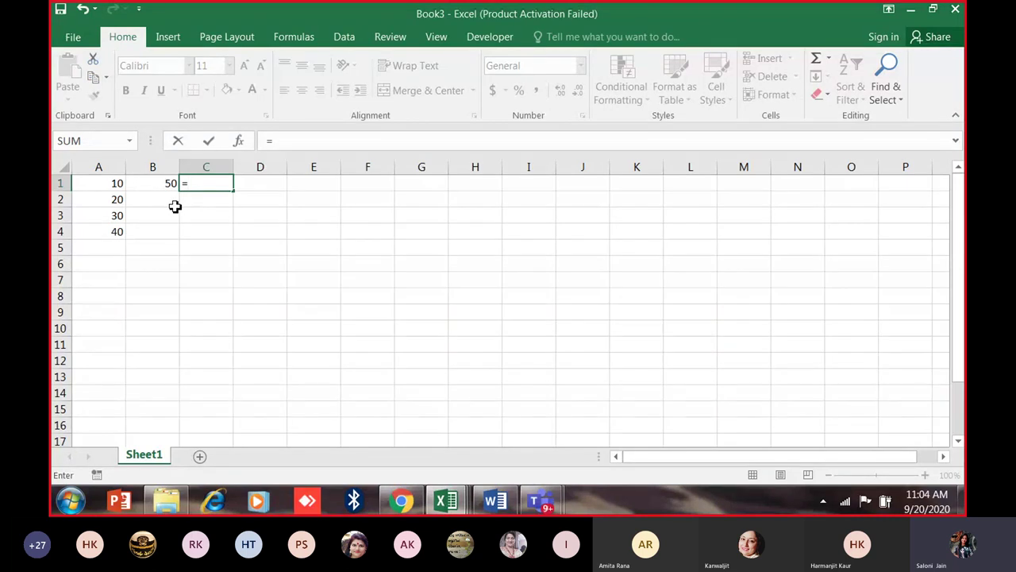
{"action": "key", "text": "Left"}
{"action": "key", "text": "Left"}
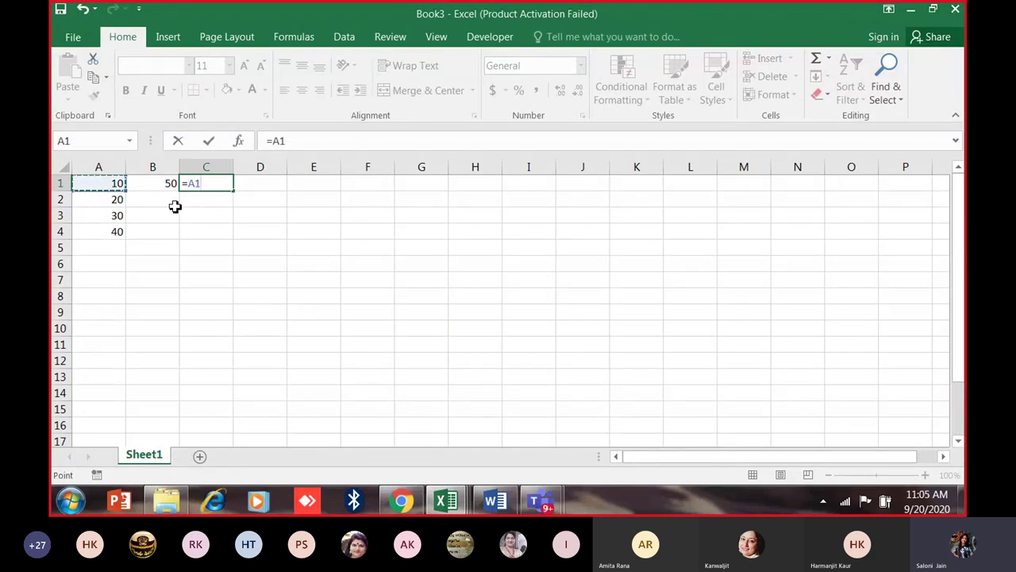
{"action": "type", "text": "*"}
{"action": "key", "text": "Left"}
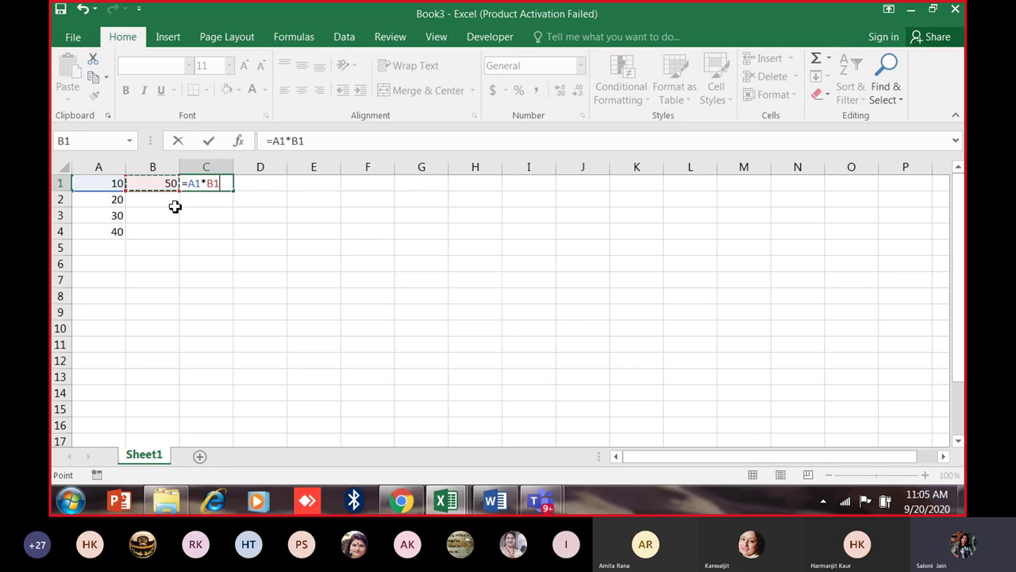
{"action": "key", "text": "Return"}
Fill the product formula from C1 down through C4 and select the filled cells C2 to C4.
{"action": "left_click", "coordinate": [222, 184]}
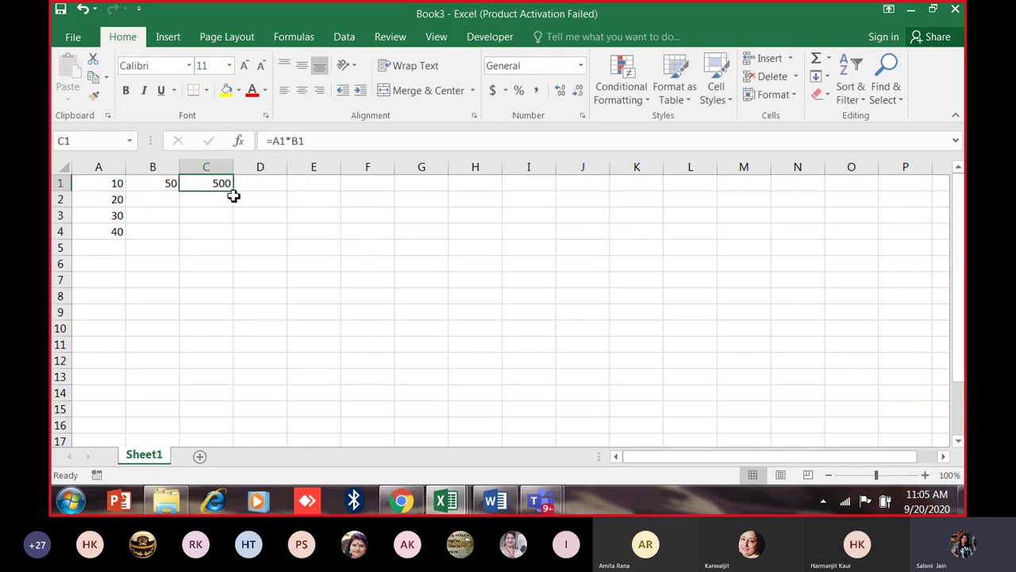
{"action": "left_click_drag", "start_coordinate": [232, 192], "coordinate": [231, 247]}
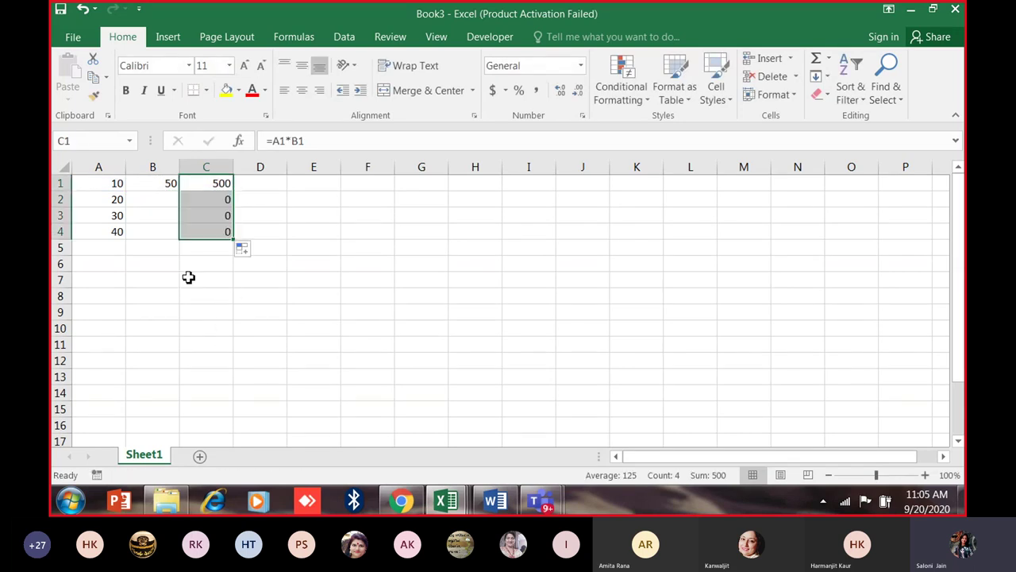
{"action": "left_click_drag", "start_coordinate": [195, 206], "coordinate": [201, 231]}
Check the multiplier in B1, the relative references in C2's formula and the cell B2 it refers to.
{"action": "left_click", "coordinate": [161, 186]}
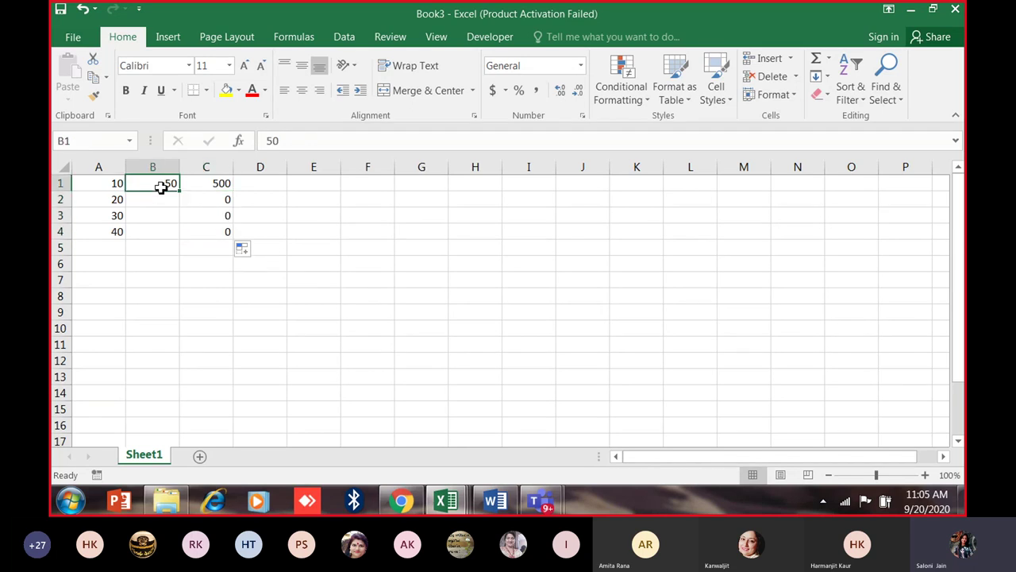
{"action": "left_click", "coordinate": [208, 199]}
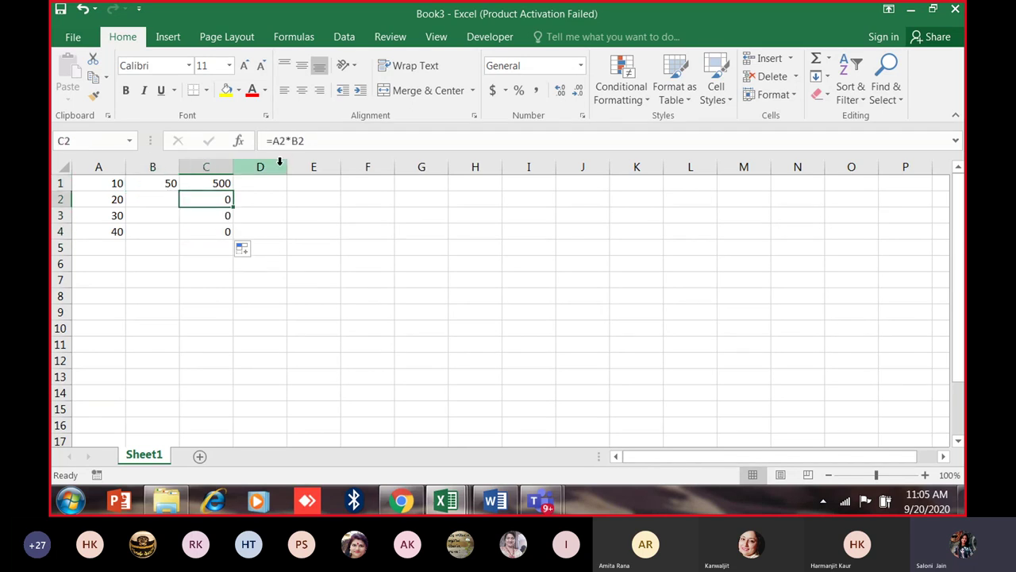
{"action": "left_click", "coordinate": [164, 202]}
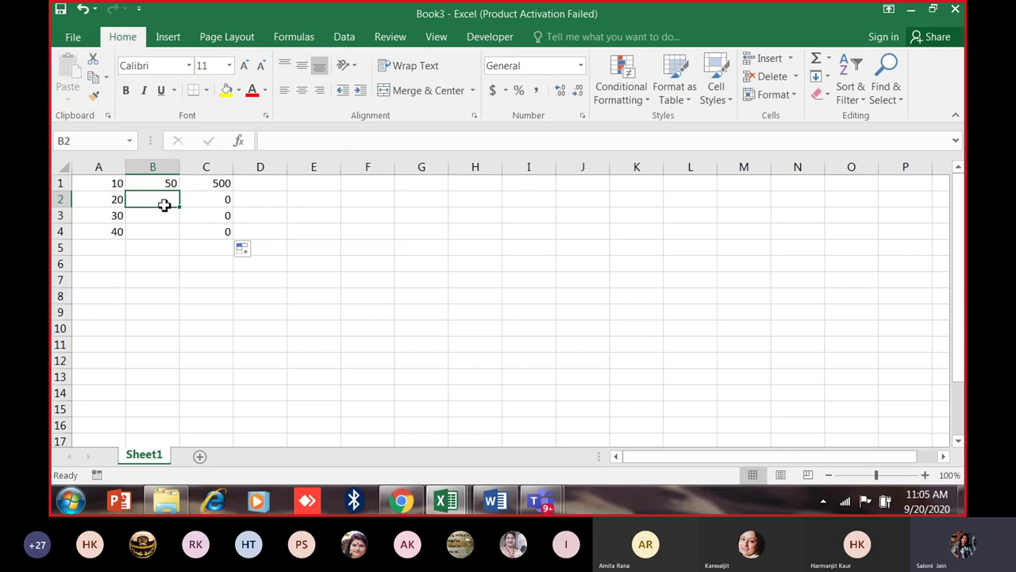
Clear the filled-down formulas from cells C2 to C4, keeping the formula in C1.
{"action": "left_click", "coordinate": [166, 227]}
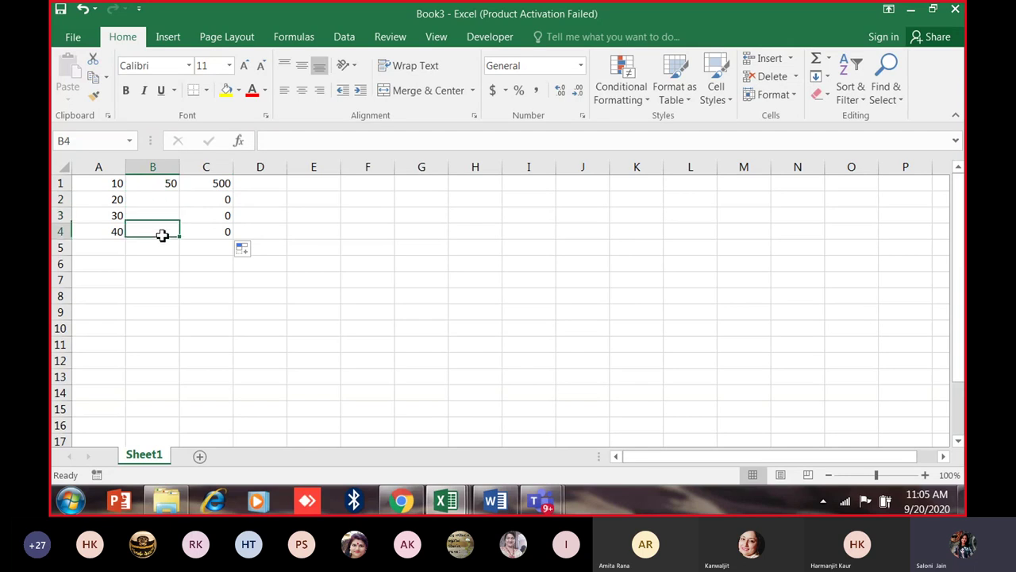
{"action": "left_click_drag", "start_coordinate": [209, 202], "coordinate": [227, 231]}
{"action": "key", "text": "Delete"}
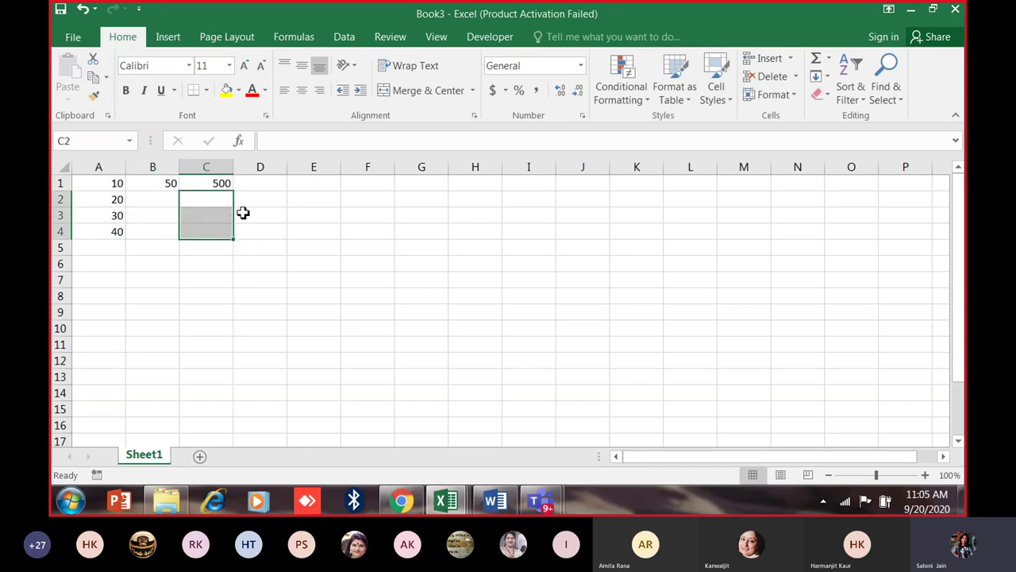
Make the B1 reference in C1's formula fully absolute so that it reads =A1*$B$1.
{"action": "left_click", "coordinate": [224, 185]}
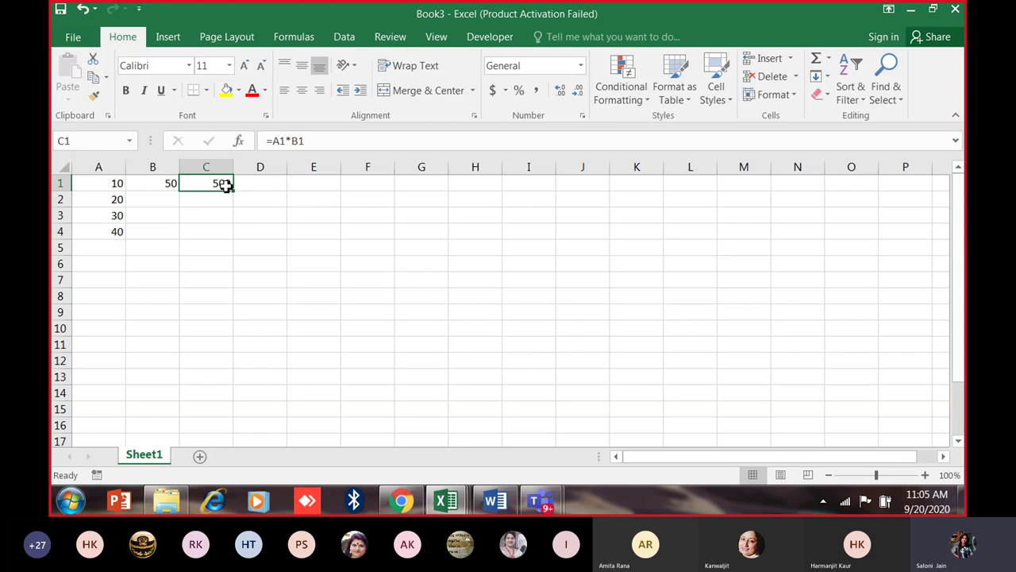
{"action": "double_click", "coordinate": [296, 141]}
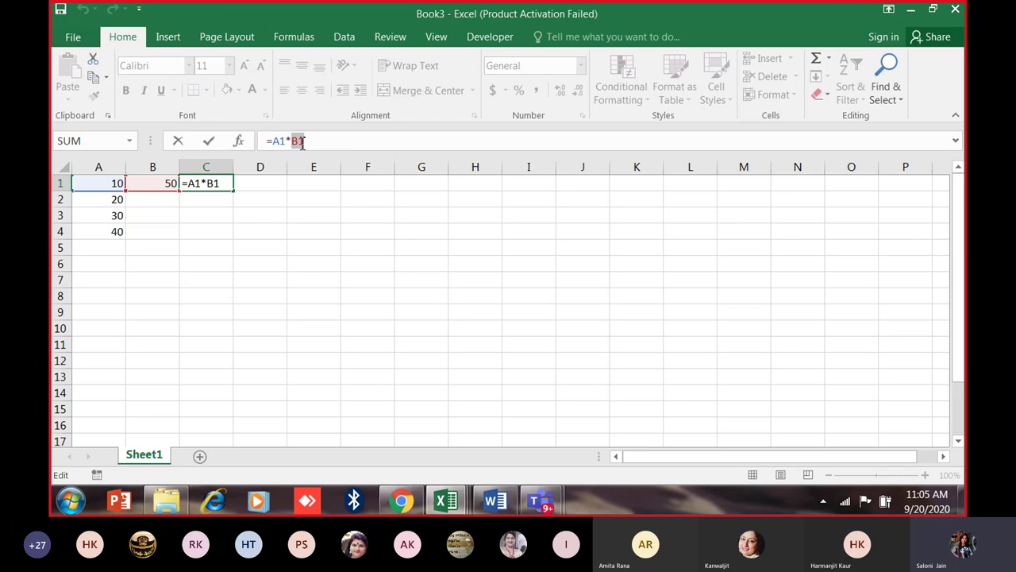
{"action": "key", "text": "F4"}
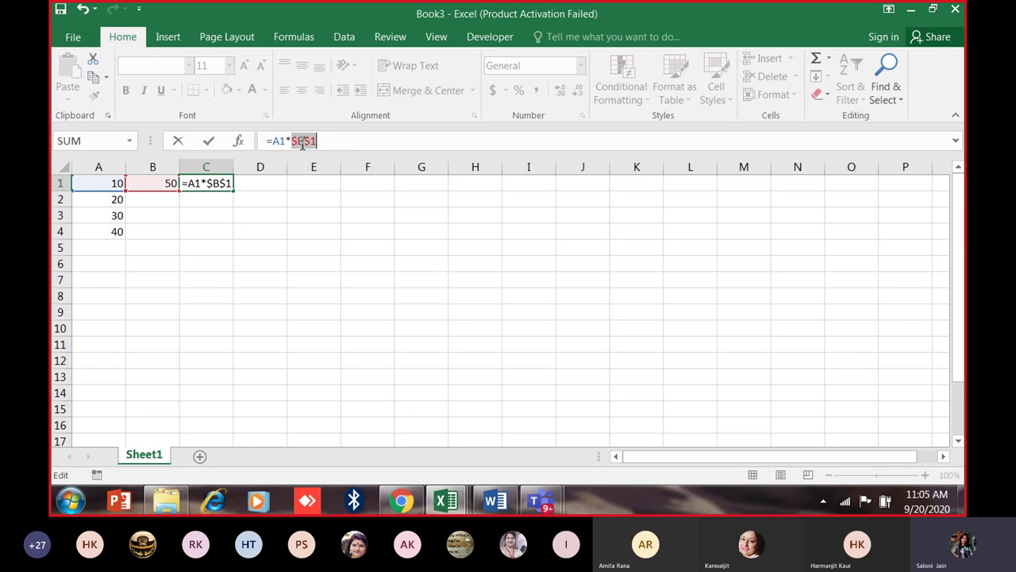
{"action": "key", "text": "Return"}
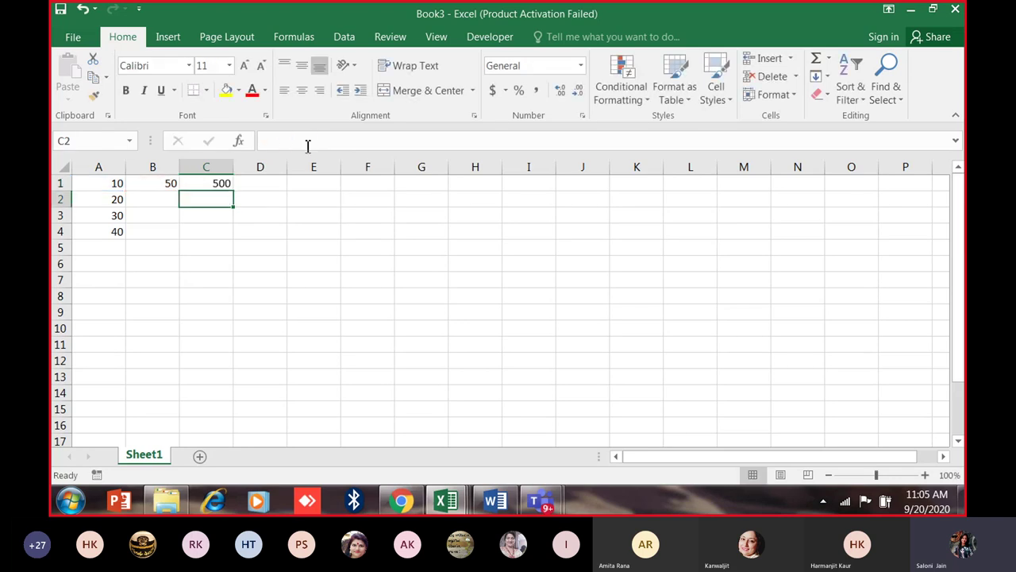
Fill the =A1*$B$1 formula from C1 down through C4.
{"action": "left_click", "coordinate": [196, 182]}
{"action": "left_click_drag", "start_coordinate": [233, 191], "coordinate": [240, 246]}
{"action": "left_click", "coordinate": [298, 278]}
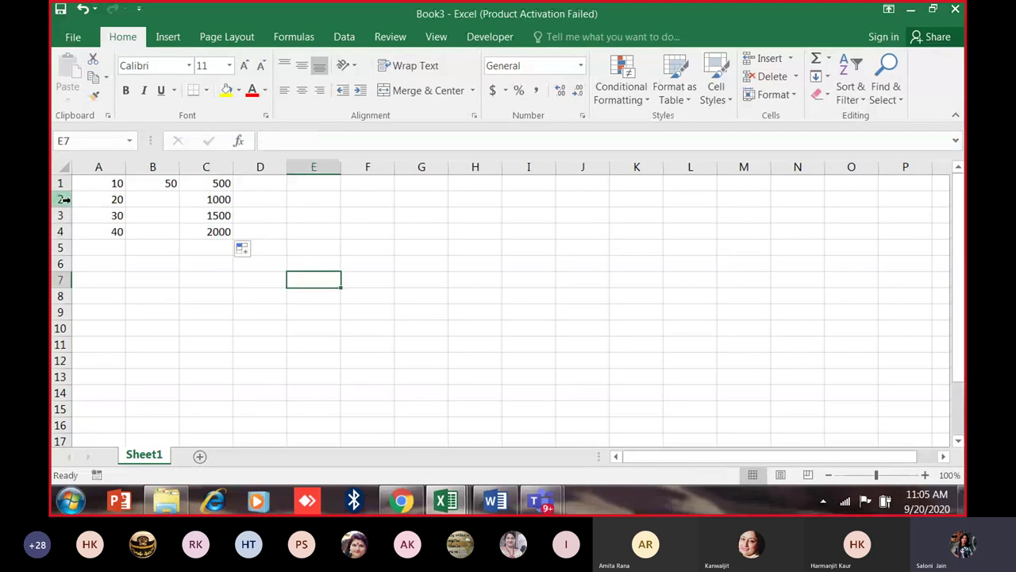
Examine the absolute reference $B$1 in C1's formula, leaving the formula as it is.
{"action": "left_click_drag", "start_coordinate": [216, 184], "coordinate": [236, 239]}
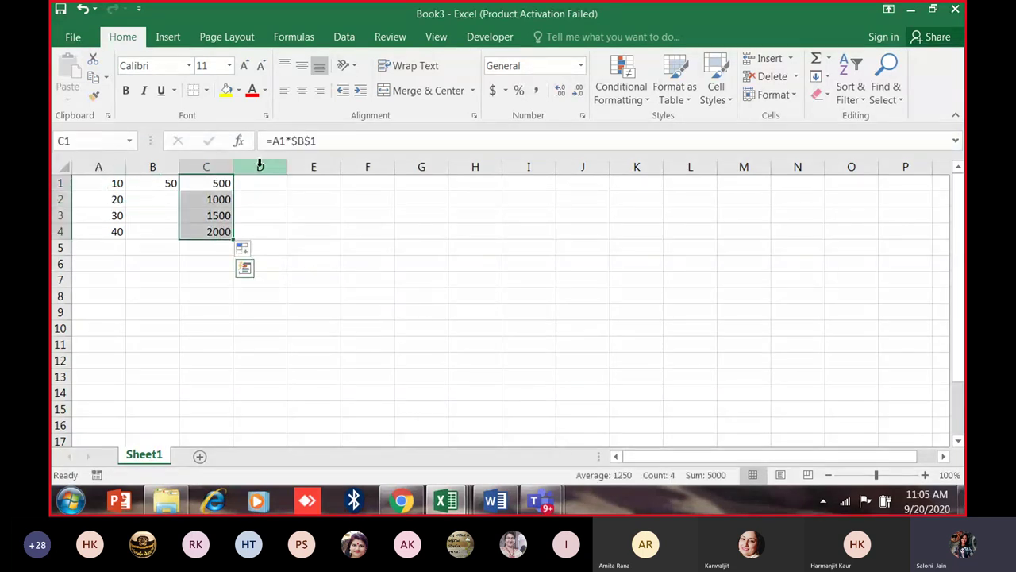
{"action": "left_click_drag", "start_coordinate": [294, 140], "coordinate": [323, 142]}
{"action": "left_click", "coordinate": [309, 166]}
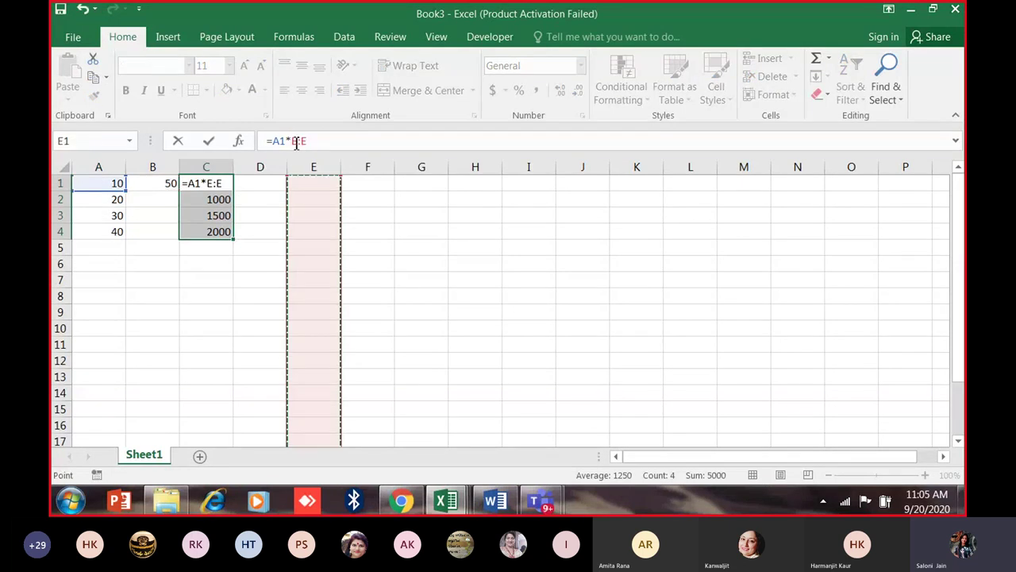
{"action": "key", "text": "Escape"}
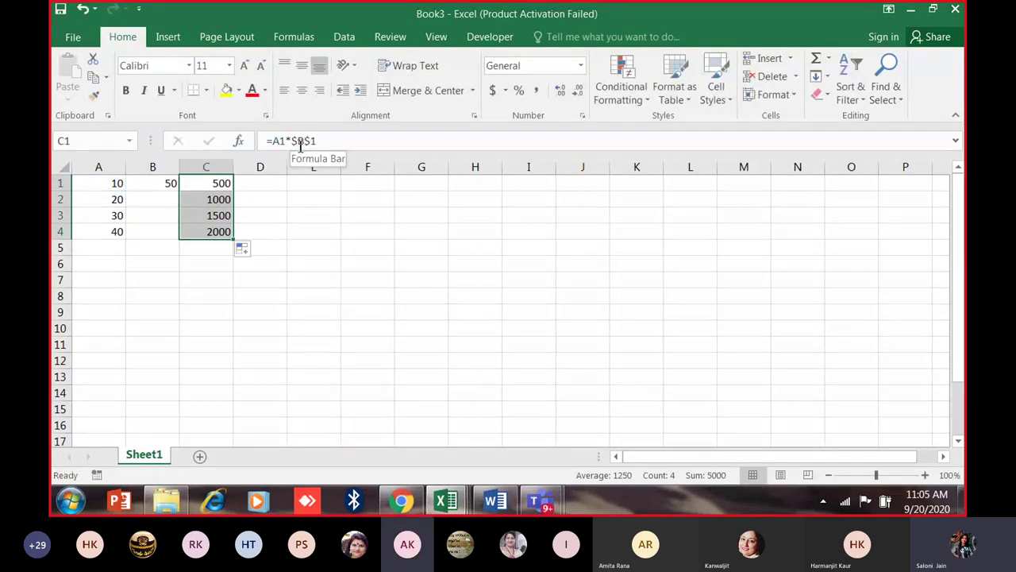
{"action": "left_click", "coordinate": [301, 142]}
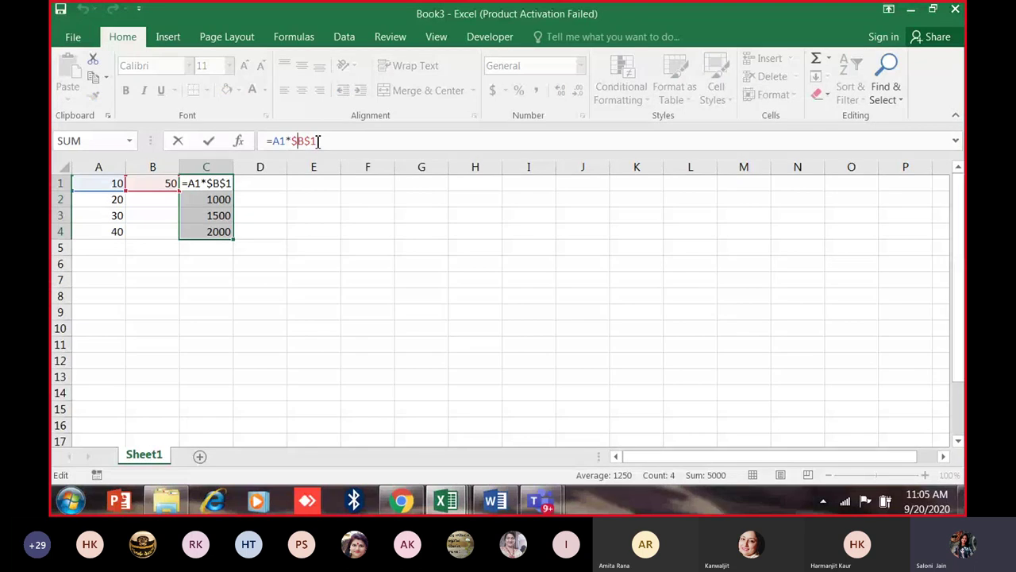
Compare the formulas in C2, C3 and C4 and inspect the $B$1 reference in C2 without changing it.
{"action": "left_click", "coordinate": [231, 199]}
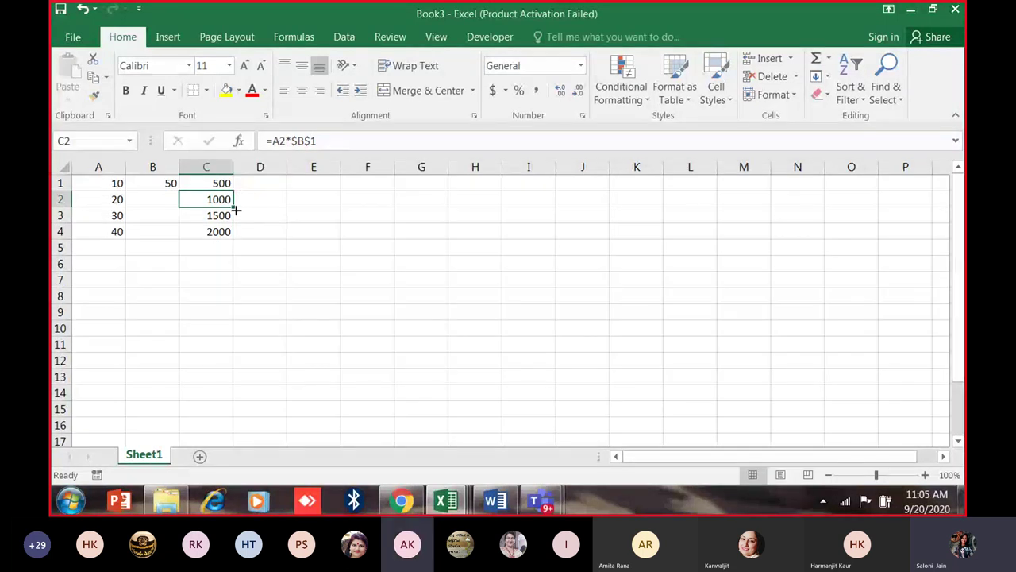
{"action": "left_click", "coordinate": [230, 212]}
{"action": "left_click", "coordinate": [227, 199]}
{"action": "left_click", "coordinate": [228, 216]}
{"action": "left_click", "coordinate": [228, 231]}
{"action": "left_click", "coordinate": [219, 198]}
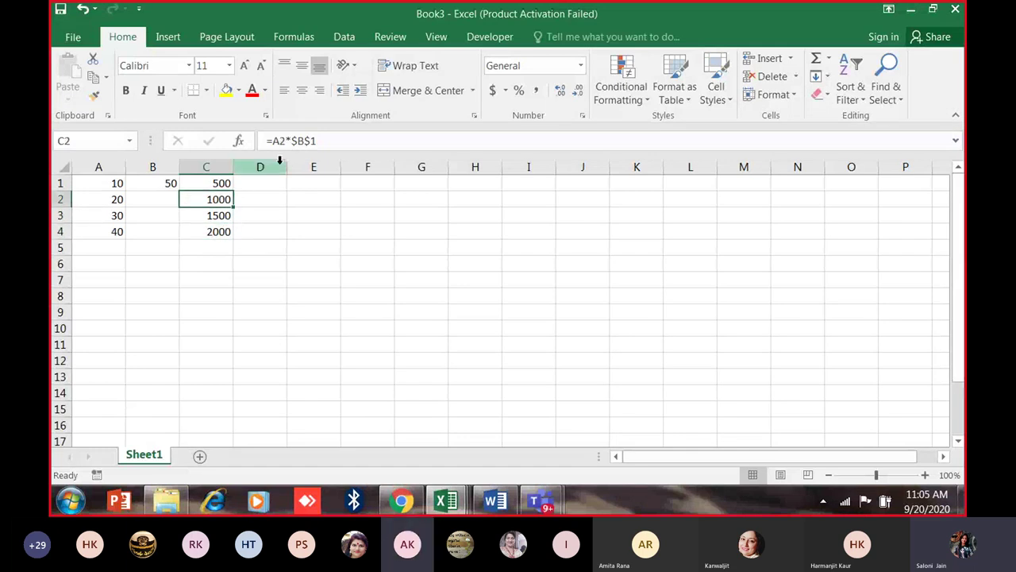
{"action": "left_click", "coordinate": [322, 141]}
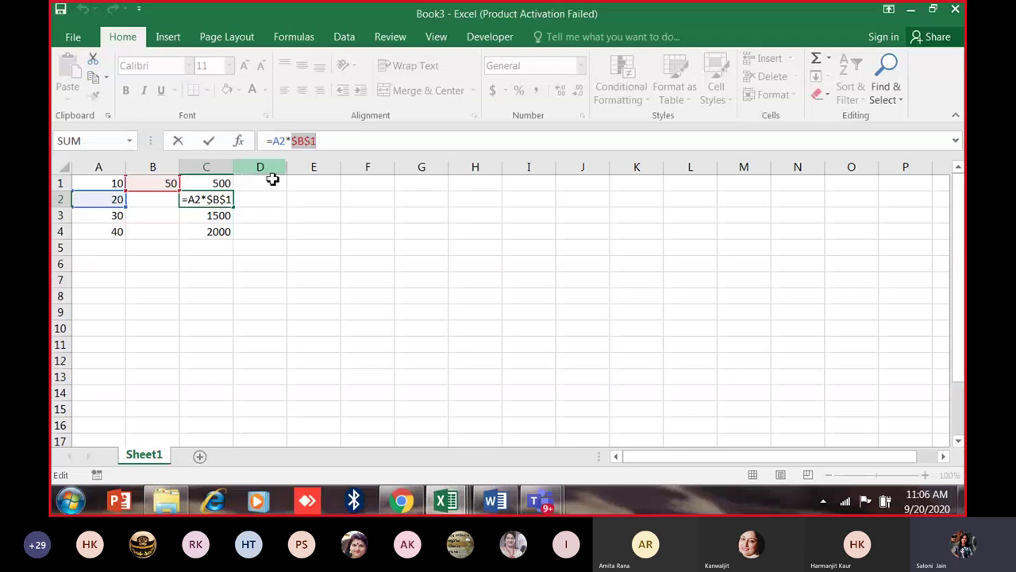
{"action": "left_click", "coordinate": [266, 216]}
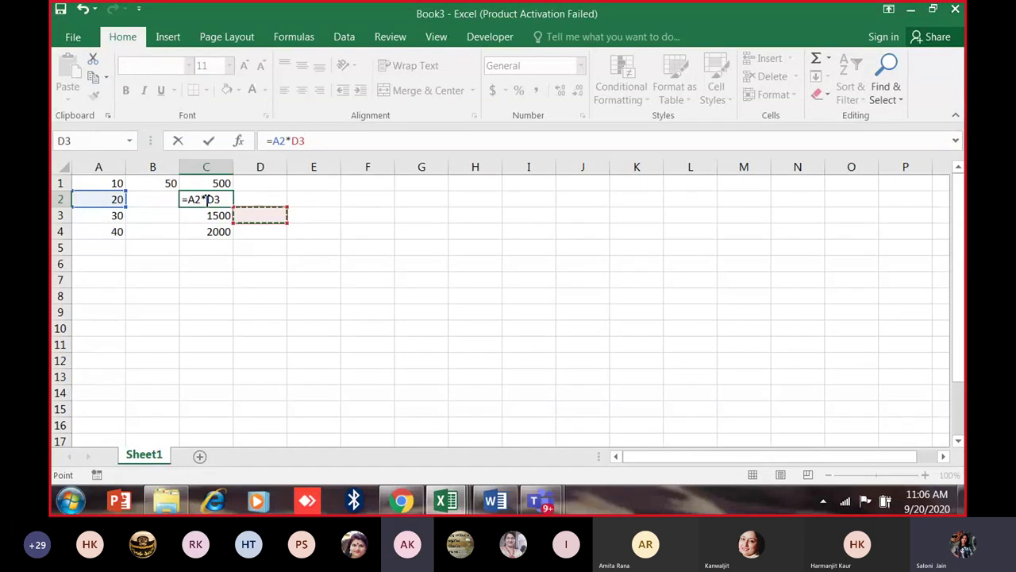
{"action": "key", "text": "Escape"}
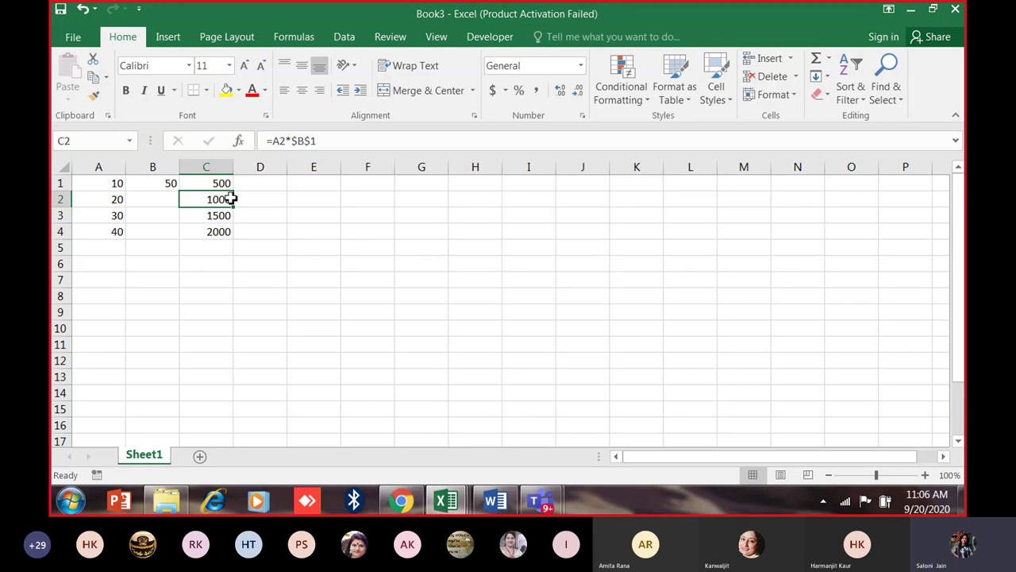
Delete the contents of cells C2, C3 and C4.
{"action": "key", "text": "Delete"}
{"action": "key", "text": "Down"}
{"action": "key", "text": "Delete"}
{"action": "key", "text": "Down"}
{"action": "key", "text": "Delete"}
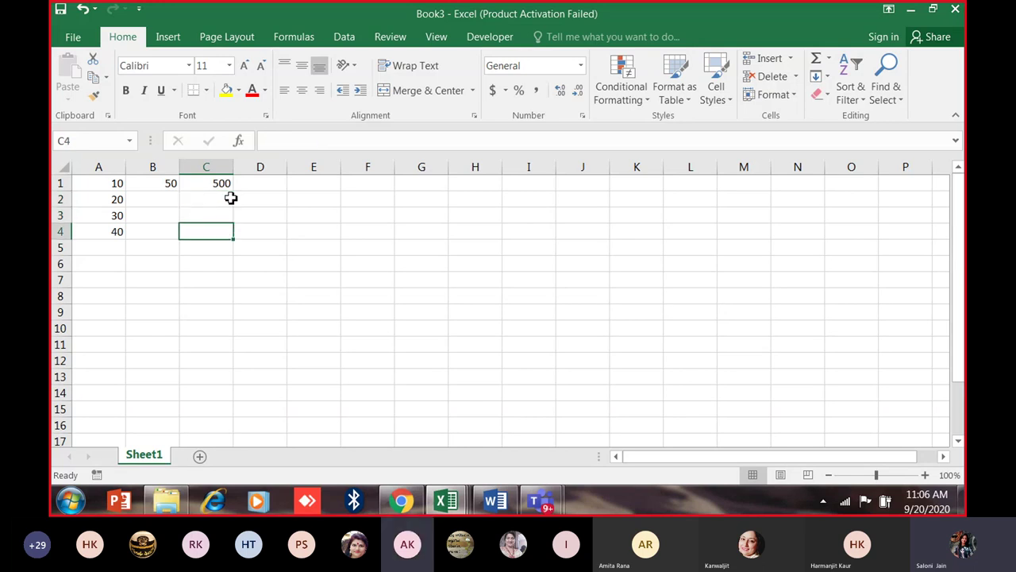
Change C1's formula to the column-locked =A1*$B1 and fill it down through C4.
{"action": "left_click", "coordinate": [228, 184]}
{"action": "left_click", "coordinate": [308, 140]}
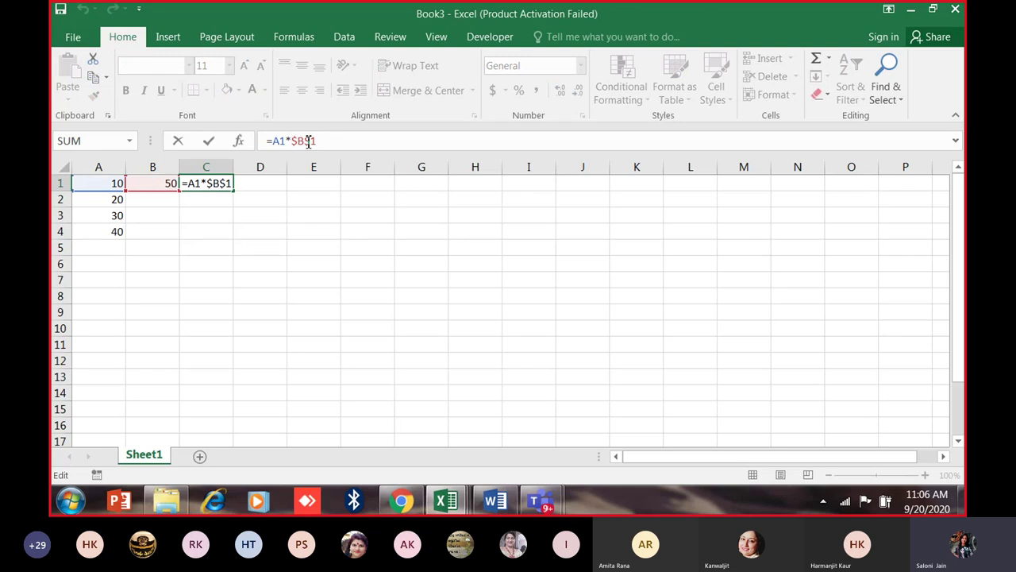
{"action": "key", "text": "Return"}
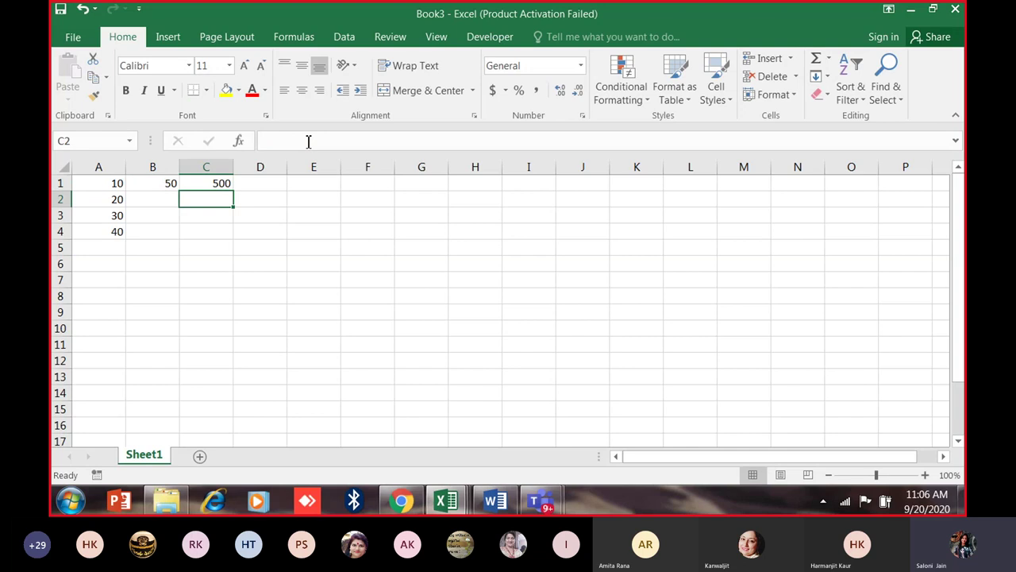
{"action": "left_click", "coordinate": [213, 183]}
{"action": "left_click_drag", "start_coordinate": [232, 192], "coordinate": [233, 239]}
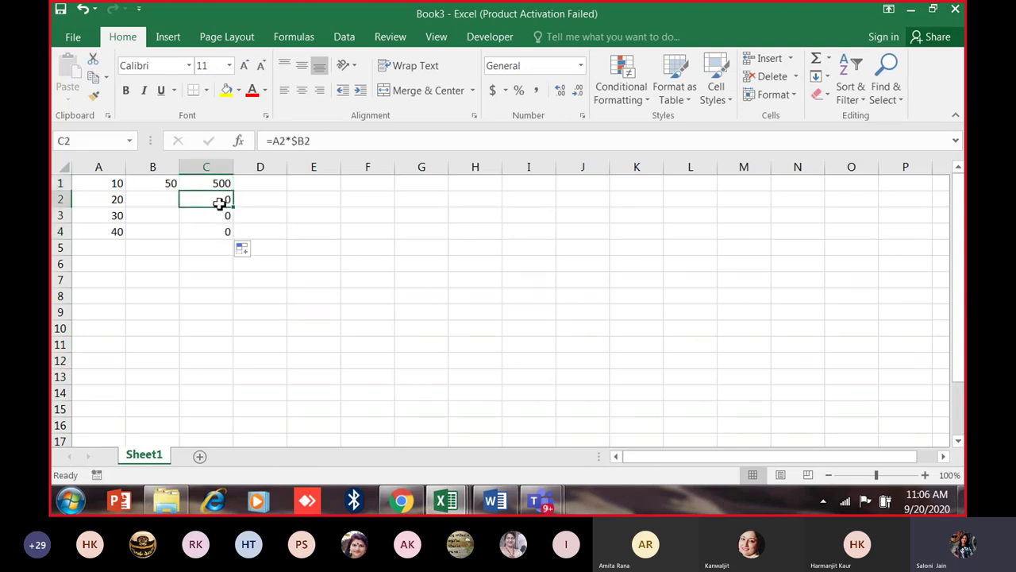
{"action": "left_click_drag", "start_coordinate": [220, 202], "coordinate": [215, 247]}
Clear the multiplier in B1 and change C1's formula to the row-locked =A1*B$1.
{"action": "left_click", "coordinate": [167, 181]}
{"action": "key", "text": "Delete"}
{"action": "left_click", "coordinate": [201, 185]}
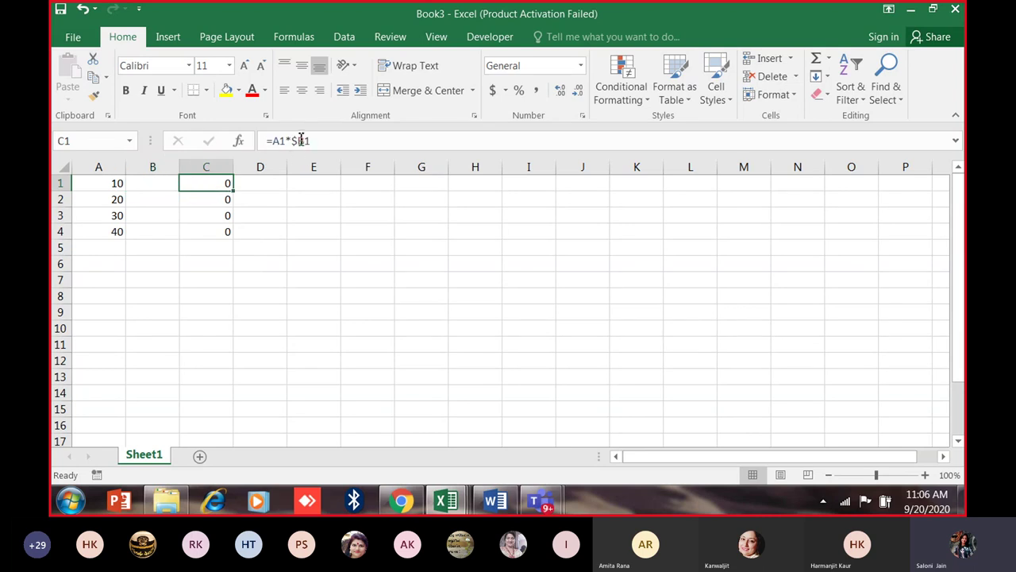
{"action": "left_click", "coordinate": [301, 141]}
{"action": "key", "text": "BackSpace"}
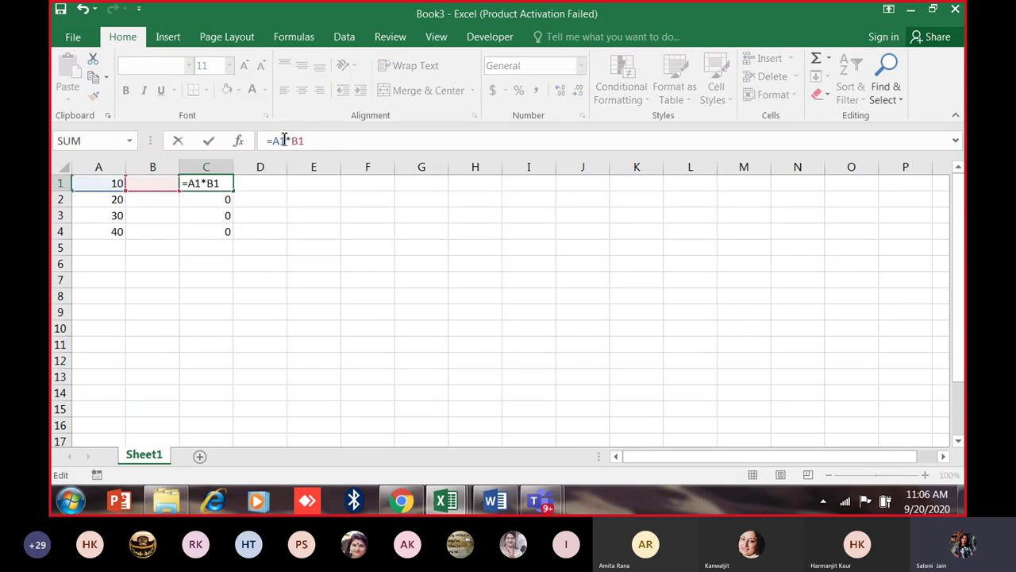
{"action": "key", "text": "Right"}
{"action": "type", "text": "$"}
{"action": "key", "text": "Return"}
{"action": "left_click", "coordinate": [221, 183]}
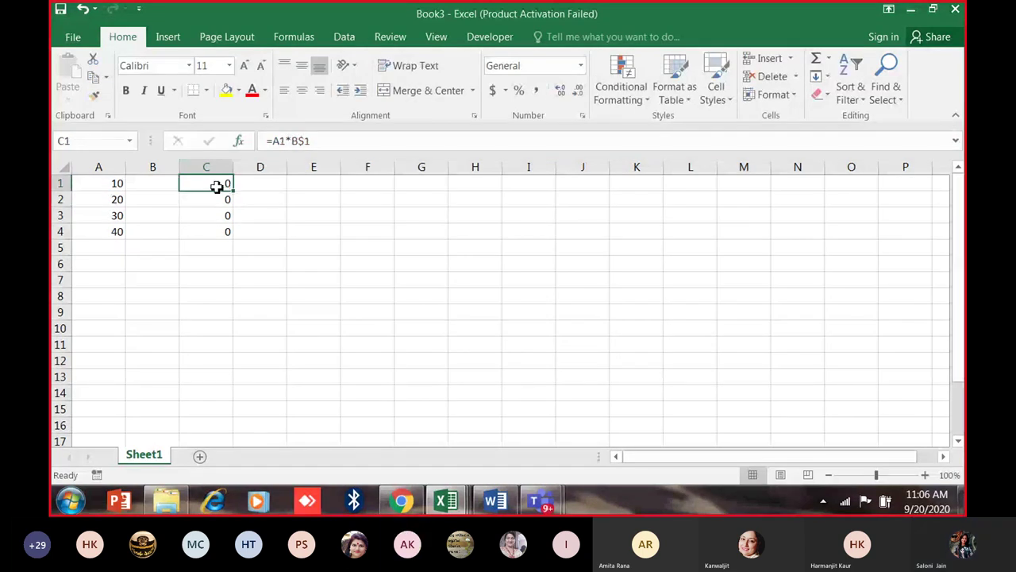
Enter 50 in B1 and fill the =A1*B$1 formula from C1 down through C4.
{"action": "left_click", "coordinate": [172, 184]}
{"action": "type", "text": "50"}
{"action": "left_click", "coordinate": [208, 199]}
{"action": "left_click", "coordinate": [220, 184]}
{"action": "double_click", "coordinate": [236, 192]}
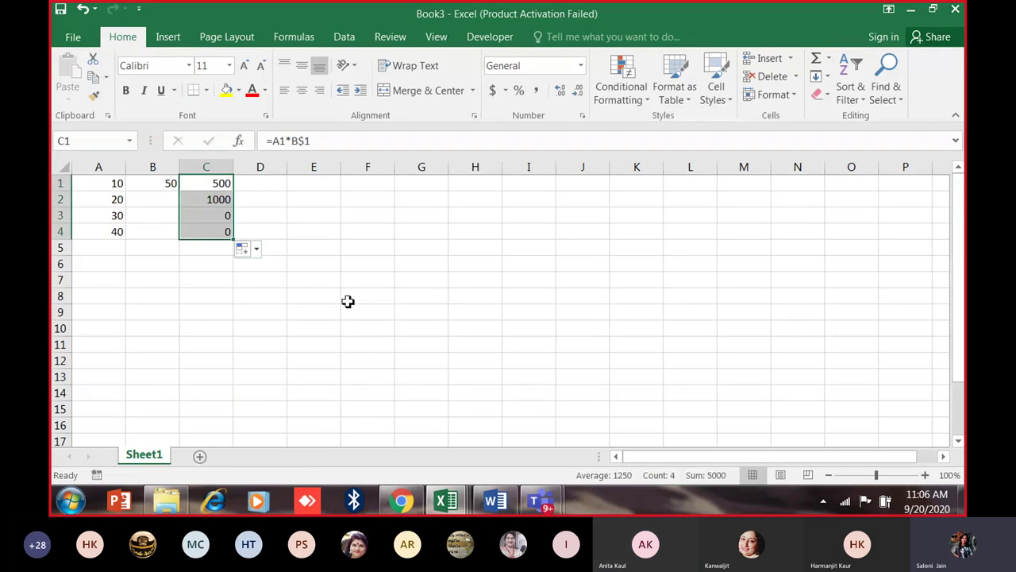
{"action": "left_click", "coordinate": [453, 313]}
Examine the row-locked reference B$1 in C1's formula without changing it.
{"action": "left_click", "coordinate": [228, 183]}
{"action": "left_click_drag", "start_coordinate": [292, 140], "coordinate": [322, 141]}
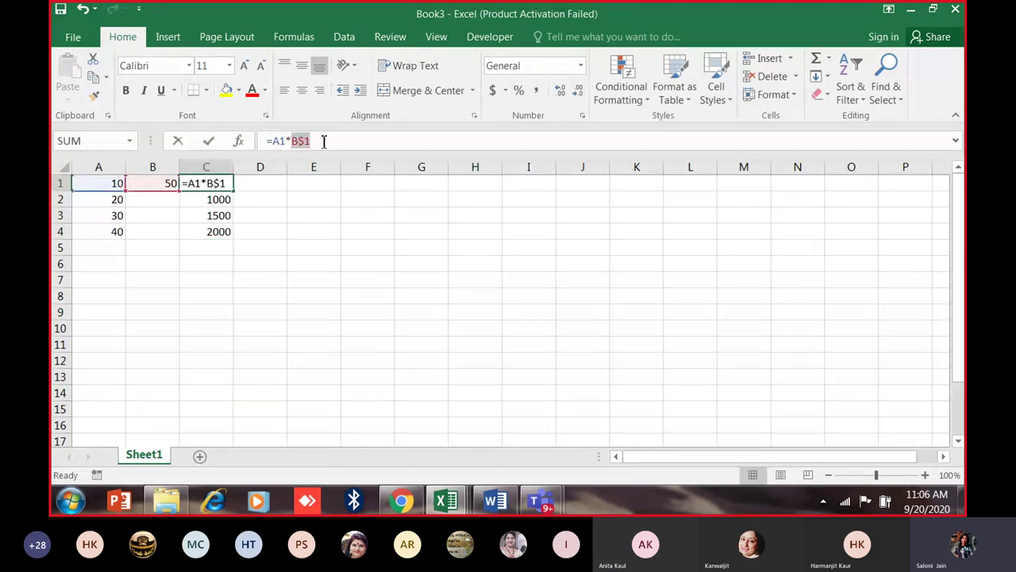
{"action": "left_click", "coordinate": [304, 214]}
{"action": "key", "text": "Escape"}
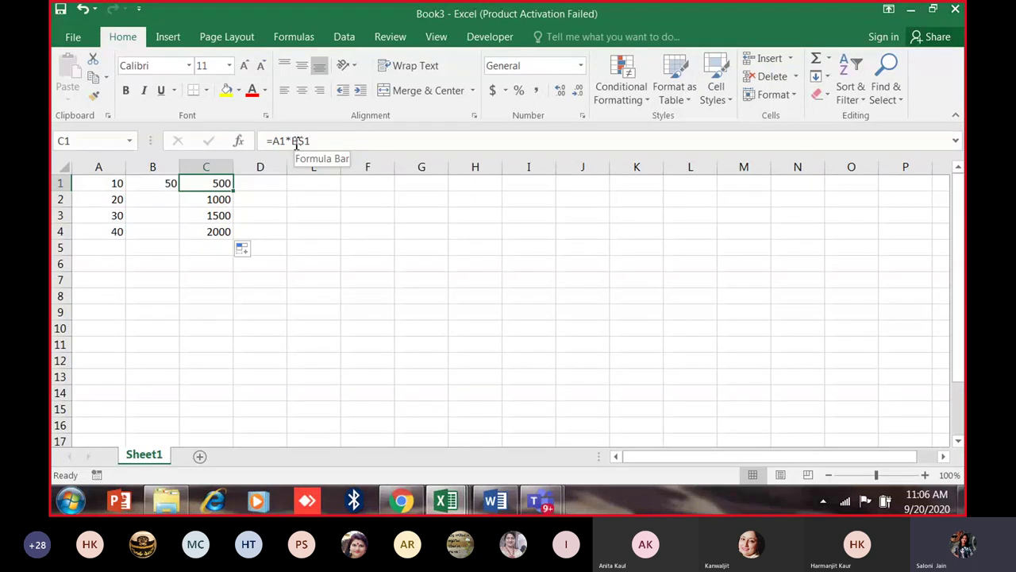
{"action": "left_click", "coordinate": [259, 183]}
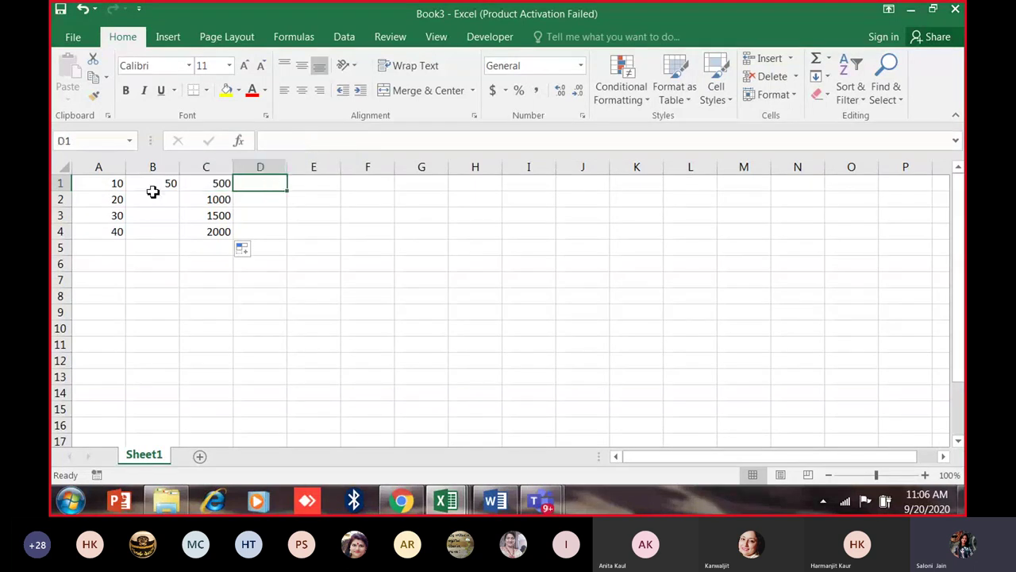
Clear all example data from the range A1:C5 and return to cell A1.
{"action": "key", "text": "ctrl+Home"}
{"action": "left_click", "coordinate": [227, 243], "text": "shift"}
{"action": "key", "text": "Delete"}
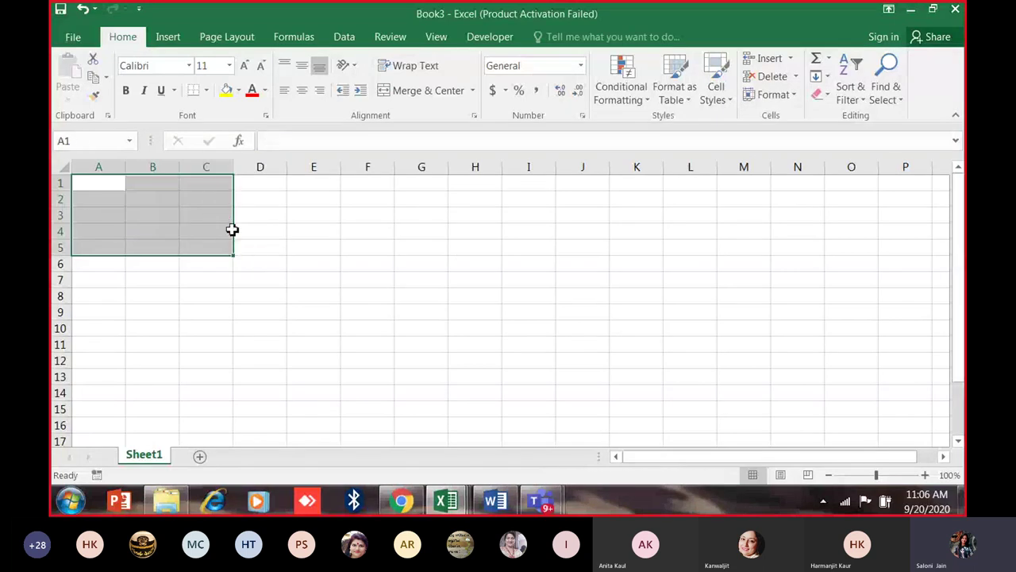
{"action": "key", "text": "ctrl+Home"}
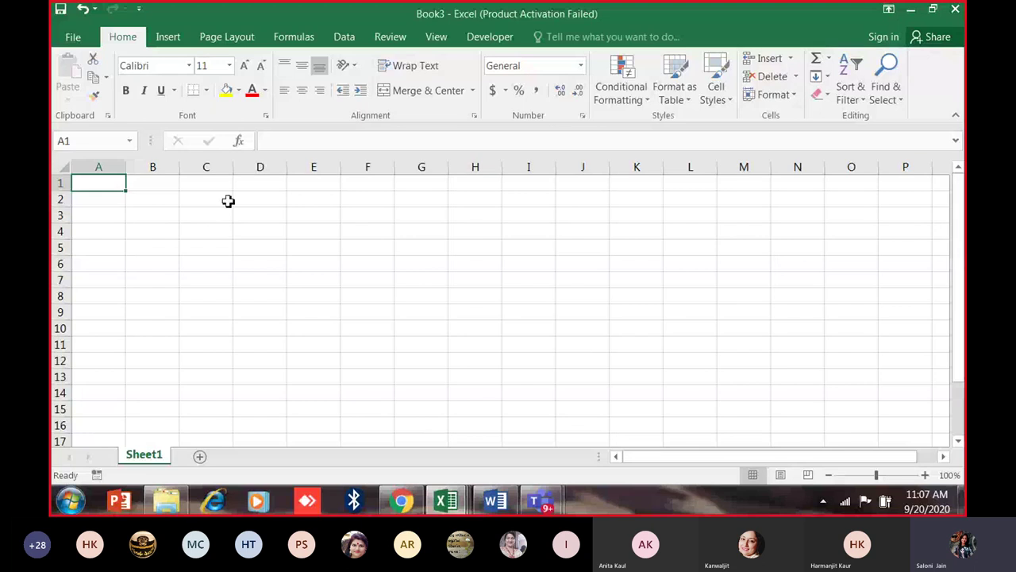
Enter the title "Attendance for the Month" in cell A1.
{"action": "left_click_drag", "start_coordinate": [180, 254], "coordinate": [208, 265]}
{"action": "left_click", "coordinate": [116, 180]}
{"action": "type", "text": "aTTENDA"}
{"action": "key", "text": "BackSpace"}
{"action": "key", "text": "BackSpace"}
{"action": "key", "text": "BackSpace"}
{"action": "key", "text": "BackSpace"}
{"action": "key", "text": "BackSpace"}
{"action": "key", "text": "BackSpace"}
{"action": "key", "text": "BackSpace"}
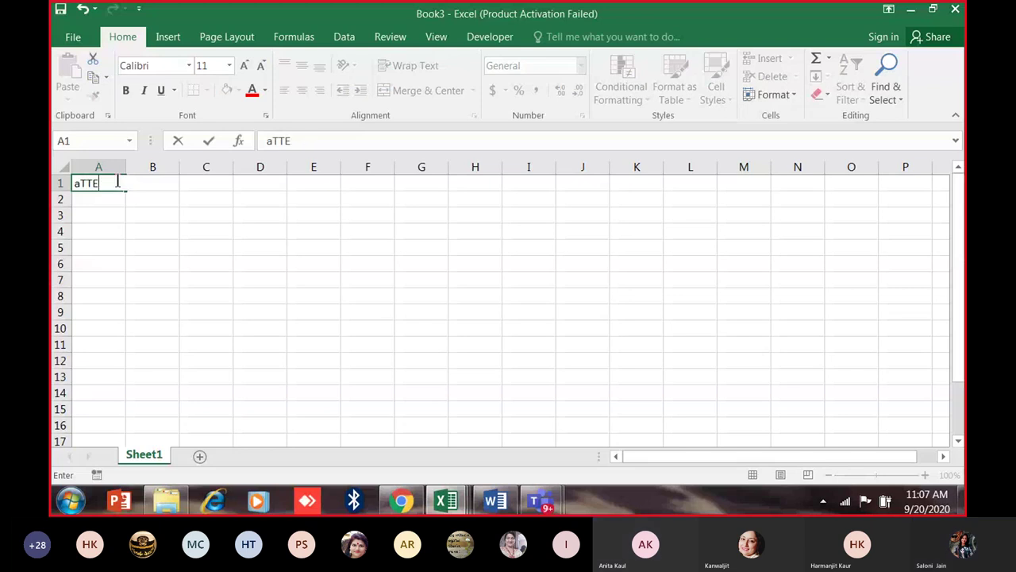
{"action": "type", "text": "Attn"}
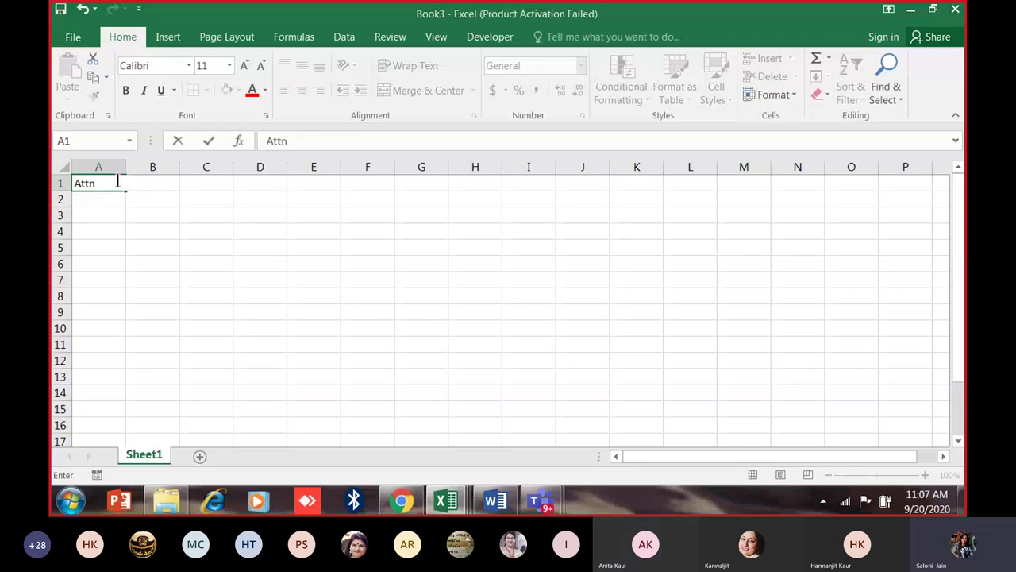
{"action": "key", "text": "BackSpace"}
{"action": "type", "text": "endance for the Month"}
{"action": "left_click", "coordinate": [151, 215]}
Merge and center the title across A1:D1, make it bold and set its font size to 14.
{"action": "left_click_drag", "start_coordinate": [112, 183], "coordinate": [246, 181]}
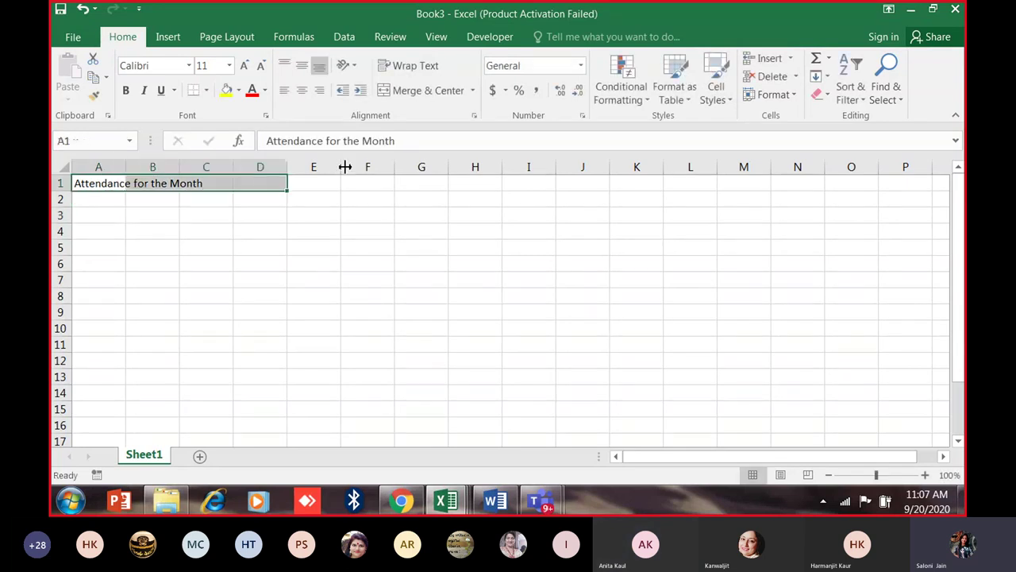
{"action": "left_click", "coordinate": [415, 90]}
{"action": "left_click", "coordinate": [125, 91]}
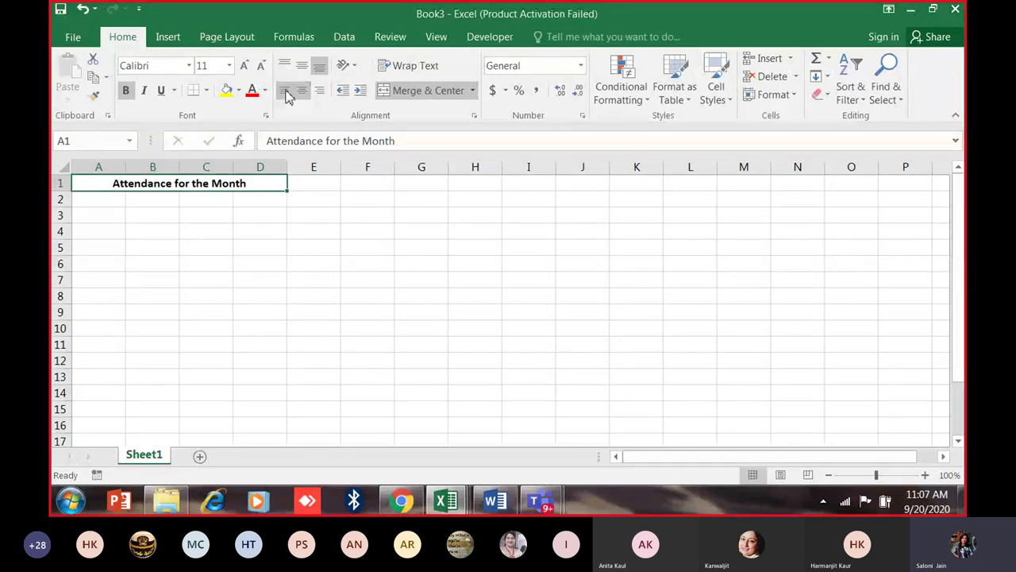
{"action": "left_click", "coordinate": [244, 66]}
{"action": "left_click", "coordinate": [245, 66]}
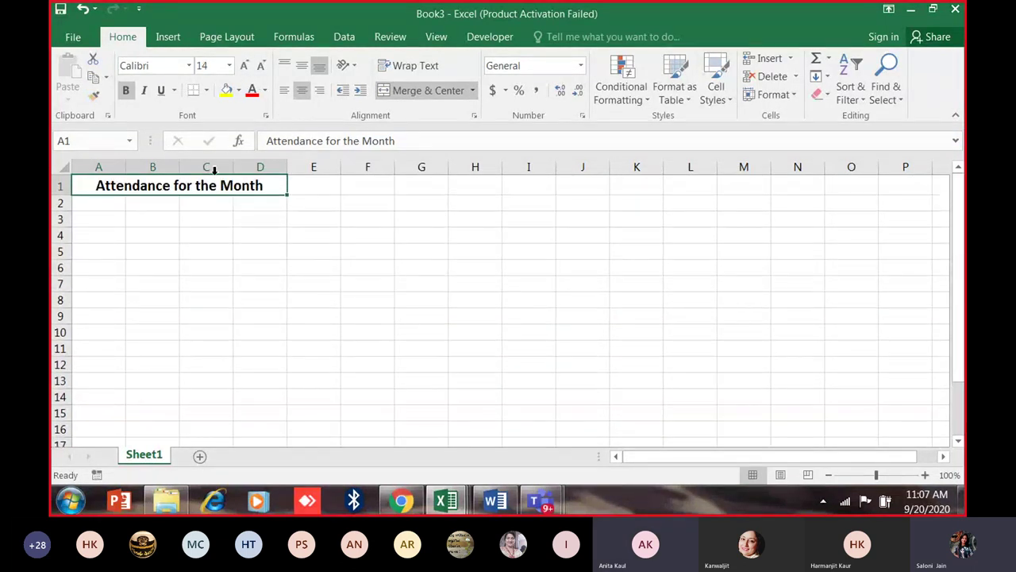
Add a new worksheet to the workbook for the supporting lists.
{"action": "left_click", "coordinate": [209, 202]}
{"action": "left_click", "coordinate": [200, 182]}
{"action": "left_click", "coordinate": [317, 189]}
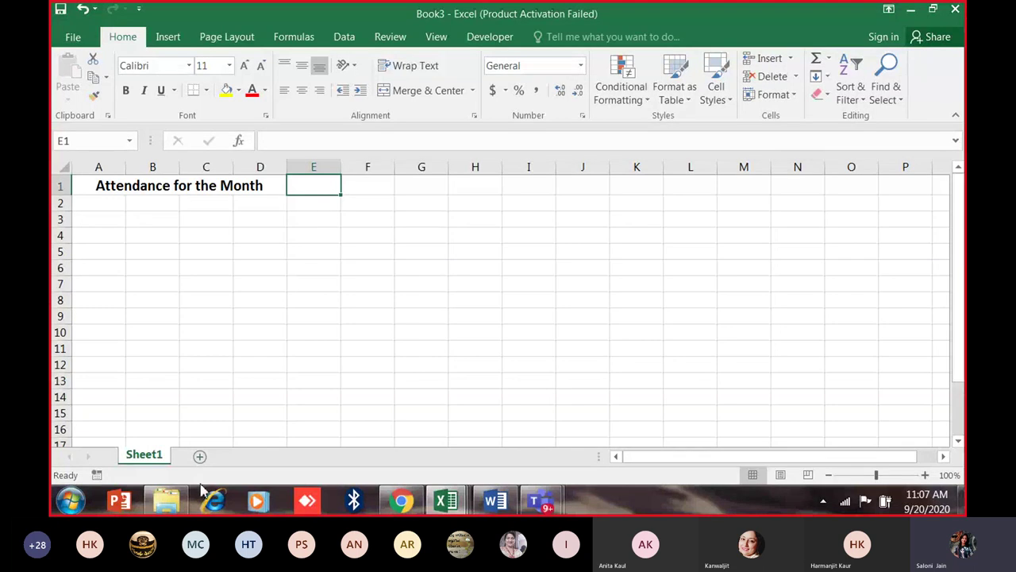
{"action": "left_click", "coordinate": [201, 459]}
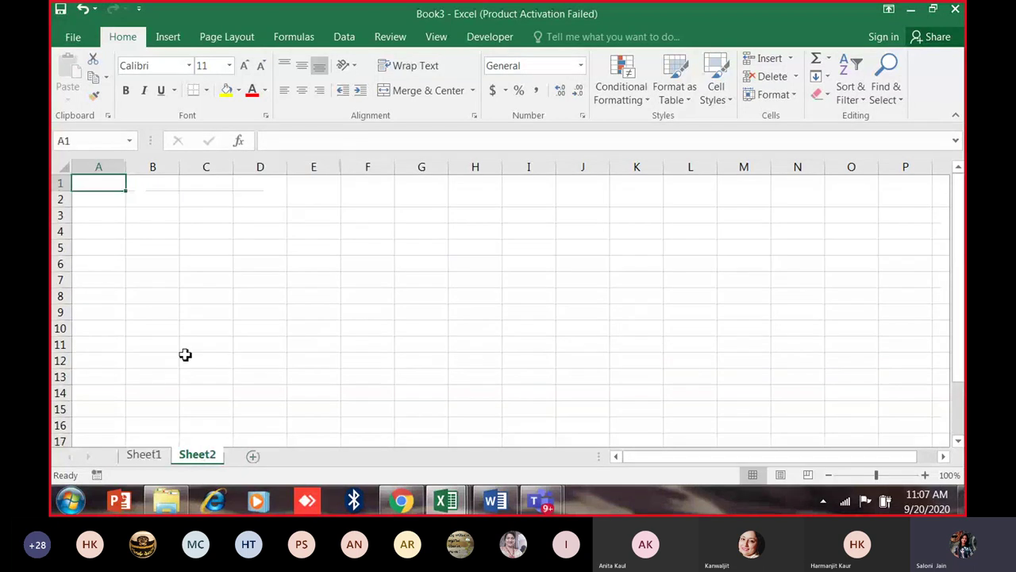
Enter Jan in A1 of Sheet2 and fill the month names down through Dec in A12.
{"action": "type", "text": "Jna"}
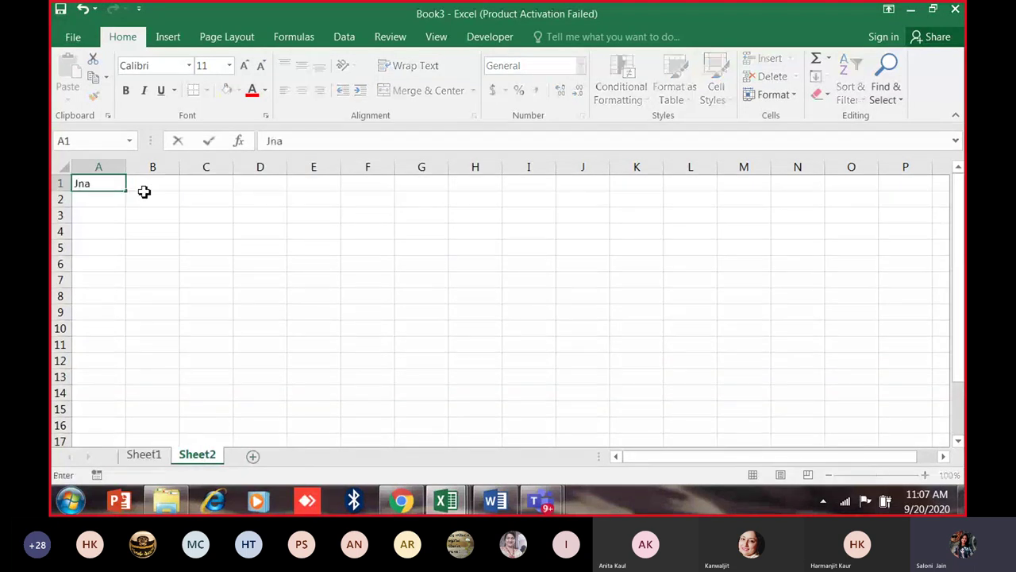
{"action": "key", "text": "BackSpace"}
{"action": "key", "text": "BackSpace"}
{"action": "type", "text": "an"}
{"action": "key", "text": "Return"}
{"action": "key", "text": "Up"}
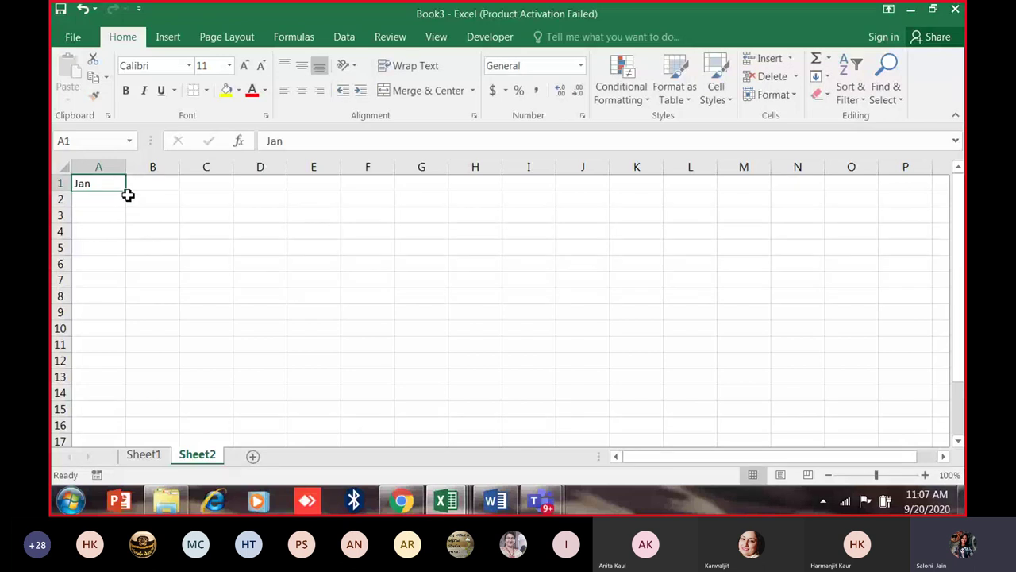
{"action": "left_click_drag", "start_coordinate": [127, 190], "coordinate": [99, 369]}
{"action": "left_click_drag", "start_coordinate": [101, 179], "coordinate": [109, 364]}
Widen column B slightly and enter the heading "Holiday" in cell B1.
{"action": "left_click", "coordinate": [159, 181]}
{"action": "left_click_drag", "start_coordinate": [179, 170], "coordinate": [190, 170]}
{"action": "type", "text": "Ho"}
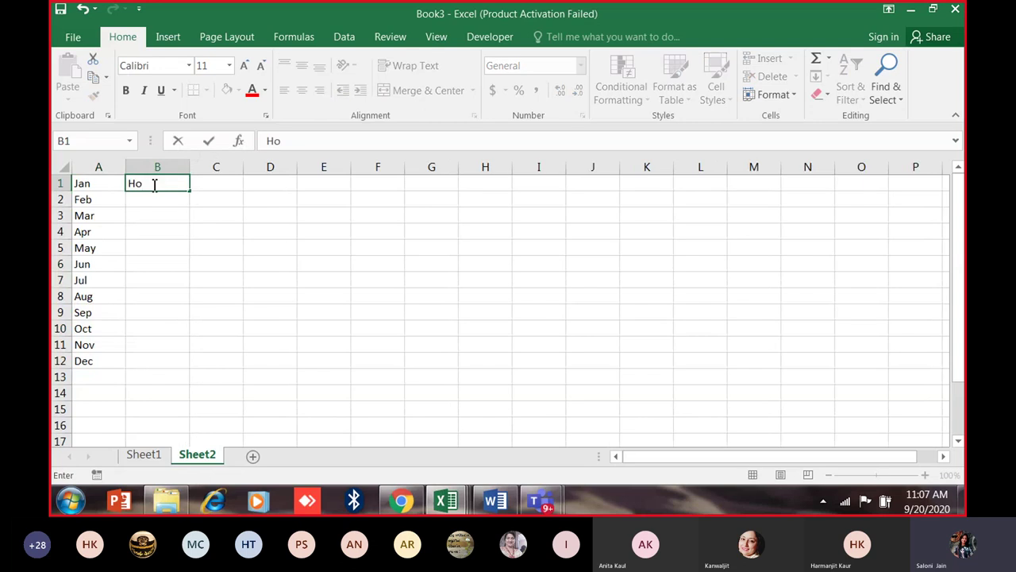
{"action": "type", "text": "liday"}
{"action": "key", "text": "Return"}
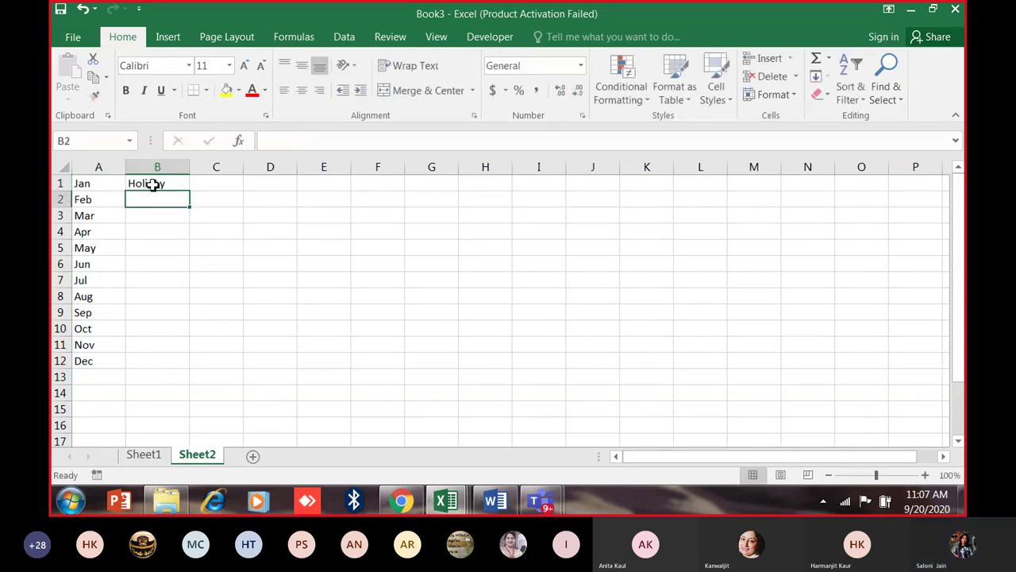
Switch to the existing September attendance workbook and copy the holiday dates in B2:B8 of its Sheet1.
{"action": "left_click", "coordinate": [446, 502]}
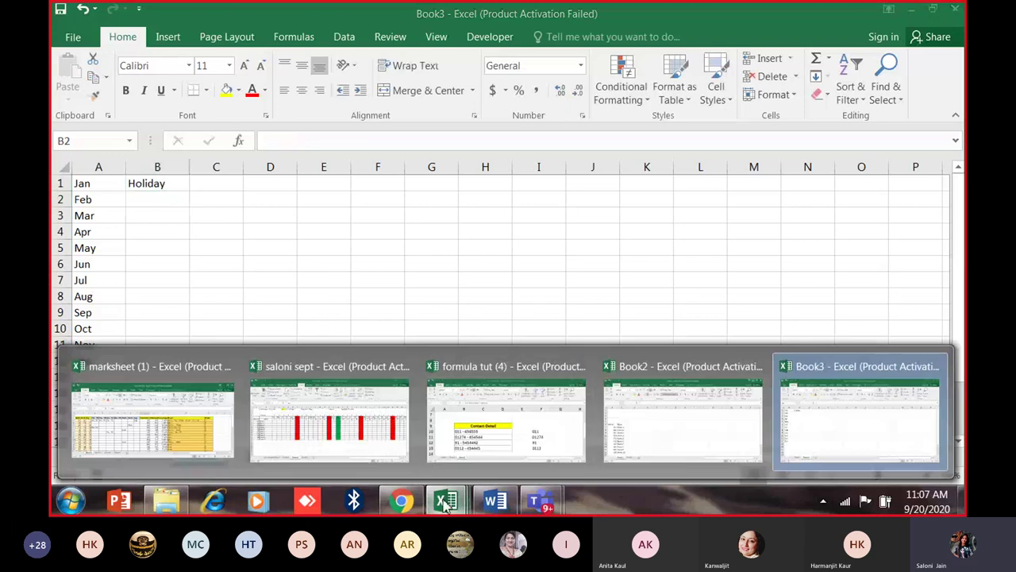
{"action": "left_click", "coordinate": [631, 443]}
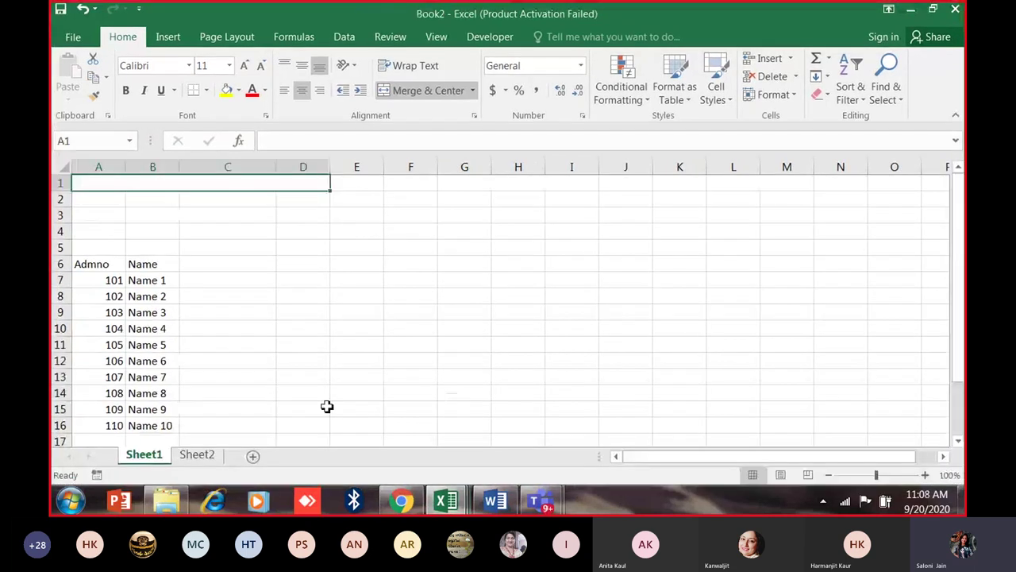
{"action": "left_click", "coordinate": [457, 506]}
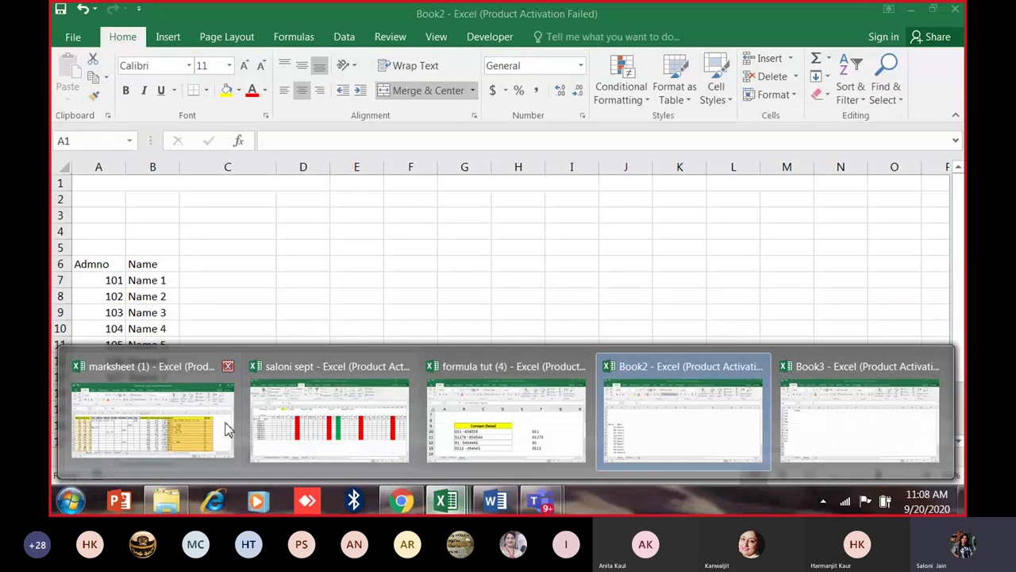
{"action": "left_click", "coordinate": [256, 429]}
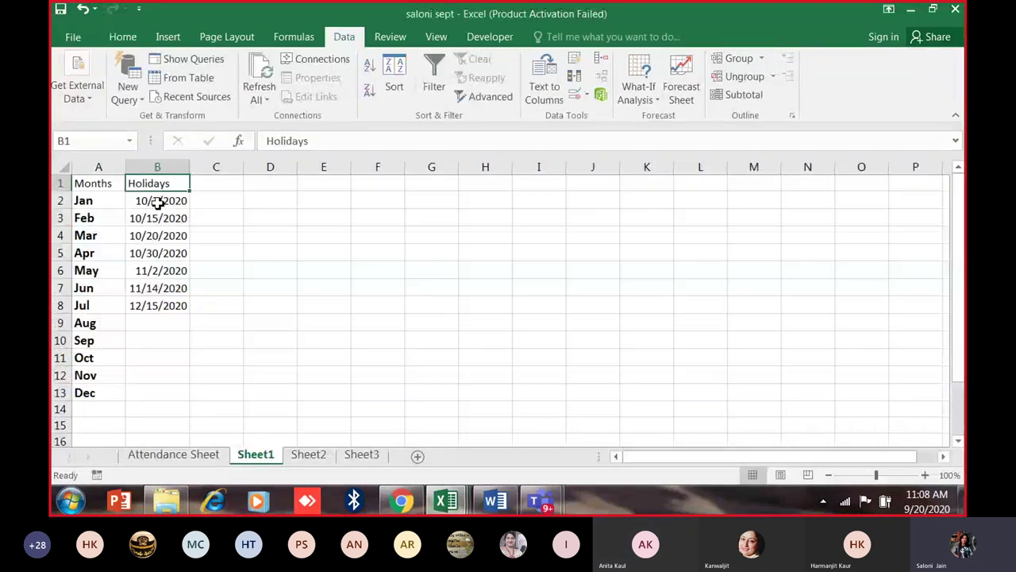
{"action": "left_click_drag", "start_coordinate": [154, 200], "coordinate": [157, 307]}
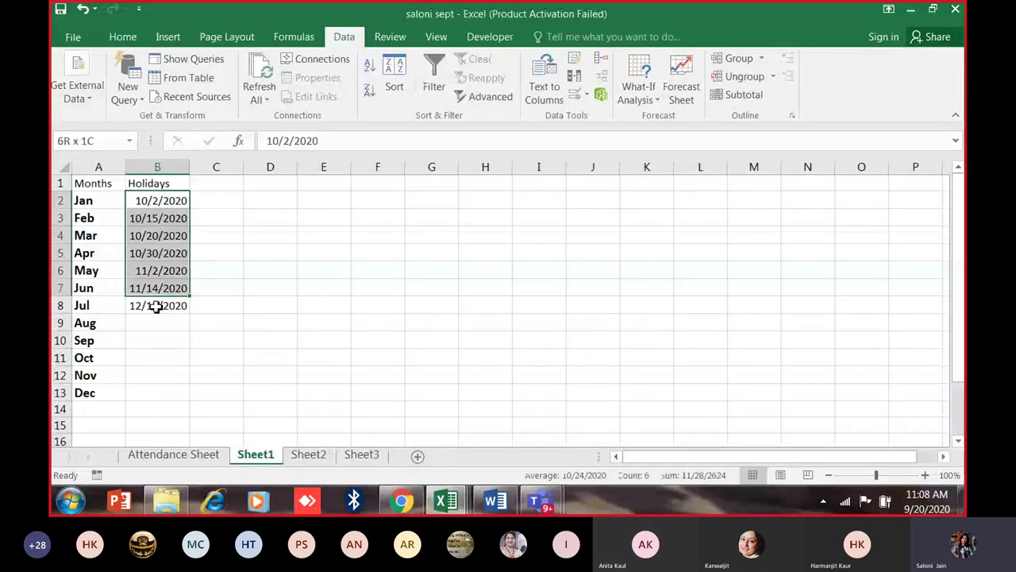
{"action": "key", "text": "ctrl+c"}
Paste the copied holiday dates into B2:B8 of Sheet2 in Book3 and return to Sheet1.
{"action": "left_click", "coordinate": [361, 454]}
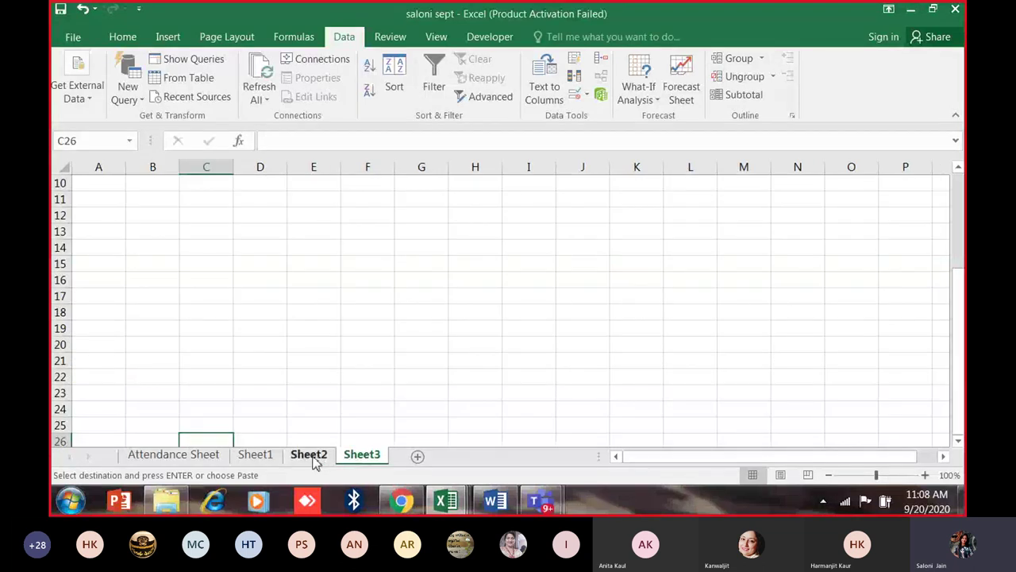
{"action": "left_click", "coordinate": [308, 454]}
{"action": "left_click", "coordinate": [189, 456]}
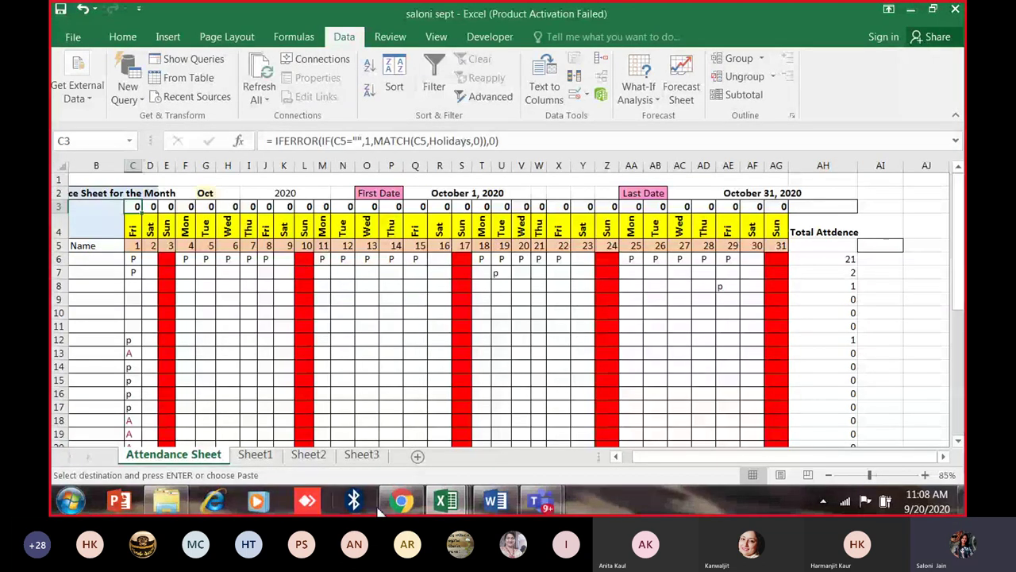
{"action": "key", "text": "alt+Tab"}
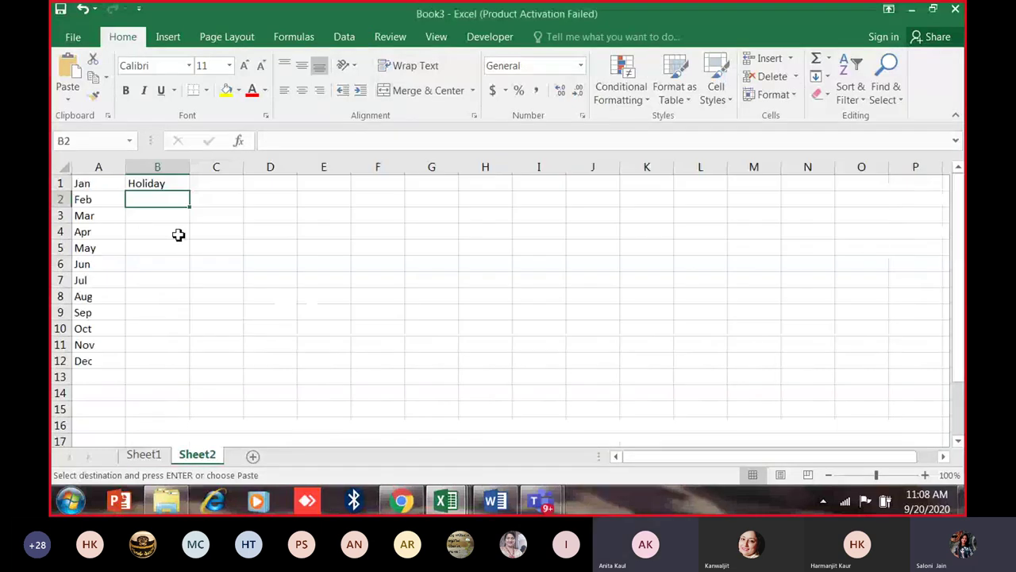
{"action": "key", "text": "ctrl+v"}
{"action": "left_click", "coordinate": [170, 311]}
{"action": "left_click_drag", "start_coordinate": [159, 199], "coordinate": [157, 296]}
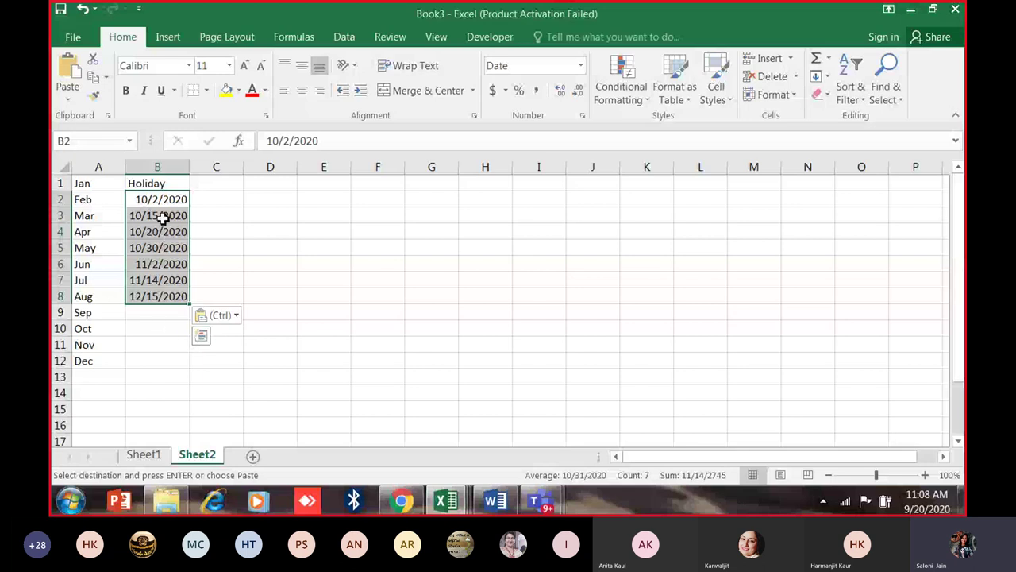
{"action": "left_click_drag", "start_coordinate": [162, 217], "coordinate": [193, 310]}
{"action": "left_click", "coordinate": [157, 344]}
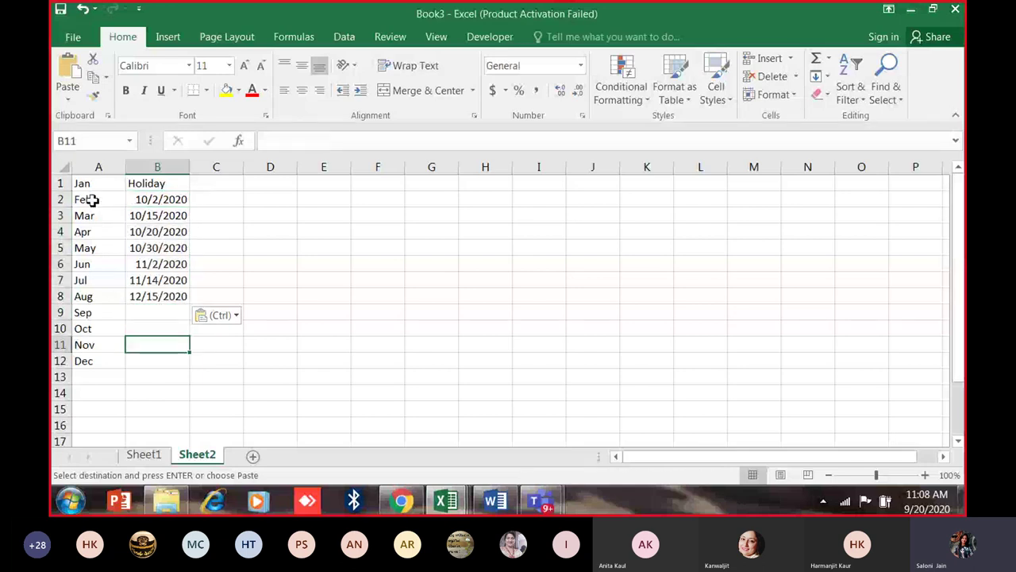
{"action": "mouse_move", "coordinate": [92, 195]}
{"action": "left_mouse_down"}
{"action": "mouse_move", "coordinate": [99, 347]}
{"action": "mouse_move", "coordinate": [91, 185]}
{"action": "left_mouse_up"}
{"action": "left_click", "coordinate": [143, 454]}
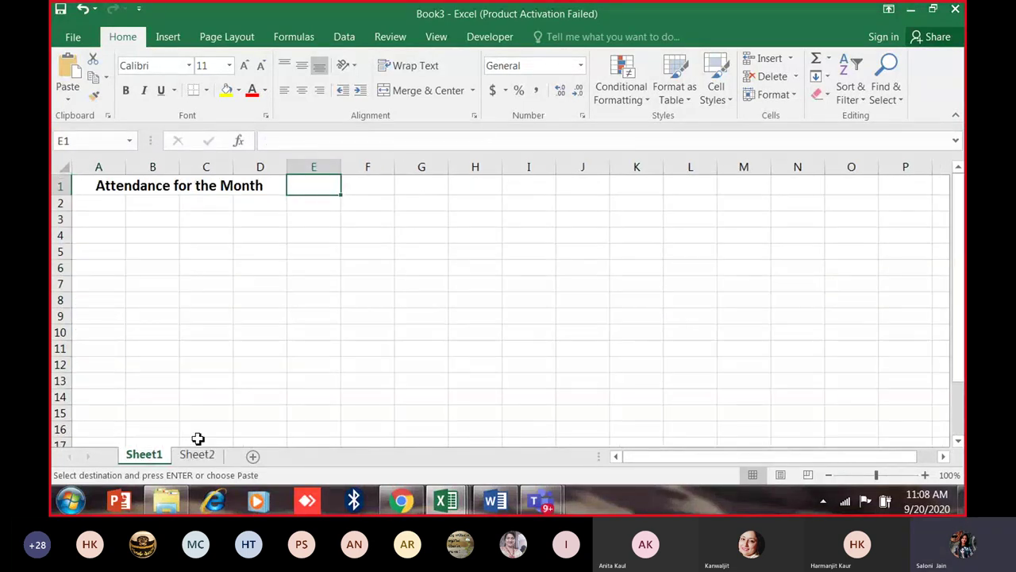
{"action": "left_click", "coordinate": [343, 37]}
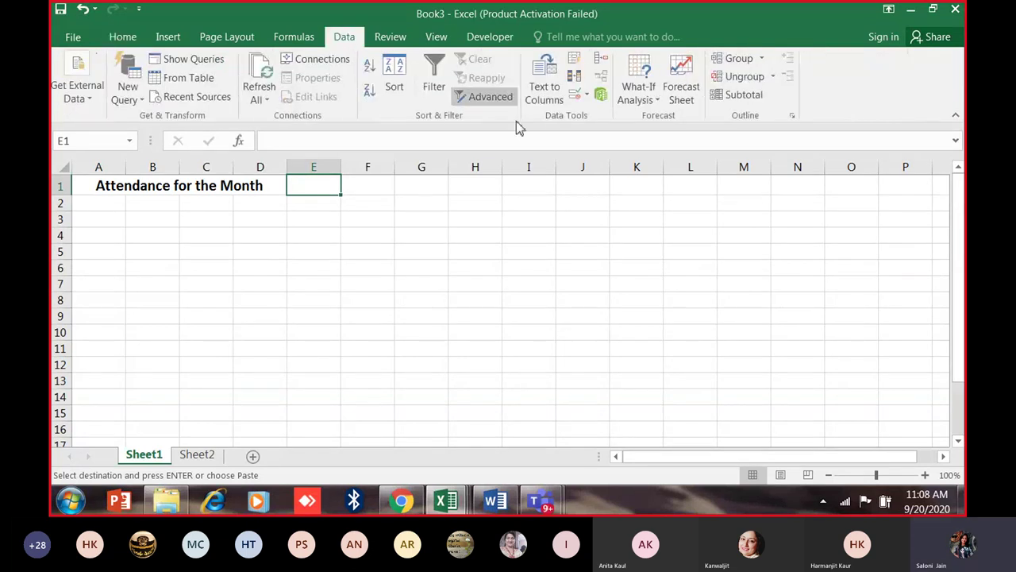
{"action": "left_click", "coordinate": [587, 96]}
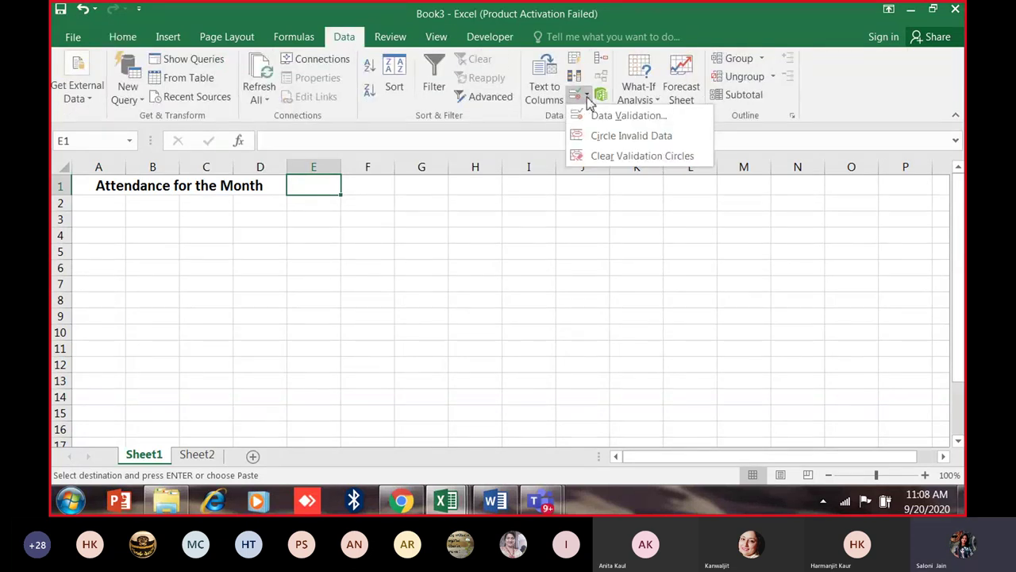
{"action": "left_click", "coordinate": [601, 116]}
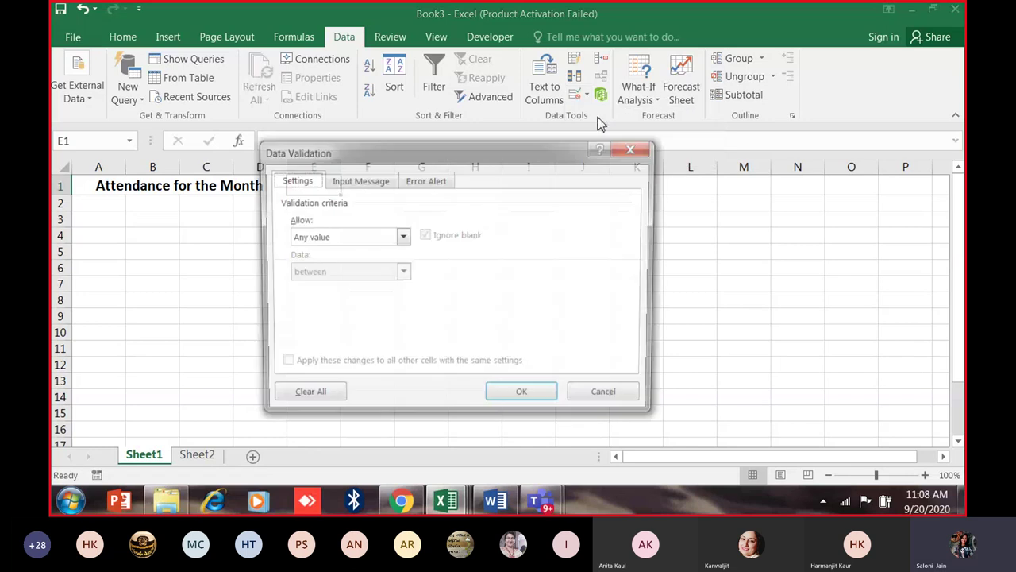
{"action": "left_click_drag", "start_coordinate": [466, 147], "coordinate": [625, 108]}
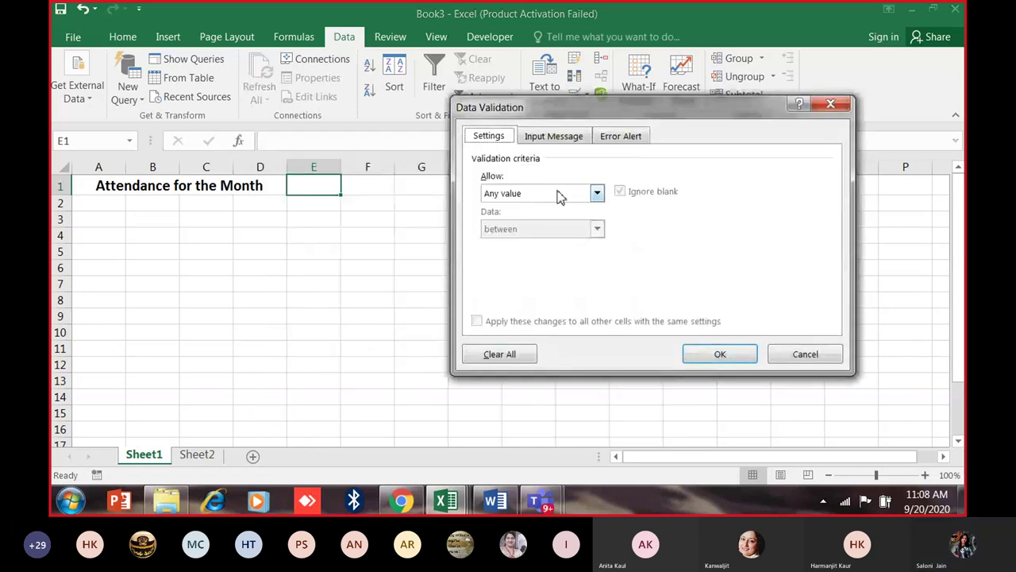
{"action": "left_click", "coordinate": [597, 193]}
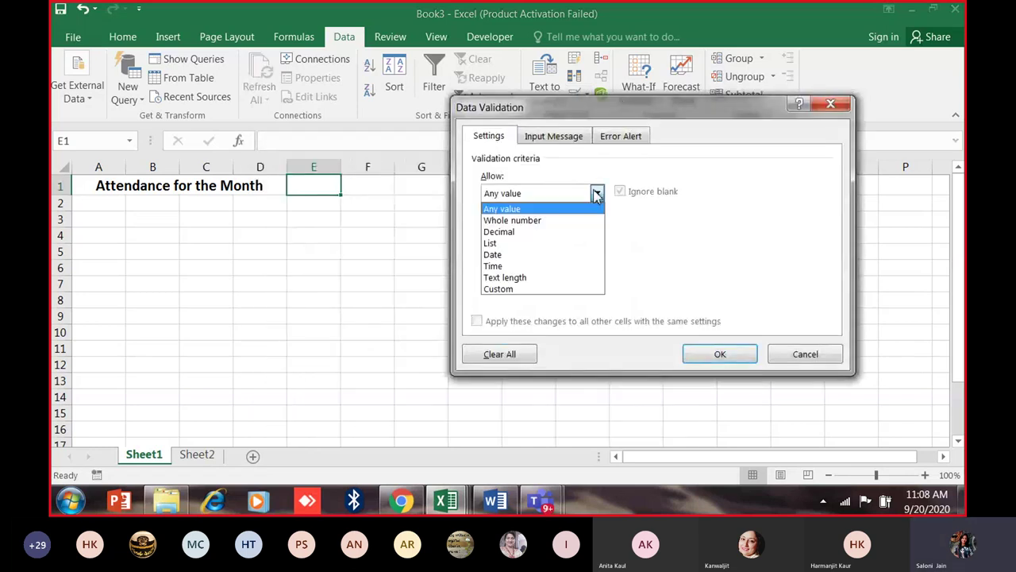
{"action": "left_click", "coordinate": [498, 289]}
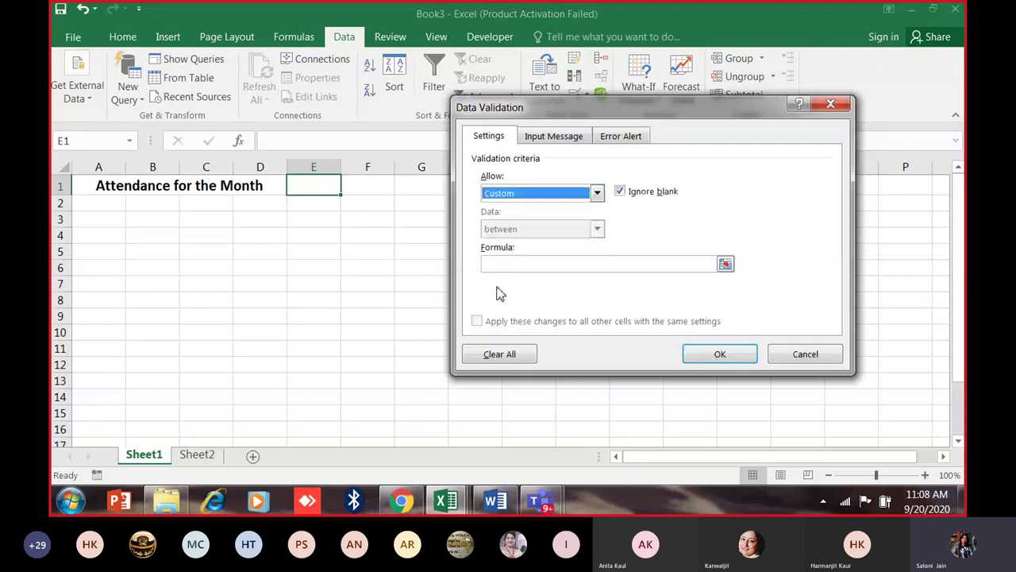
{"action": "left_click", "coordinate": [725, 265]}
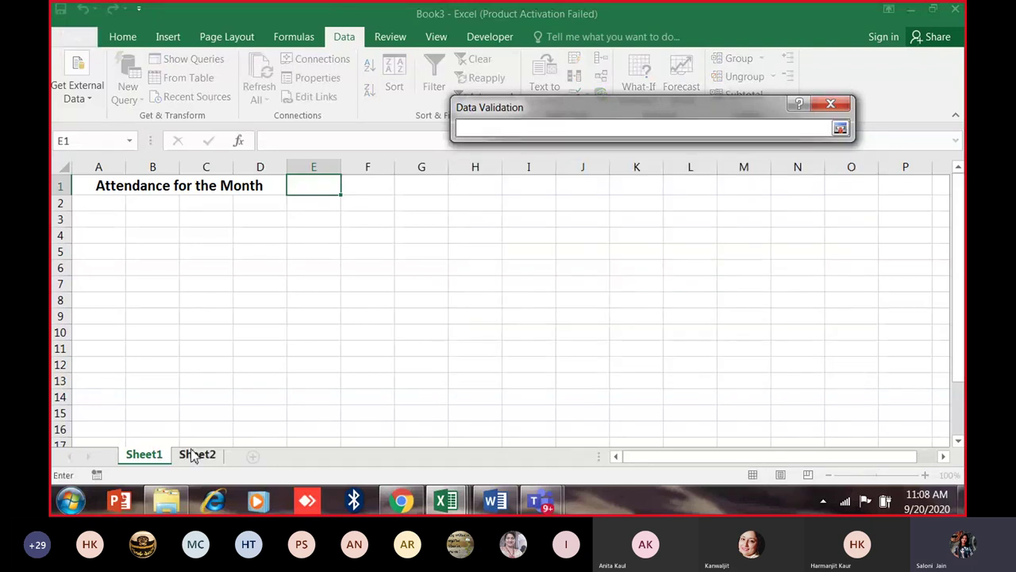
{"action": "left_click", "coordinate": [196, 455]}
{"action": "left_click_drag", "start_coordinate": [89, 182], "coordinate": [85, 362]}
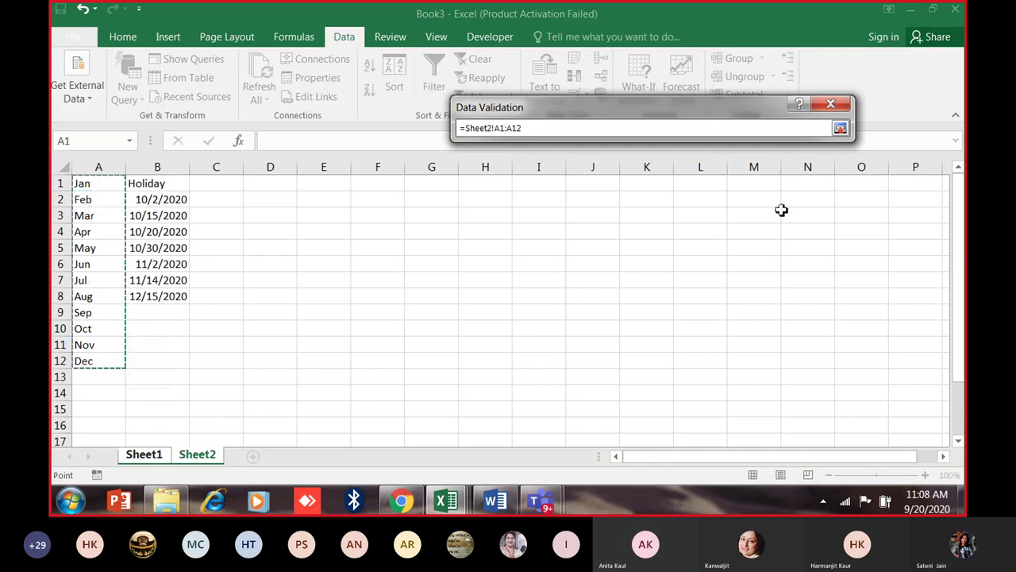
{"action": "left_click", "coordinate": [841, 127]}
{"action": "key", "text": "Return"}
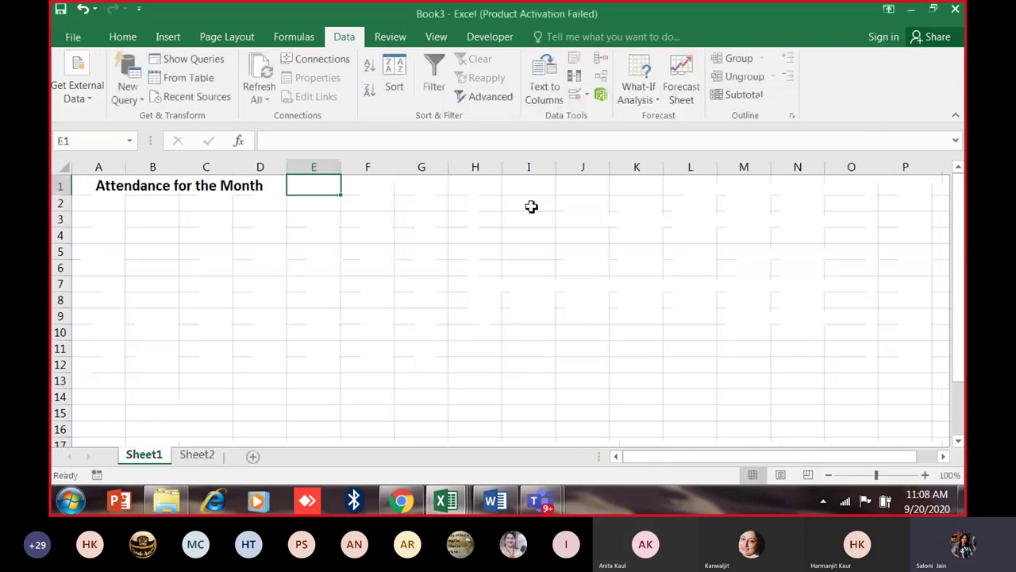
Apply list data validation to cell E1 with the source =Sheet2!$A$1:$A$12.
{"action": "left_click", "coordinate": [577, 95]}
{"action": "left_click", "coordinate": [585, 195]}
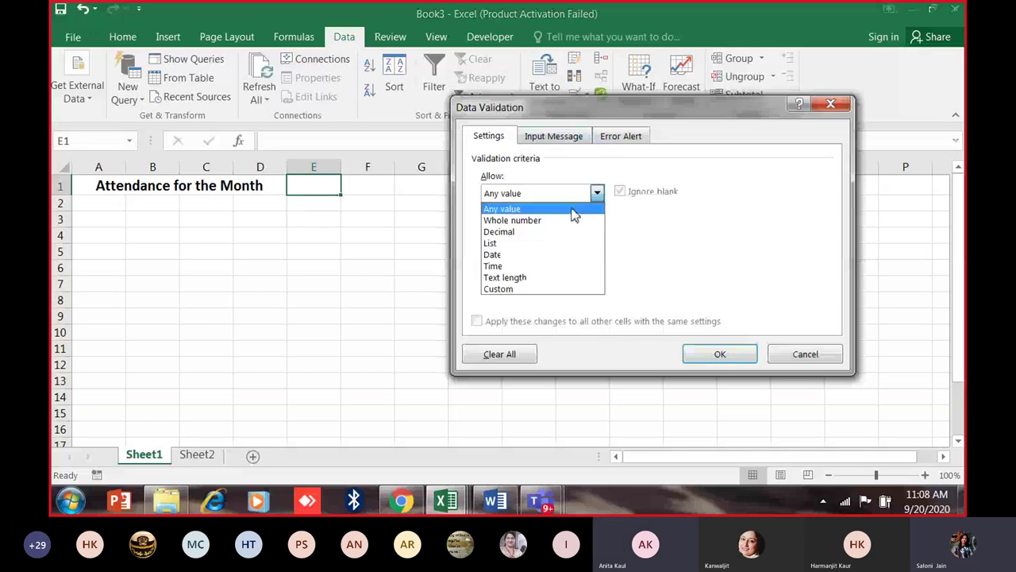
{"action": "left_click", "coordinate": [526, 243]}
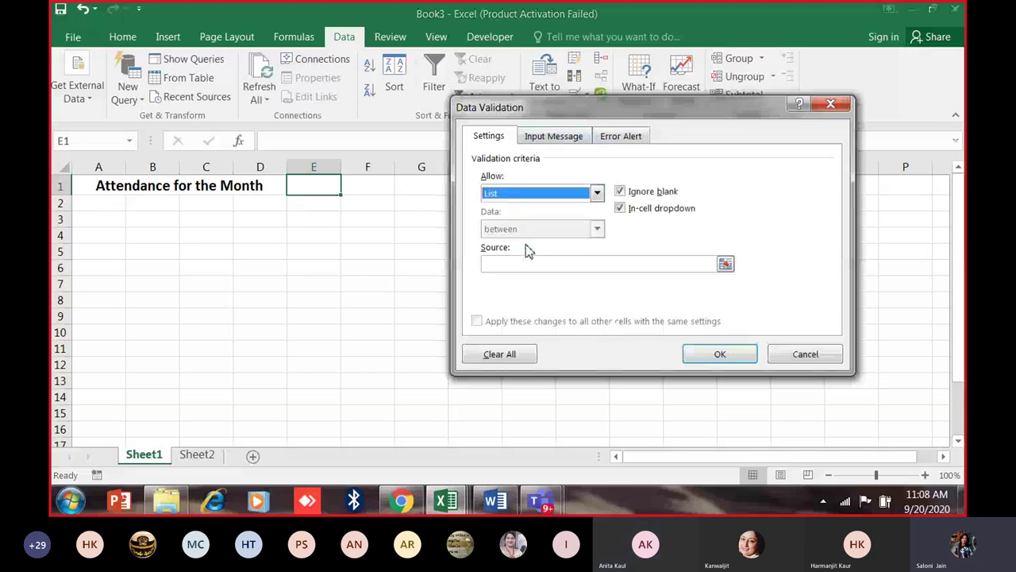
{"action": "left_click", "coordinate": [725, 265]}
{"action": "left_click", "coordinate": [193, 451]}
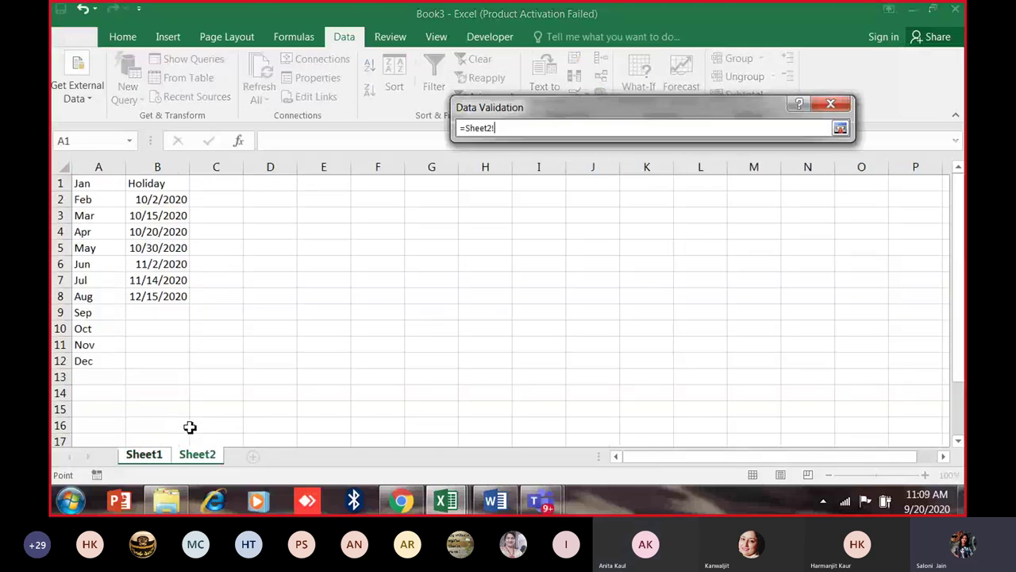
{"action": "left_click_drag", "start_coordinate": [111, 190], "coordinate": [84, 358]}
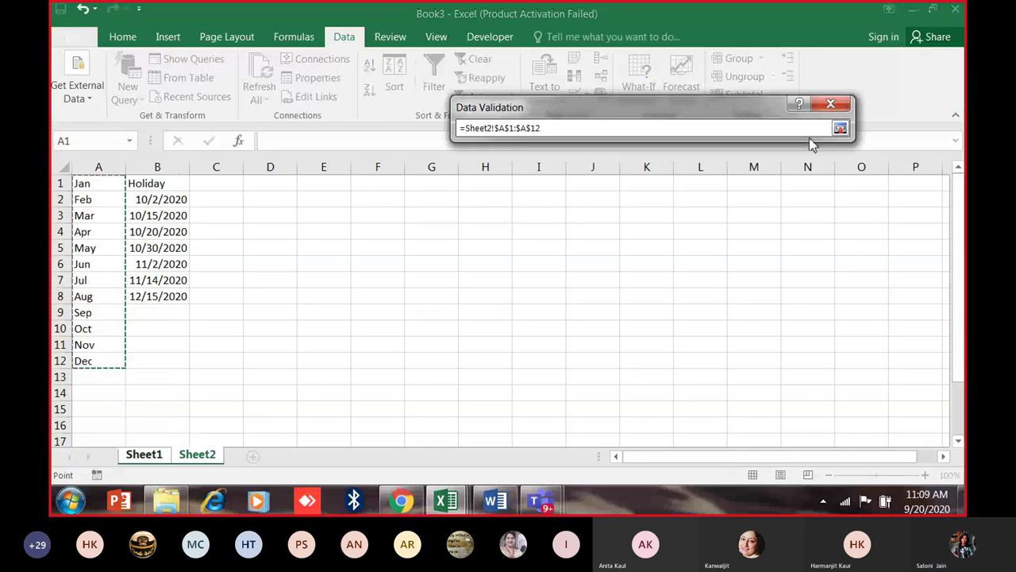
{"action": "left_click", "coordinate": [840, 128]}
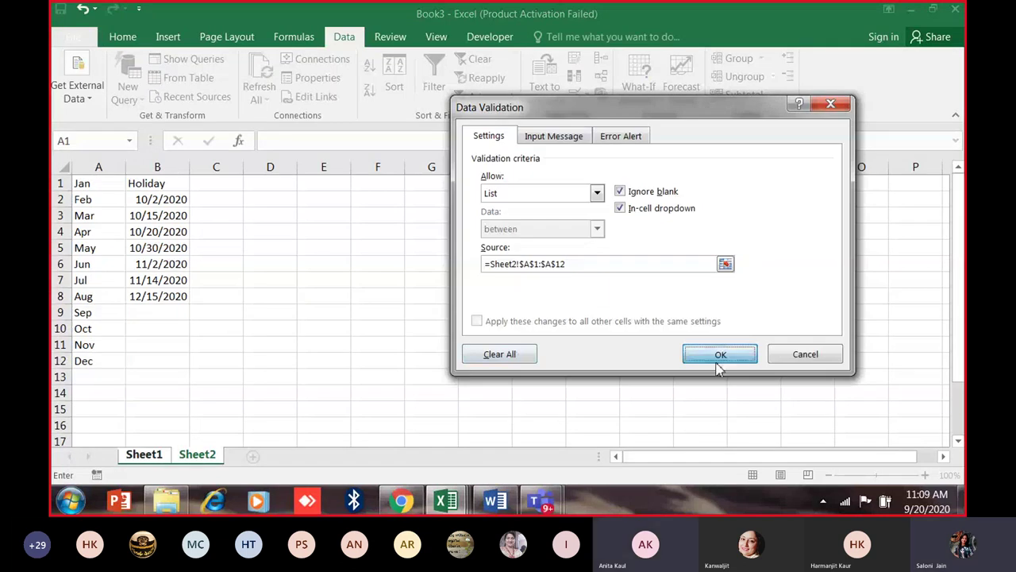
{"action": "left_click", "coordinate": [718, 356]}
Try the month dropdown in E1 by choosing Feb, and change the selection to Sep.
{"action": "left_click", "coordinate": [350, 188]}
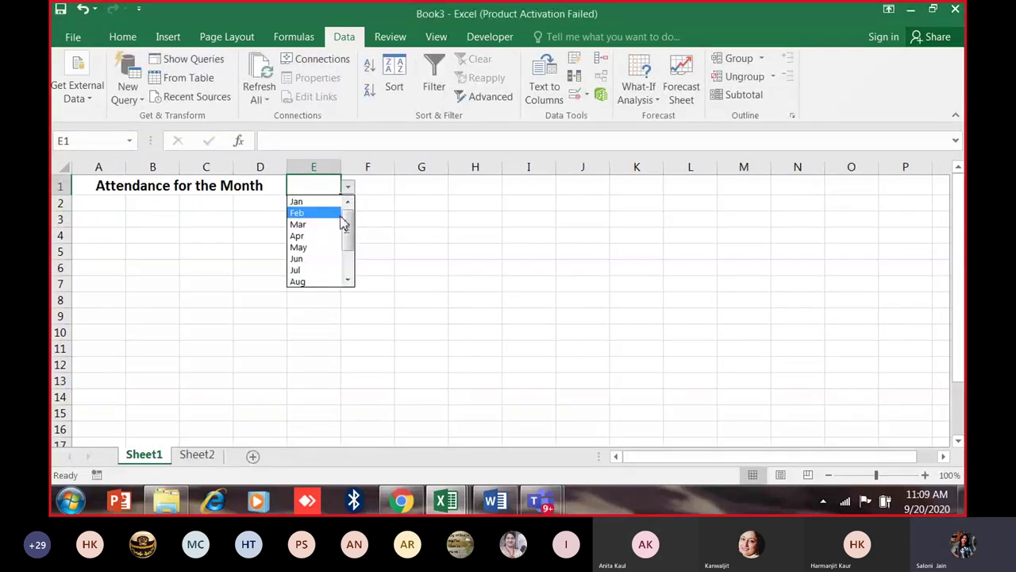
{"action": "scroll", "coordinate": [347, 231], "scroll_direction": "down", "scroll_amount": 2}
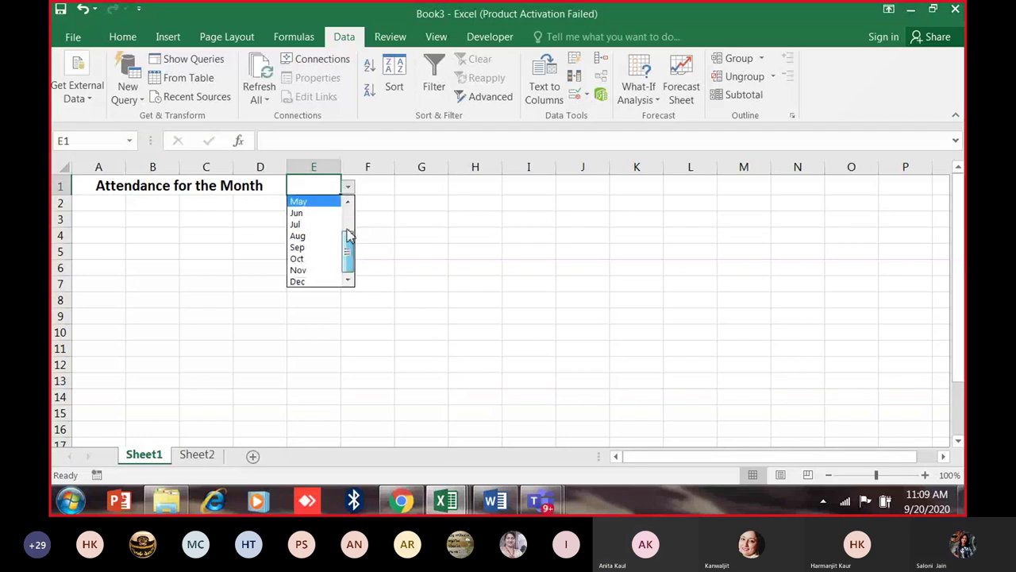
{"action": "scroll", "coordinate": [347, 231], "scroll_direction": "up", "scroll_amount": 2}
{"action": "left_click", "coordinate": [298, 213]}
{"action": "left_click", "coordinate": [346, 189]}
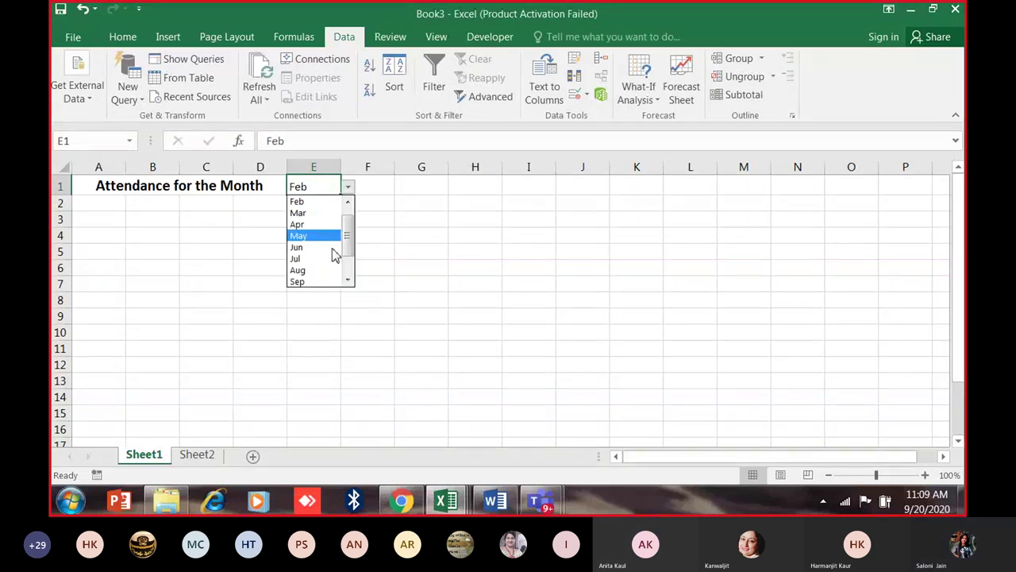
{"action": "left_click", "coordinate": [332, 281]}
{"action": "left_click", "coordinate": [345, 199]}
{"action": "left_click", "coordinate": [333, 186]}
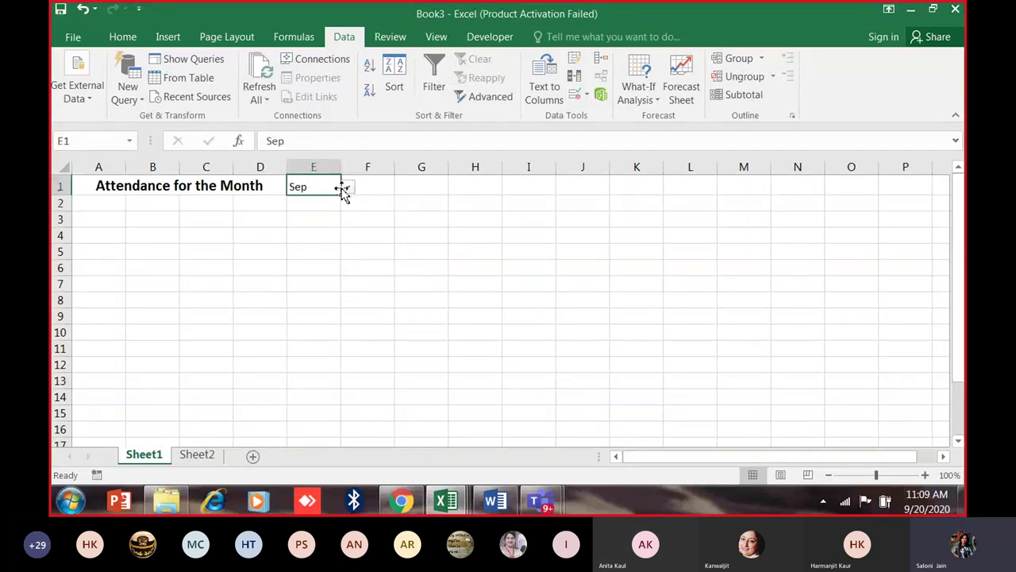
Enter the label First Date in cell F1, beside the month dropdown.
{"action": "left_click", "coordinate": [347, 187]}
{"action": "scroll", "coordinate": [337, 262], "scroll_direction": "up", "scroll_amount": 2}
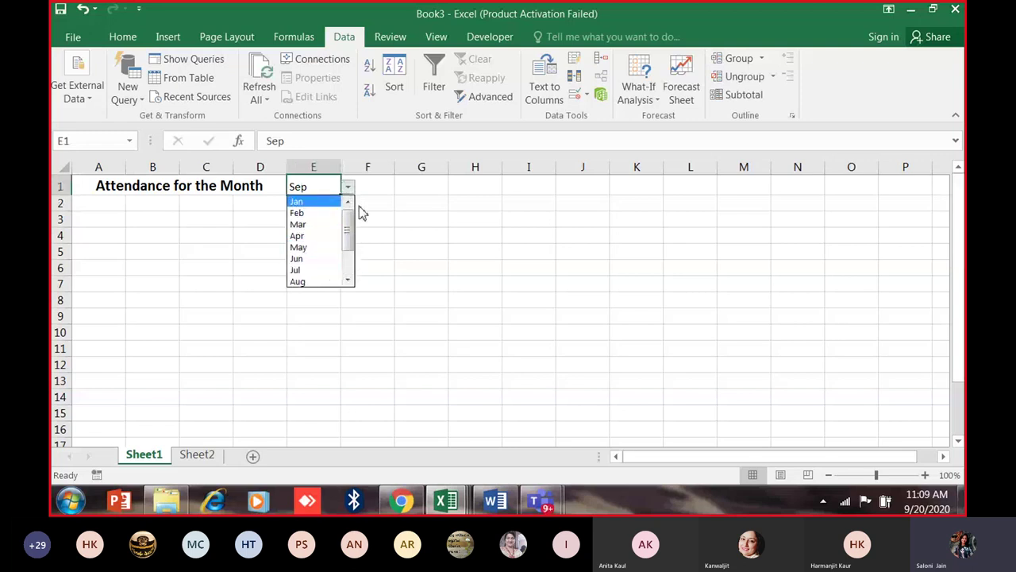
{"action": "left_click", "coordinate": [374, 181]}
{"action": "left_click", "coordinate": [374, 181]}
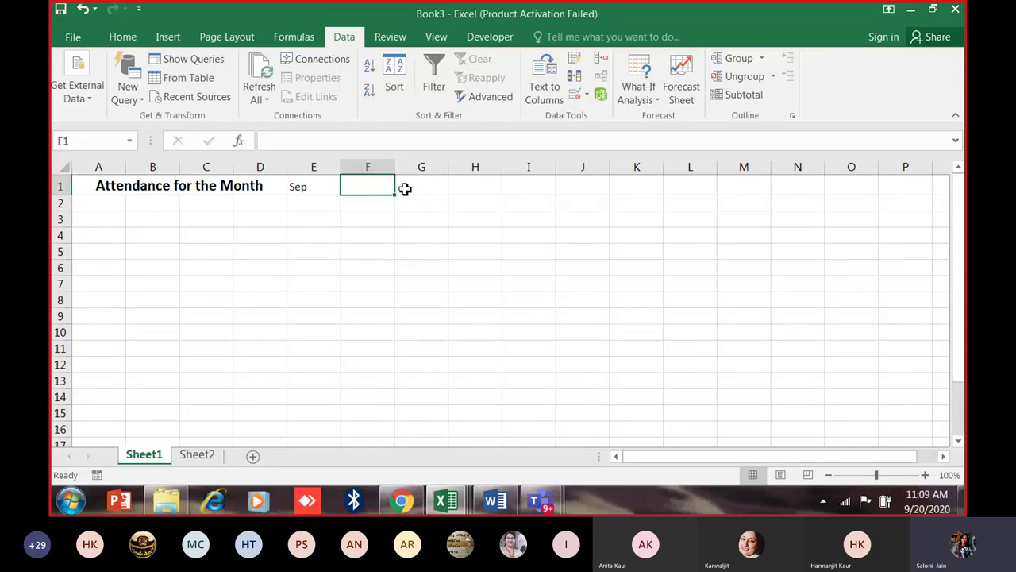
{"action": "type", "text": "First"}
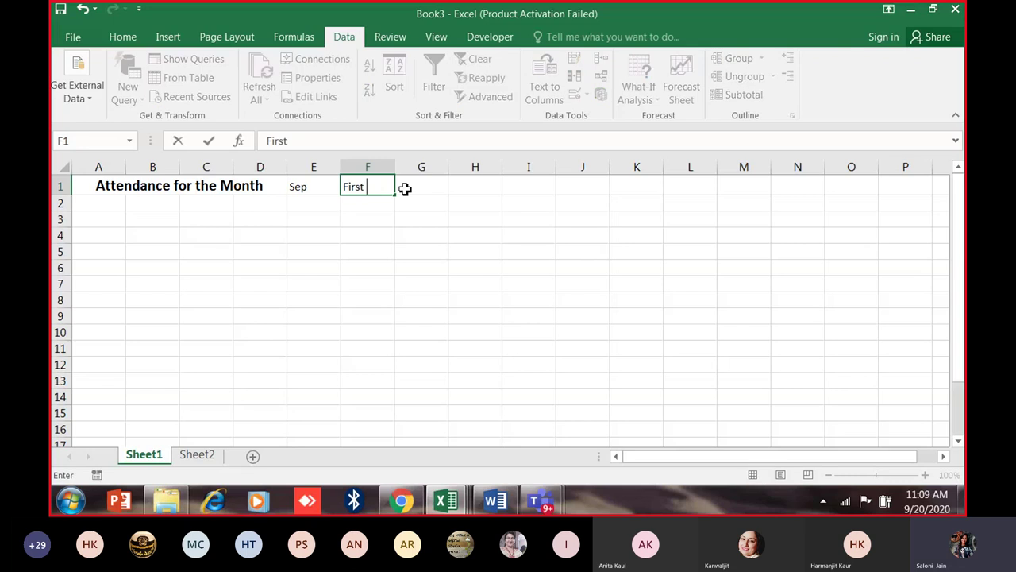
{"action": "type", "text": " Date"}
Merge and center cells G1:H1.
{"action": "left_click", "coordinate": [405, 188]}
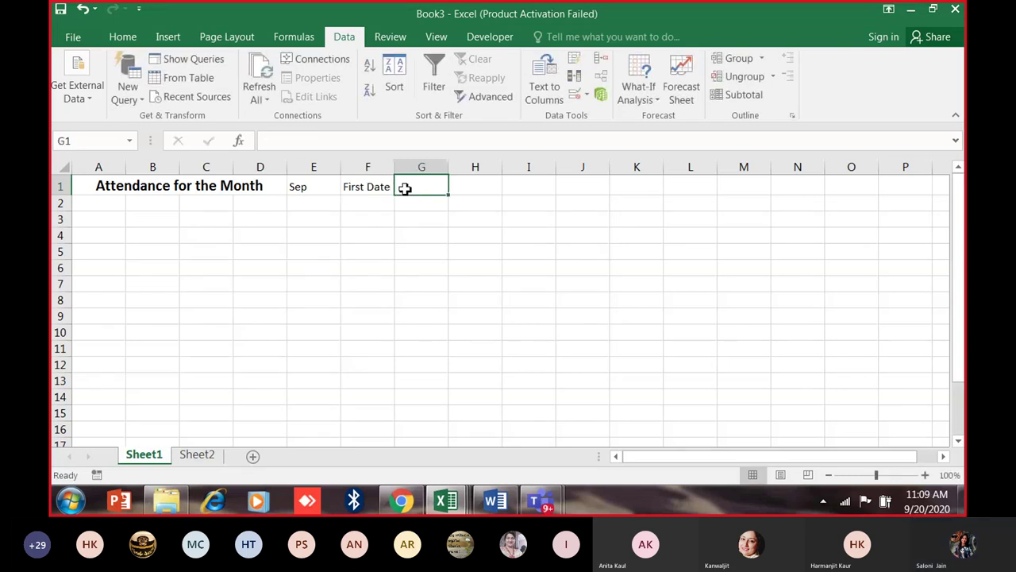
{"action": "left_click_drag", "start_coordinate": [405, 188], "coordinate": [478, 181]}
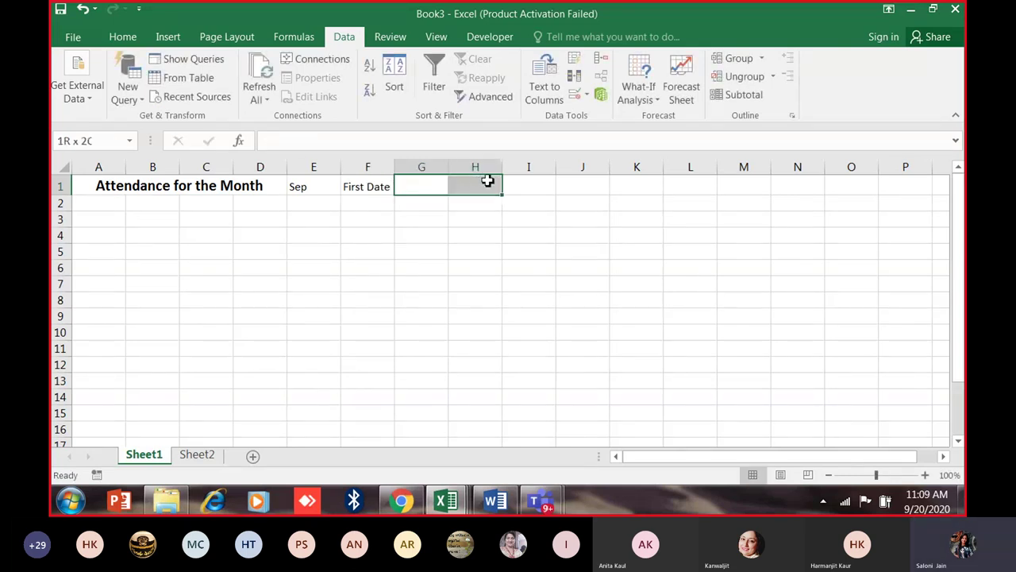
{"action": "left_click", "coordinate": [130, 38]}
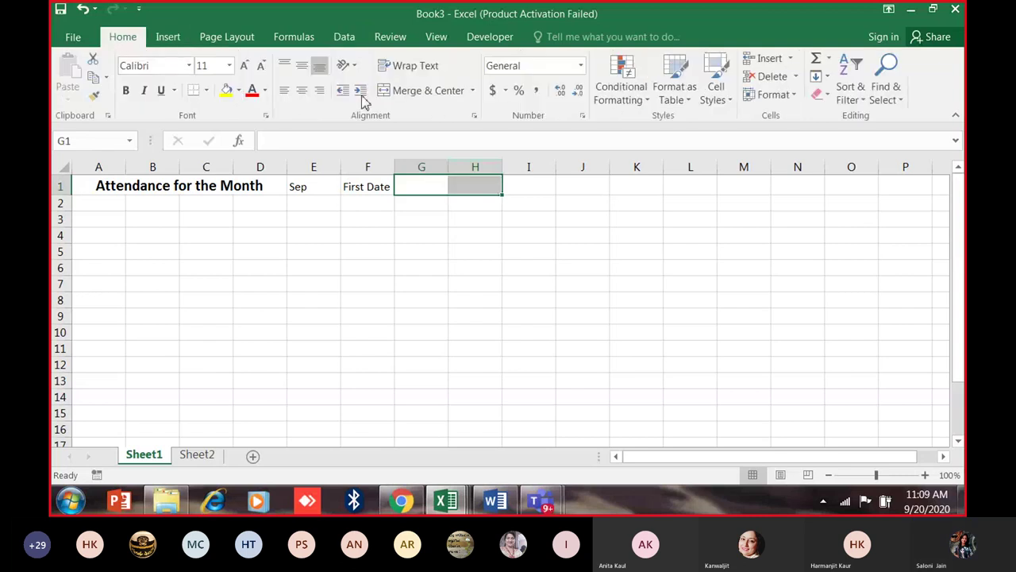
{"action": "left_click", "coordinate": [427, 92]}
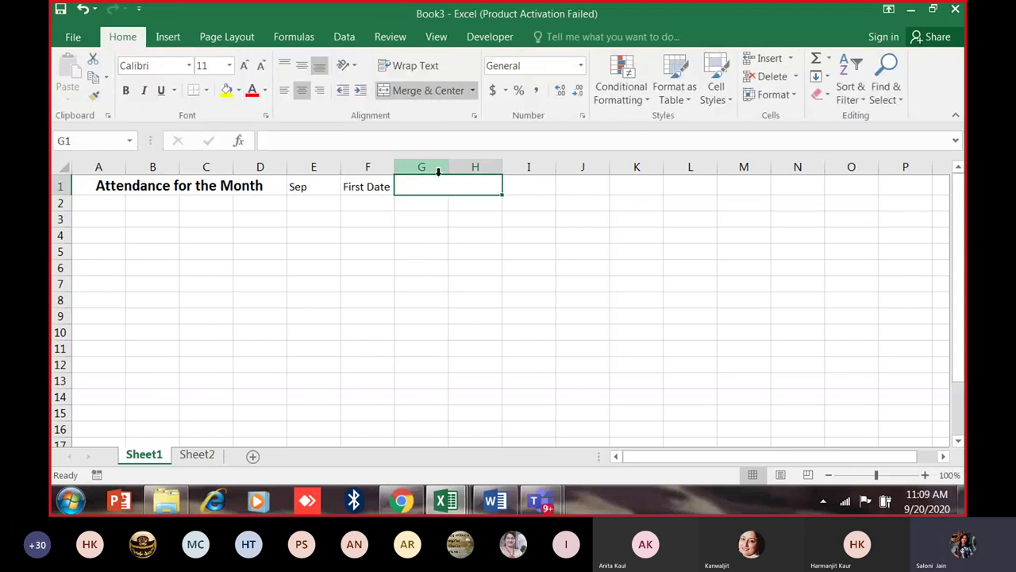
Enter the formula =DATEVALUE("1"&E1) in the merged cell G1 to return the chosen month's first date.
{"action": "type", "text": "="}
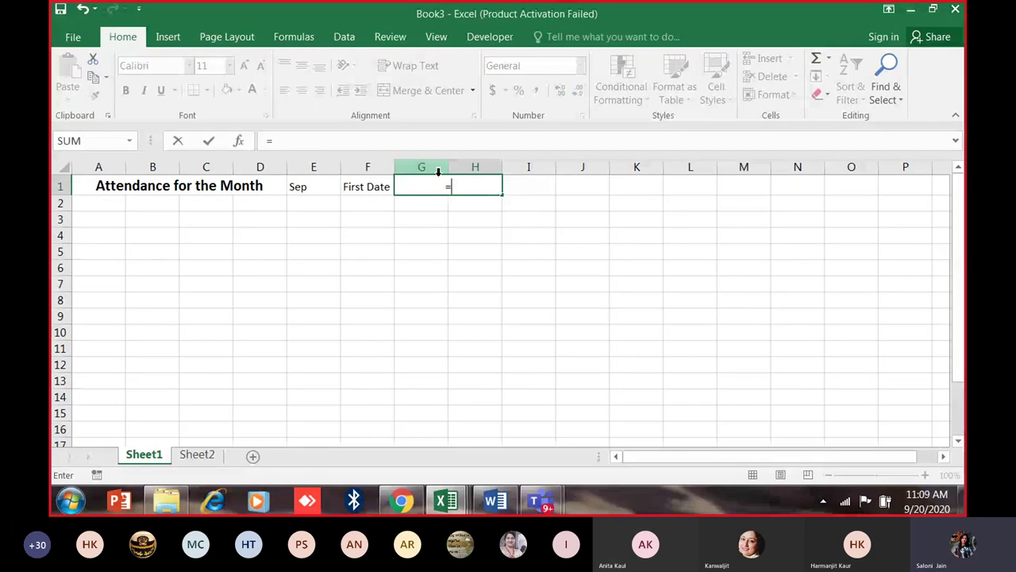
{"action": "type", "text": "Datevalue"}
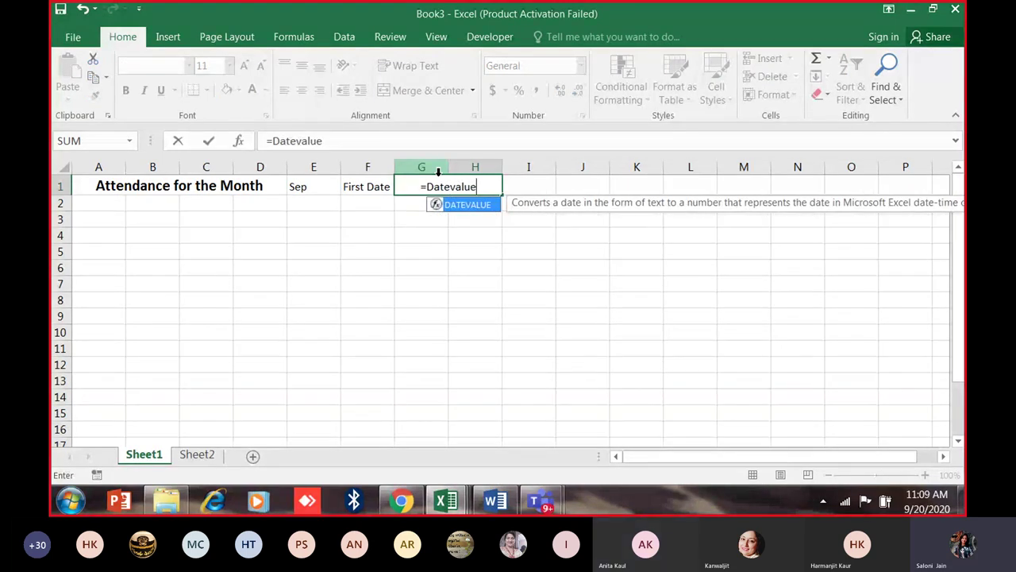
{"action": "type", "text": "("}
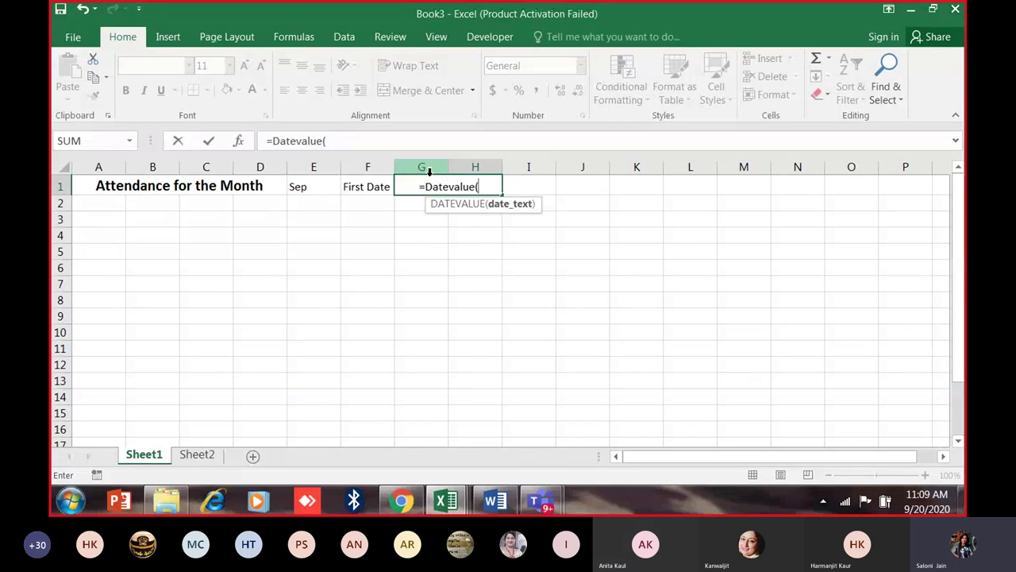
{"action": "type", "text": "\""}
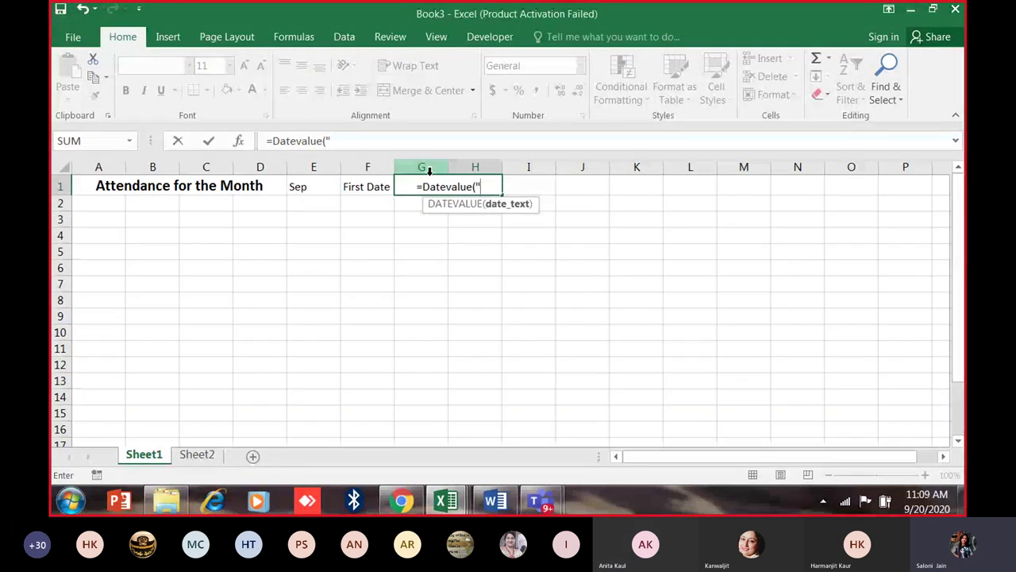
{"action": "type", "text": "1\""}
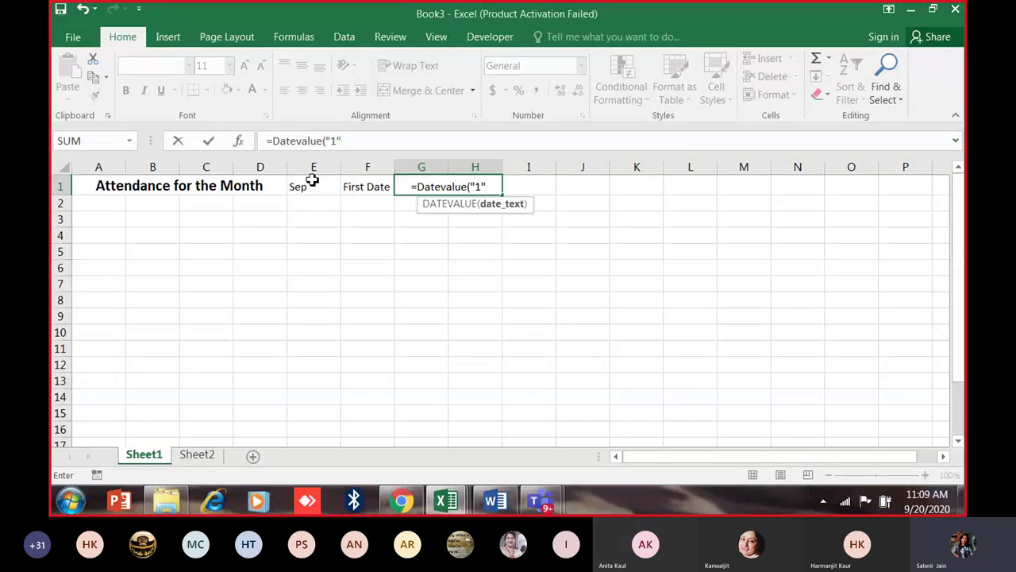
{"action": "type", "text": "&"}
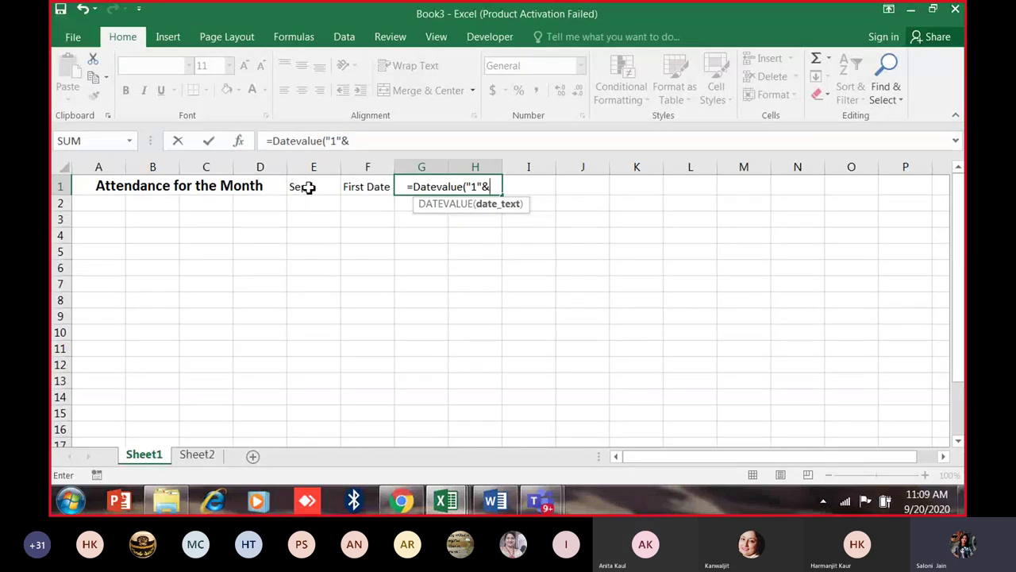
{"action": "left_click", "coordinate": [308, 187]}
{"action": "type", "text": ")"}
{"action": "key", "text": "Return"}
Format cell G1 as a date of the type March 14, 2012.
{"action": "left_click", "coordinate": [429, 186]}
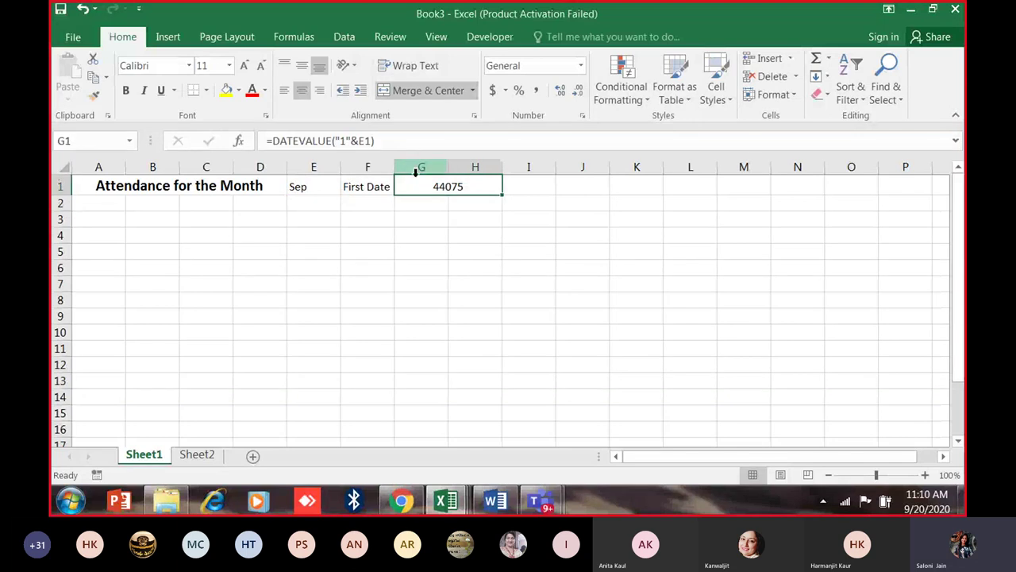
{"action": "key", "text": "ctrl+1"}
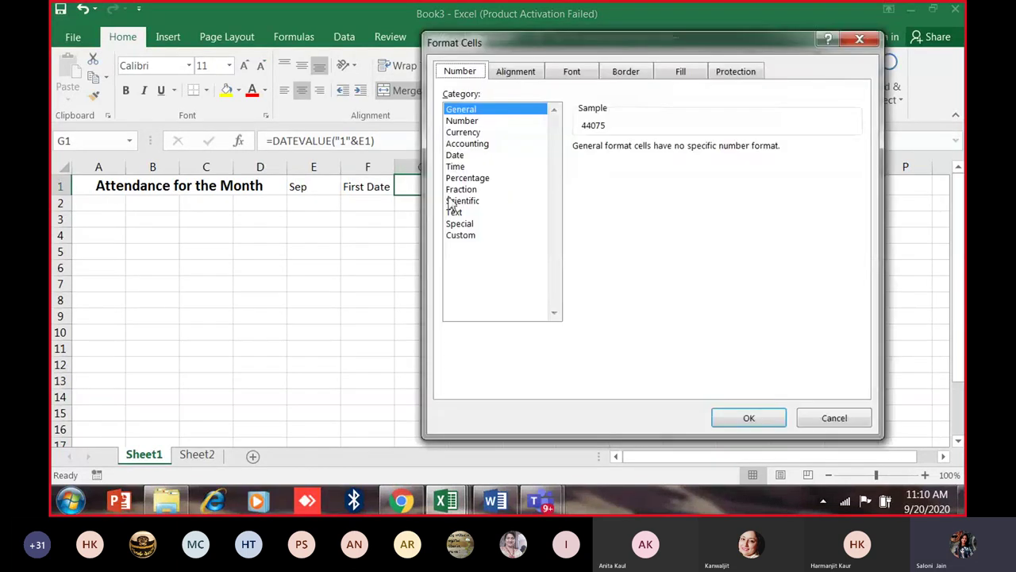
{"action": "left_click", "coordinate": [459, 156]}
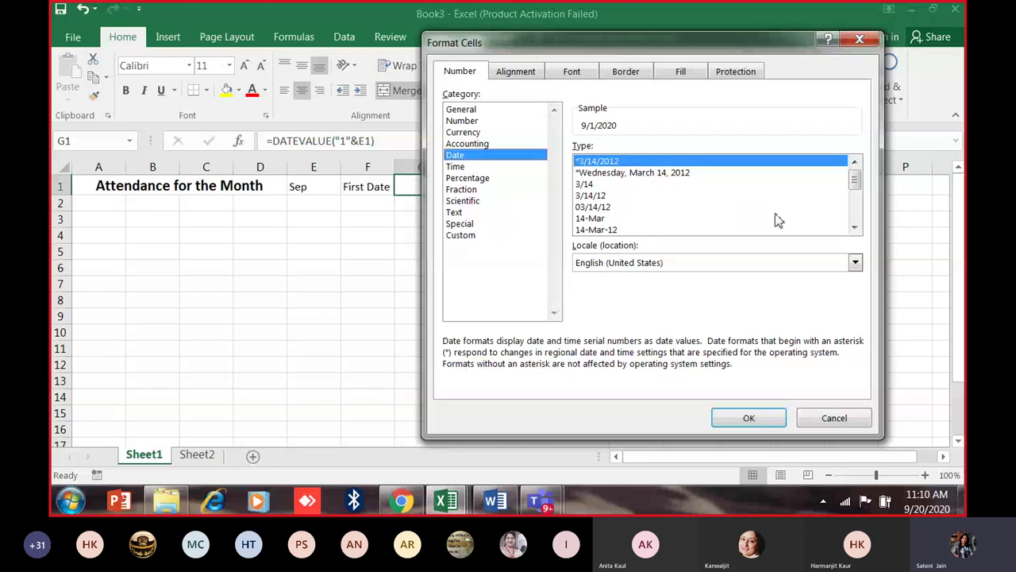
{"action": "double_click", "coordinate": [854, 228]}
{"action": "double_click", "coordinate": [854, 228]}
{"action": "left_click", "coordinate": [855, 228]}
{"action": "left_click", "coordinate": [606, 218]}
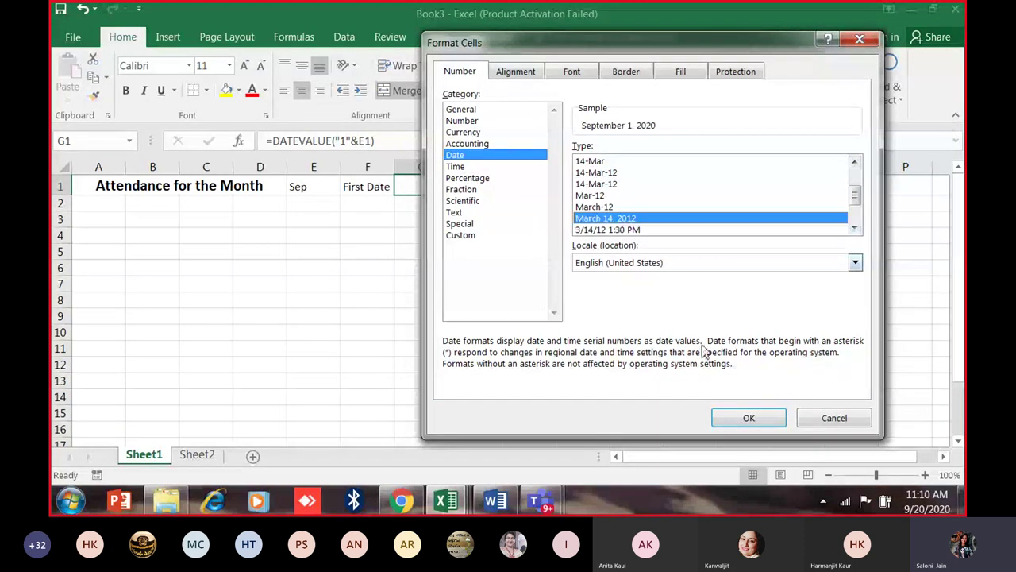
{"action": "left_click", "coordinate": [743, 417]}
{"action": "left_click", "coordinate": [420, 315]}
{"action": "left_click", "coordinate": [469, 195]}
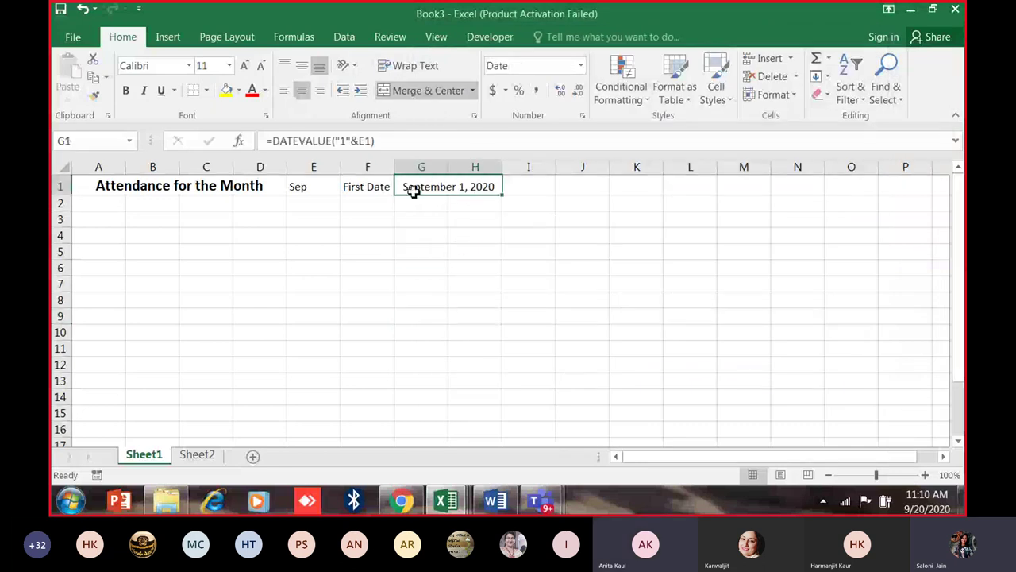
Test the first-date formula by choosing Aug in the E1 month dropdown, and change the month to Nov.
{"action": "left_click", "coordinate": [318, 193]}
{"action": "left_click", "coordinate": [347, 187]}
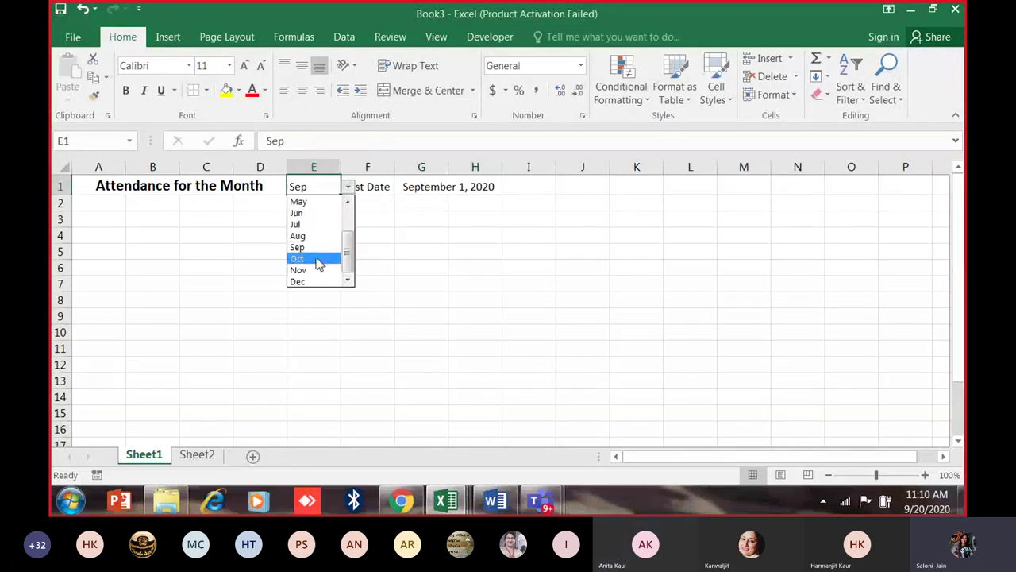
{"action": "left_click", "coordinate": [318, 238]}
{"action": "left_click", "coordinate": [420, 187]}
{"action": "left_click", "coordinate": [324, 190]}
{"action": "left_click", "coordinate": [347, 187]}
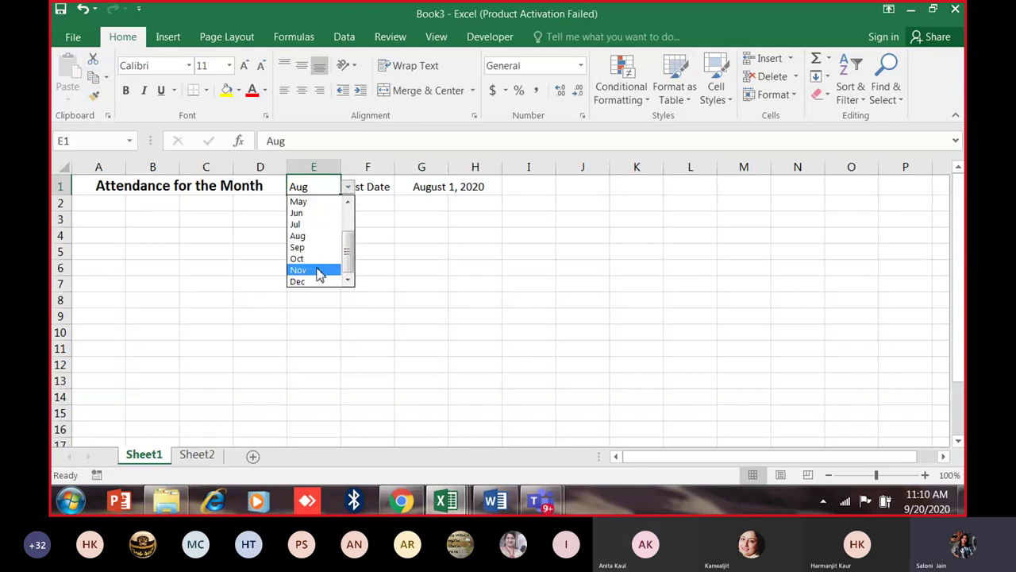
{"action": "left_click", "coordinate": [318, 270]}
{"action": "left_click", "coordinate": [354, 187]}
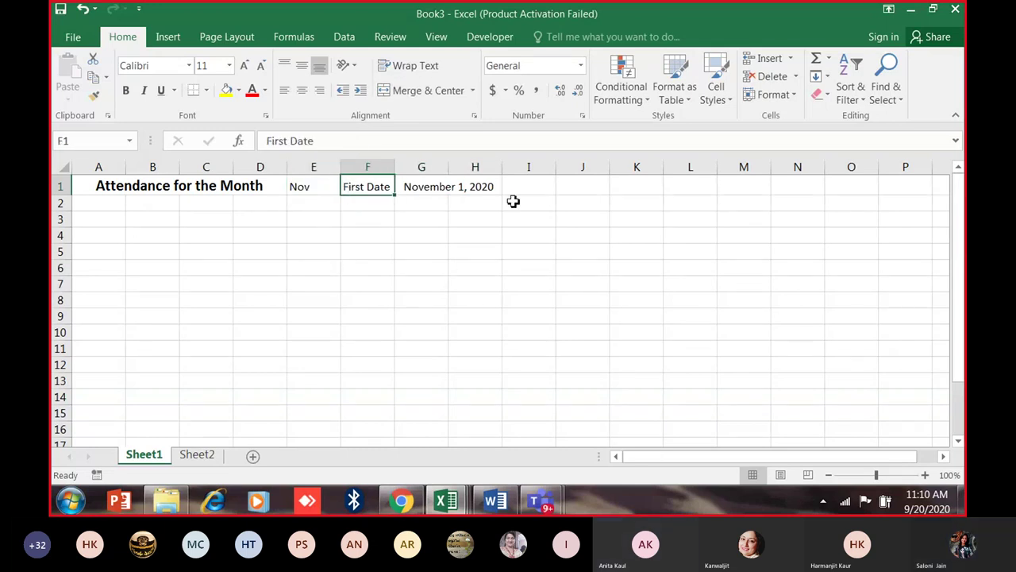
Enter the label Last Date in cell J1, and merge and center cells K1:L1 beside it.
{"action": "left_click", "coordinate": [588, 188]}
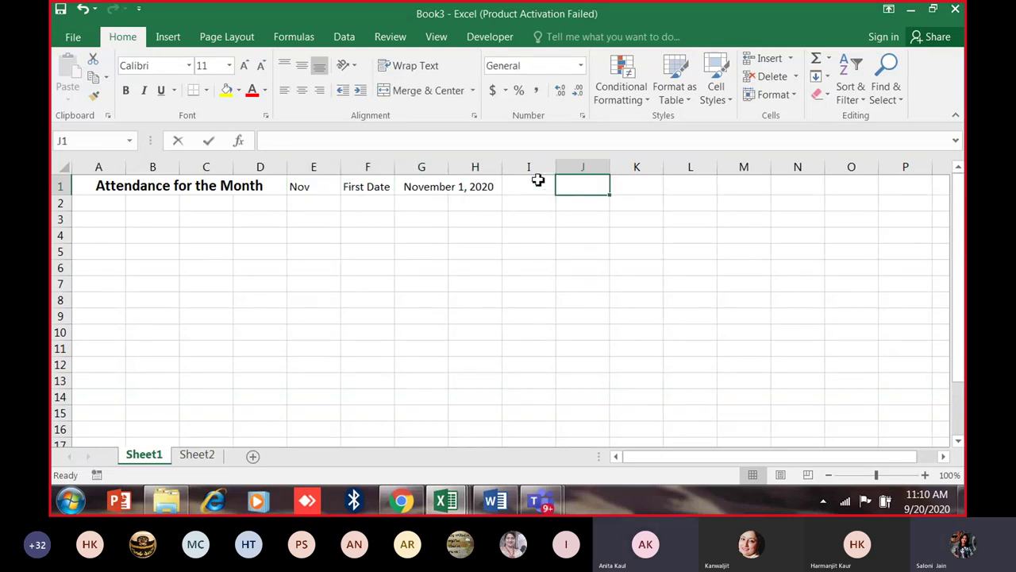
{"action": "type", "text": "Last DAte"}
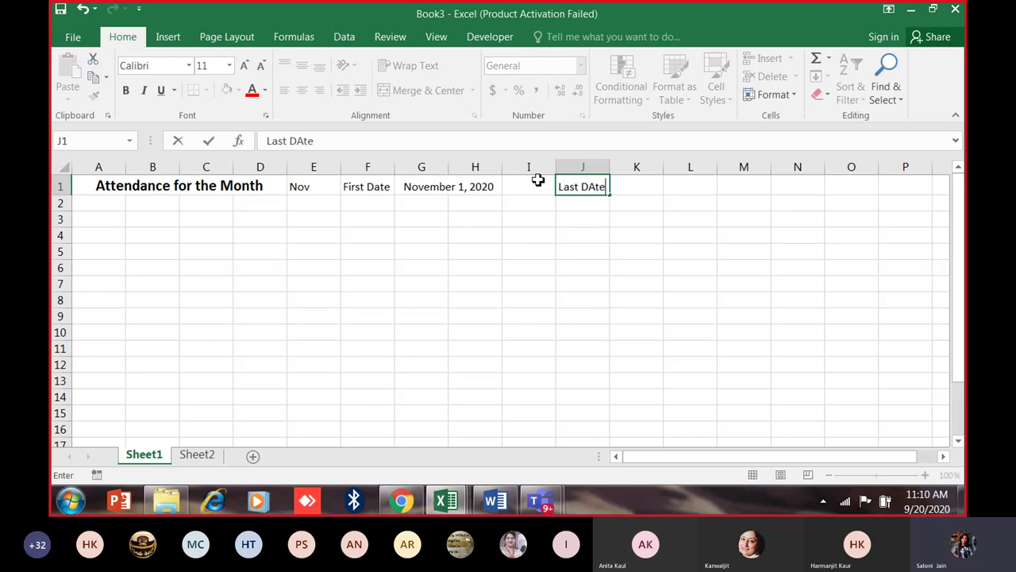
{"action": "key", "text": "Tab"}
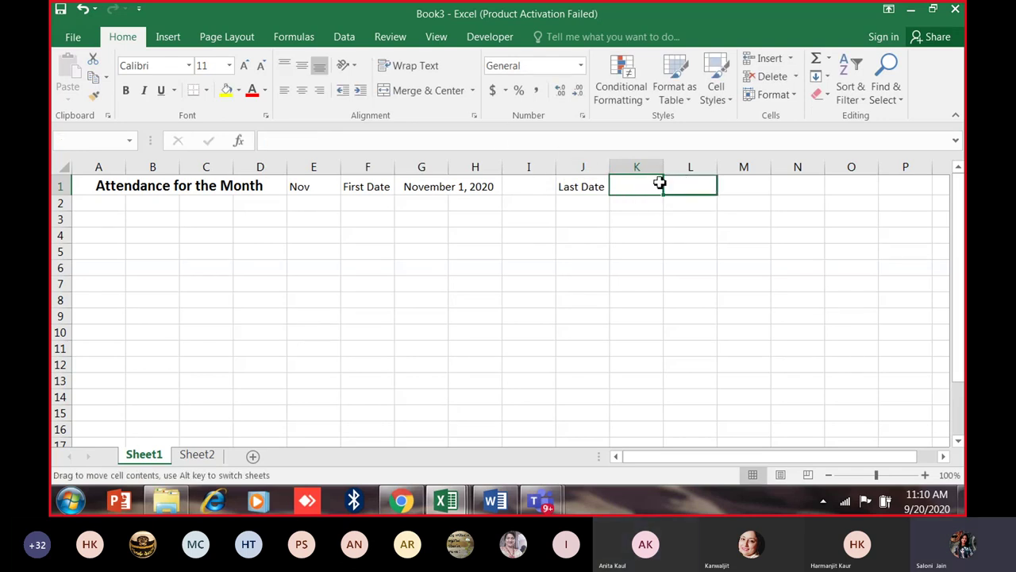
{"action": "left_click_drag", "start_coordinate": [651, 183], "coordinate": [690, 186]}
{"action": "left_click", "coordinate": [424, 89]}
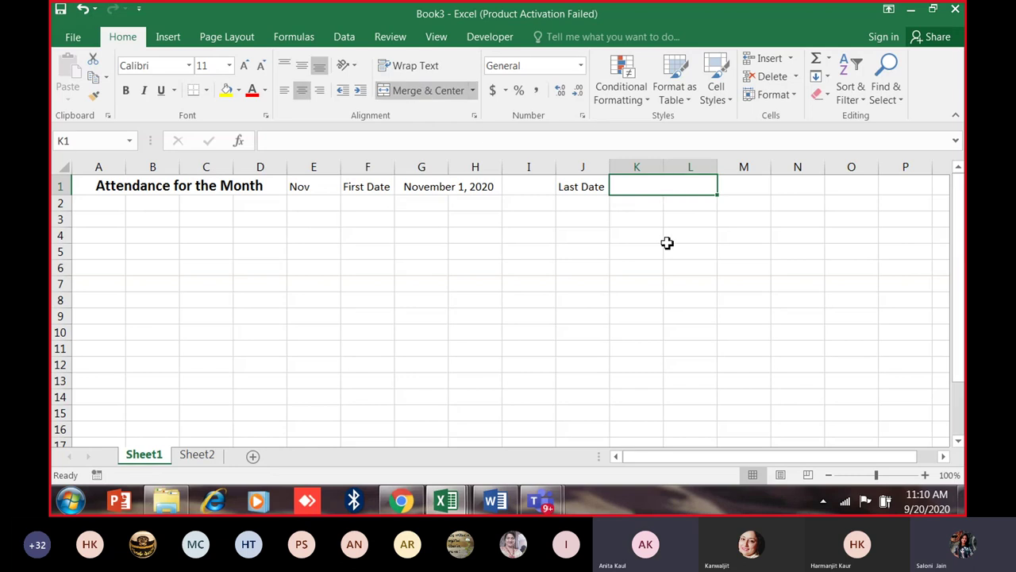
Enter the formula =EOMONTH(G1,0) in the merged cell K1 to return the month's last date.
{"action": "type", "text": "=E"}
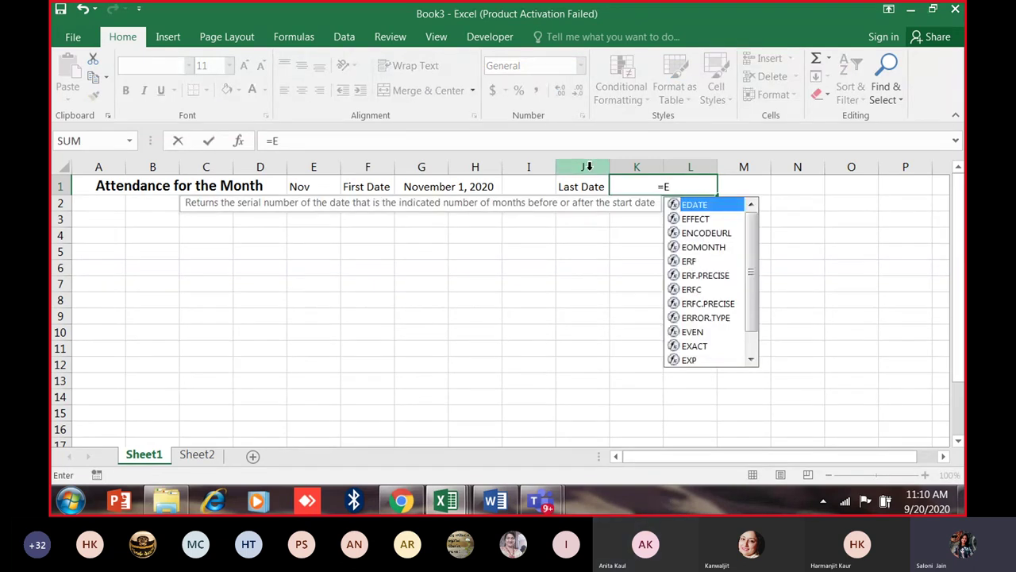
{"action": "type", "text": "OMO"}
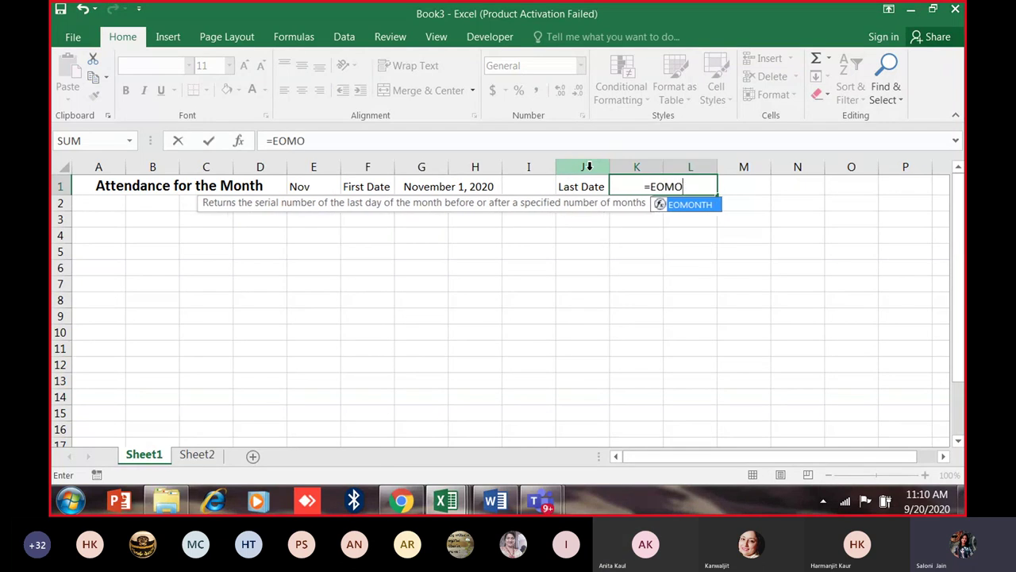
{"action": "type", "text": "NTH("}
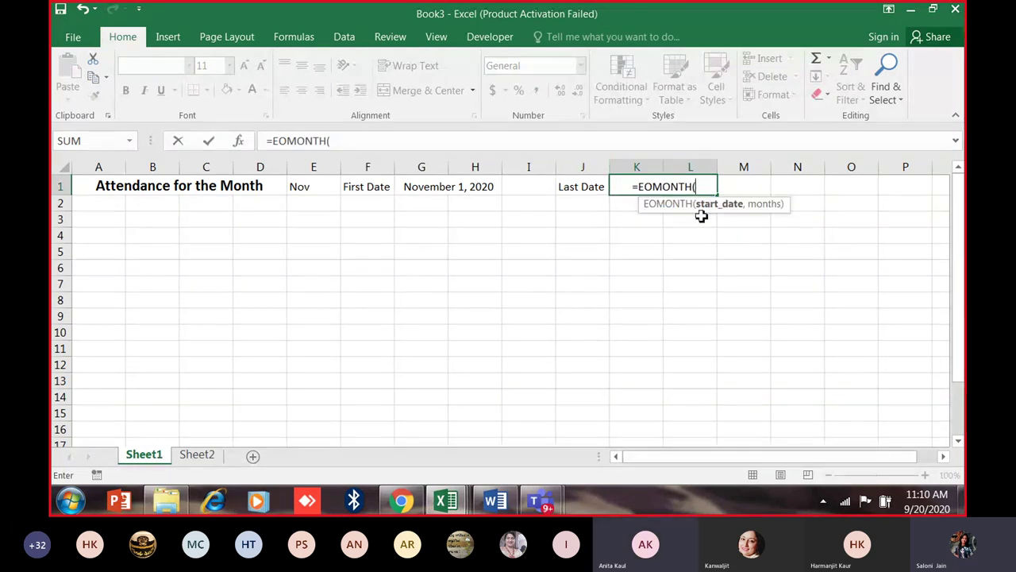
{"action": "left_click", "coordinate": [437, 187]}
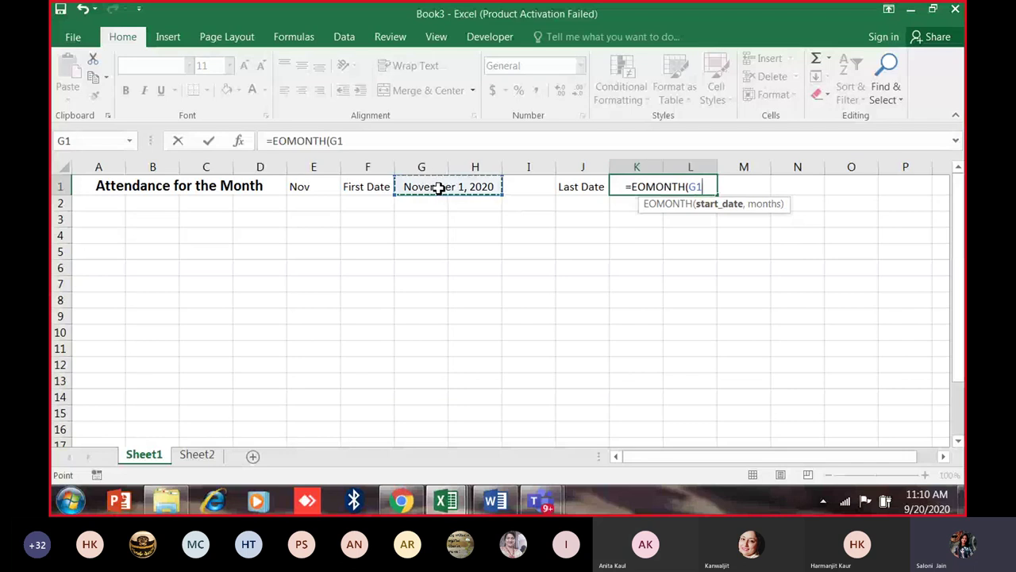
{"action": "type", "text": ","}
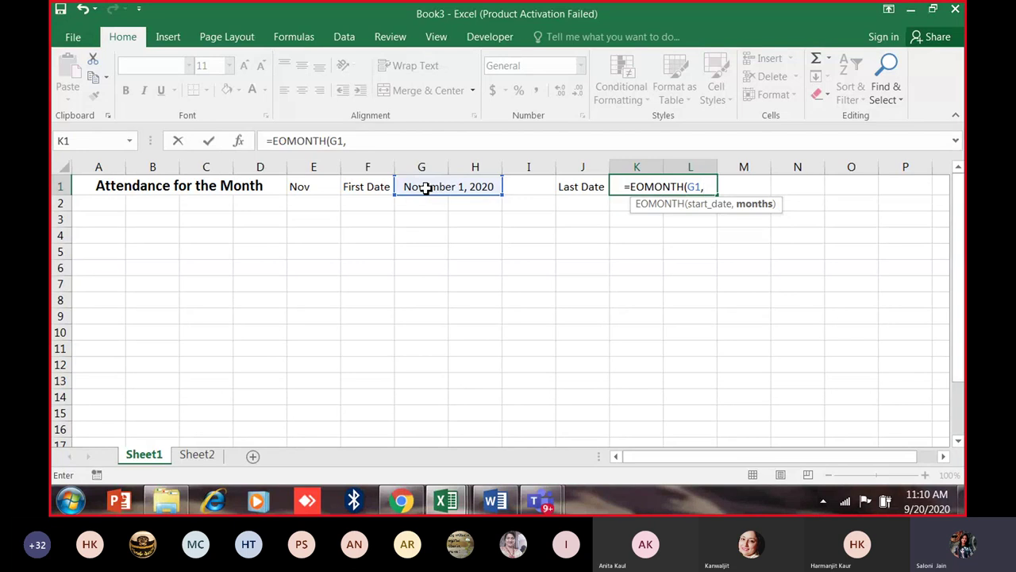
{"action": "type", "text": "0"}
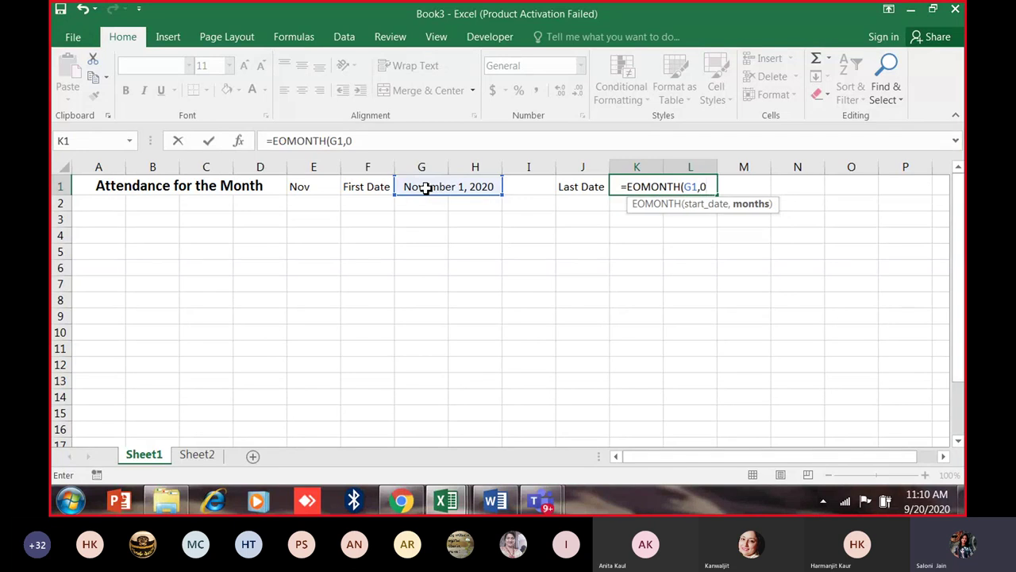
{"action": "type", "text": ")"}
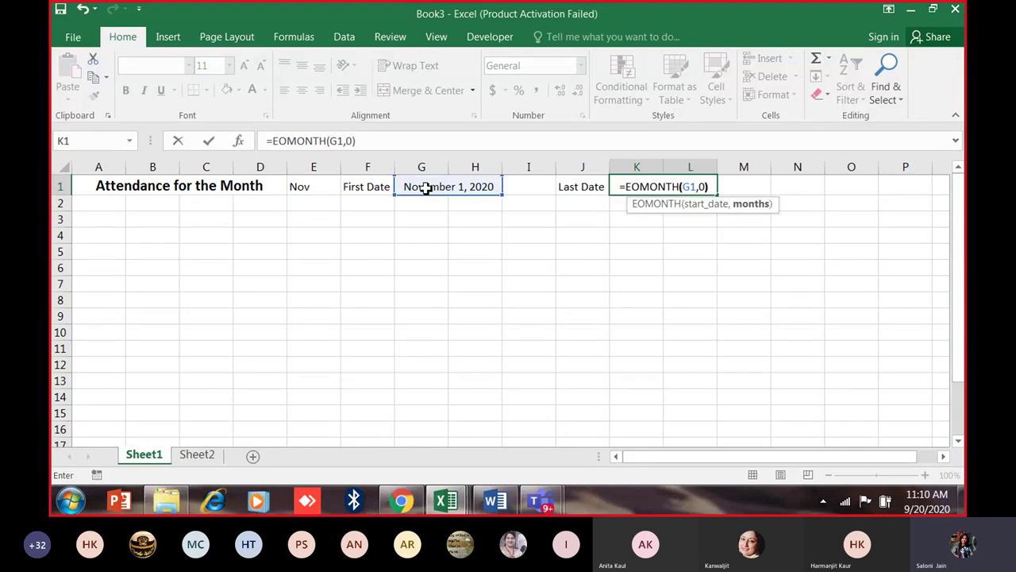
{"action": "key", "text": "Return"}
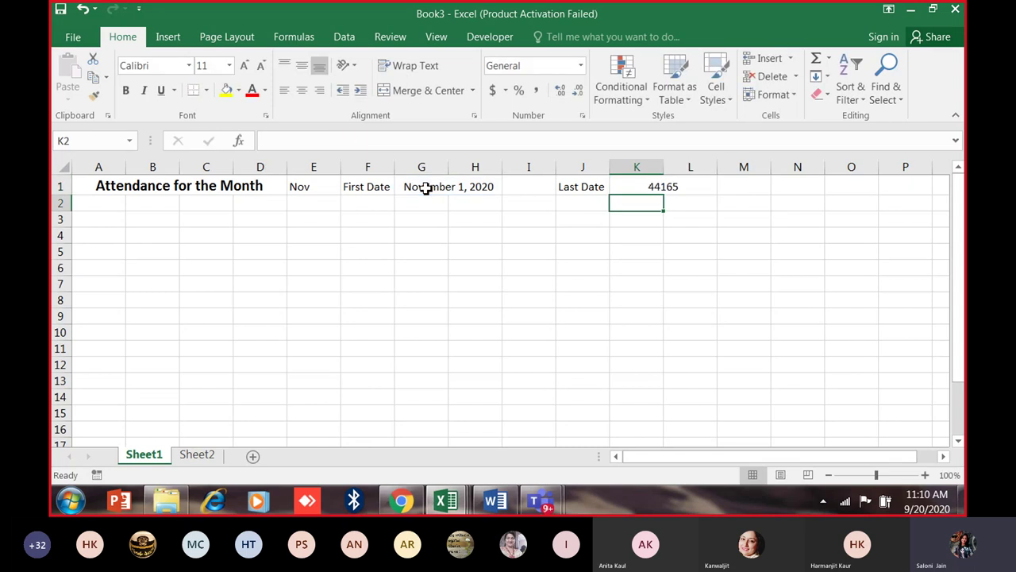
{"action": "left_click", "coordinate": [633, 188]}
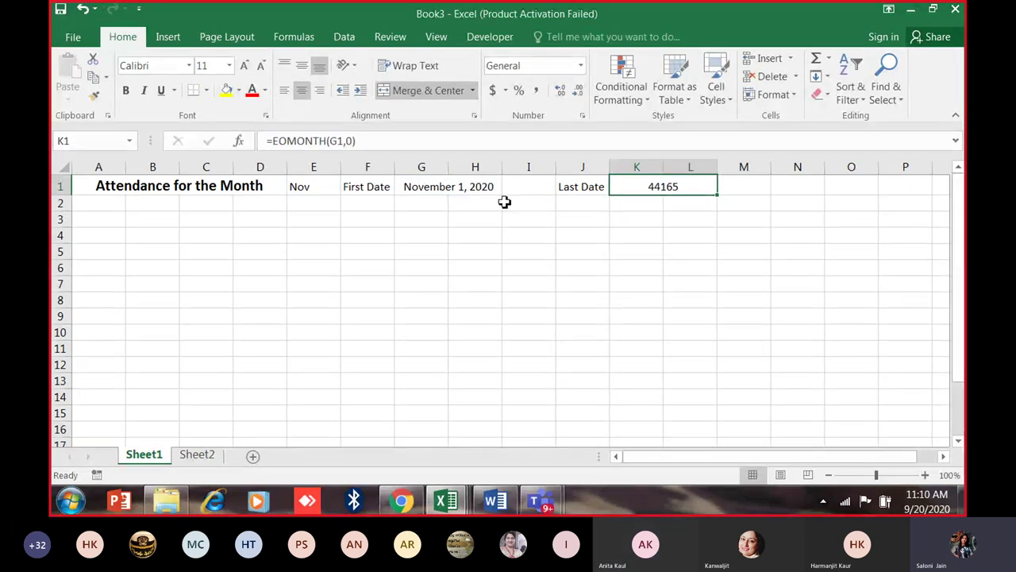
{"action": "left_click", "coordinate": [465, 188]}
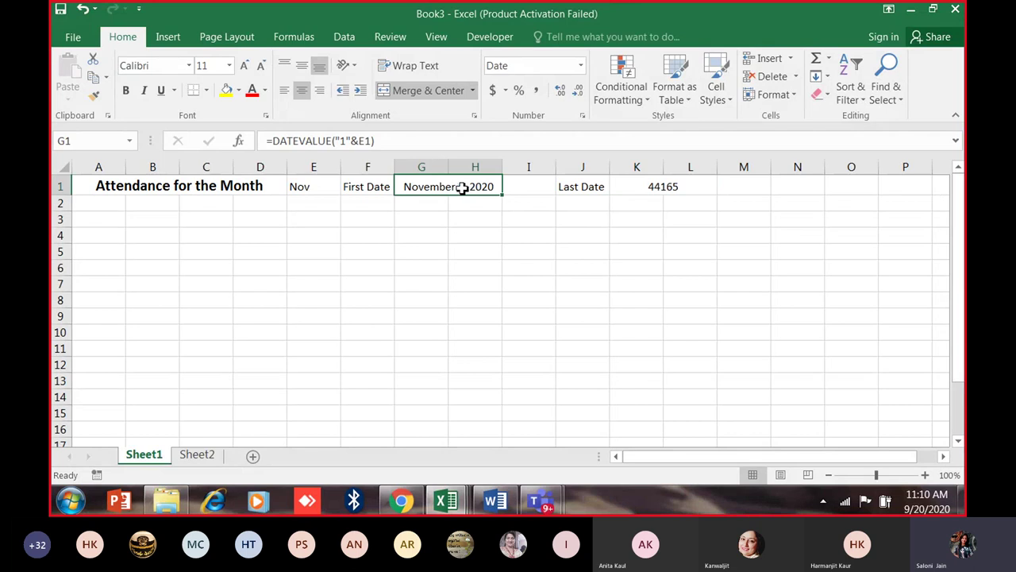
Copy the date formatting of the First Date cell G1 onto the Last Date cell K1 with Format Painter.
{"action": "left_click", "coordinate": [97, 102]}
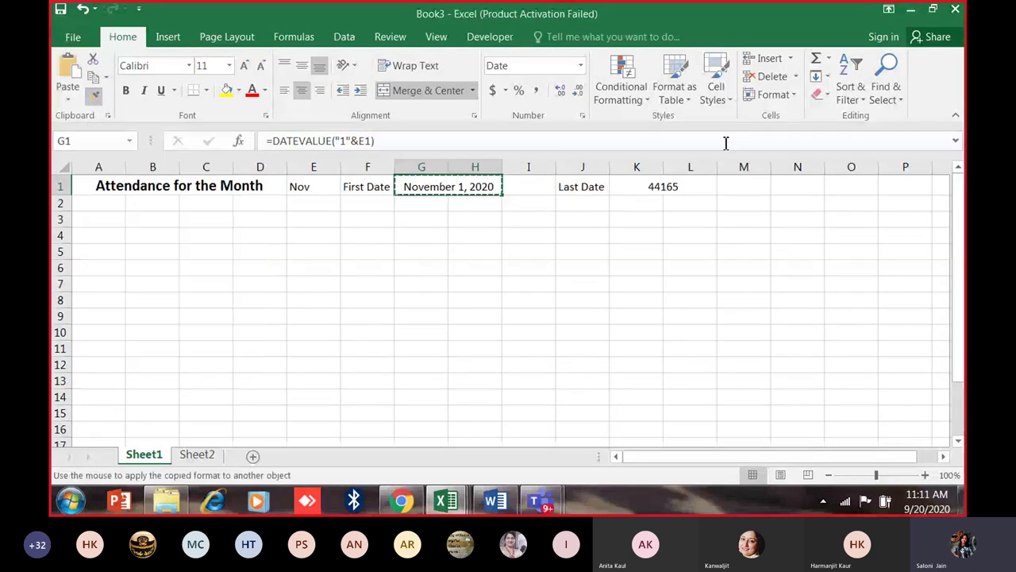
{"action": "left_click", "coordinate": [665, 184]}
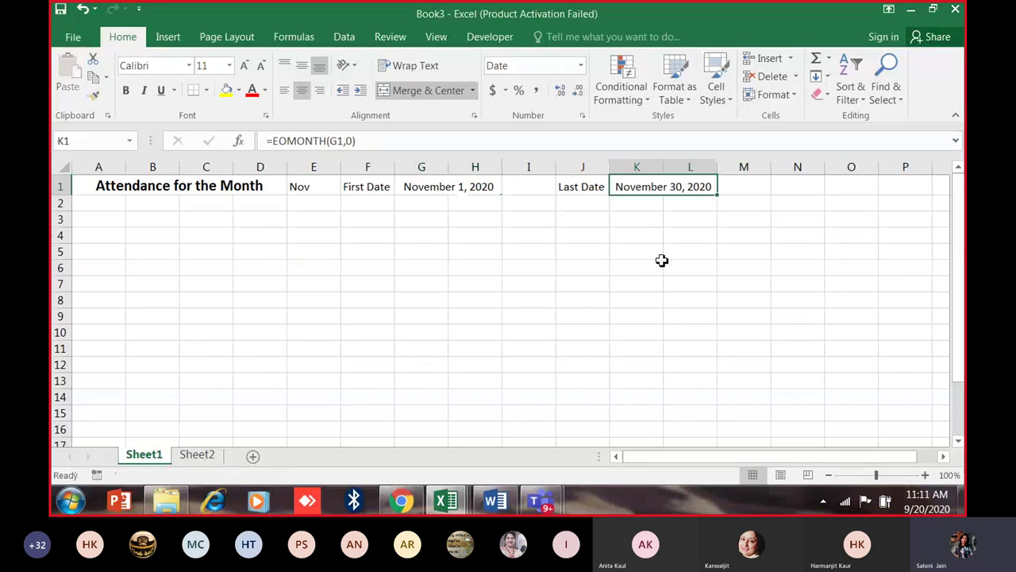
{"action": "left_click", "coordinate": [661, 315]}
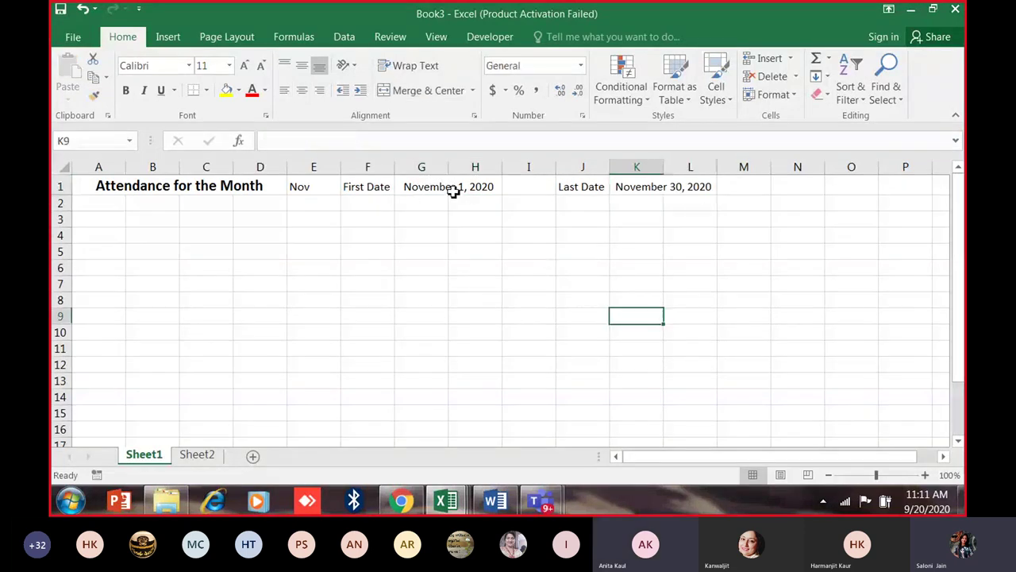
Test the first-date and last-date formulas by choosing Aug, Nov and Sep in the E1 month dropdown.
{"action": "left_click", "coordinate": [310, 187]}
{"action": "left_click", "coordinate": [348, 188]}
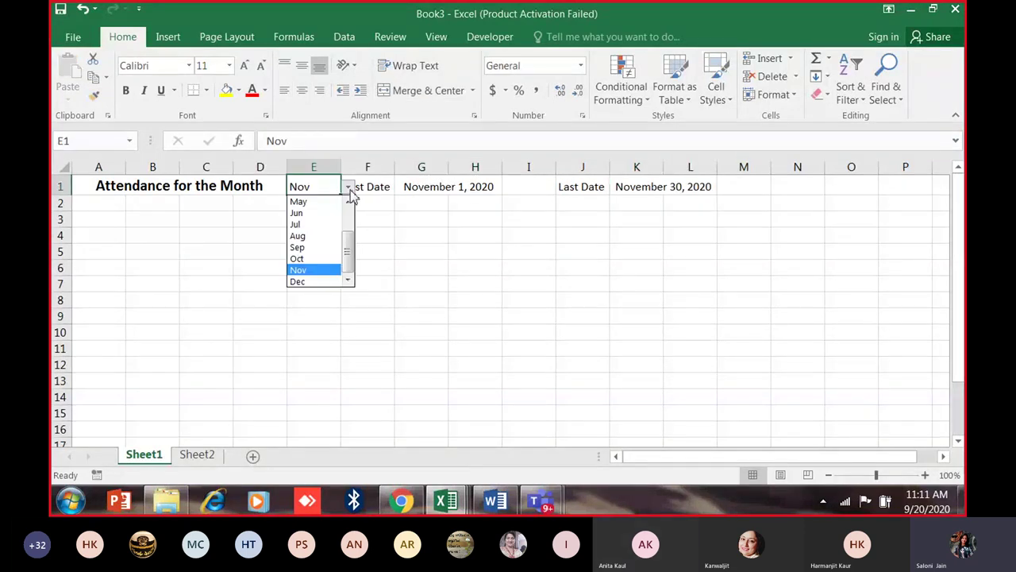
{"action": "left_click", "coordinate": [317, 235]}
{"action": "left_click", "coordinate": [348, 189]}
{"action": "left_click", "coordinate": [319, 271]}
{"action": "left_click", "coordinate": [348, 188]}
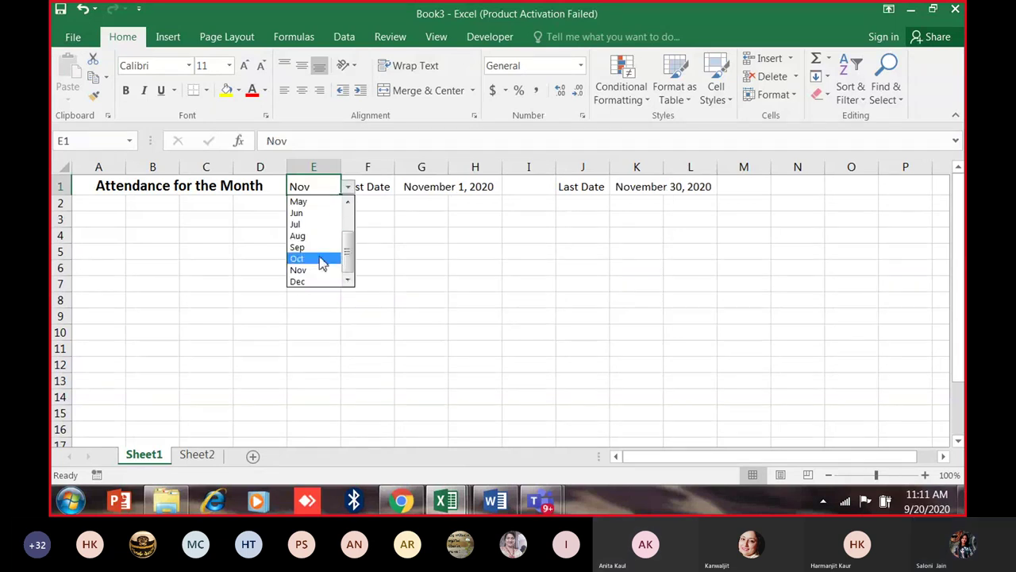
{"action": "left_click", "coordinate": [319, 271]}
{"action": "left_click", "coordinate": [348, 188]}
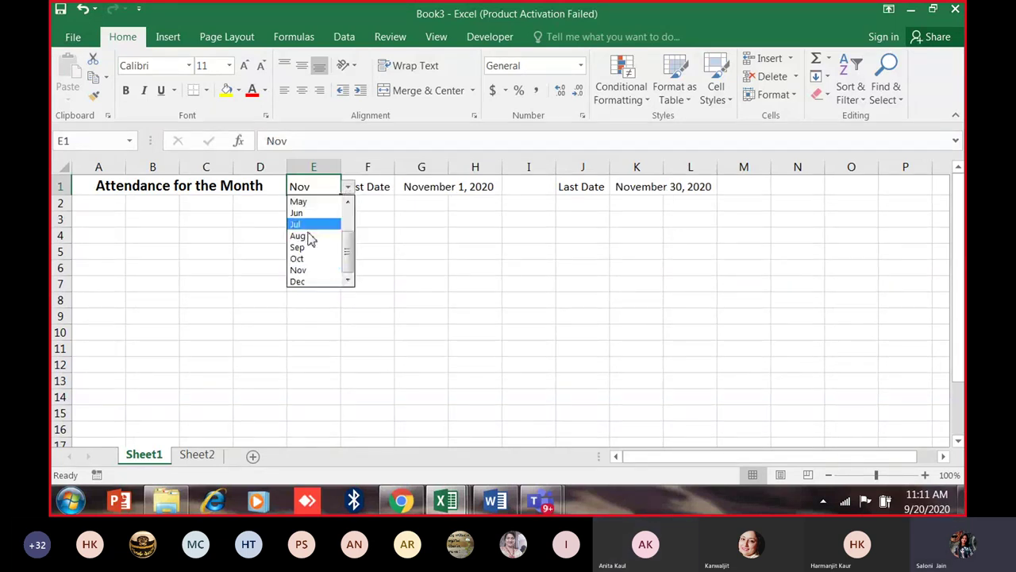
{"action": "left_click", "coordinate": [318, 247]}
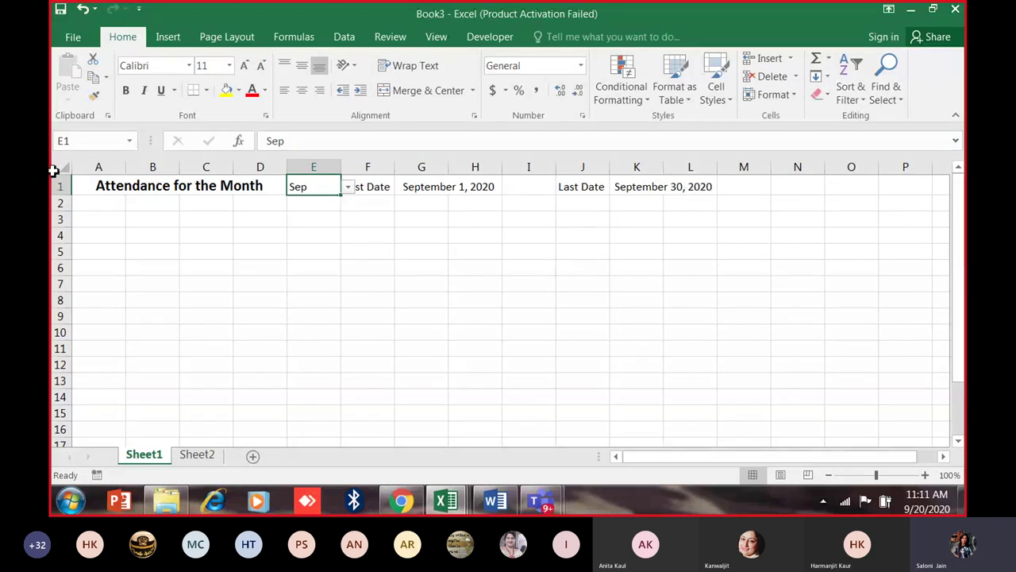
{"action": "left_click", "coordinate": [95, 271]}
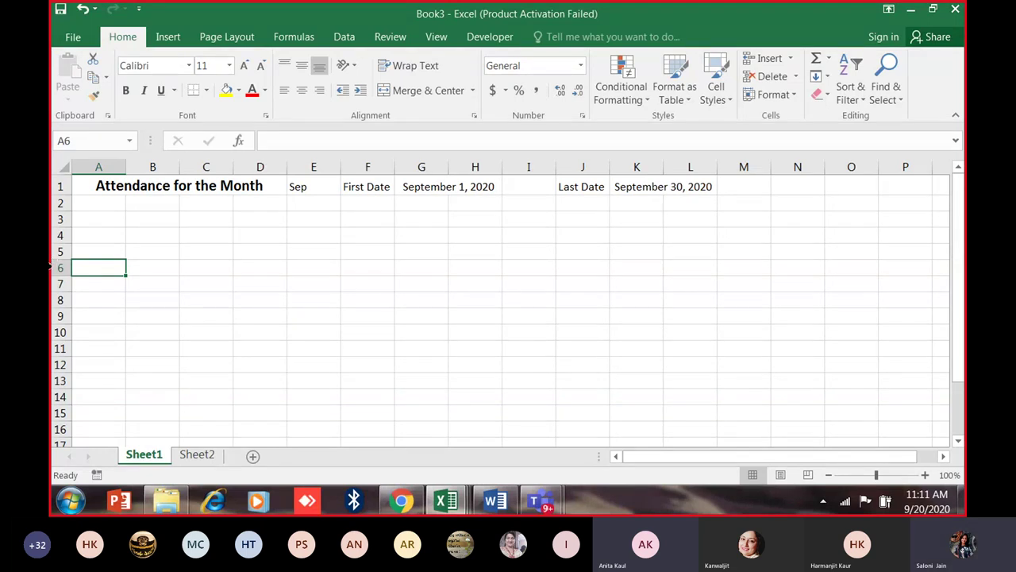
Review the date number format applied to cell G1 in the Format Cells dialog without changing it.
{"action": "left_click", "coordinate": [429, 189]}
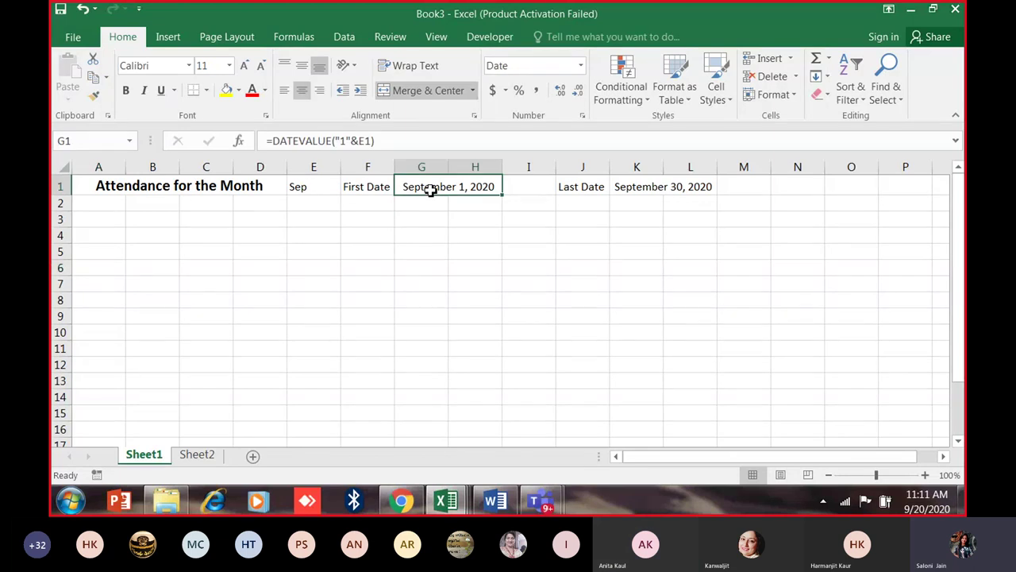
{"action": "left_click", "coordinate": [582, 115]}
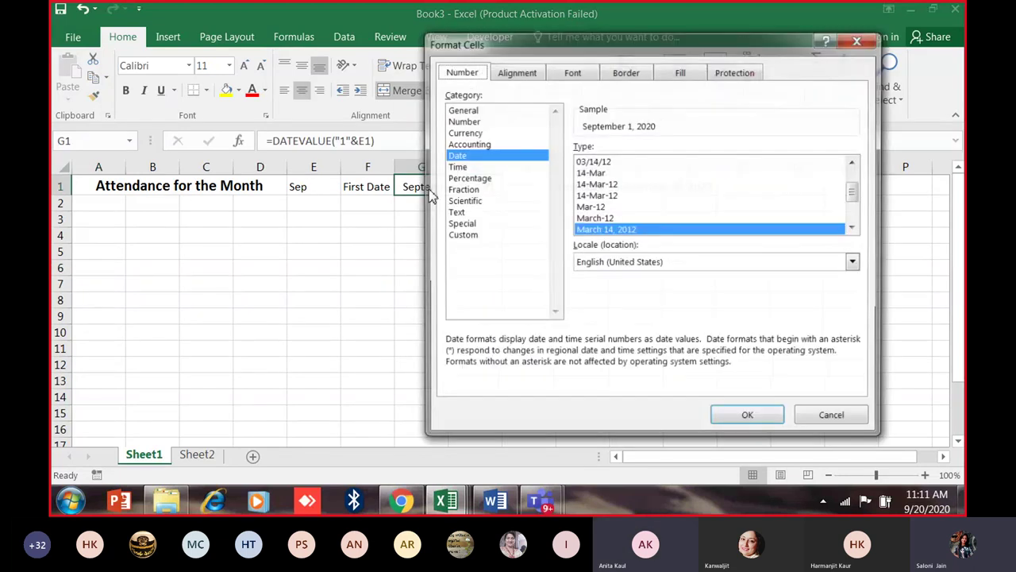
{"action": "left_click", "coordinate": [818, 417]}
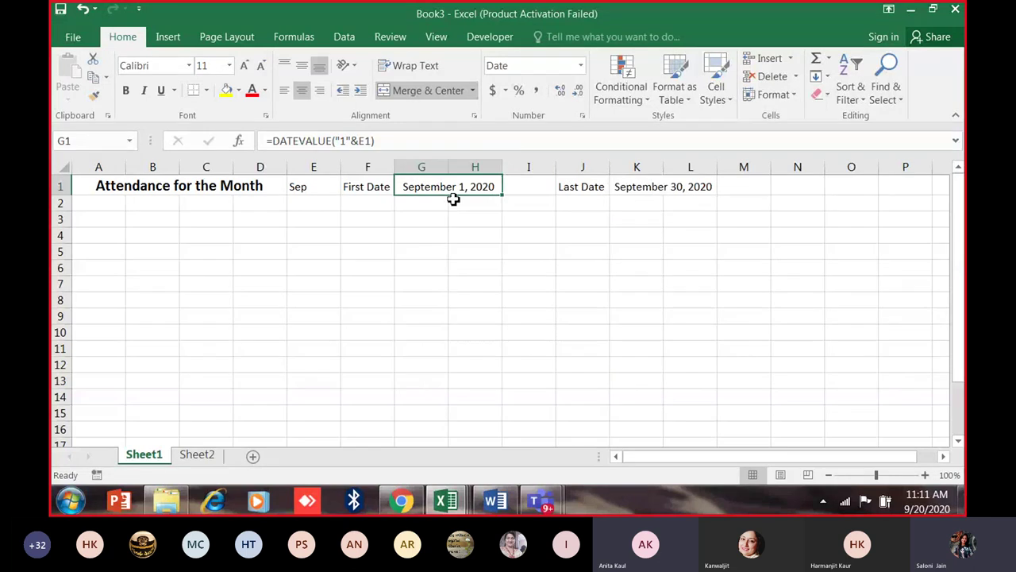
{"action": "key", "text": "ctrl+1"}
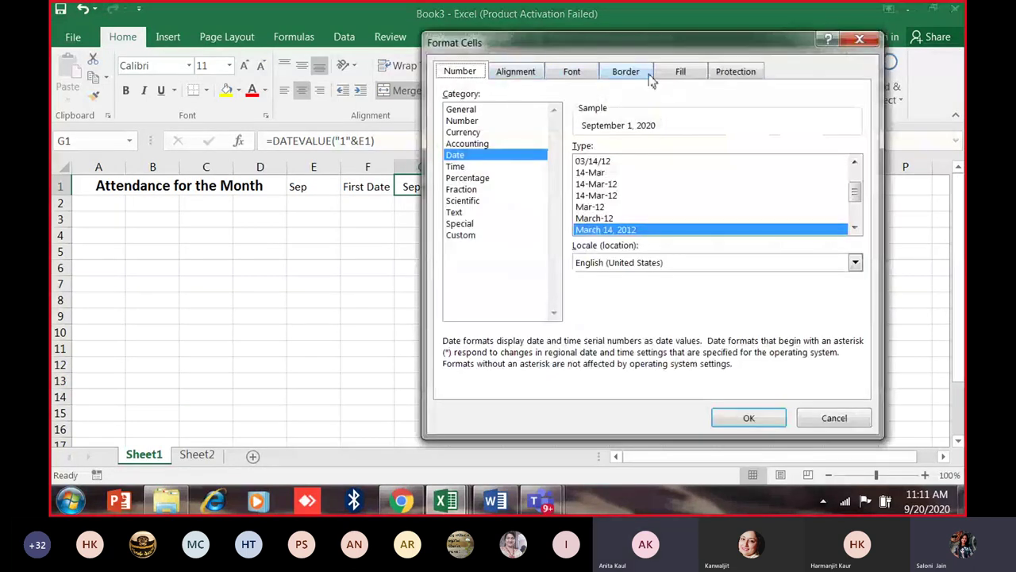
{"action": "left_click", "coordinate": [823, 418]}
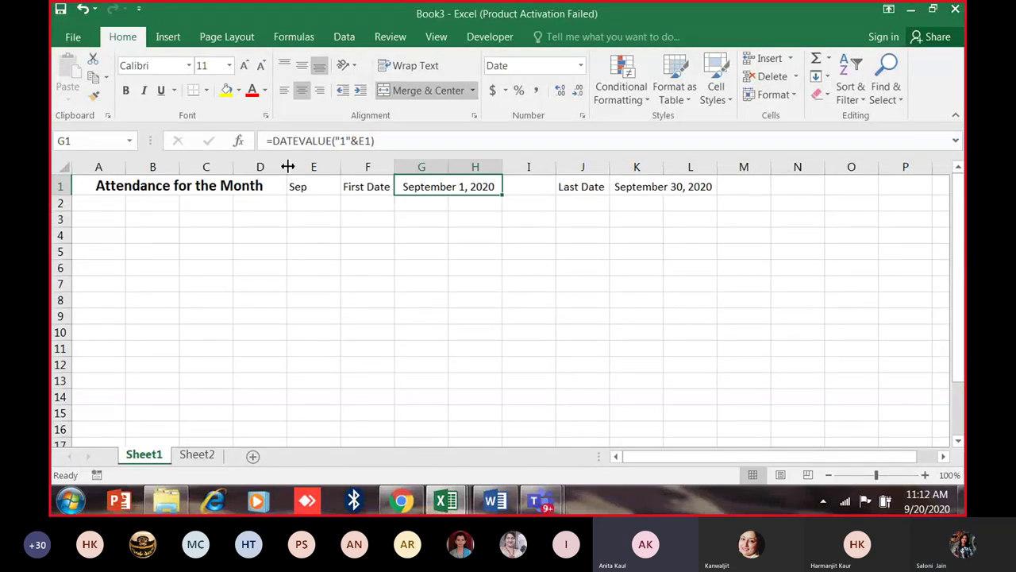
Delete the first-date formula from G1 and the last-date formula from K1.
{"action": "key", "text": "Delete"}
{"action": "key", "text": "Right"}
{"action": "key", "text": "Right"}
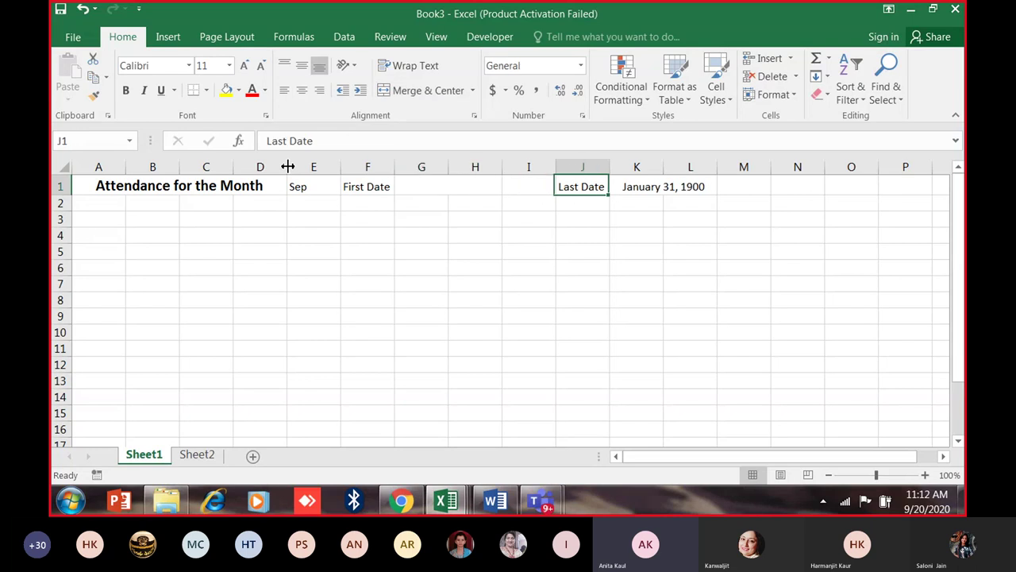
{"action": "key", "text": "Right"}
{"action": "key", "text": "Delete"}
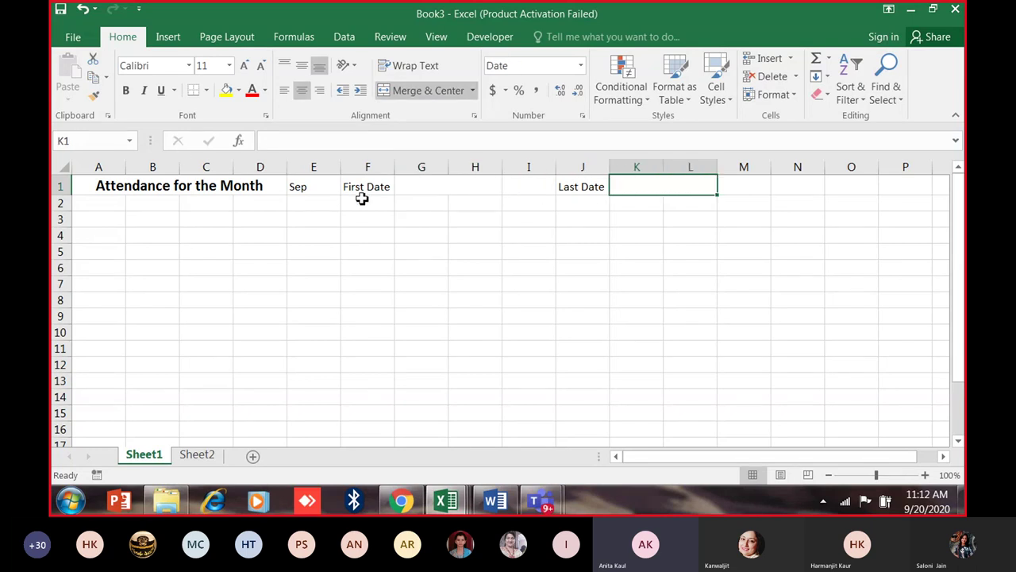
{"action": "left_click", "coordinate": [419, 188]}
Clear the selected month from cell E1 and check the cell's month dropdown.
{"action": "left_click", "coordinate": [304, 188]}
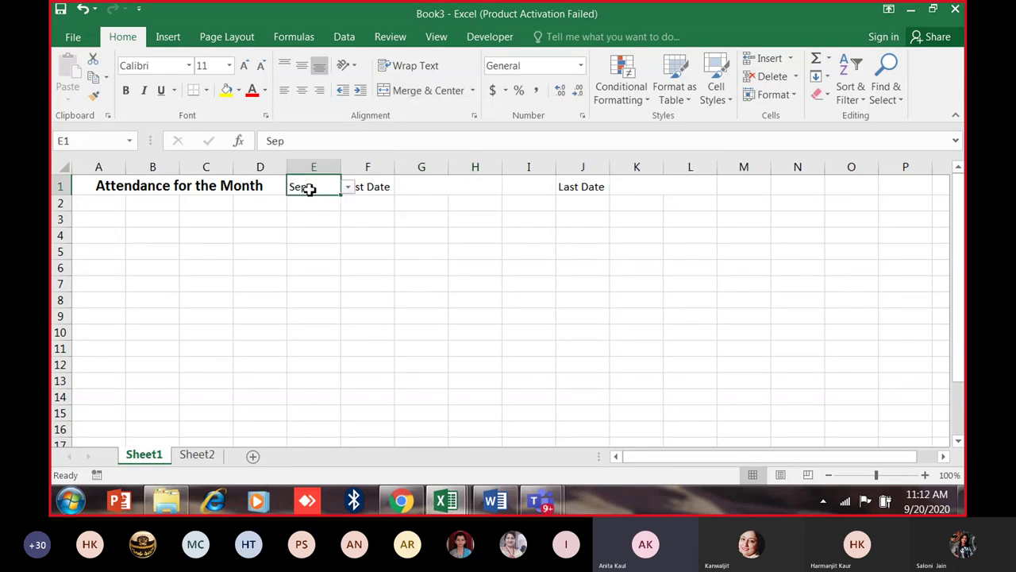
{"action": "key", "text": "Delete"}
{"action": "left_click", "coordinate": [320, 233]}
{"action": "left_click", "coordinate": [331, 184]}
{"action": "left_click", "coordinate": [347, 187]}
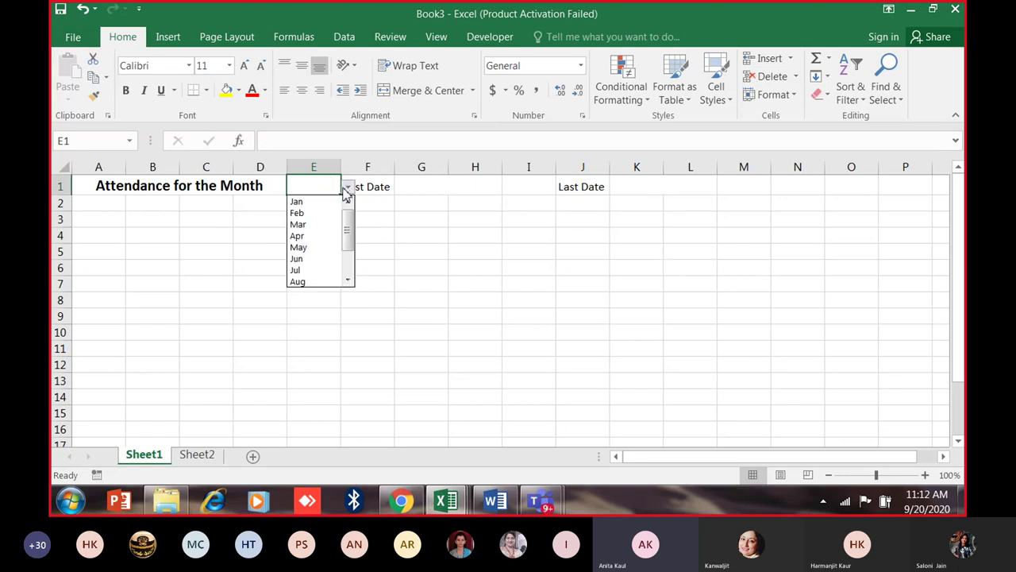
{"action": "left_click", "coordinate": [386, 274]}
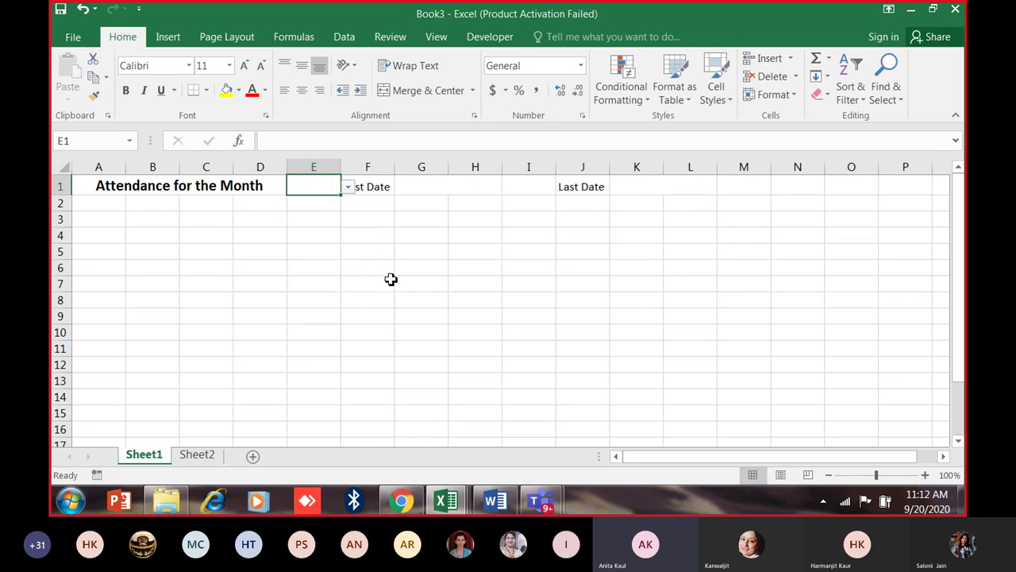
Clear everything from cell E1, including its dropdown validation, and widen column E slightly.
{"action": "right_click", "coordinate": [313, 165]}
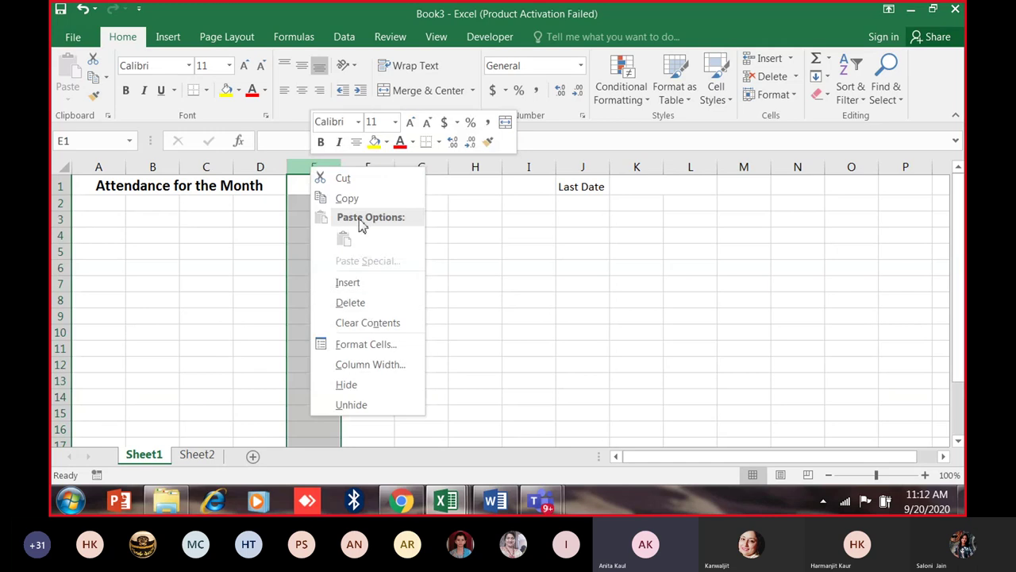
{"action": "key", "text": "Escape"}
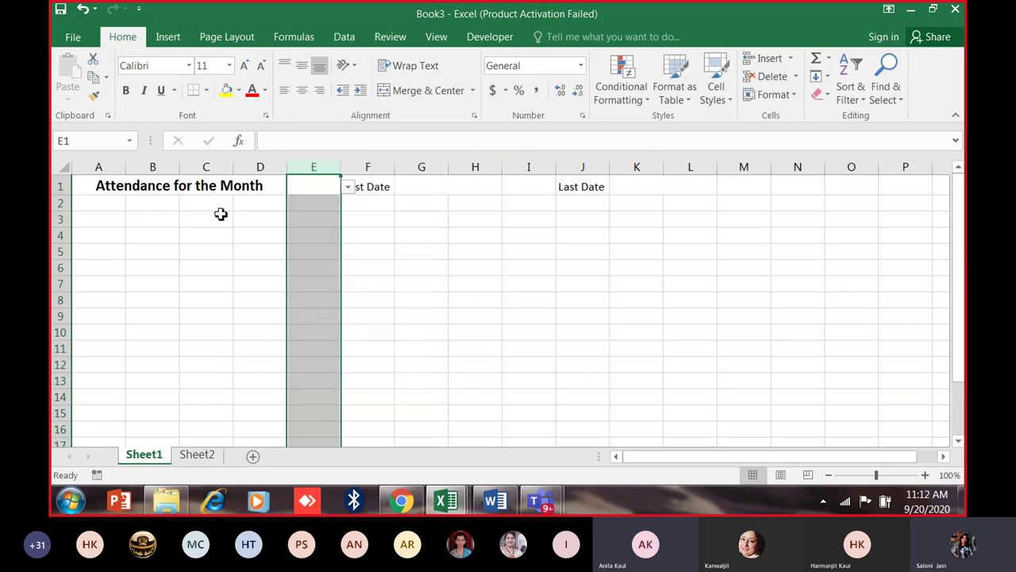
{"action": "left_click", "coordinate": [337, 193]}
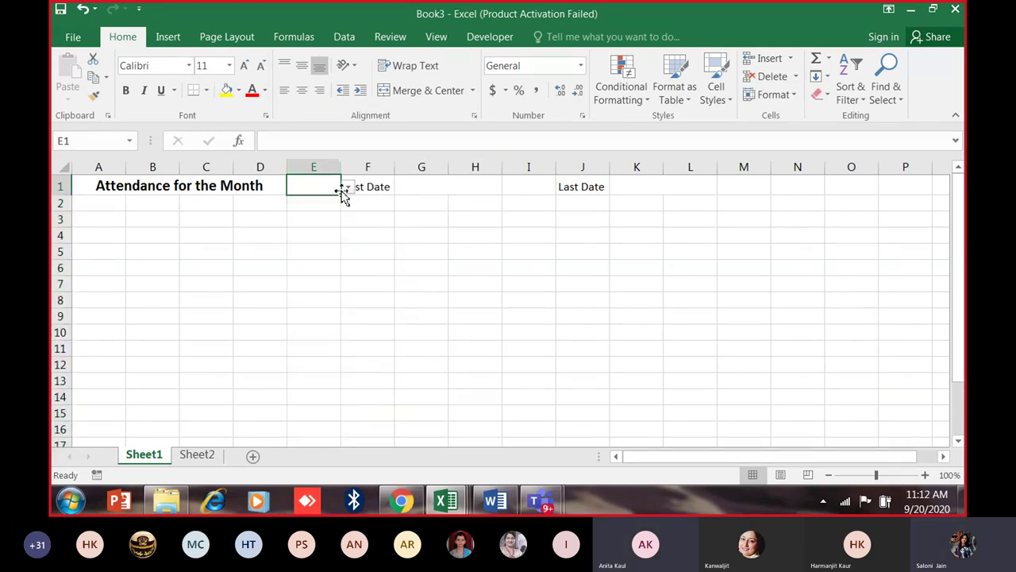
{"action": "right_click", "coordinate": [313, 193]}
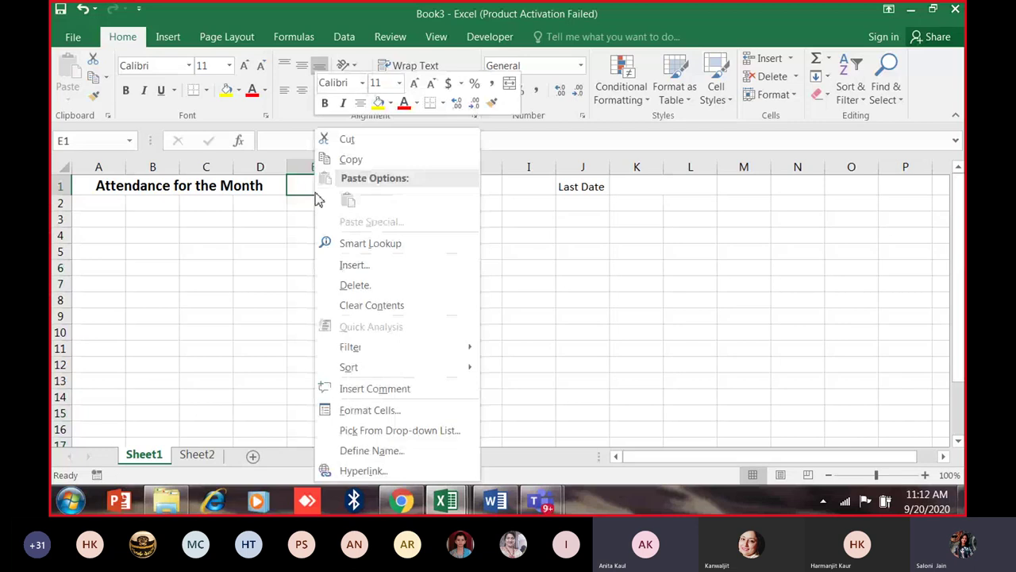
{"action": "left_click", "coordinate": [804, 107]}
{"action": "left_click", "coordinate": [832, 104]}
{"action": "left_click", "coordinate": [826, 119]}
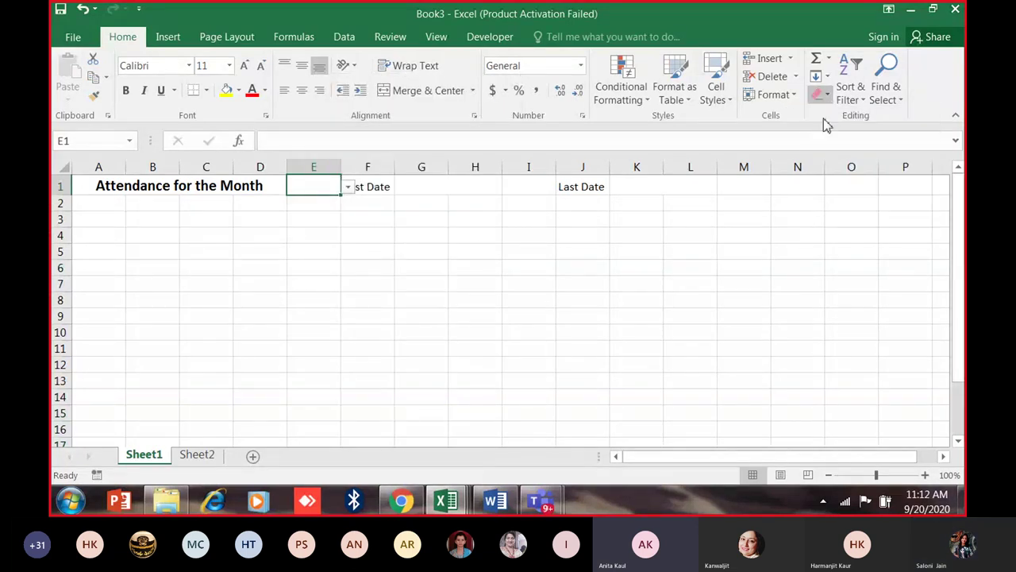
{"action": "left_click", "coordinate": [338, 252]}
{"action": "left_click", "coordinate": [327, 203]}
{"action": "left_click", "coordinate": [325, 182]}
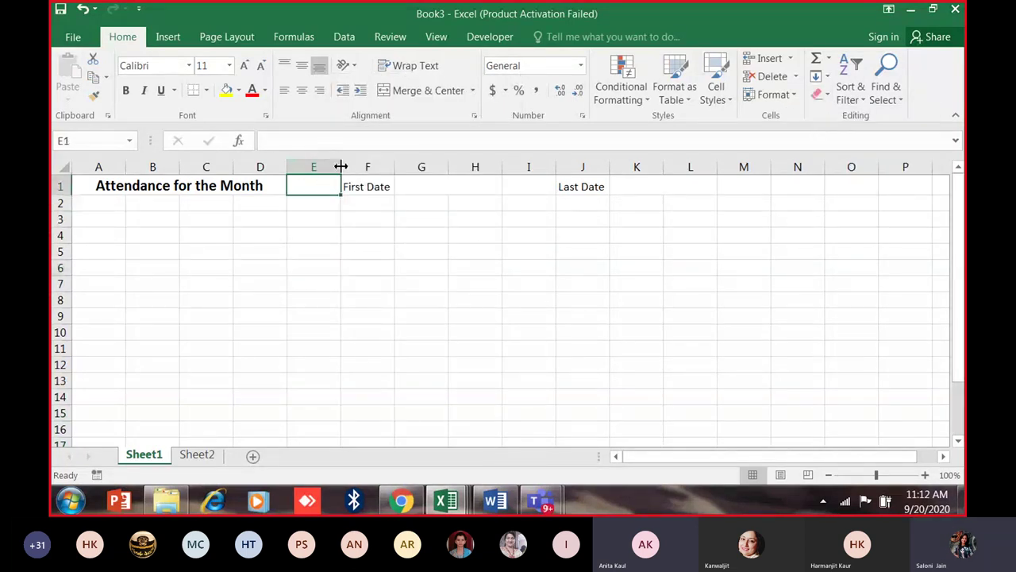
{"action": "left_click_drag", "start_coordinate": [341, 166], "coordinate": [353, 168]}
Examine the month list in A1:A12 of Sheet2 and compare it with the month cell E1 on Sheet1.
{"action": "left_click", "coordinate": [197, 455]}
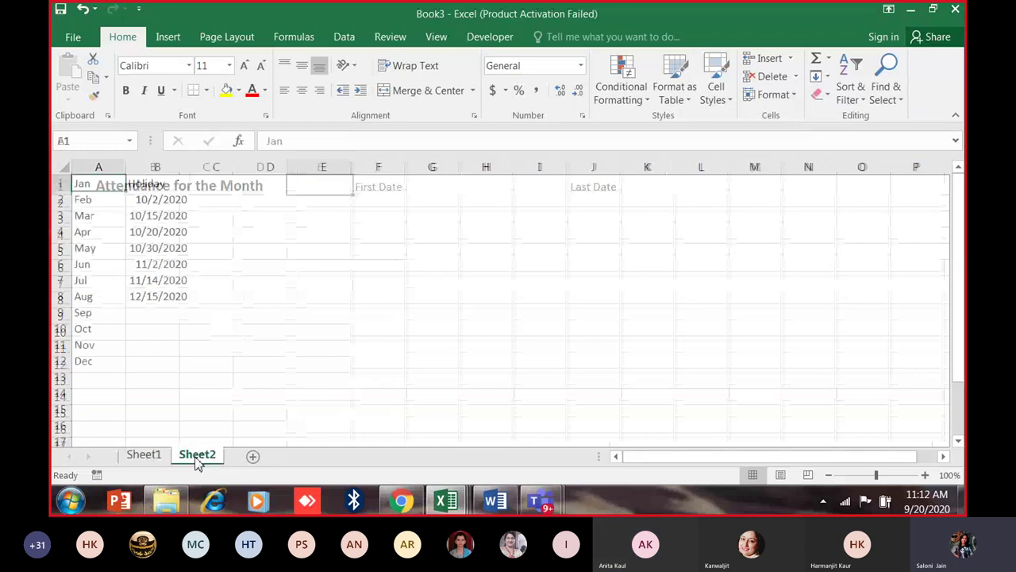
{"action": "left_click_drag", "start_coordinate": [109, 184], "coordinate": [119, 363]}
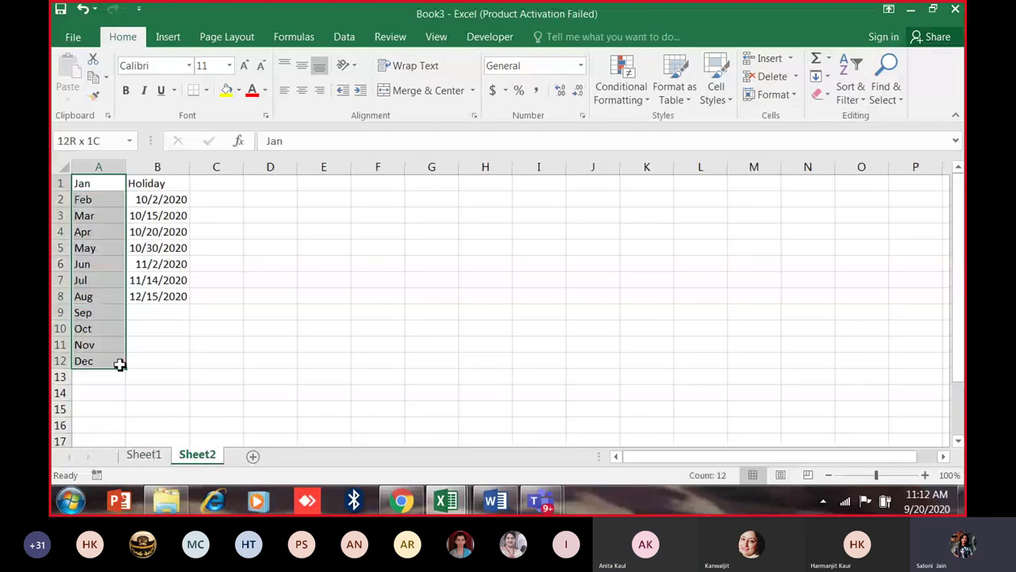
{"action": "left_click", "coordinate": [83, 184]}
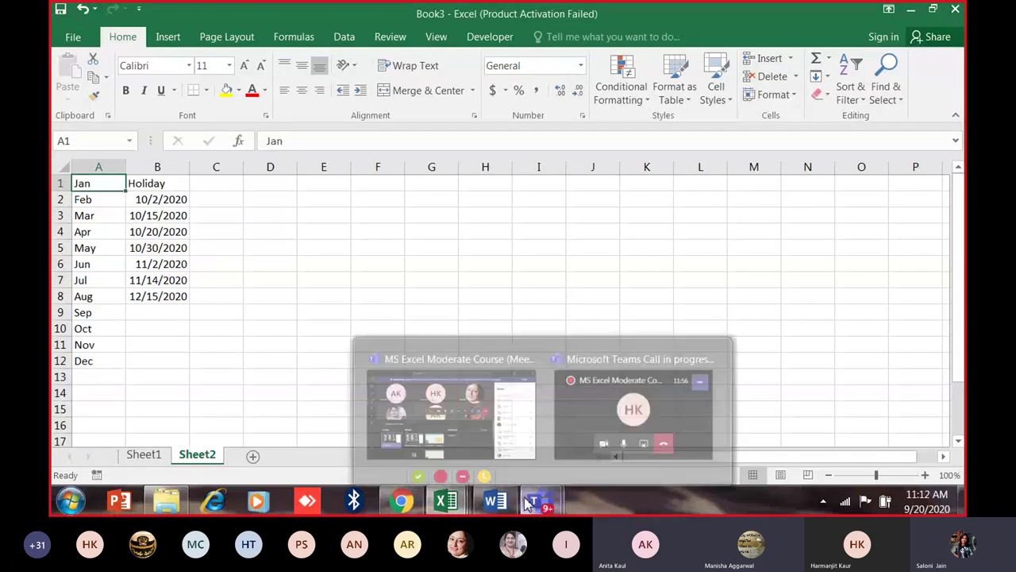
{"action": "left_click", "coordinate": [86, 184]}
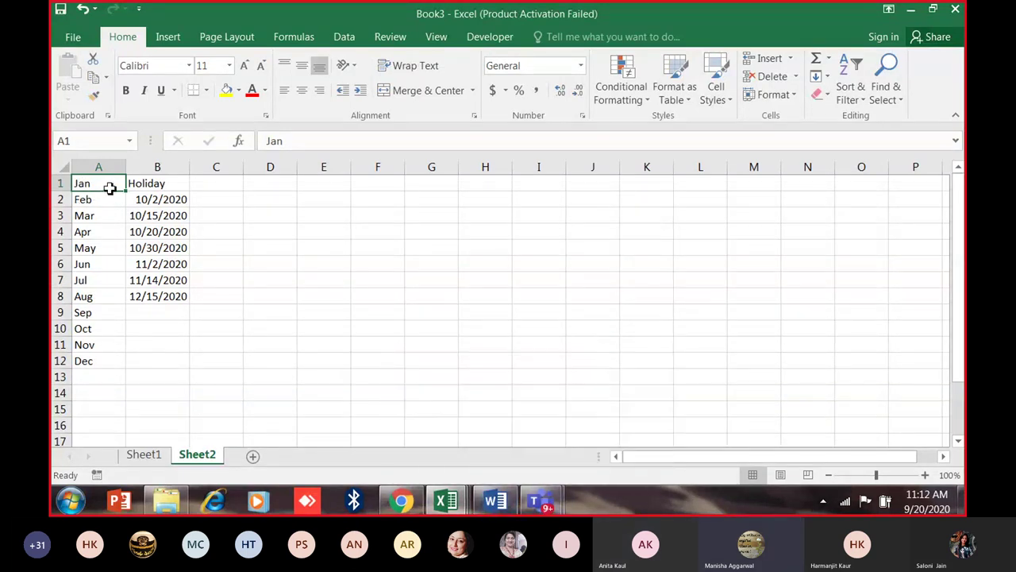
{"action": "left_click", "coordinate": [144, 456]}
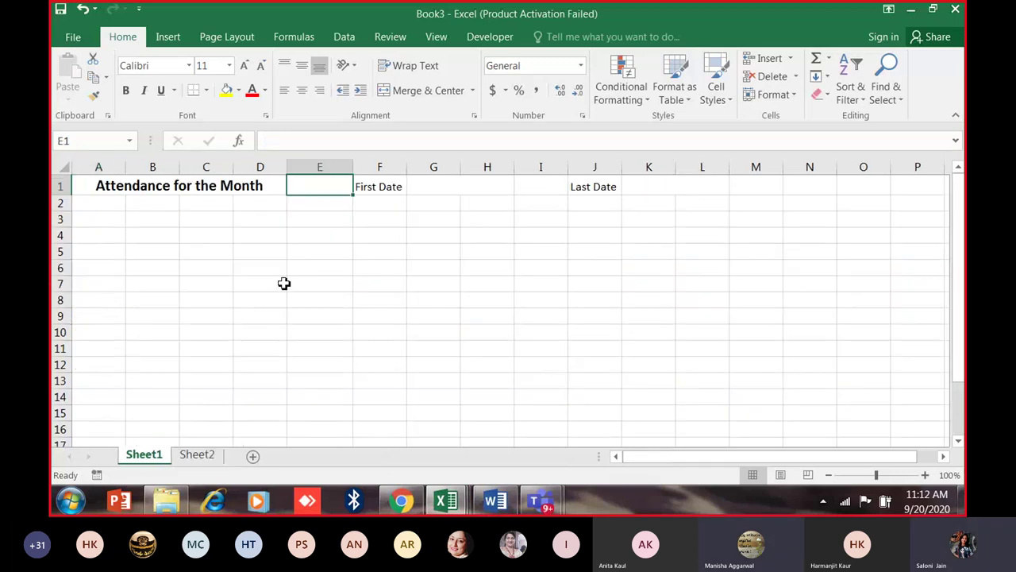
{"action": "left_click", "coordinate": [197, 454]}
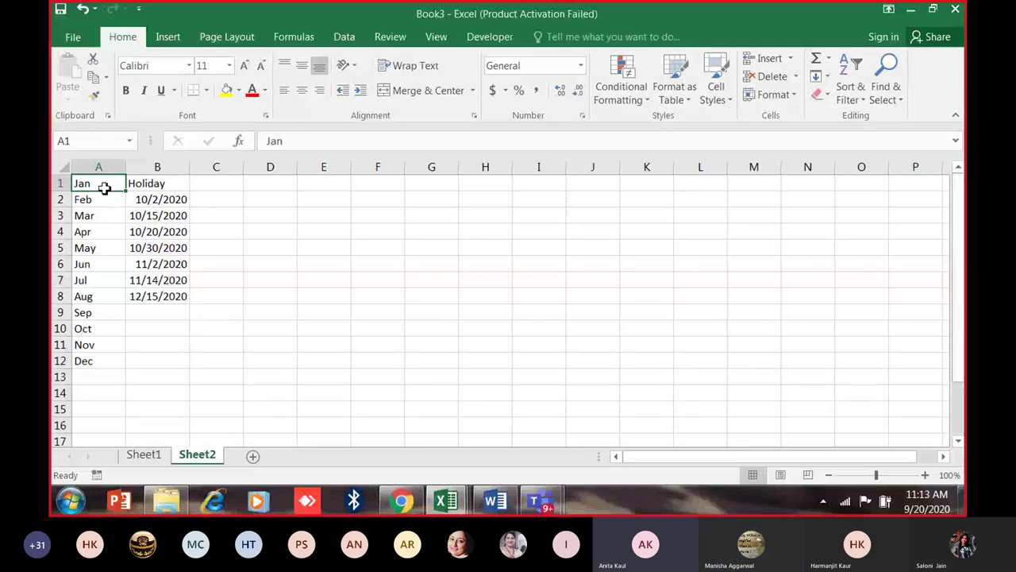
{"action": "left_click_drag", "start_coordinate": [99, 193], "coordinate": [95, 361]}
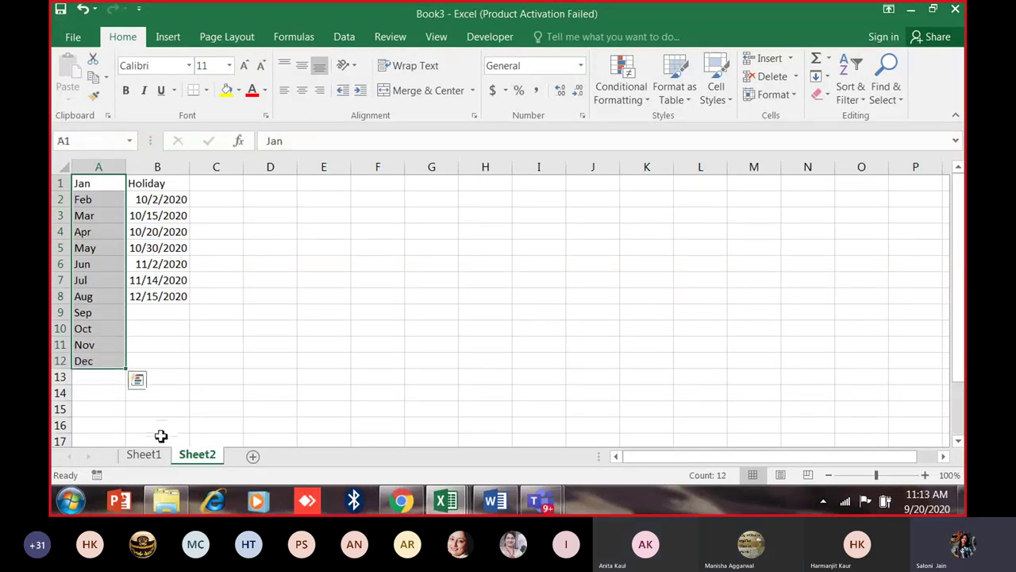
{"action": "left_click", "coordinate": [149, 454]}
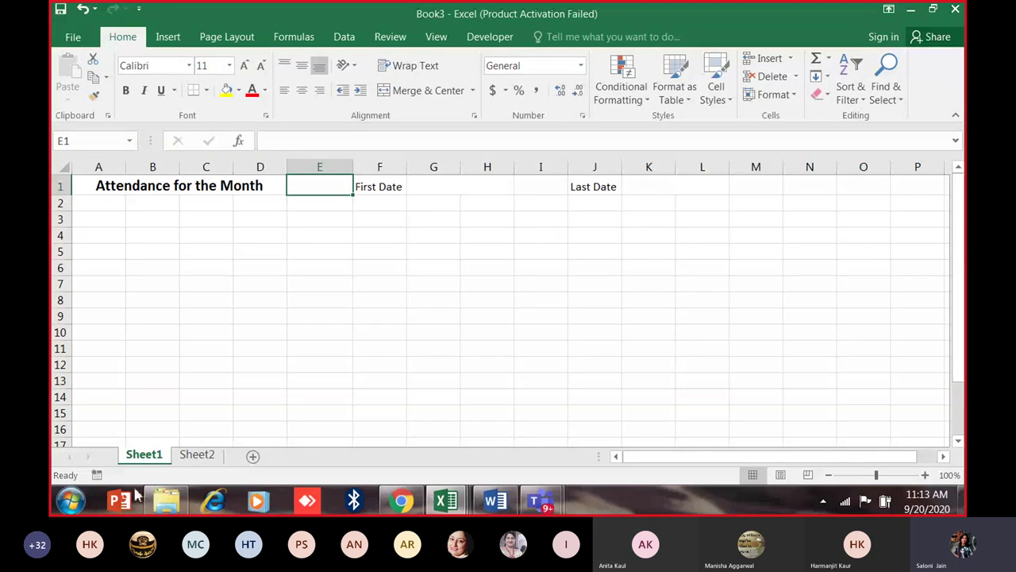
Re-enter Jan in cell A1 at the start of Sheet2's month list.
{"action": "left_click", "coordinate": [197, 454]}
{"action": "left_click", "coordinate": [105, 186]}
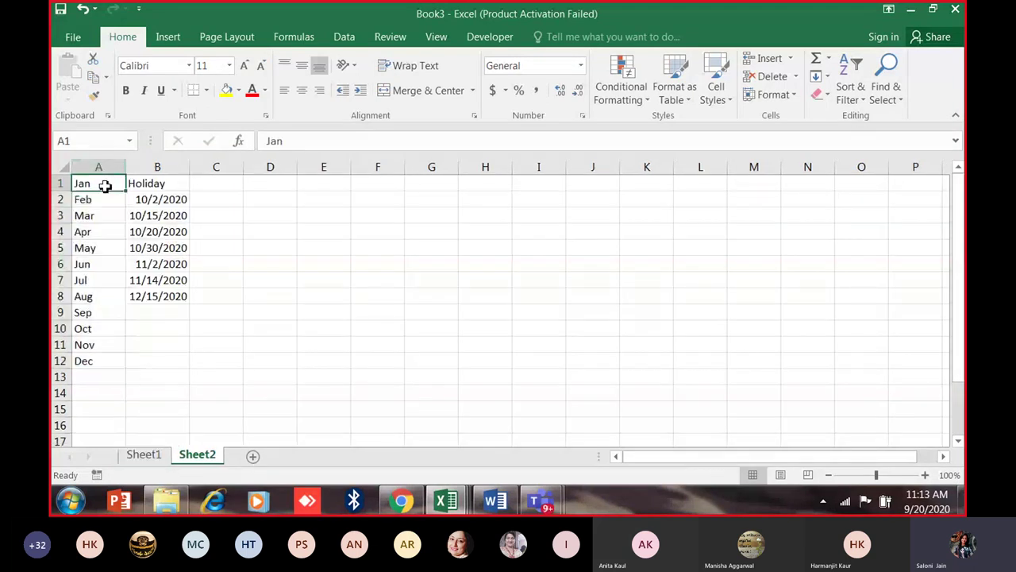
{"action": "type", "text": "J"}
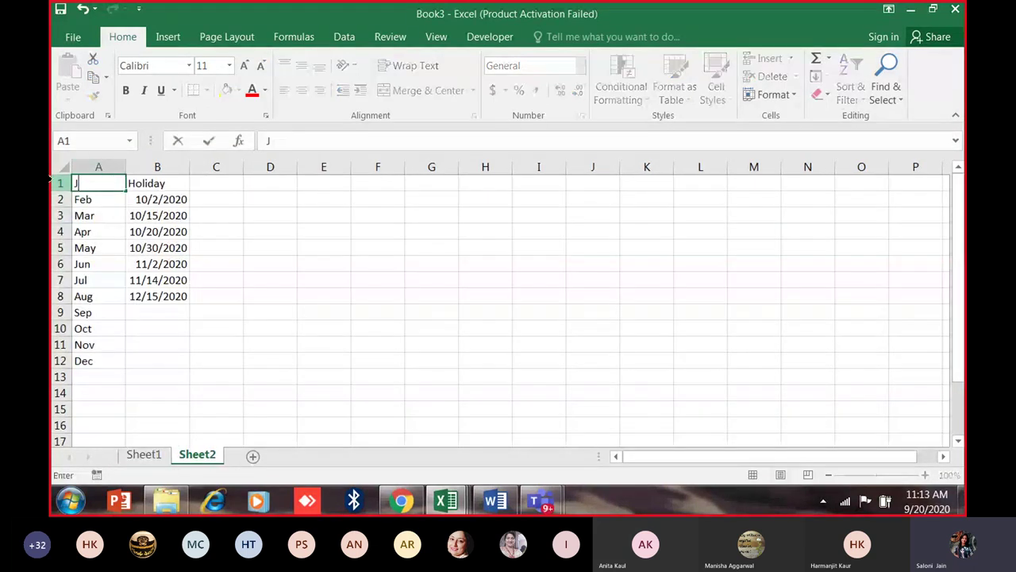
{"action": "left_click", "coordinate": [101, 293]}
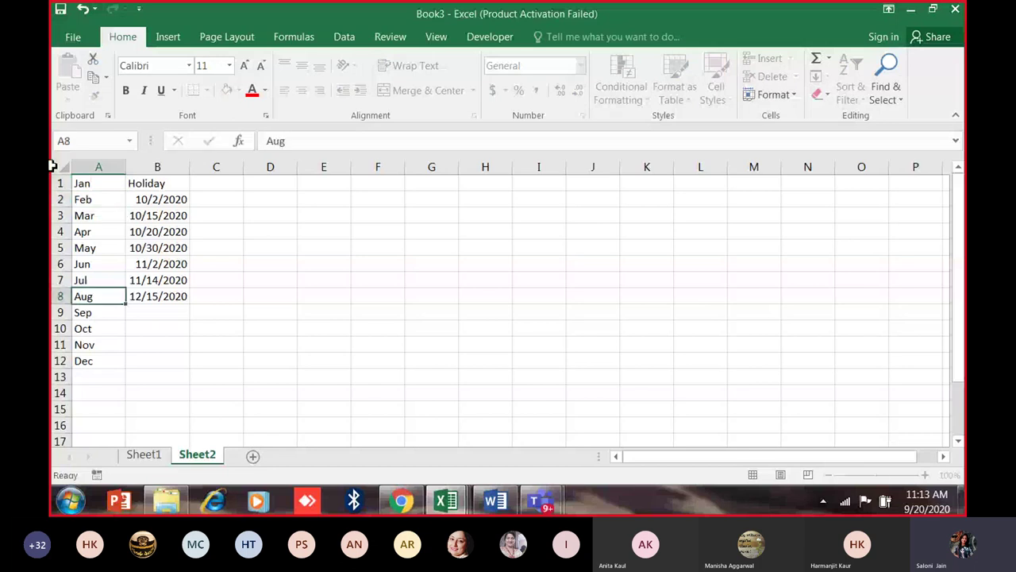
Fill the month series again from Jan in A1 down to A12 on Sheet2.
{"action": "left_click", "coordinate": [104, 184]}
{"action": "left_click_drag", "start_coordinate": [124, 194], "coordinate": [123, 376]}
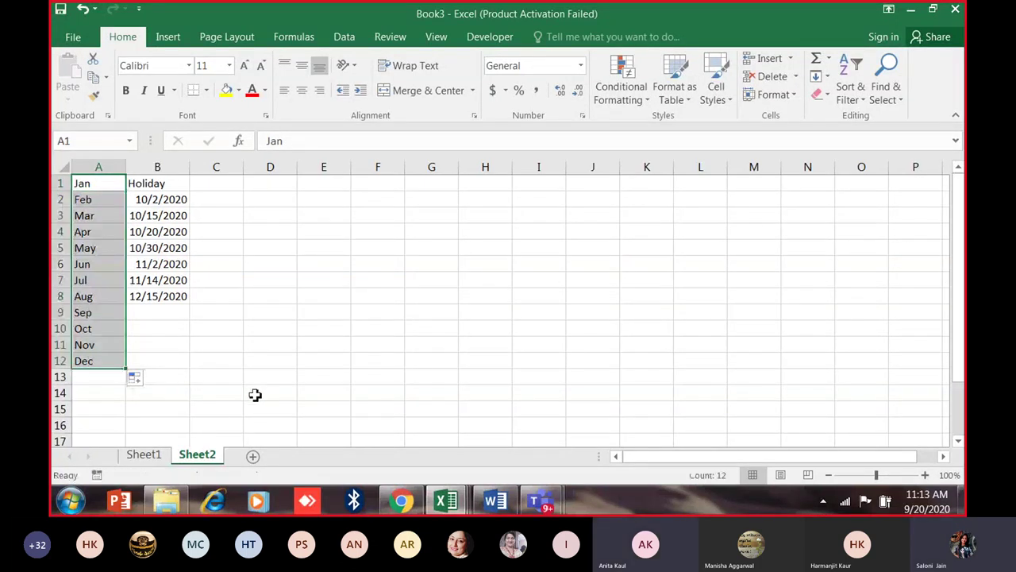
{"action": "left_click", "coordinate": [108, 184]}
{"action": "left_click_drag", "start_coordinate": [127, 193], "coordinate": [116, 375]}
{"action": "left_click", "coordinate": [99, 361]}
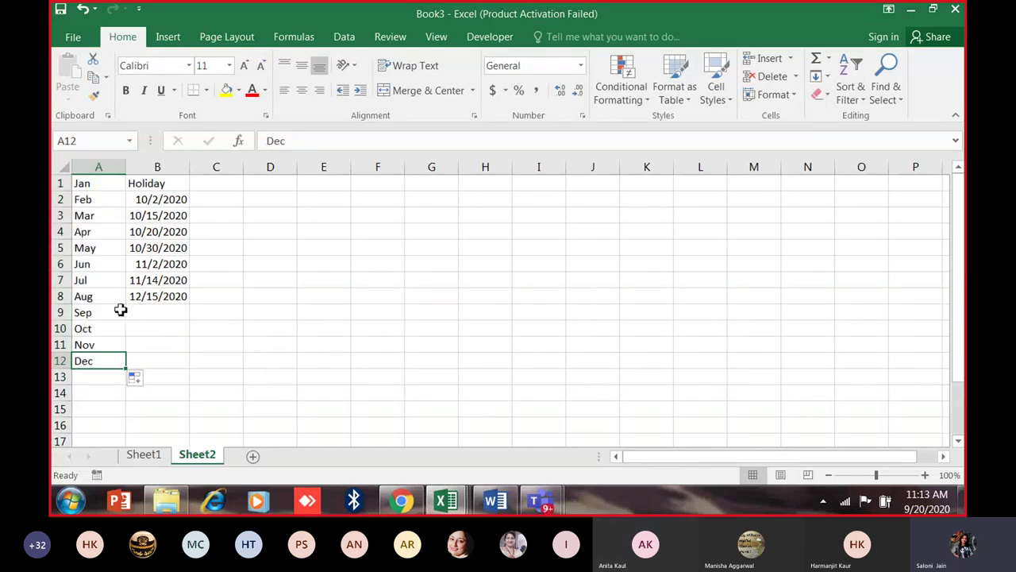
Examine the holiday dates in B2:B8 of Sheet2 alongside the month list in column A.
{"action": "left_click", "coordinate": [147, 199]}
{"action": "left_click_drag", "start_coordinate": [148, 200], "coordinate": [164, 302]}
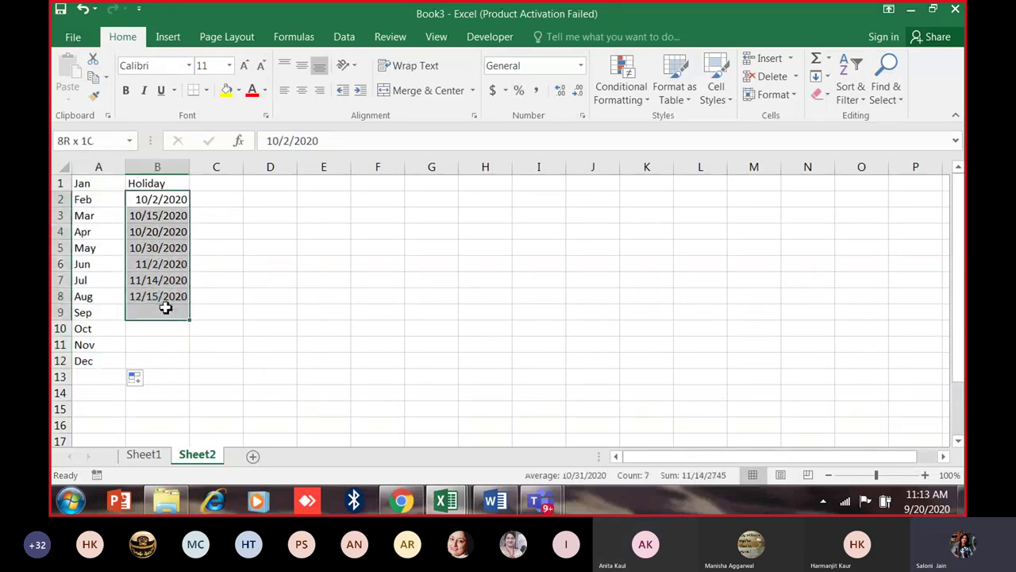
{"action": "left_click", "coordinate": [157, 199]}
{"action": "left_click_drag", "start_coordinate": [157, 200], "coordinate": [159, 296]}
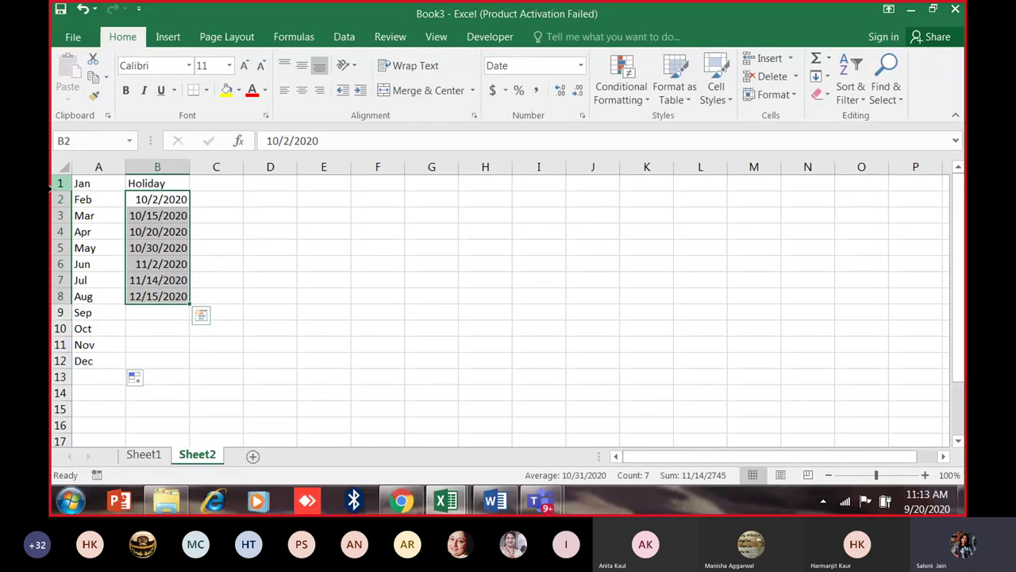
{"action": "left_click", "coordinate": [143, 202]}
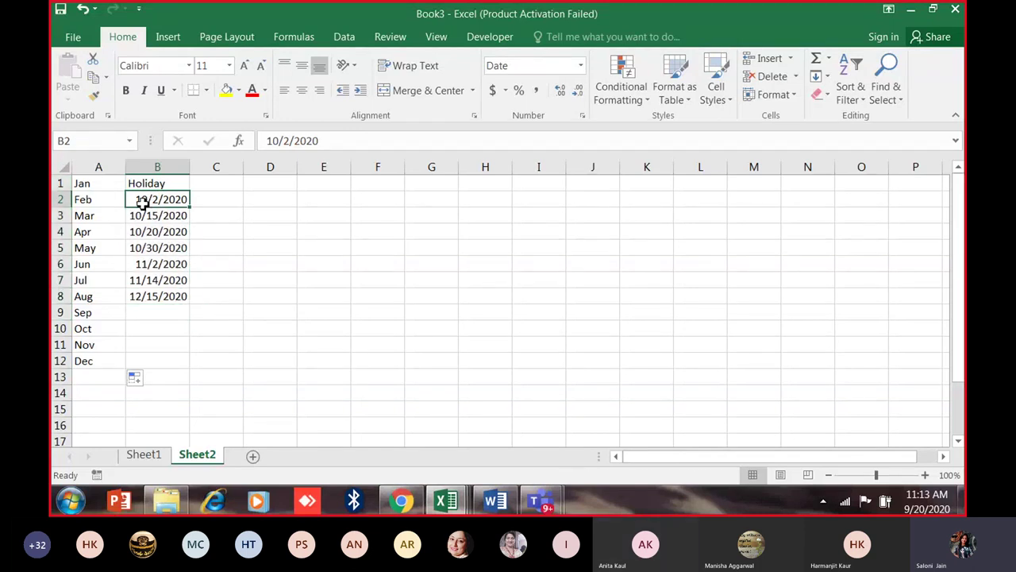
{"action": "left_click", "coordinate": [100, 199]}
{"action": "left_click_drag", "start_coordinate": [103, 183], "coordinate": [101, 344]}
{"action": "left_click_drag", "start_coordinate": [147, 199], "coordinate": [162, 297]}
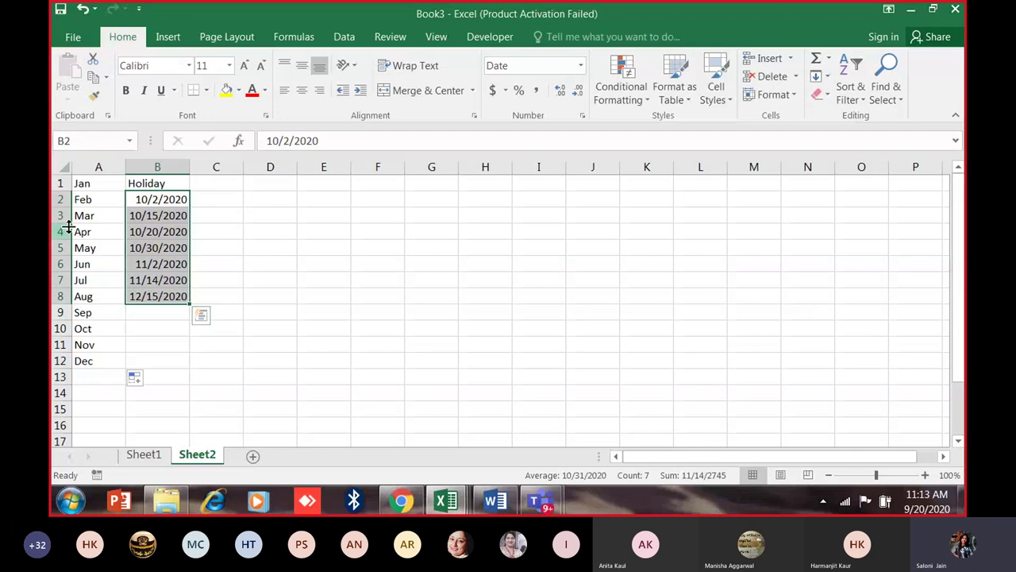
{"action": "left_click_drag", "start_coordinate": [162, 199], "coordinate": [162, 299]}
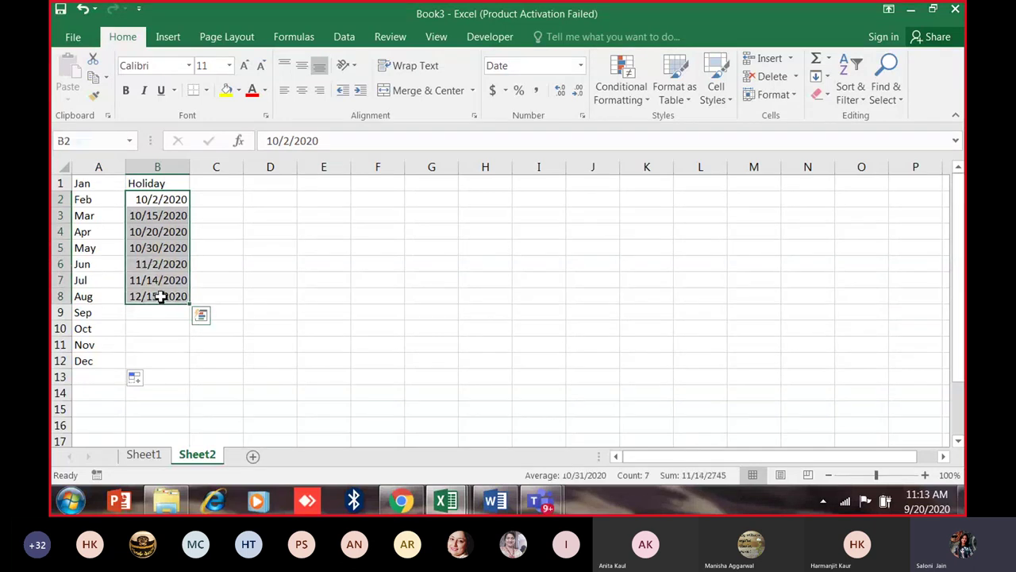
{"action": "left_click_drag", "start_coordinate": [151, 201], "coordinate": [156, 305]}
{"action": "left_click_drag", "start_coordinate": [170, 205], "coordinate": [156, 294]}
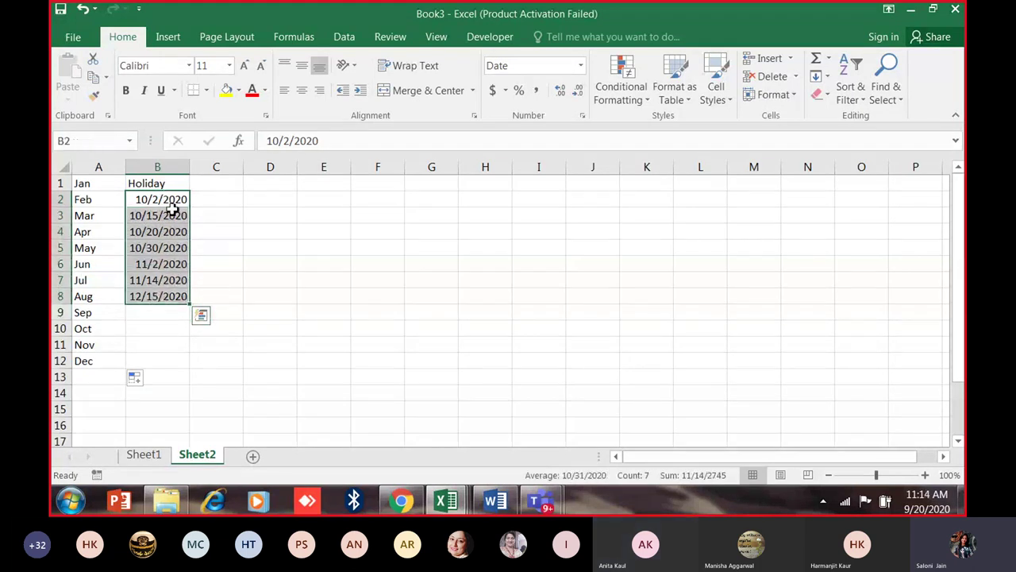
Clear the whole month list from cells A1:A12 on Sheet2.
{"action": "left_click", "coordinate": [107, 188]}
{"action": "left_click_drag", "start_coordinate": [125, 194], "coordinate": [95, 367]}
{"action": "key", "text": "Delete"}
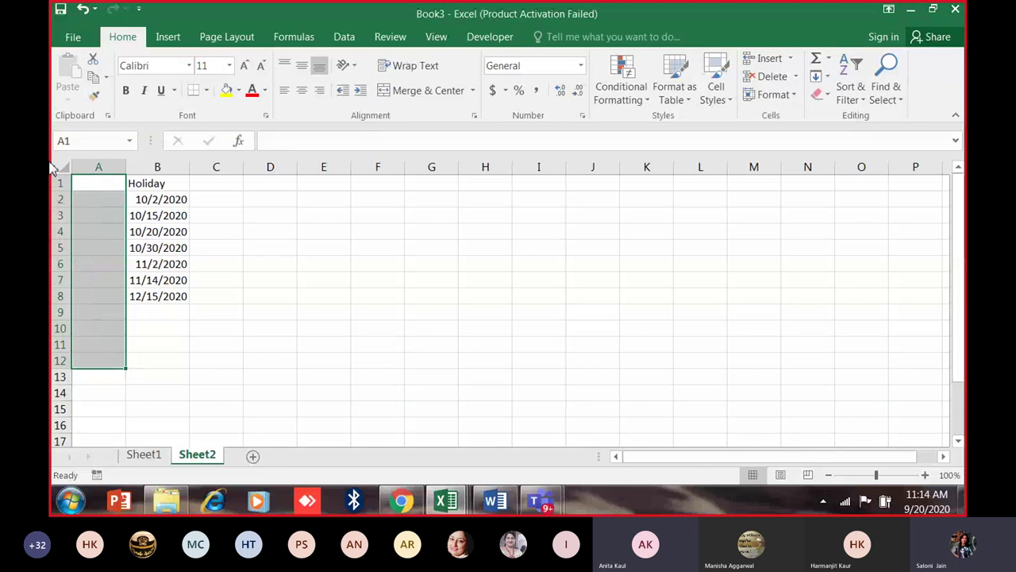
Enter Jan in cell A1 of Sheet2 and fill the month series down to Dec in A12.
{"action": "left_click", "coordinate": [97, 182]}
{"action": "type", "text": "Jan"}
{"action": "left_click", "coordinate": [112, 328]}
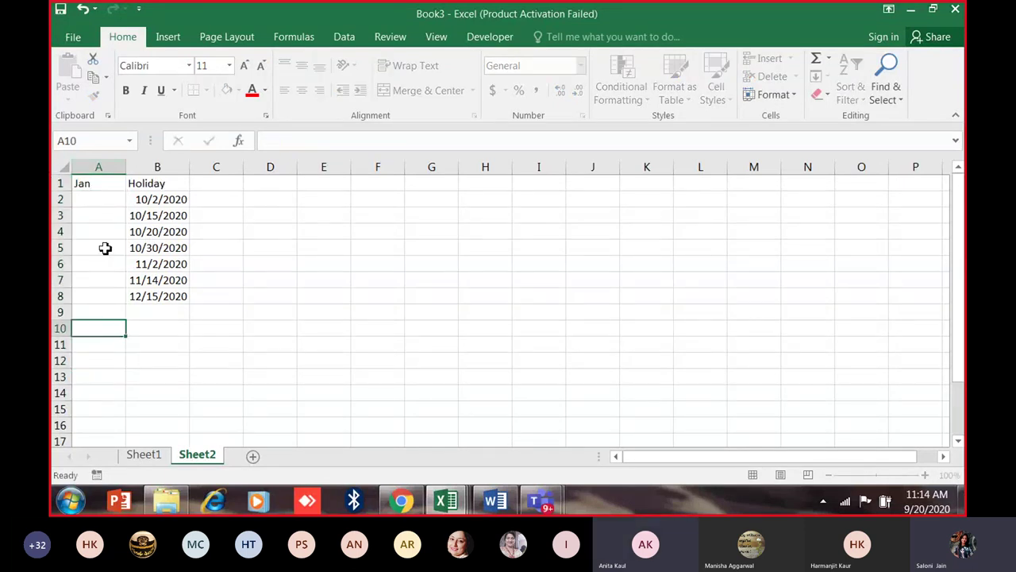
{"action": "left_click", "coordinate": [103, 188]}
{"action": "left_click_drag", "start_coordinate": [129, 193], "coordinate": [104, 362]}
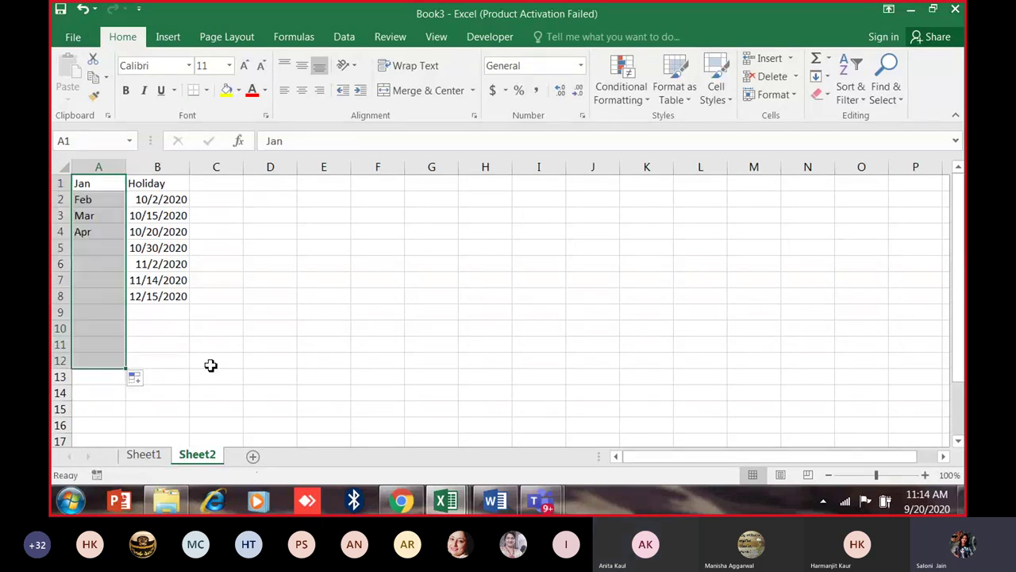
{"action": "left_click_drag", "start_coordinate": [92, 183], "coordinate": [103, 362]}
Open data validation for cell E1 on Sheet1 and set the allowed entry type to List.
{"action": "left_click", "coordinate": [144, 455]}
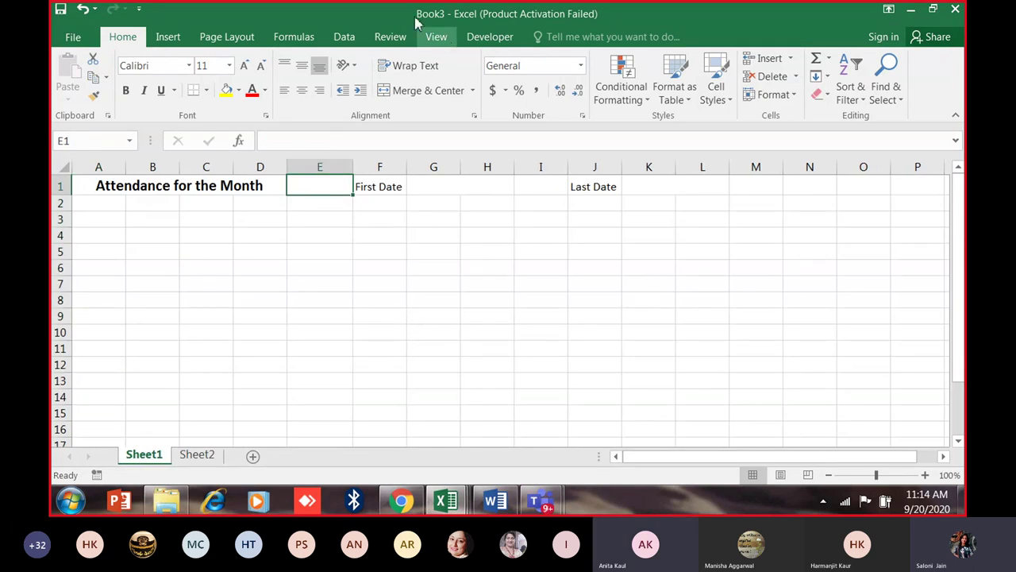
{"action": "left_click", "coordinate": [337, 41]}
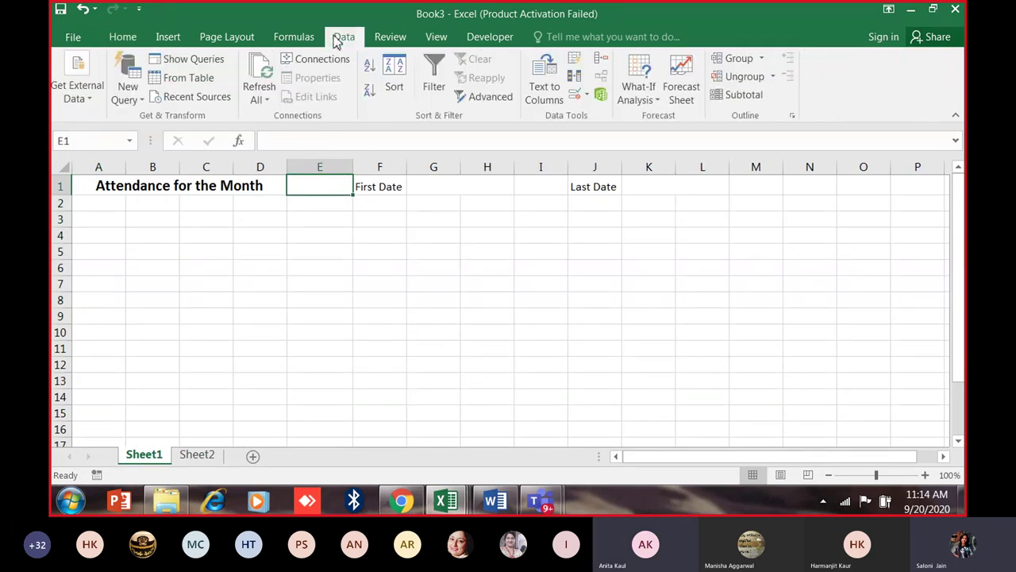
{"action": "left_click", "coordinate": [587, 94]}
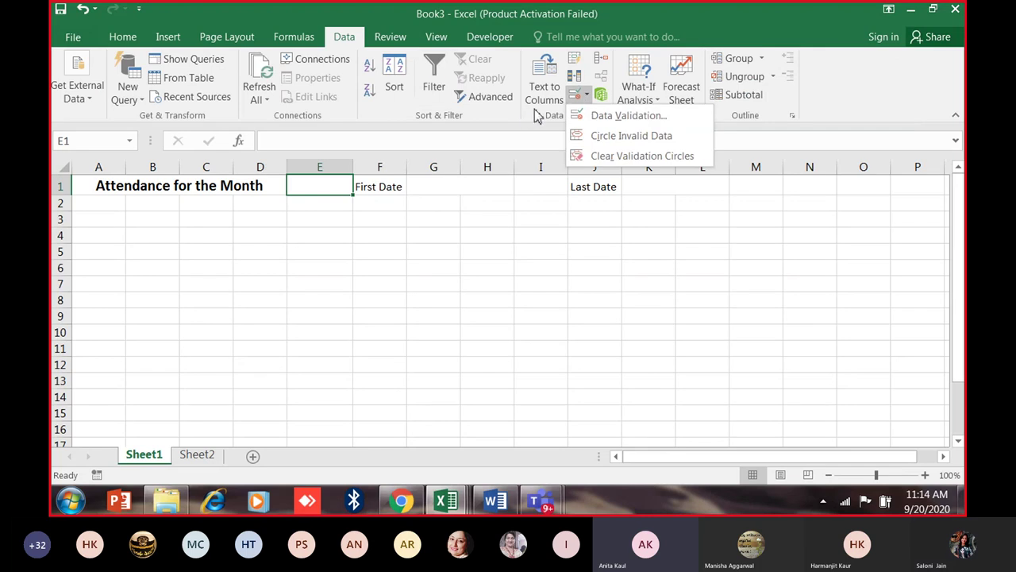
{"action": "left_click", "coordinate": [537, 238]}
{"action": "left_click", "coordinate": [588, 97]}
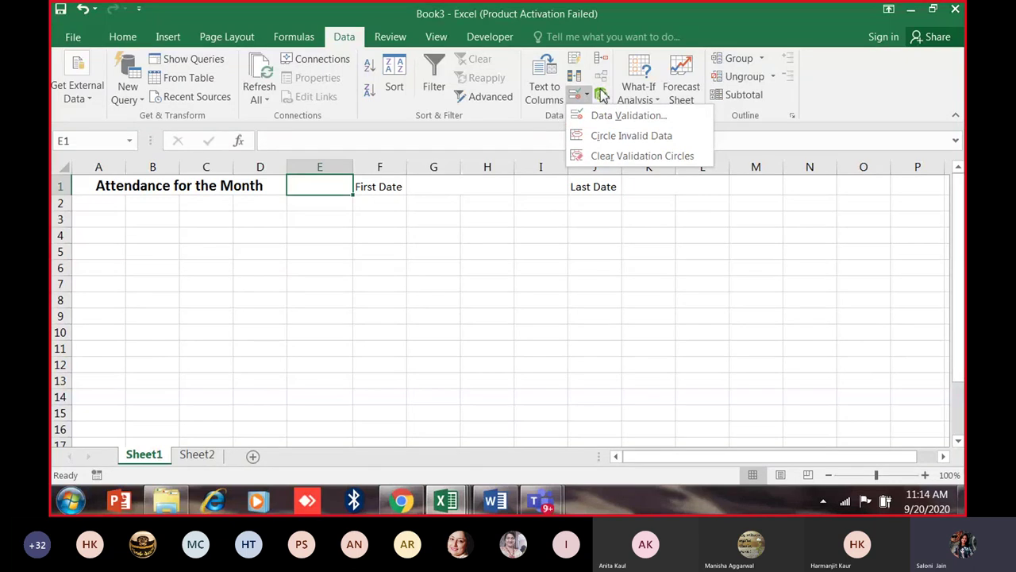
{"action": "left_click", "coordinate": [600, 116]}
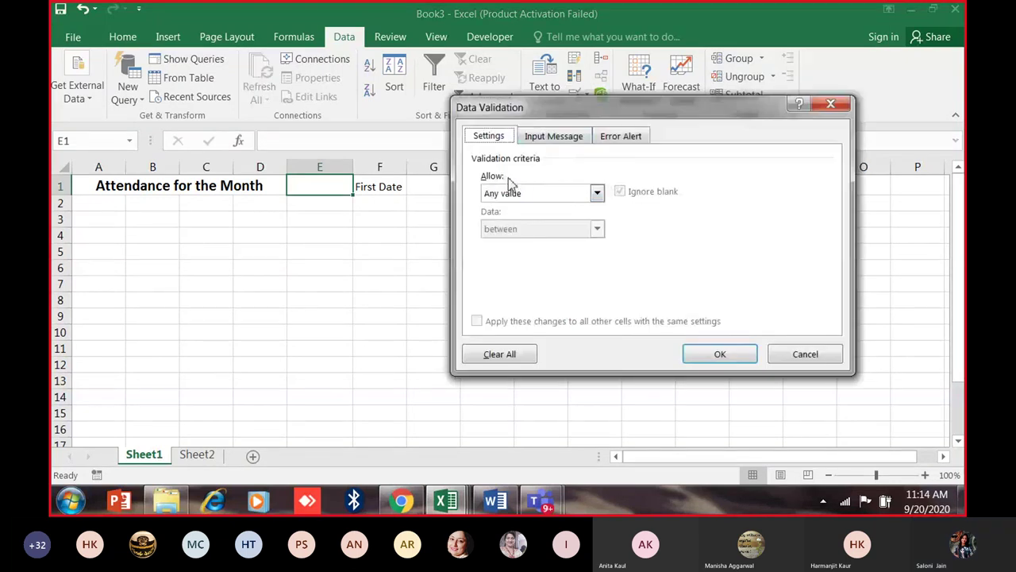
{"action": "left_click", "coordinate": [596, 195]}
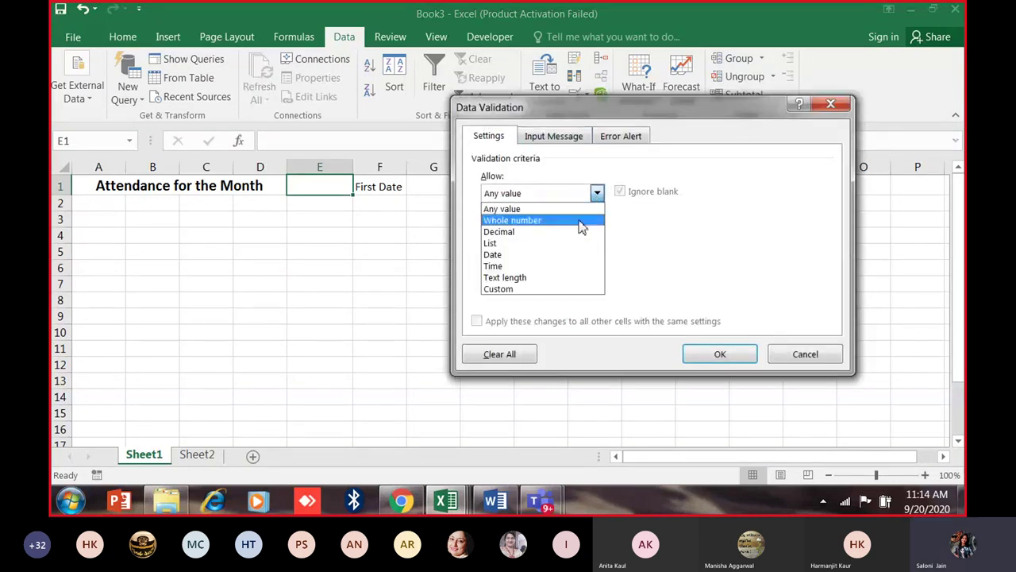
{"action": "left_click", "coordinate": [554, 244]}
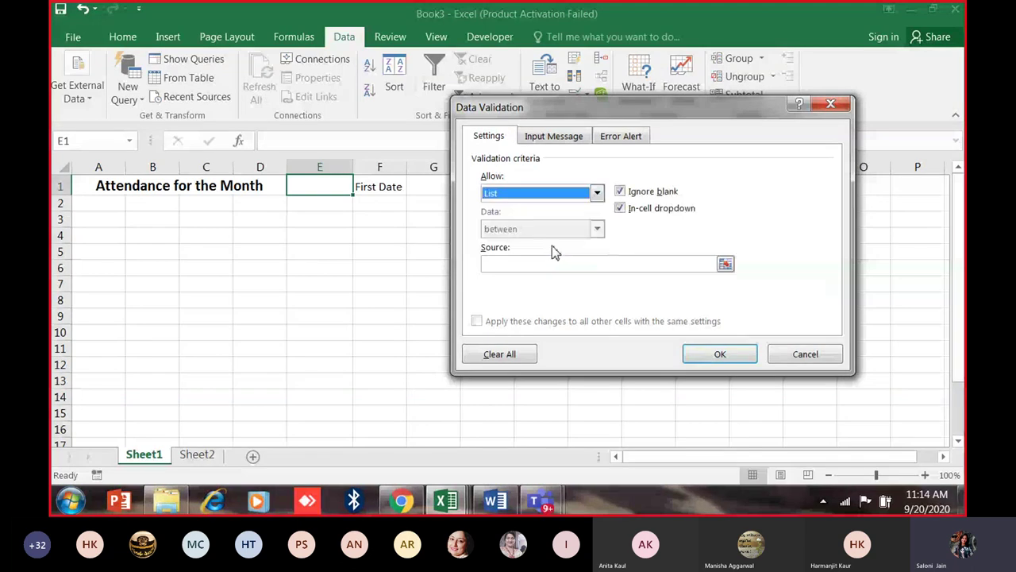
Set the validation list source to =Sheet2!$A$1:$A$12 and apply the rule to cell E1.
{"action": "left_click", "coordinate": [726, 265]}
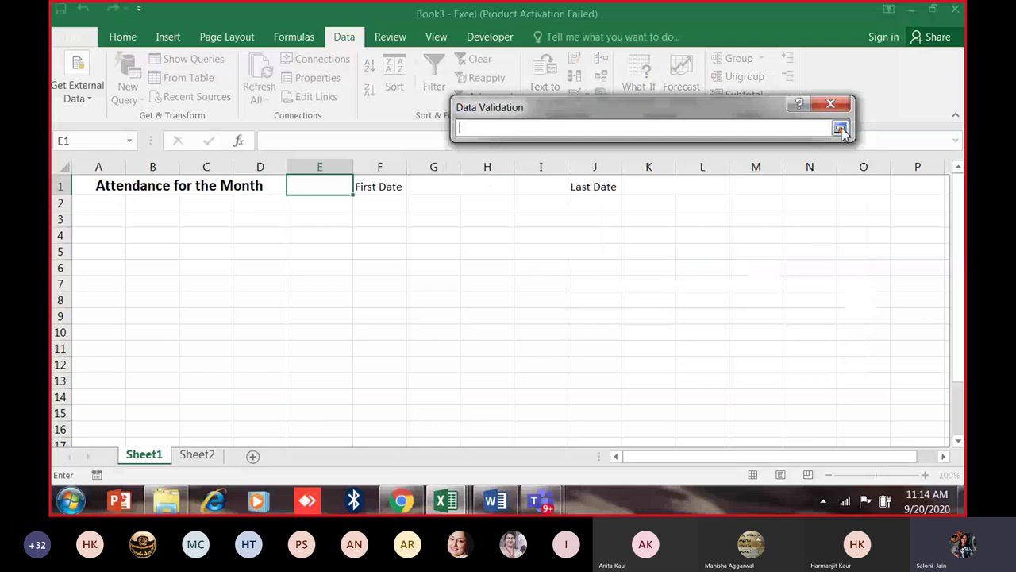
{"action": "left_click", "coordinate": [841, 129]}
{"action": "left_click", "coordinate": [730, 267]}
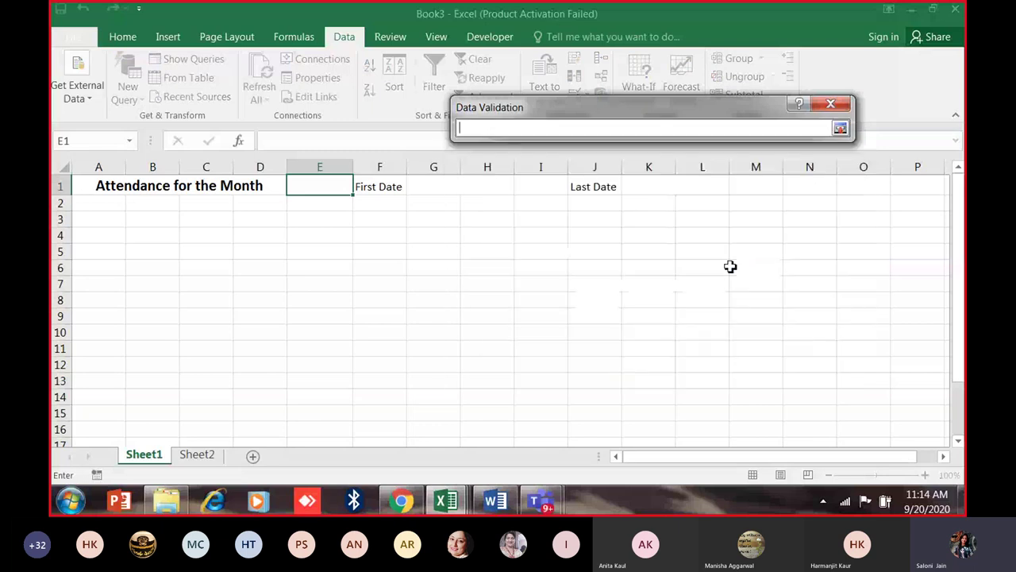
{"action": "left_click", "coordinate": [198, 455]}
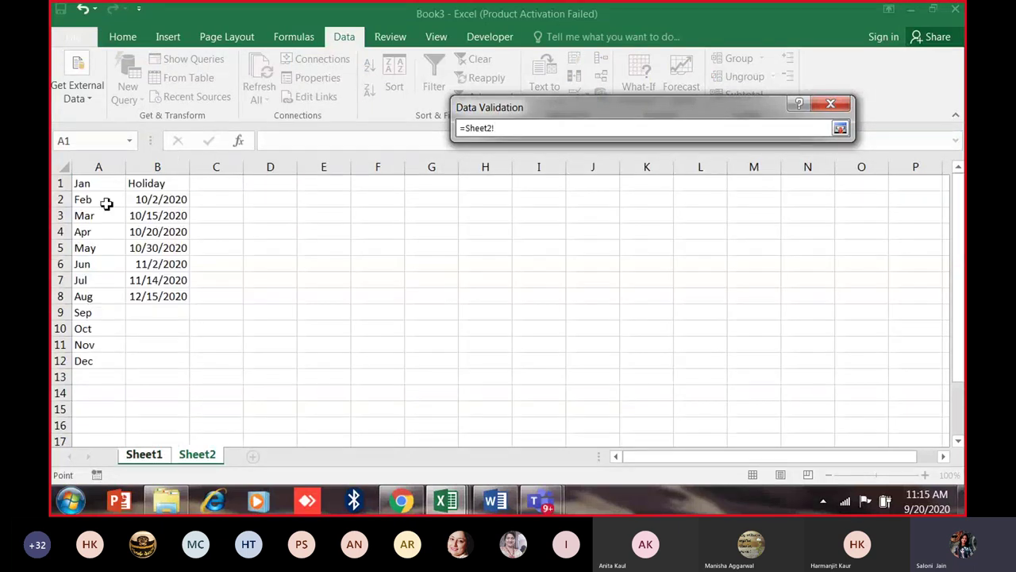
{"action": "left_click_drag", "start_coordinate": [100, 181], "coordinate": [100, 361]}
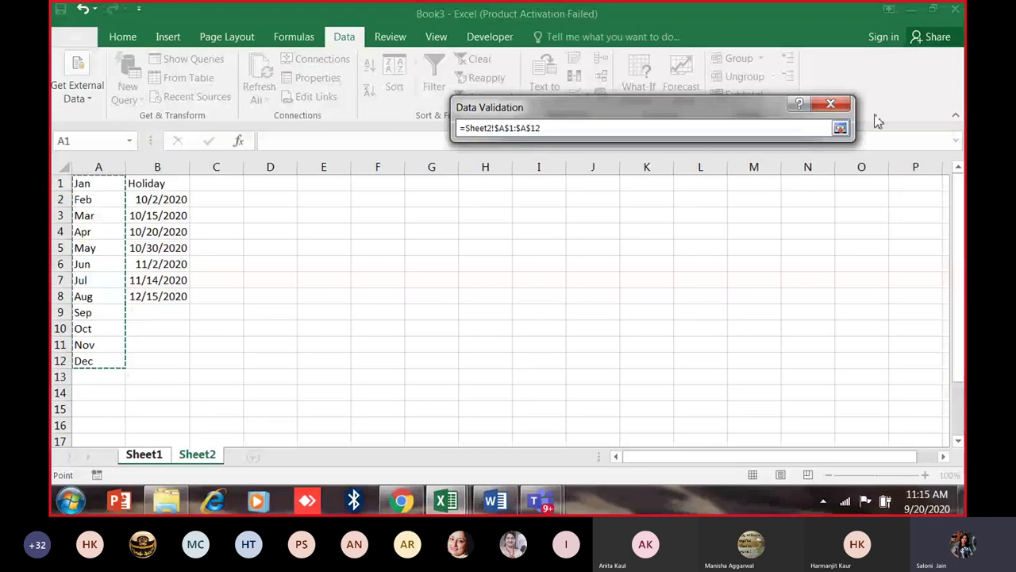
{"action": "left_click", "coordinate": [841, 128]}
{"action": "left_click", "coordinate": [711, 354]}
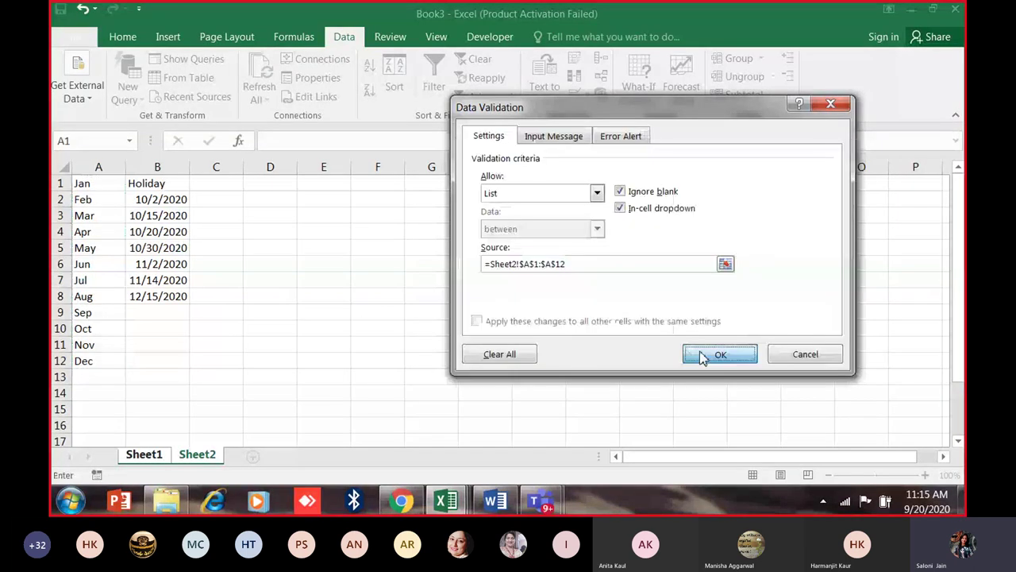
Test the month dropdown in cell E1 by picking Mar, May and Feb, finishing on Jan.
{"action": "left_click", "coordinate": [360, 186]}
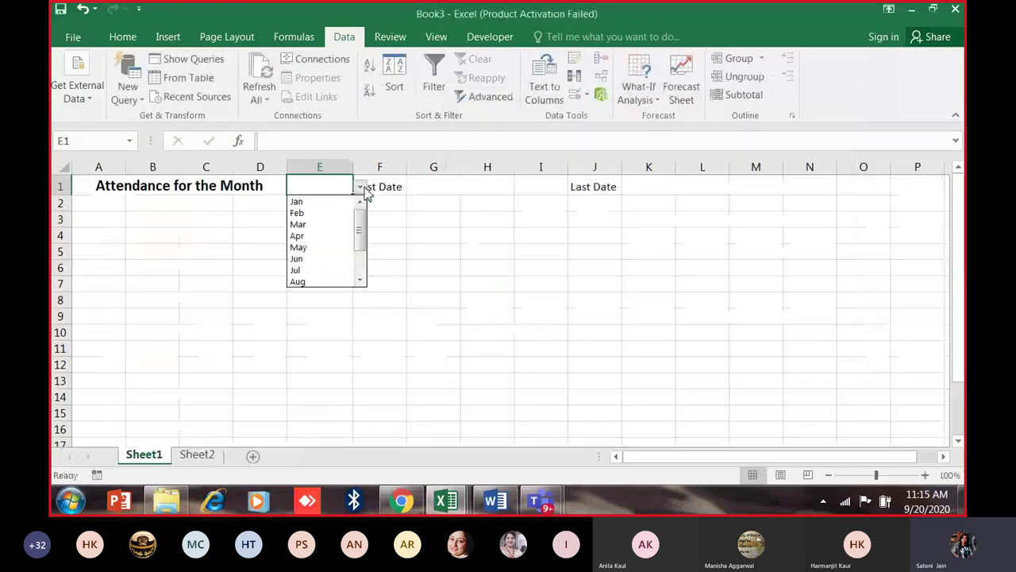
{"action": "left_click", "coordinate": [306, 225]}
{"action": "left_click", "coordinate": [360, 185]}
{"action": "left_click", "coordinate": [314, 247]}
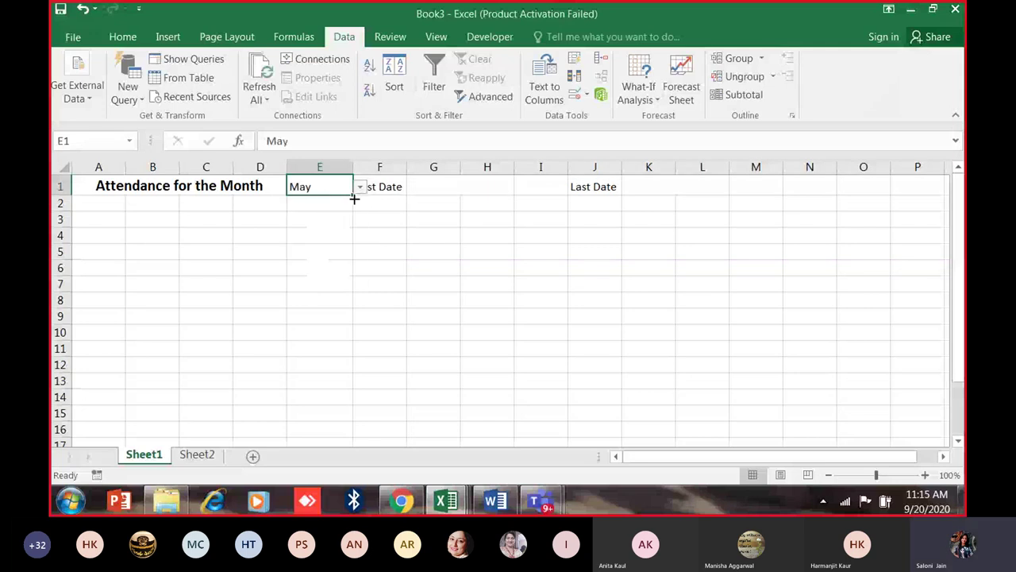
{"action": "left_click", "coordinate": [359, 189]}
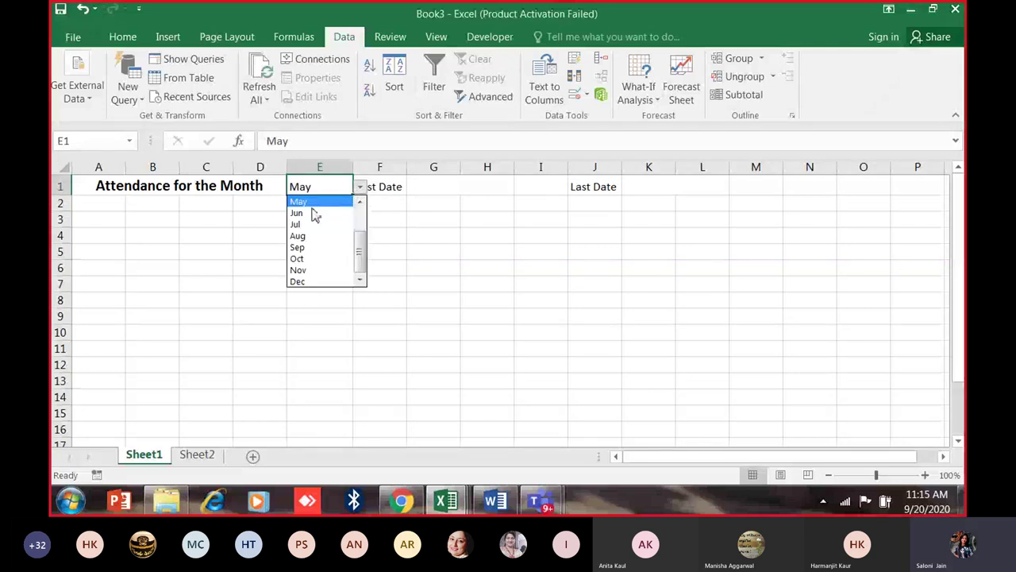
{"action": "left_click", "coordinate": [358, 188]}
{"action": "left_click", "coordinate": [358, 187]}
{"action": "left_click", "coordinate": [331, 213]}
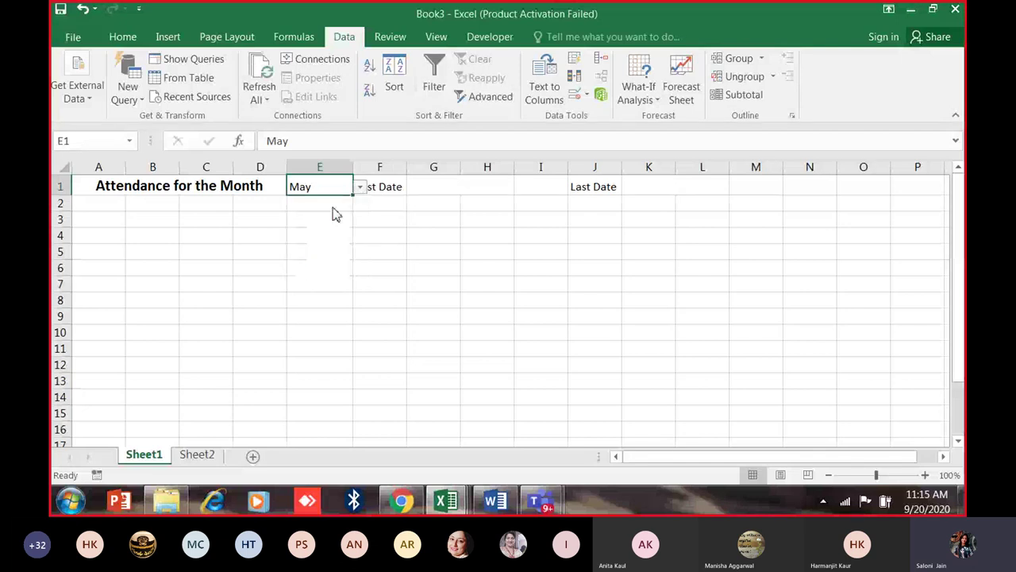
{"action": "left_click", "coordinate": [357, 187]}
{"action": "left_click_drag", "start_coordinate": [355, 235], "coordinate": [356, 216]}
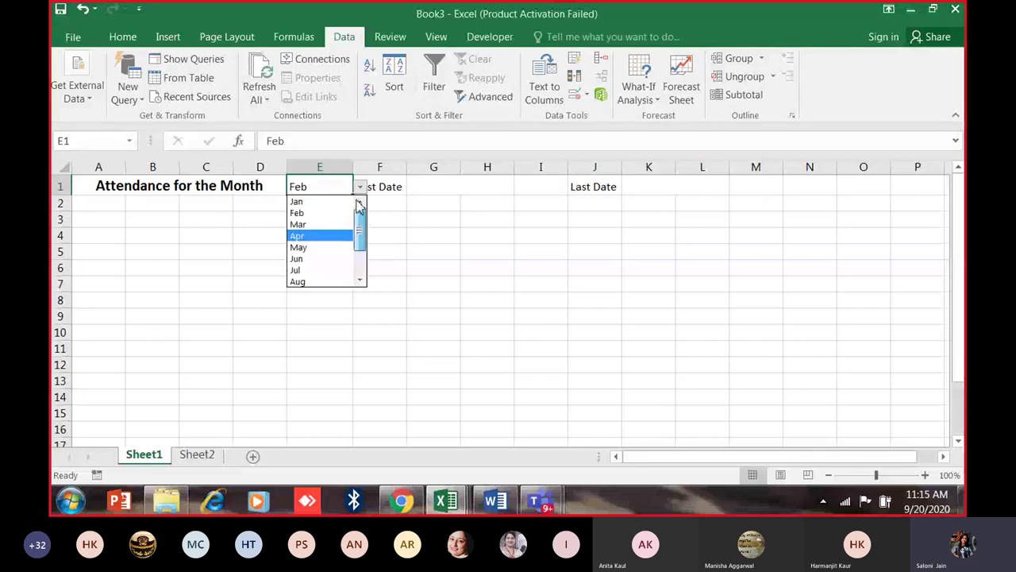
{"action": "left_click", "coordinate": [328, 202]}
Give the month cell E1 on Sheet1 a yellow fill.
{"action": "left_click", "coordinate": [122, 37]}
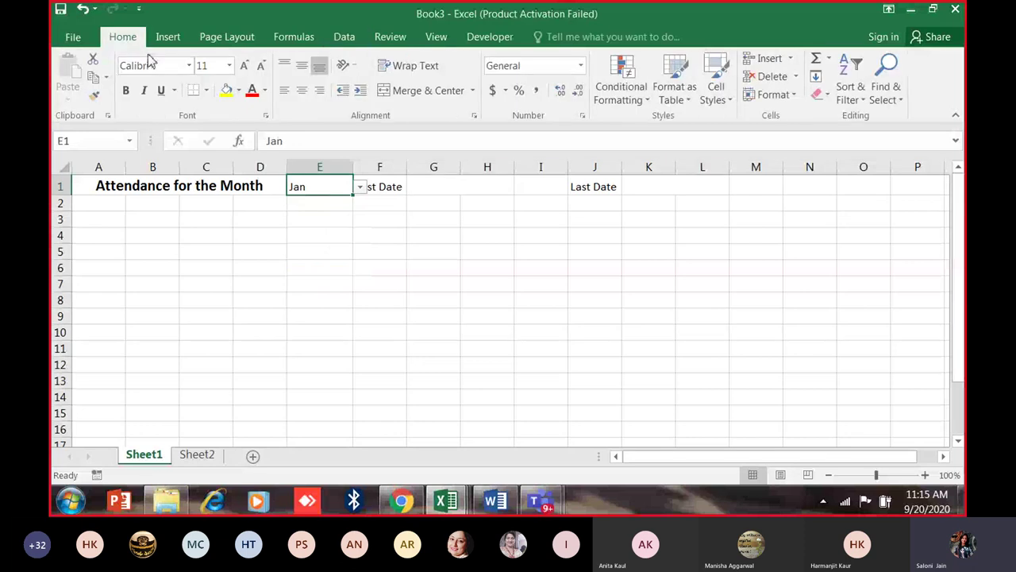
{"action": "left_click", "coordinate": [226, 89]}
{"action": "left_click", "coordinate": [328, 274]}
Change the month in cell E1 through Jan, May and Dec with its dropdown, finishing on Oct.
{"action": "left_click", "coordinate": [352, 189]}
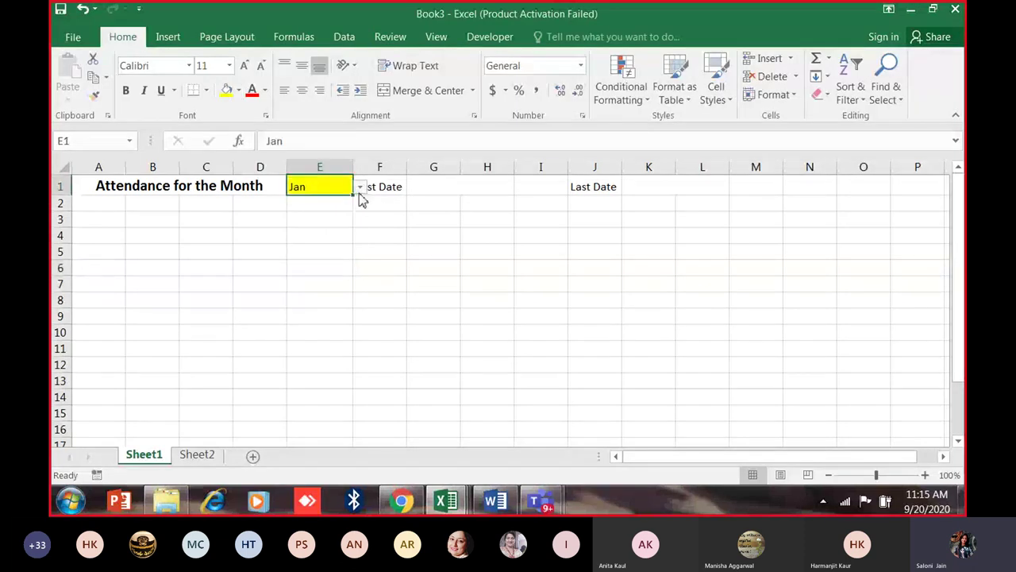
{"action": "left_click", "coordinate": [359, 191]}
{"action": "left_click", "coordinate": [429, 242]}
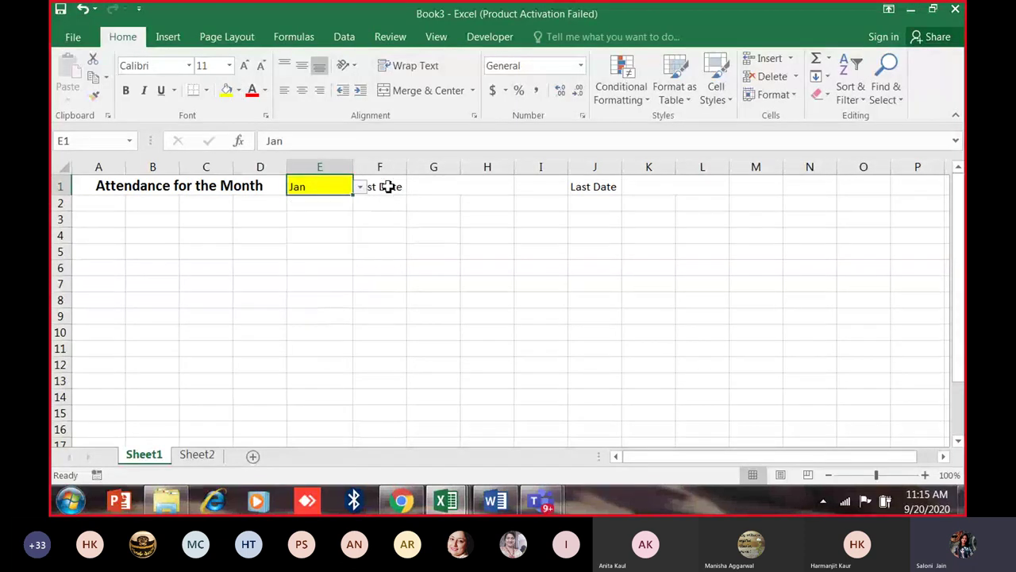
{"action": "left_click", "coordinate": [386, 186]}
{"action": "left_click", "coordinate": [322, 188]}
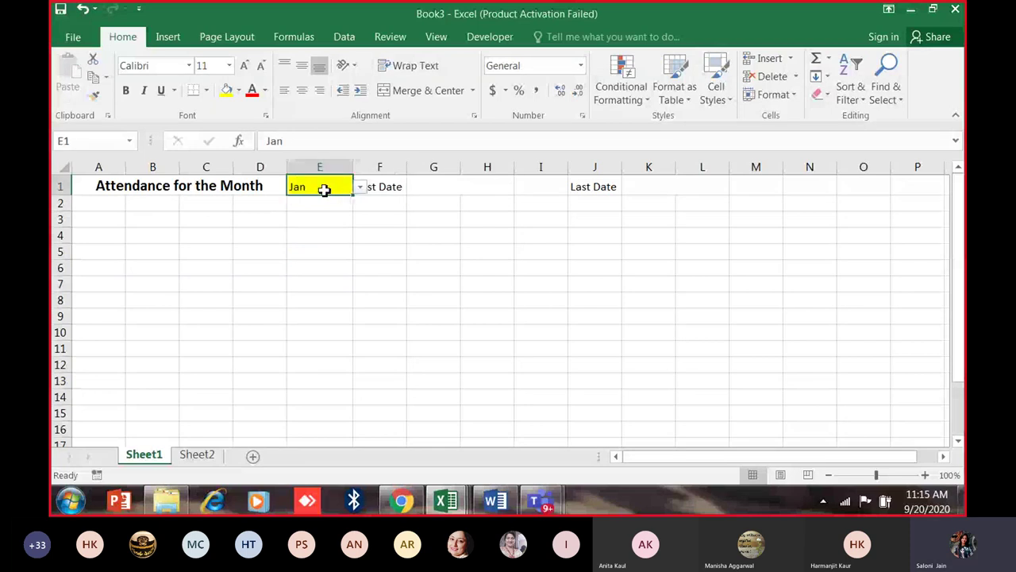
{"action": "left_click", "coordinate": [360, 187]}
{"action": "left_click", "coordinate": [333, 201]}
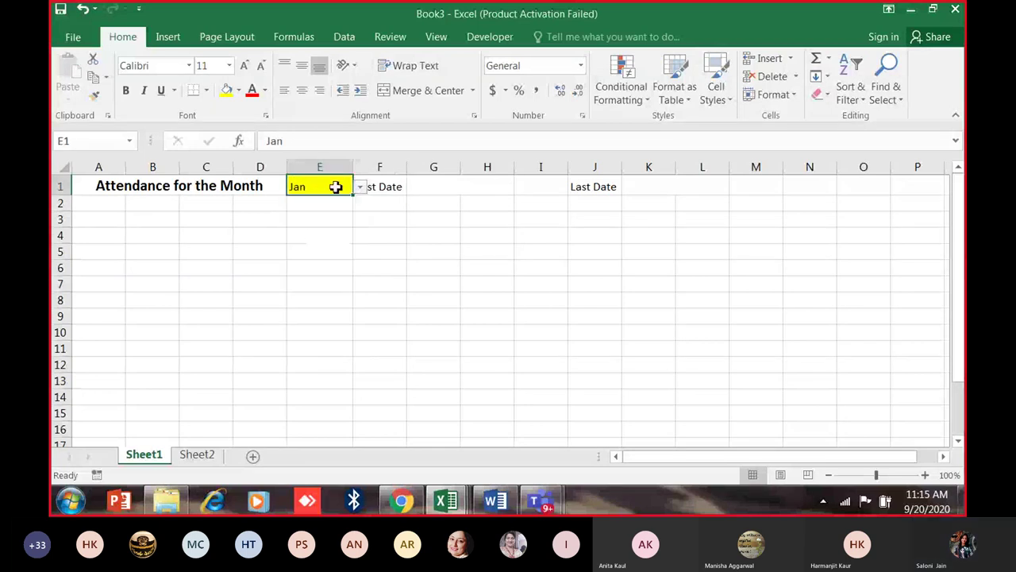
{"action": "left_click", "coordinate": [360, 186]}
{"action": "left_click", "coordinate": [327, 246]}
{"action": "left_click", "coordinate": [360, 187]}
{"action": "left_click", "coordinate": [309, 282]}
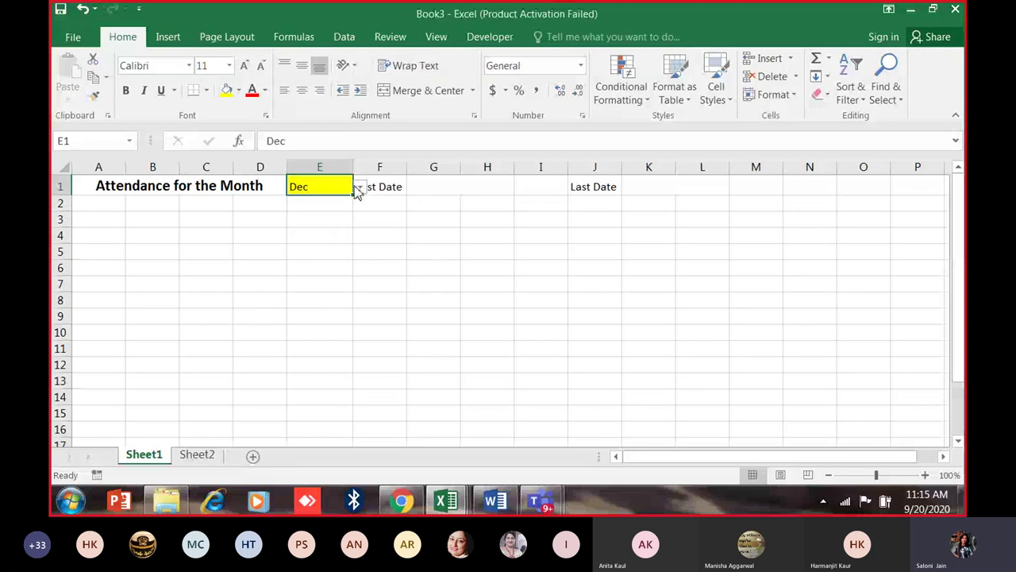
{"action": "left_click", "coordinate": [359, 187]}
{"action": "left_click", "coordinate": [306, 258]}
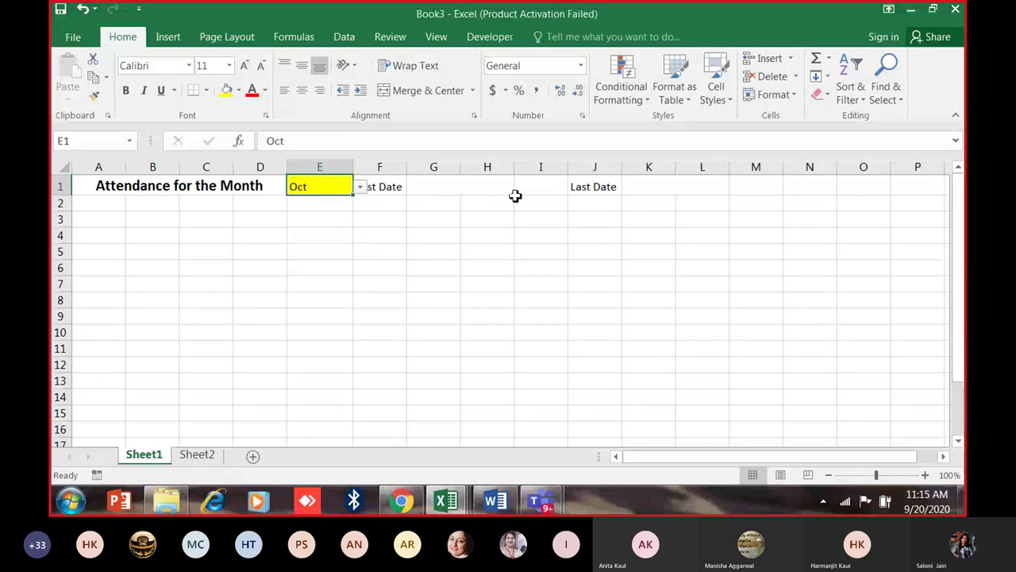
{"action": "left_click", "coordinate": [397, 190]}
{"action": "key", "text": "Return"}
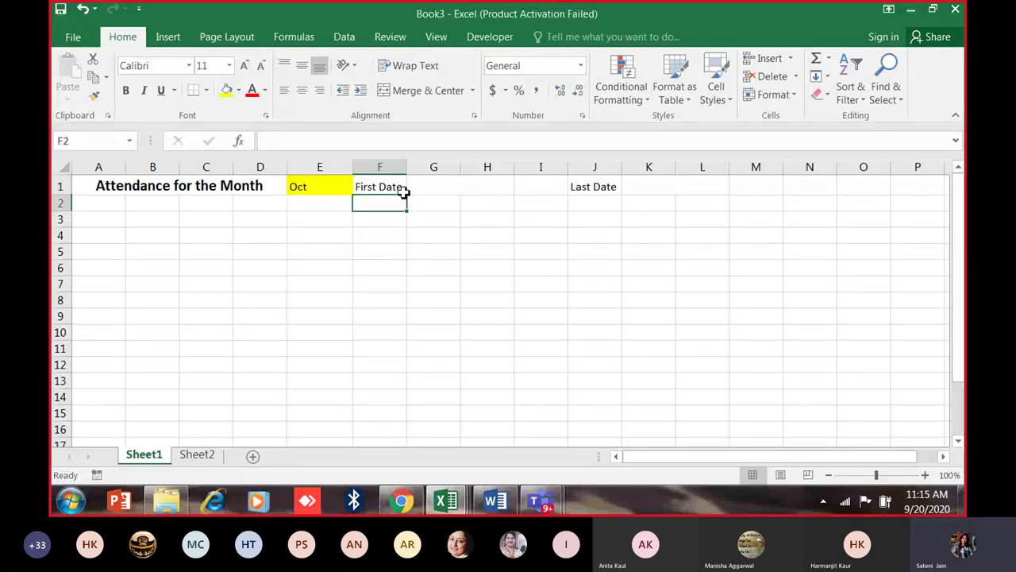
{"action": "left_click", "coordinate": [404, 192]}
{"action": "left_click", "coordinate": [431, 187]}
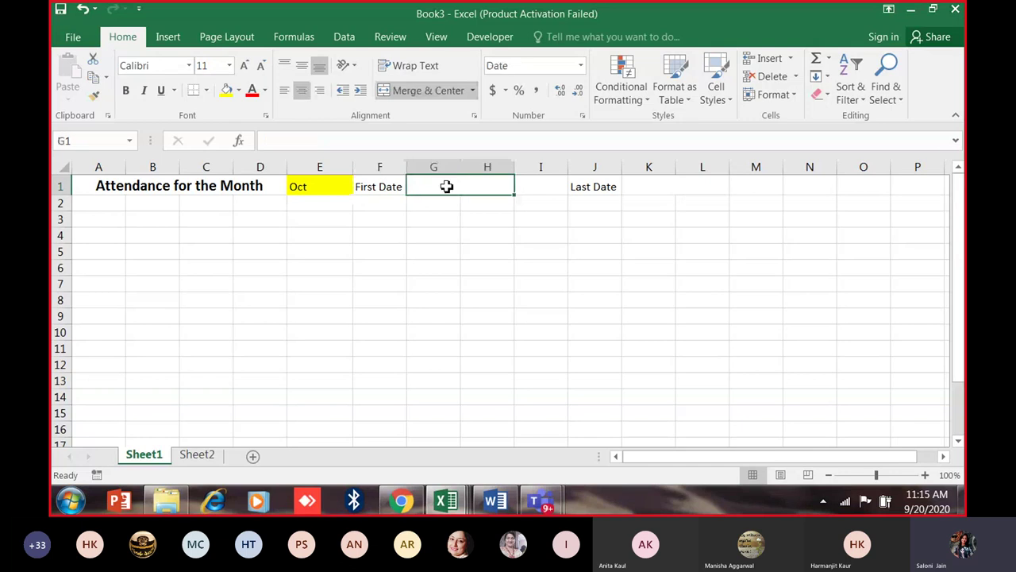
Review the data validation settings of month cell E1, including the allowed type and list source.
{"action": "left_click", "coordinate": [341, 186]}
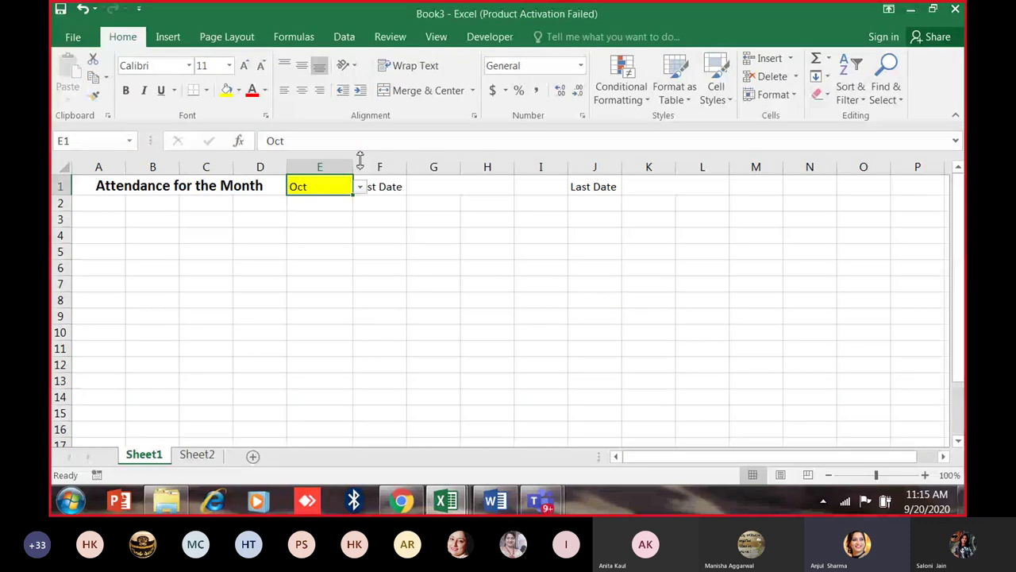
{"action": "left_click", "coordinate": [342, 40]}
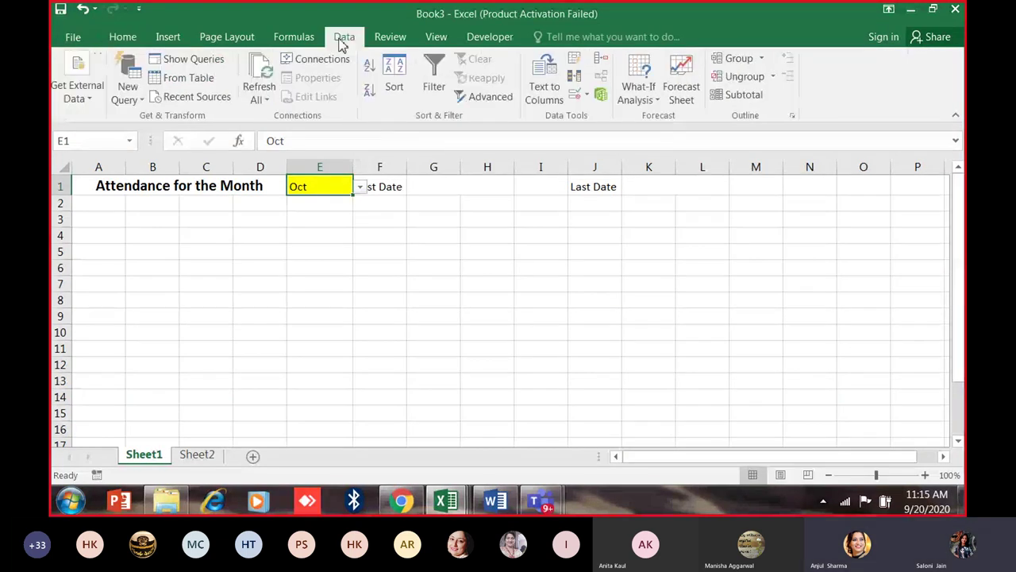
{"action": "left_click", "coordinate": [589, 96]}
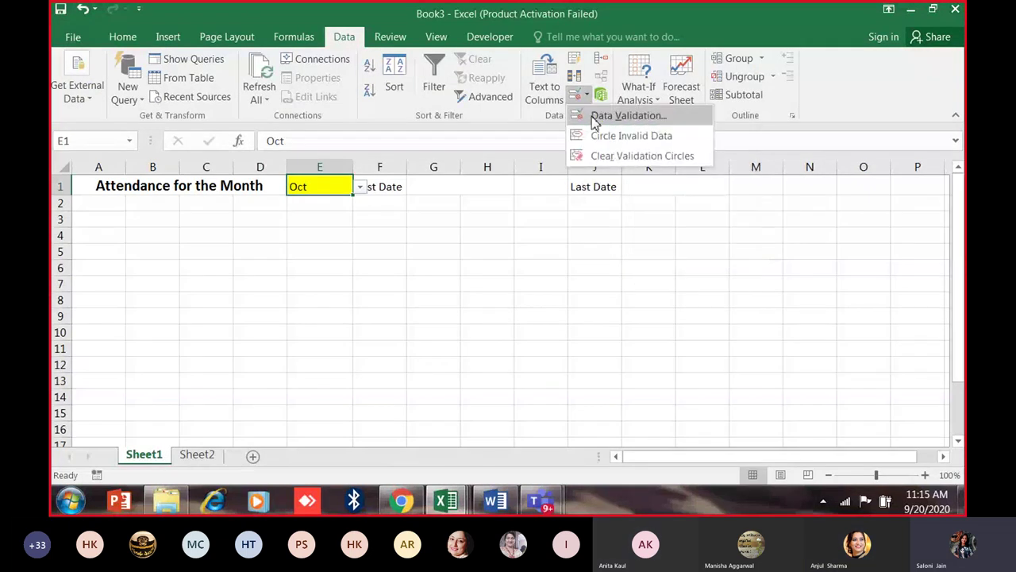
{"action": "left_click", "coordinate": [596, 117]}
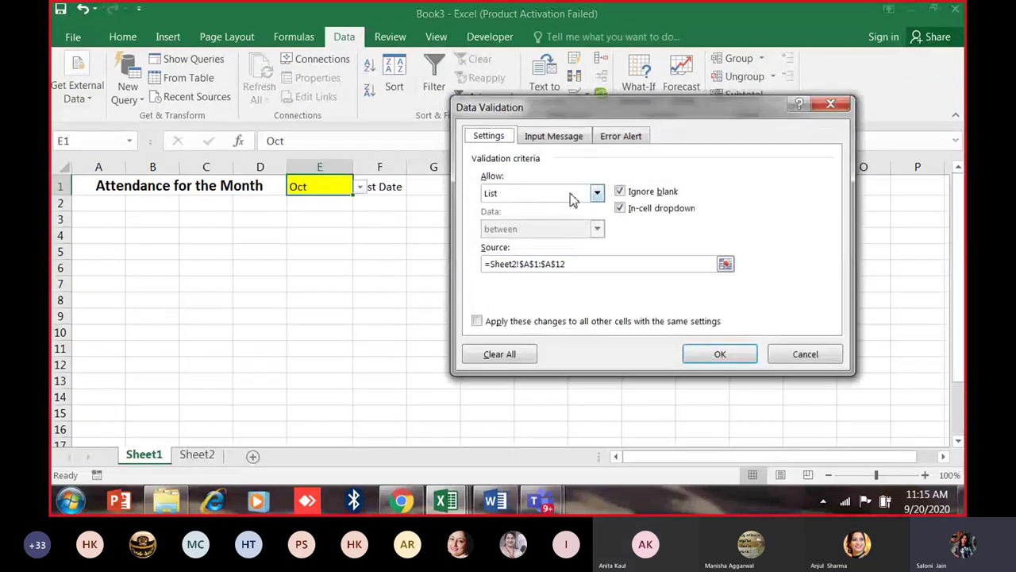
{"action": "left_click", "coordinate": [813, 359]}
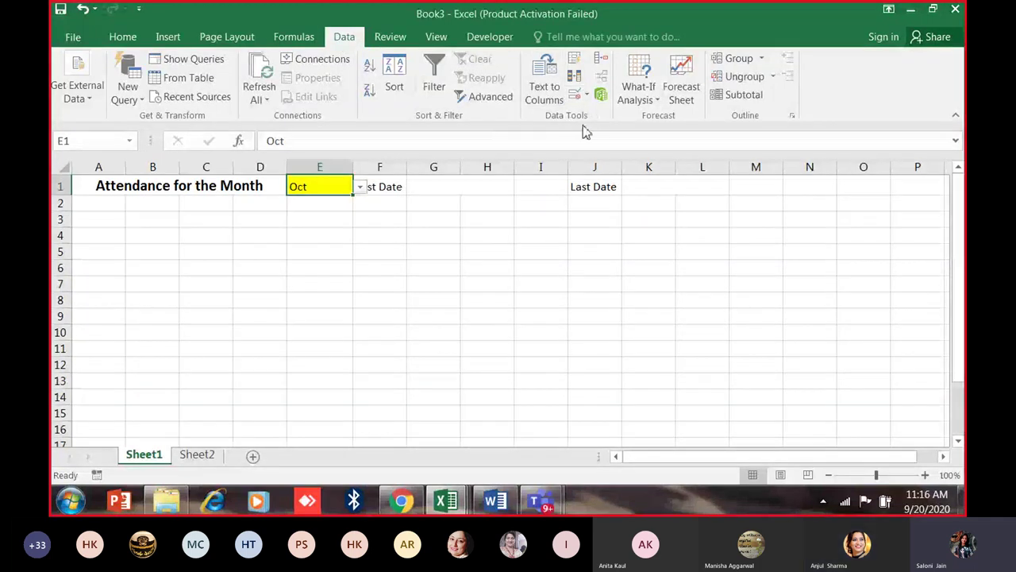
{"action": "left_click", "coordinate": [590, 97]}
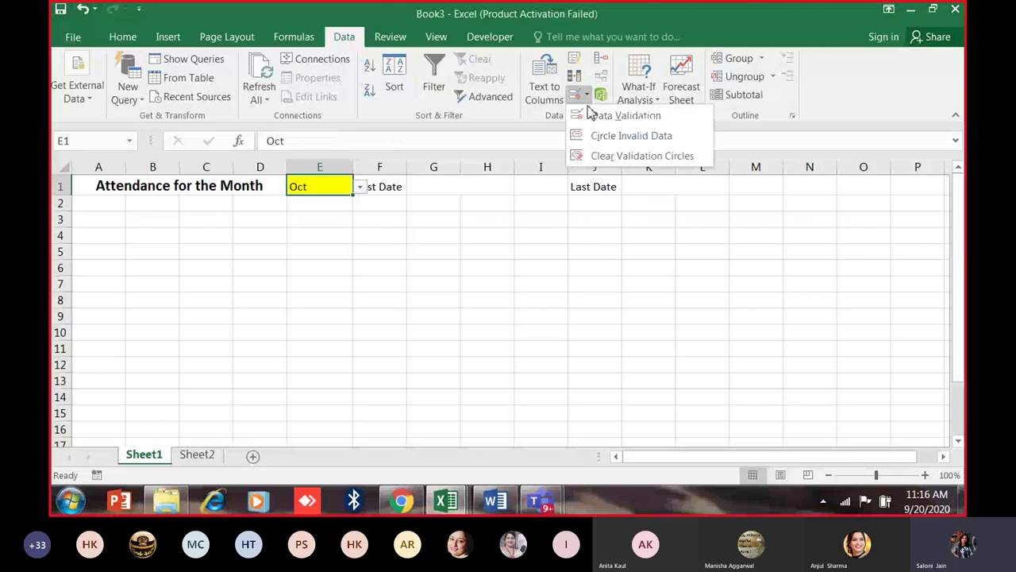
{"action": "left_click", "coordinate": [597, 113]}
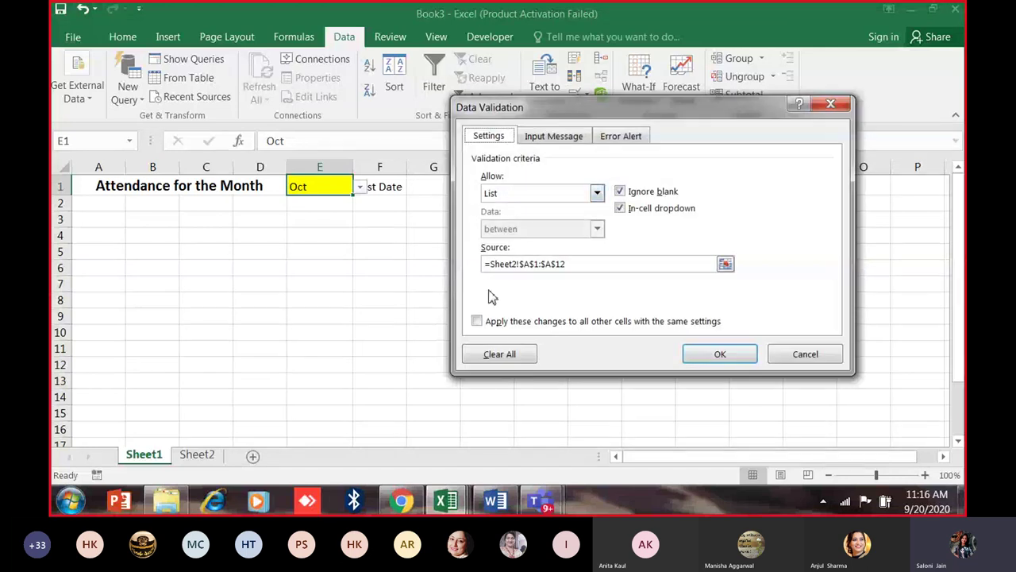
{"action": "left_click", "coordinate": [716, 354]}
Compare E1's month dropdown with the month list on Sheet2 and recheck the source range in its validation rule.
{"action": "left_click", "coordinate": [360, 189]}
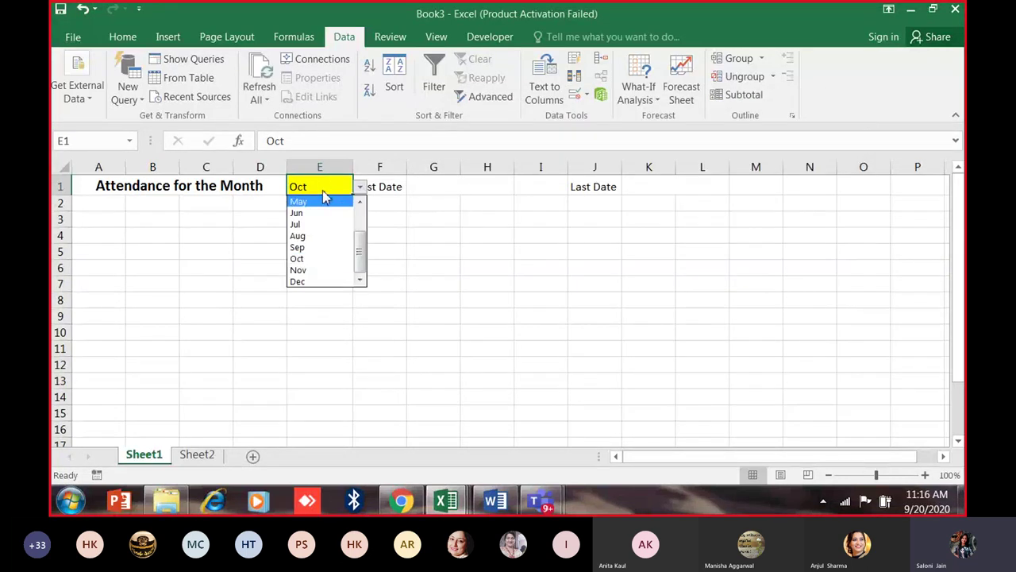
{"action": "left_click", "coordinate": [219, 455]}
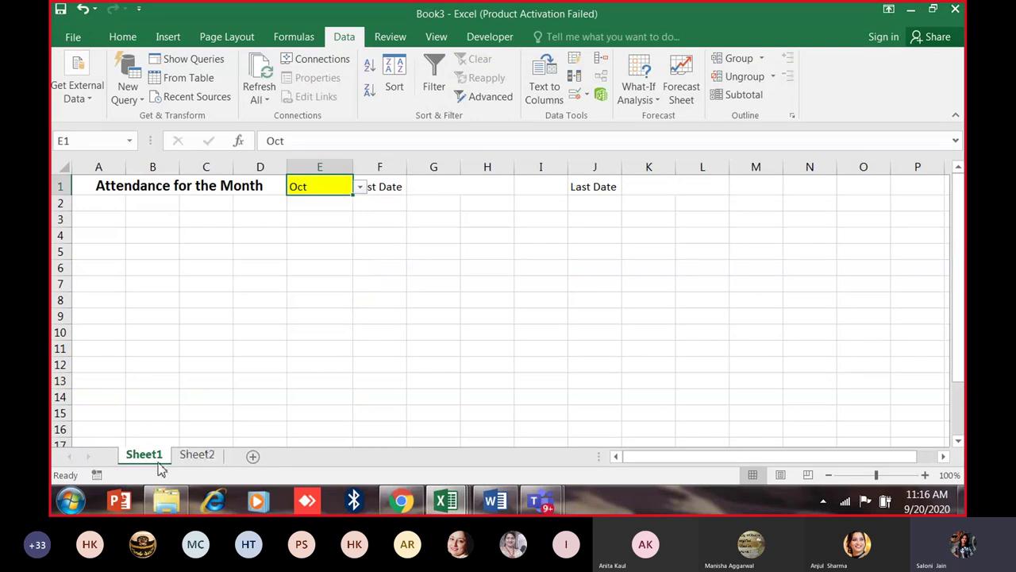
{"action": "left_click", "coordinate": [207, 455]}
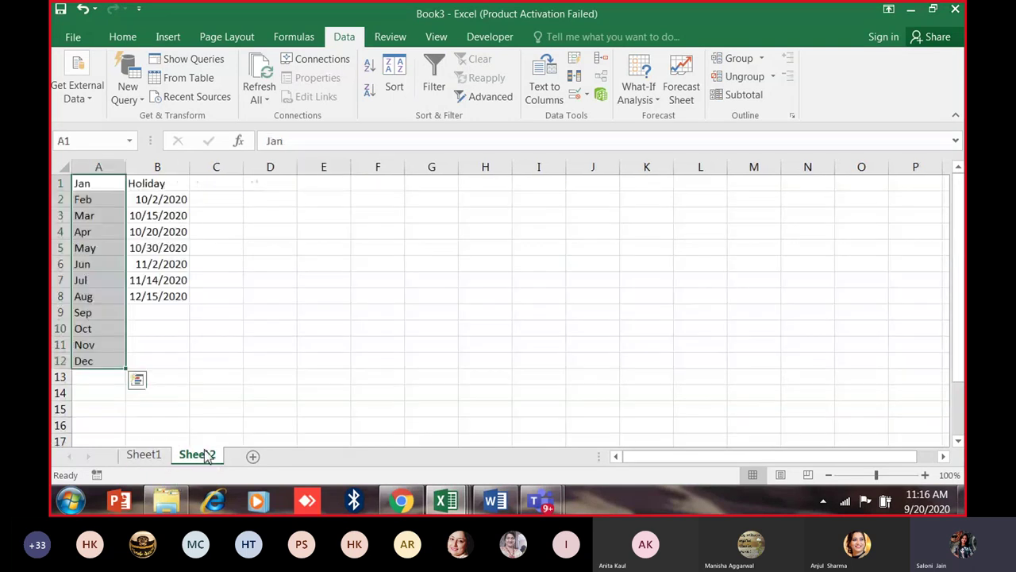
{"action": "left_click", "coordinate": [144, 454]}
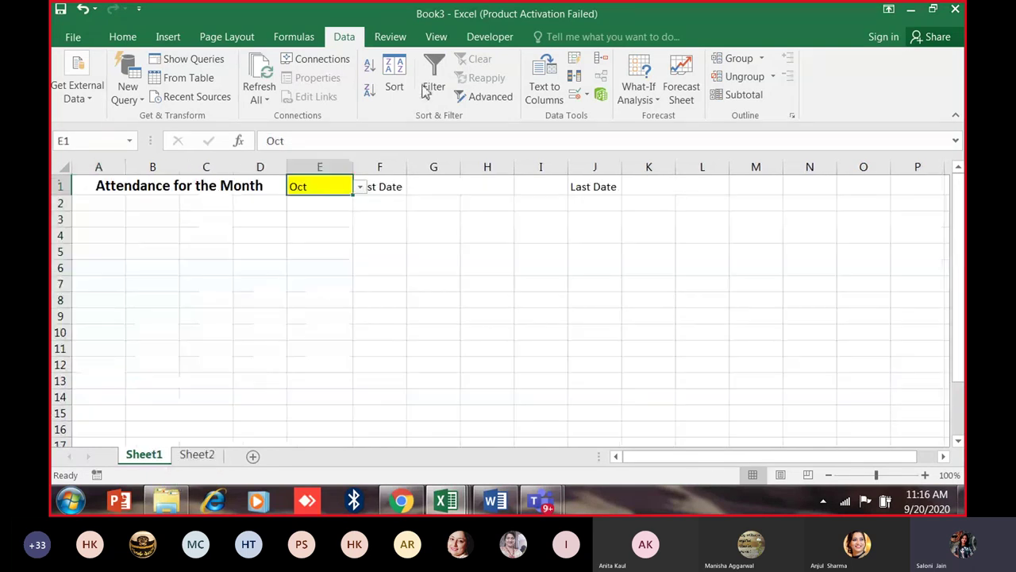
{"action": "left_click", "coordinate": [577, 95]}
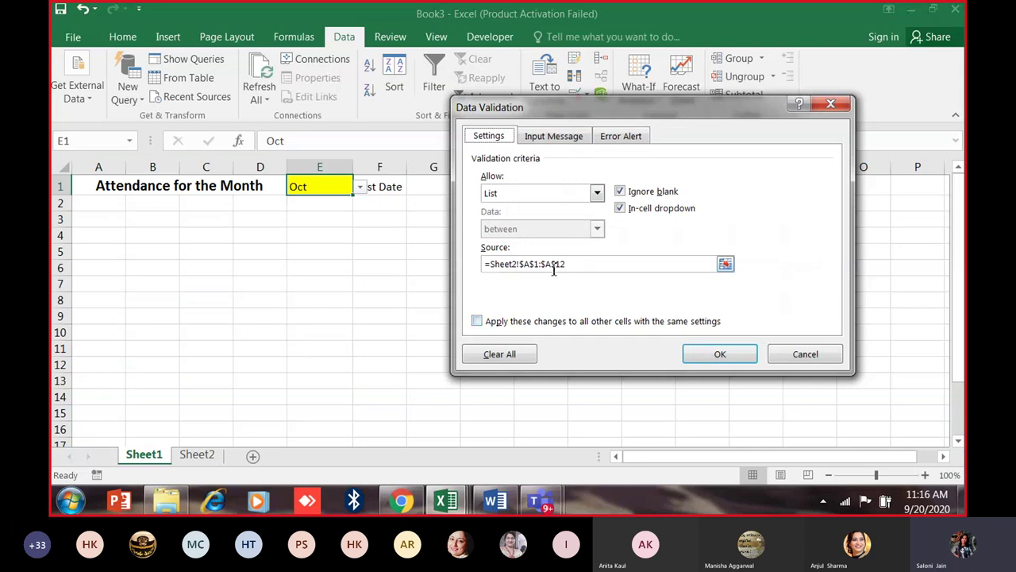
{"action": "key", "text": "Return"}
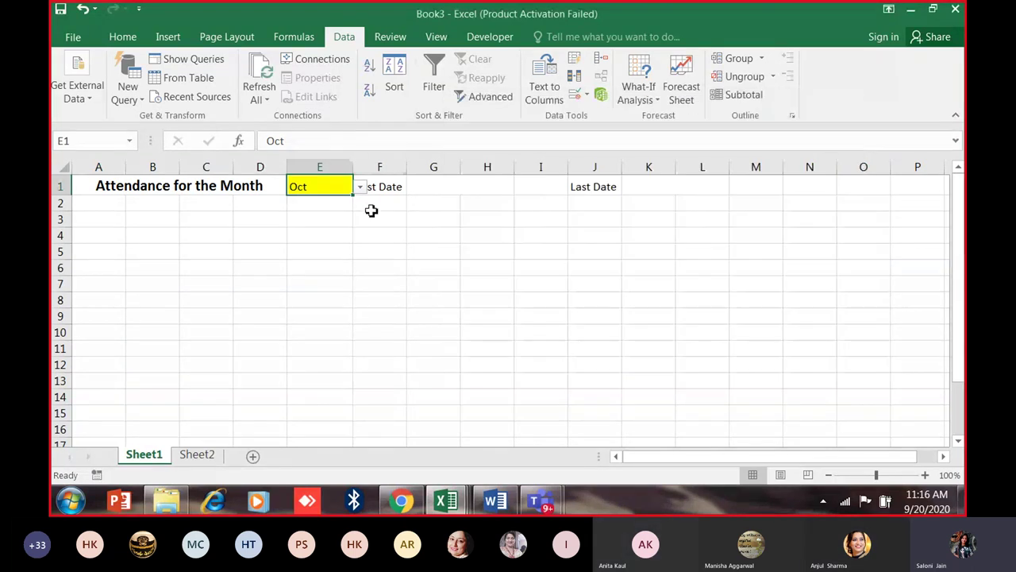
Enter =DATEVALUE("1") in the merged cell G1 beside the First Date label.
{"action": "left_click", "coordinate": [383, 188]}
{"action": "left_click", "coordinate": [446, 194]}
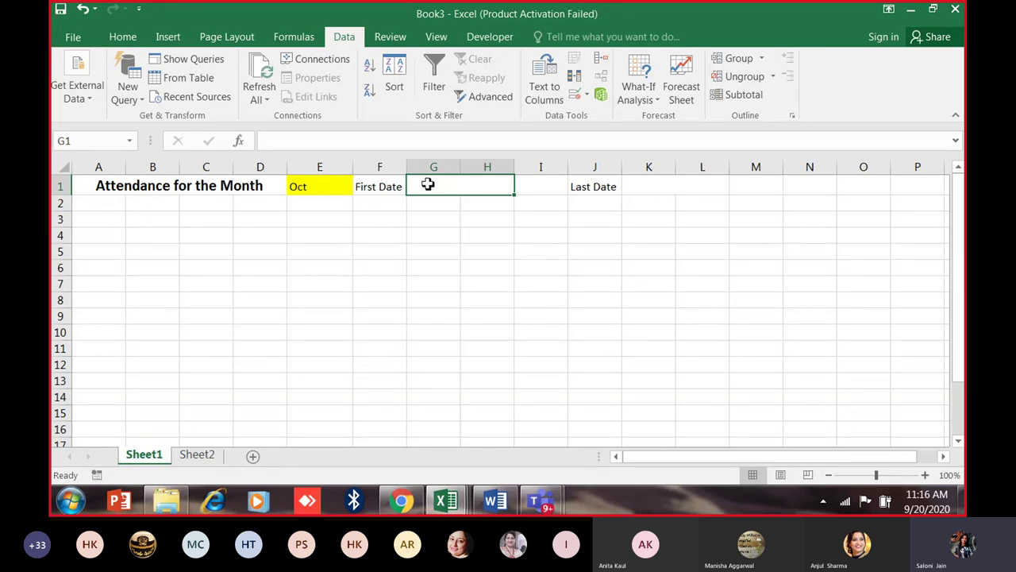
{"action": "type", "text": "=date"}
{"action": "key", "text": "BackSpace"}
{"action": "key", "text": "BackSpace"}
{"action": "key", "text": "BackSpace"}
{"action": "key", "text": "BackSpace"}
{"action": "type", "text": "DATEVALUE"}
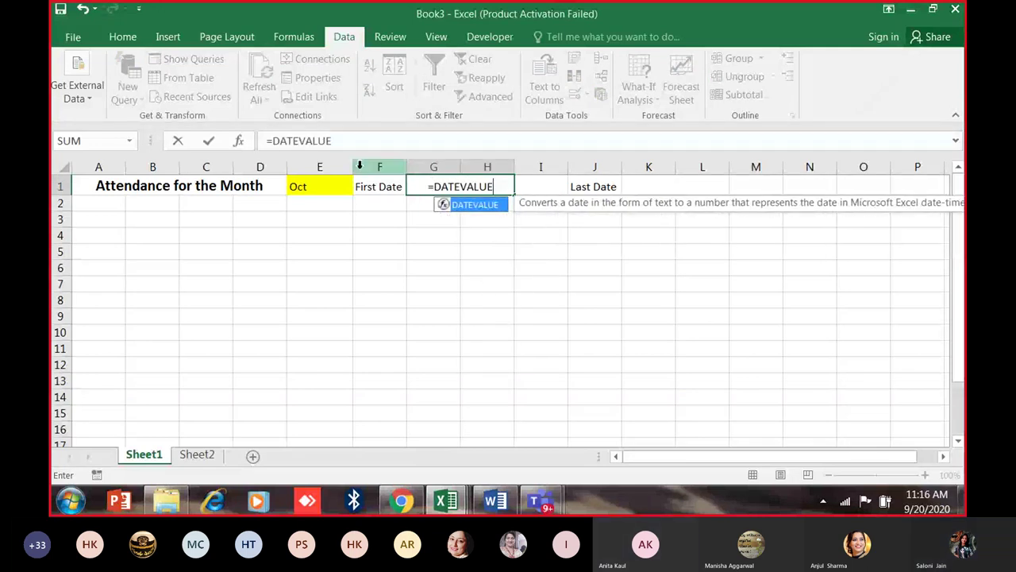
{"action": "type", "text": "(\"1\""}
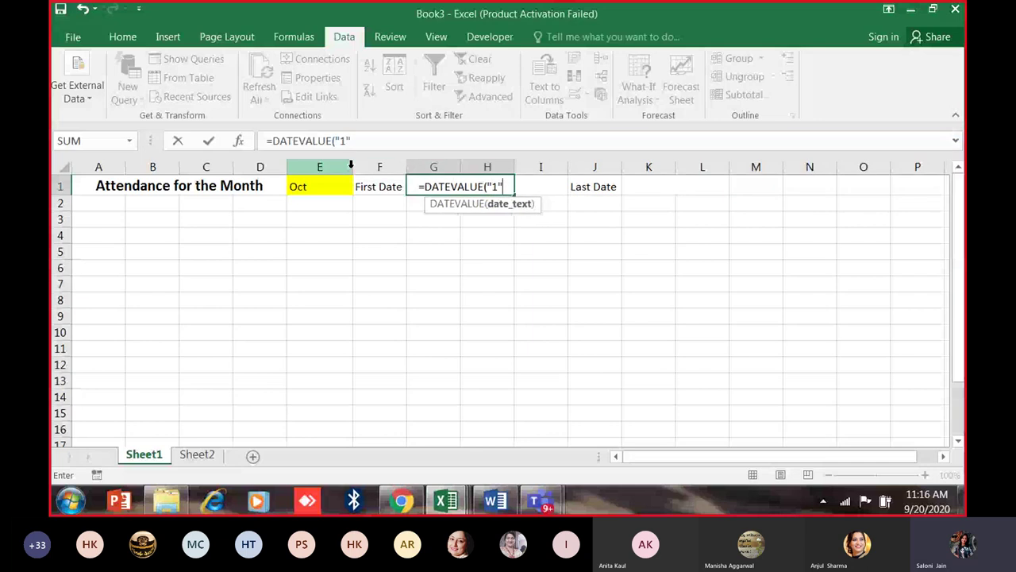
{"action": "left_click", "coordinate": [313, 187]}
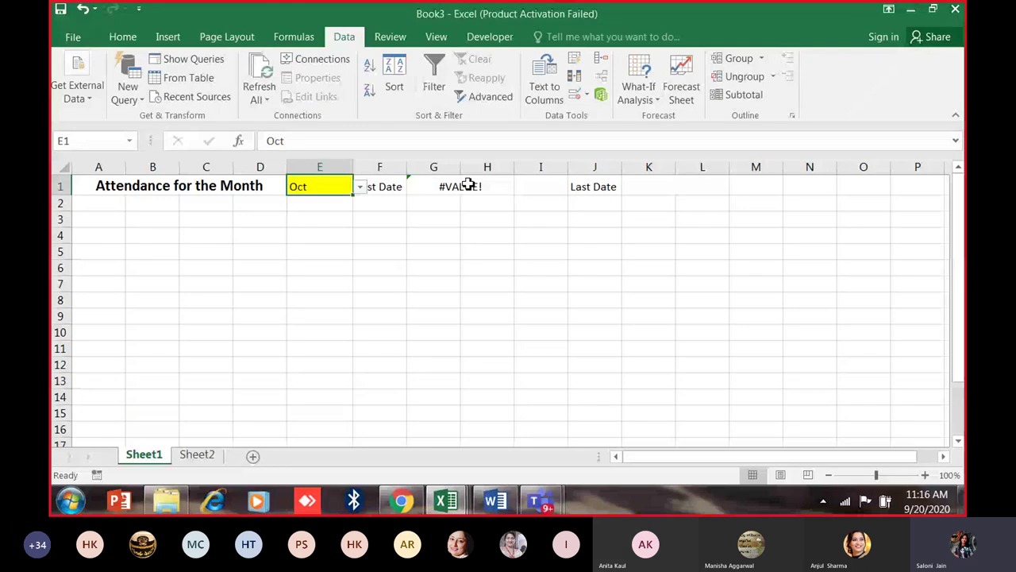
Extend the first date formula in G1 to =DATEVALUE("1" &E1) so it uses the selected month.
{"action": "left_click", "coordinate": [454, 184]}
{"action": "left_click", "coordinate": [344, 140]}
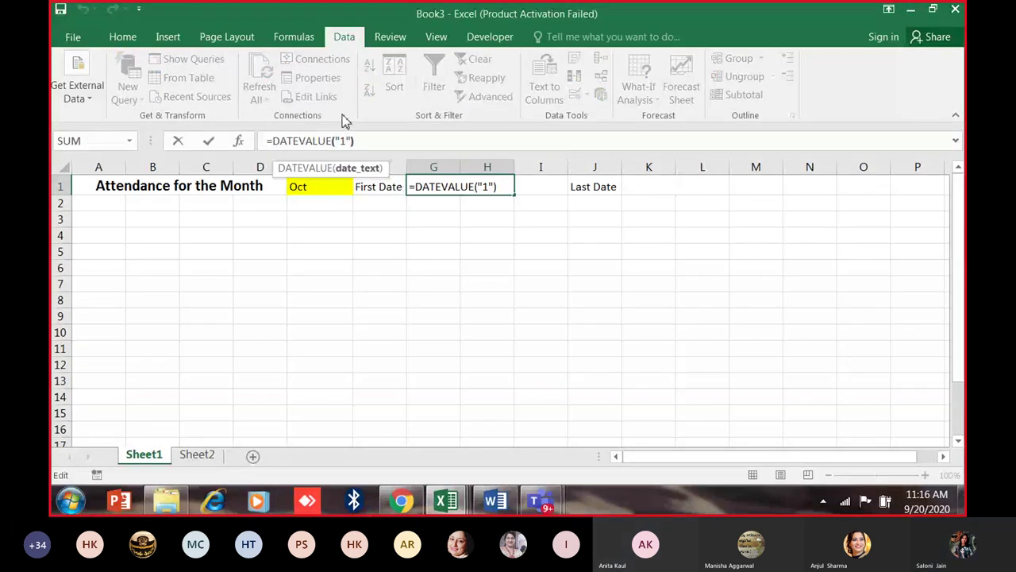
{"action": "key", "text": "BackSpace"}
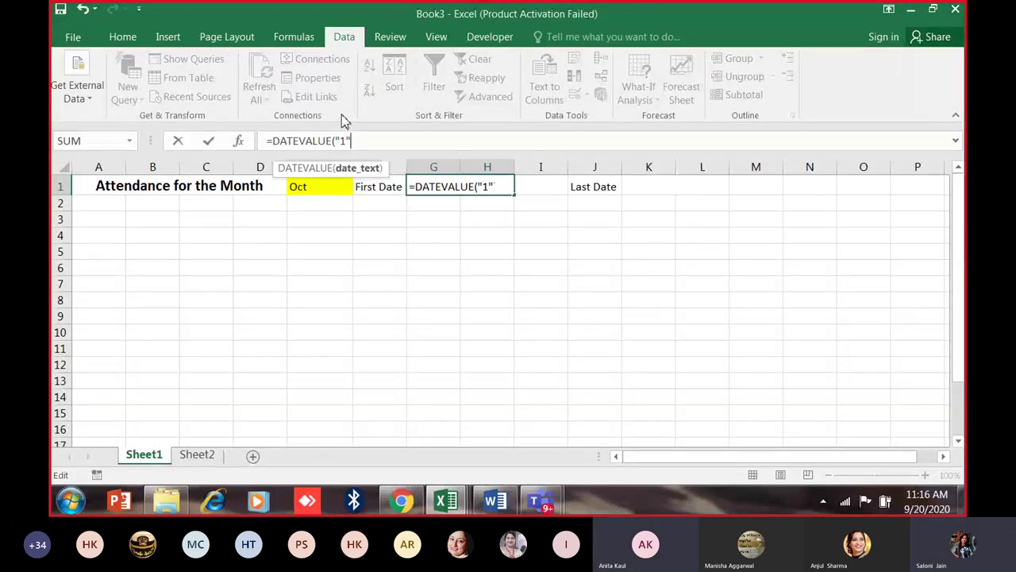
{"action": "type", "text": "&"}
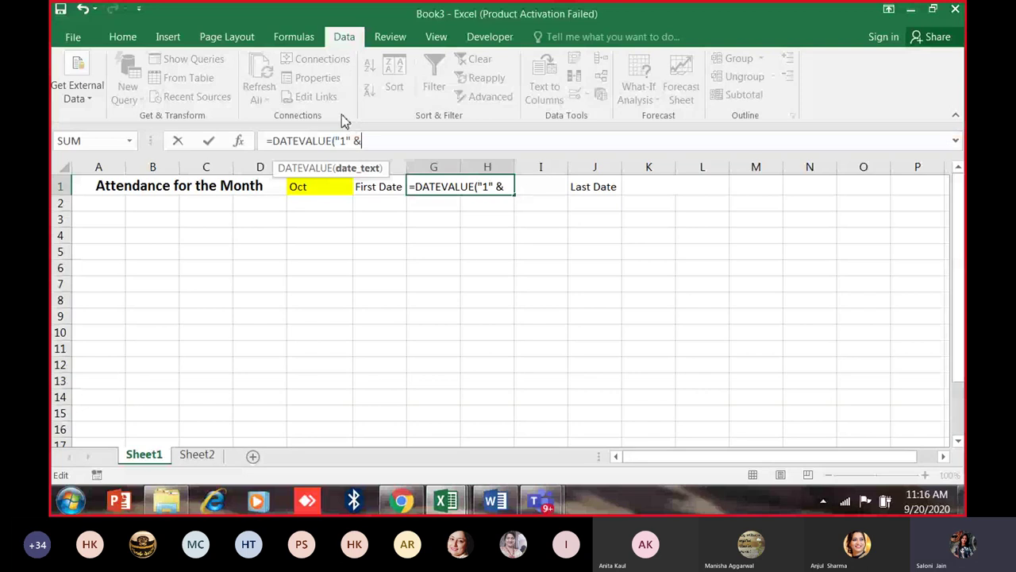
{"action": "left_click", "coordinate": [325, 189]}
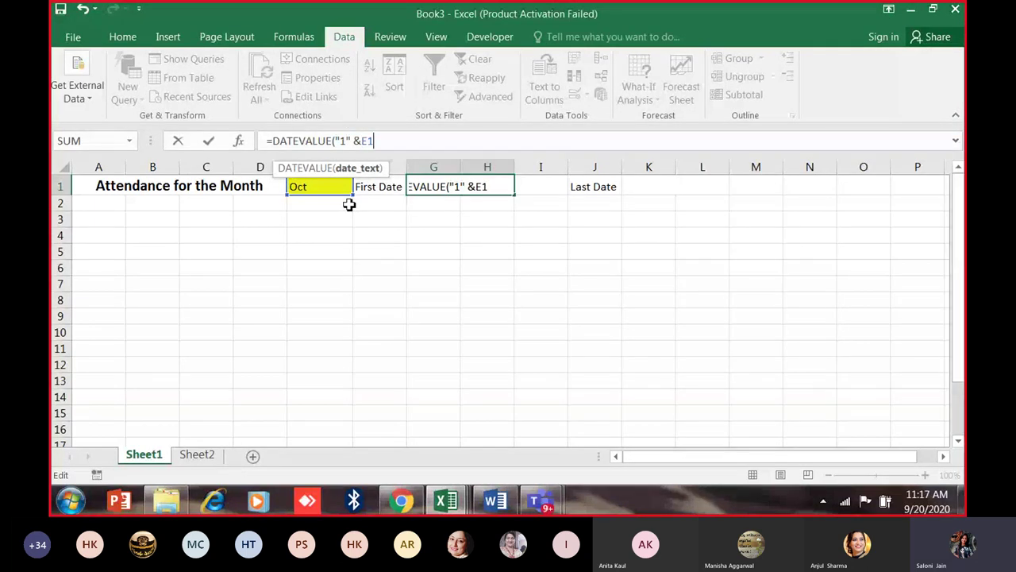
{"action": "type", "text": ")"}
{"action": "key", "text": "Return"}
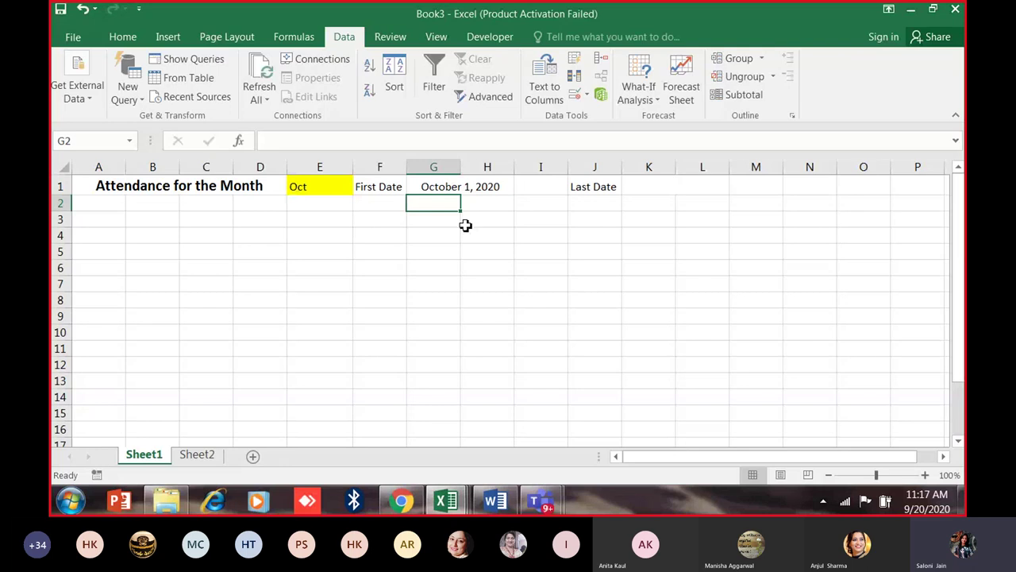
Examine the DATEVALUE formula in G1, its "1" and E1 parts, and the resulting first date at a larger zoom.
{"action": "key", "text": "Up"}
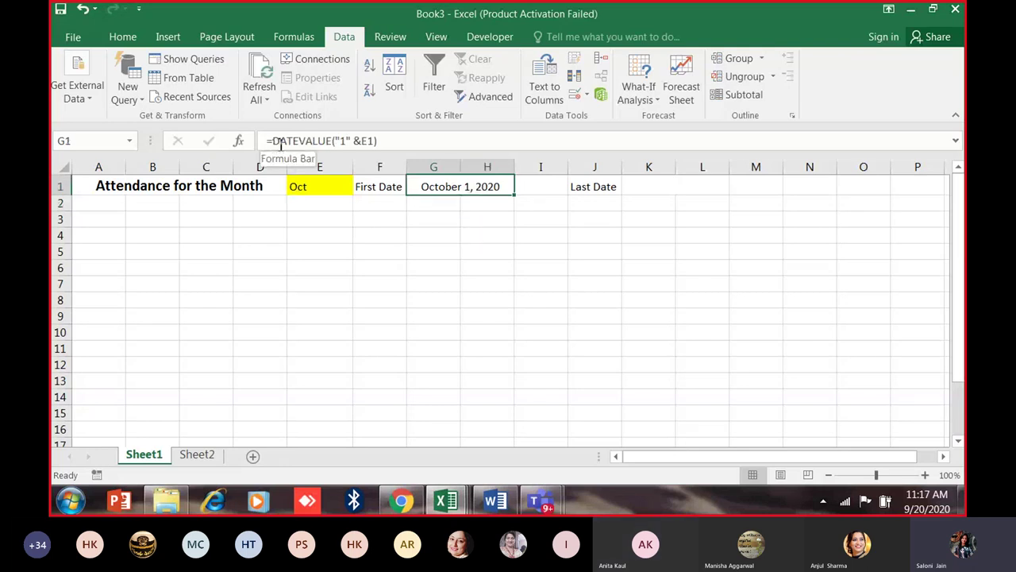
{"action": "double_click", "coordinate": [345, 144]}
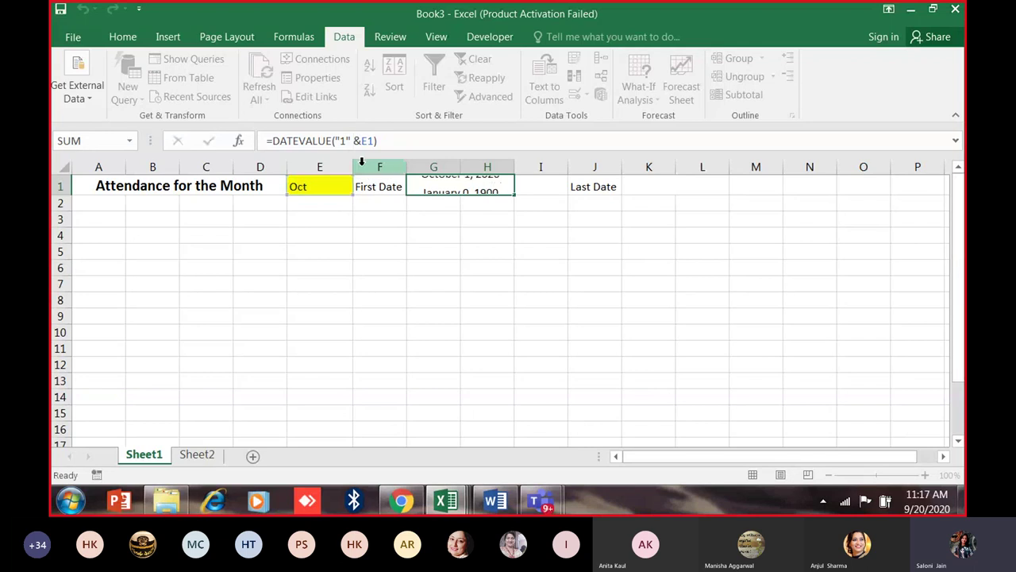
{"action": "key", "text": "Return"}
{"action": "left_click", "coordinate": [477, 183]}
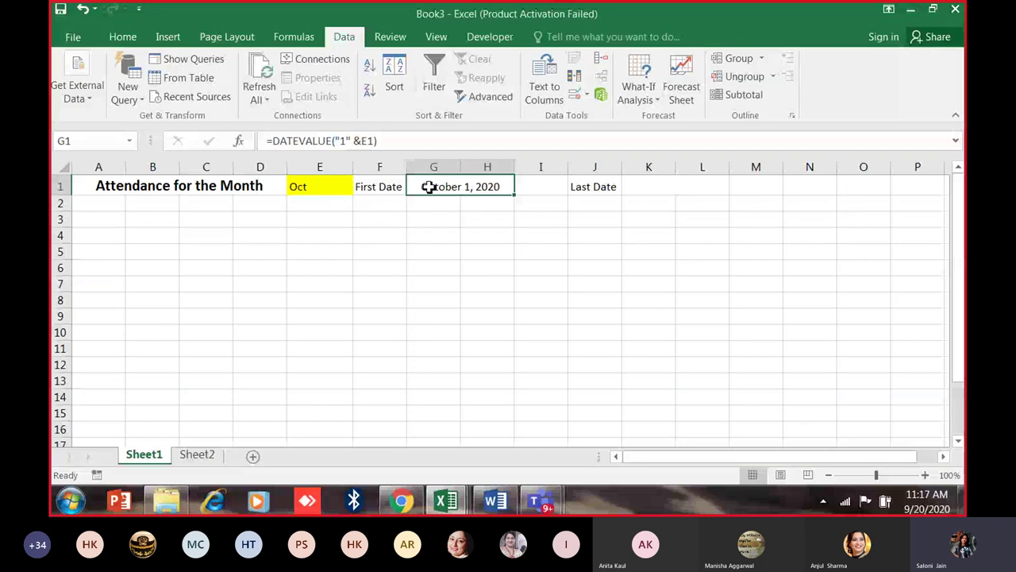
{"action": "scroll", "coordinate": [431, 185], "scroll_direction": "up", "scroll_amount": 4}
{"action": "double_click", "coordinate": [498, 203]}
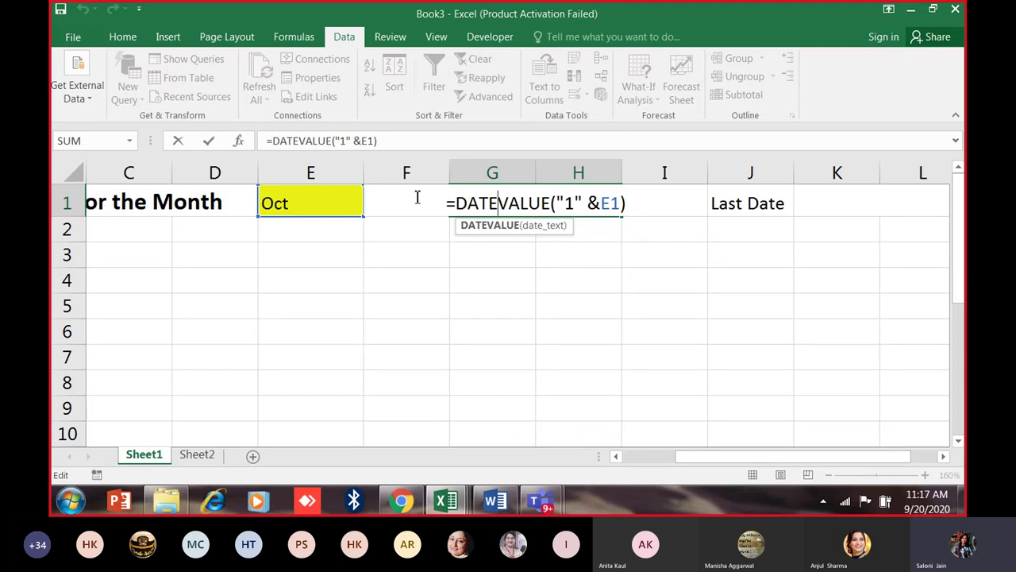
{"action": "key", "text": "Return"}
{"action": "left_click", "coordinate": [562, 204]}
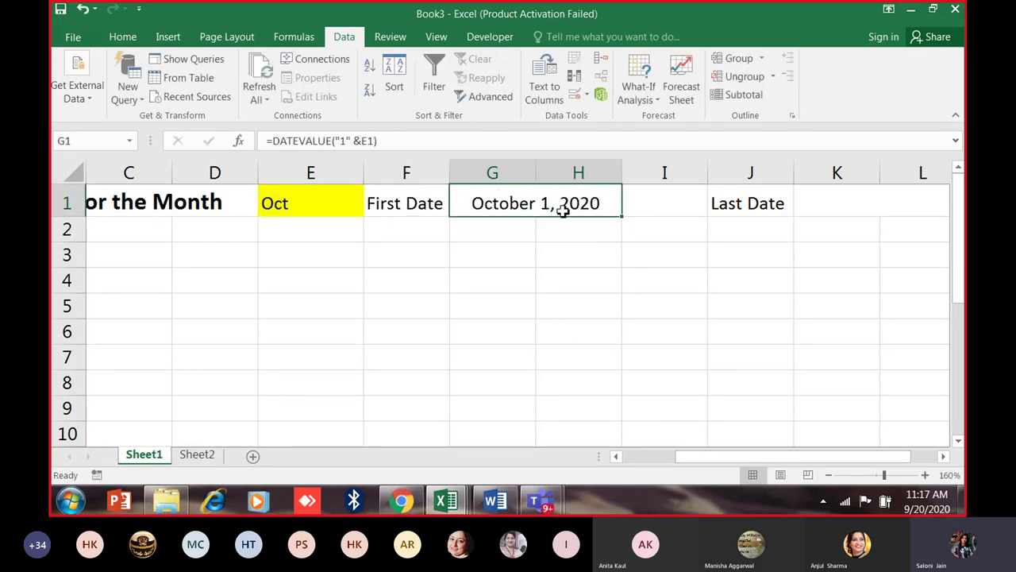
Enter =EOMONTH(G1,0) in the merged cell K1 beside the Last Date label.
{"action": "left_click_drag", "start_coordinate": [691, 459], "coordinate": [740, 461]}
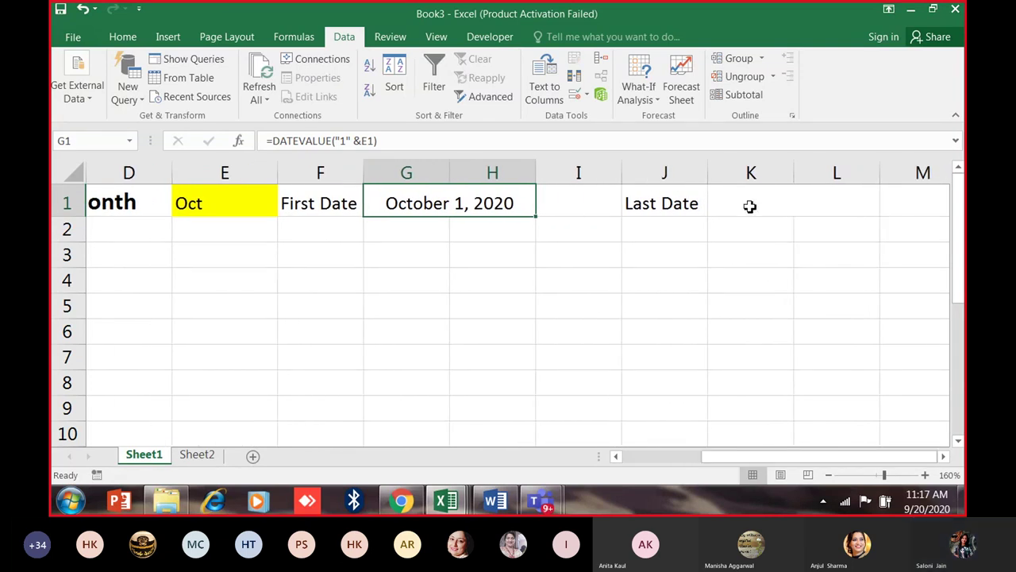
{"action": "left_click", "coordinate": [751, 213]}
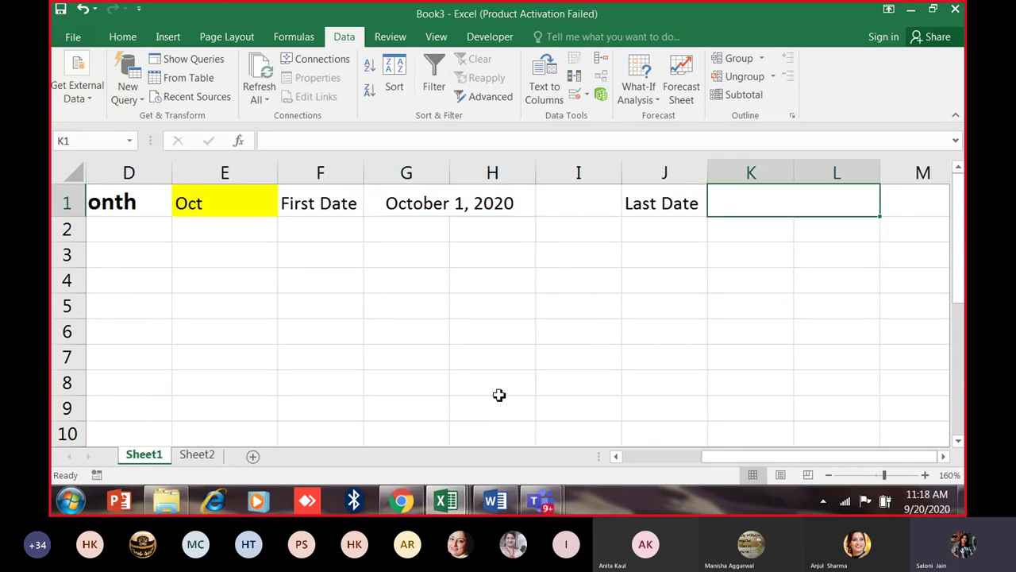
{"action": "type", "text": "=eo"}
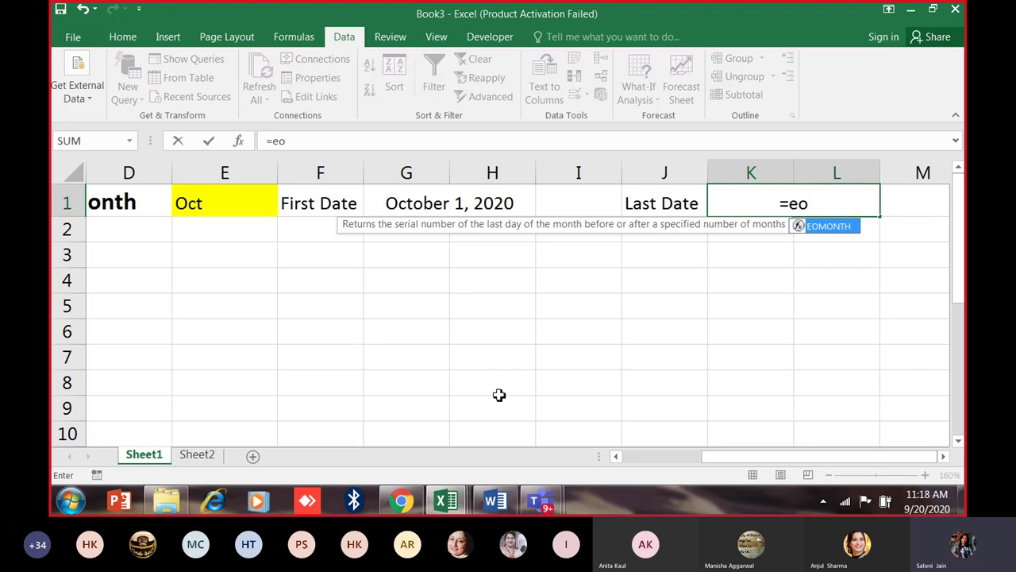
{"action": "key", "text": "BackSpace"}
{"action": "key", "text": "BackSpace"}
{"action": "type", "text": "e"}
{"action": "key", "text": "BackSpace"}
{"action": "type", "text": "EOMON"}
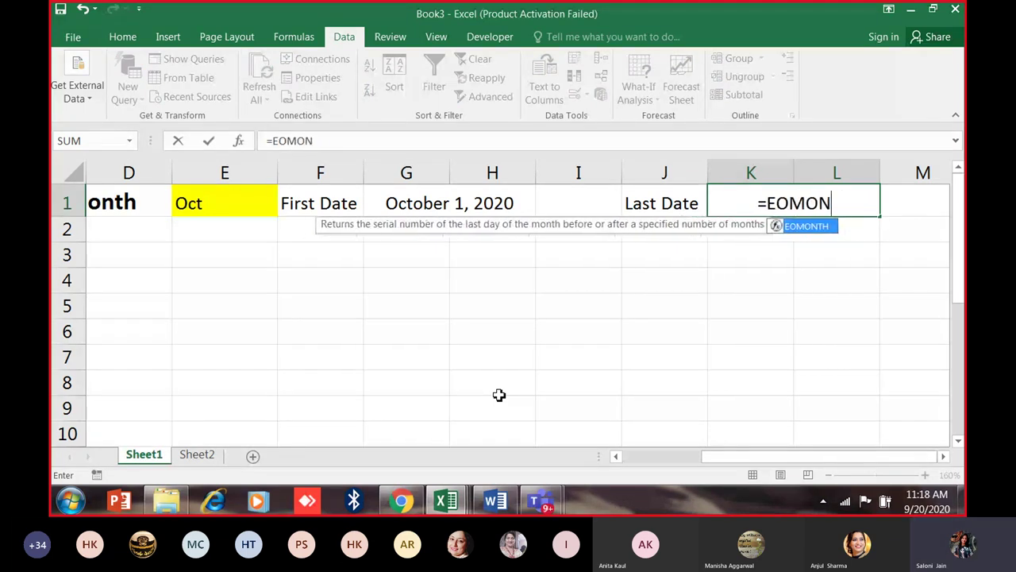
{"action": "type", "text": "TH("}
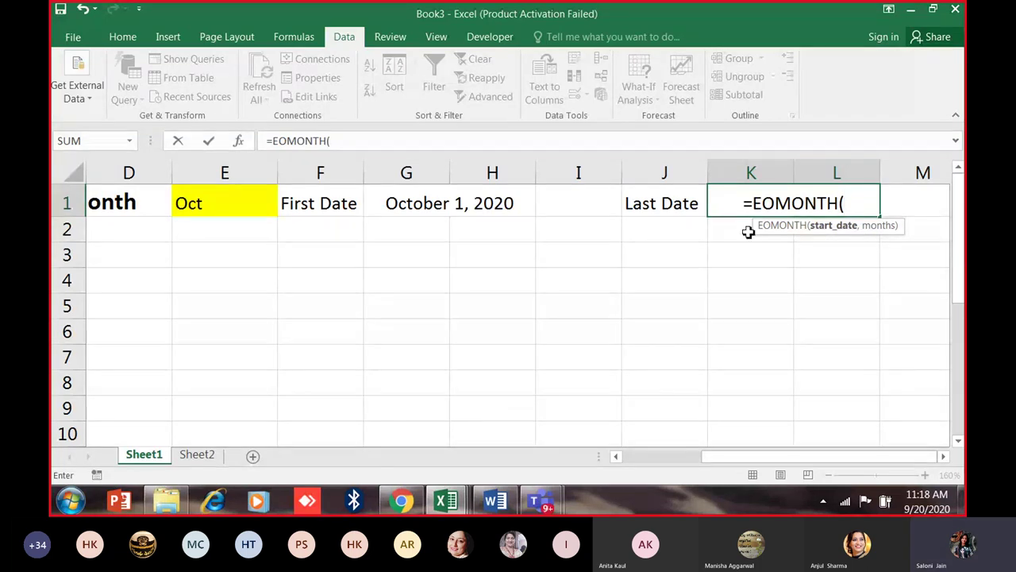
{"action": "left_click", "coordinate": [461, 205]}
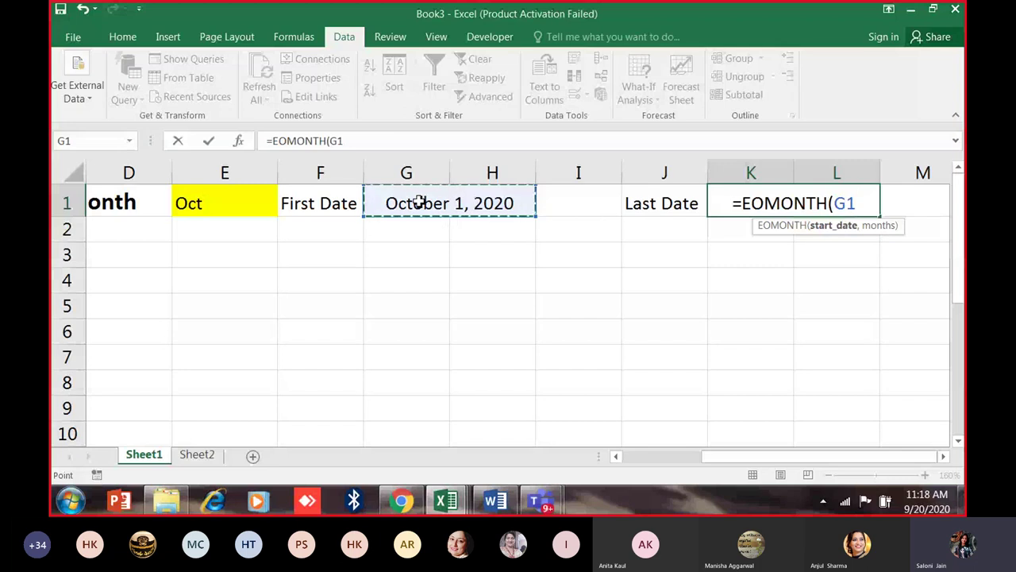
{"action": "type", "text": ",0"}
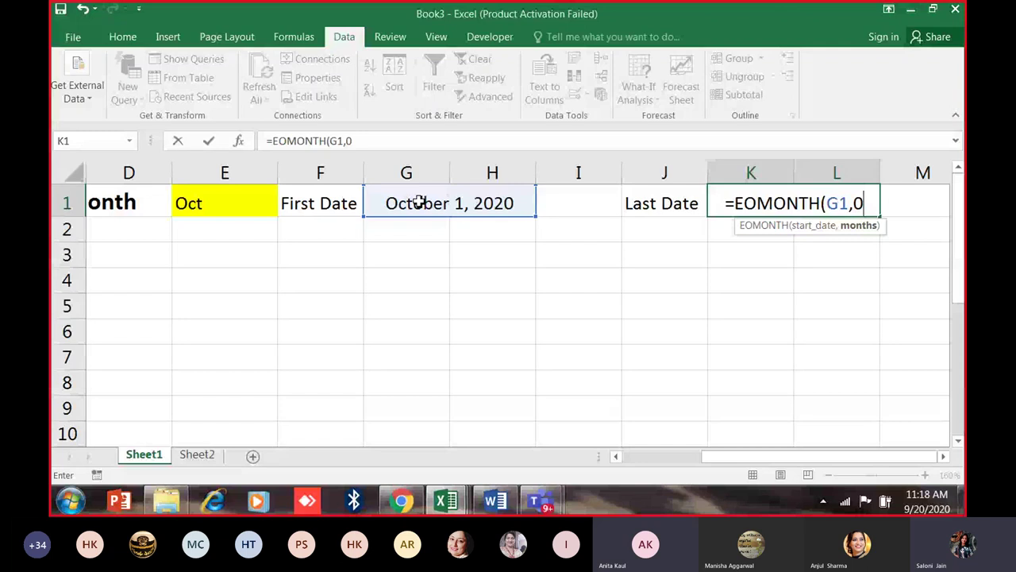
{"action": "type", "text": ")"}
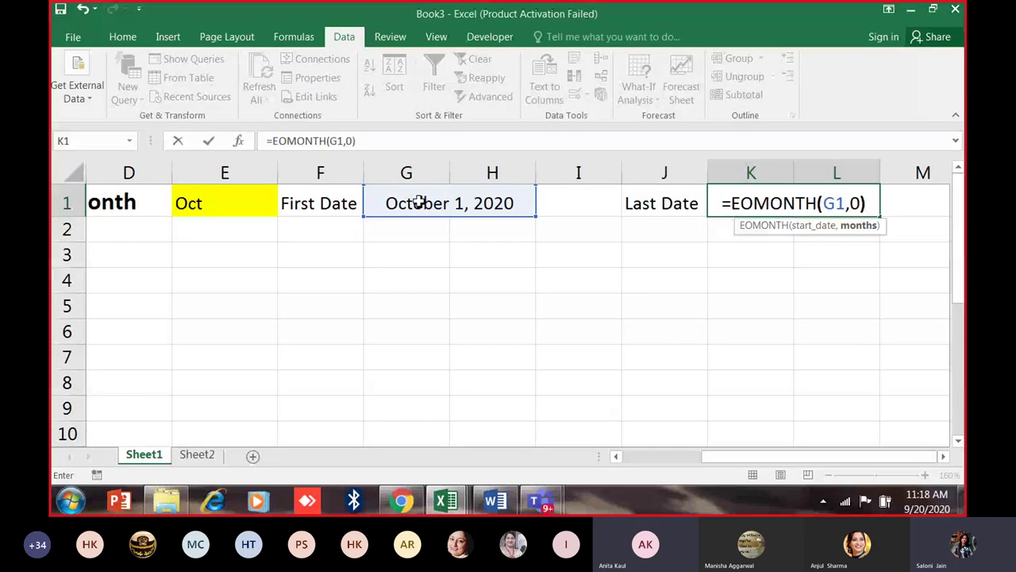
{"action": "key", "text": "Return"}
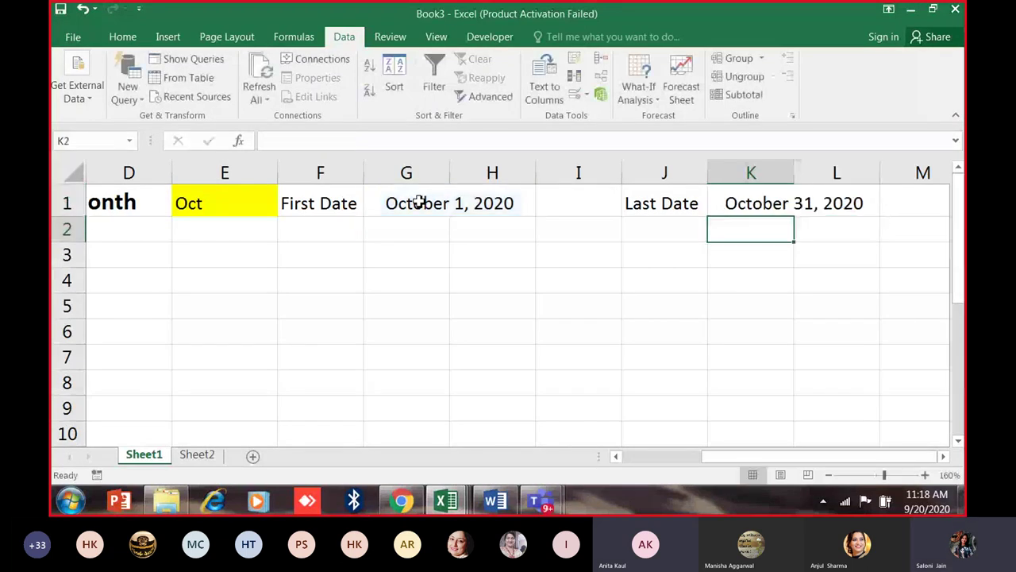
{"action": "double_click", "coordinate": [746, 207]}
{"action": "key", "text": "Escape"}
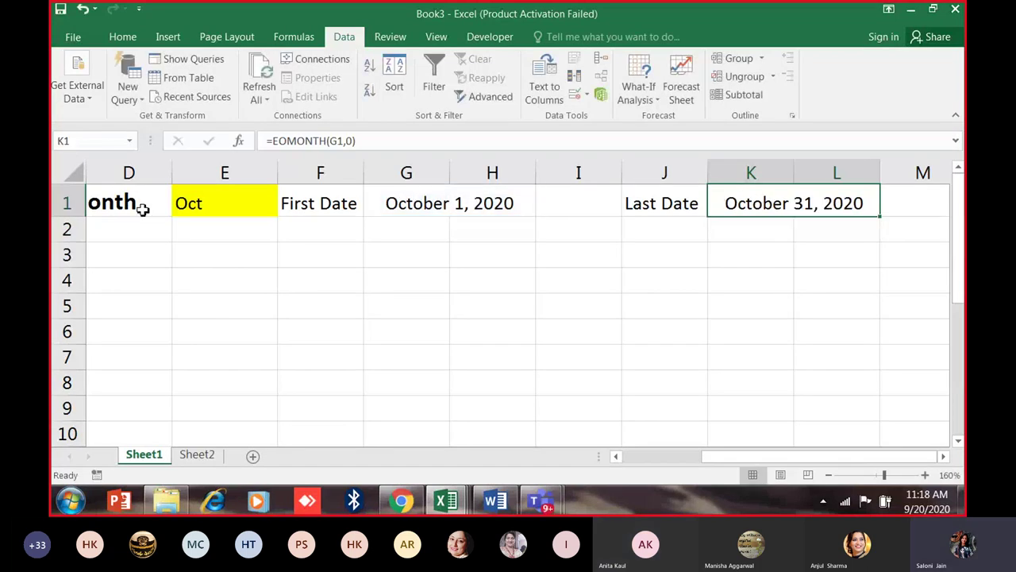
Test the first and last date formulas by switching E1's month through Nov, Sep, Dec, Jun and Oct.
{"action": "left_click", "coordinate": [215, 205]}
{"action": "left_click", "coordinate": [283, 206]}
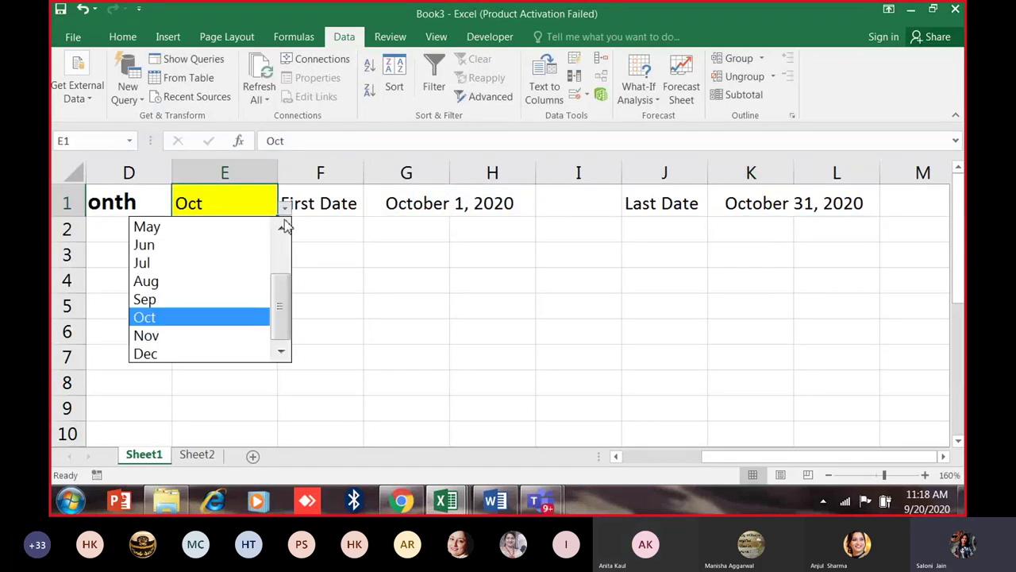
{"action": "left_click", "coordinate": [182, 300]}
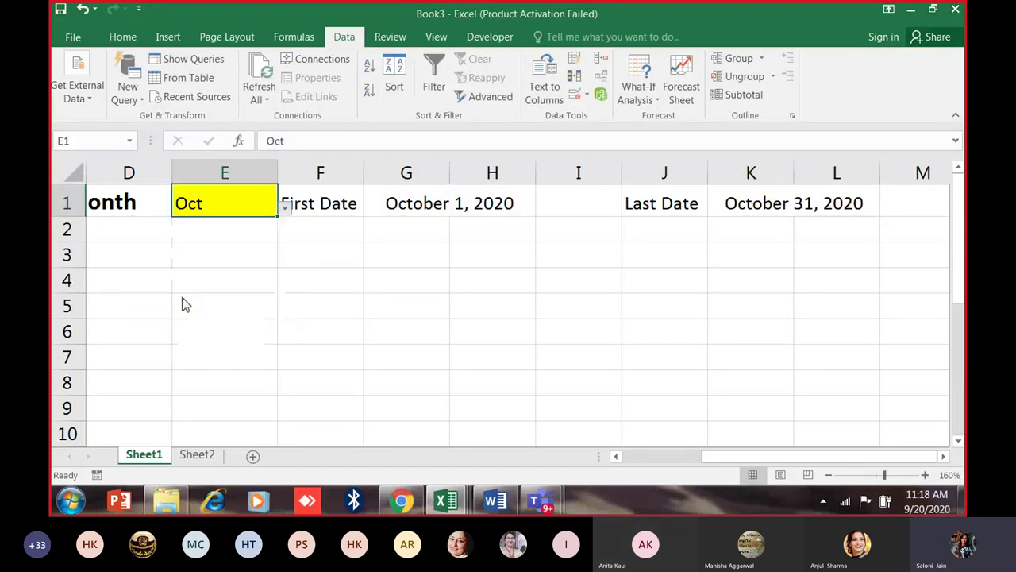
{"action": "left_click", "coordinate": [283, 206]}
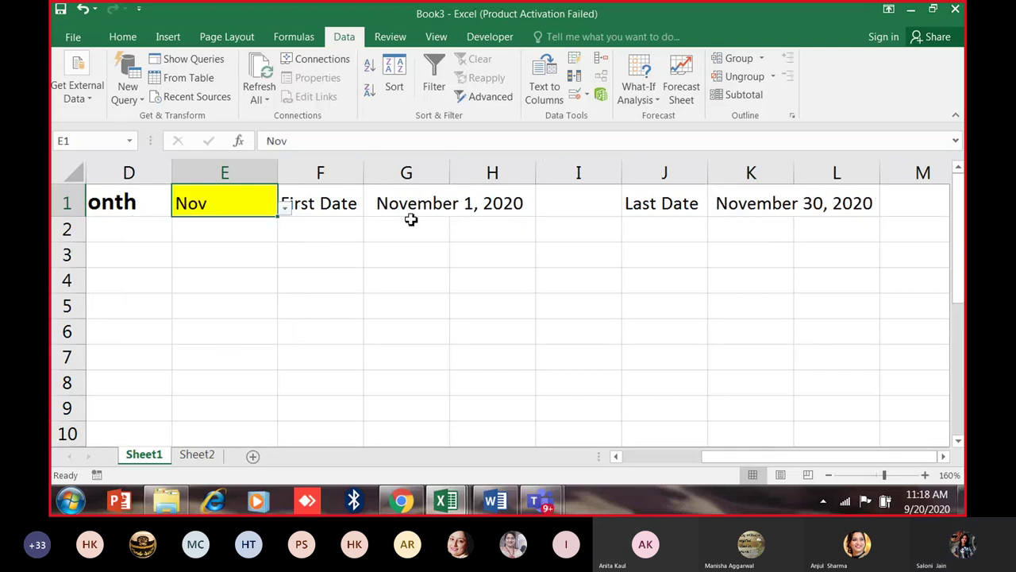
{"action": "left_click", "coordinate": [285, 208]}
{"action": "left_click", "coordinate": [190, 301]}
{"action": "left_click", "coordinate": [284, 213]}
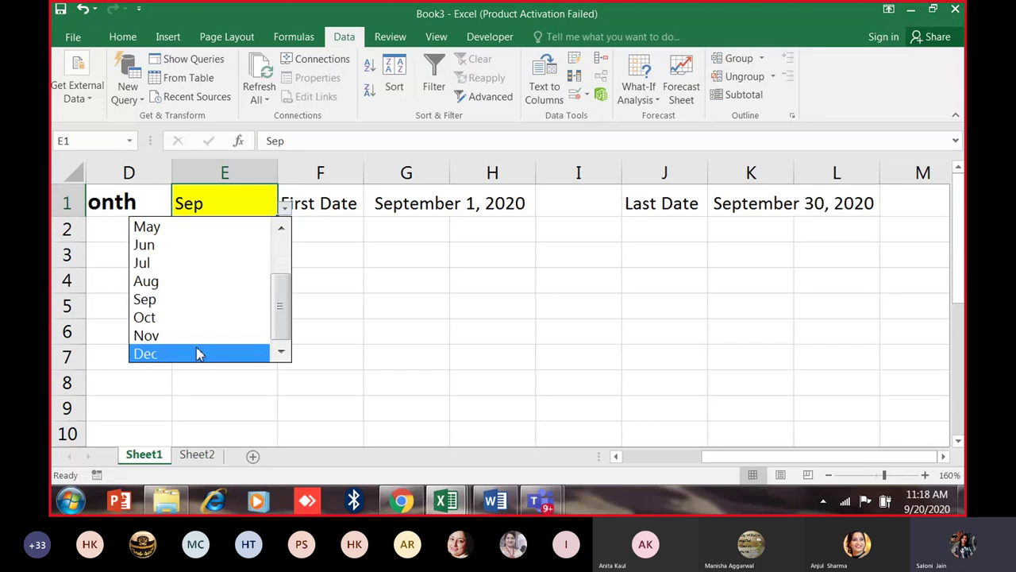
{"action": "left_click", "coordinate": [196, 353]}
{"action": "left_click", "coordinate": [286, 220]}
{"action": "left_click", "coordinate": [199, 246]}
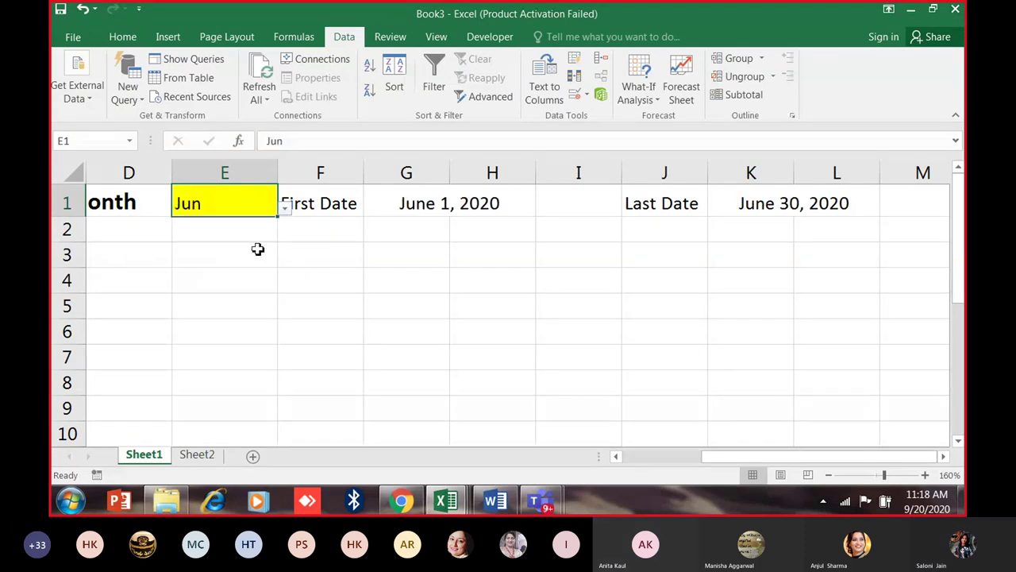
{"action": "left_click", "coordinate": [284, 210]}
{"action": "left_click", "coordinate": [215, 317]}
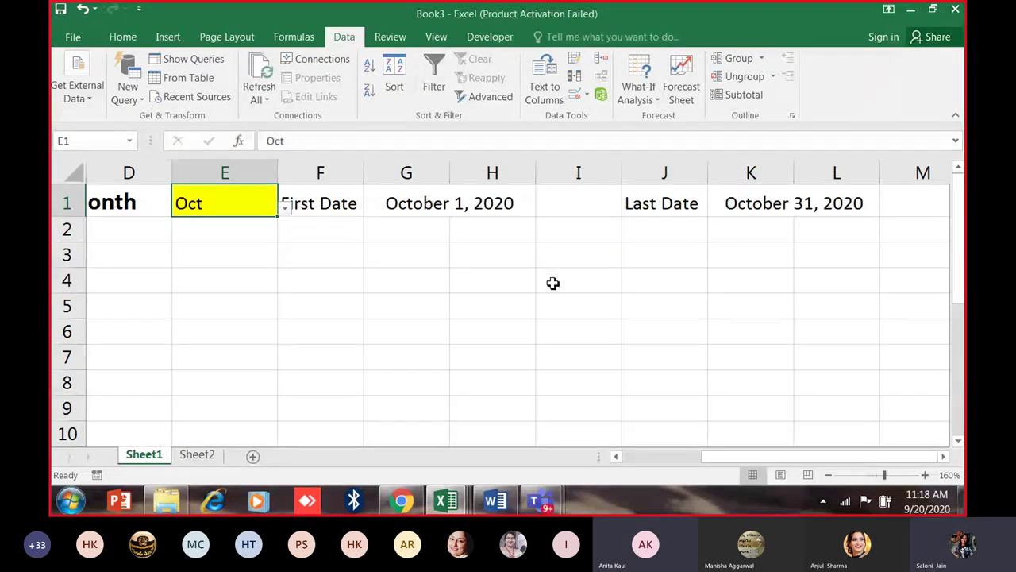
Set E1's month to Sep and check the first and last date formulas in G1 and K1.
{"action": "scroll", "coordinate": [531, 293], "scroll_direction": "down", "scroll_amount": 2}
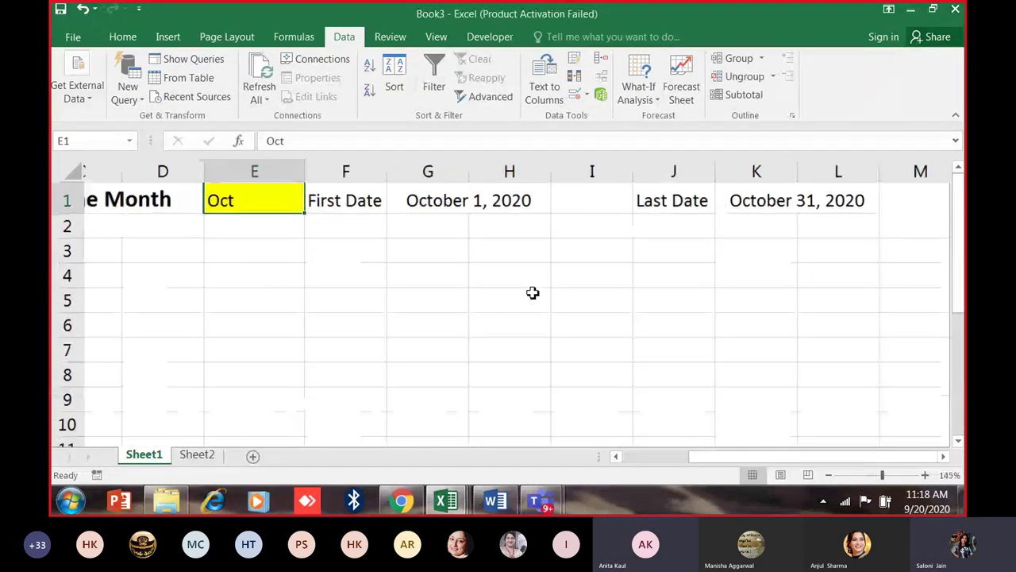
{"action": "left_click", "coordinate": [484, 298]}
{"action": "left_click_drag", "start_coordinate": [442, 168], "coordinate": [445, 168]}
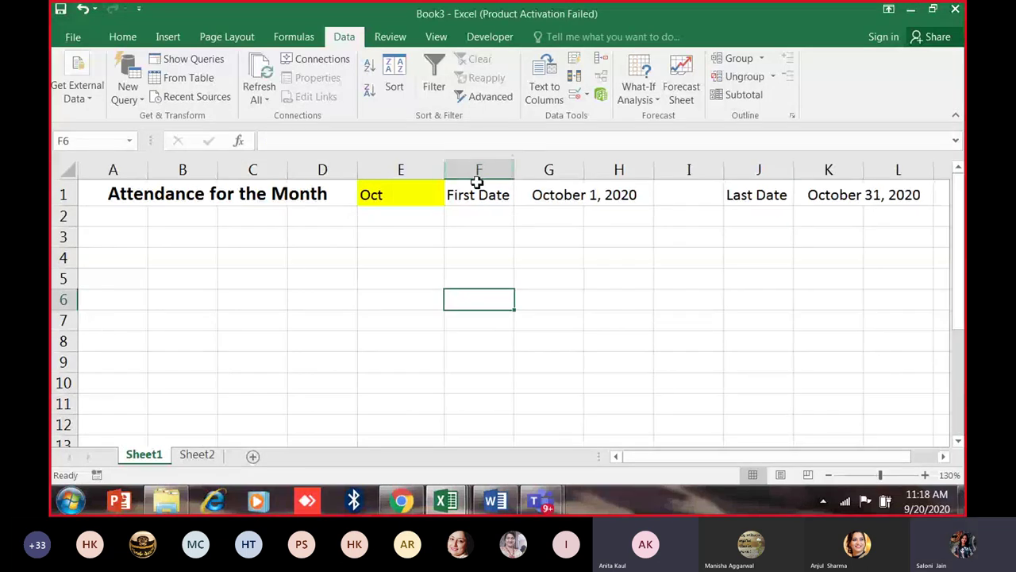
{"action": "left_click", "coordinate": [865, 195]}
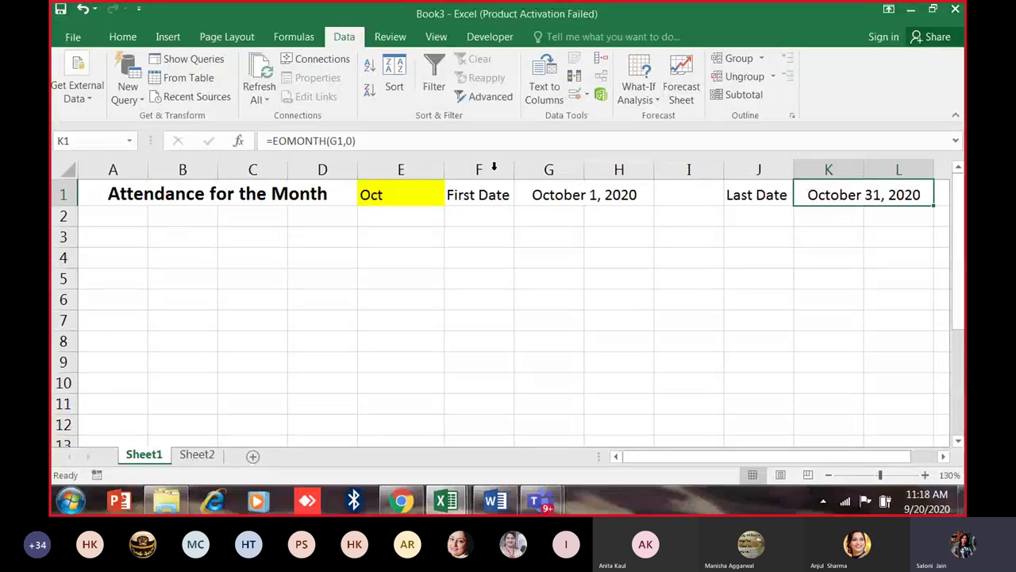
{"action": "left_click", "coordinate": [413, 194]}
{"action": "left_click", "coordinate": [451, 196]}
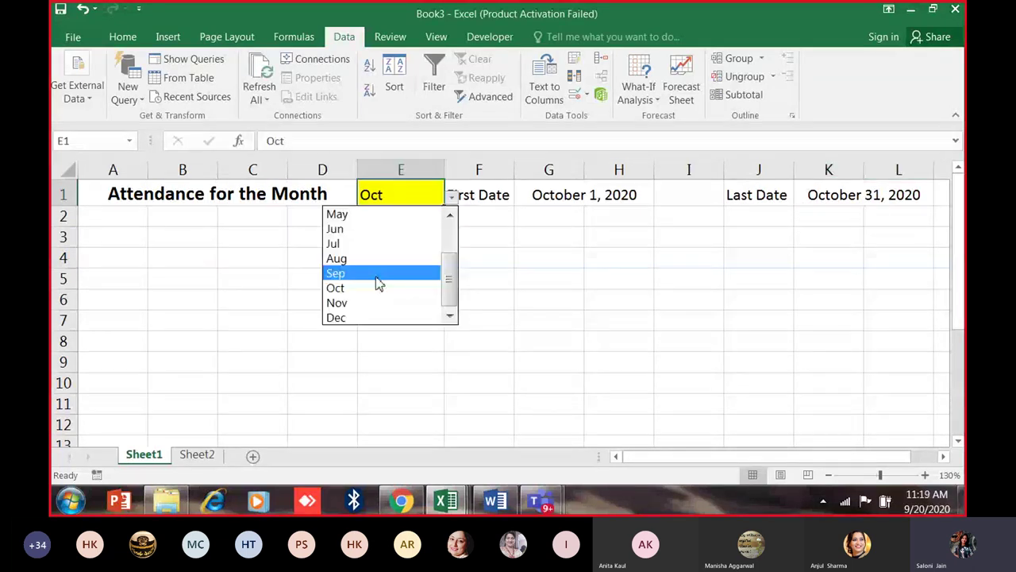
{"action": "left_click", "coordinate": [378, 278]}
{"action": "left_click", "coordinate": [644, 195]}
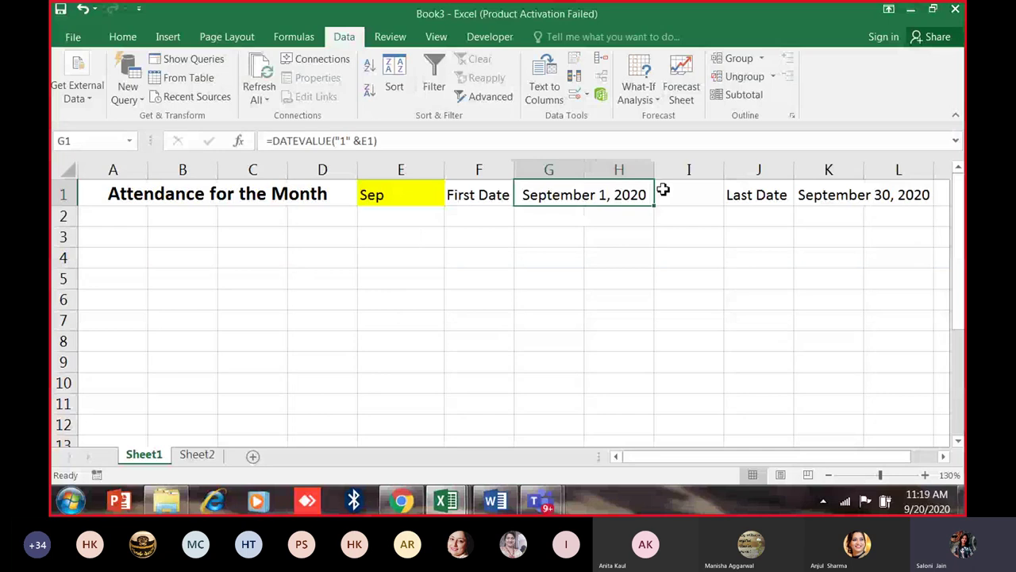
{"action": "left_click", "coordinate": [847, 195]}
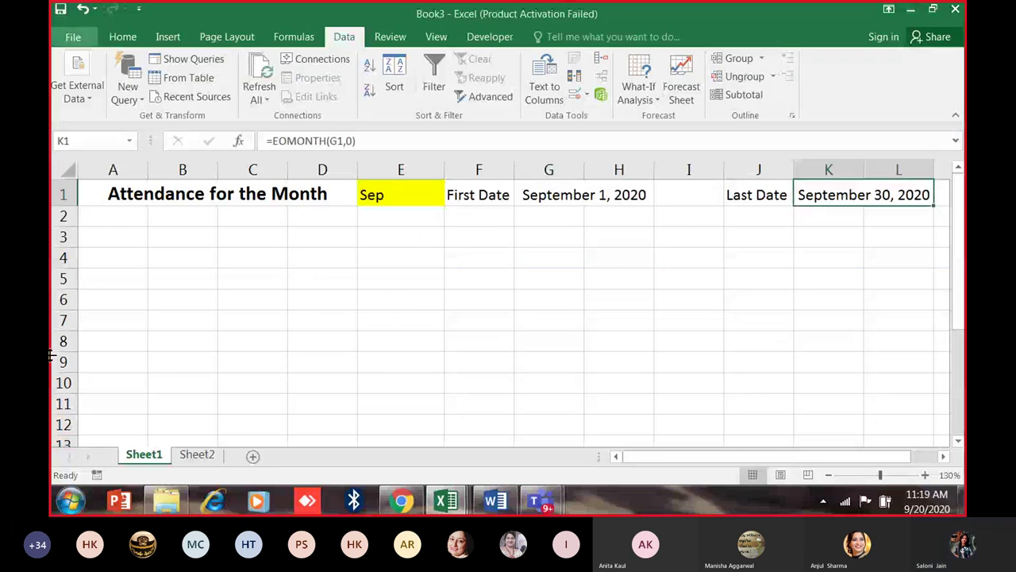
Enter the column headers Admno in A6 and Name in B6.
{"action": "left_click", "coordinate": [112, 306]}
{"action": "type", "text": "aDMNO"}
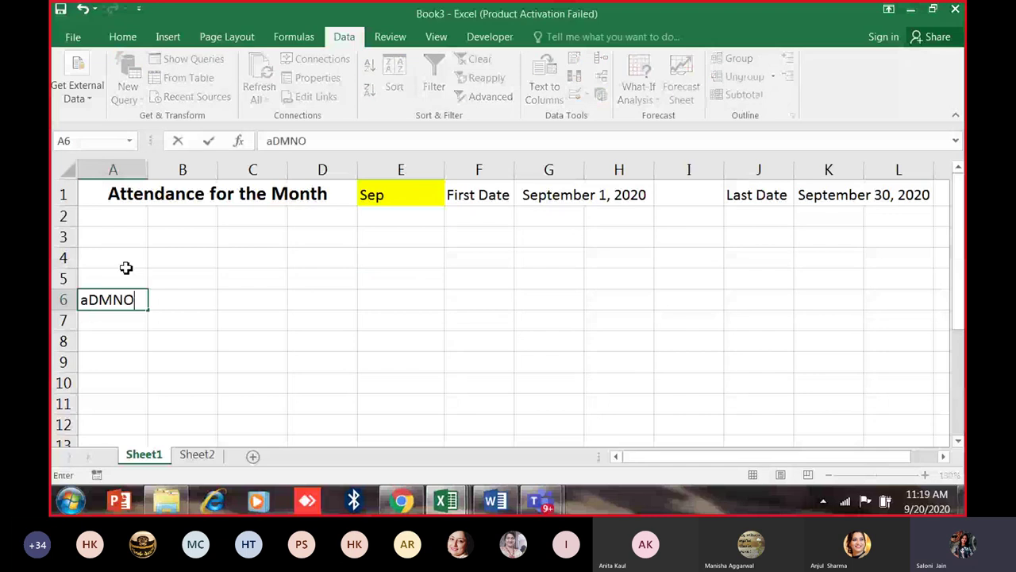
{"action": "key", "text": "Tab"}
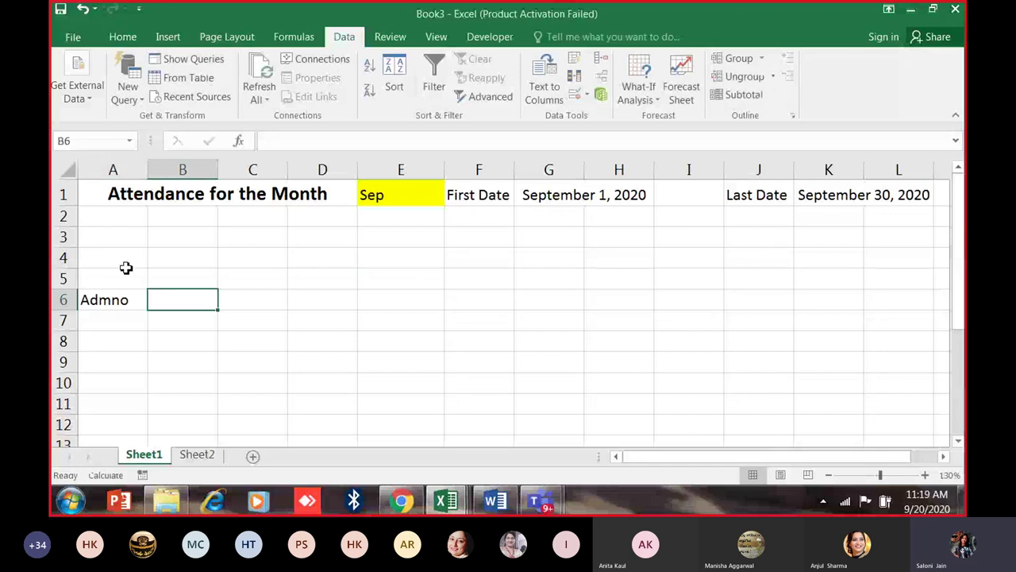
{"action": "type", "text": "Name"}
{"action": "key", "text": "Tab"}
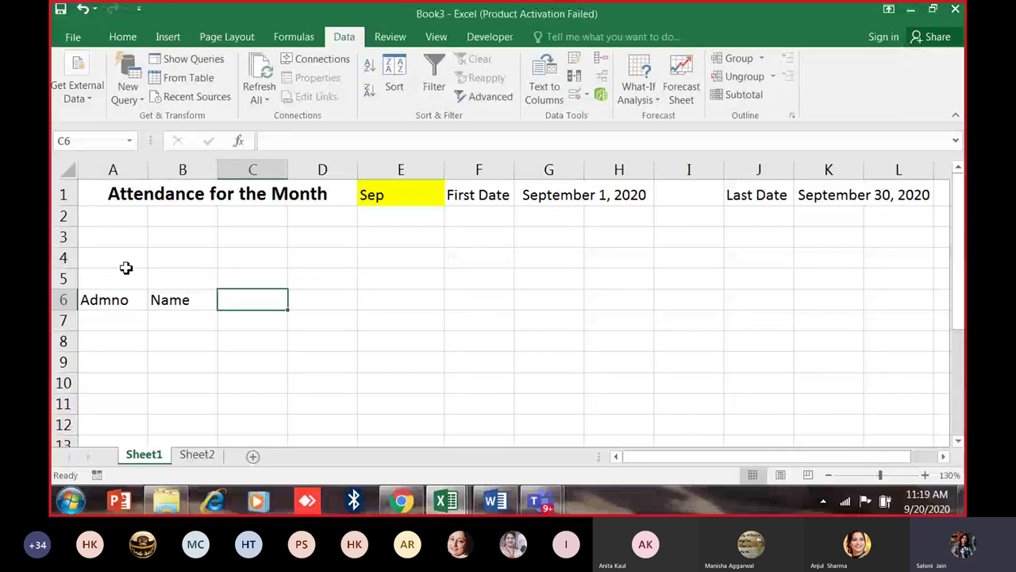
{"action": "key", "text": "Return"}
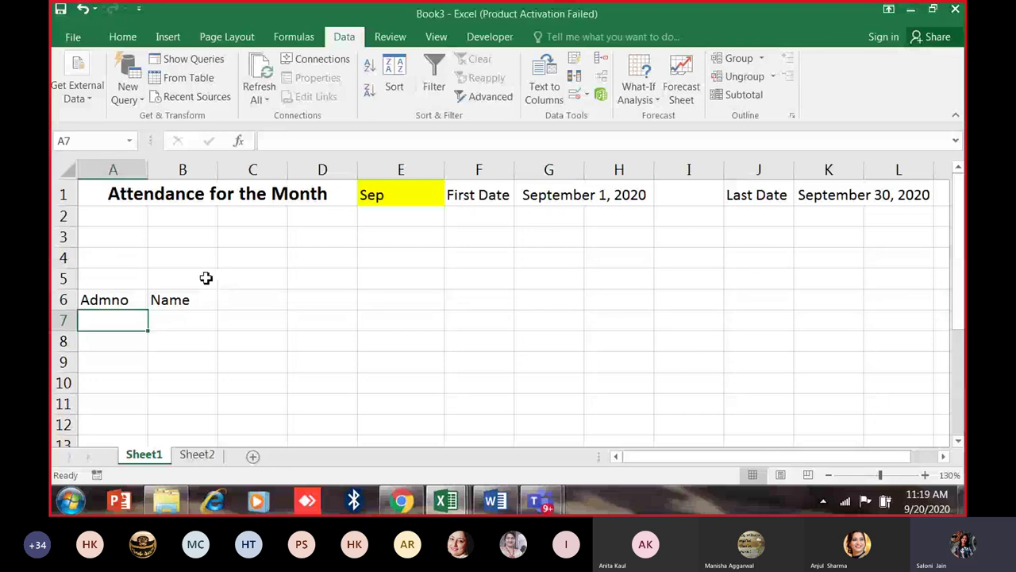
Enter 101 and 102 below the Admno header and fill the series down to 109 in A15.
{"action": "type", "text": "101"}
{"action": "key", "text": "Return"}
{"action": "type", "text": "10"}
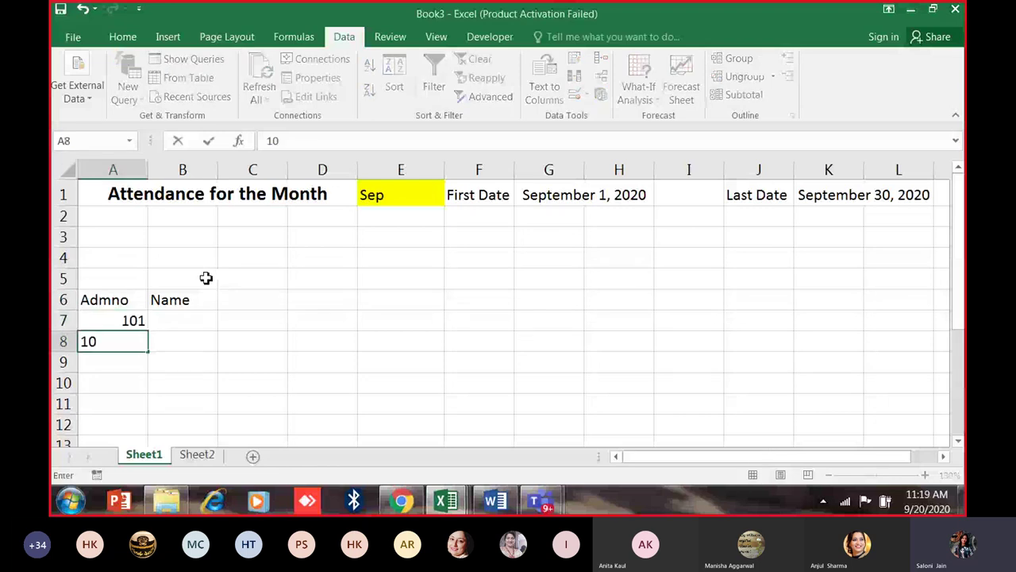
{"action": "type", "text": "2"}
{"action": "key", "text": "Return"}
{"action": "scroll", "coordinate": [70, 273], "scroll_direction": "down", "scroll_amount": 2}
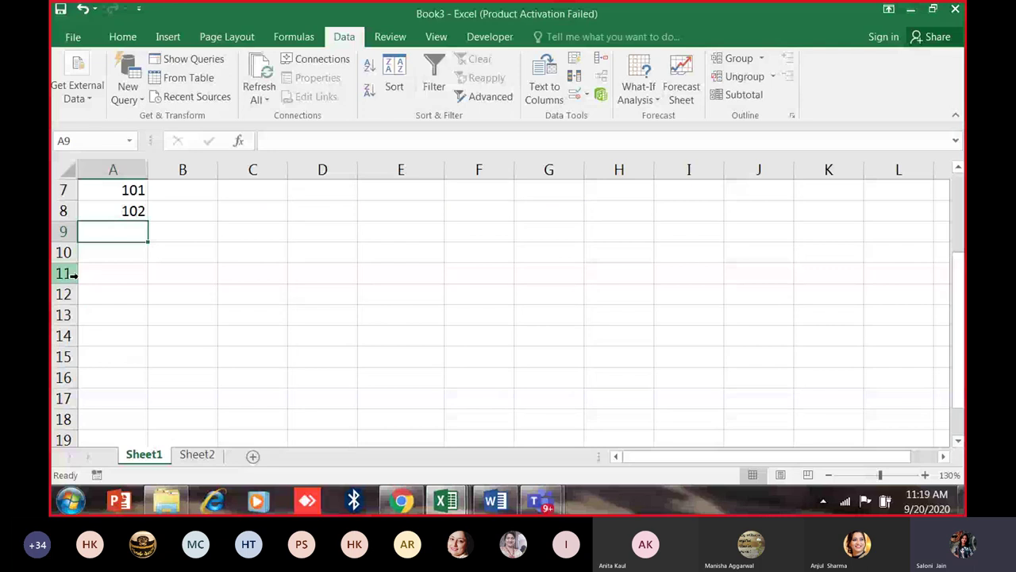
{"action": "scroll", "coordinate": [72, 273], "scroll_direction": "up", "scroll_amount": 1}
{"action": "left_click_drag", "start_coordinate": [119, 253], "coordinate": [150, 441]}
{"action": "scroll", "coordinate": [150, 374], "scroll_direction": "down", "scroll_amount": 1}
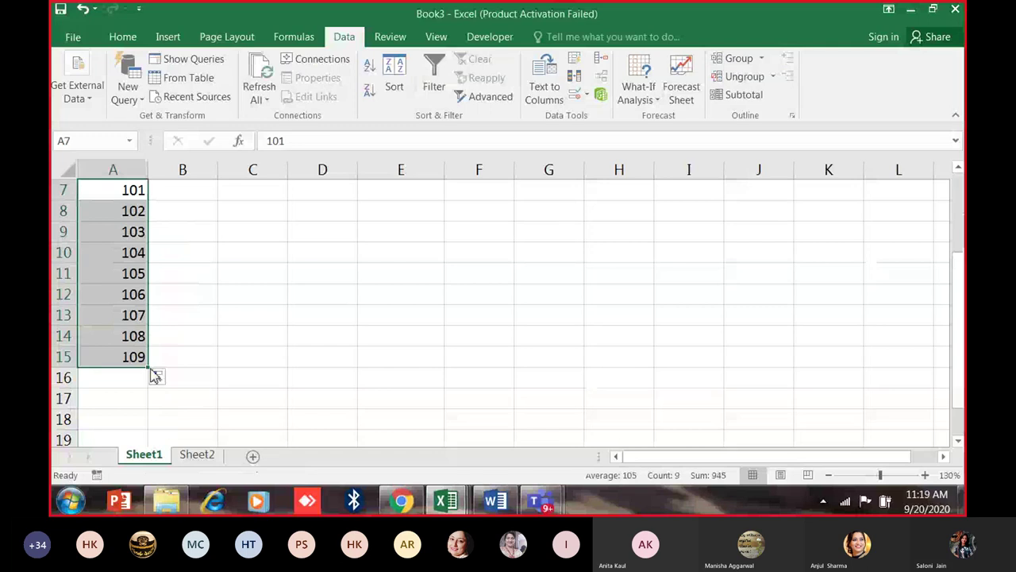
Enter Name 1 in B7 and Name 2 in B8, and fill the name series down beside the admission numbers.
{"action": "scroll", "coordinate": [172, 333], "scroll_direction": "up", "scroll_amount": 2}
{"action": "left_click", "coordinate": [174, 319]}
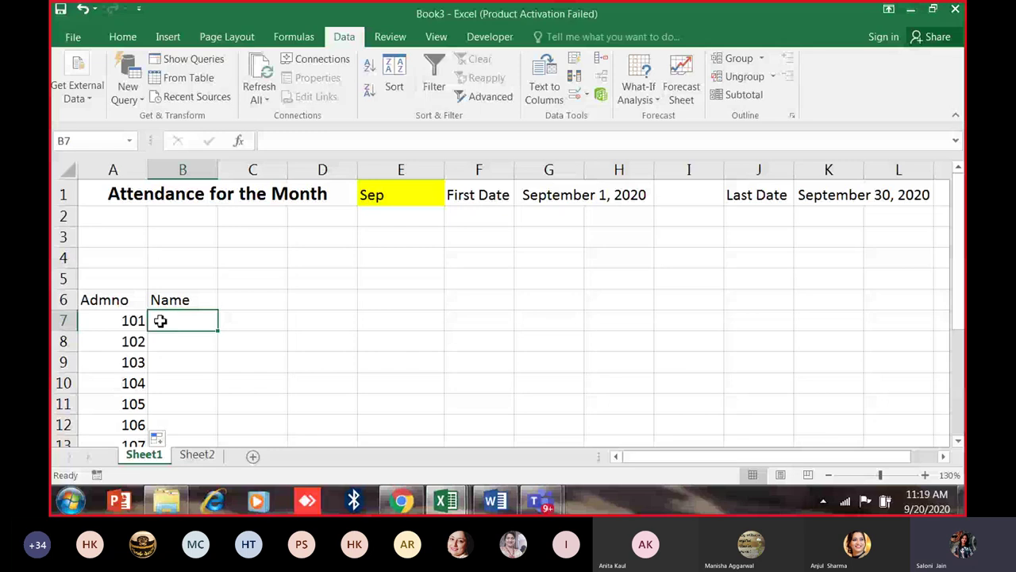
{"action": "type", "text": "Name 1"}
{"action": "key", "text": "Return"}
{"action": "type", "text": "Name 1"}
{"action": "key", "text": "Return"}
{"action": "left_click", "coordinate": [190, 343]}
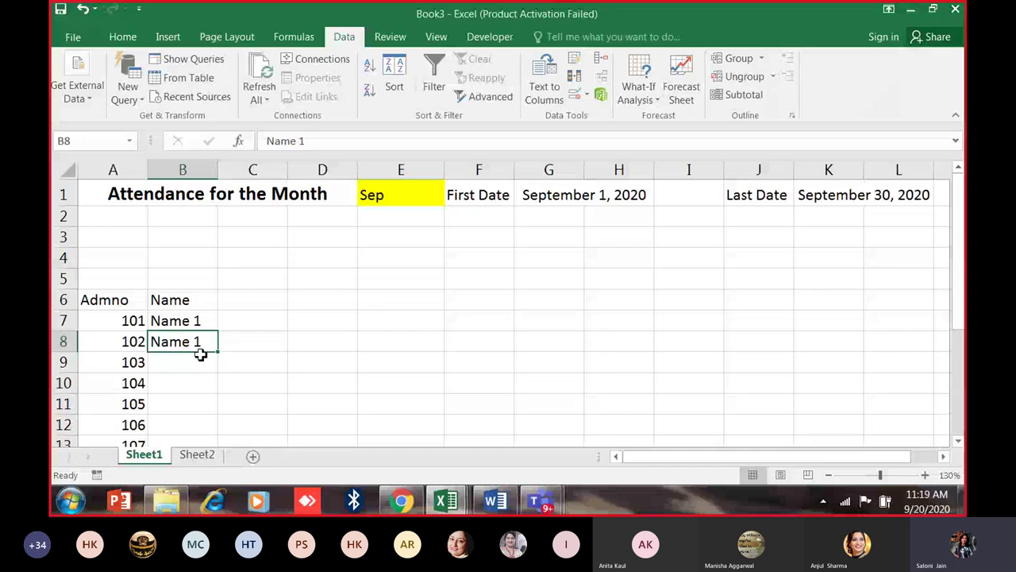
{"action": "double_click", "coordinate": [200, 355]}
{"action": "key", "text": "BackSpace"}
{"action": "type", "text": "2"}
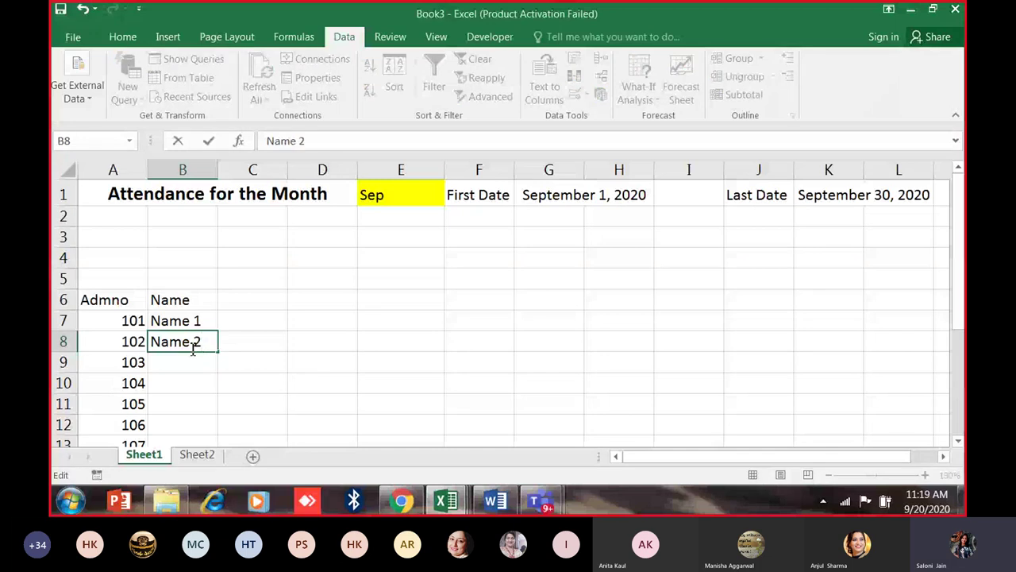
{"action": "key", "text": "Return"}
{"action": "left_click_drag", "start_coordinate": [179, 321], "coordinate": [223, 400]}
{"action": "scroll", "coordinate": [270, 312], "scroll_direction": "up", "scroll_amount": 2}
Link C6 to the first date with the formula =G1.
{"action": "left_click", "coordinate": [269, 301]}
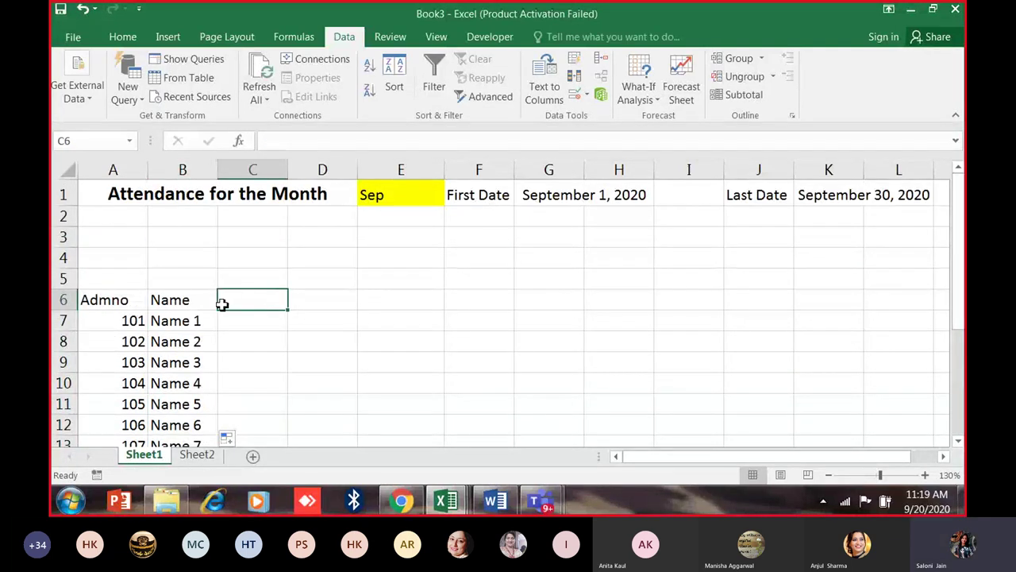
{"action": "type", "text": "="}
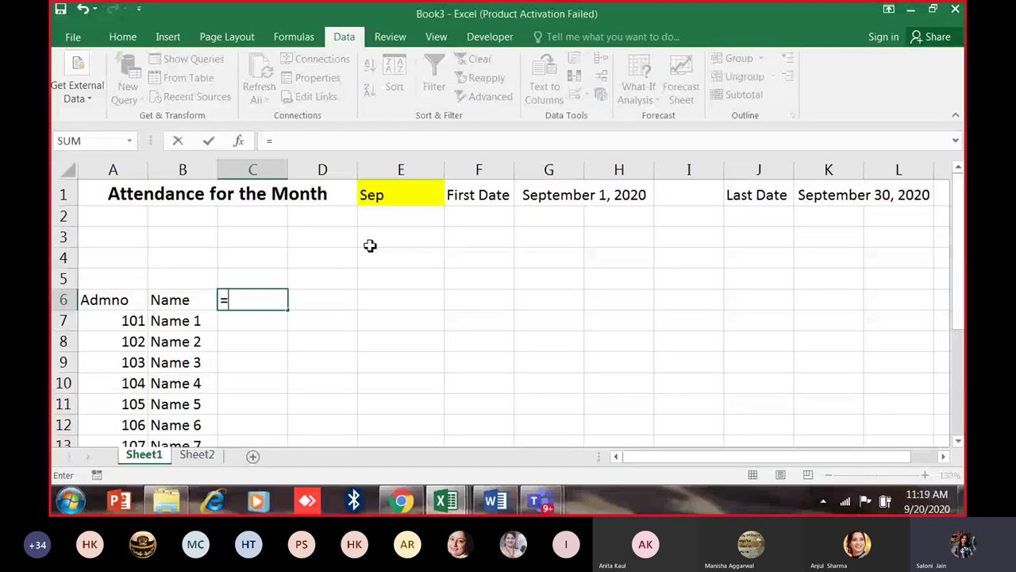
{"action": "left_click", "coordinate": [565, 199]}
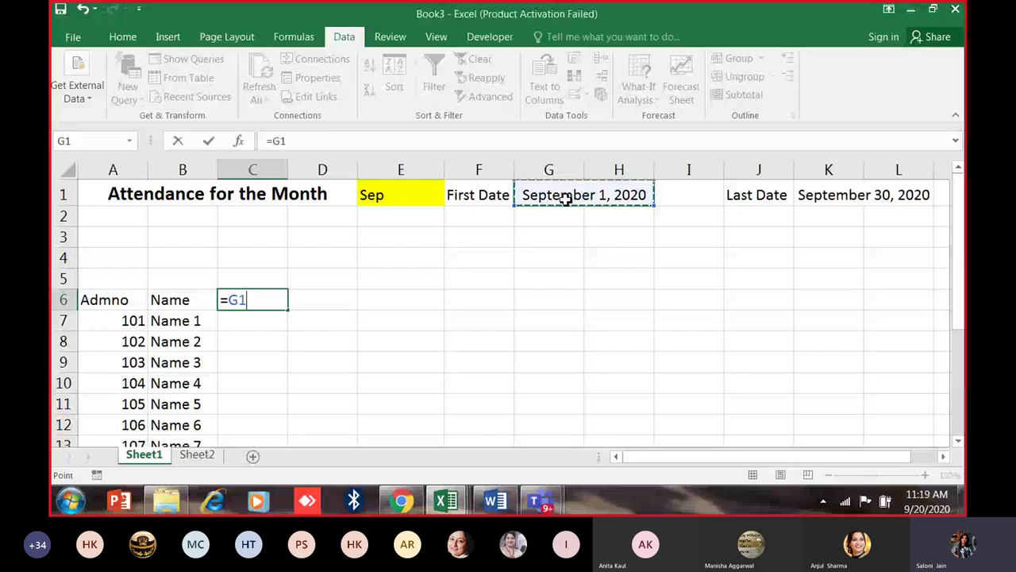
{"action": "key", "text": "Return"}
Apply the custom number format D to the date in C6 so it displays only the day.
{"action": "left_click", "coordinate": [289, 300]}
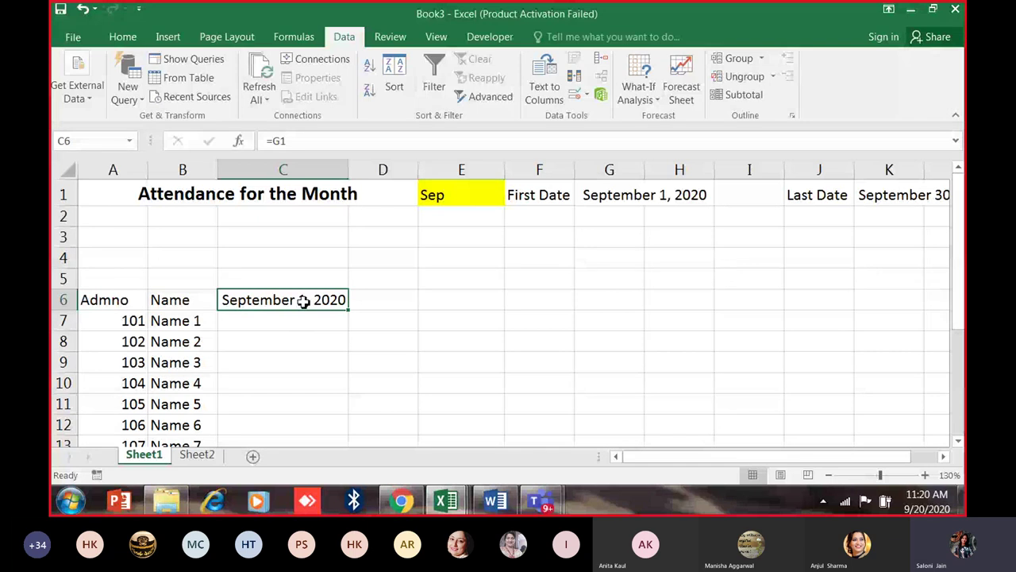
{"action": "key", "text": "ctrl+1"}
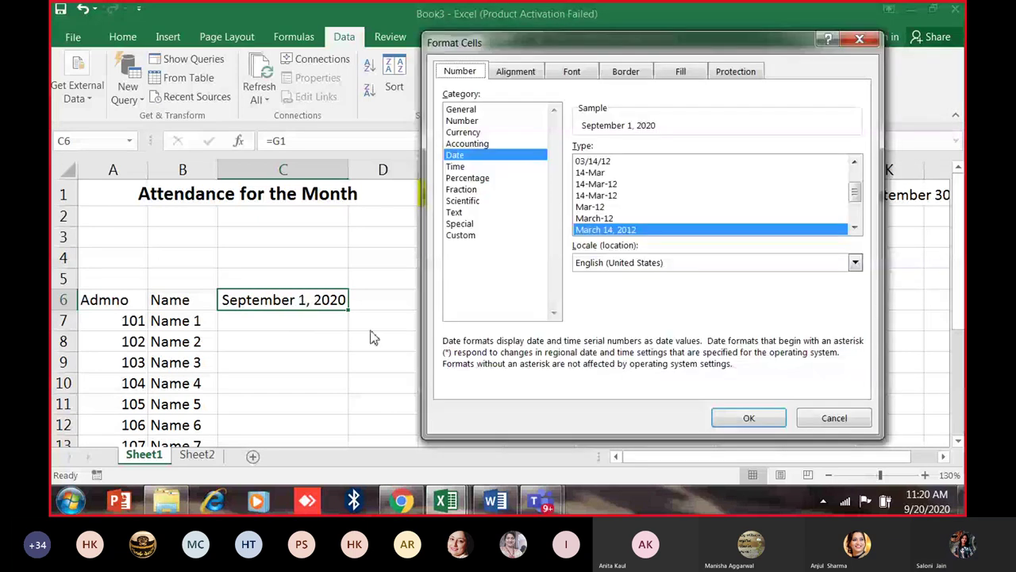
{"action": "left_click", "coordinate": [478, 236]}
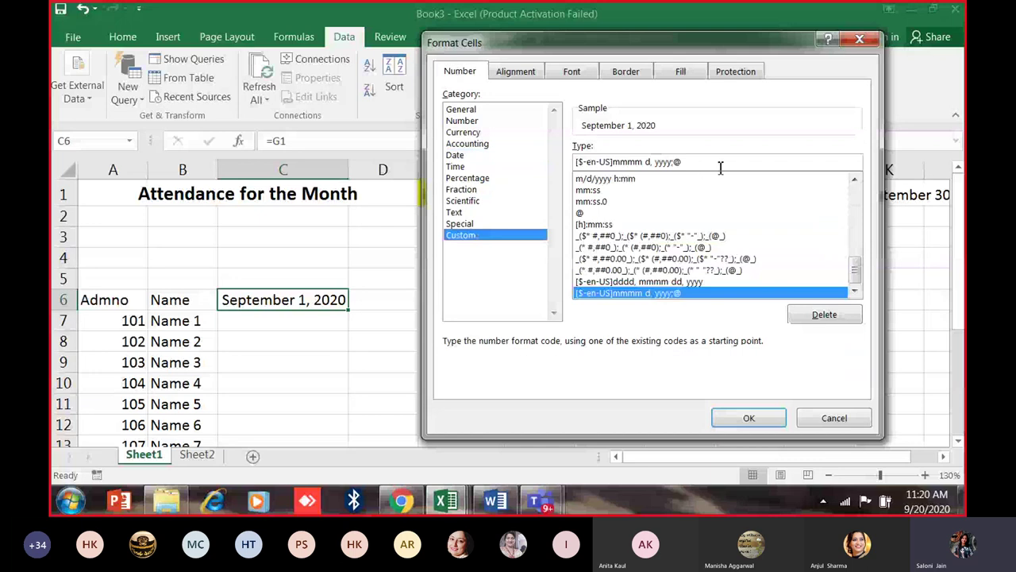
{"action": "left_click_drag", "start_coordinate": [684, 163], "coordinate": [512, 165]}
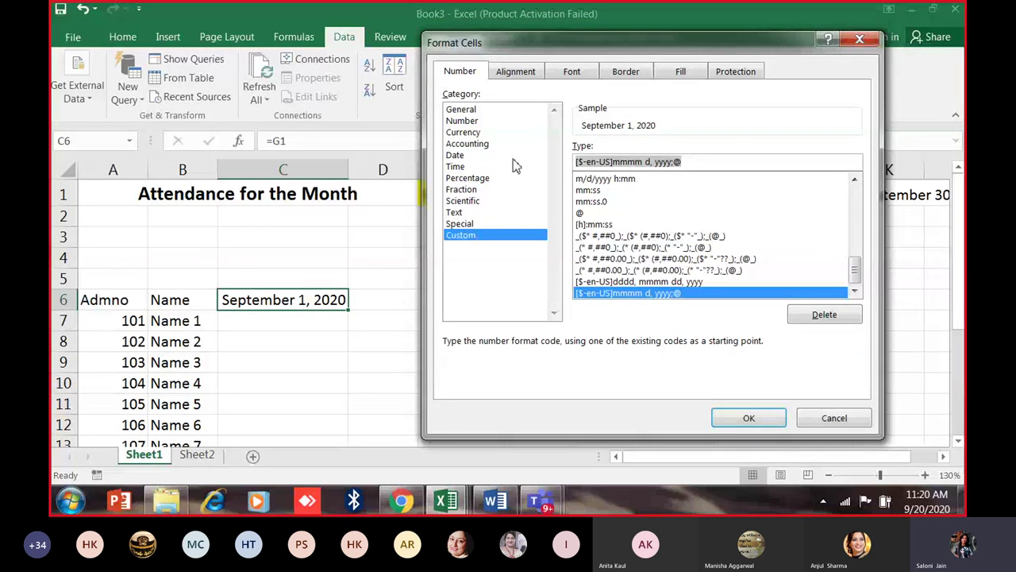
{"action": "type", "text": "D"}
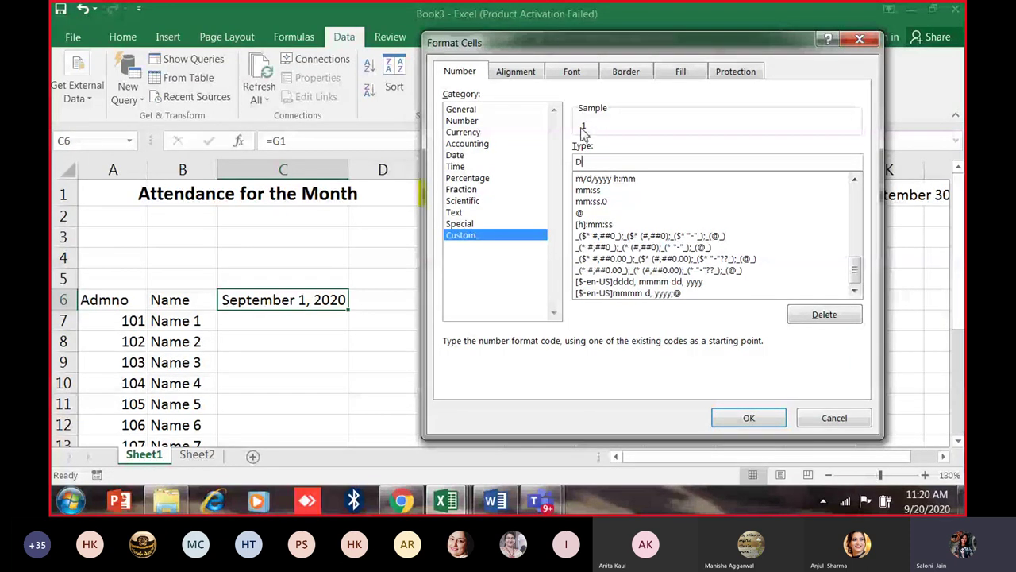
{"action": "left_click", "coordinate": [749, 418]}
{"action": "left_click", "coordinate": [362, 326]}
{"action": "left_click", "coordinate": [338, 300]}
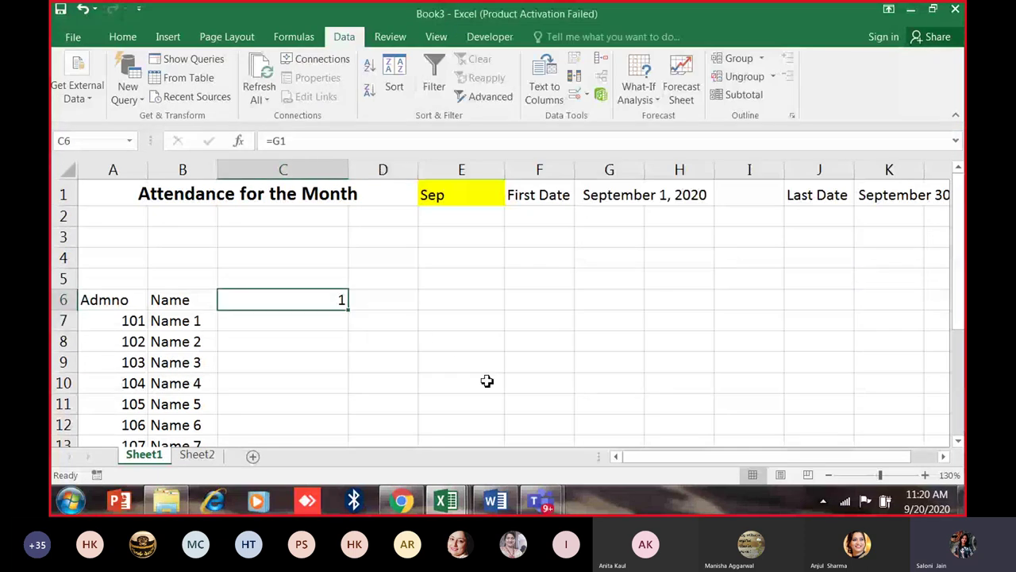
Enter the formula =IF(C6<$K$1,C6+1,"") in D6, with the last date reference made absolute.
{"action": "left_click", "coordinate": [378, 304]}
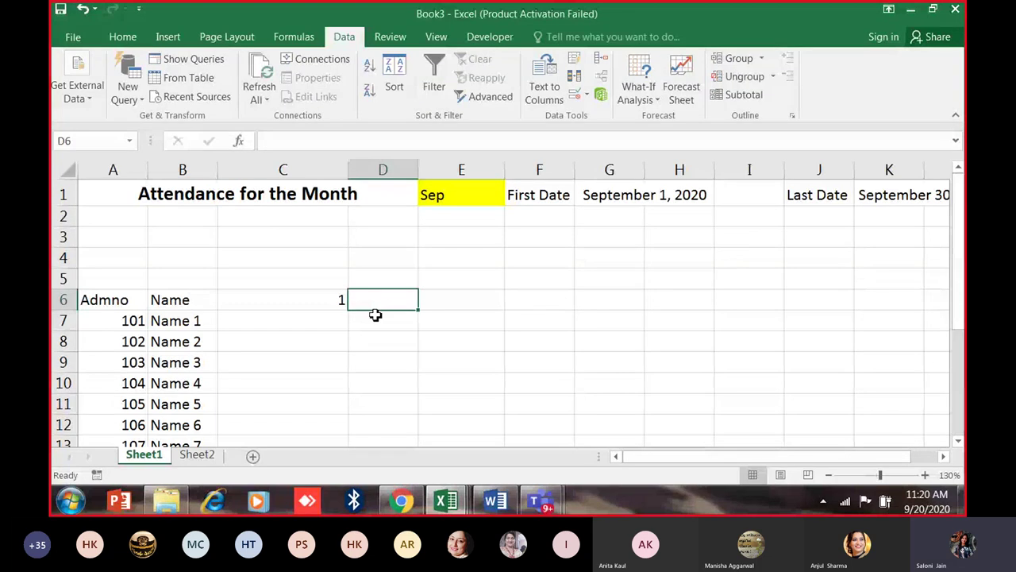
{"action": "type", "text": "="}
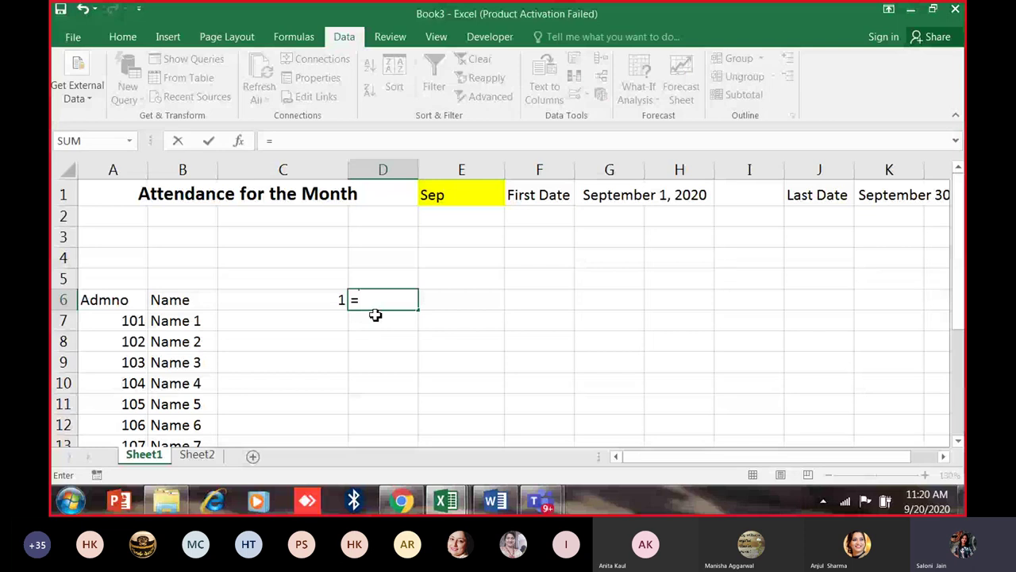
{"action": "type", "text": "if"}
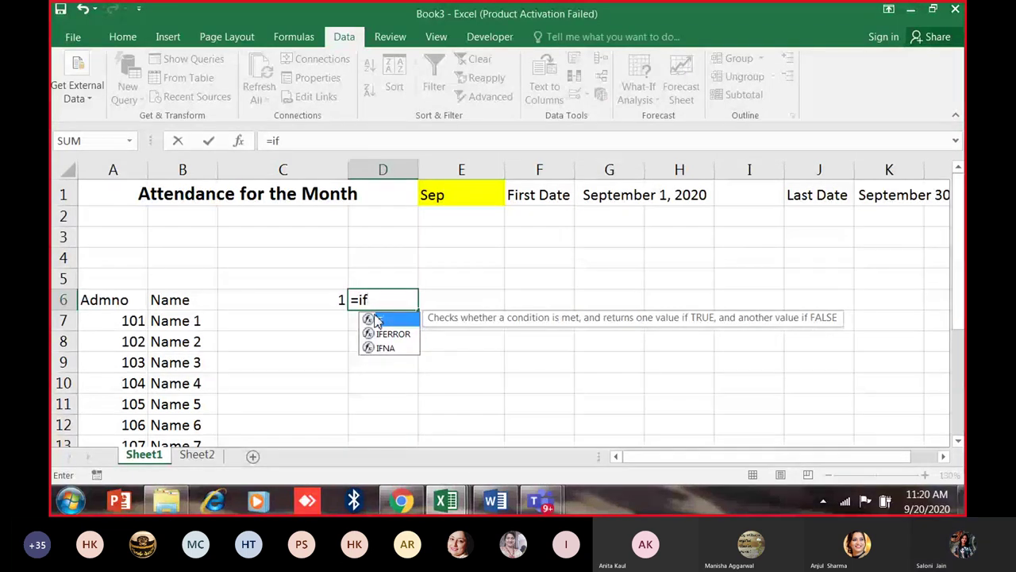
{"action": "type", "text": "("}
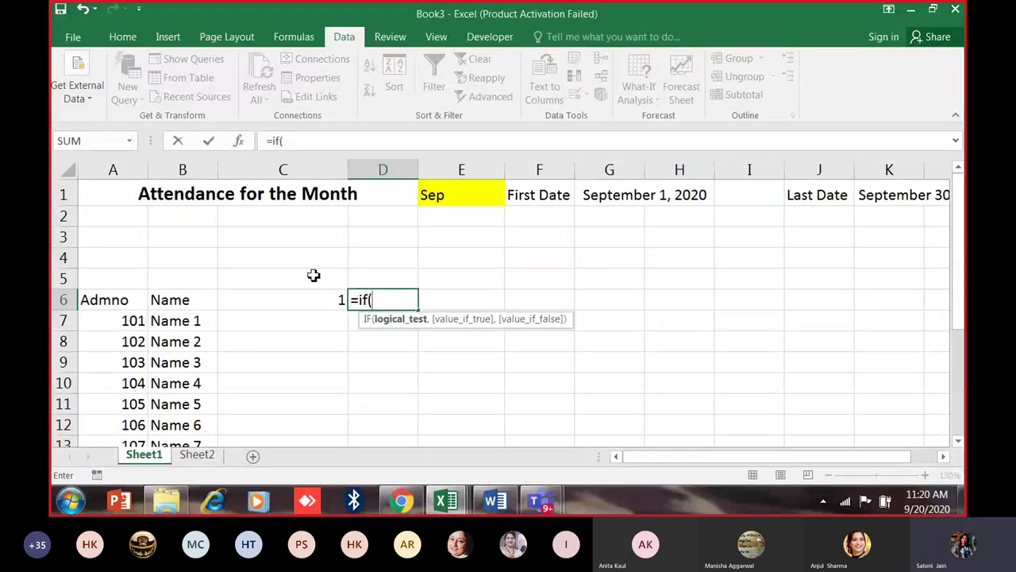
{"action": "left_click", "coordinate": [308, 302]}
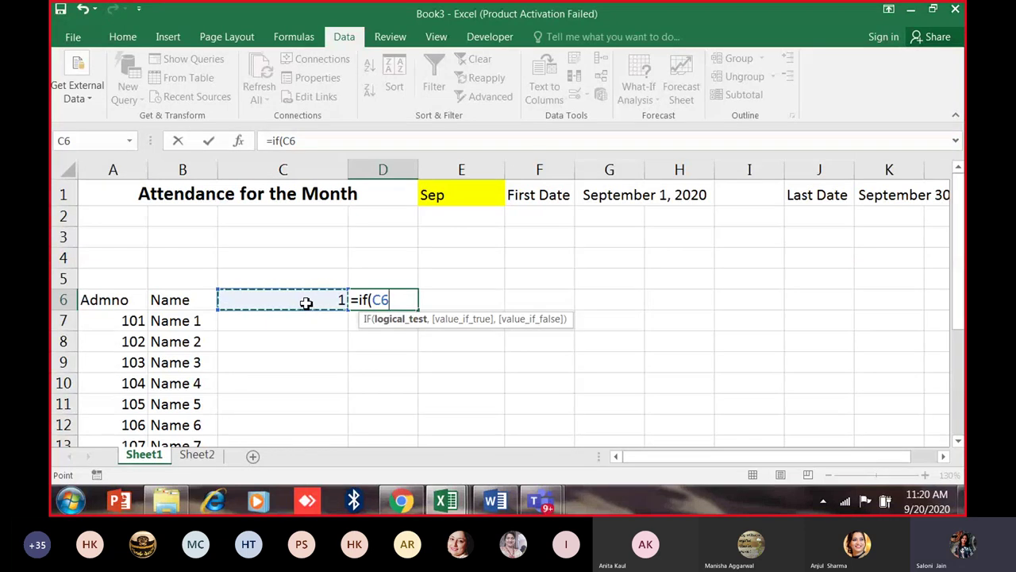
{"action": "type", "text": "<"}
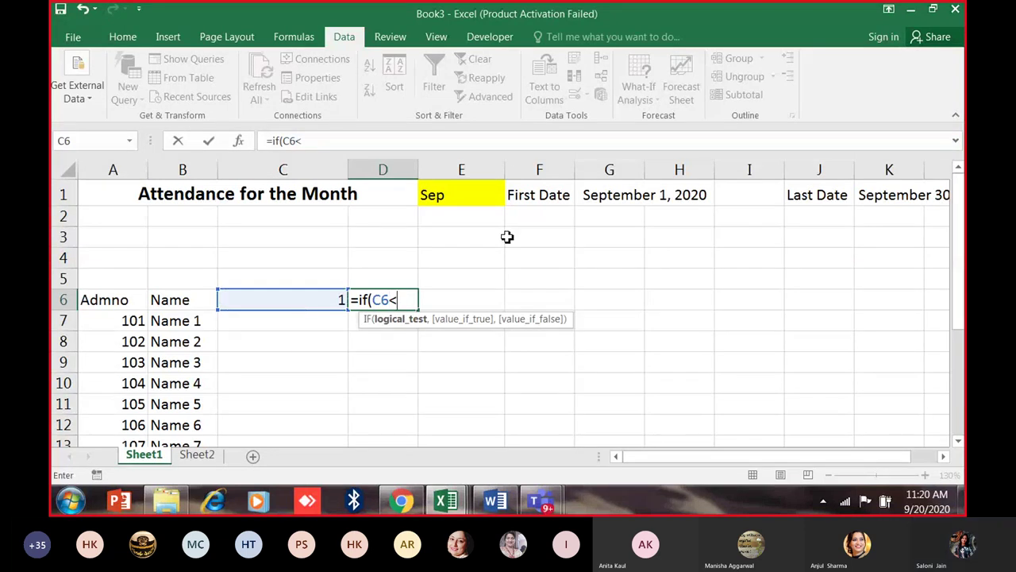
{"action": "left_click", "coordinate": [899, 196]}
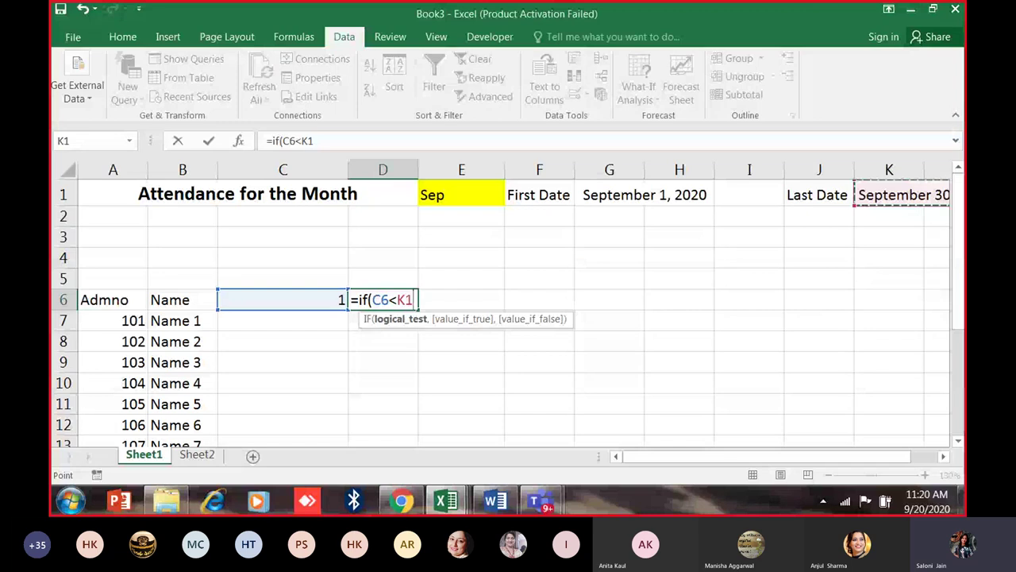
{"action": "double_click", "coordinate": [308, 141]}
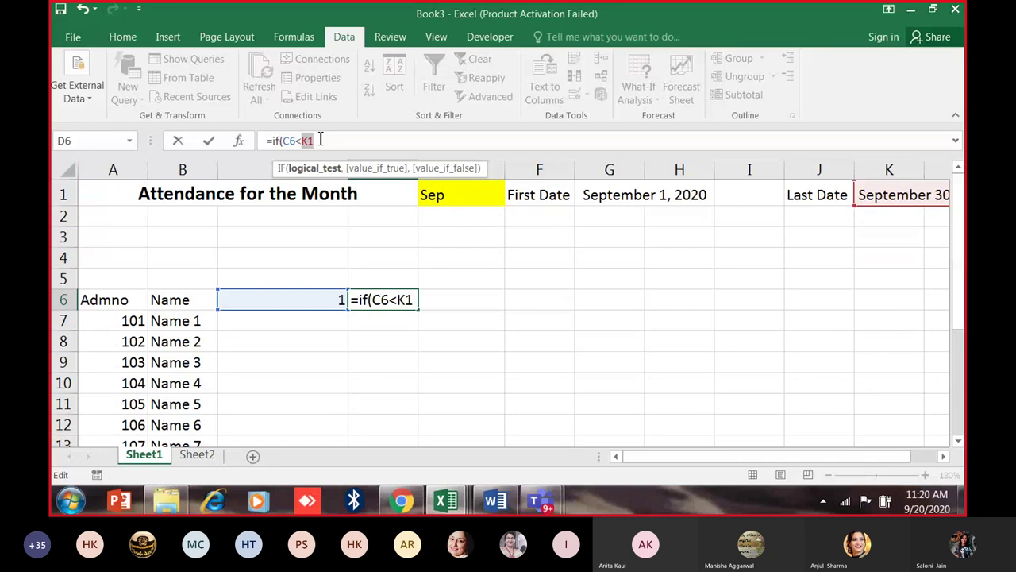
{"action": "key", "text": "F4"}
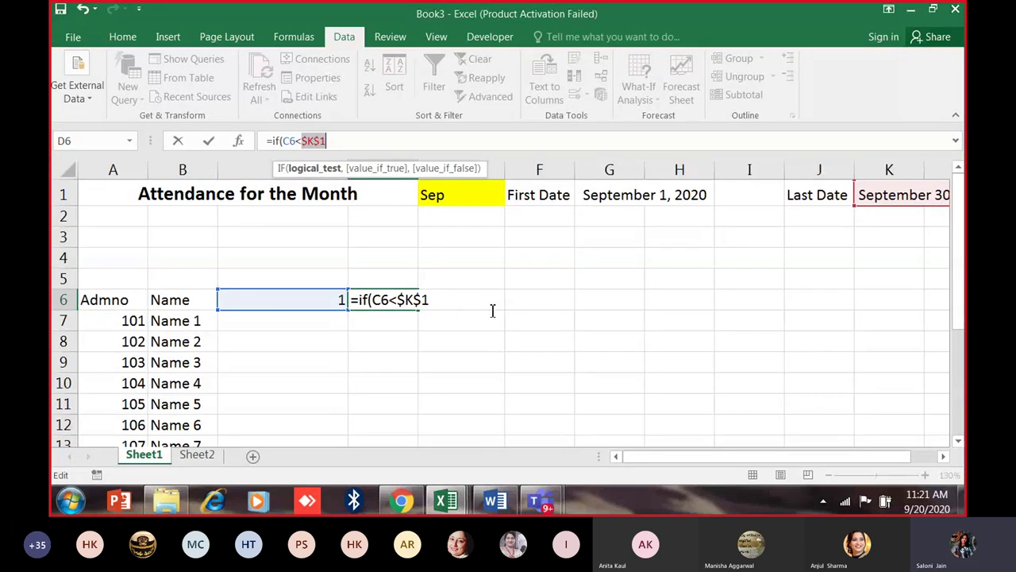
{"action": "type", "text": ","}
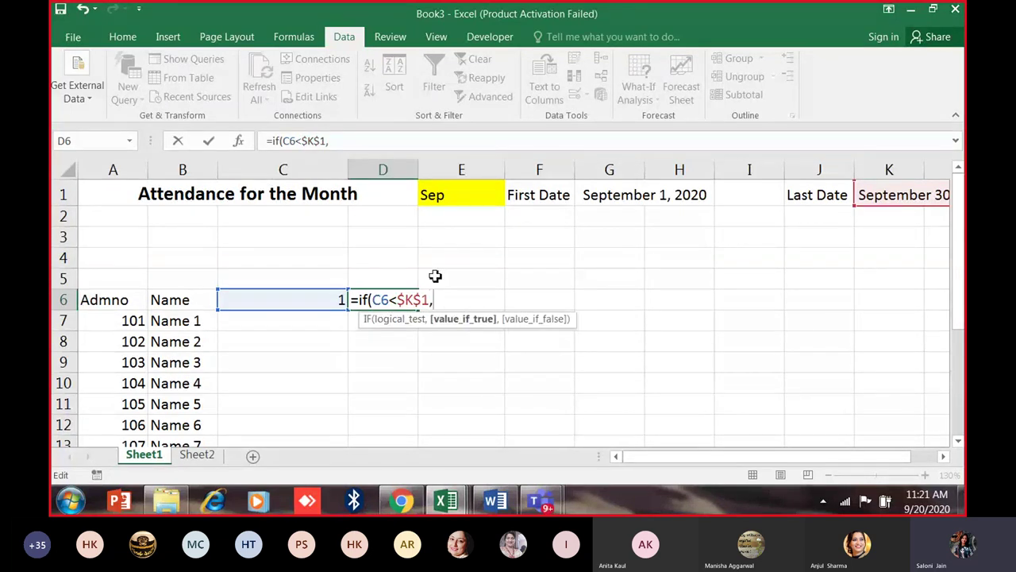
{"action": "left_click", "coordinate": [284, 298]}
{"action": "type", "text": "+1"}
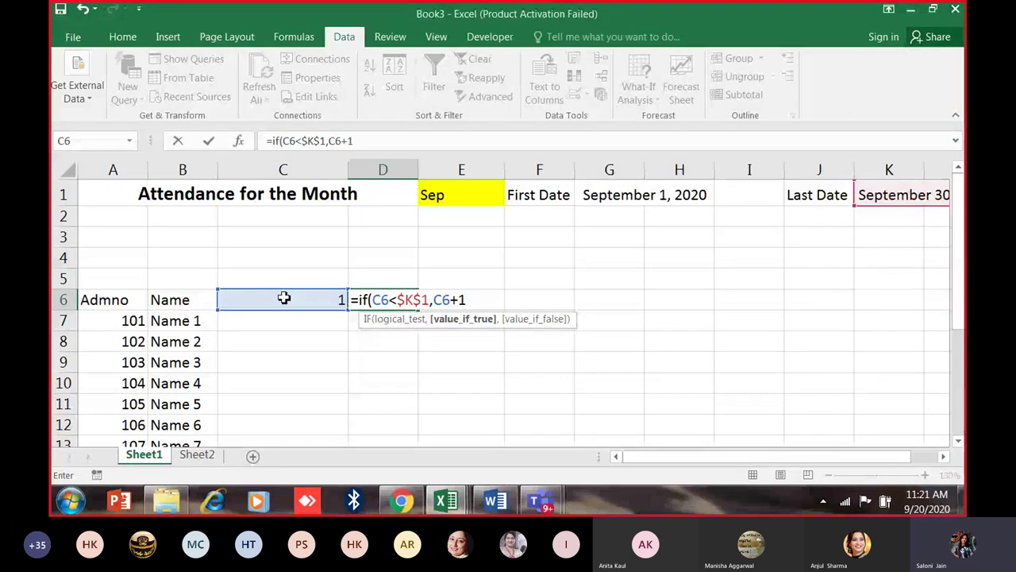
{"action": "type", "text": ",\""}
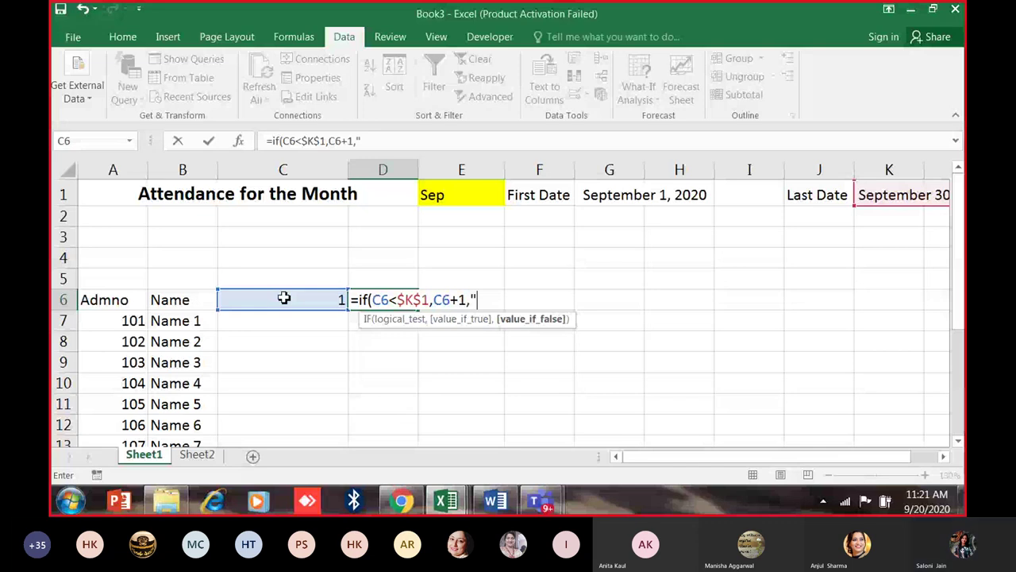
{"action": "type", "text": "\""}
{"action": "key", "text": "Escape"}
Copy the day-only format from C6 to D6 with Format Painter.
{"action": "left_click", "coordinate": [283, 298]}
{"action": "left_click", "coordinate": [122, 36]}
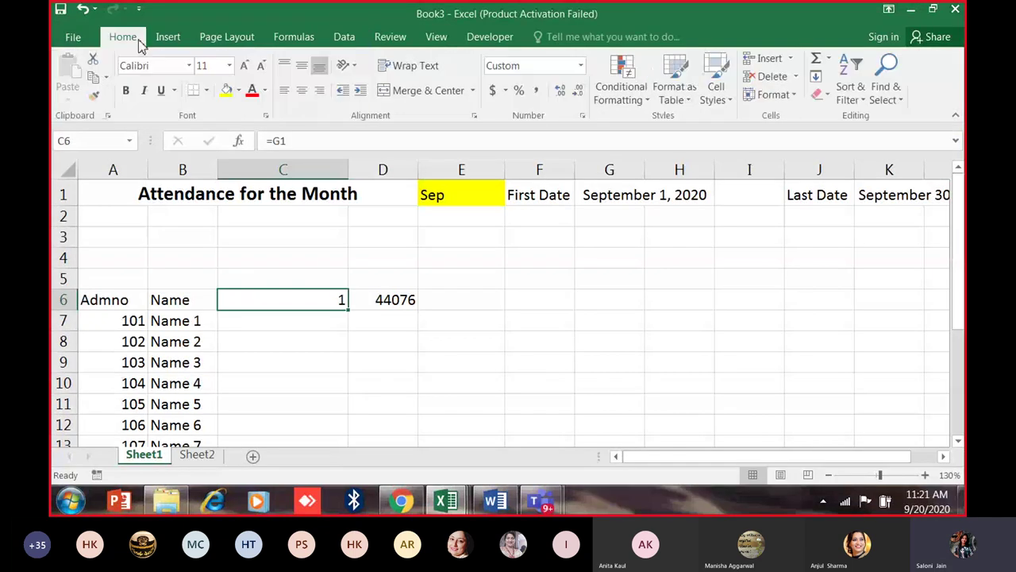
{"action": "left_click", "coordinate": [93, 95]}
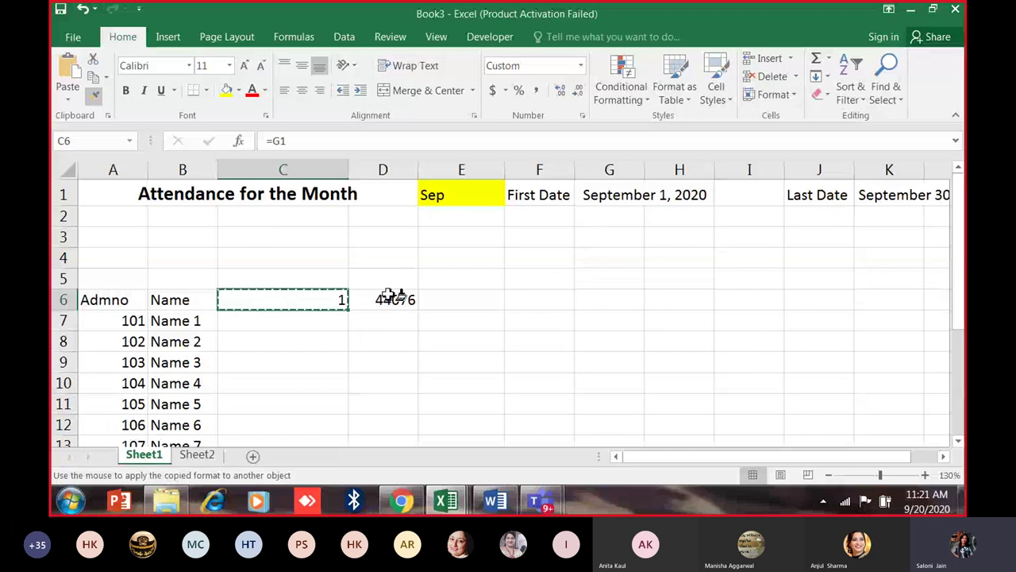
{"action": "left_click", "coordinate": [386, 298]}
Fill the D6 formula across row 6 through AG6 and check the formula in the last cell.
{"action": "left_click_drag", "start_coordinate": [421, 312], "coordinate": [913, 314]}
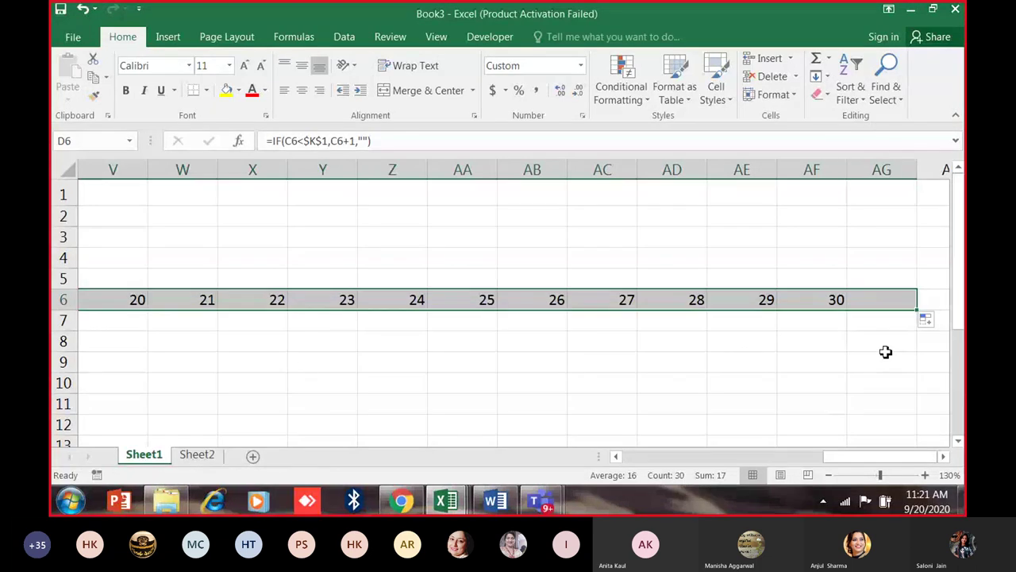
{"action": "left_click", "coordinate": [869, 308]}
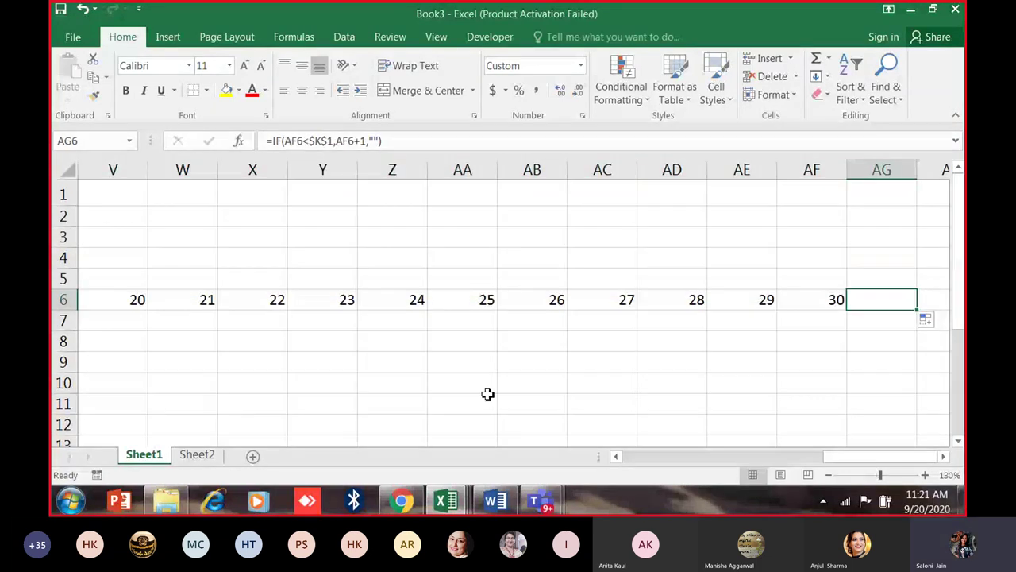
{"action": "left_click_drag", "start_coordinate": [881, 457], "coordinate": [803, 457]}
{"action": "left_click_drag", "start_coordinate": [580, 457], "coordinate": [492, 390]}
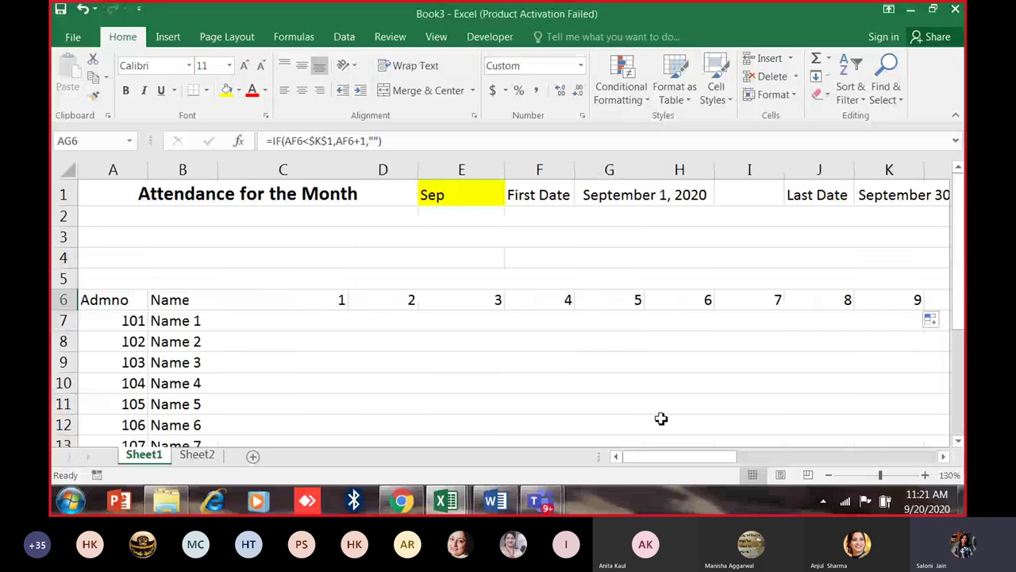
{"action": "left_click", "coordinate": [717, 462]}
{"action": "left_click", "coordinate": [637, 456]}
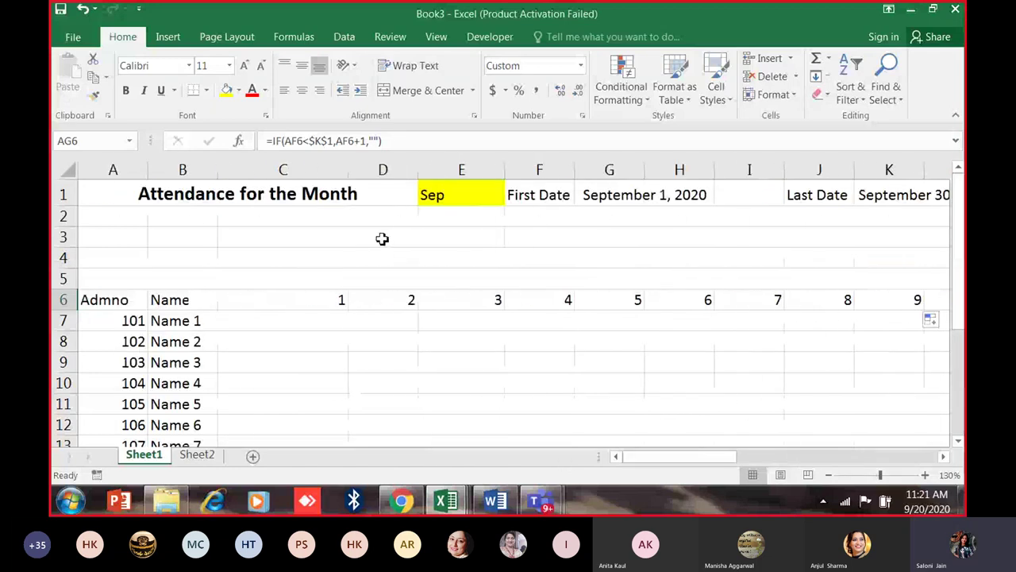
Set E1's month to Oct and check the last day headers in row 6 up to AG6.
{"action": "left_click", "coordinate": [476, 194]}
{"action": "left_click", "coordinate": [454, 289]}
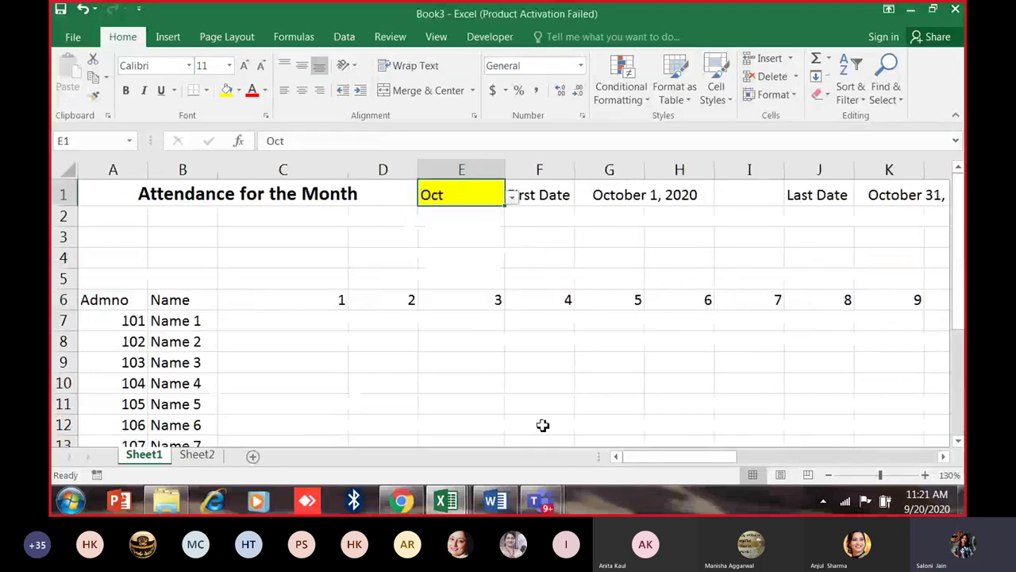
{"action": "left_click_drag", "start_coordinate": [667, 456], "coordinate": [886, 452]}
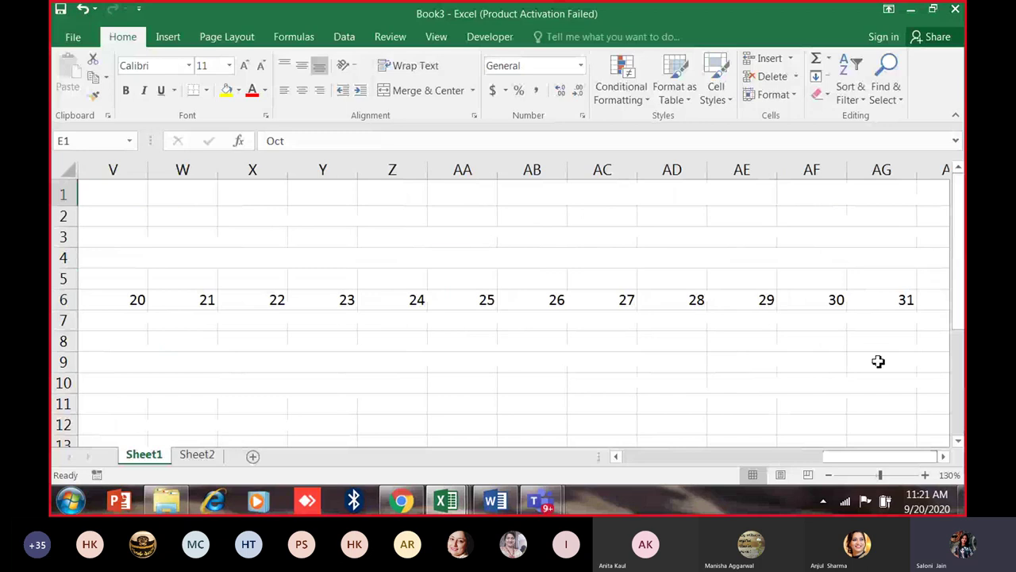
{"action": "scroll", "coordinate": [847, 464], "scroll_direction": "left", "scroll_amount": 1}
{"action": "key", "text": "ctrl+BackSpace"}
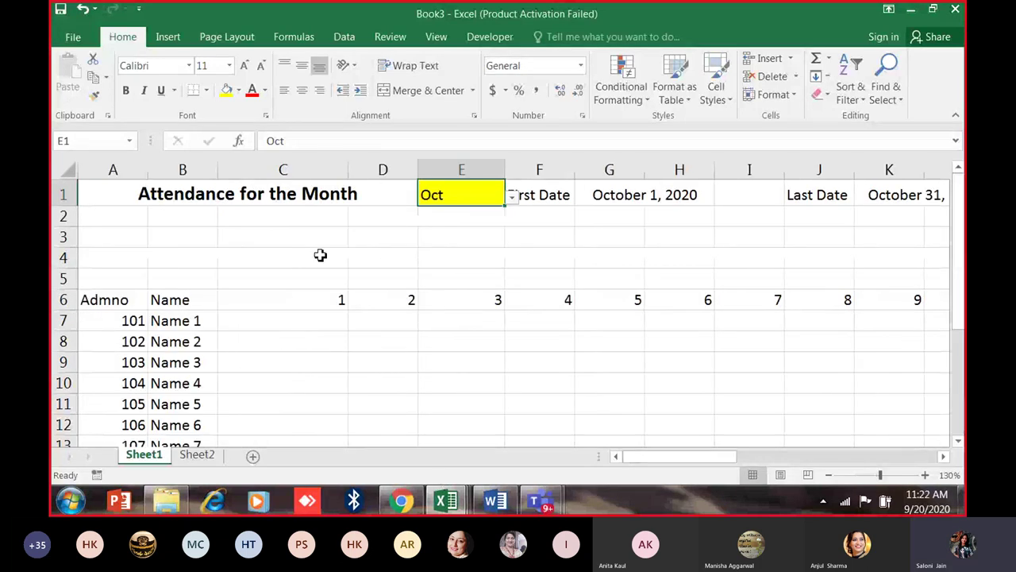
Set E1's month to Feb and check the day headers across row 6.
{"action": "left_click", "coordinate": [512, 196]}
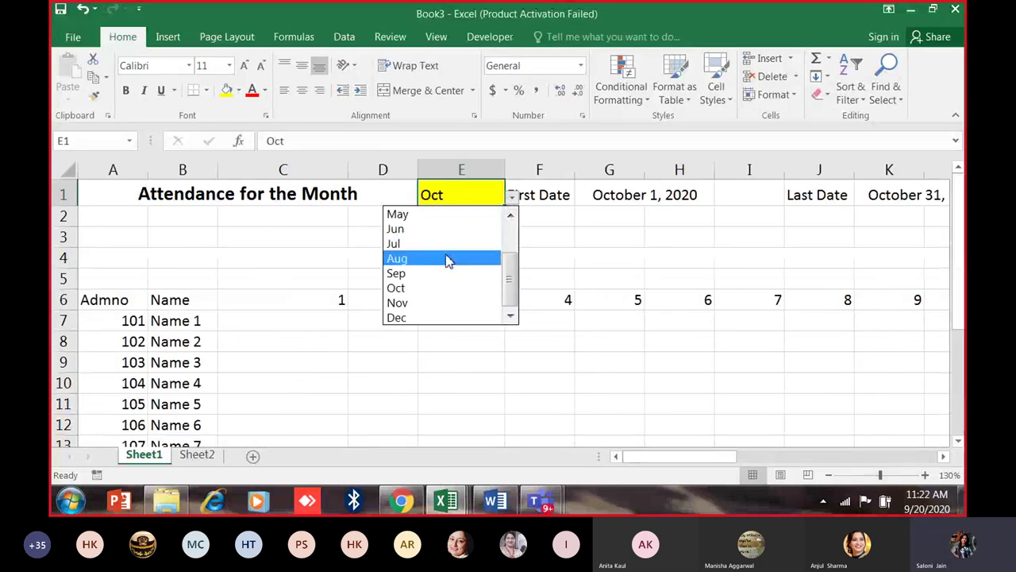
{"action": "left_click_drag", "start_coordinate": [506, 272], "coordinate": [507, 231]}
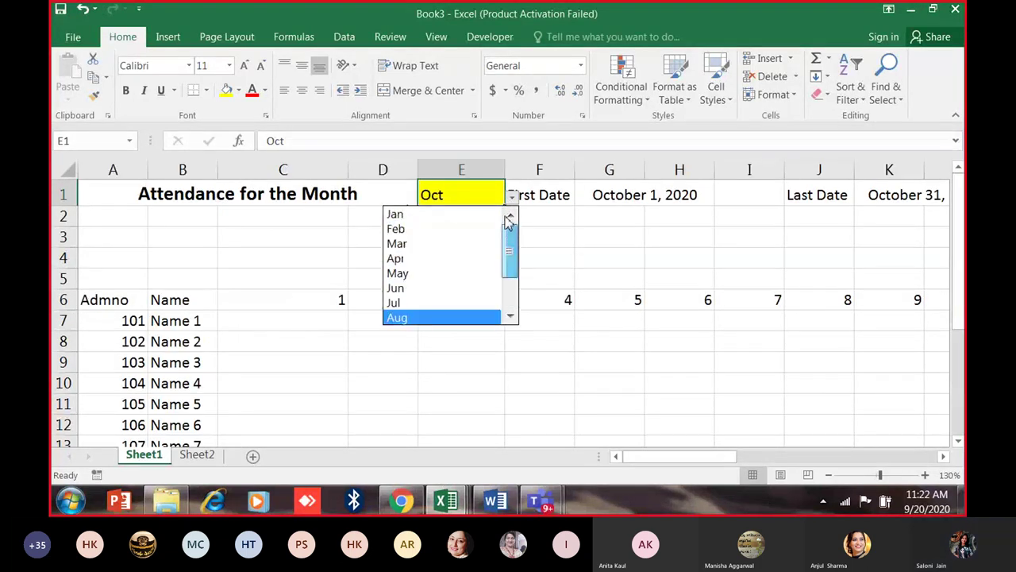
{"action": "left_click", "coordinate": [443, 229]}
{"action": "mouse_move", "coordinate": [621, 458]}
{"action": "left_mouse_down"}
{"action": "mouse_move", "coordinate": [867, 462]}
{"action": "mouse_move", "coordinate": [616, 464]}
{"action": "left_mouse_up"}
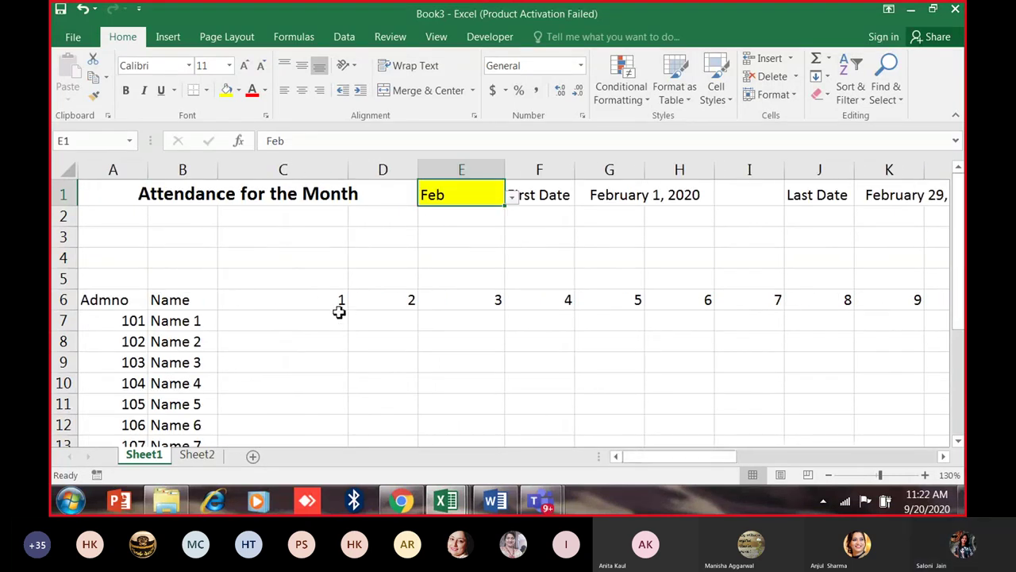
{"action": "scroll", "coordinate": [332, 309], "scroll_direction": "down", "scroll_amount": 3, "text": "ctrl"}
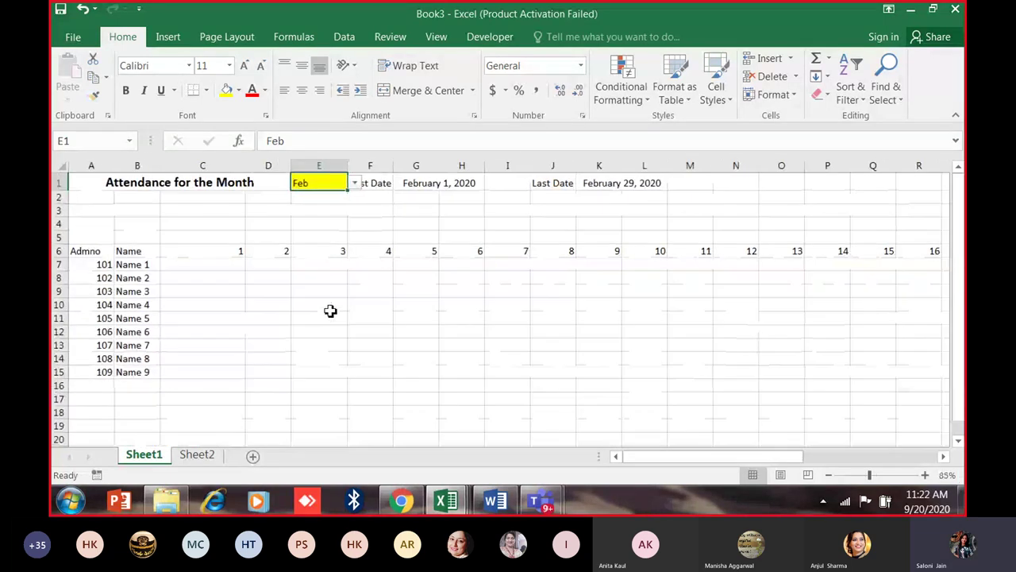
{"action": "scroll", "coordinate": [290, 288], "scroll_direction": "down", "scroll_amount": 4, "text": "ctrl"}
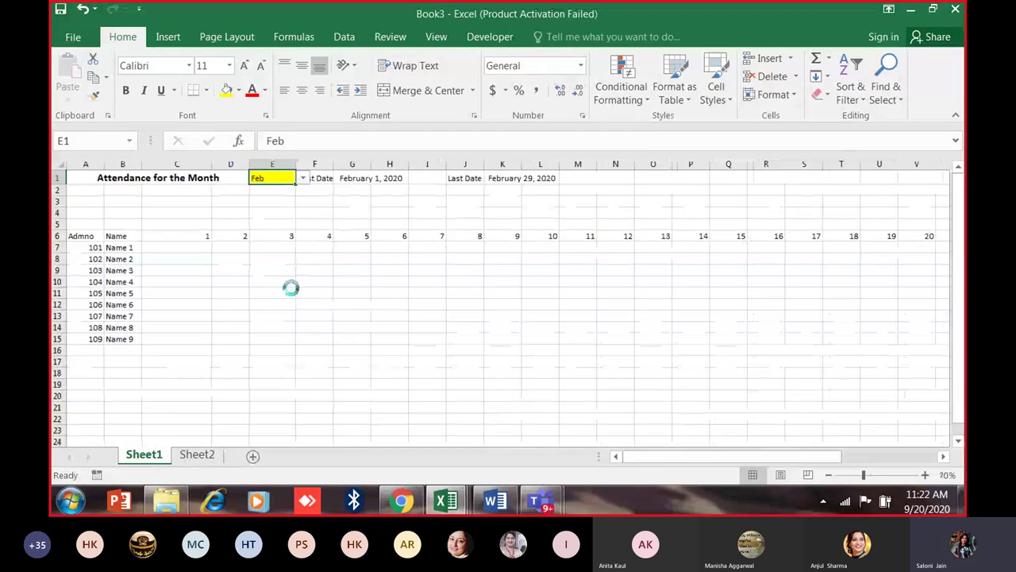
Merge and center the last date across K1:M1.
{"action": "scroll", "coordinate": [270, 278], "scroll_direction": "up", "scroll_amount": 3, "text": "ctrl"}
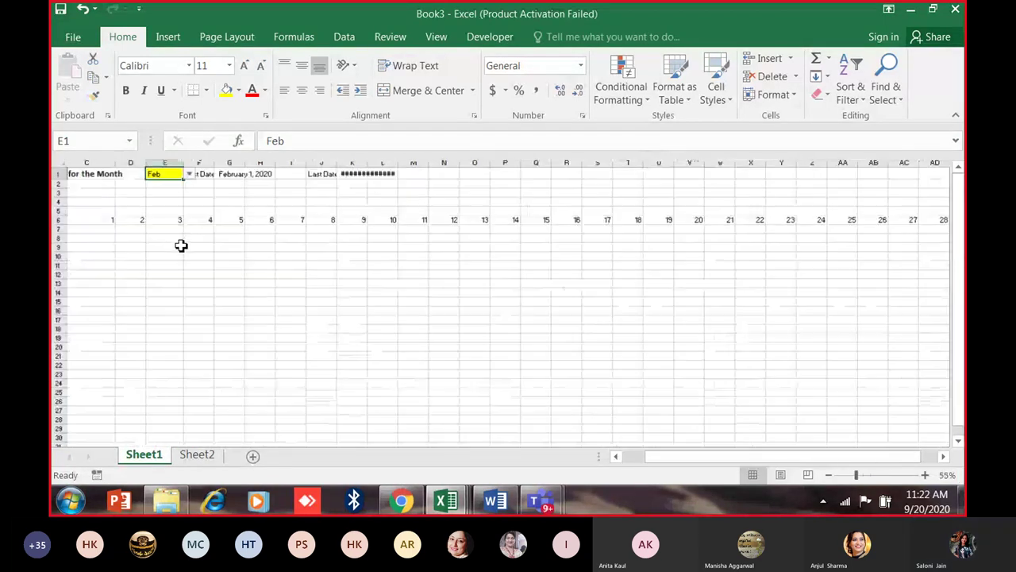
{"action": "left_click_drag", "start_coordinate": [699, 460], "coordinate": [642, 463]}
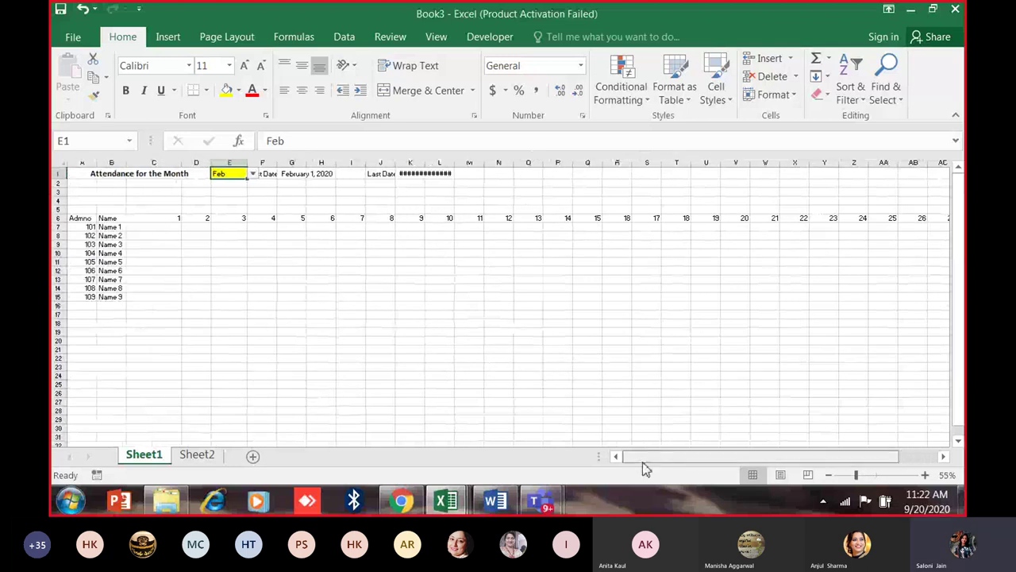
{"action": "left_click_drag", "start_coordinate": [163, 163], "coordinate": [960, 175]}
{"action": "left_click", "coordinate": [477, 235]}
{"action": "left_click", "coordinate": [440, 181]}
{"action": "left_click_drag", "start_coordinate": [410, 173], "coordinate": [492, 175]}
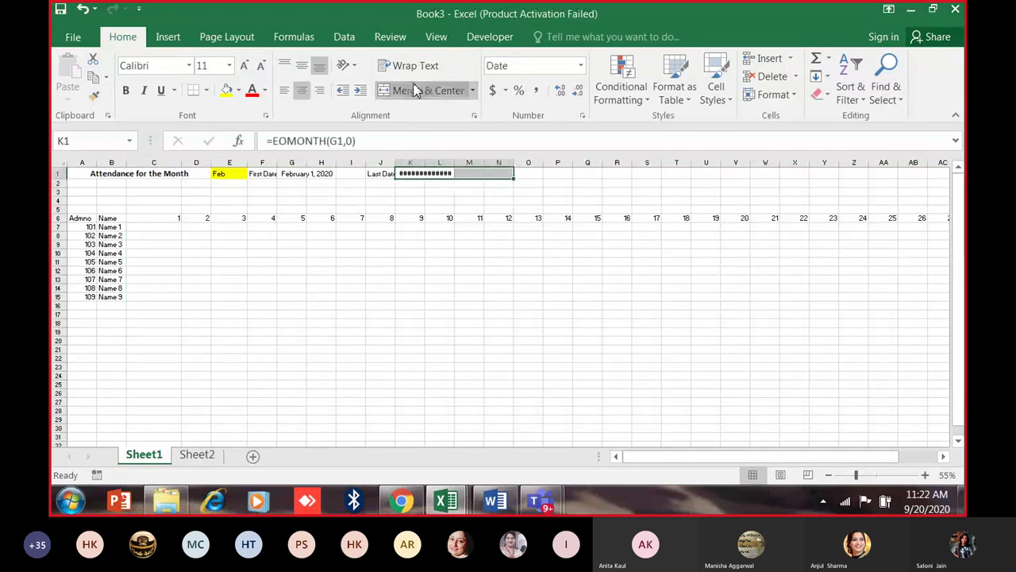
{"action": "left_click", "coordinate": [405, 173]}
{"action": "left_click_drag", "start_coordinate": [417, 174], "coordinate": [467, 172]}
{"action": "left_click", "coordinate": [421, 92]}
{"action": "left_click", "coordinate": [528, 331]}
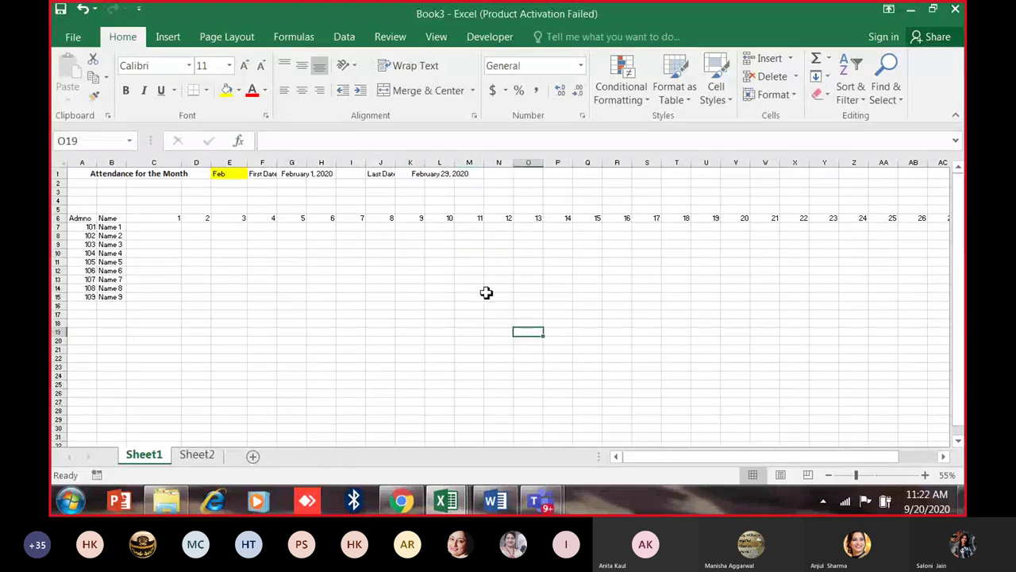
{"action": "left_click_drag", "start_coordinate": [171, 163], "coordinate": [931, 184]}
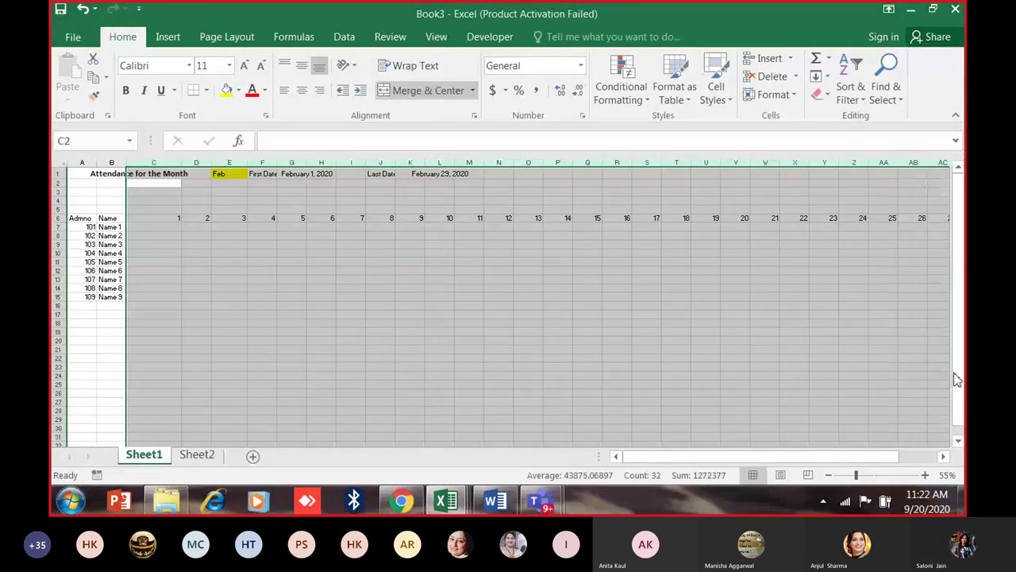
{"action": "left_click_drag", "start_coordinate": [958, 386], "coordinate": [956, 474]}
{"action": "left_click", "coordinate": [951, 474]}
{"action": "key", "text": "Escape"}
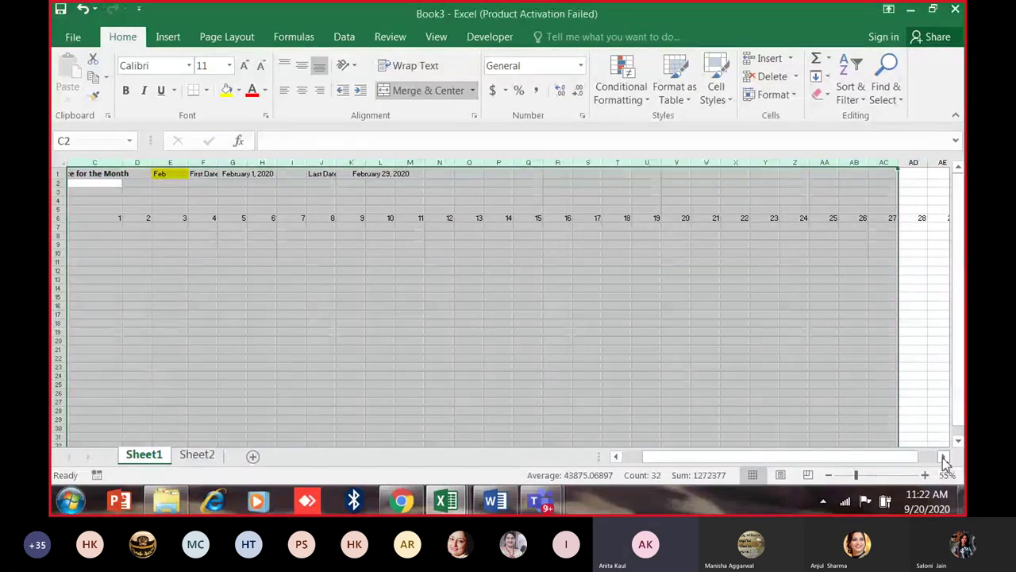
{"action": "left_click", "coordinate": [945, 457]}
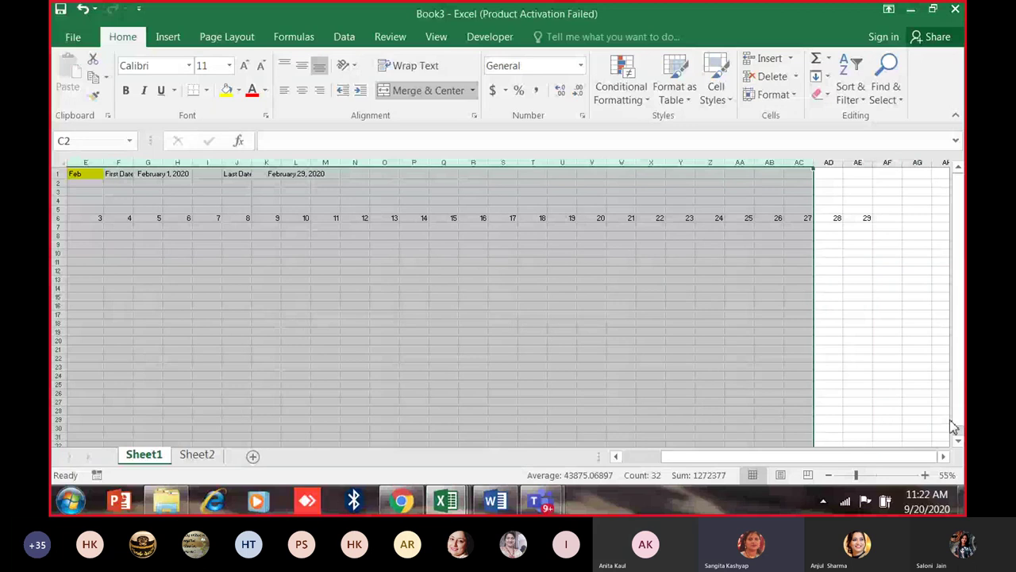
{"action": "left_click", "coordinate": [943, 456]}
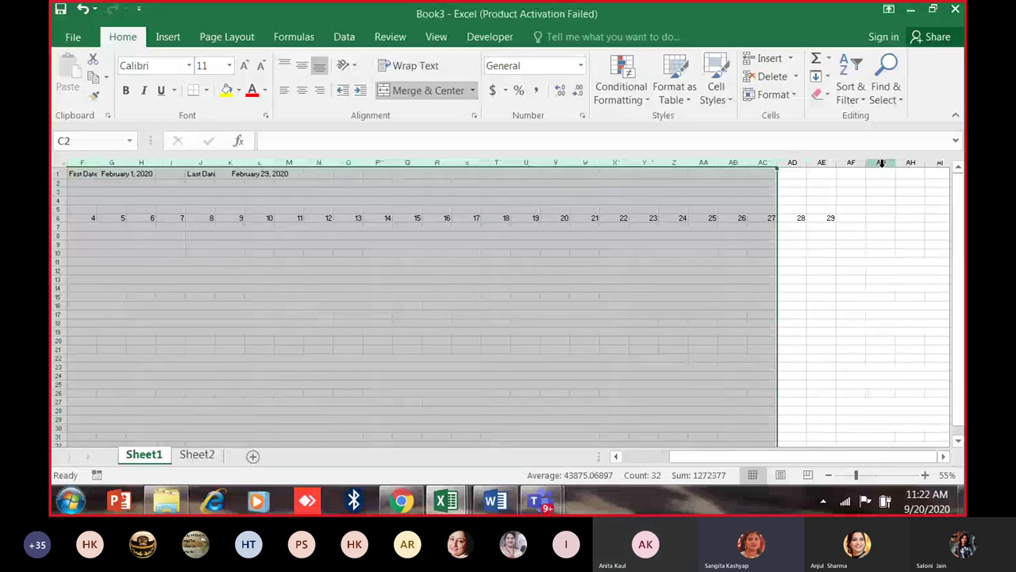
{"action": "left_click_drag", "start_coordinate": [882, 169], "coordinate": [883, 169]}
{"action": "left_click_drag", "start_coordinate": [747, 457], "coordinate": [698, 470]}
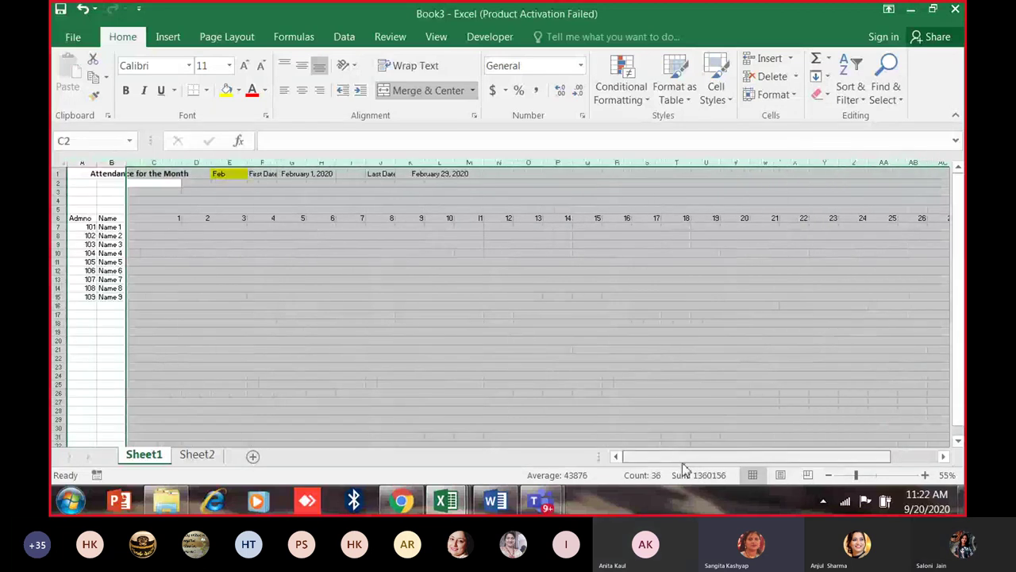
{"action": "left_click", "coordinate": [58, 236]}
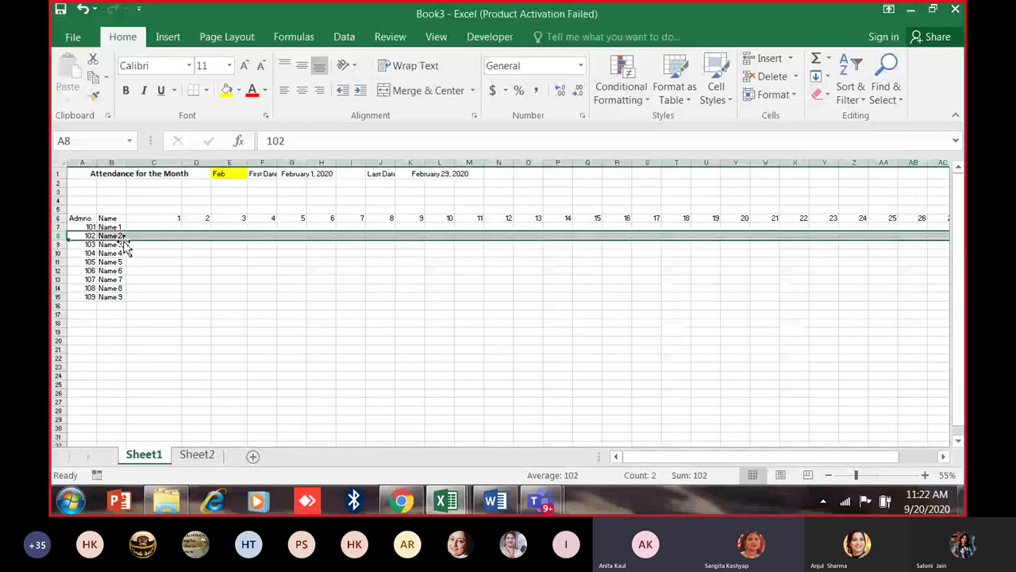
{"action": "left_click", "coordinate": [176, 227]}
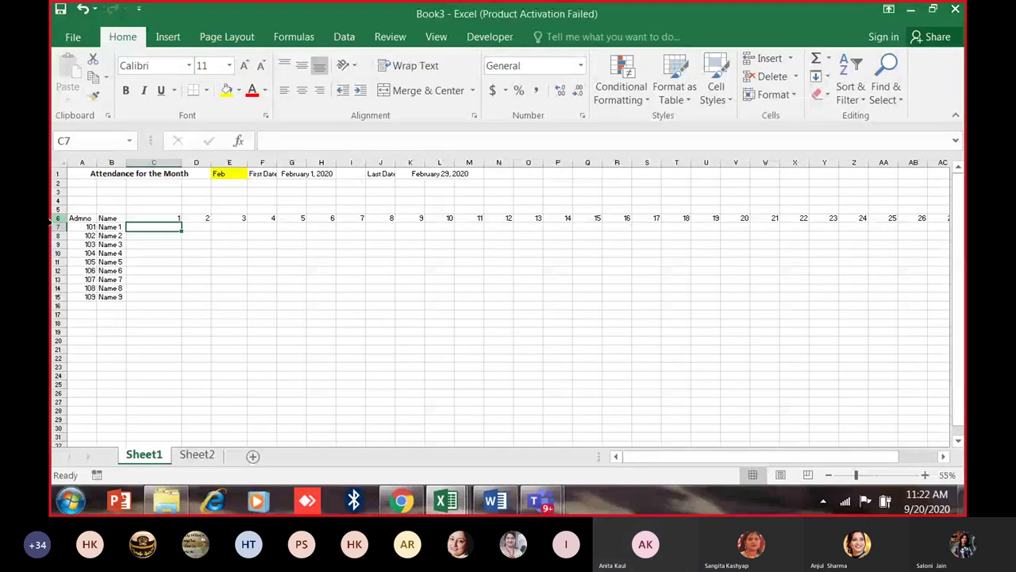
{"action": "left_click", "coordinate": [175, 218]}
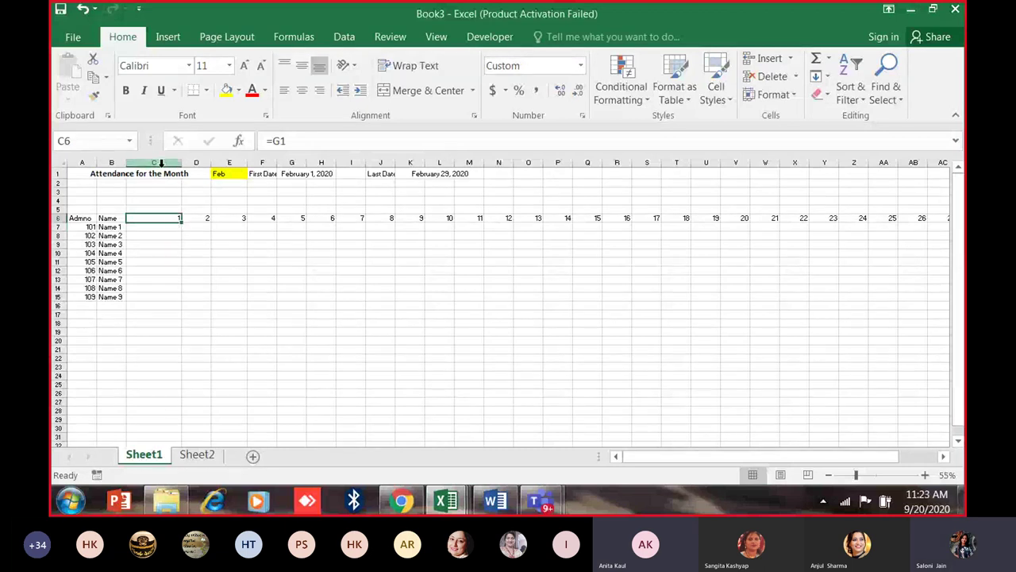
{"action": "left_click", "coordinate": [161, 163]}
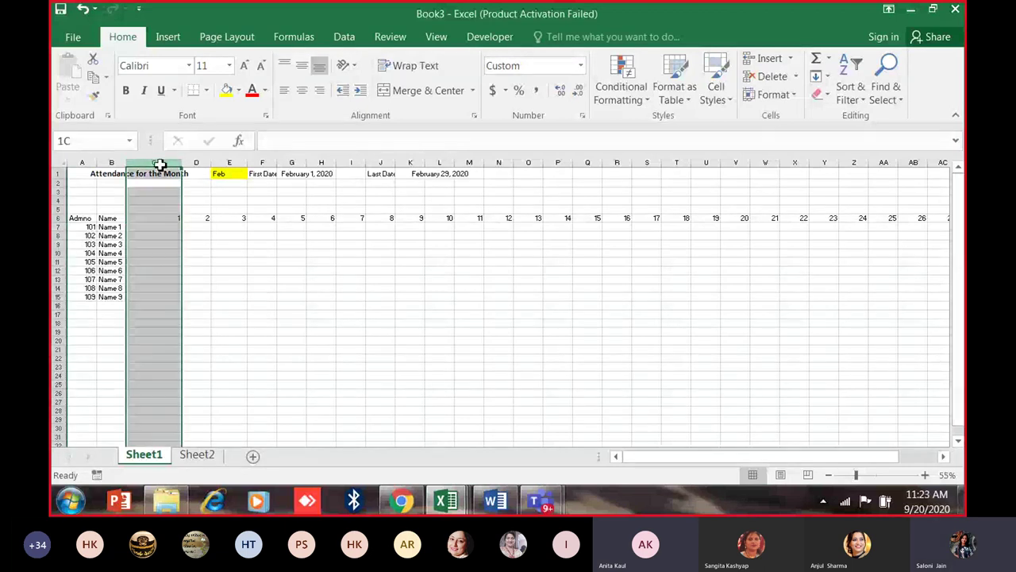
{"action": "left_click_drag", "start_coordinate": [166, 163], "coordinate": [923, 170]}
{"action": "left_click", "coordinate": [262, 278]}
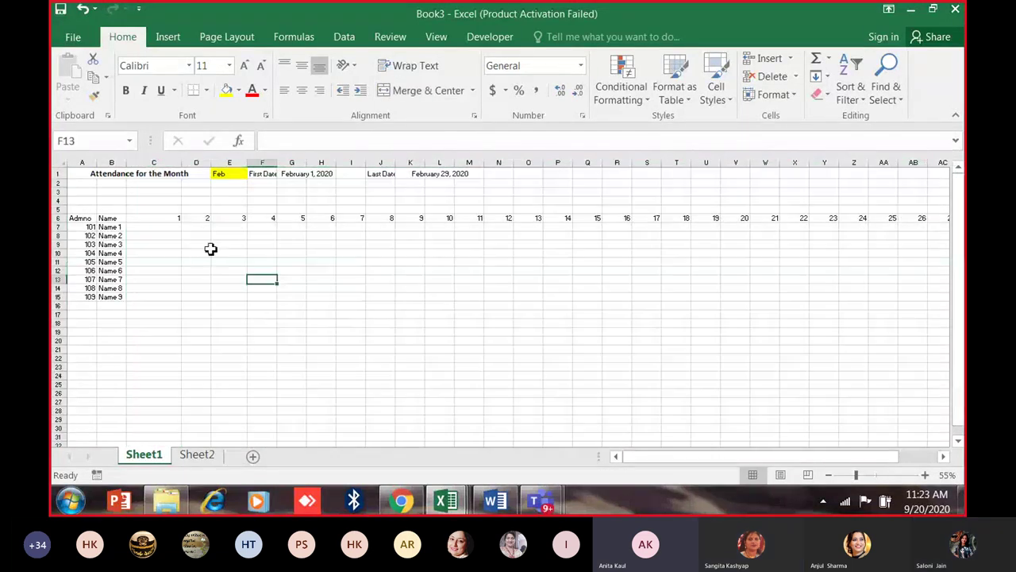
Clear the day headers in row 6 from C6 across to the last day column.
{"action": "left_click_drag", "start_coordinate": [175, 219], "coordinate": [862, 230]}
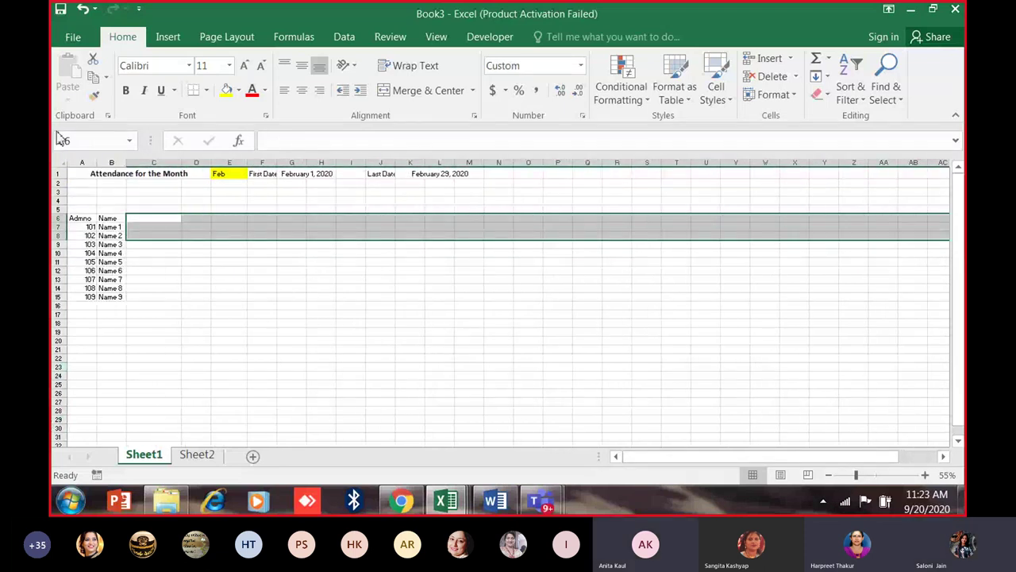
{"action": "scroll", "coordinate": [122, 294], "scroll_direction": "up", "scroll_amount": 2}
{"action": "left_click_drag", "start_coordinate": [679, 457], "coordinate": [601, 463]}
{"action": "scroll", "coordinate": [238, 255], "scroll_direction": "up", "scroll_amount": 2}
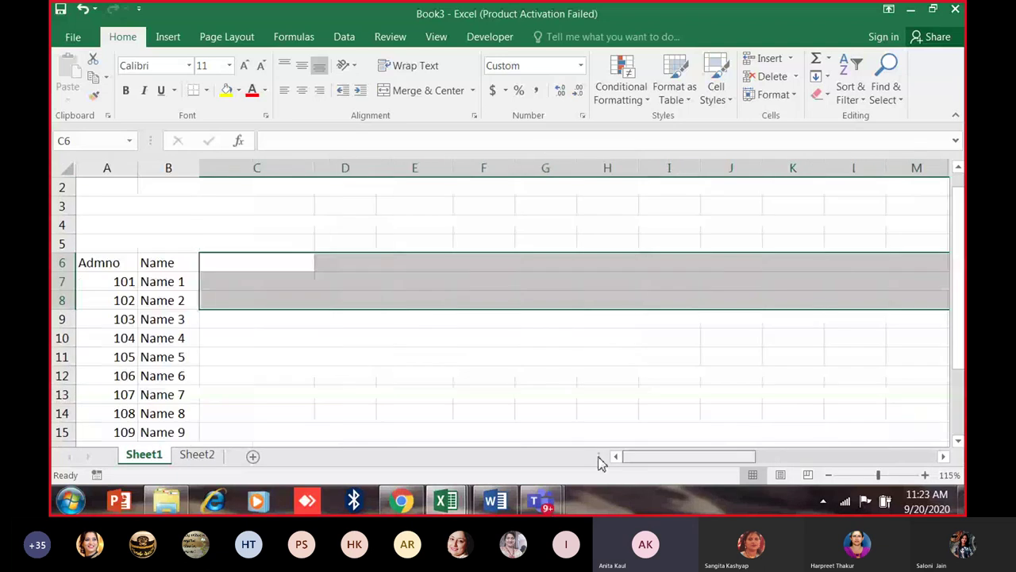
{"action": "scroll", "coordinate": [282, 266], "scroll_direction": "up", "scroll_amount": 1}
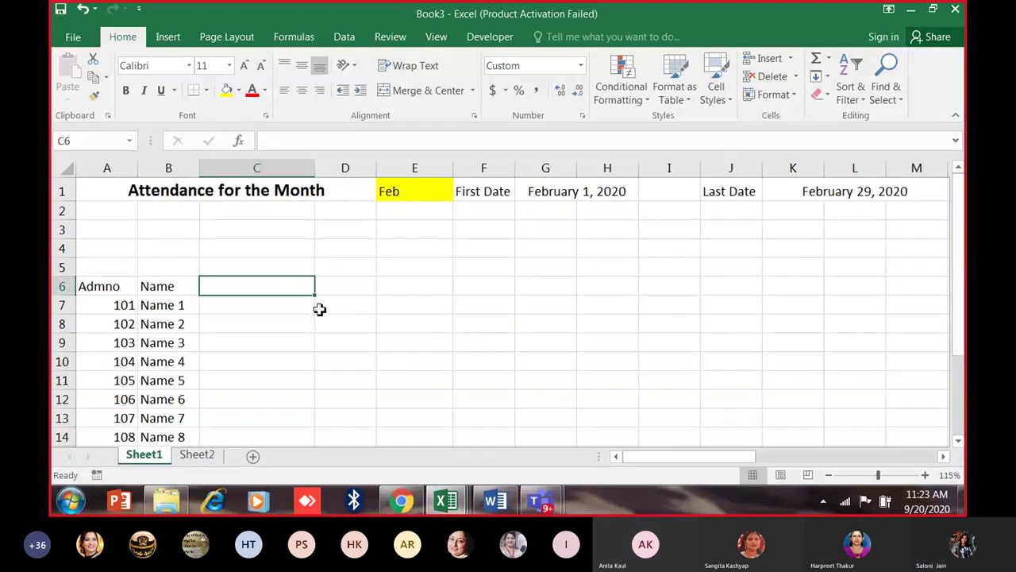
Enter =G1 in C6 and confirm the custom number format d for the cell.
{"action": "type", "text": "="}
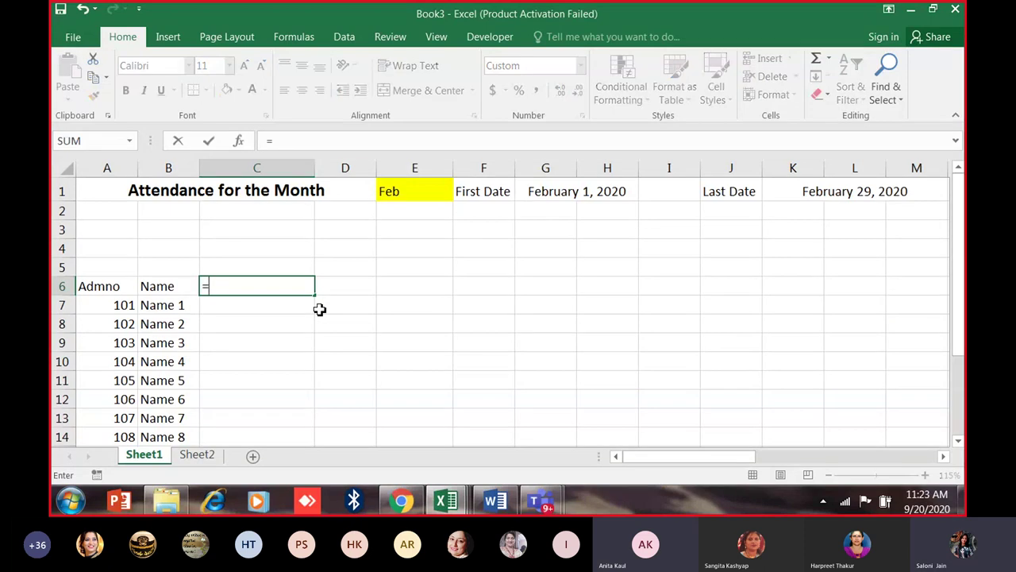
{"action": "left_click", "coordinate": [543, 191]}
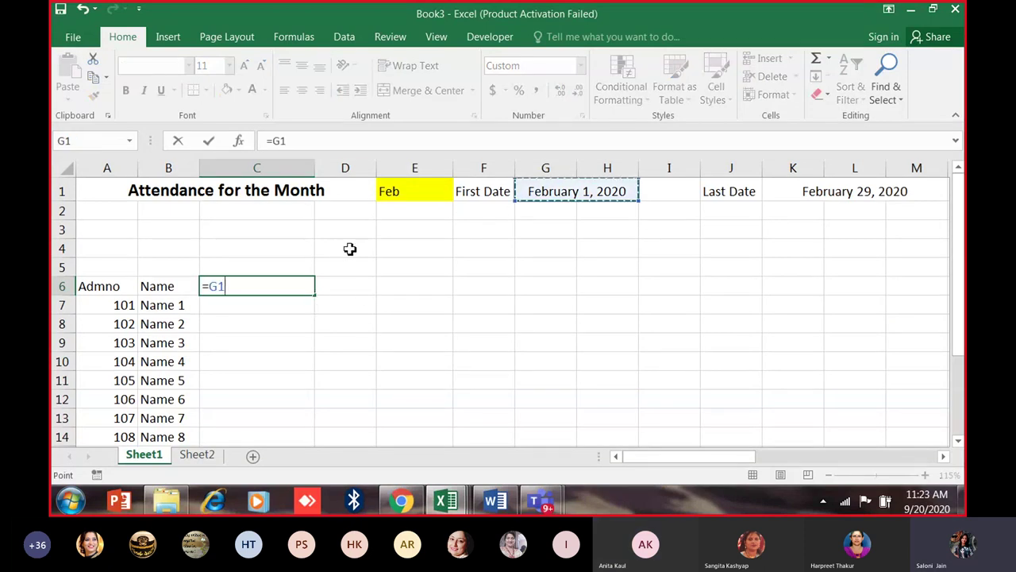
{"action": "key", "text": "Return"}
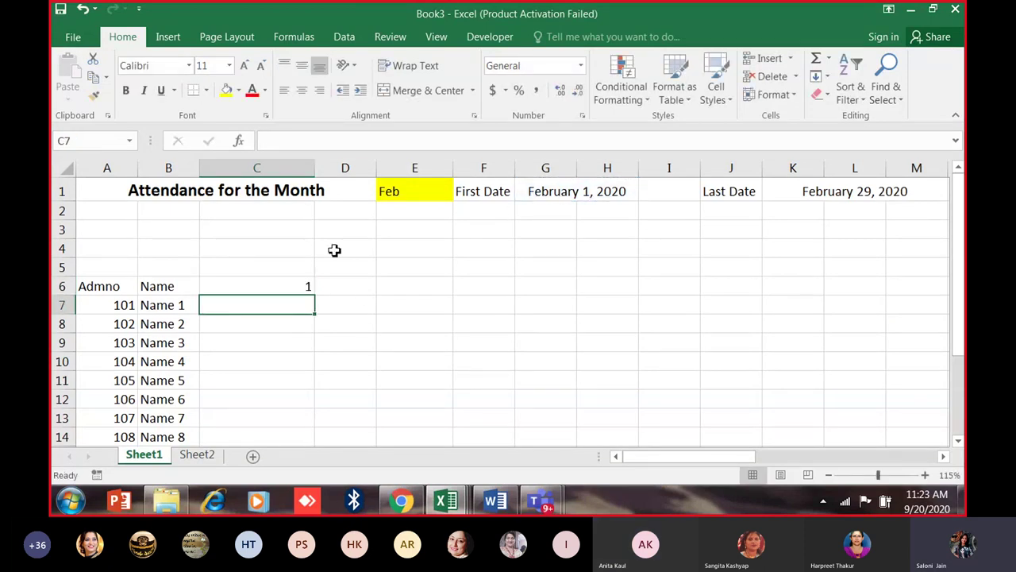
{"action": "left_click", "coordinate": [276, 289]}
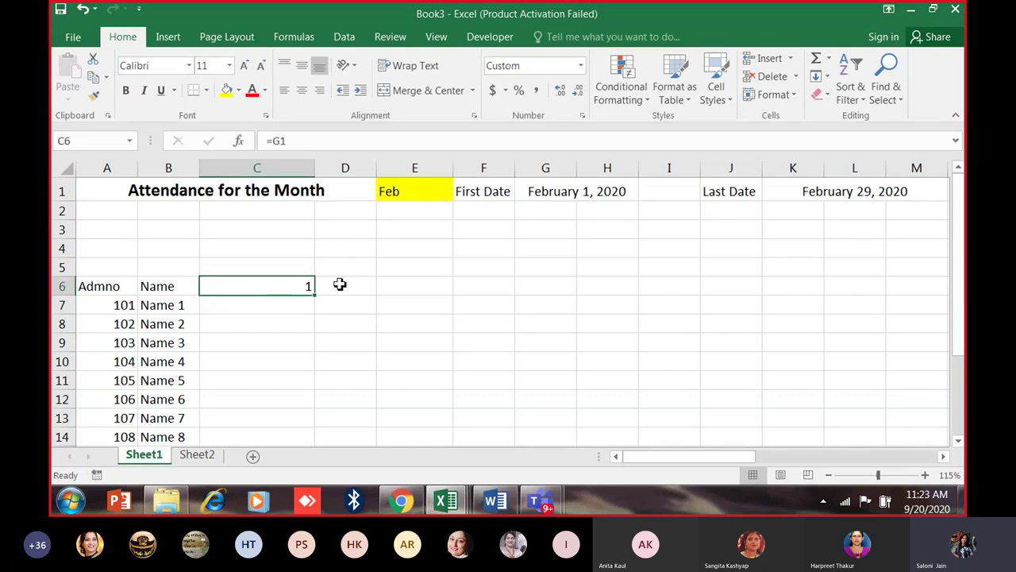
{"action": "key", "text": "ctrl+1"}
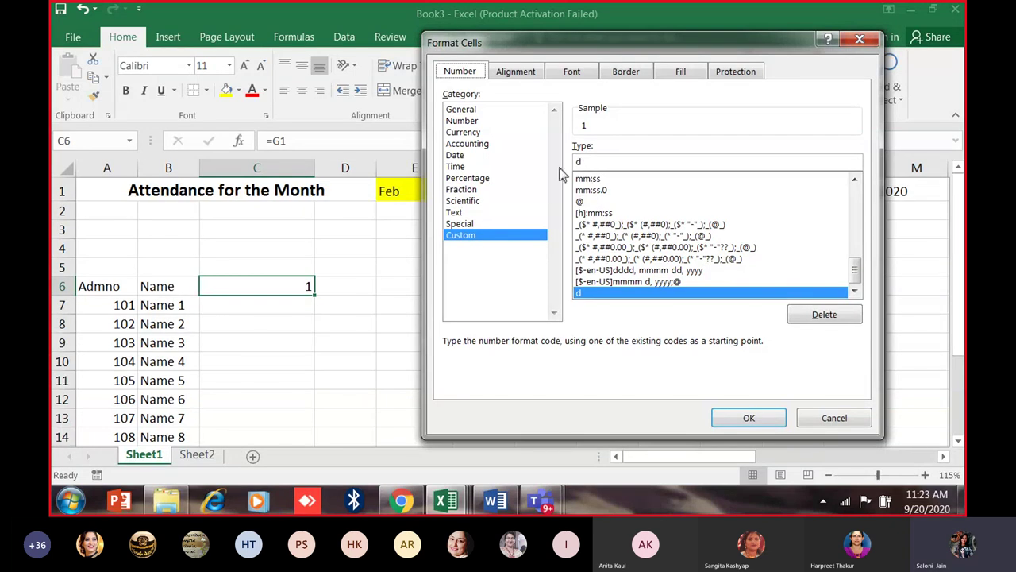
{"action": "left_click", "coordinate": [766, 419]}
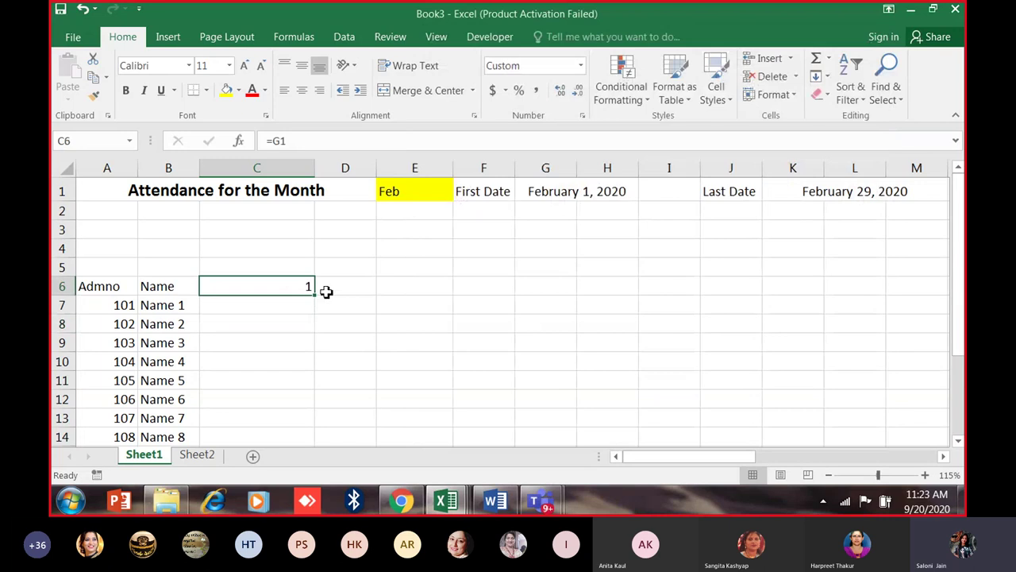
{"action": "left_click", "coordinate": [342, 294]}
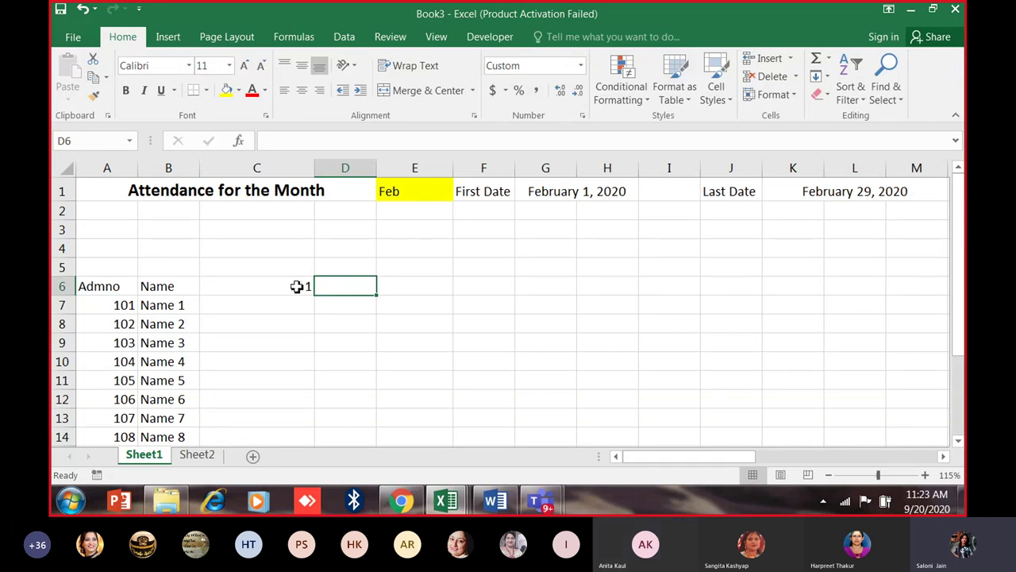
{"action": "type", "text": "="}
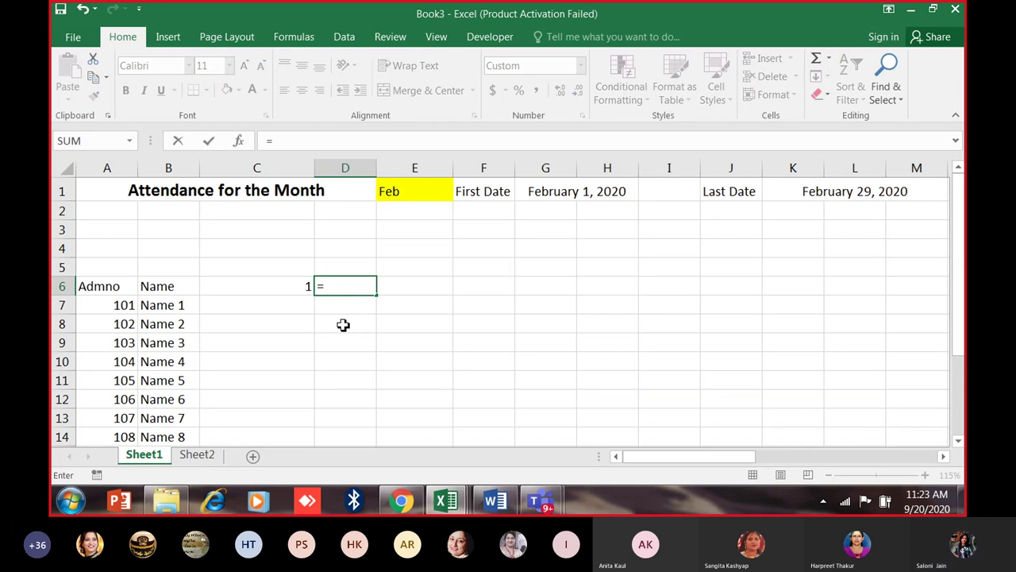
{"action": "type", "text": "if"}
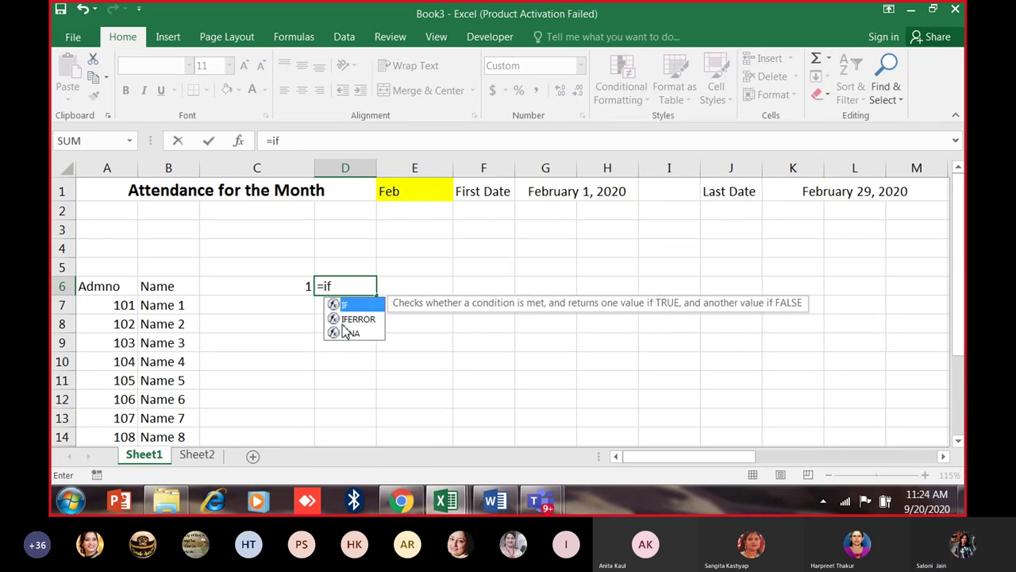
{"action": "type", "text": "("}
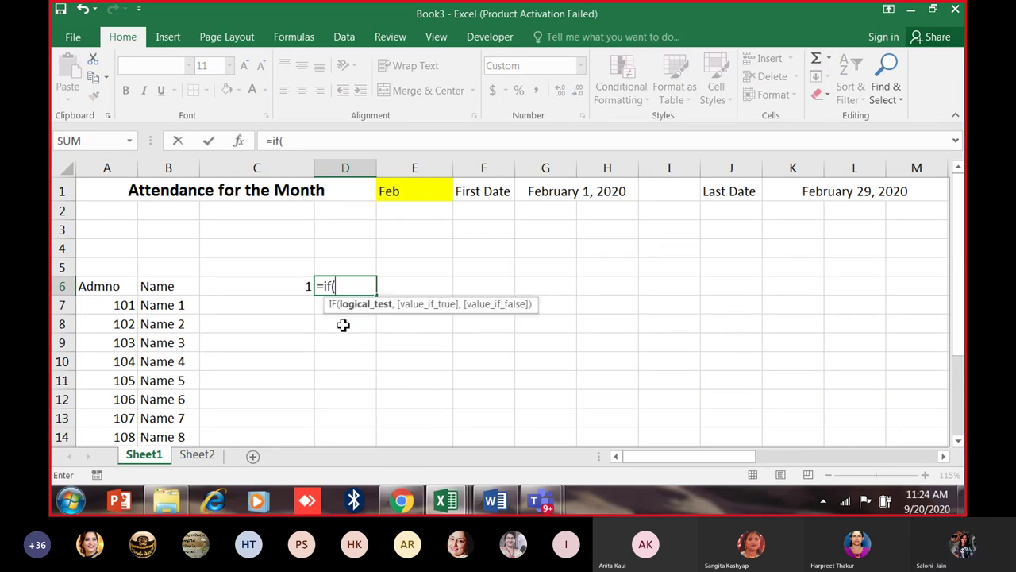
{"action": "left_click", "coordinate": [274, 290]}
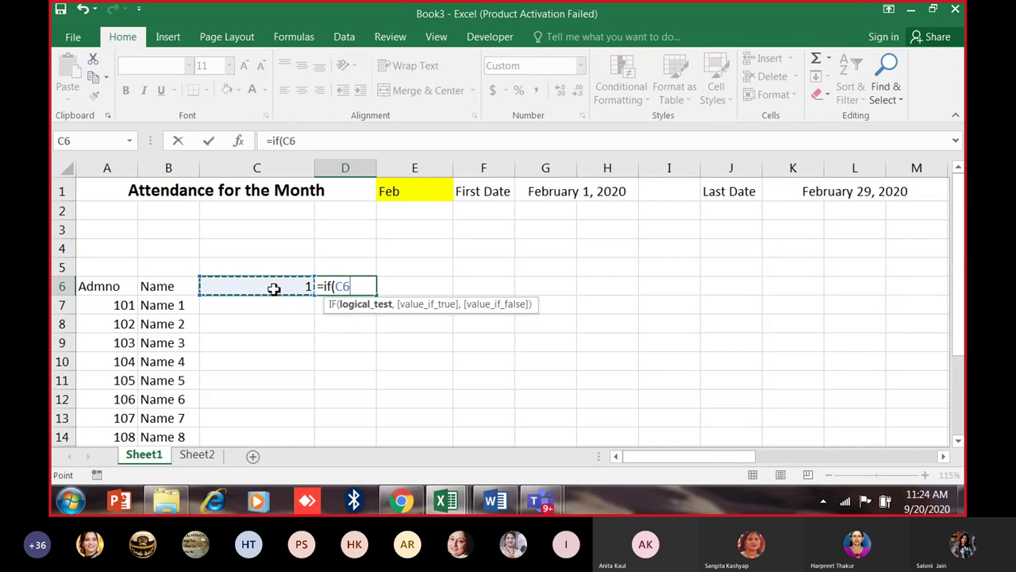
{"action": "type", "text": "<"}
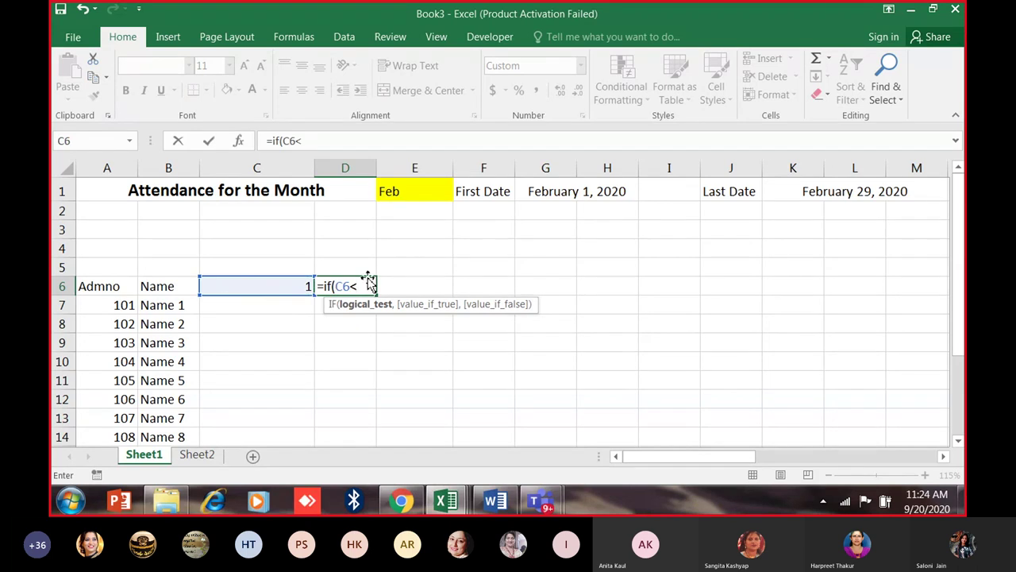
{"action": "left_click", "coordinate": [820, 194]}
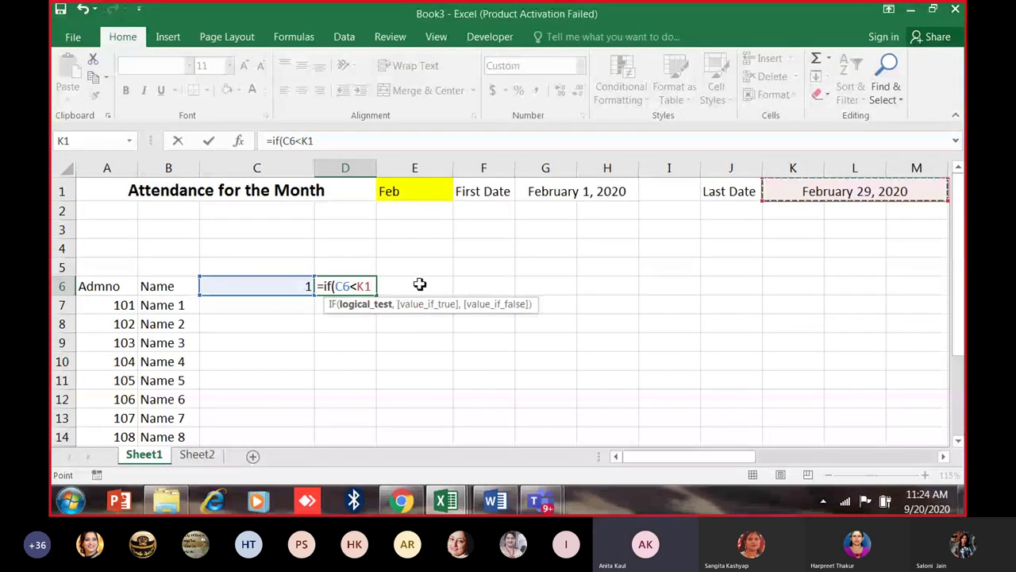
{"action": "left_click", "coordinate": [357, 286]}
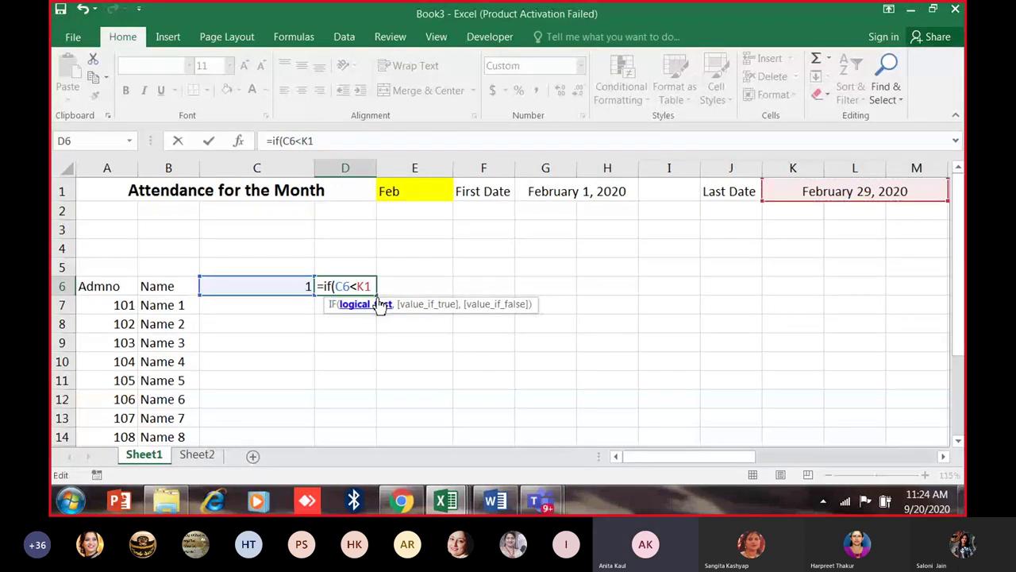
{"action": "key", "text": "Escape"}
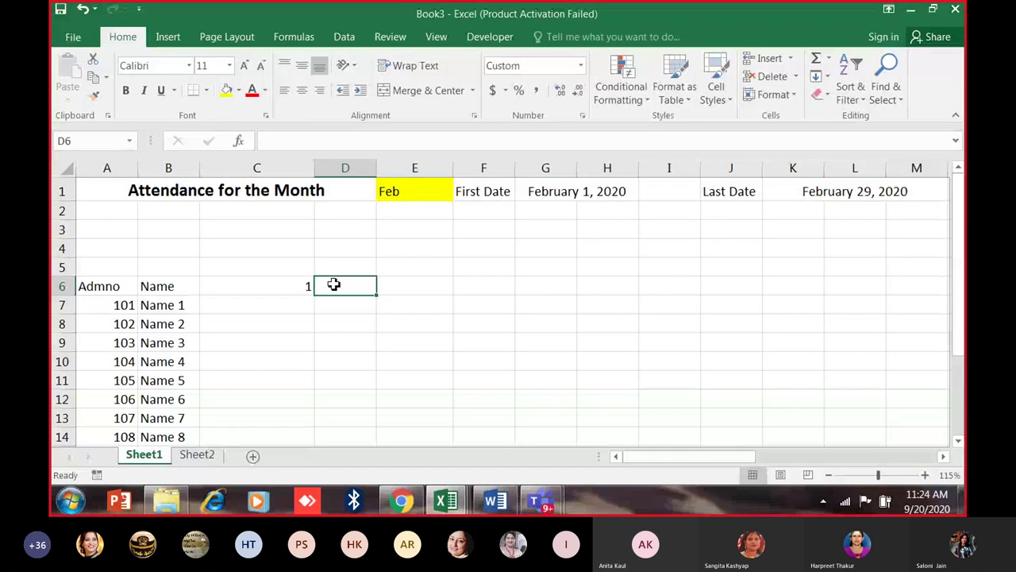
Increase the font size of D6 to 26.
{"action": "left_click", "coordinate": [245, 69]}
{"action": "left_click", "coordinate": [246, 68]}
{"action": "left_click", "coordinate": [246, 68]}
{"action": "left_click", "coordinate": [245, 68]}
{"action": "left_click", "coordinate": [246, 69]}
{"action": "left_click", "coordinate": [246, 68]}
{"action": "left_click", "coordinate": [245, 69]}
{"action": "left_click", "coordinate": [245, 68]}
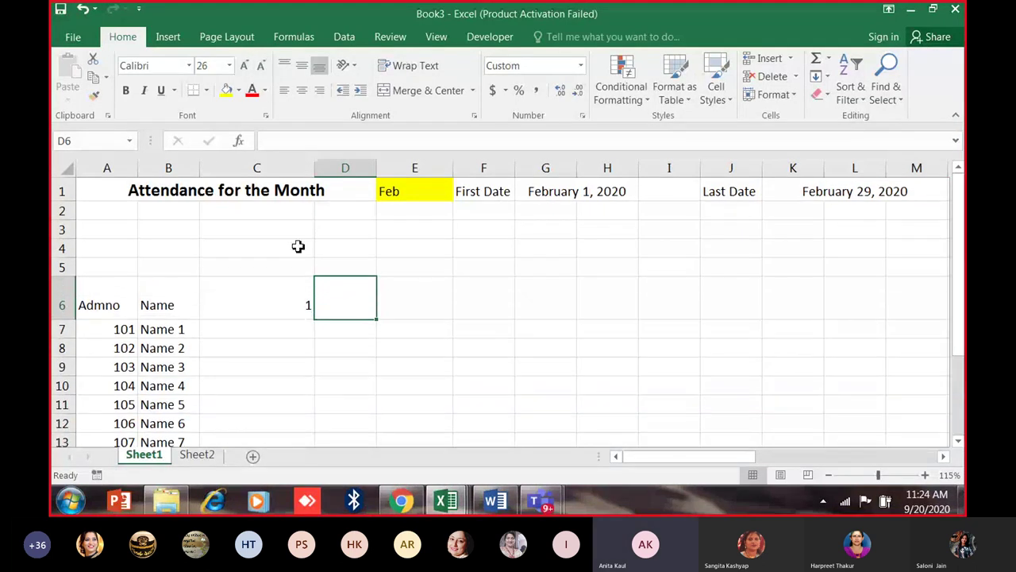
{"action": "type", "text": "=if"}
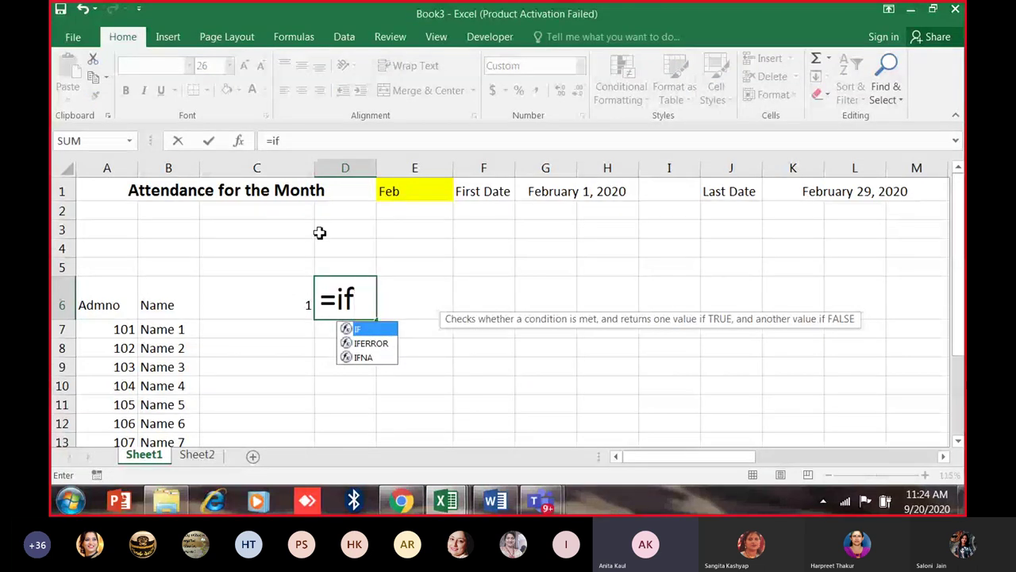
{"action": "key", "text": "BackSpace"}
{"action": "key", "text": "Escape"}
{"action": "type", "text": "=if"}
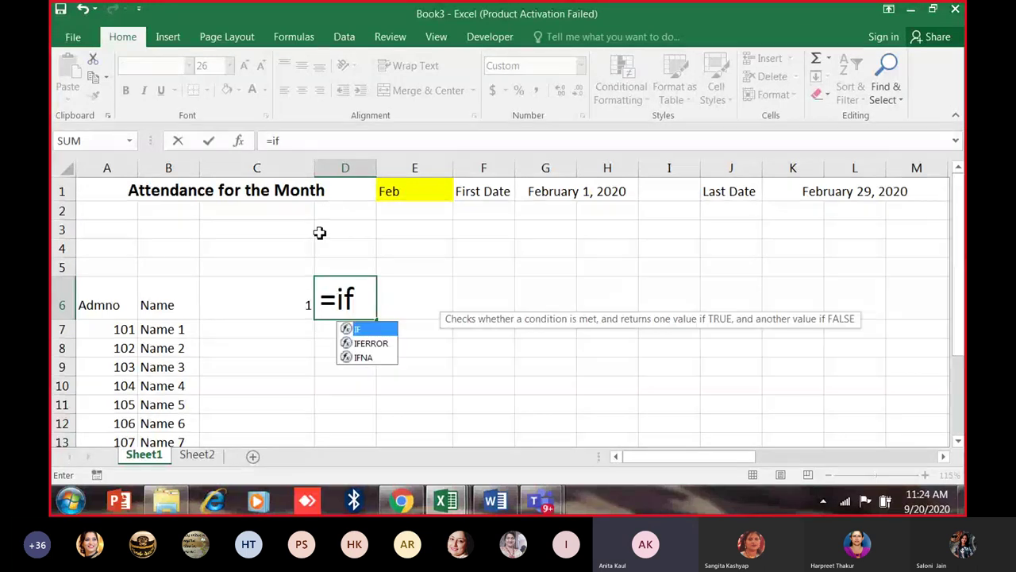
{"action": "type", "text": "("}
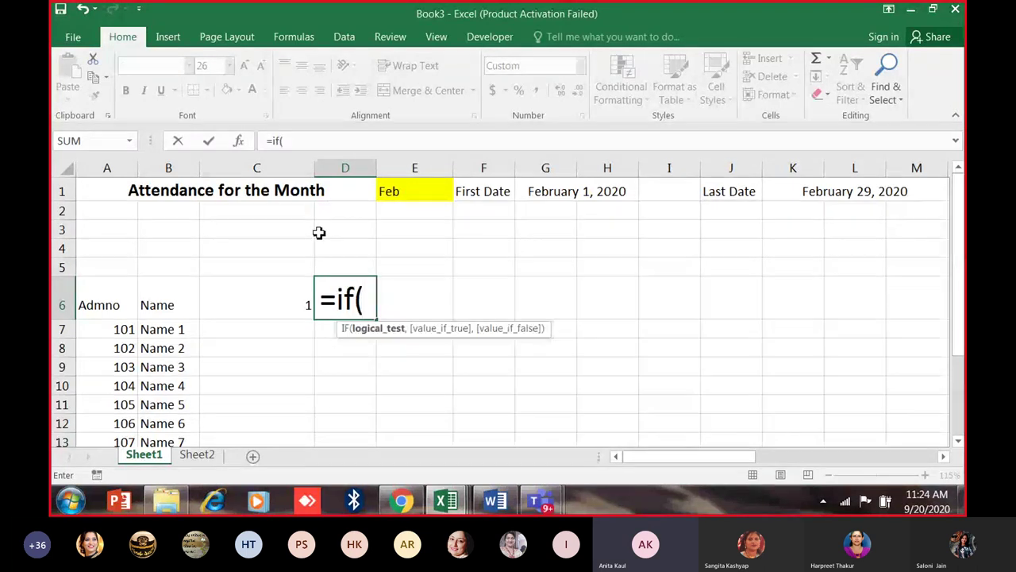
{"action": "left_click", "coordinate": [264, 302]}
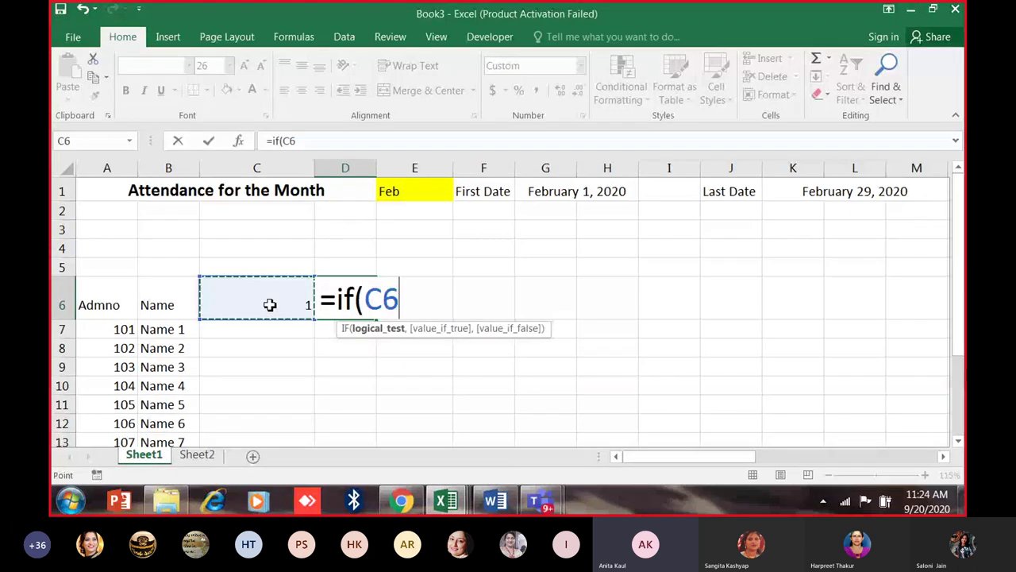
{"action": "type", "text": "<"}
{"action": "left_click", "coordinate": [813, 197]}
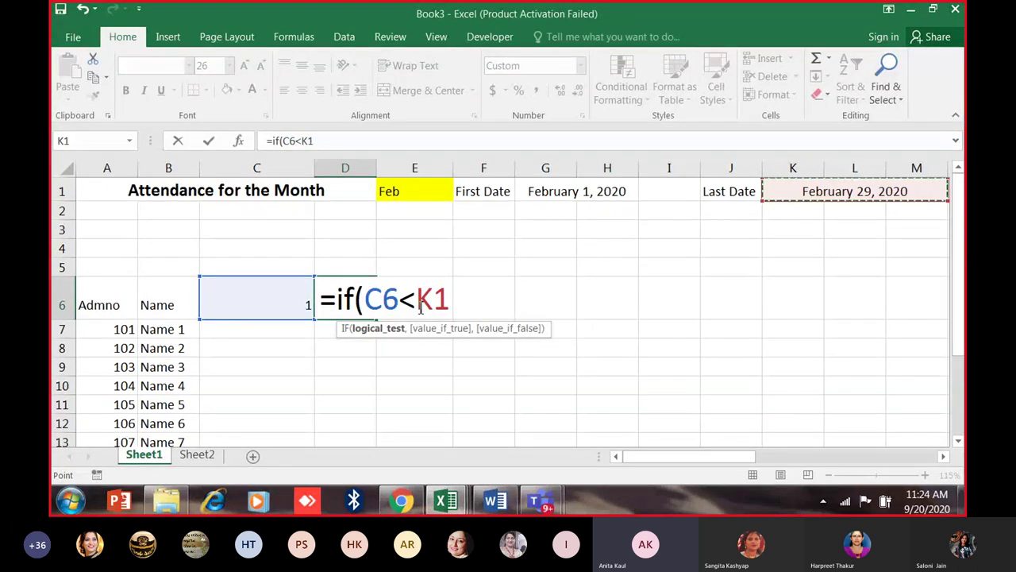
{"action": "left_click_drag", "start_coordinate": [416, 302], "coordinate": [450, 303]}
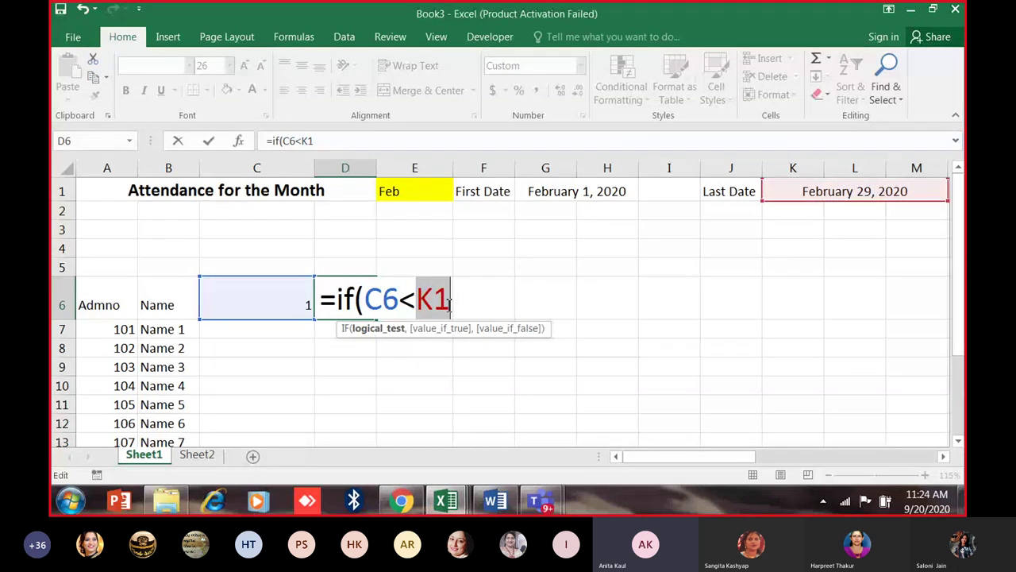
{"action": "key", "text": "F4"}
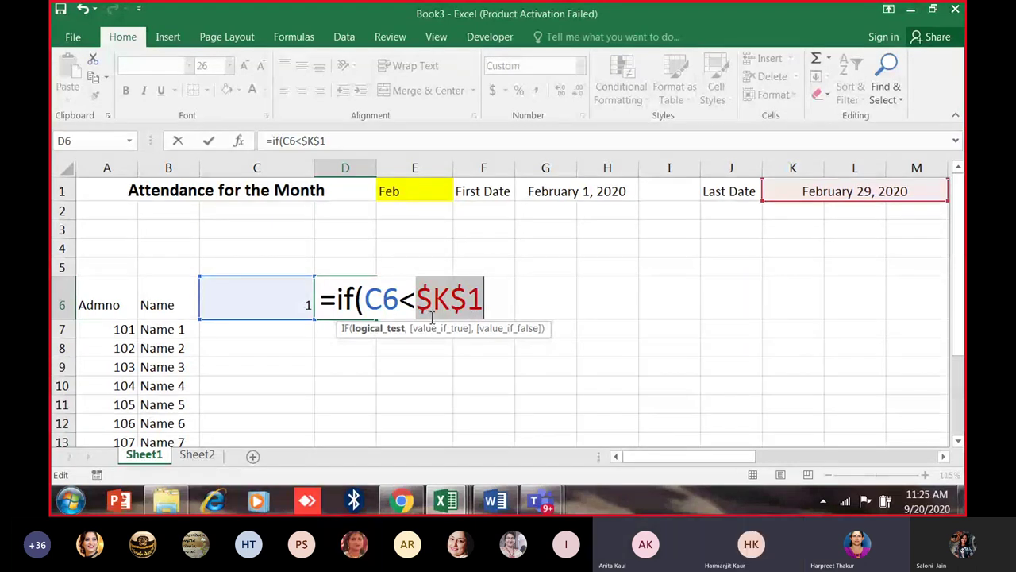
Switch to the Microsoft Teams meeting, toggle the microphone, and return to the Book3 workbook in Excel.
{"action": "key", "text": "ctrl+Tab"}
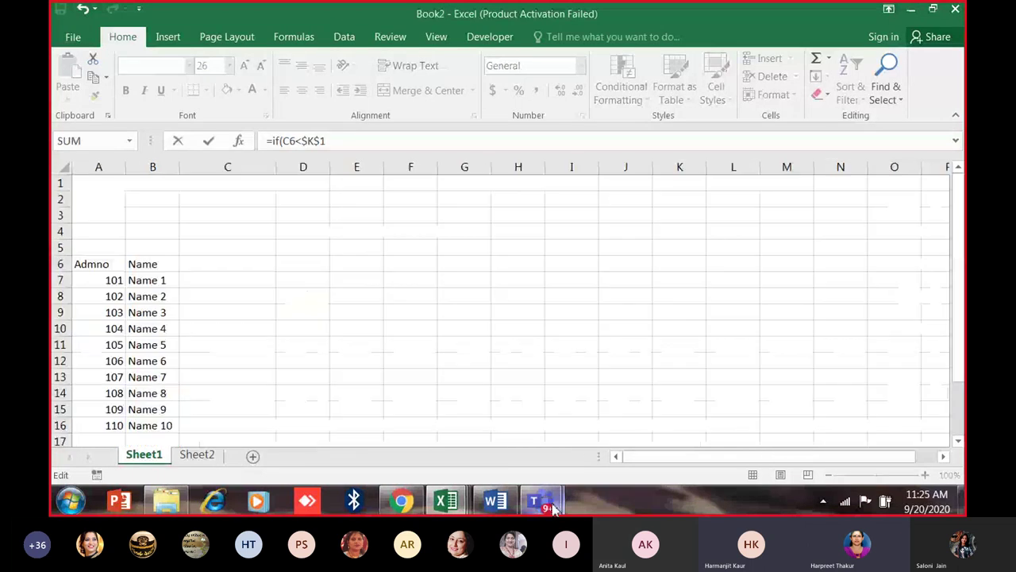
{"action": "mouse_move", "coordinate": [556, 511]}
{"action": "left_click", "coordinate": [459, 413]}
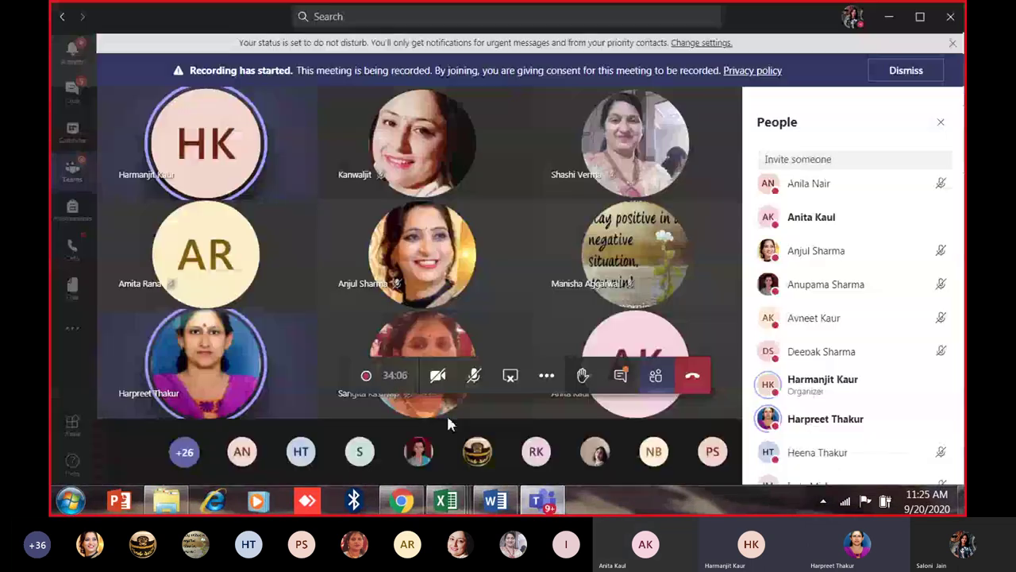
{"action": "left_click", "coordinate": [474, 378]}
{"action": "key", "text": "alt+Tab"}
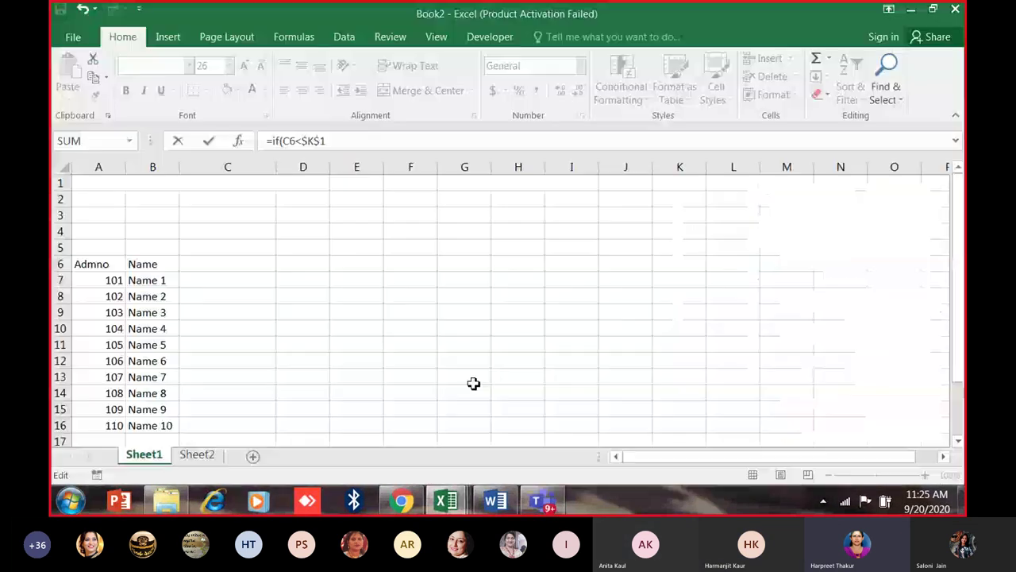
{"action": "key", "text": "ctrl+Tab"}
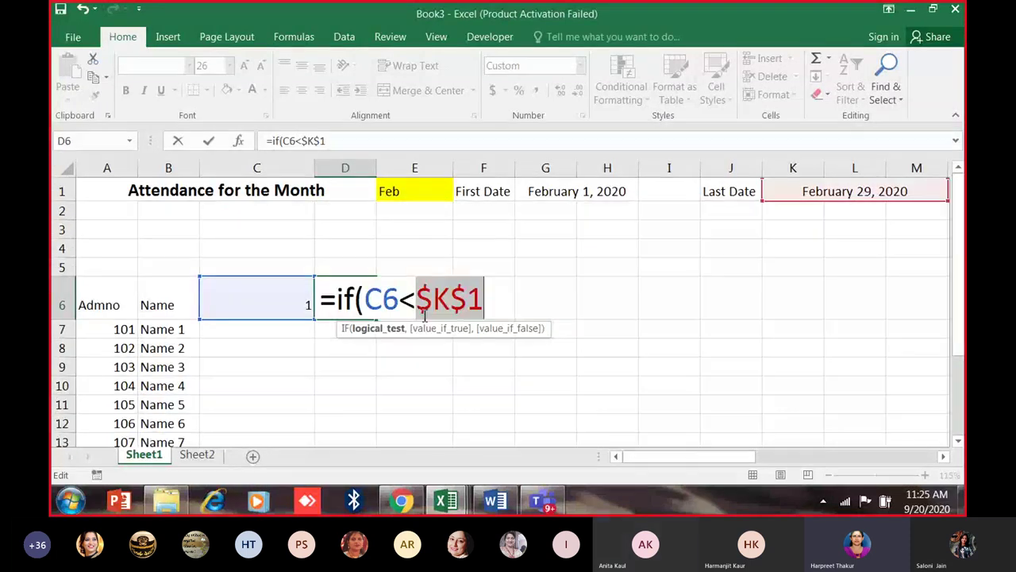
Clear the unfinished IF formula from D6.
{"action": "key", "text": "BackSpace"}
{"action": "key", "text": "BackSpace"}
{"action": "key", "text": "BackSpace"}
{"action": "key", "text": "BackSpace"}
{"action": "key", "text": "BackSpace"}
{"action": "key", "text": "BackSpace"}
{"action": "key", "text": "BackSpace"}
{"action": "key", "text": "BackSpace"}
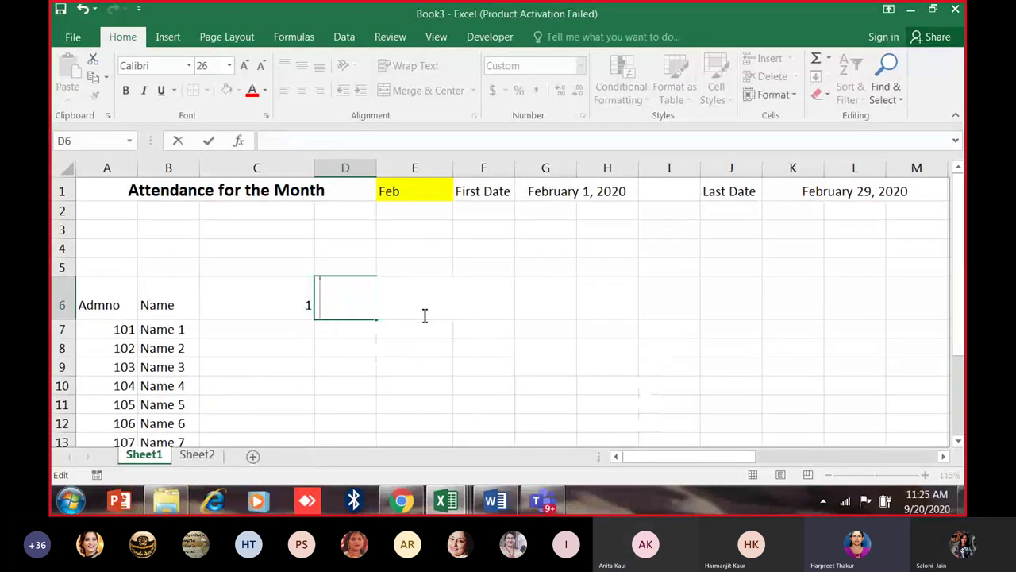
{"action": "left_click", "coordinate": [366, 362]}
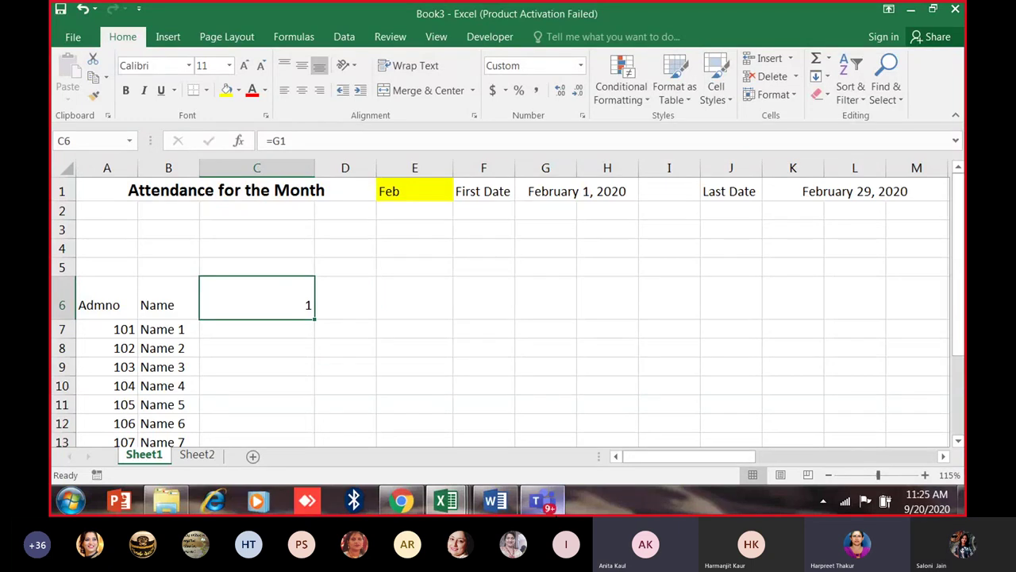
Minimize the floating Microsoft Teams call window that covers the worksheet and return to cell D6.
{"action": "left_click", "coordinate": [540, 501]}
{"action": "left_click", "coordinate": [543, 500]}
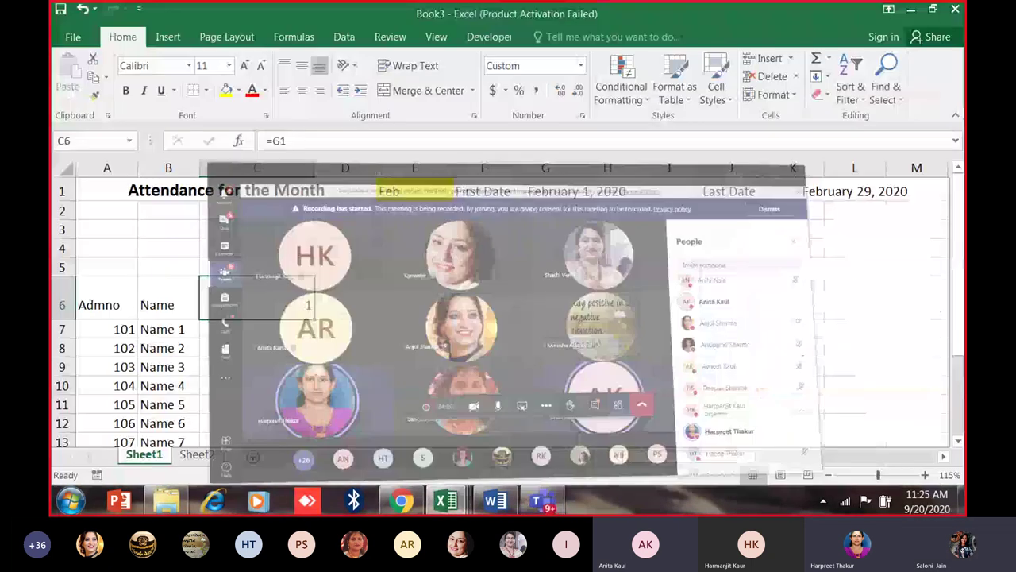
{"action": "mouse_move", "coordinate": [552, 509]}
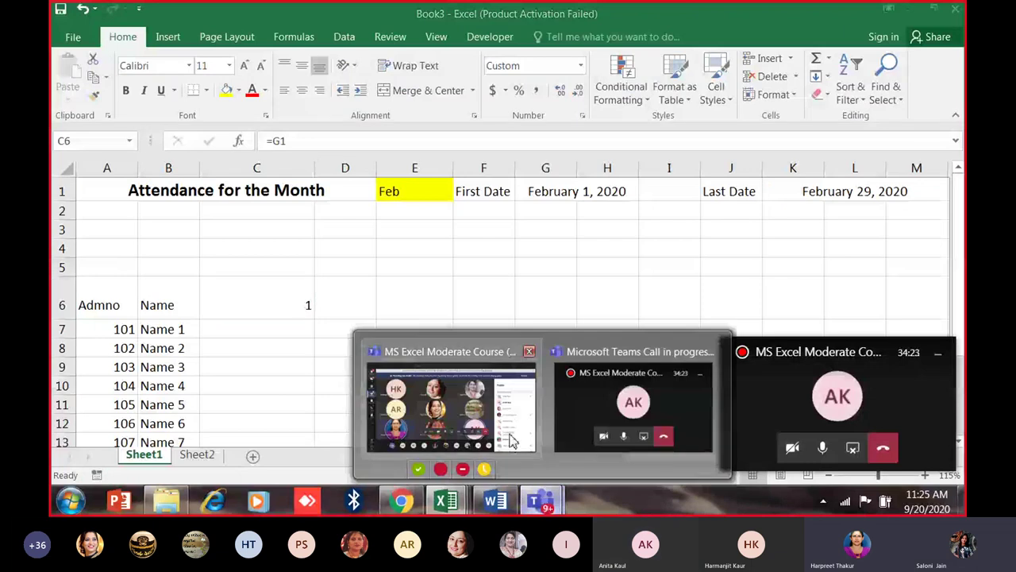
{"action": "left_click", "coordinate": [347, 298]}
{"action": "left_click", "coordinate": [943, 357]}
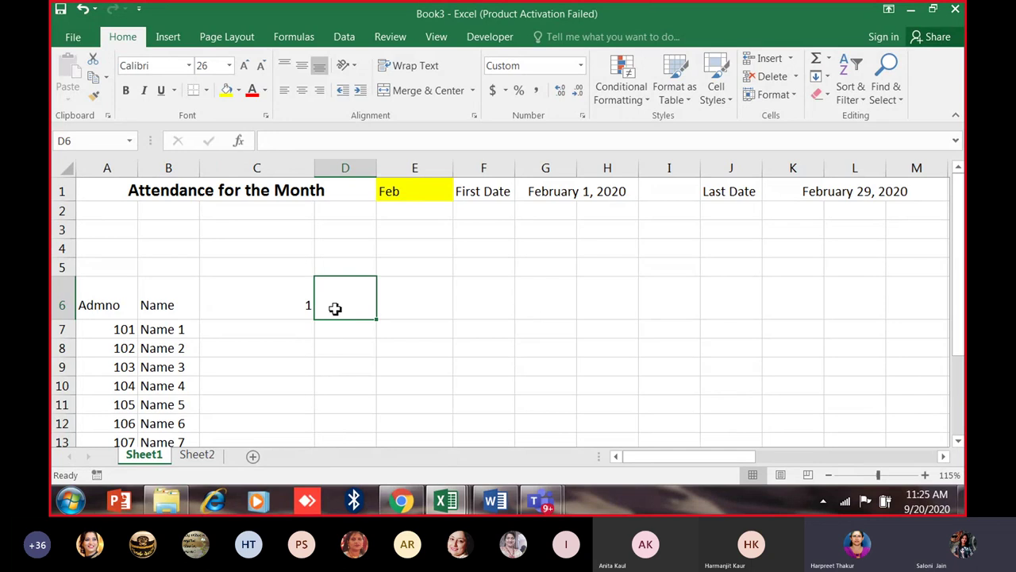
Re-enter the formula =G1 in C6 so the first day header refers to the month's first date.
{"action": "left_click", "coordinate": [298, 308]}
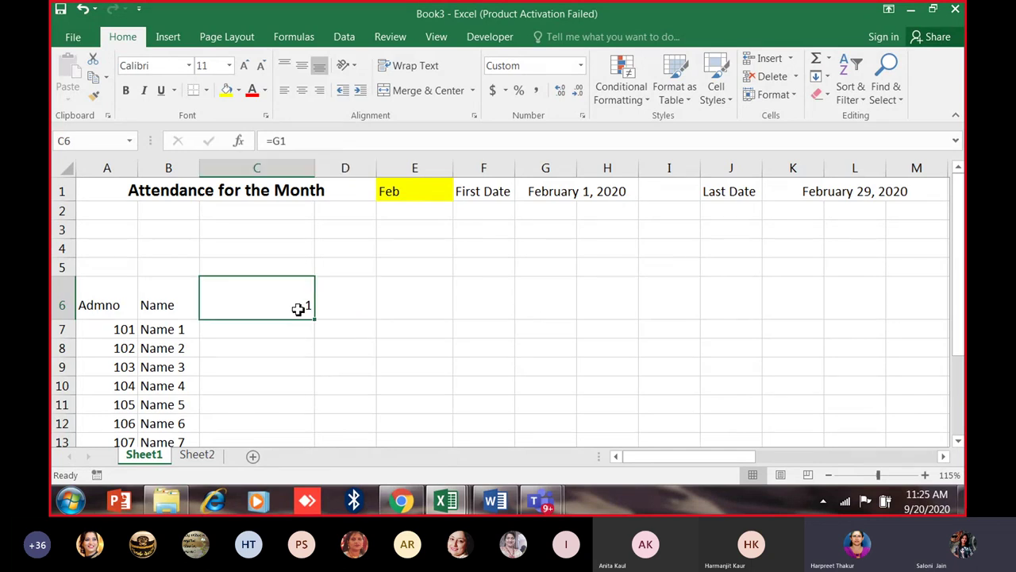
{"action": "double_click", "coordinate": [298, 309]}
{"action": "key", "text": "BackSpace"}
{"action": "key", "text": "BackSpace"}
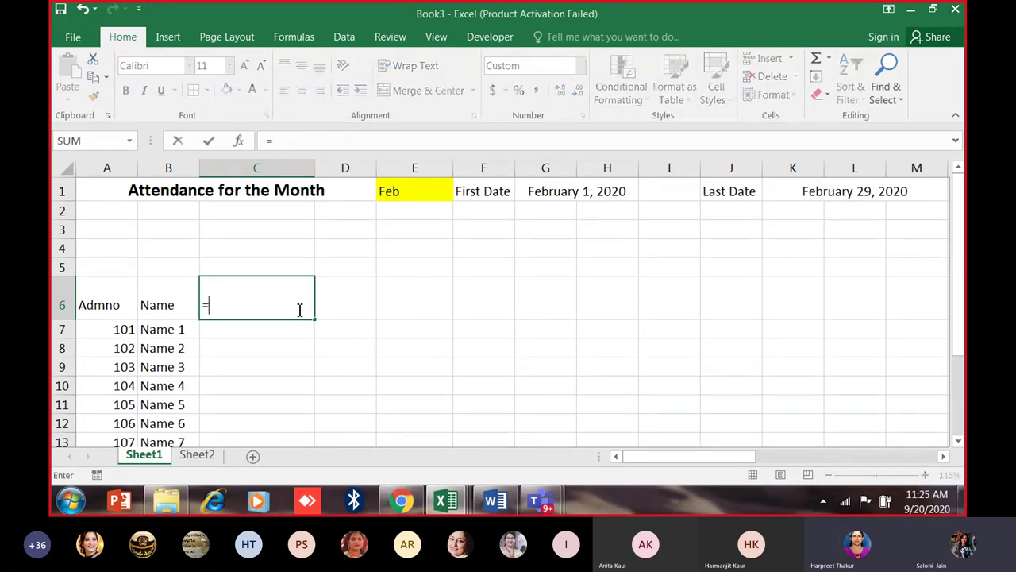
{"action": "left_click", "coordinate": [563, 193]}
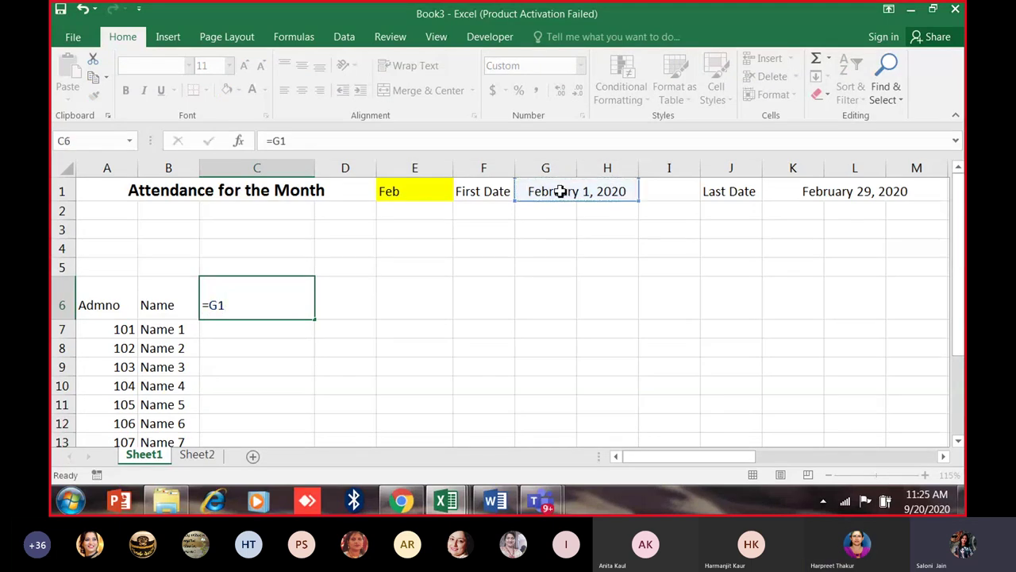
{"action": "key", "text": "Return"}
{"action": "left_click", "coordinate": [261, 318]}
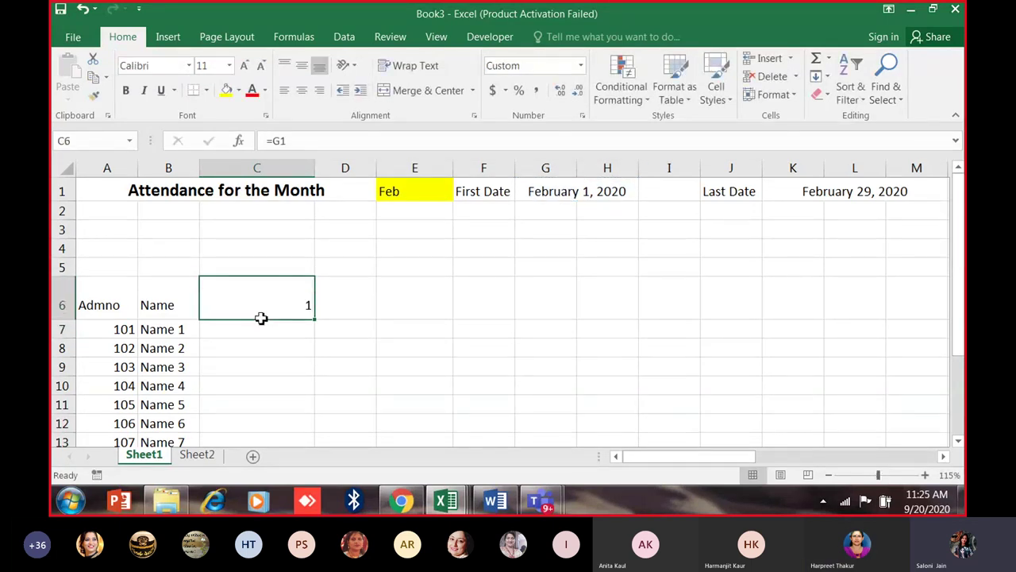
Start an IF formula in D6 with the test C6<$K$1, making the last date an absolute reference.
{"action": "left_click", "coordinate": [354, 301]}
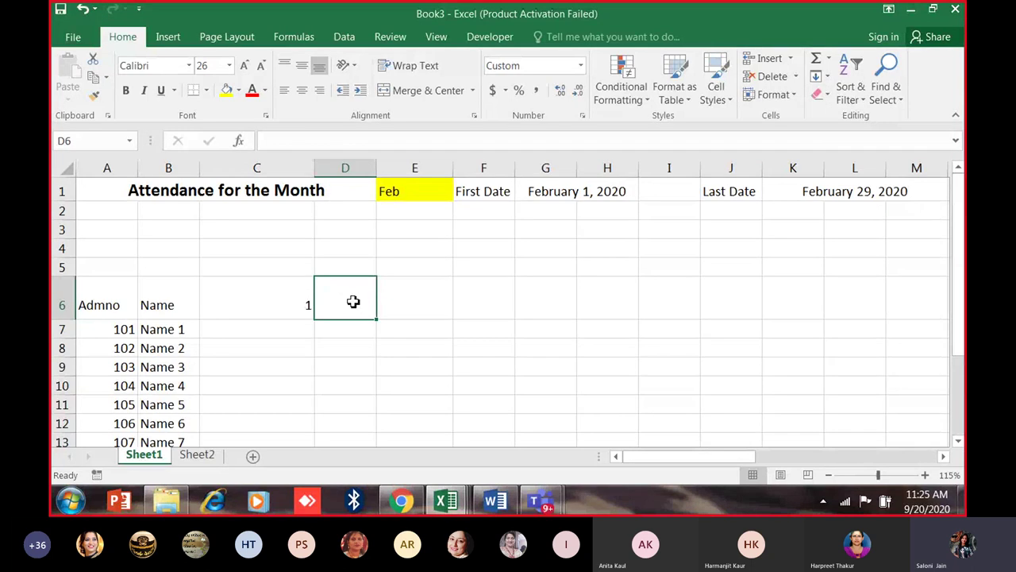
{"action": "type", "text": "=if"}
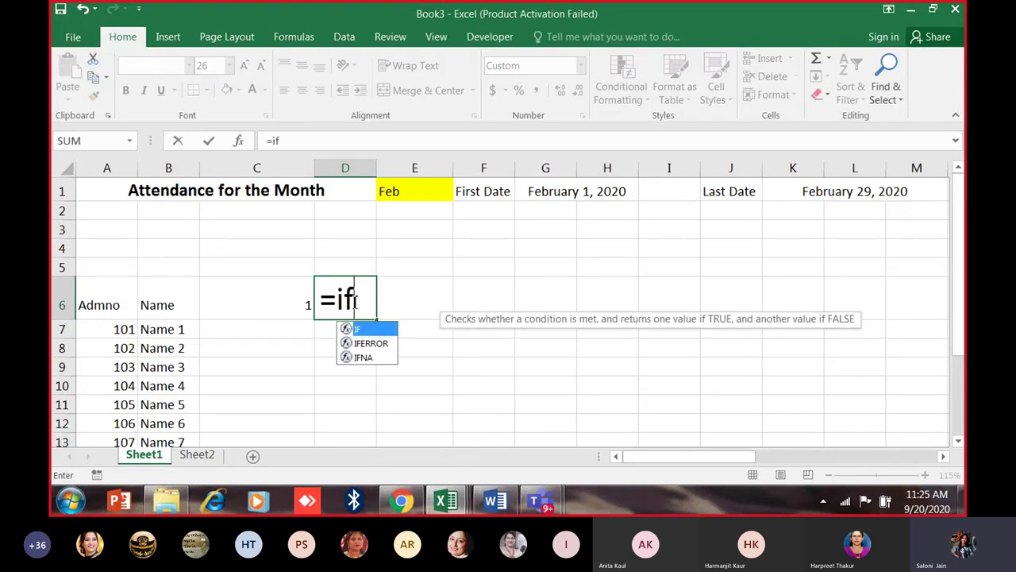
{"action": "type", "text": "("}
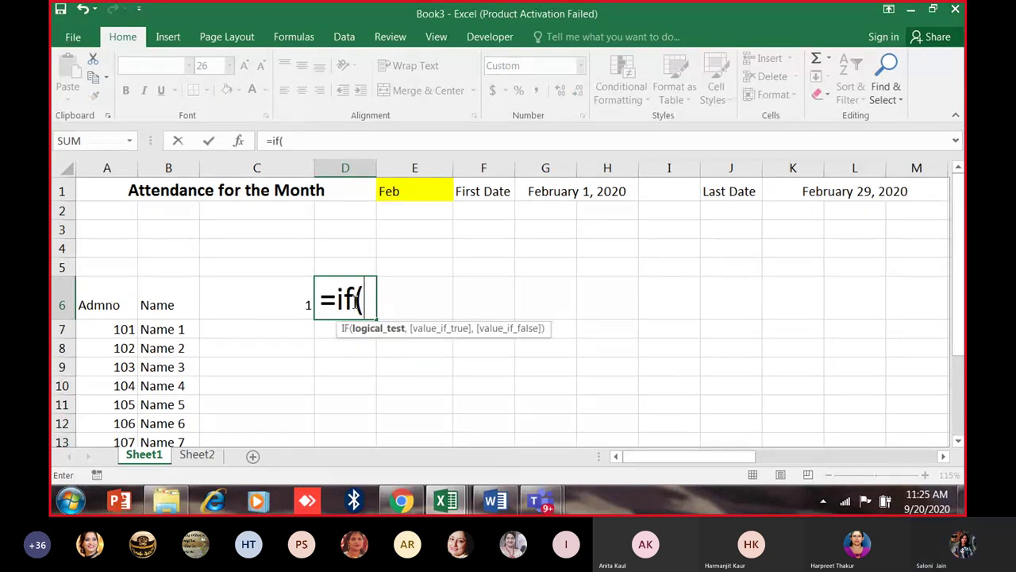
{"action": "left_click", "coordinate": [305, 305]}
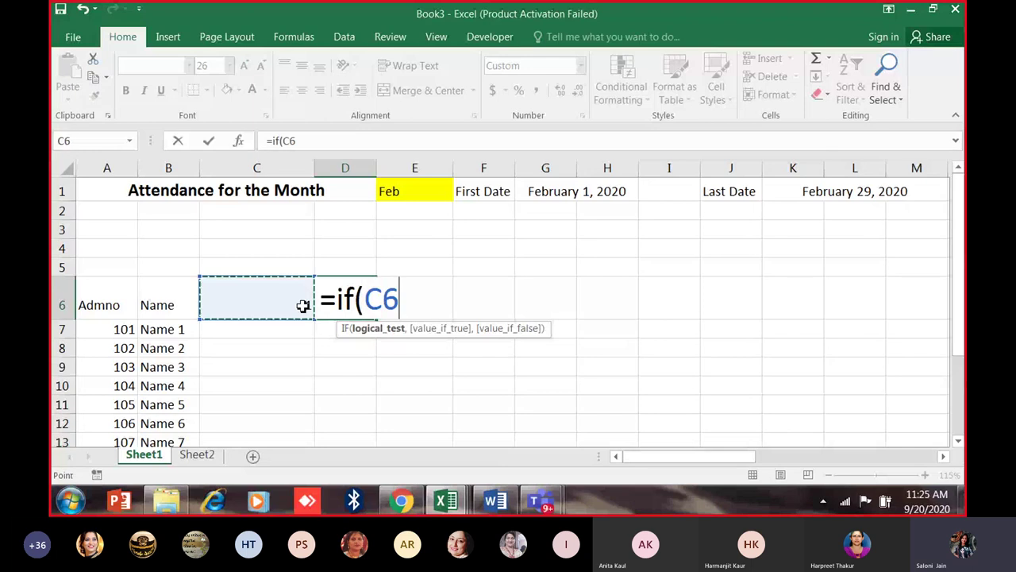
{"action": "type", "text": "<"}
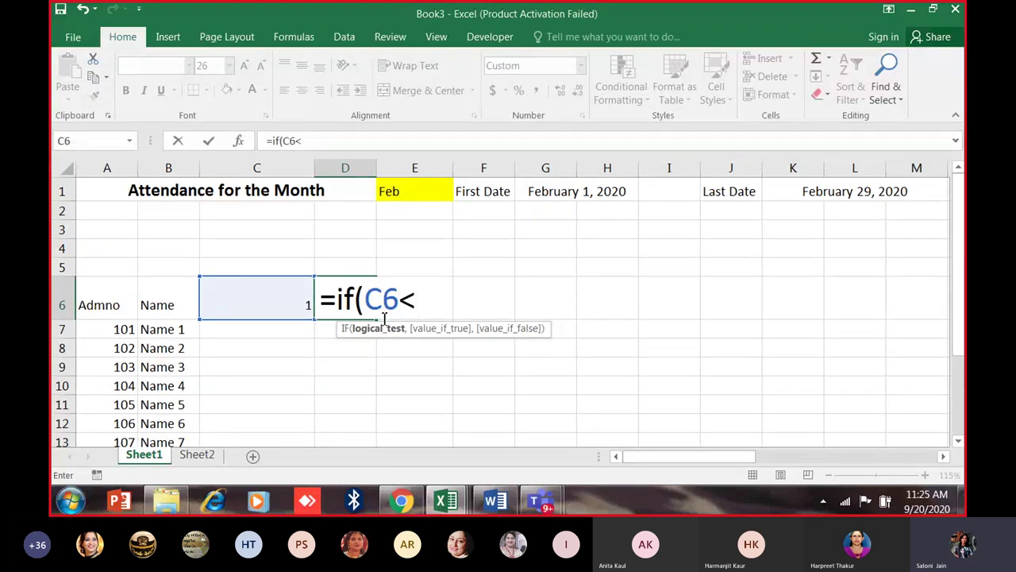
{"action": "left_click", "coordinate": [826, 190]}
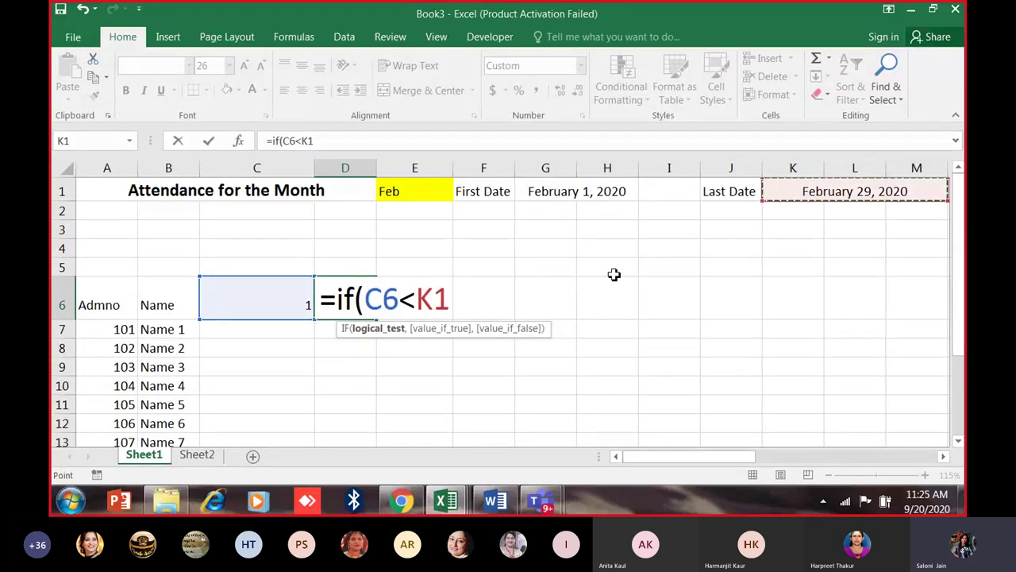
{"action": "left_click_drag", "start_coordinate": [415, 299], "coordinate": [455, 300]}
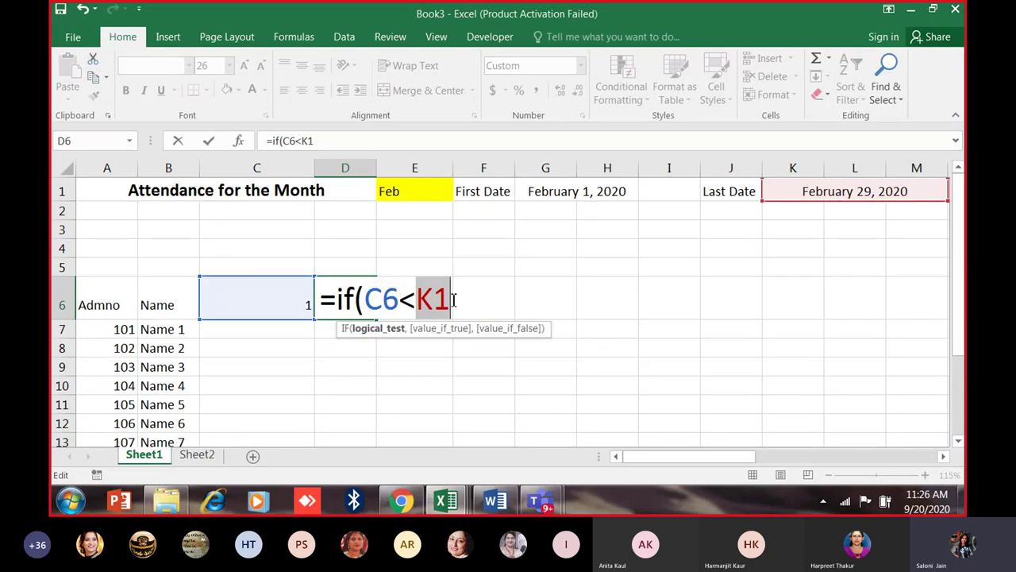
{"action": "key", "text": "F4"}
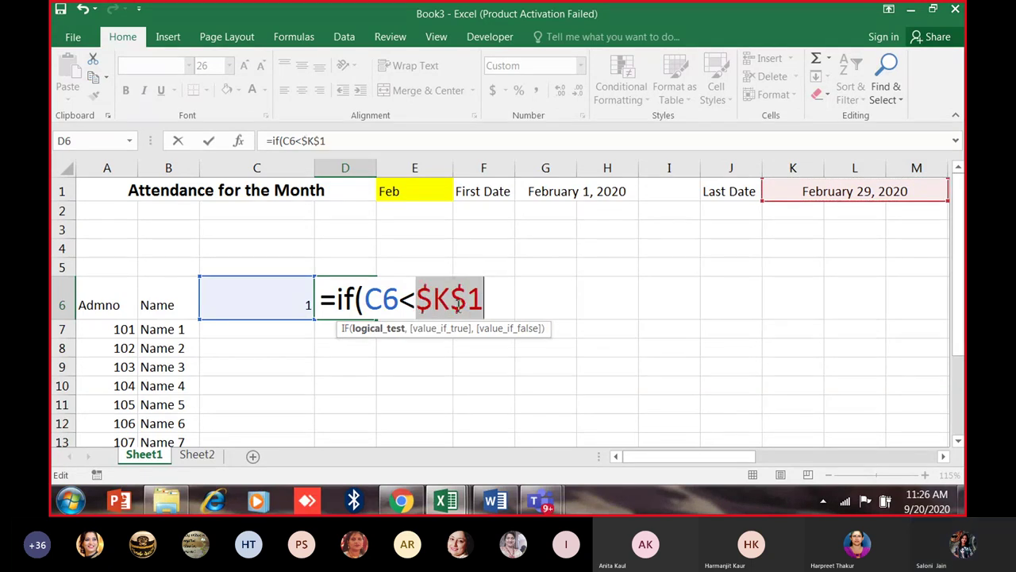
{"action": "left_click_drag", "start_coordinate": [421, 308], "coordinate": [482, 304]}
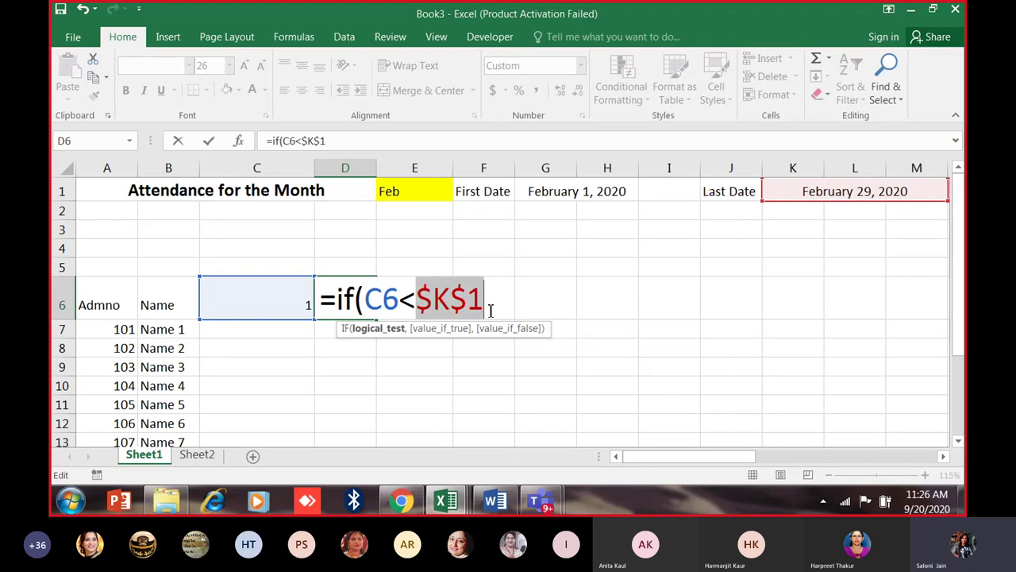
{"action": "left_click", "coordinate": [420, 302]}
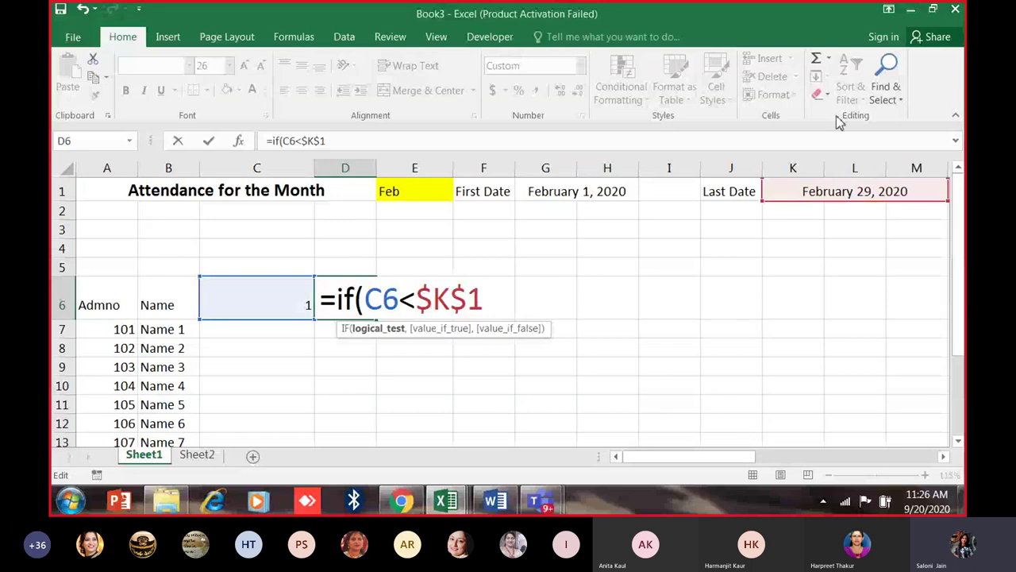
{"action": "left_click_drag", "start_coordinate": [416, 299], "coordinate": [650, 264]}
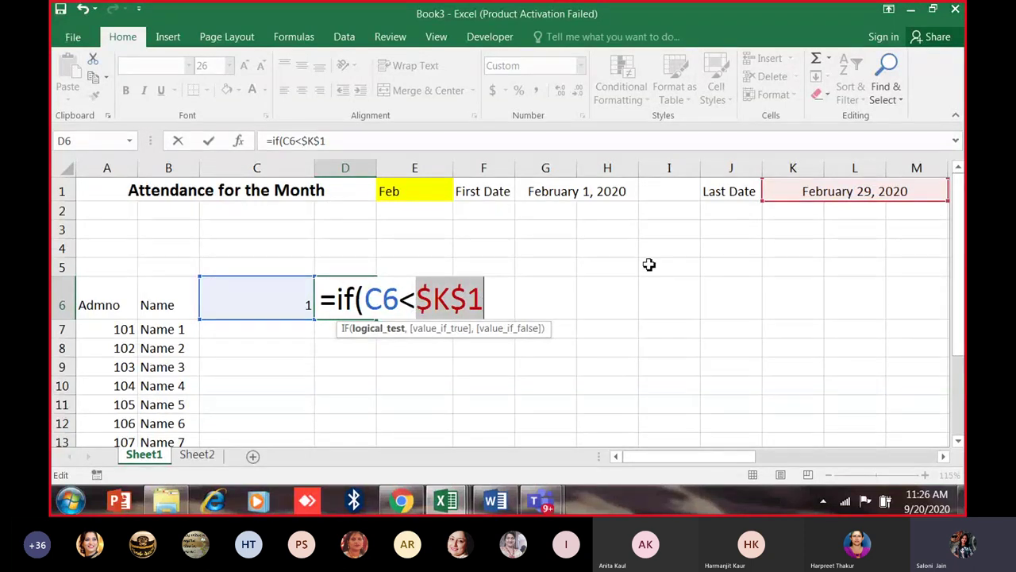
{"action": "left_click", "coordinate": [498, 303]}
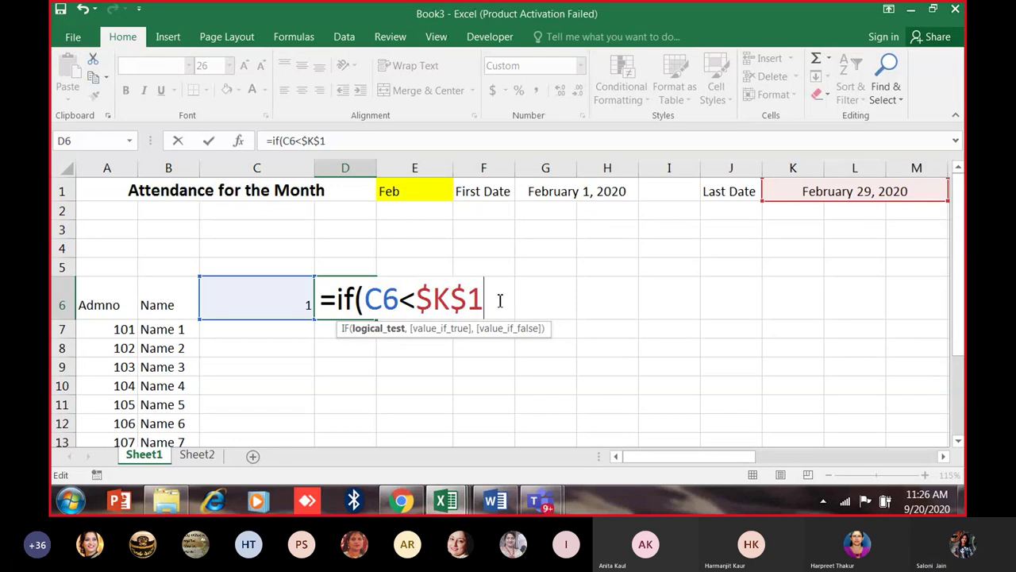
Complete the D6 formula with C6+1 as the true value and "" as the false value, and enter it.
{"action": "type", "text": ","}
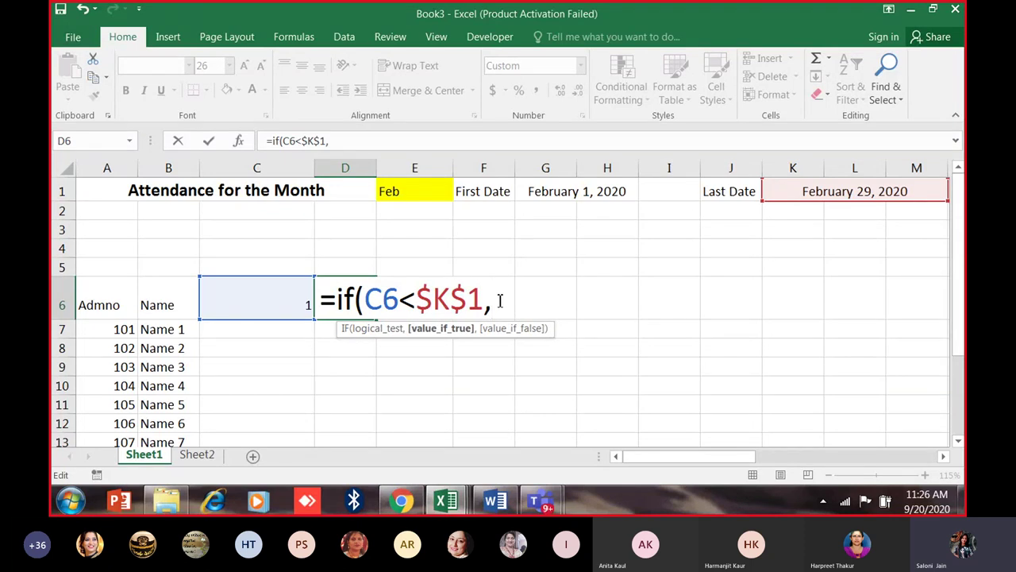
{"action": "left_click", "coordinate": [263, 302]}
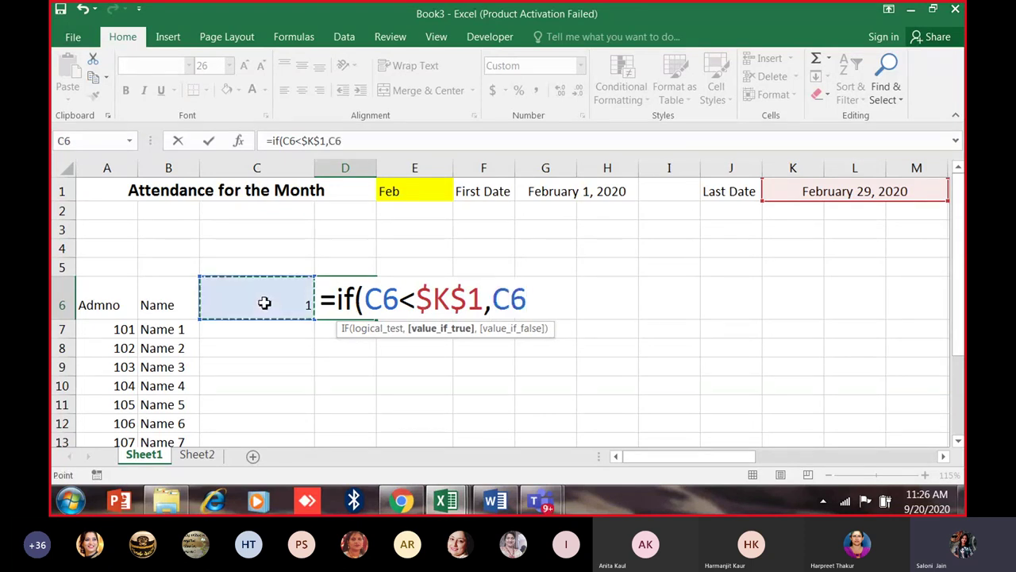
{"action": "type", "text": "+1"}
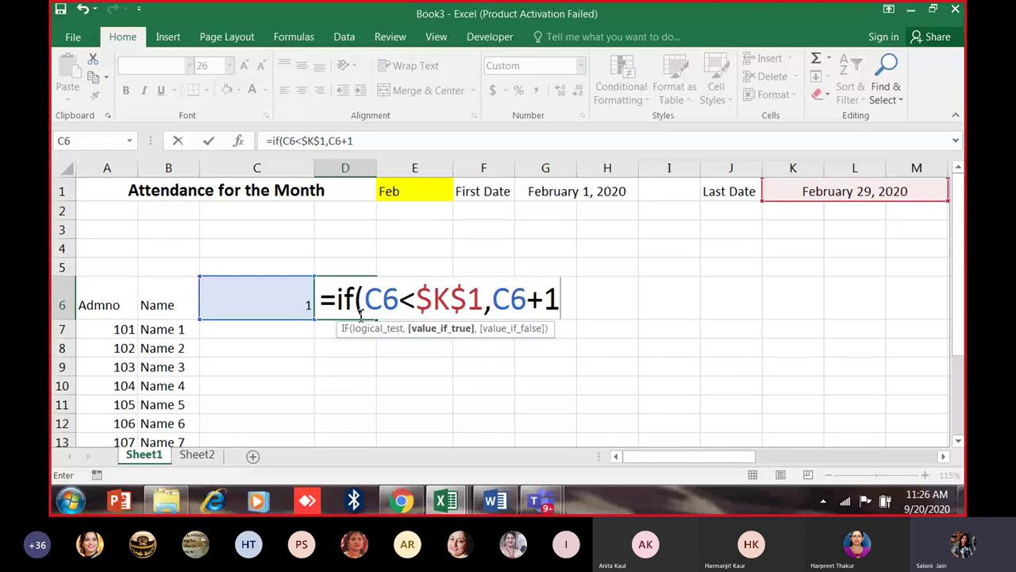
{"action": "type", "text": ",\"\""}
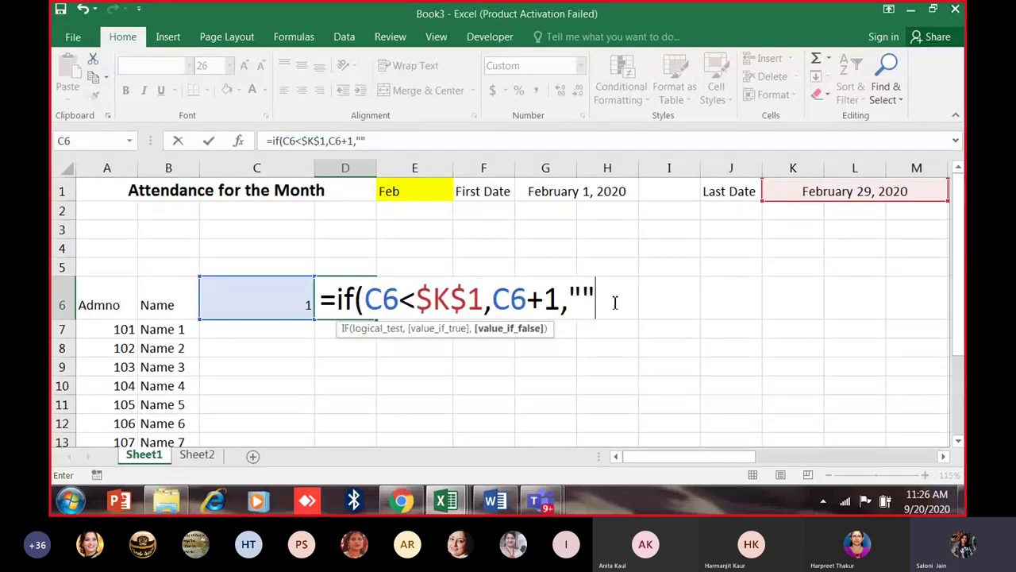
{"action": "type", "text": ")"}
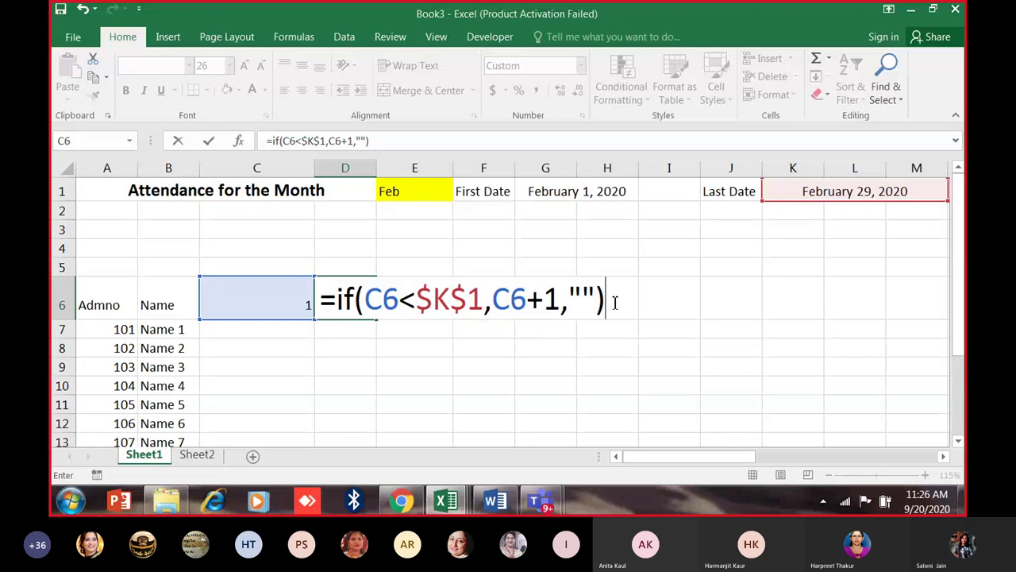
{"action": "key", "text": "Return"}
{"action": "left_click", "coordinate": [369, 304]}
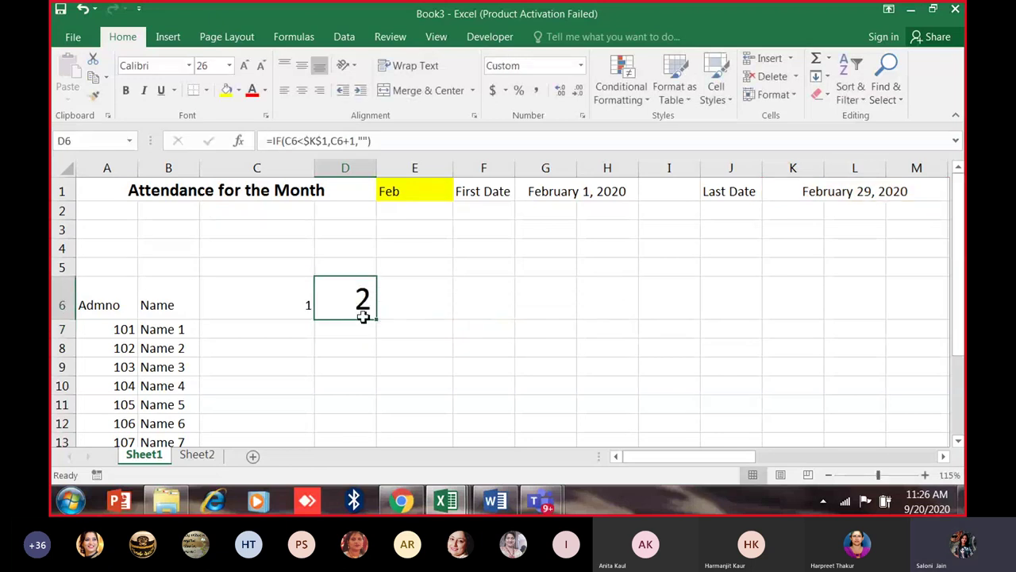
Fill the day-number formula from D6 across row 6 through column AH.
{"action": "left_click_drag", "start_coordinate": [380, 323], "coordinate": [921, 322]}
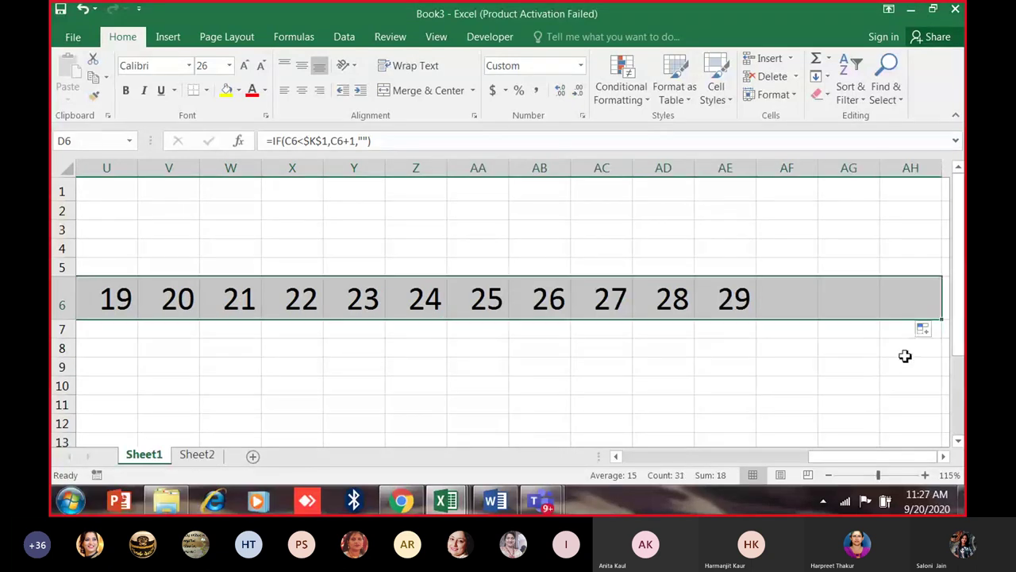
{"action": "left_click", "coordinate": [777, 311]}
{"action": "left_click", "coordinate": [836, 308]}
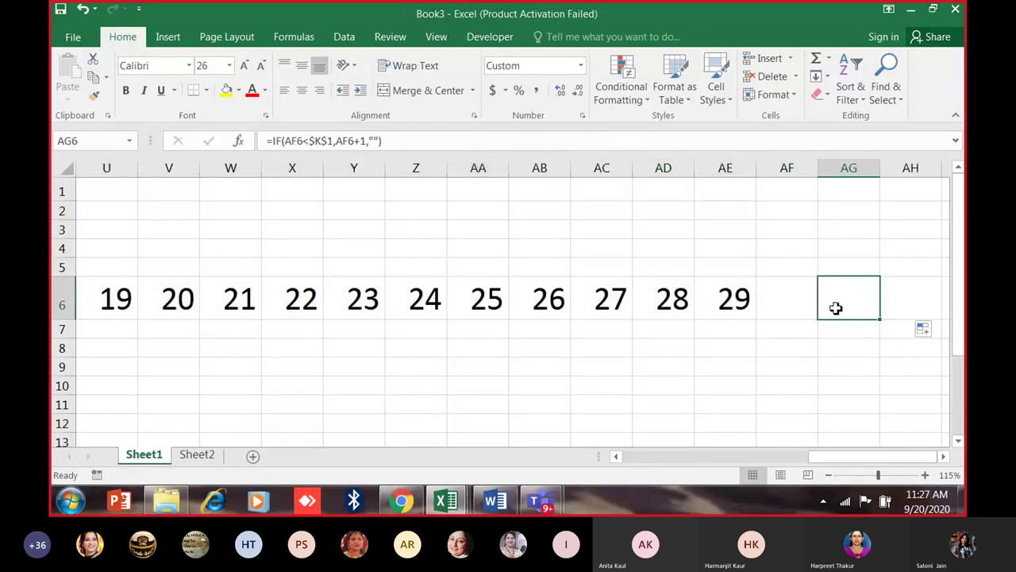
{"action": "left_click", "coordinate": [895, 309]}
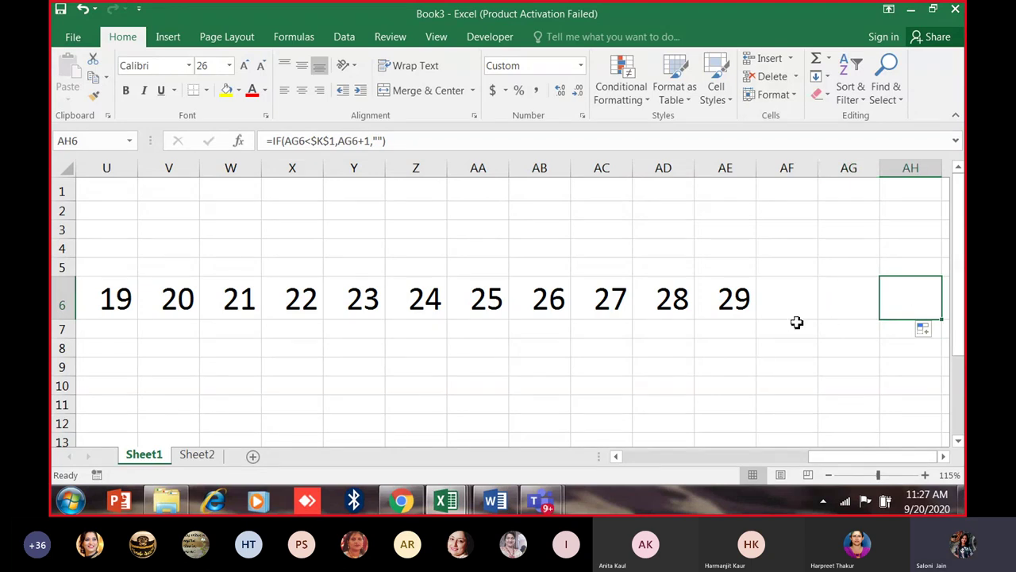
Delete the entire column AH.
{"action": "right_click", "coordinate": [892, 305]}
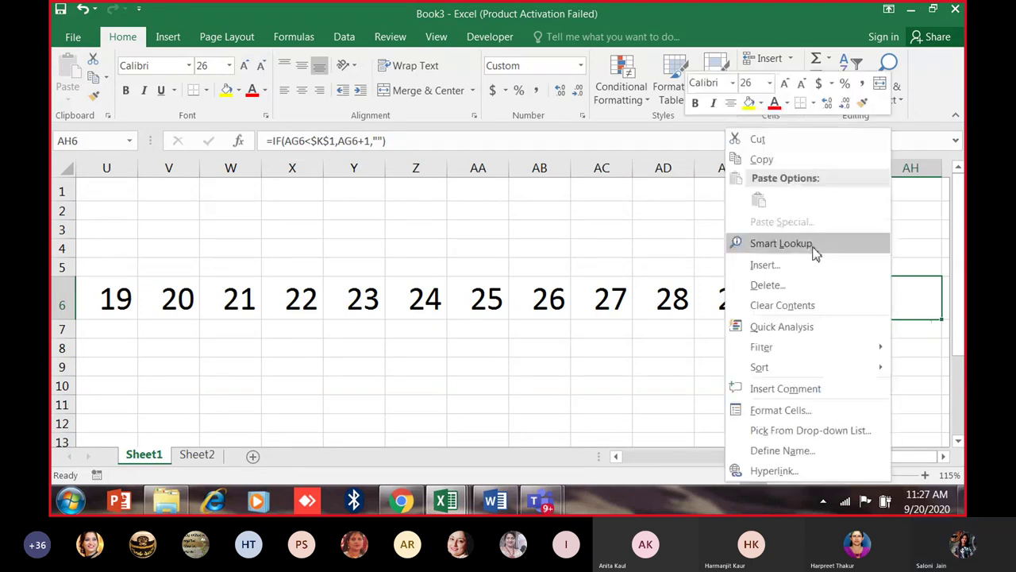
{"action": "left_click", "coordinate": [812, 291]}
{"action": "left_click", "coordinate": [763, 305]}
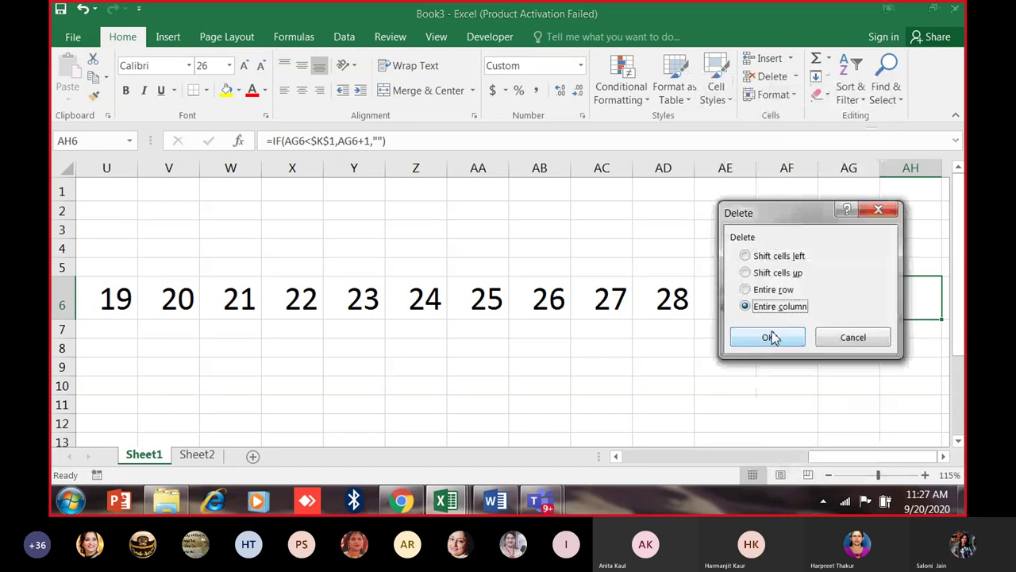
{"action": "left_click", "coordinate": [769, 338]}
Set the attendance month in E1 to Aug.
{"action": "left_click_drag", "start_coordinate": [857, 456], "coordinate": [667, 465]}
{"action": "left_click", "coordinate": [424, 191]}
{"action": "left_click", "coordinate": [460, 192]}
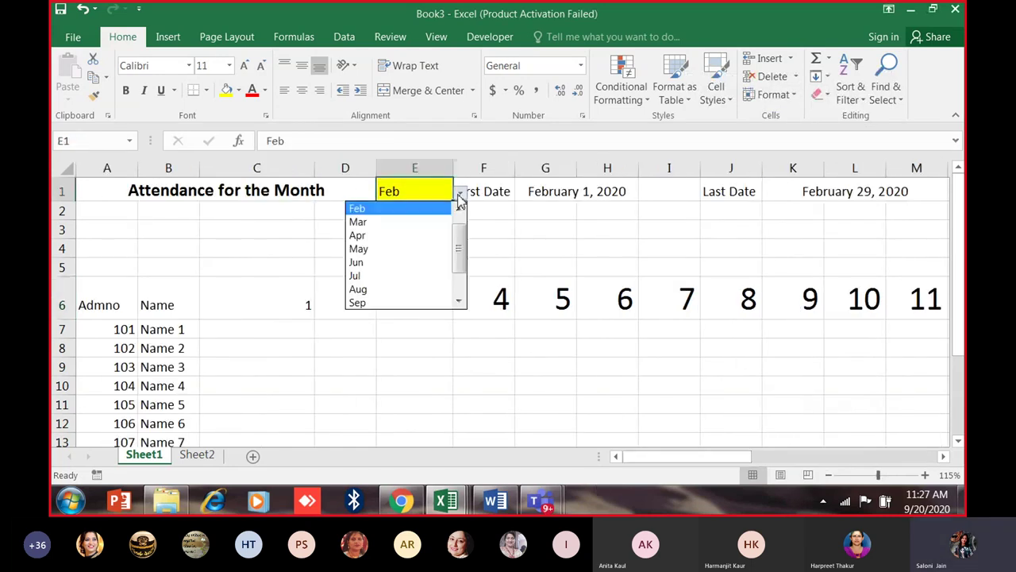
{"action": "left_click", "coordinate": [421, 292]}
Format the first day number in C6 as bold with font size 18.
{"action": "left_click", "coordinate": [297, 300]}
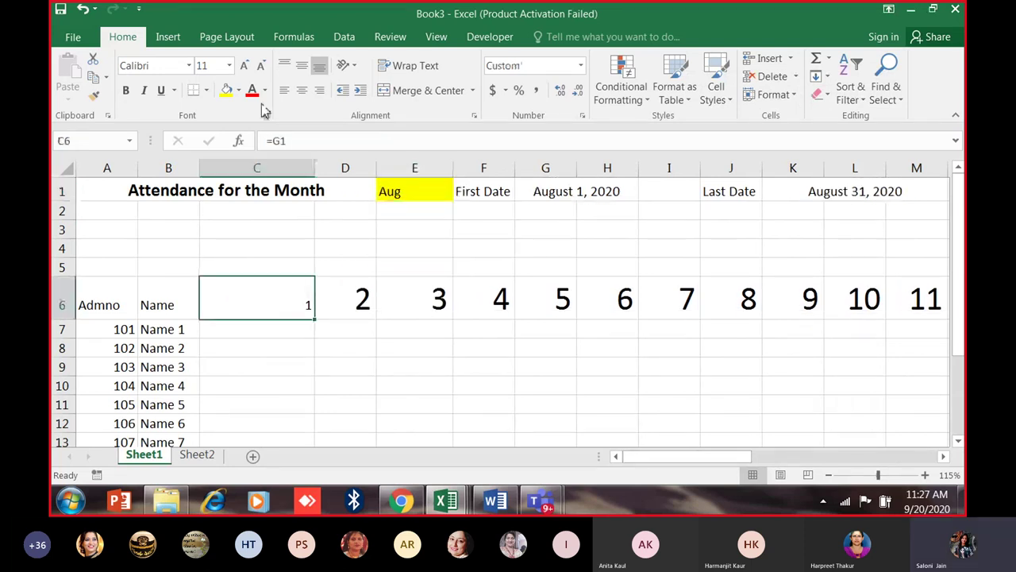
{"action": "left_click", "coordinate": [246, 67]}
{"action": "left_click", "coordinate": [246, 67]}
{"action": "left_click", "coordinate": [246, 67]}
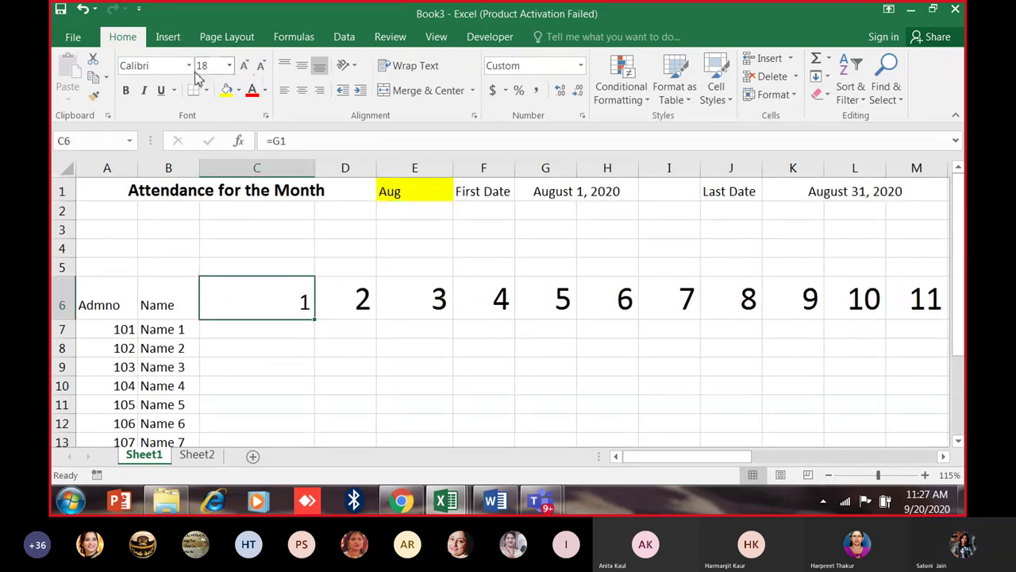
{"action": "left_click", "coordinate": [403, 326]}
Set the attendance month in E1 to Sep.
{"action": "scroll", "coordinate": [345, 328], "scroll_direction": "down", "scroll_amount": 2}
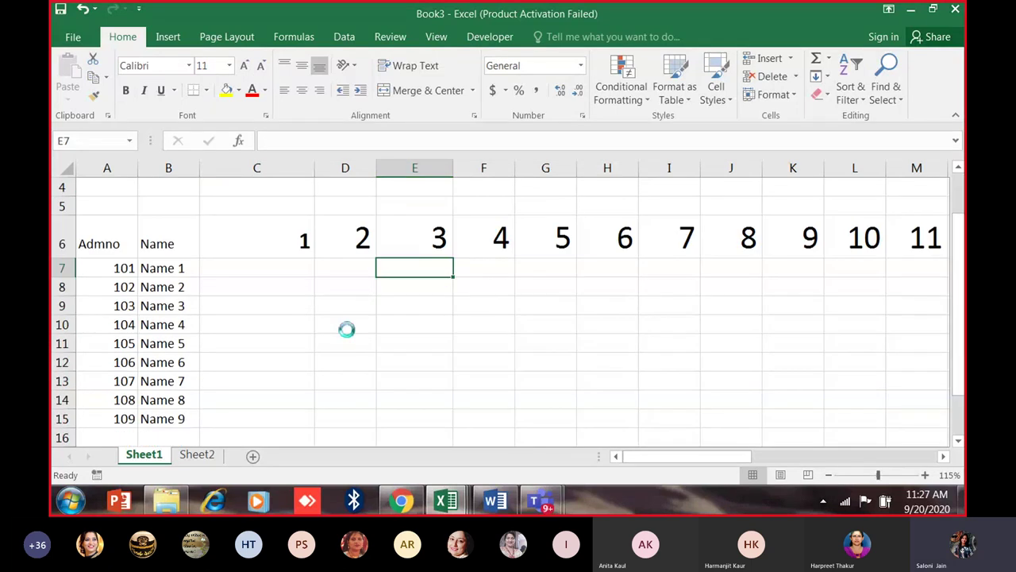
{"action": "scroll", "coordinate": [346, 328], "scroll_direction": "down", "scroll_amount": 1}
{"action": "left_click_drag", "start_coordinate": [631, 455], "coordinate": [585, 460]}
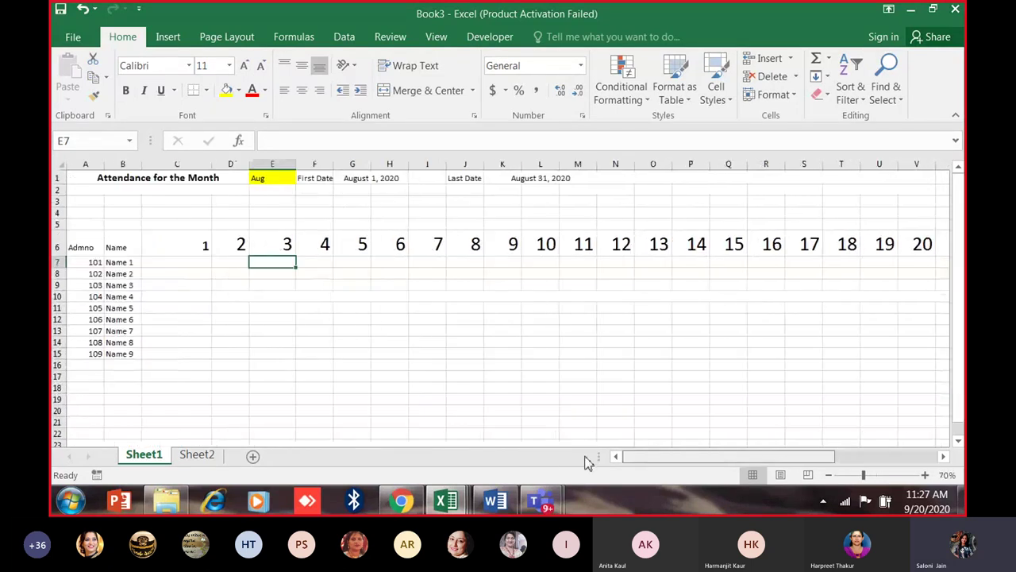
{"action": "scroll", "coordinate": [288, 243], "scroll_direction": "up", "scroll_amount": 2}
{"action": "left_click", "coordinate": [187, 190]}
{"action": "left_click", "coordinate": [199, 187]}
{"action": "left_click", "coordinate": [143, 248]}
{"action": "left_click_drag", "start_coordinate": [674, 460], "coordinate": [585, 458]}
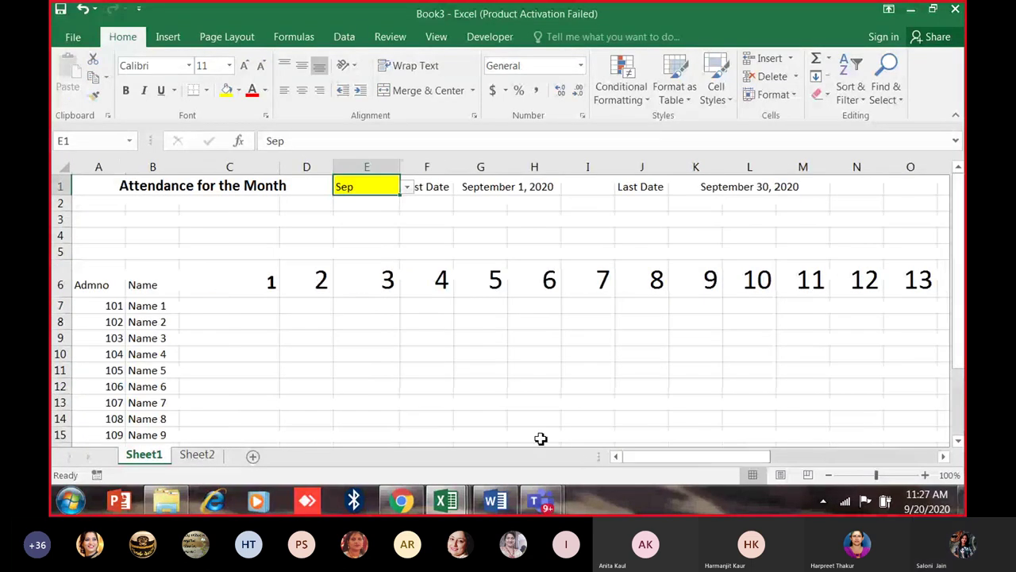
Enter the formula =TEXT(C6,"DDD") in C5 to give the weekday of the first date.
{"action": "left_click", "coordinate": [237, 256]}
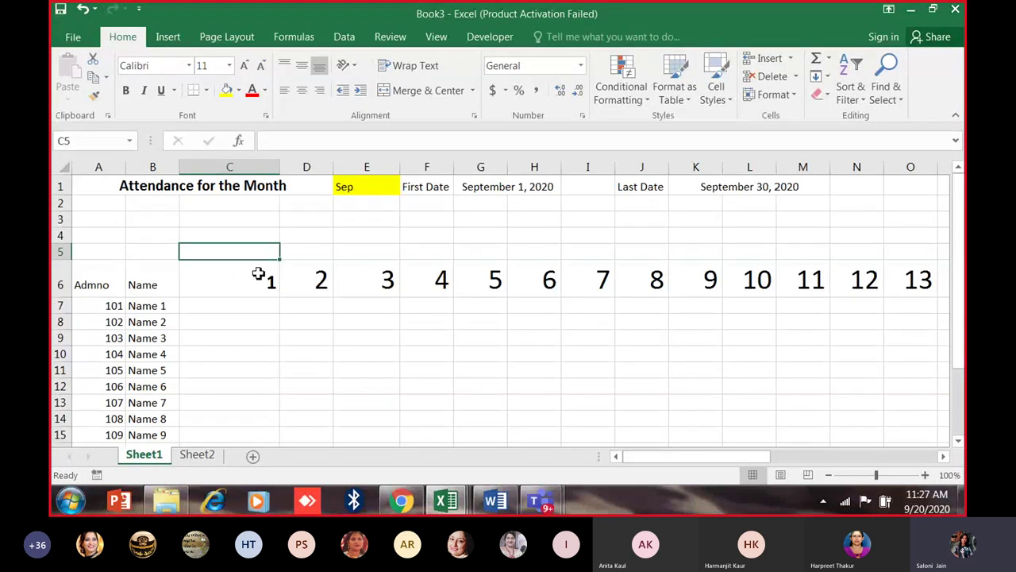
{"action": "type", "text": "="}
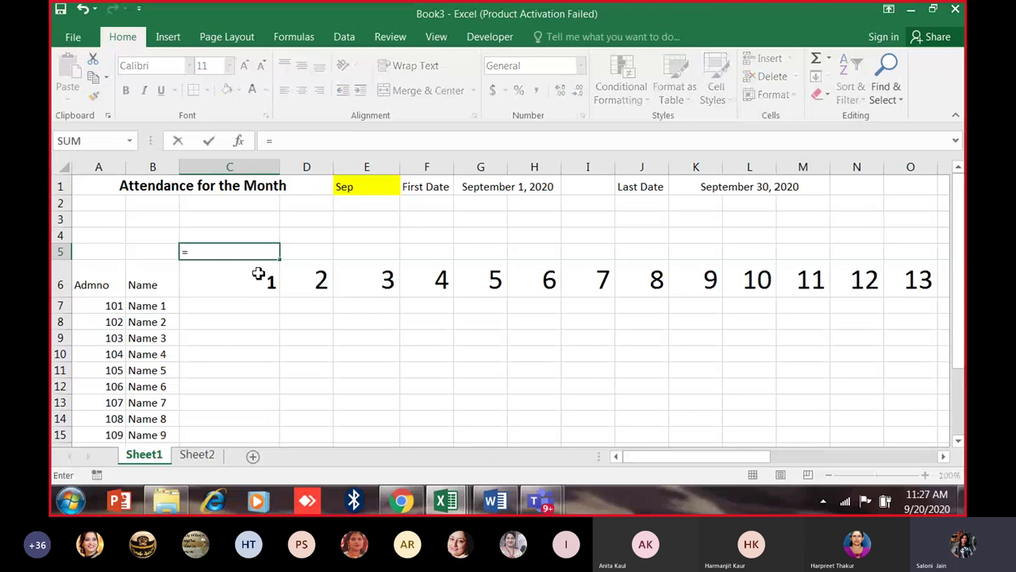
{"action": "key", "text": "BackSpace"}
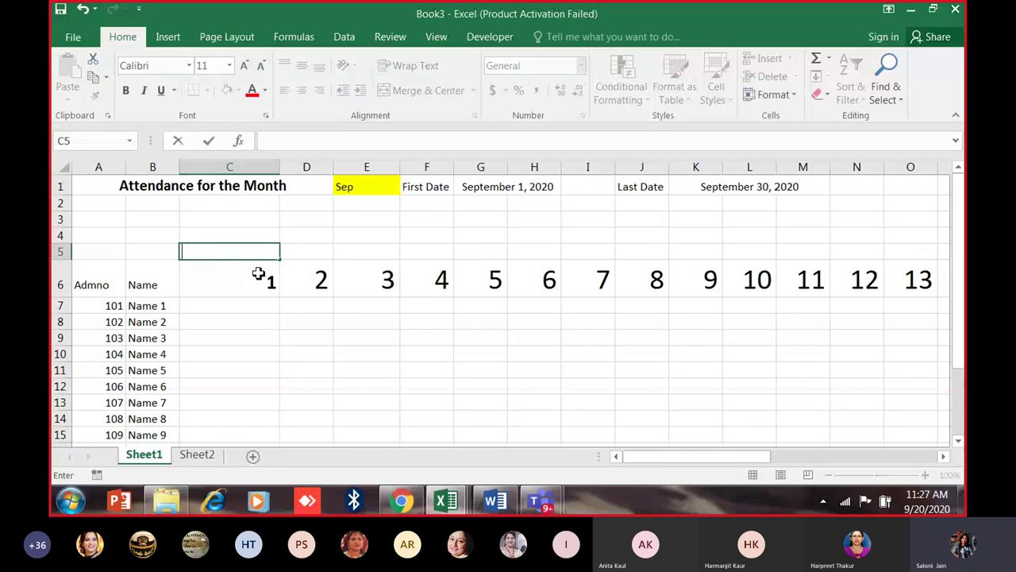
{"action": "left_click", "coordinate": [246, 67]}
{"action": "left_click", "coordinate": [245, 67]}
{"action": "left_click", "coordinate": [246, 67]}
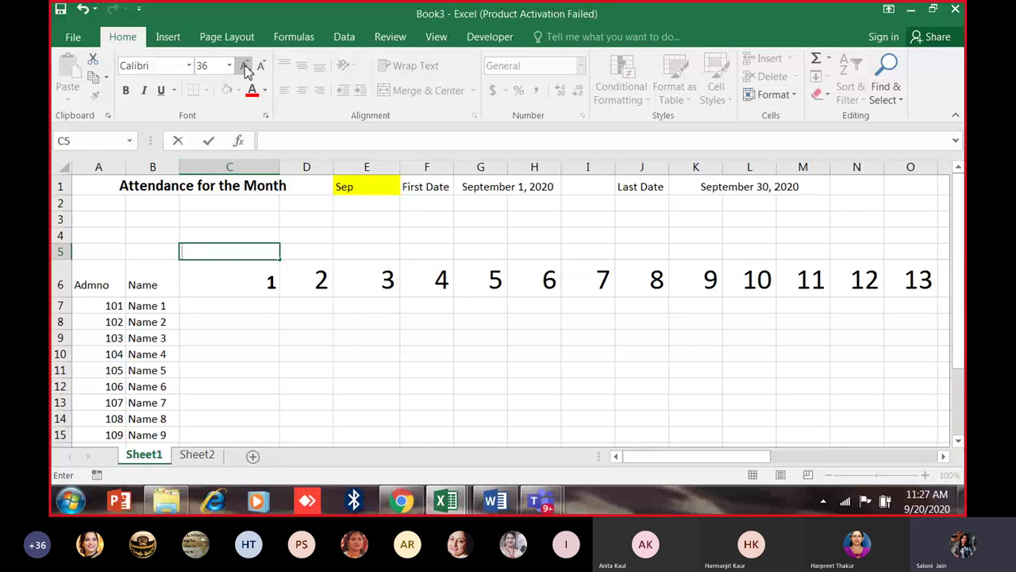
{"action": "type", "text": "=text"}
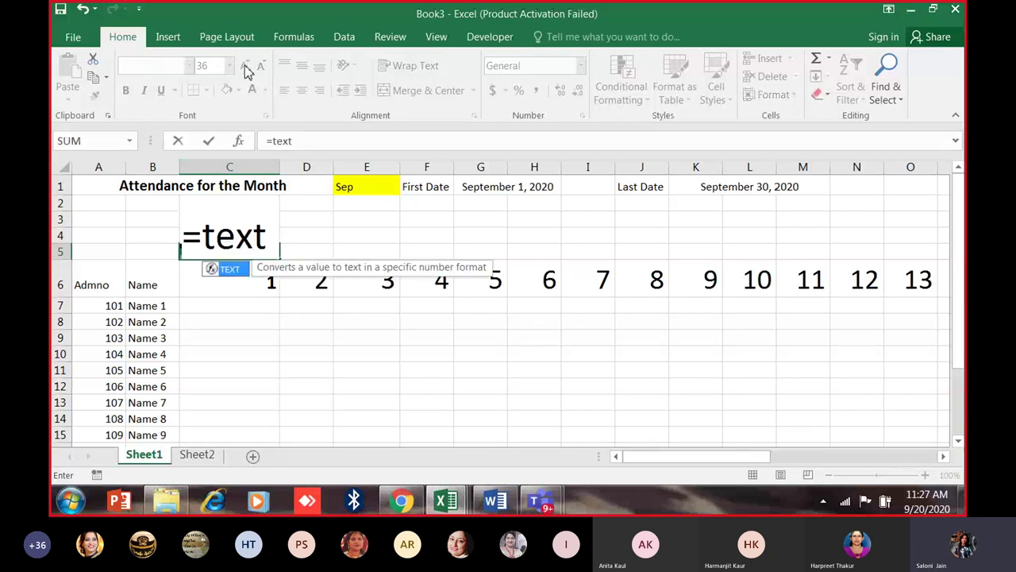
{"action": "type", "text": "("}
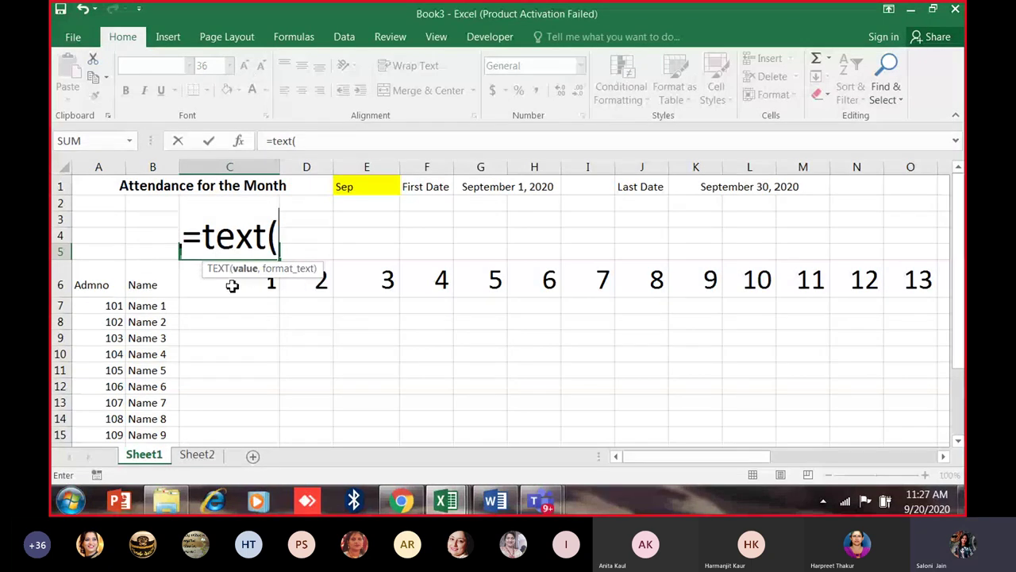
{"action": "left_click", "coordinate": [232, 286]}
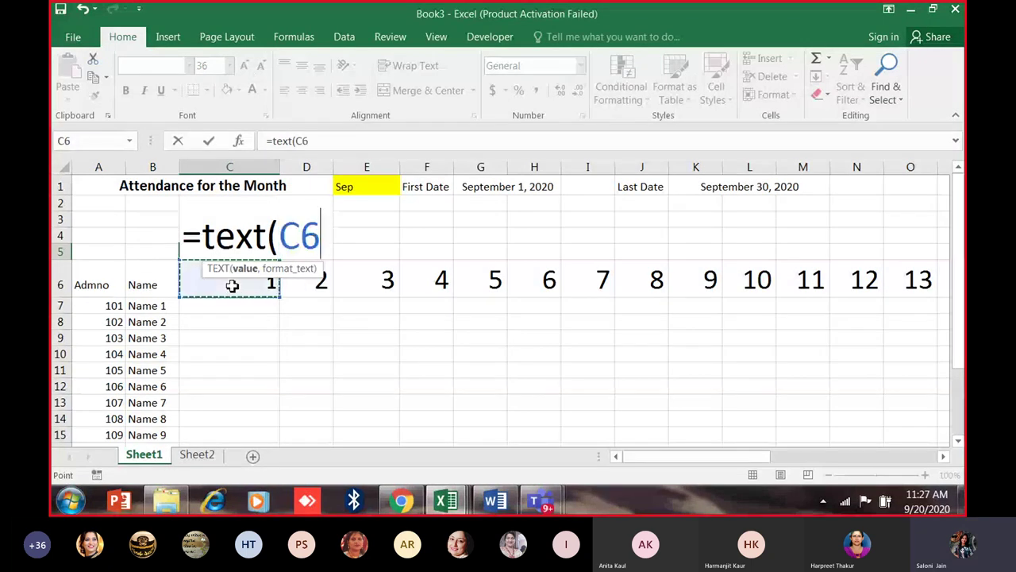
{"action": "type", "text": ",\""}
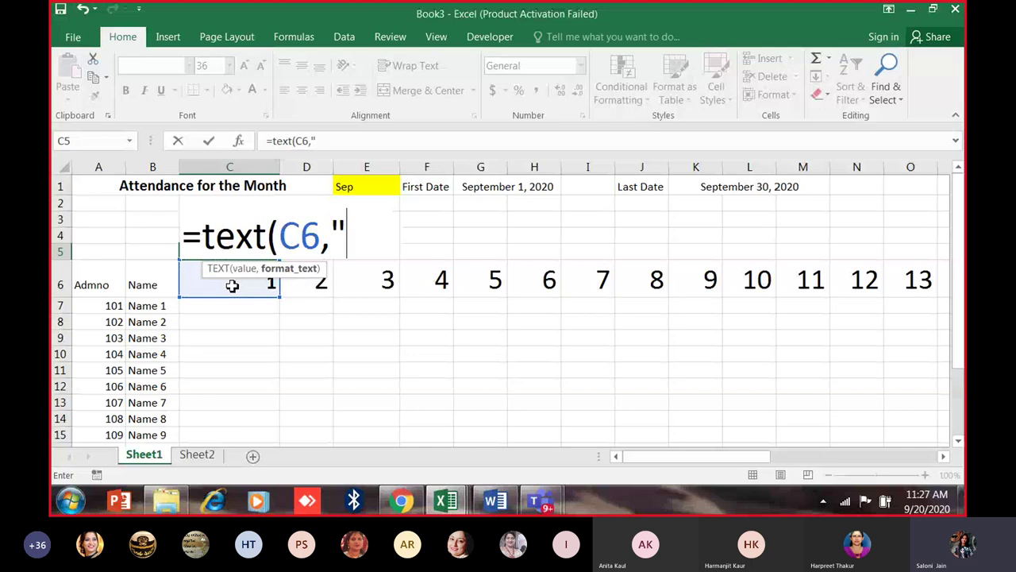
{"action": "type", "text": "DDD\""}
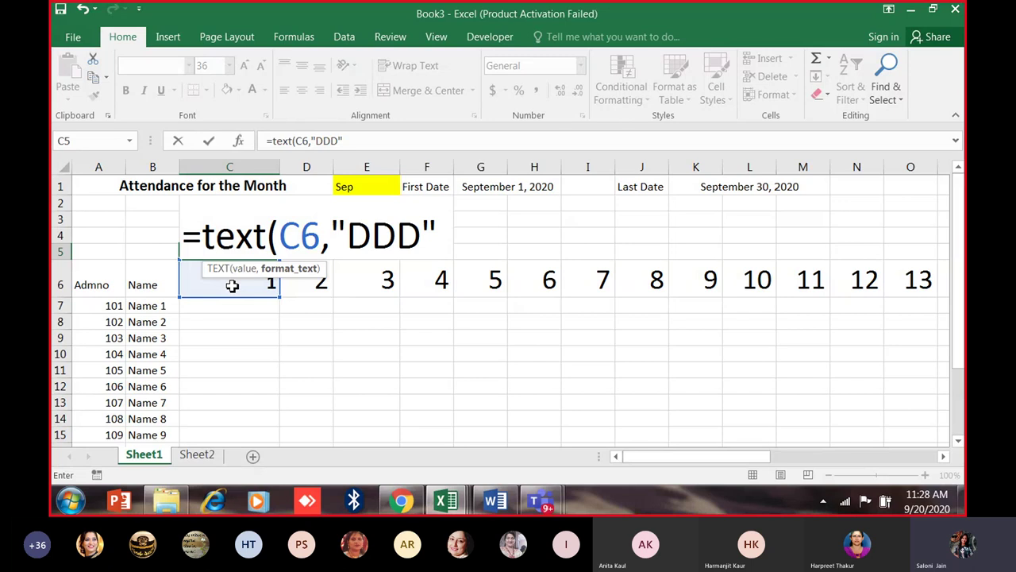
{"action": "key", "text": "ctrl+Return"}
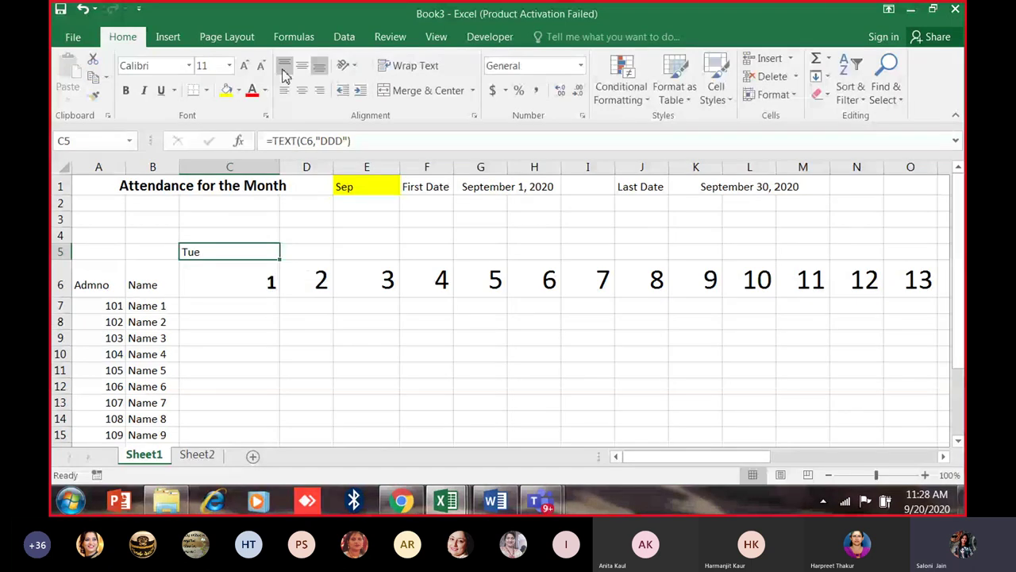
Set the font size of the weekday in C5 to 22.
{"action": "left_click", "coordinate": [261, 67]}
{"action": "left_click", "coordinate": [245, 67]}
{"action": "left_click", "coordinate": [245, 67]}
{"action": "left_click", "coordinate": [245, 66]}
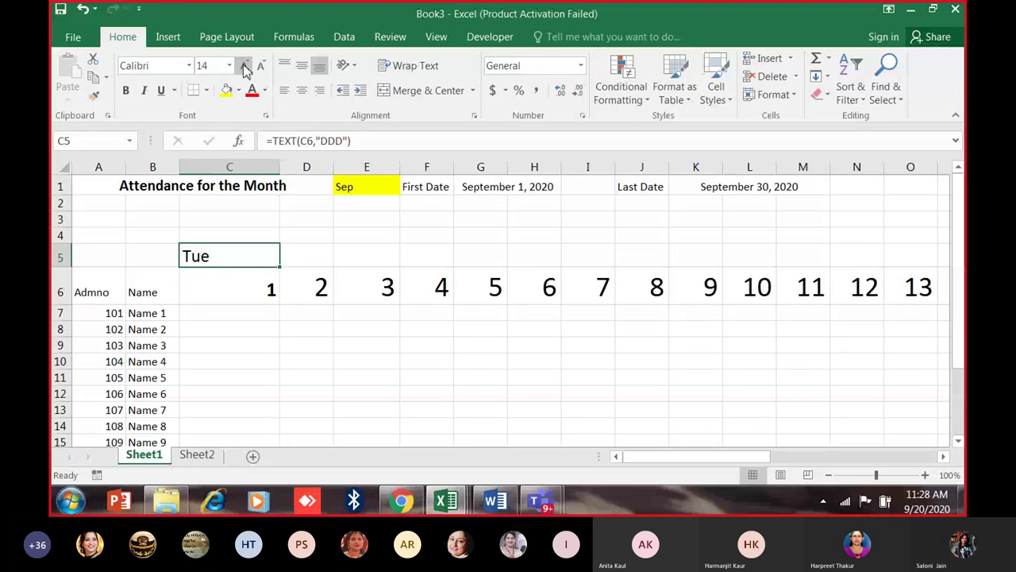
{"action": "left_click", "coordinate": [245, 67]}
{"action": "left_click", "coordinate": [245, 67]}
{"action": "left_click", "coordinate": [245, 66]}
{"action": "left_click", "coordinate": [245, 66]}
Fill the weekday formula from C5 across row 5 through AF5.
{"action": "left_click_drag", "start_coordinate": [282, 278], "coordinate": [825, 317]}
{"action": "left_click_drag", "start_coordinate": [794, 458], "coordinate": [751, 459]}
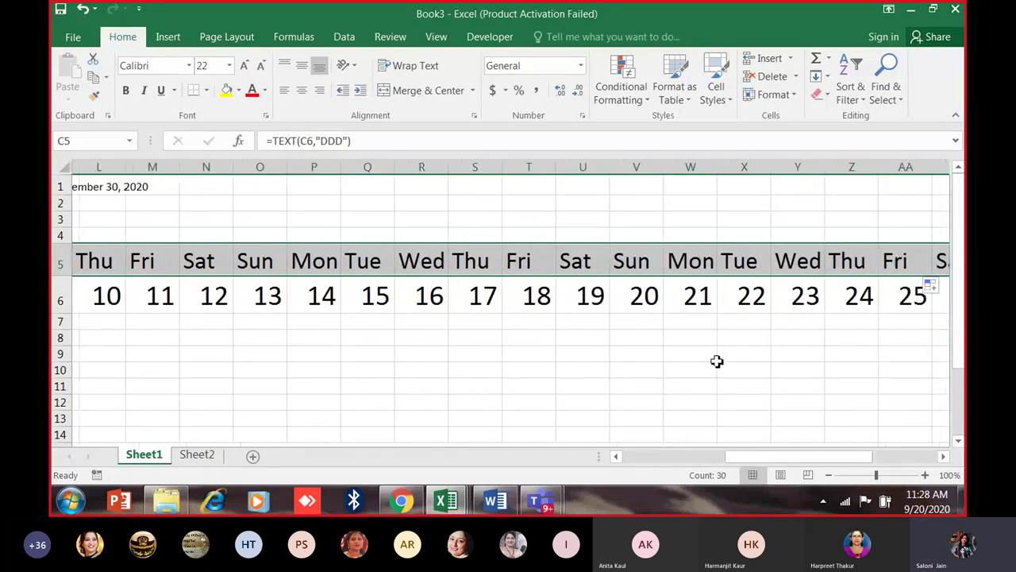
{"action": "left_click", "coordinate": [620, 261]}
Set the attendance month in E1 to Oct.
{"action": "left_click_drag", "start_coordinate": [757, 458], "coordinate": [652, 458]}
{"action": "left_click", "coordinate": [381, 197]}
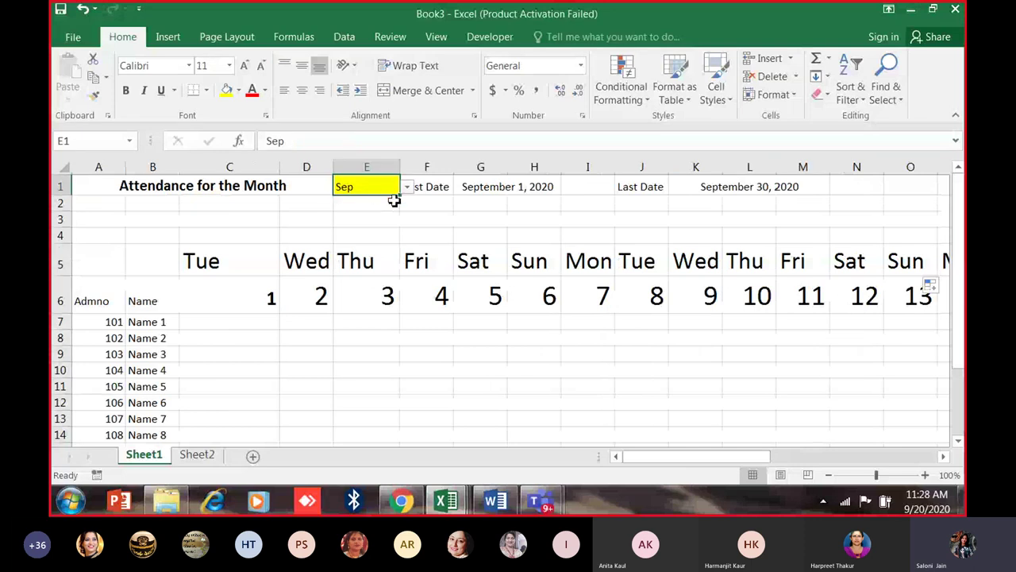
{"action": "left_click", "coordinate": [406, 187]}
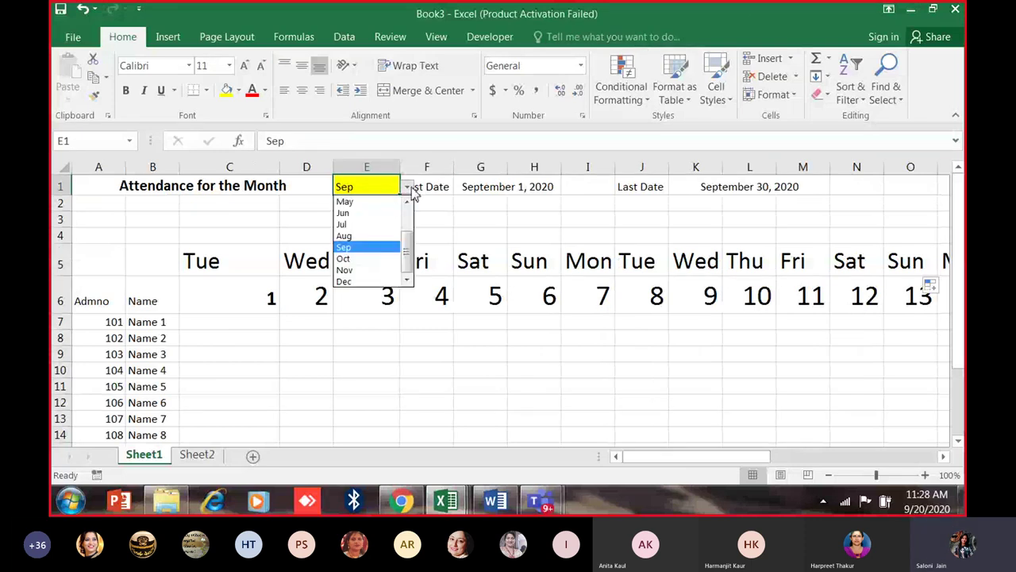
{"action": "left_click", "coordinate": [367, 259]}
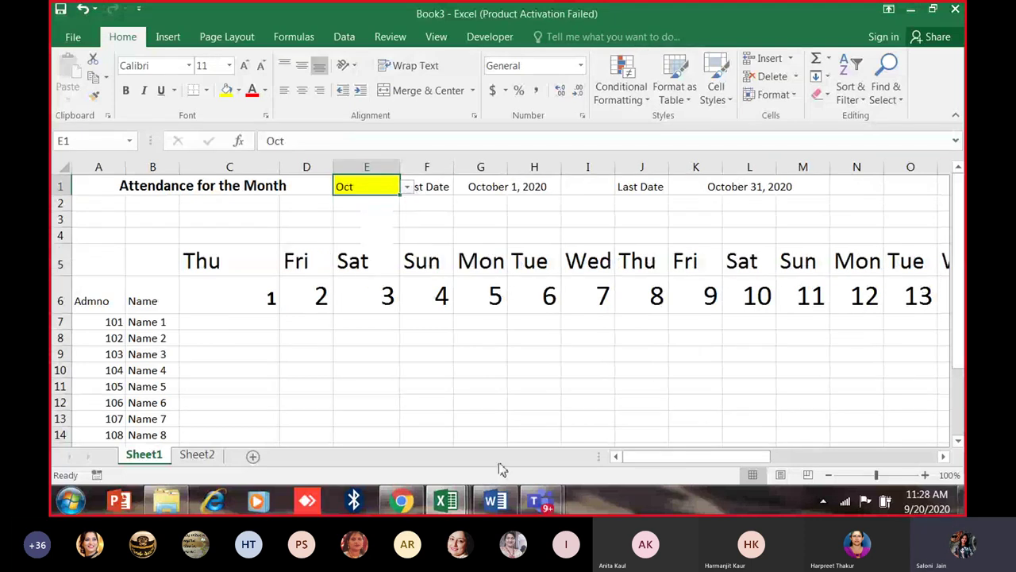
Extend the weekday formula from AF5 to AG5 above day 31.
{"action": "left_click_drag", "start_coordinate": [753, 459], "coordinate": [763, 459]}
{"action": "left_click_drag", "start_coordinate": [868, 457], "coordinate": [857, 429]}
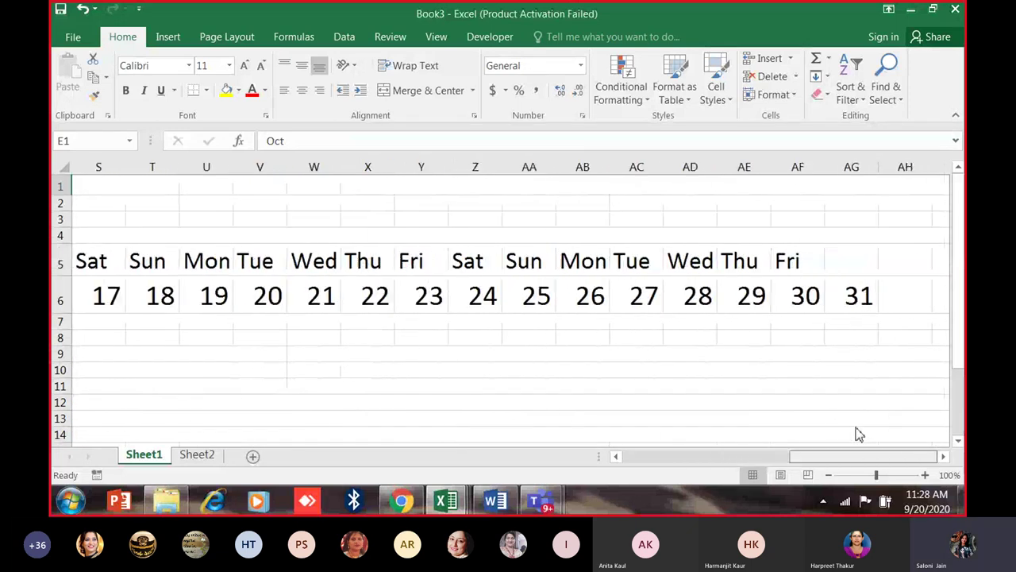
{"action": "left_click", "coordinate": [816, 253]}
{"action": "left_click_drag", "start_coordinate": [823, 275], "coordinate": [860, 275]}
{"action": "left_click_drag", "start_coordinate": [831, 459], "coordinate": [651, 458]}
{"action": "left_click_drag", "start_coordinate": [239, 260], "coordinate": [942, 297]}
{"action": "left_click_drag", "start_coordinate": [838, 457], "coordinate": [650, 454]}
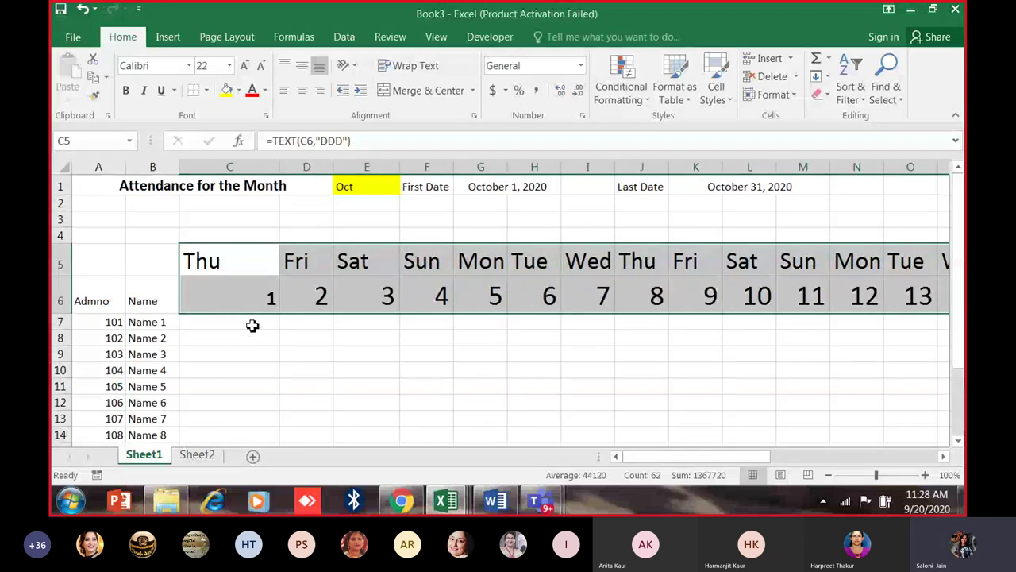
{"action": "left_click", "coordinate": [251, 326]}
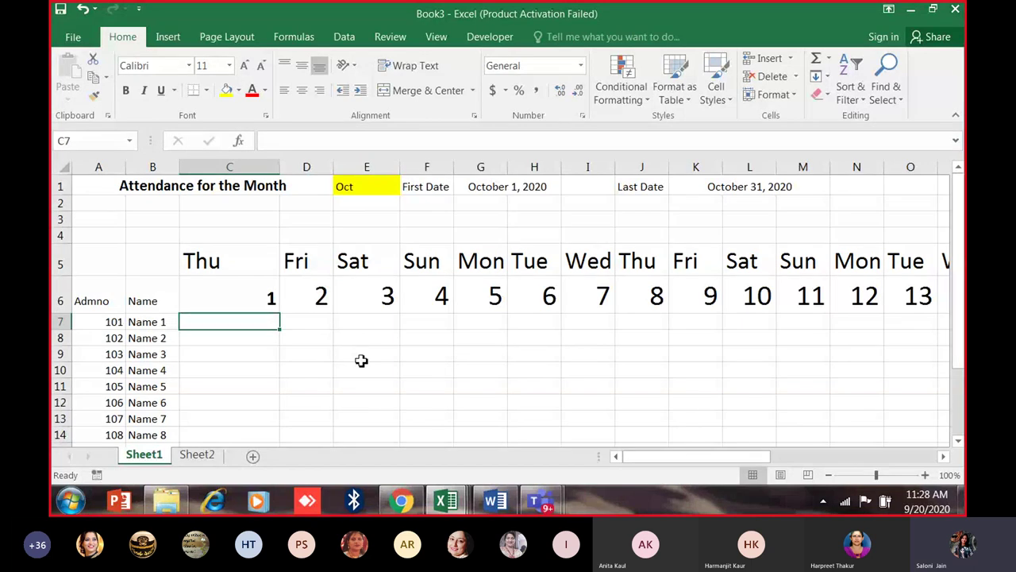
Select columns C through AG and narrow them all to the same small width.
{"action": "scroll", "coordinate": [361, 361], "scroll_direction": "down", "scroll_amount": 2}
{"action": "scroll", "coordinate": [263, 261], "scroll_direction": "up", "scroll_amount": 2}
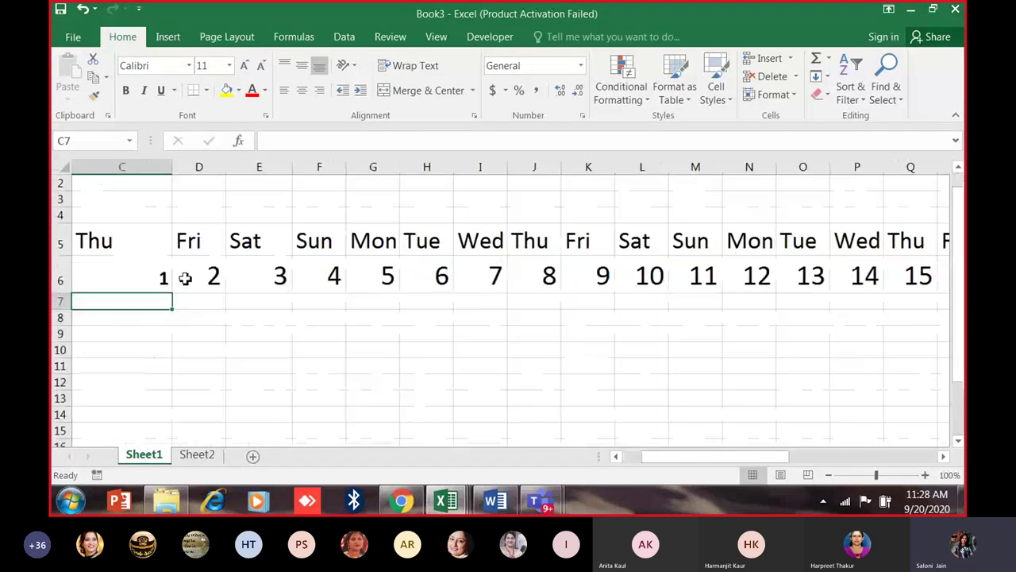
{"action": "scroll", "coordinate": [339, 358], "scroll_direction": "down", "scroll_amount": 3}
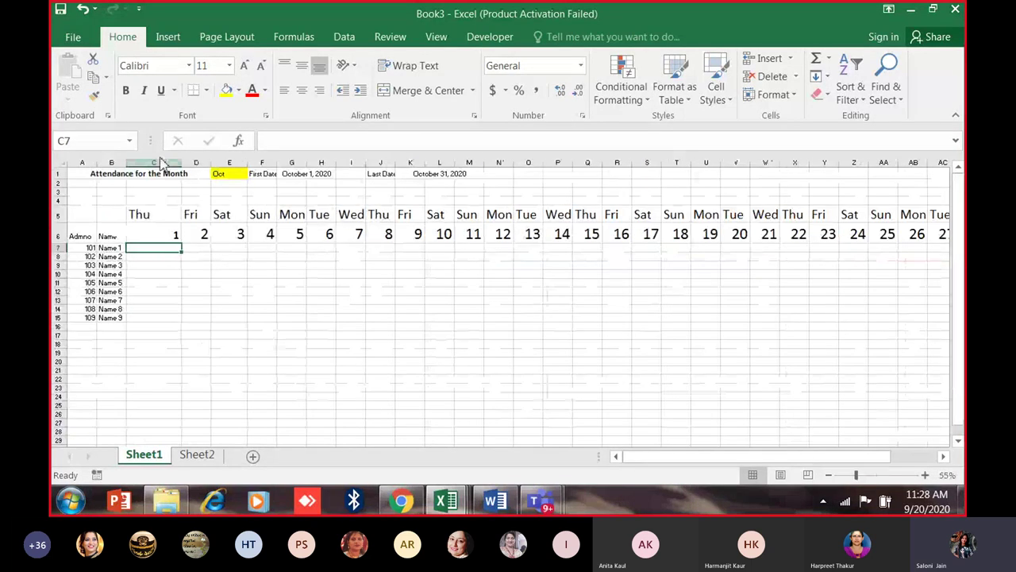
{"action": "left_click_drag", "start_coordinate": [161, 163], "coordinate": [203, 198]}
{"action": "left_click_drag", "start_coordinate": [964, 205], "coordinate": [919, 454]}
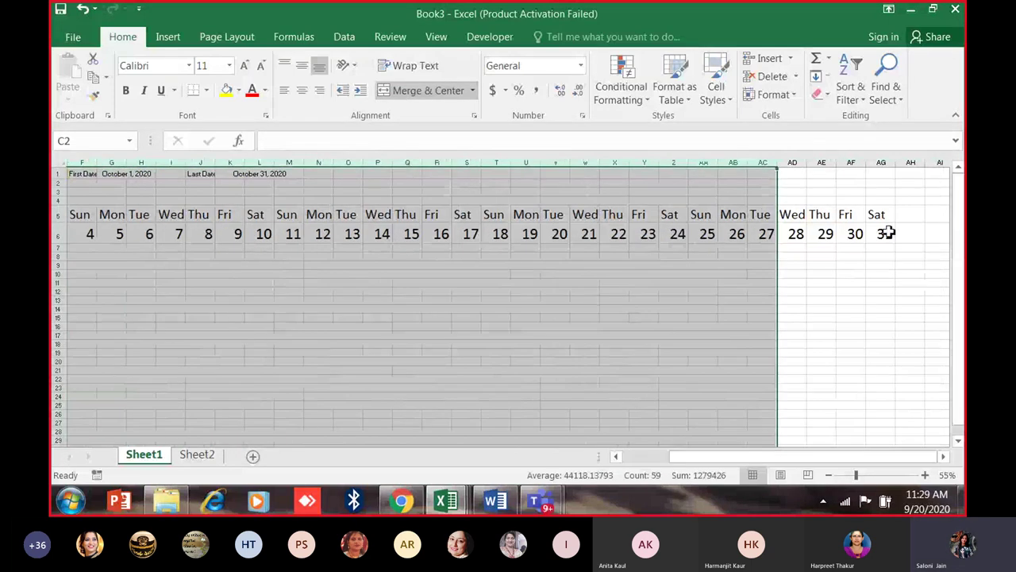
{"action": "left_click", "coordinate": [888, 162], "text": "shift"}
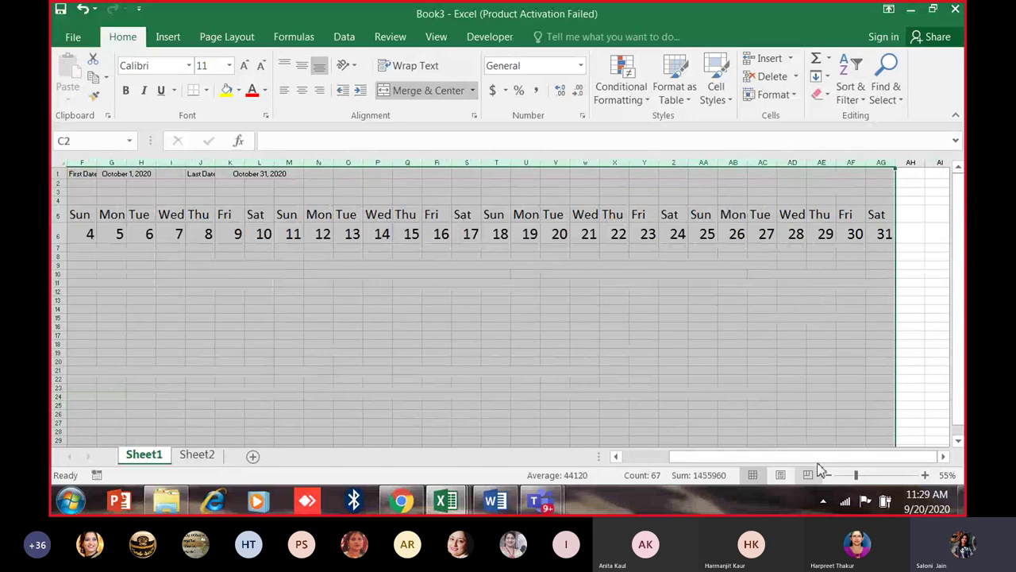
{"action": "left_click_drag", "start_coordinate": [819, 458], "coordinate": [679, 475]}
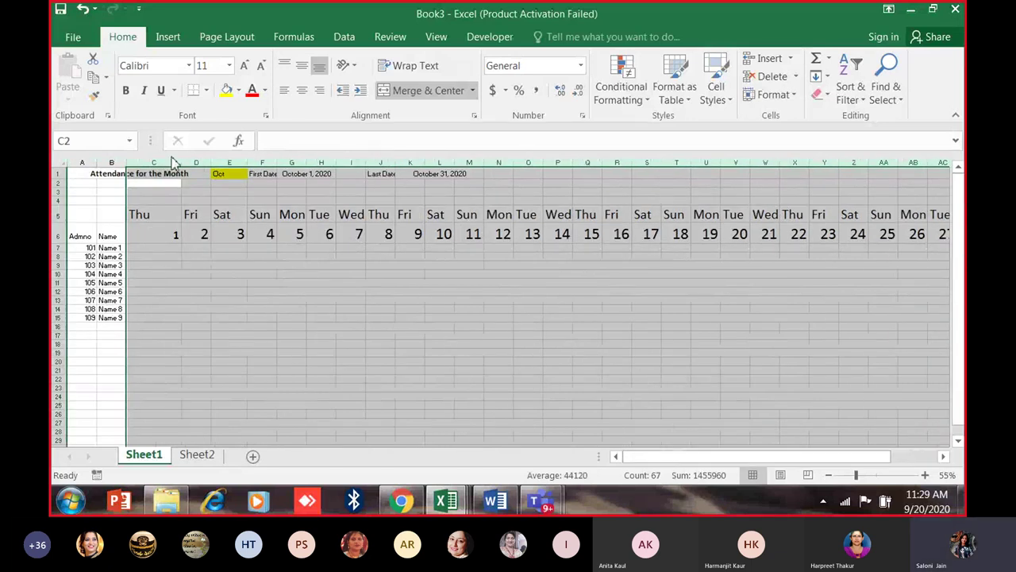
{"action": "left_click_drag", "start_coordinate": [206, 162], "coordinate": [201, 162]}
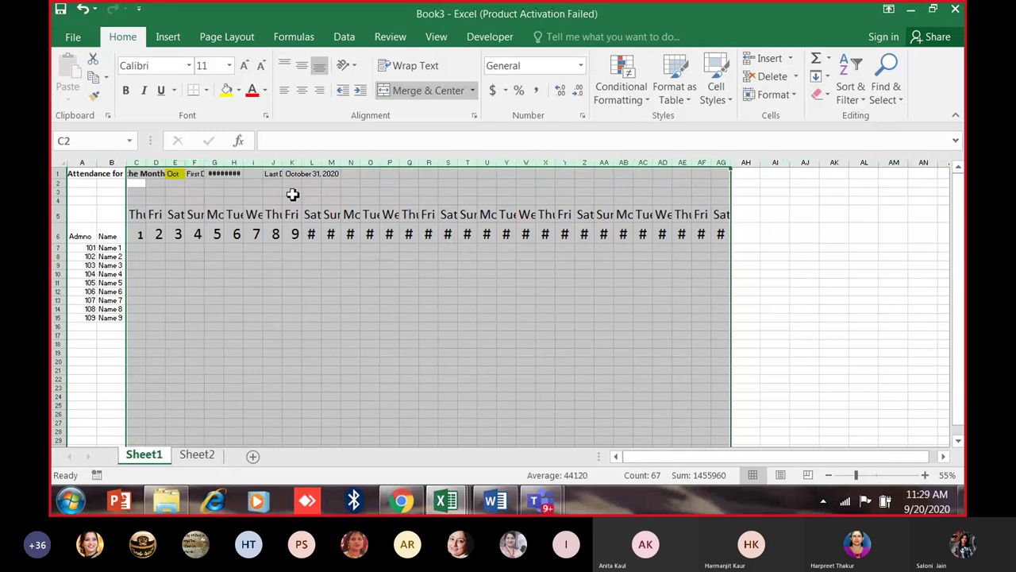
Set the font size of the day numbers in C6:AG6 to 20.
{"action": "left_click", "coordinate": [315, 281]}
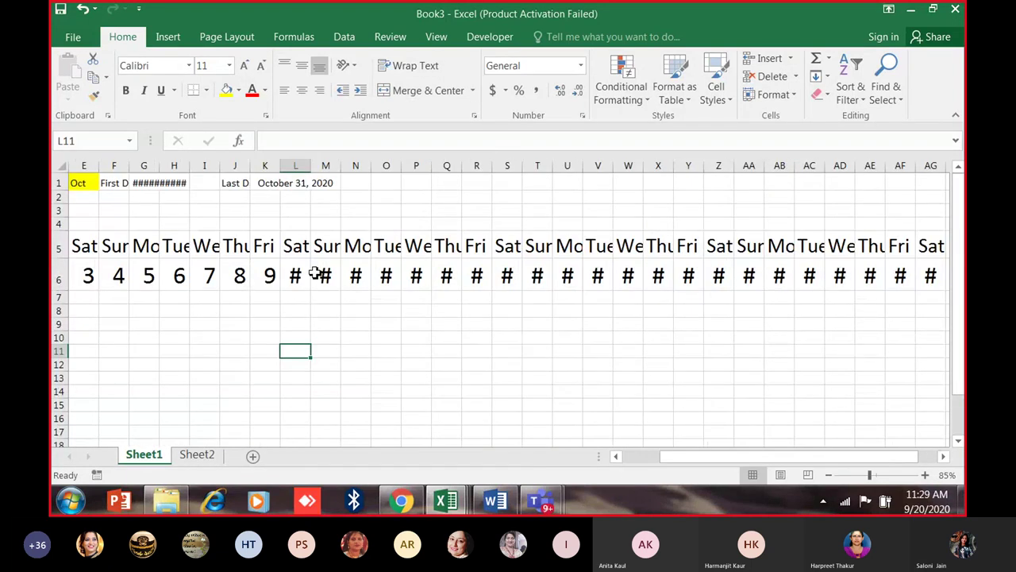
{"action": "left_click", "coordinate": [141, 163]}
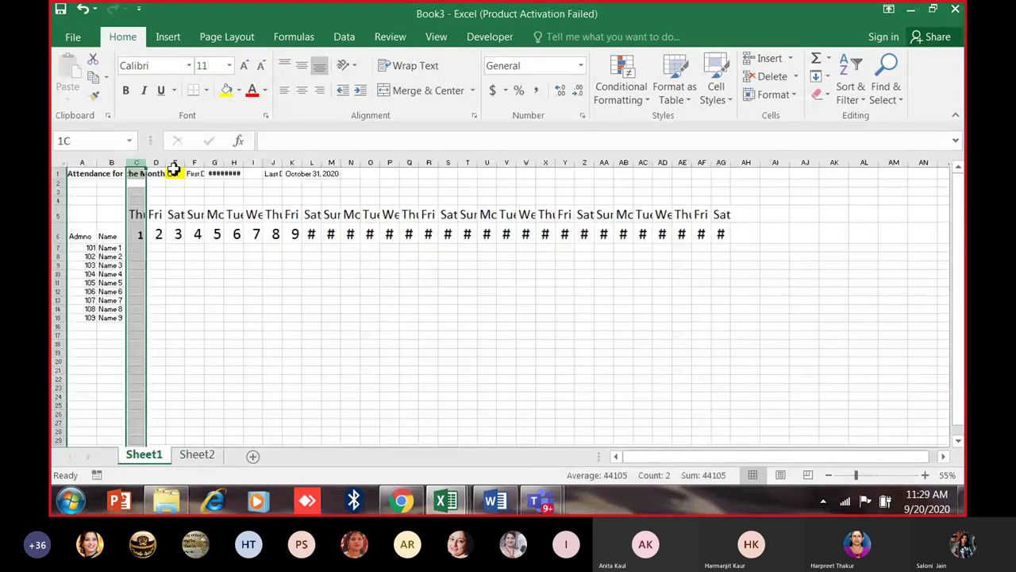
{"action": "left_click_drag", "start_coordinate": [173, 171], "coordinate": [644, 164]}
{"action": "left_click_drag", "start_coordinate": [140, 234], "coordinate": [718, 234]}
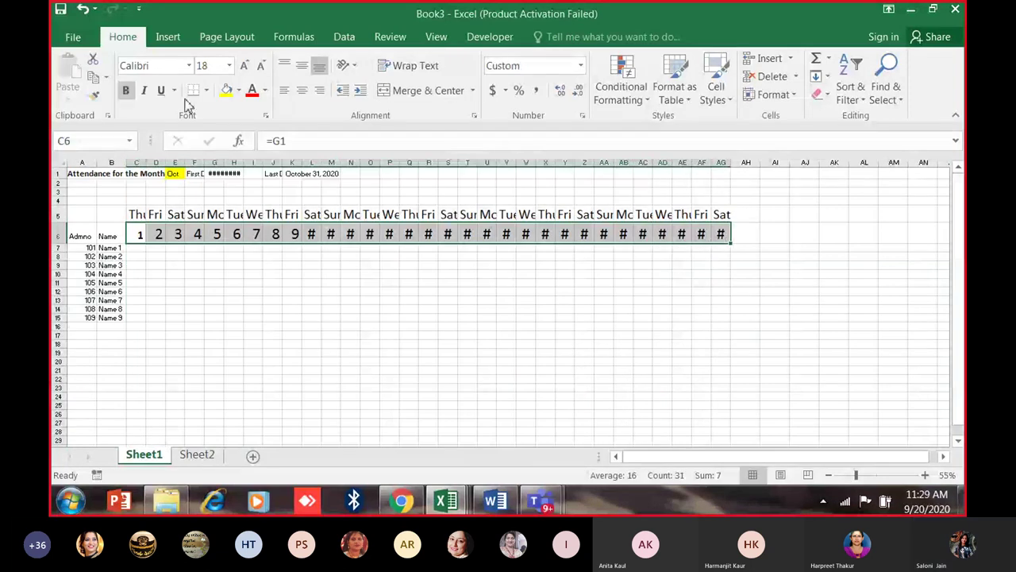
{"action": "left_click", "coordinate": [261, 65]}
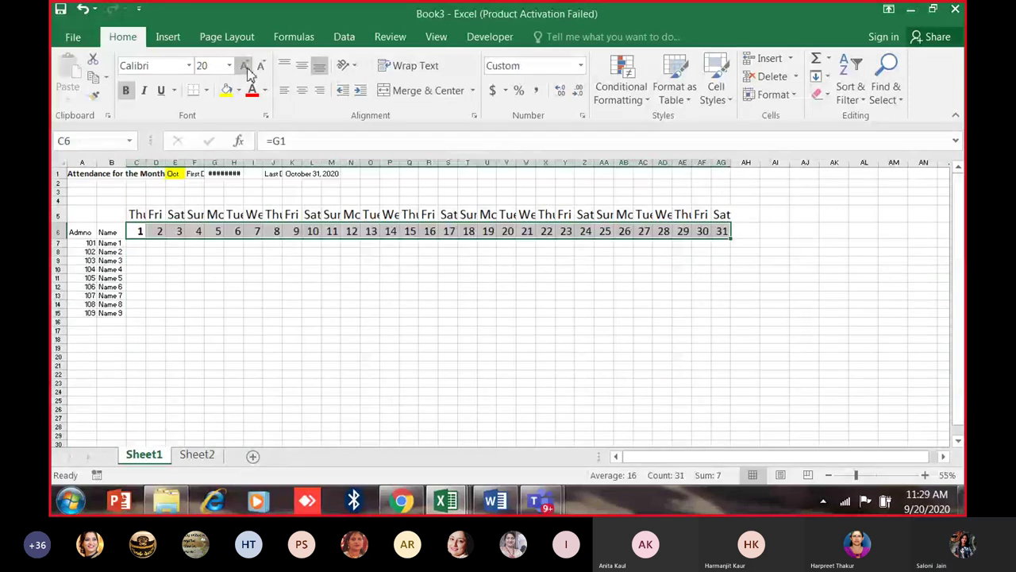
{"action": "left_click", "coordinate": [252, 286]}
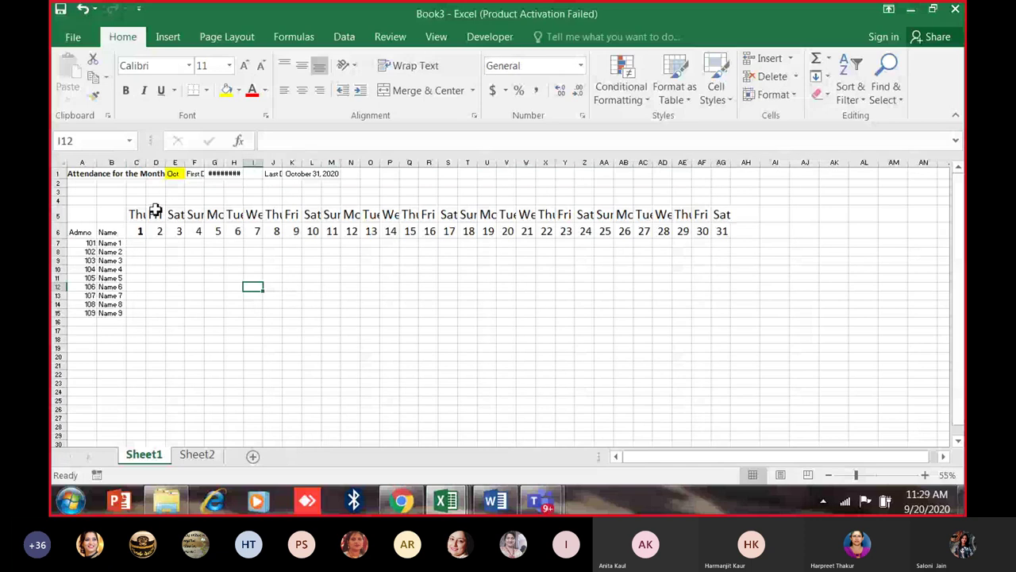
Reduce the font size of the weekday headings in C5:AG5 to 18.
{"action": "left_click_drag", "start_coordinate": [139, 162], "coordinate": [727, 164]}
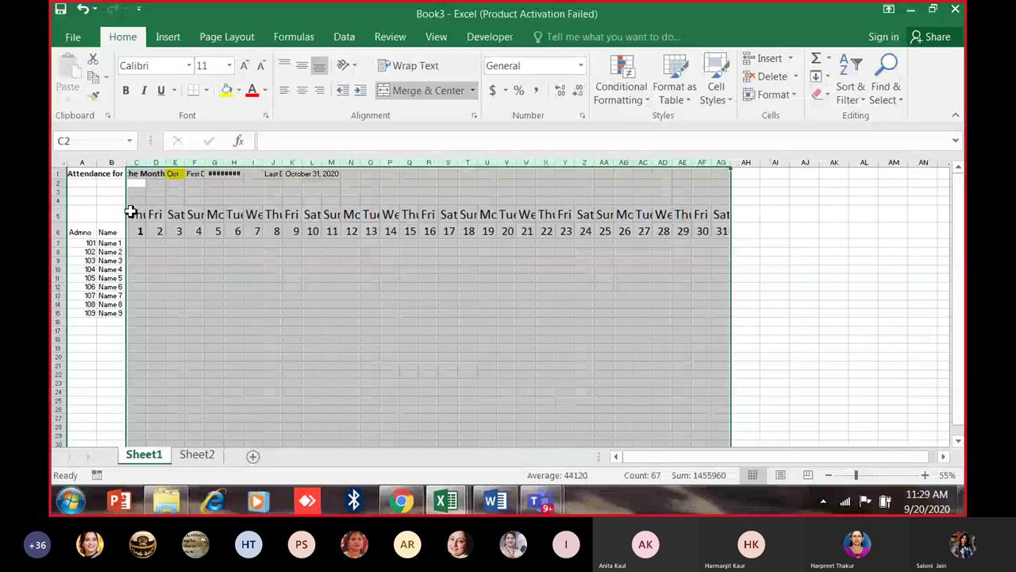
{"action": "left_click", "coordinate": [131, 213]}
{"action": "key", "text": "ctrl+shift+Right"}
{"action": "left_click", "coordinate": [245, 66]}
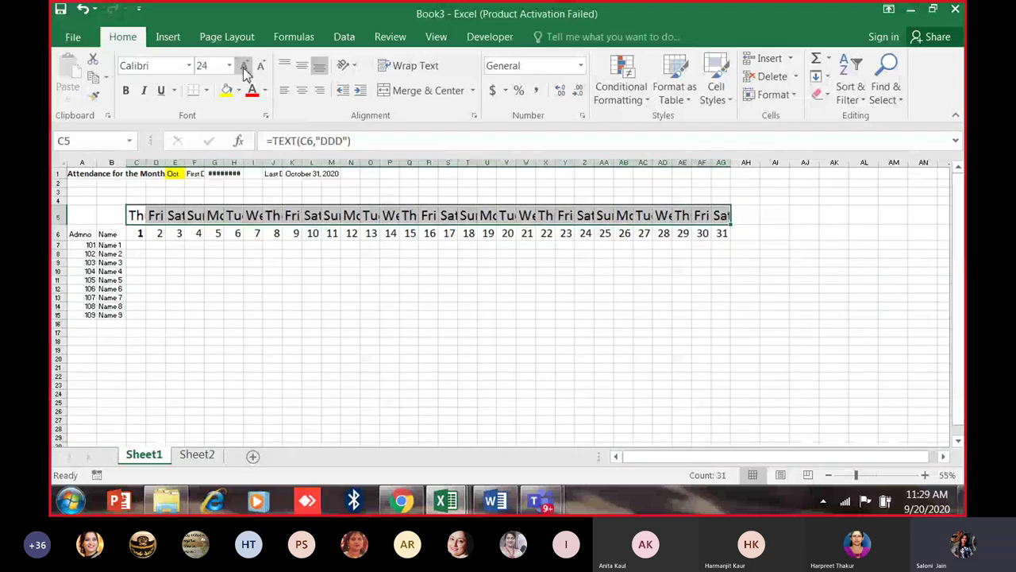
{"action": "left_click", "coordinate": [262, 66]}
{"action": "left_click", "coordinate": [262, 66]}
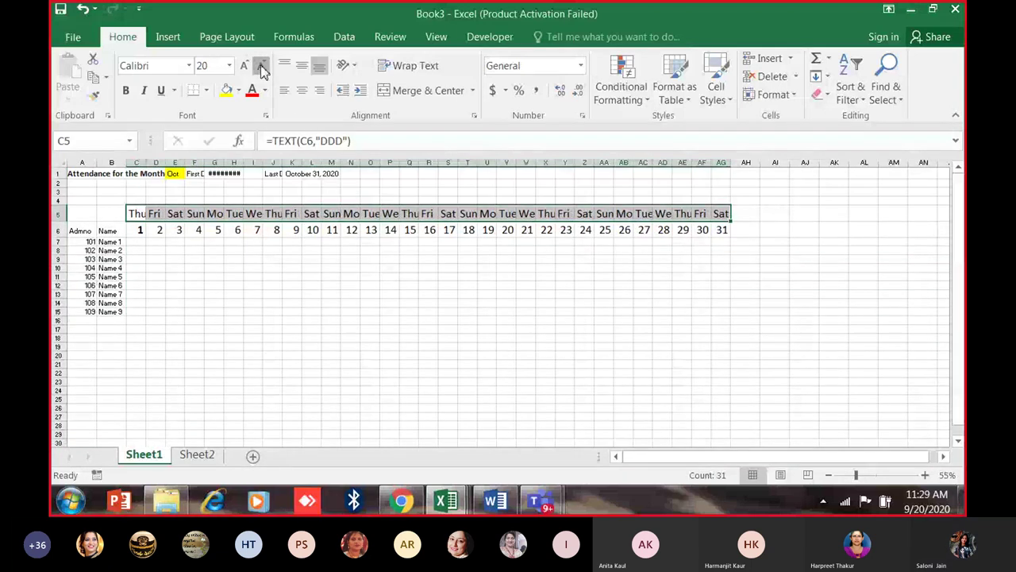
{"action": "left_click", "coordinate": [262, 67]}
{"action": "left_click", "coordinate": [159, 242]}
Rotate the weekday headings in C5:AG5 with the Rotate Text Up orientation.
{"action": "left_click_drag", "start_coordinate": [137, 212], "coordinate": [719, 212]}
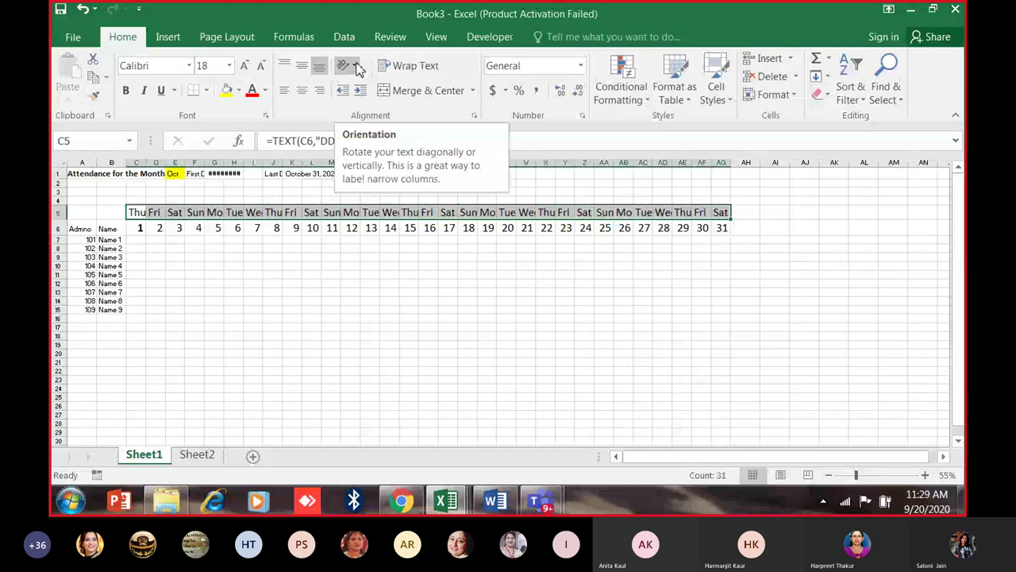
{"action": "left_click", "coordinate": [357, 66]}
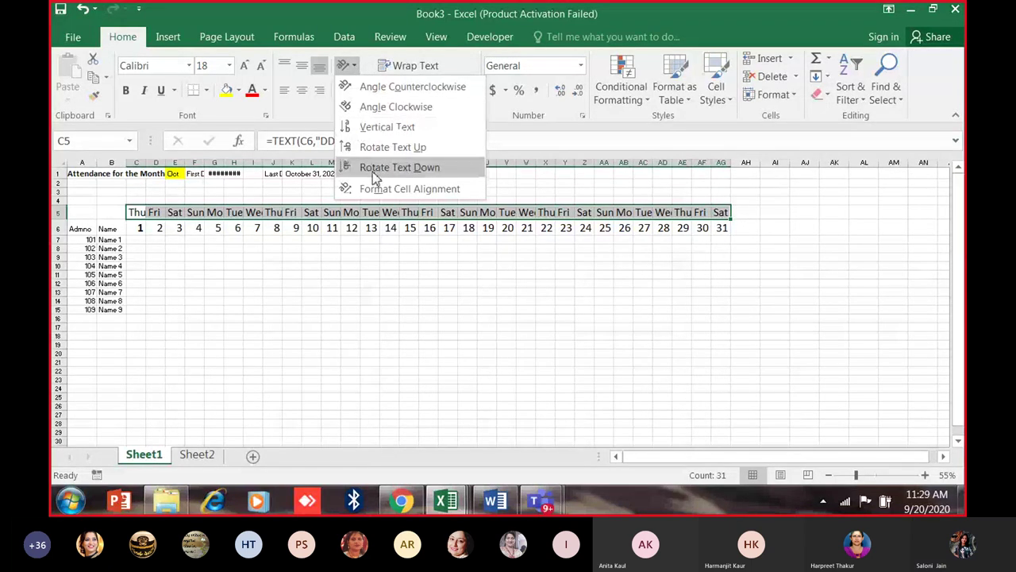
{"action": "left_click", "coordinate": [372, 151]}
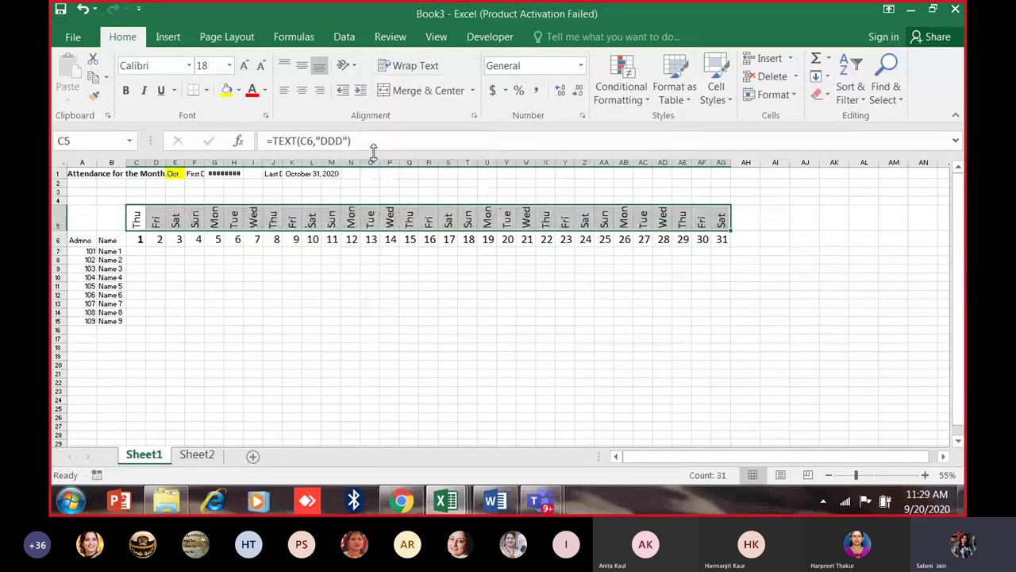
{"action": "left_click", "coordinate": [274, 249]}
Make the rotated weekday headings in C5:AG5 bold and enlarge their font size to 20.
{"action": "left_click", "coordinate": [140, 216]}
{"action": "left_click_drag", "start_coordinate": [140, 216], "coordinate": [721, 218]}
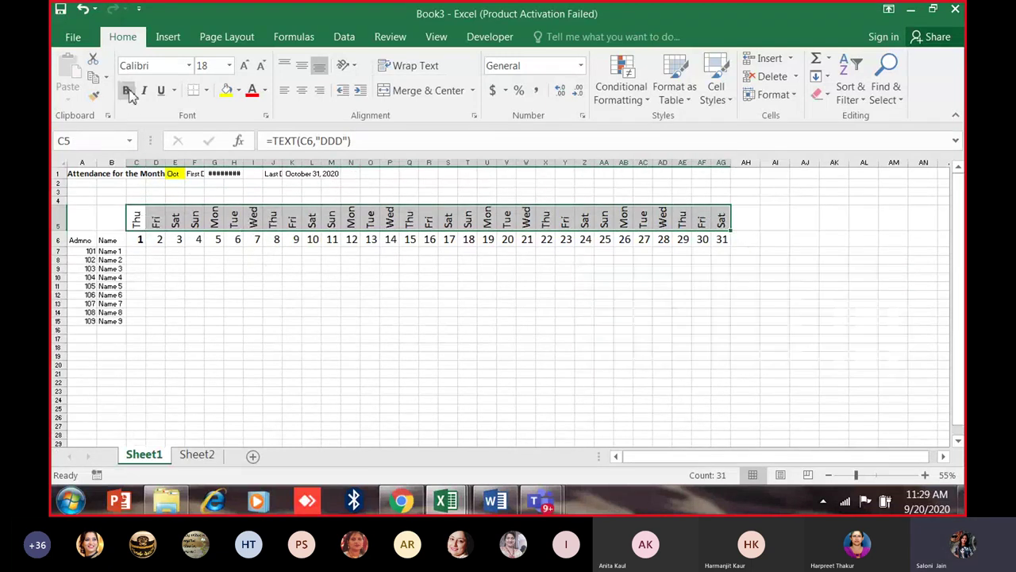
{"action": "key", "text": "ctrl+q"}
{"action": "left_click", "coordinate": [243, 66]}
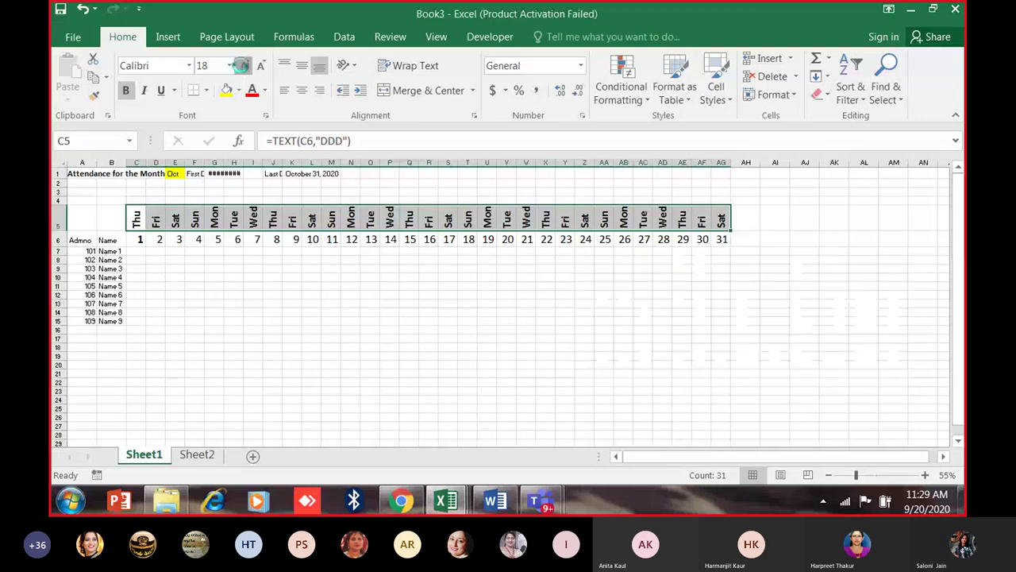
{"action": "left_click", "coordinate": [225, 226]}
{"action": "scroll", "coordinate": [123, 238], "scroll_direction": "up", "scroll_amount": 2, "text": "ctrl"}
{"action": "scroll", "coordinate": [125, 240], "scroll_direction": "down", "scroll_amount": 2, "text": "ctrl"}
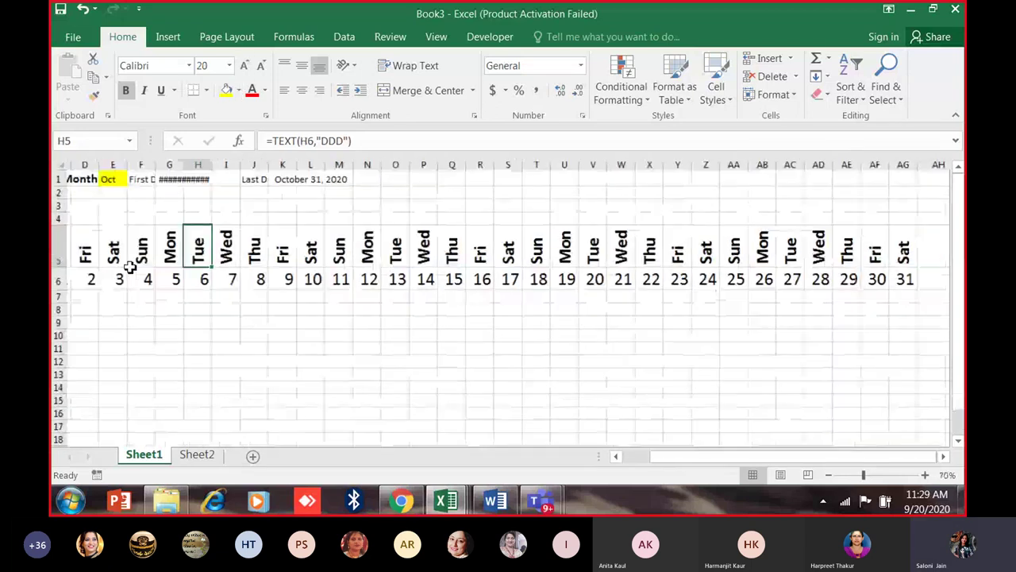
Try Rotate Text Down and Vertical Text on the weekday headings in C5:AG5, and return them to Rotate Text Up.
{"action": "left_click_drag", "start_coordinate": [136, 224], "coordinate": [724, 225]}
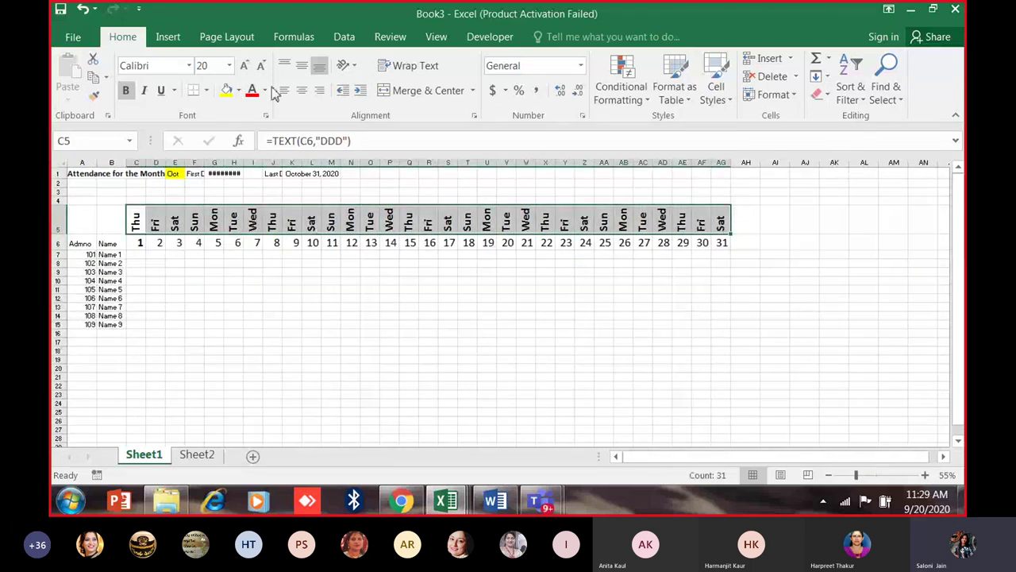
{"action": "left_click", "coordinate": [355, 67]}
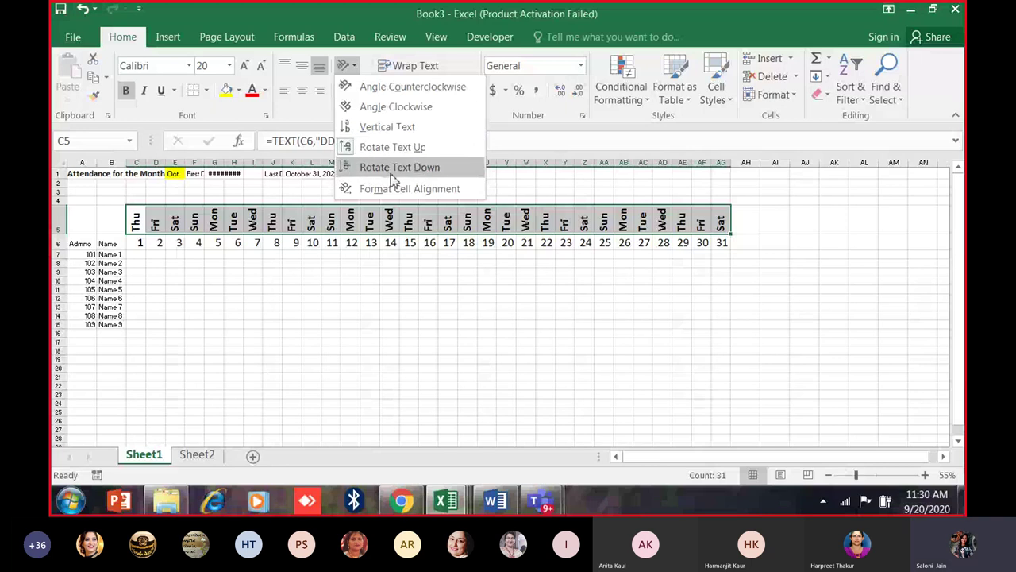
{"action": "left_click", "coordinate": [400, 167]}
{"action": "left_click", "coordinate": [348, 65]}
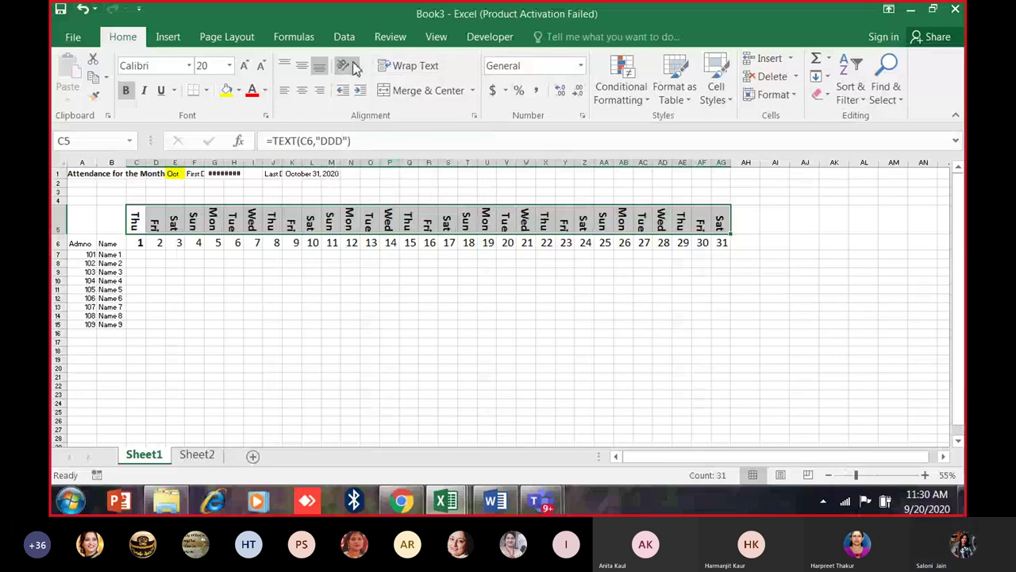
{"action": "left_click", "coordinate": [392, 147]}
{"action": "left_click", "coordinate": [347, 65]}
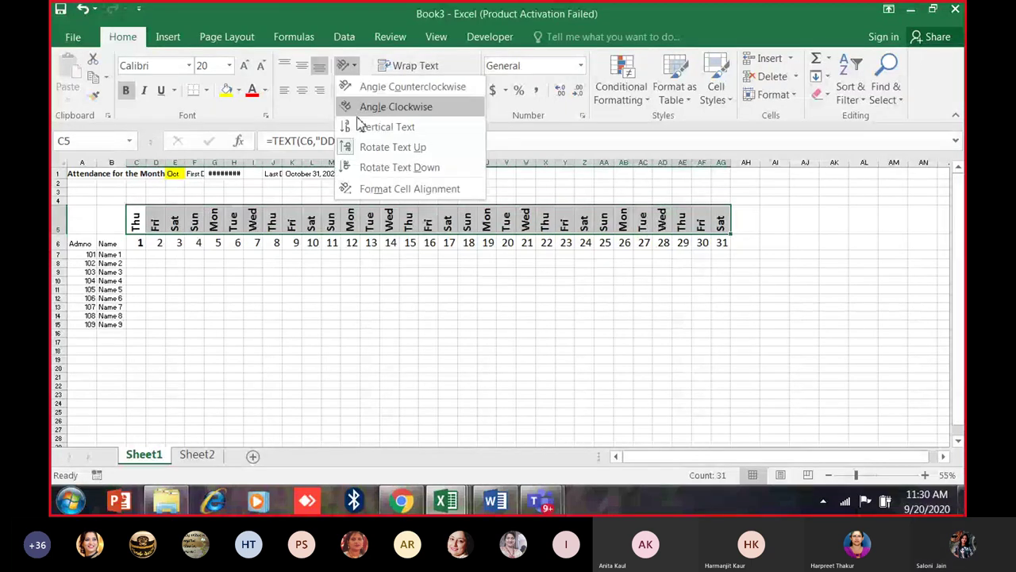
{"action": "left_click", "coordinate": [363, 126]}
{"action": "left_click", "coordinate": [348, 65]}
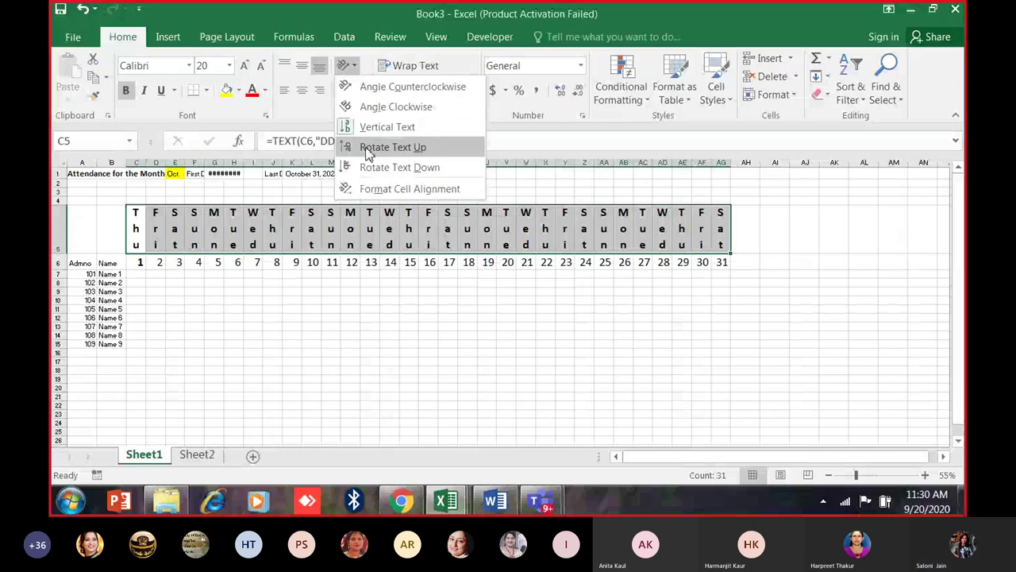
{"action": "left_click", "coordinate": [385, 146]}
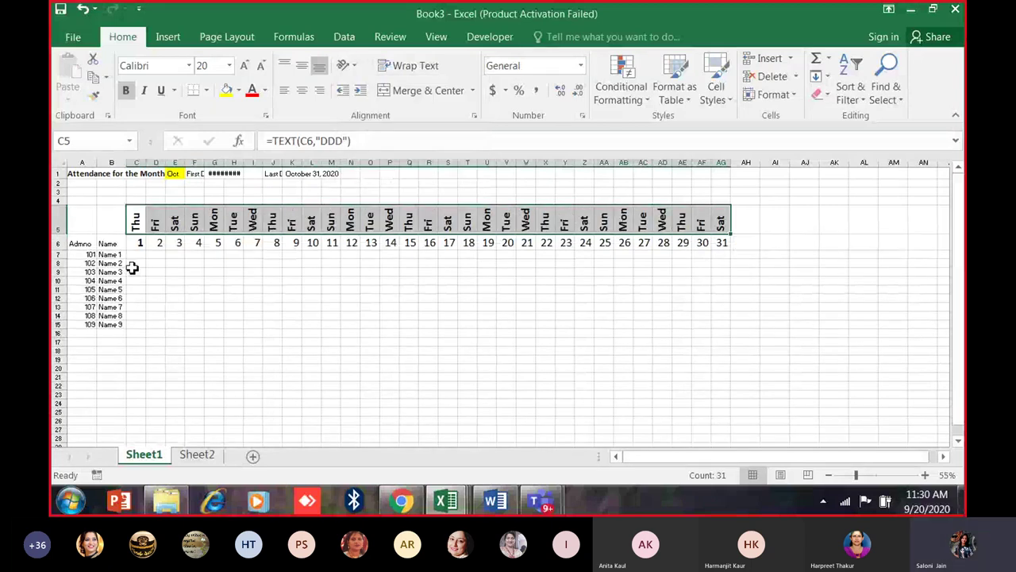
{"action": "left_click_drag", "start_coordinate": [139, 221], "coordinate": [702, 221]}
{"action": "scroll", "coordinate": [63, 208], "scroll_direction": "up", "scroll_amount": 2, "text": "ctrl"}
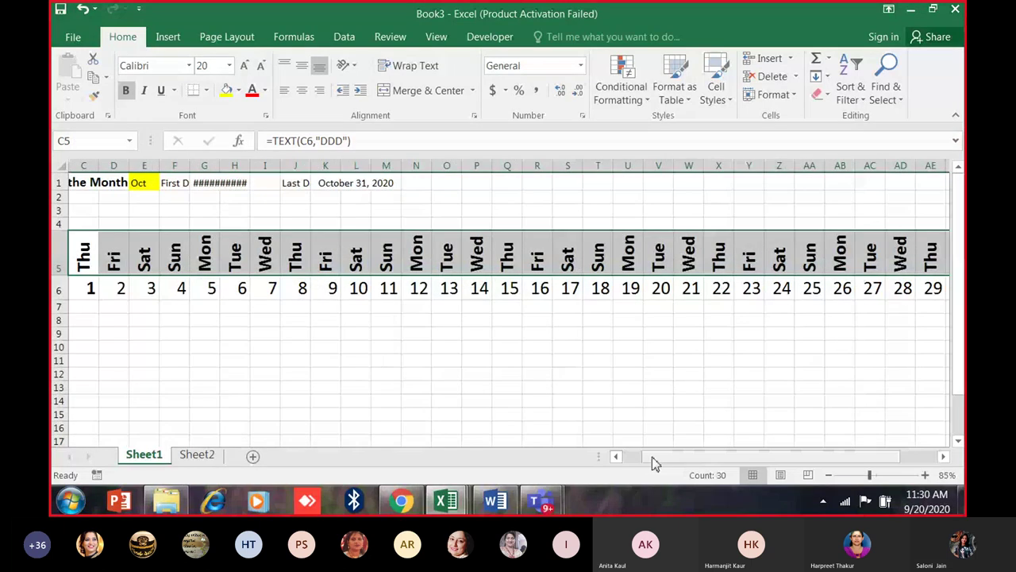
{"action": "left_click", "coordinate": [167, 224]}
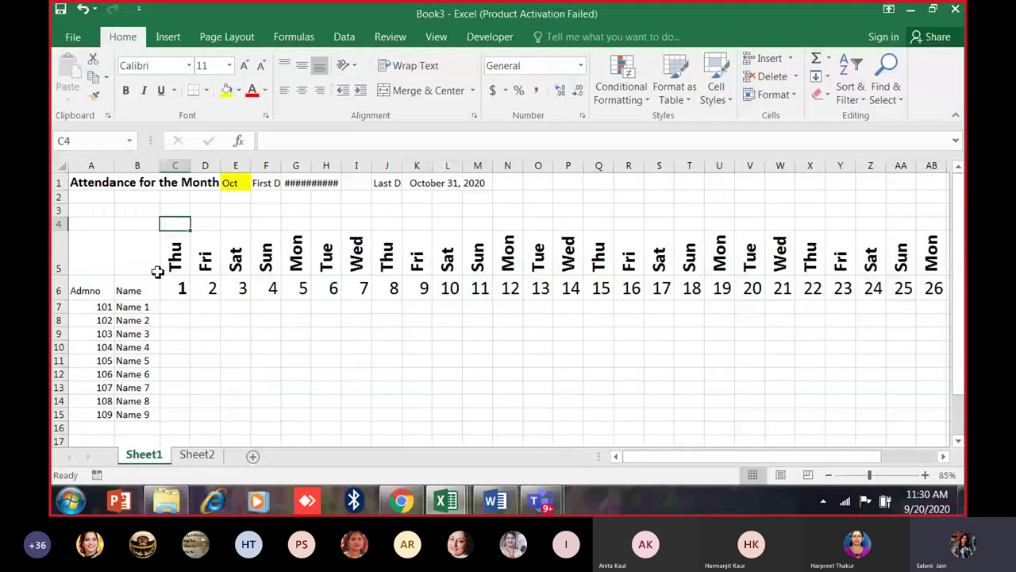
Examine the holiday list in B1:B8 on Sheet2 and how its dates are entered.
{"action": "left_click", "coordinate": [185, 455]}
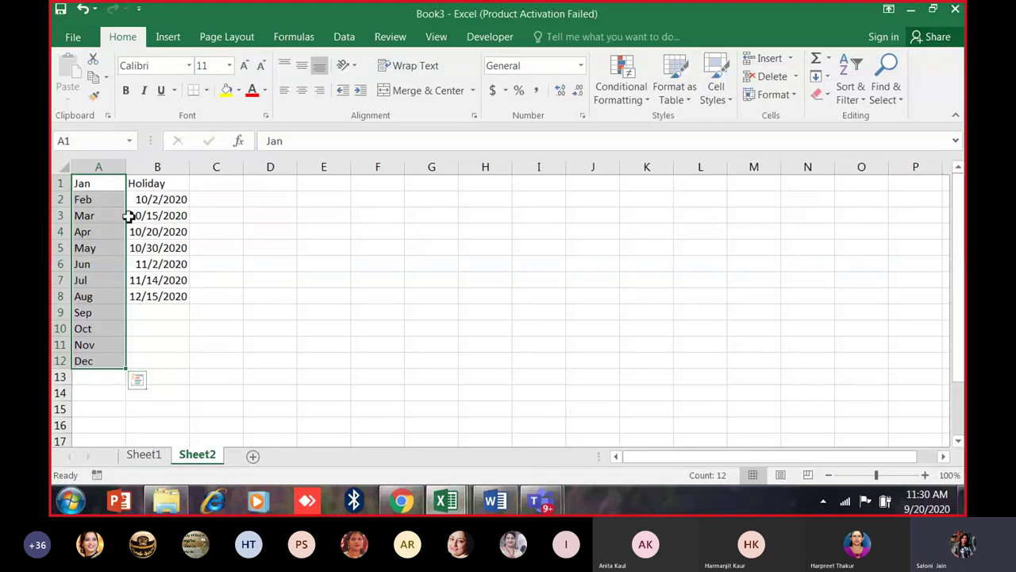
{"action": "left_click", "coordinate": [145, 185]}
{"action": "left_click_drag", "start_coordinate": [145, 185], "coordinate": [164, 297]}
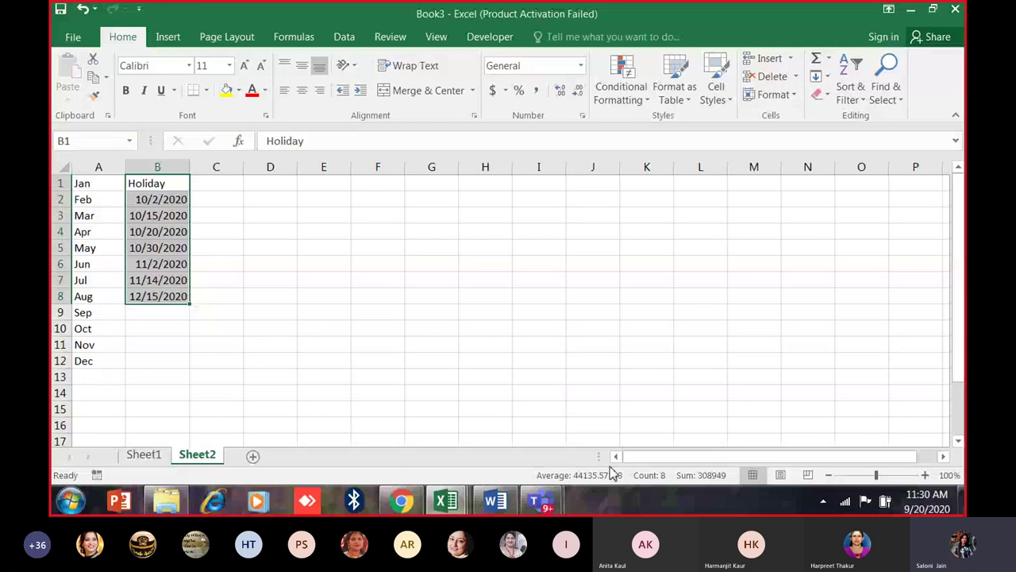
{"action": "left_click", "coordinate": [160, 187]}
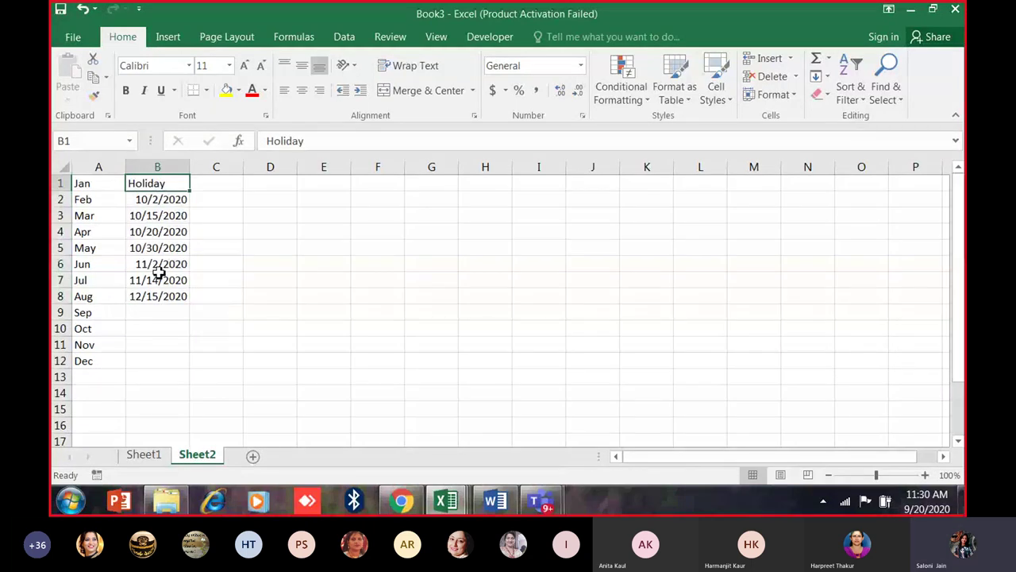
{"action": "left_click_drag", "start_coordinate": [147, 185], "coordinate": [178, 303]}
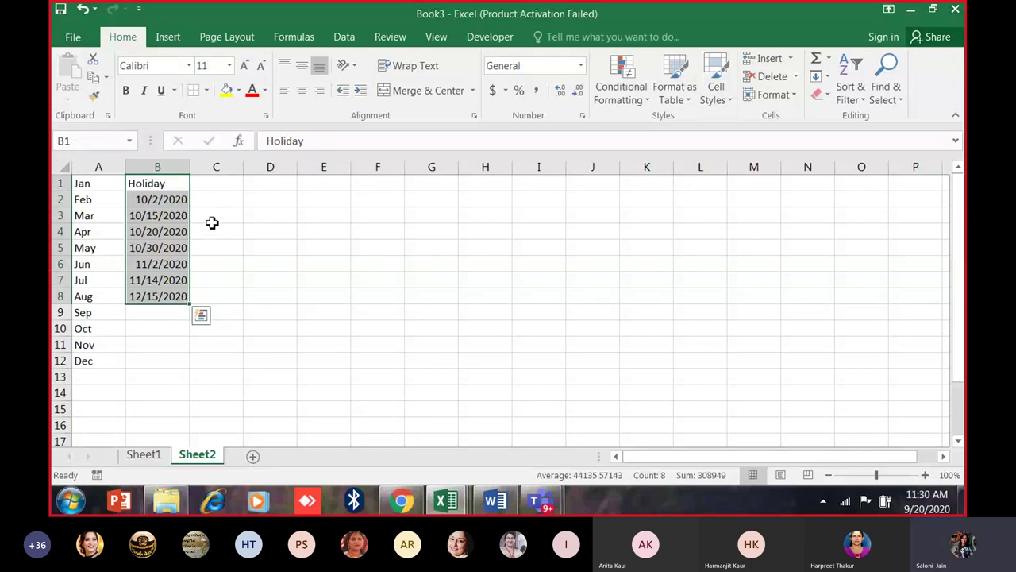
{"action": "left_click", "coordinate": [175, 189]}
{"action": "left_click", "coordinate": [173, 197]}
{"action": "double_click", "coordinate": [172, 198]}
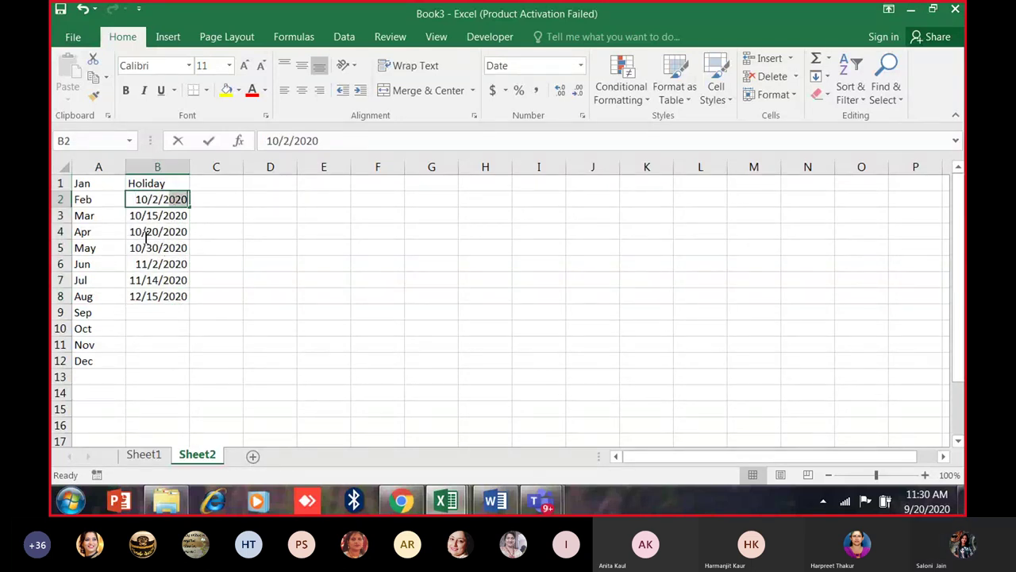
Define the workbook-scoped name Holiday for the holiday dates in B2:B8 on Sheet2.
{"action": "left_click_drag", "start_coordinate": [141, 199], "coordinate": [160, 296]}
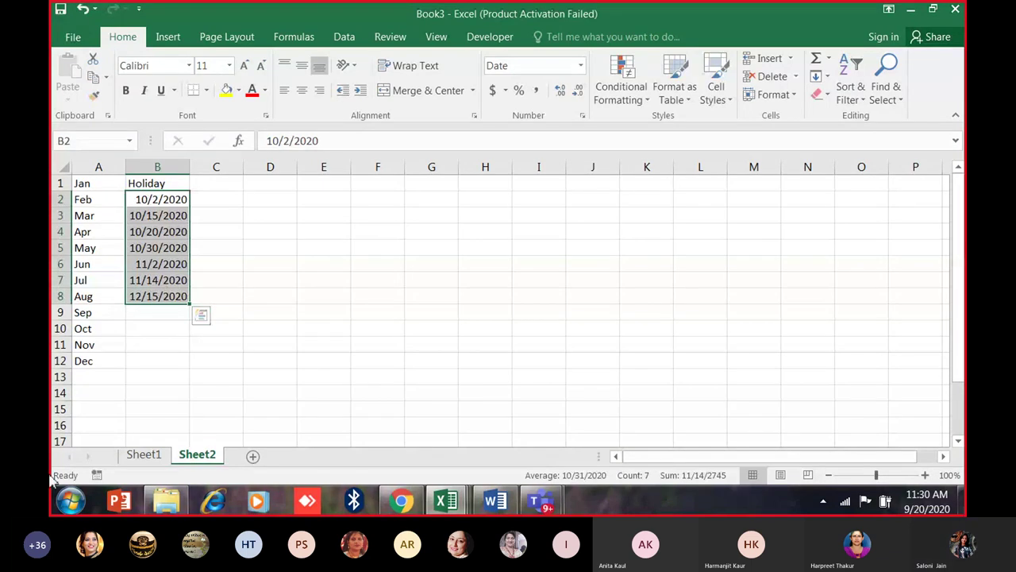
{"action": "left_click", "coordinate": [276, 40]}
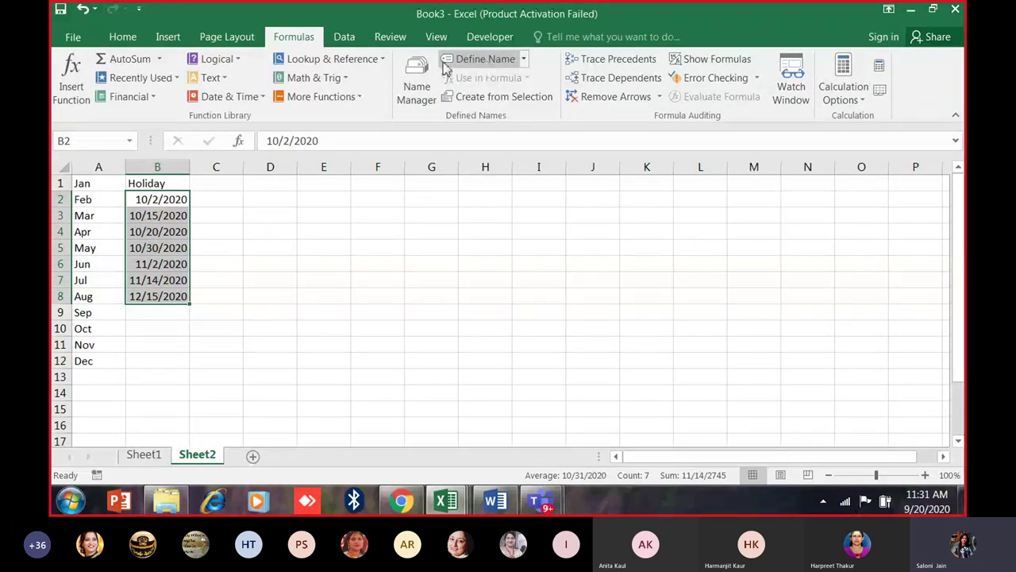
{"action": "left_click", "coordinate": [476, 64]}
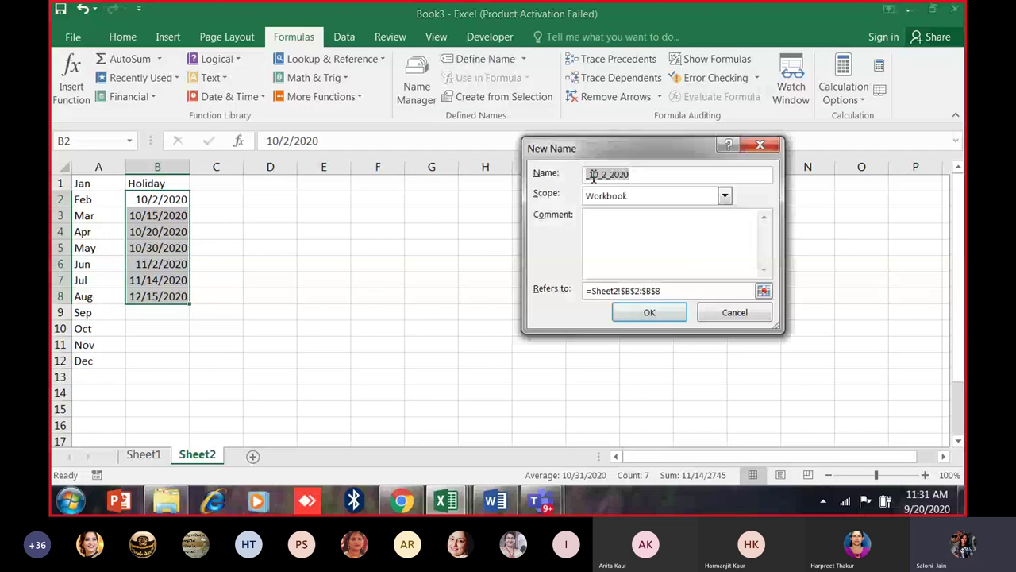
{"action": "type", "text": "H"}
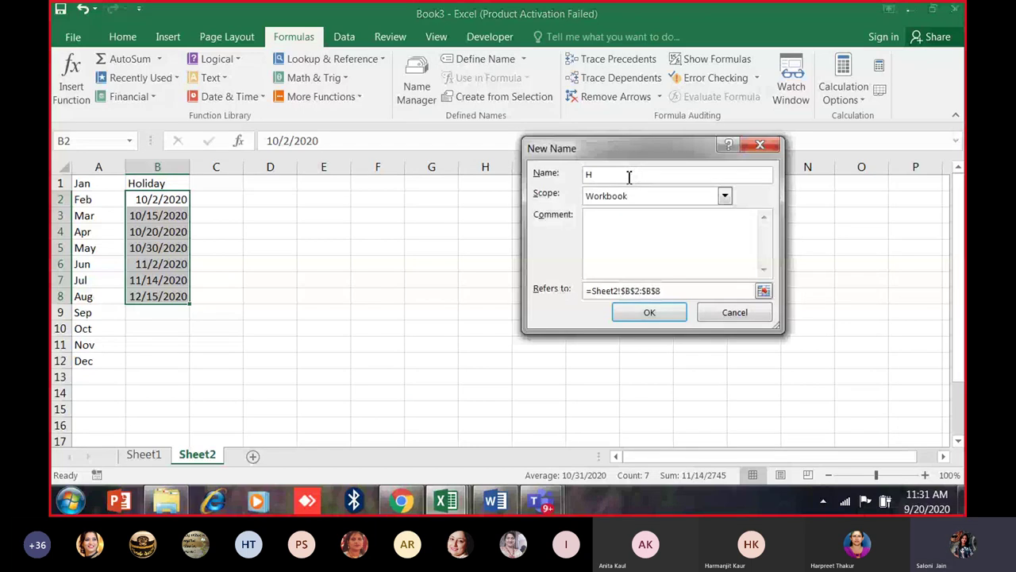
{"action": "type", "text": "oliday"}
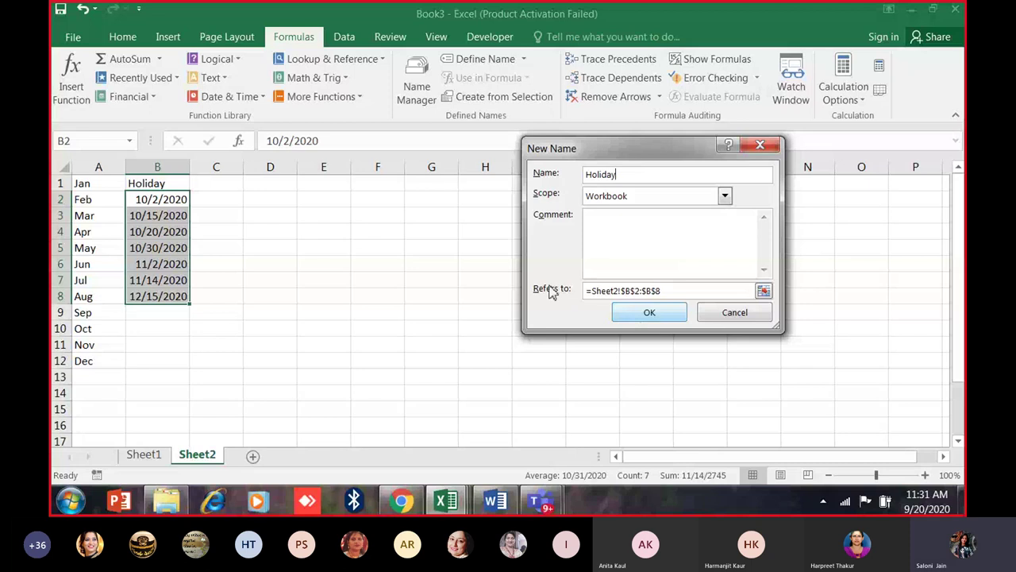
{"action": "left_click", "coordinate": [650, 313]}
{"action": "left_click", "coordinate": [324, 340]}
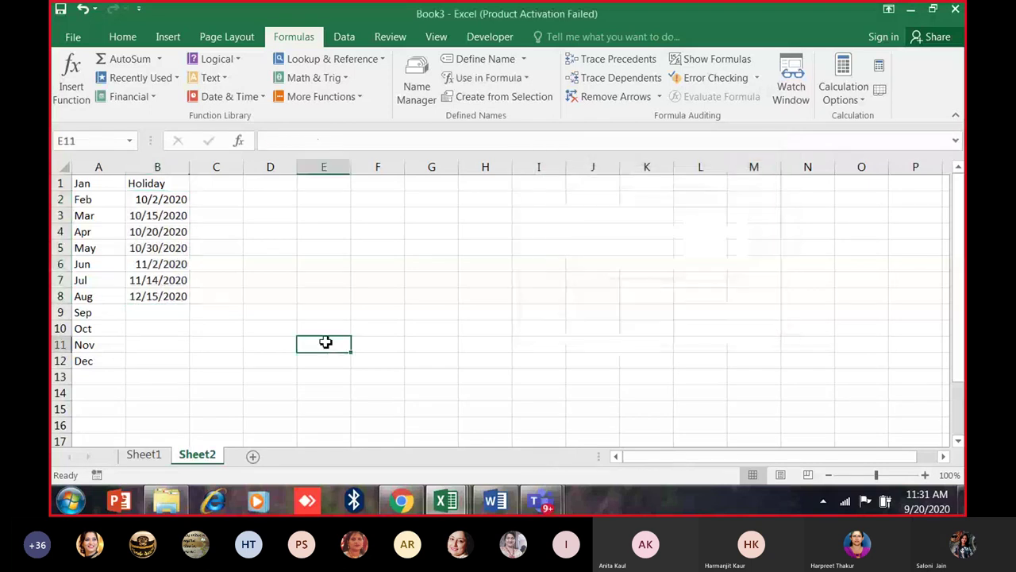
{"action": "left_click_drag", "start_coordinate": [143, 188], "coordinate": [162, 296]}
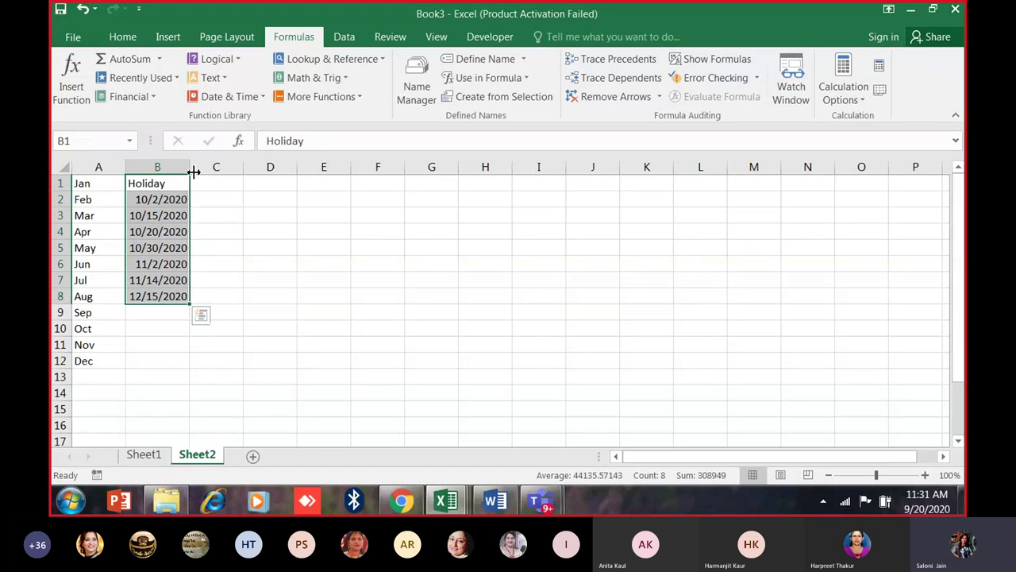
{"action": "left_click", "coordinate": [144, 455]}
{"action": "left_click", "coordinate": [198, 453]}
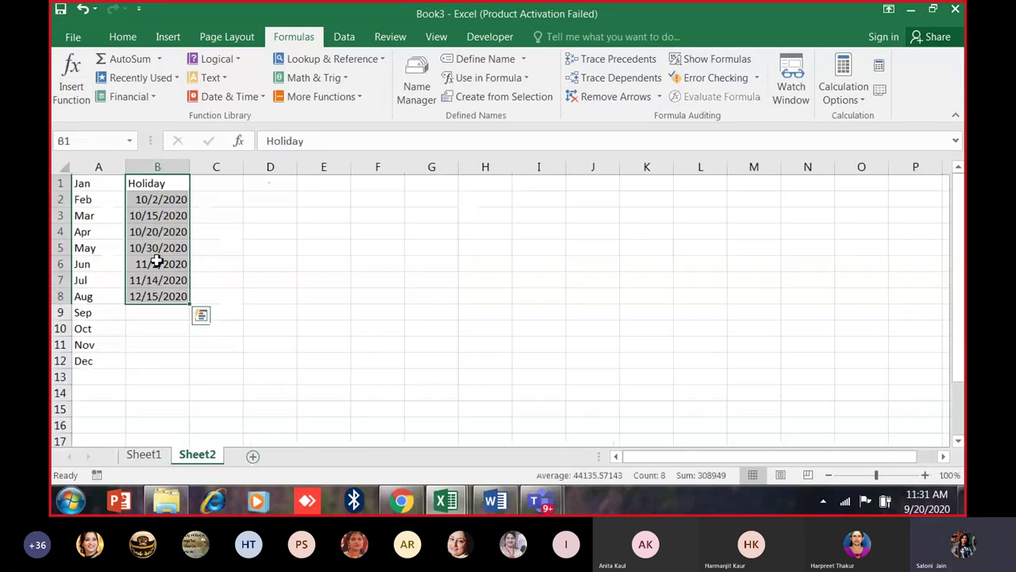
{"action": "left_click_drag", "start_coordinate": [154, 200], "coordinate": [157, 296]}
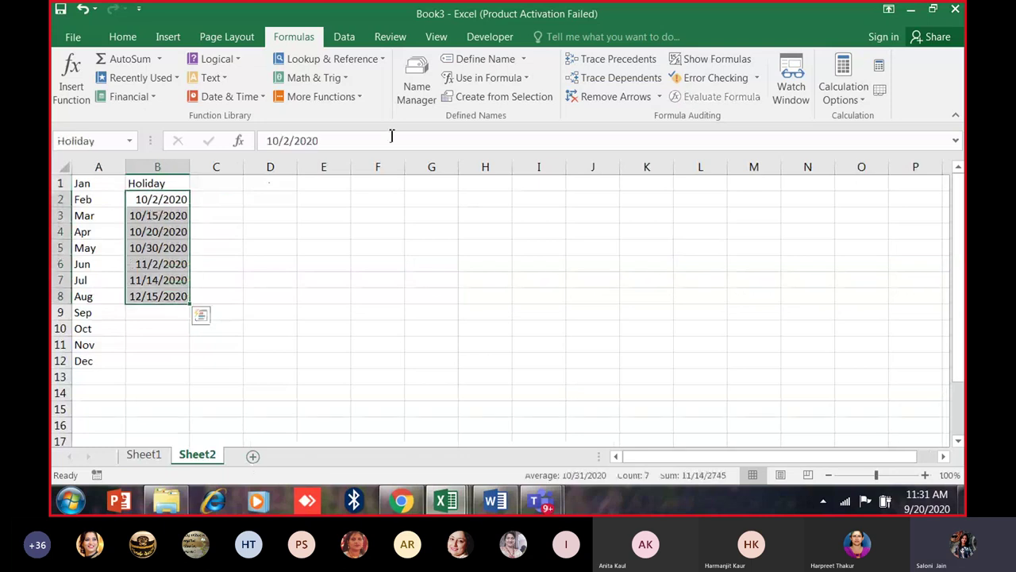
{"action": "left_click", "coordinate": [481, 59]}
{"action": "left_click", "coordinate": [639, 173]}
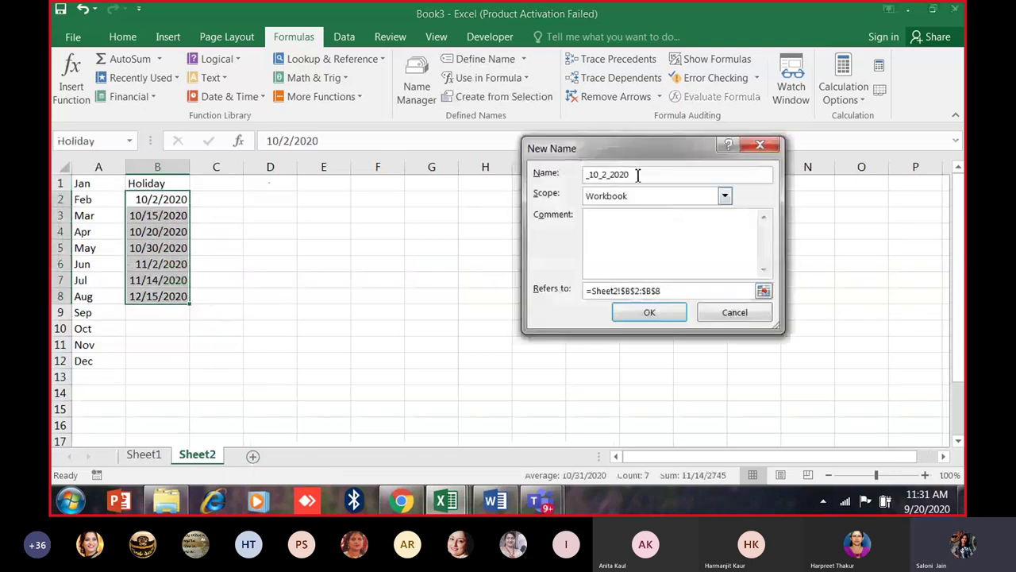
{"action": "left_click", "coordinate": [719, 317]}
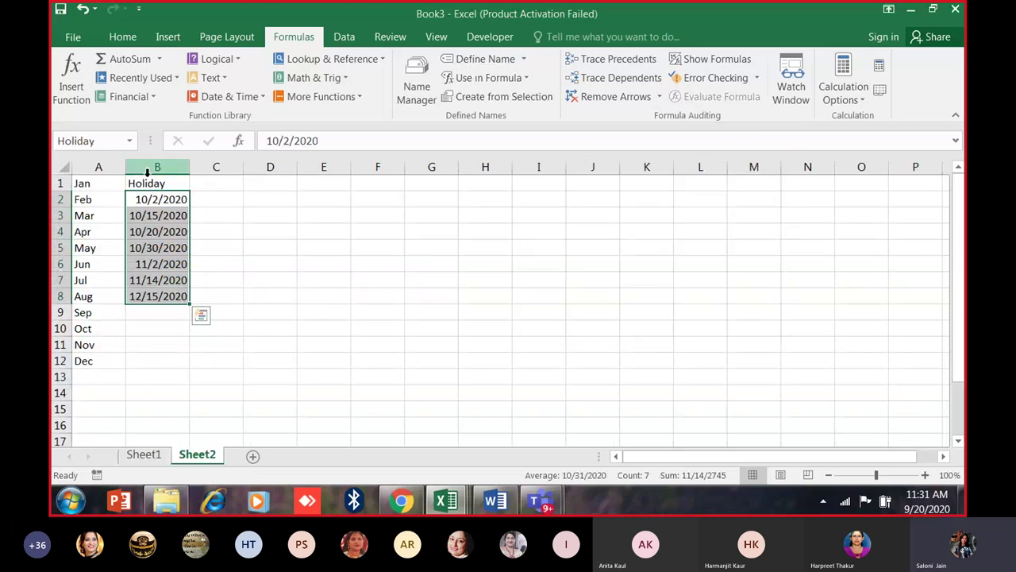
Start defining another workbook-scoped name for the holiday dates in B2:B8 on Sheet2.
{"action": "left_click", "coordinate": [163, 184]}
{"action": "left_click_drag", "start_coordinate": [163, 199], "coordinate": [163, 296]}
{"action": "left_click", "coordinate": [477, 59]}
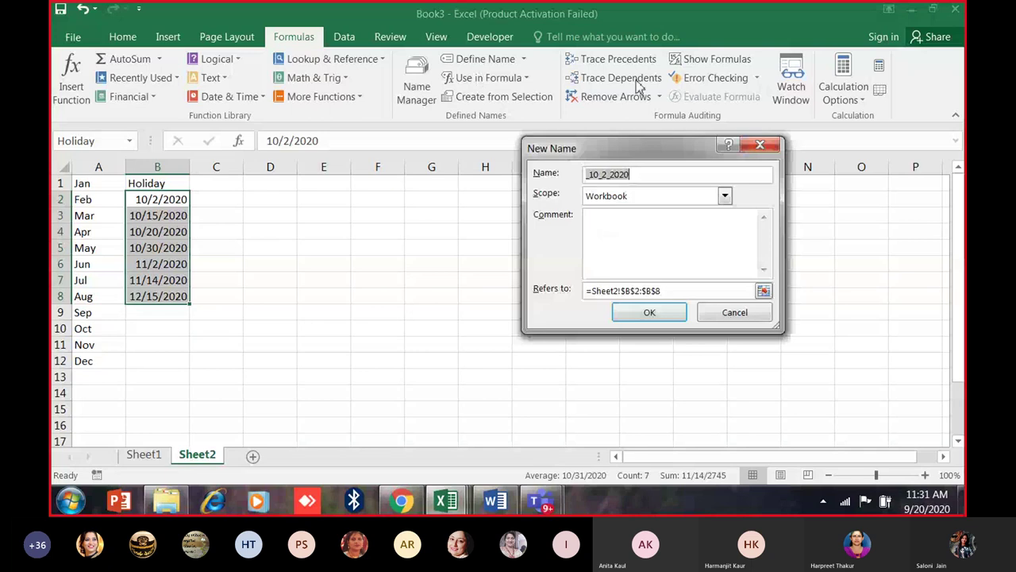
{"action": "type", "text": "Holdi"}
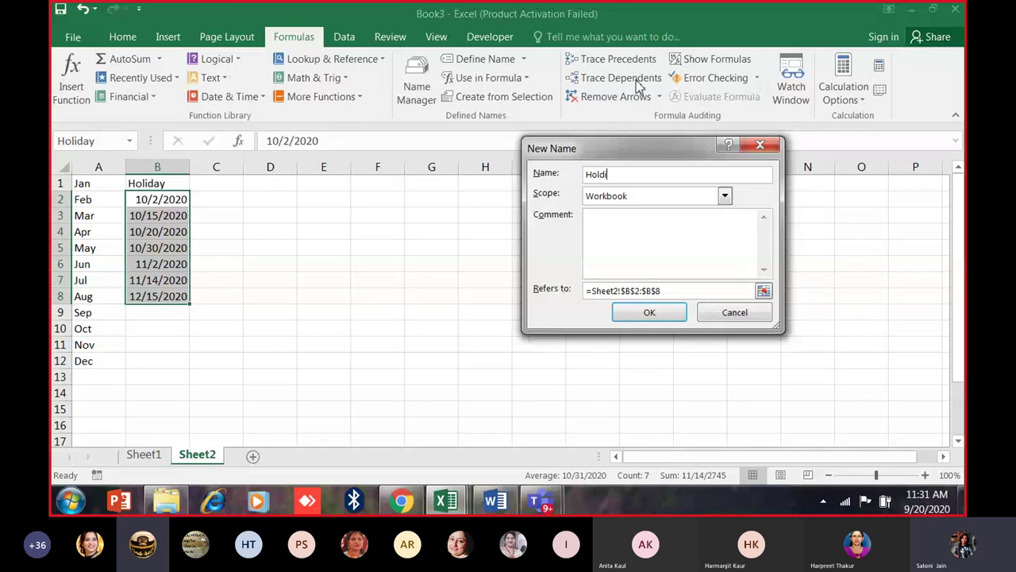
{"action": "key", "text": "BackSpace"}
{"action": "key", "text": "BackSpace"}
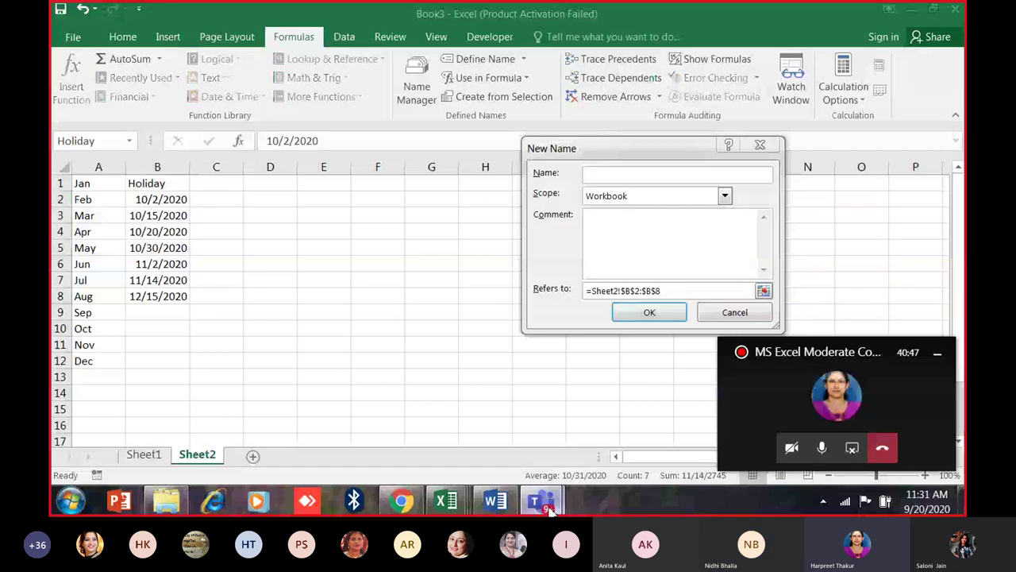
Switch to the Microsoft Teams meeting, unmute the microphone, and return to the Excel workbook.
{"action": "mouse_move", "coordinate": [541, 500]}
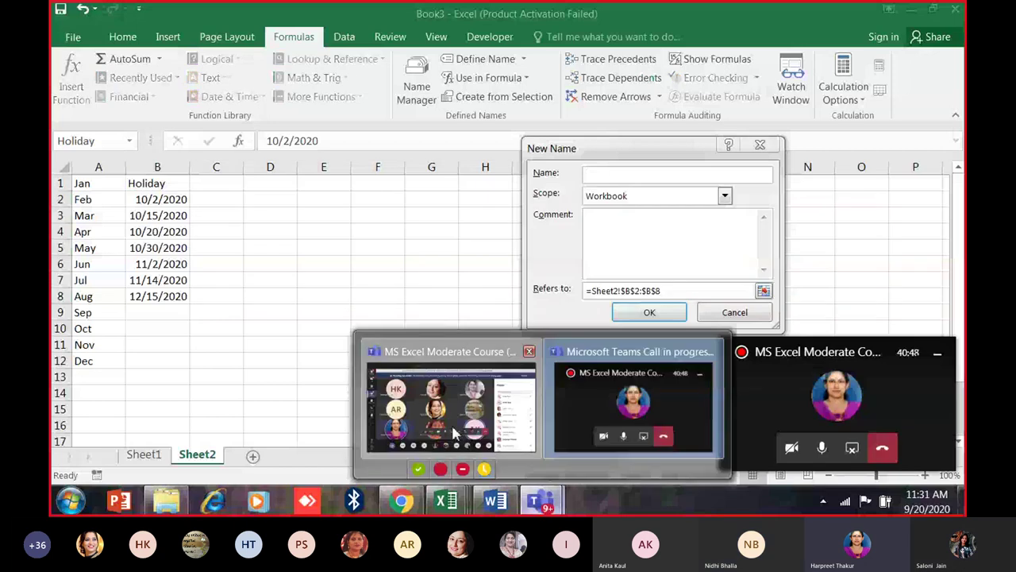
{"action": "left_click", "coordinate": [455, 432]}
{"action": "left_click", "coordinate": [475, 376]}
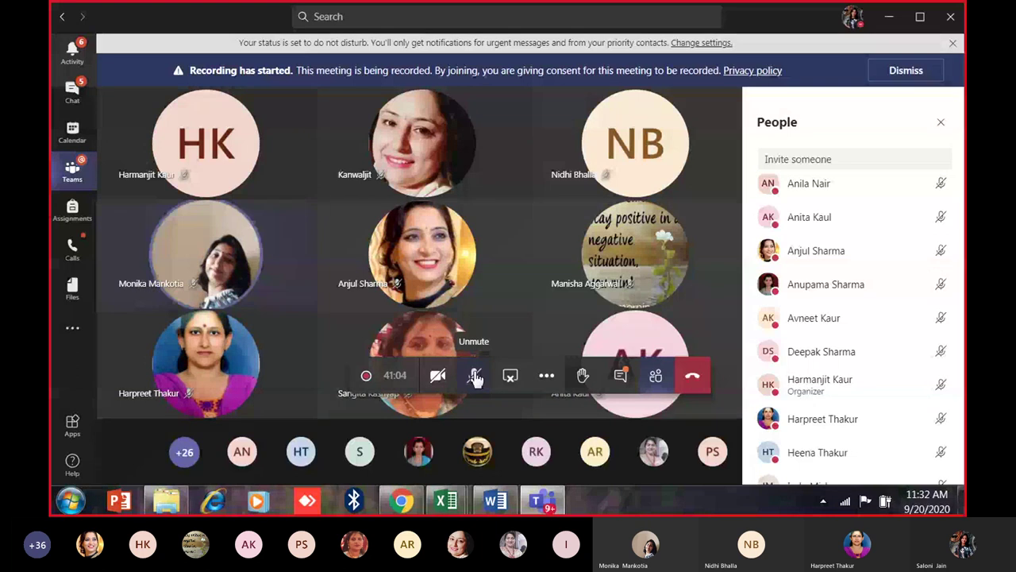
{"action": "left_click", "coordinate": [475, 378]}
{"action": "left_click", "coordinate": [474, 376]}
{"action": "key", "text": "alt+Tab"}
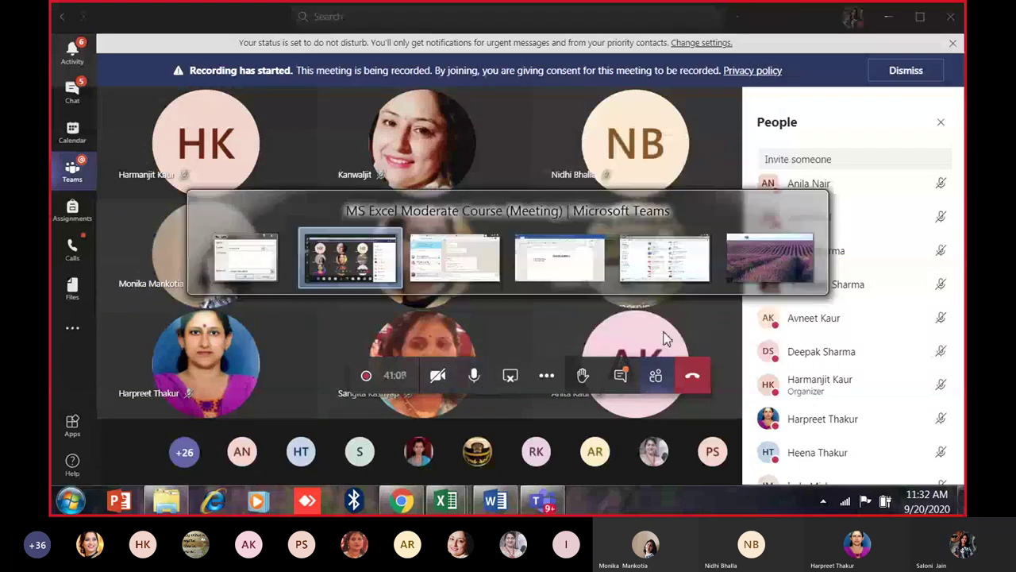
{"action": "left_click", "coordinate": [890, 16]}
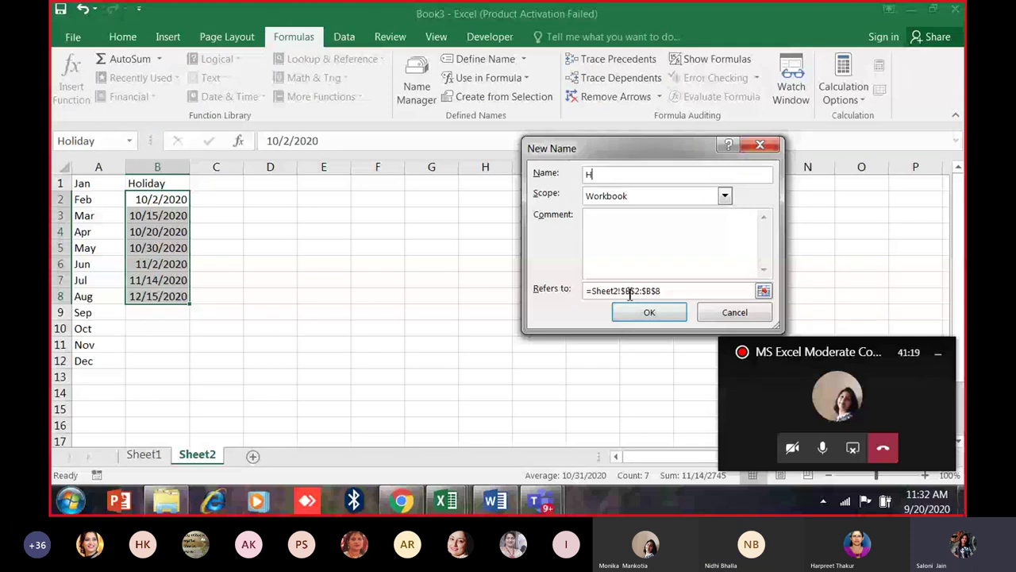
Try to define the name Holiday again for the dates in B2:B8 on Sheet2.
{"action": "type", "text": "oliday"}
{"action": "left_click", "coordinate": [648, 312]}
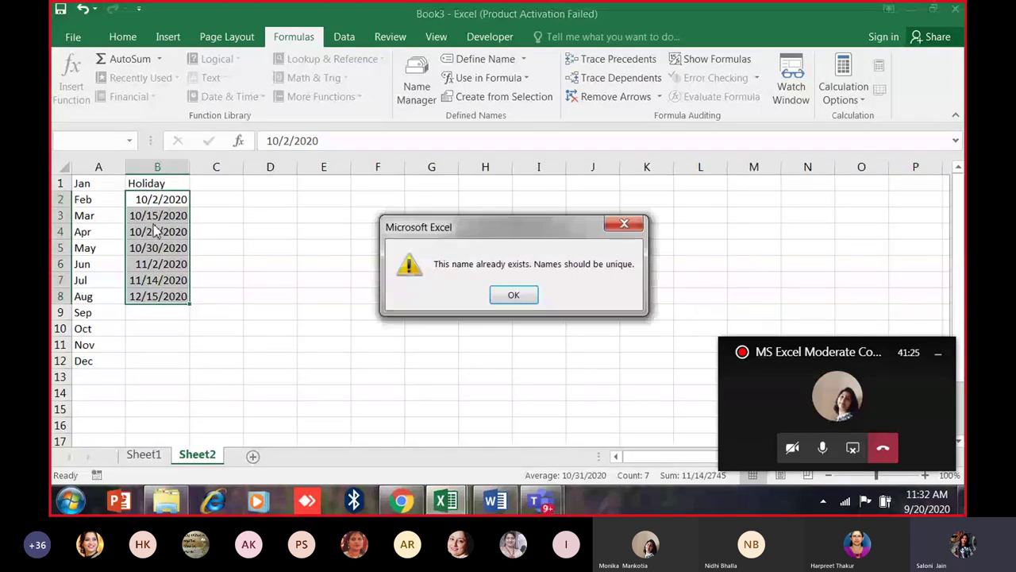
{"action": "left_click", "coordinate": [517, 302]}
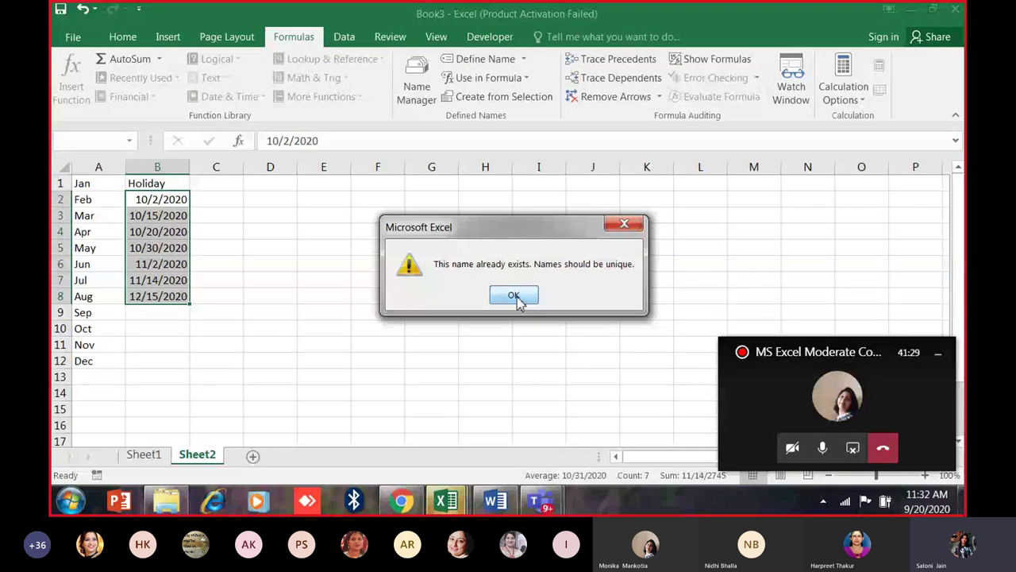
{"action": "left_click", "coordinate": [642, 308]}
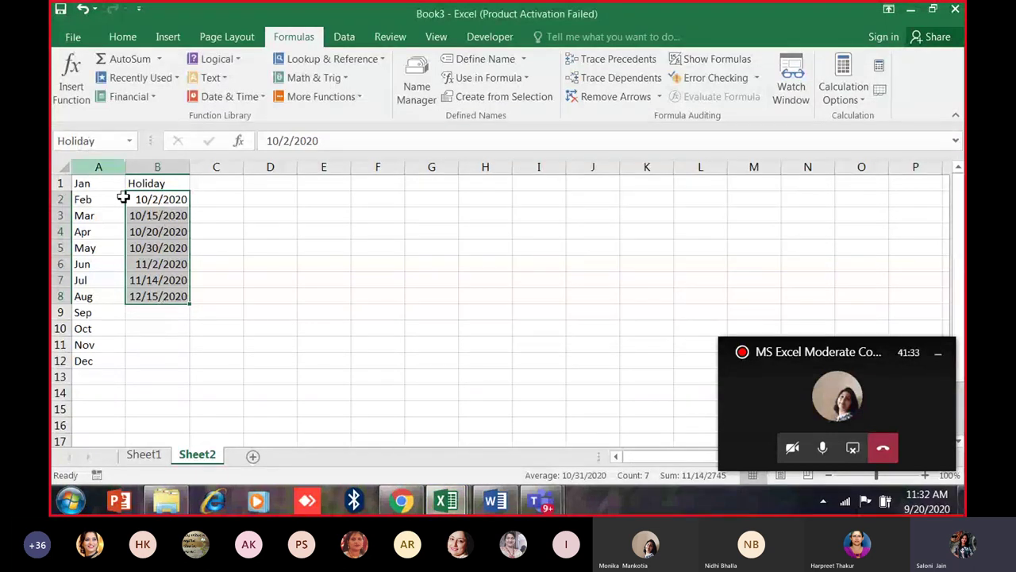
Check which defined name is assigned to the holiday dates in B2:B8 on Sheet2.
{"action": "left_click", "coordinate": [131, 205]}
{"action": "left_click_drag", "start_coordinate": [136, 204], "coordinate": [147, 295]}
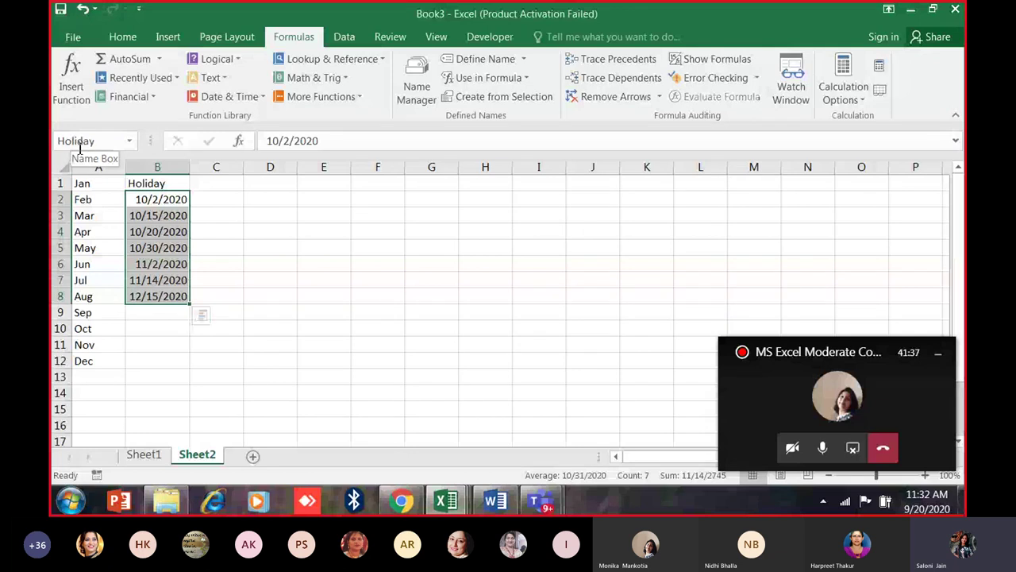
{"action": "left_click_drag", "start_coordinate": [147, 198], "coordinate": [145, 293]}
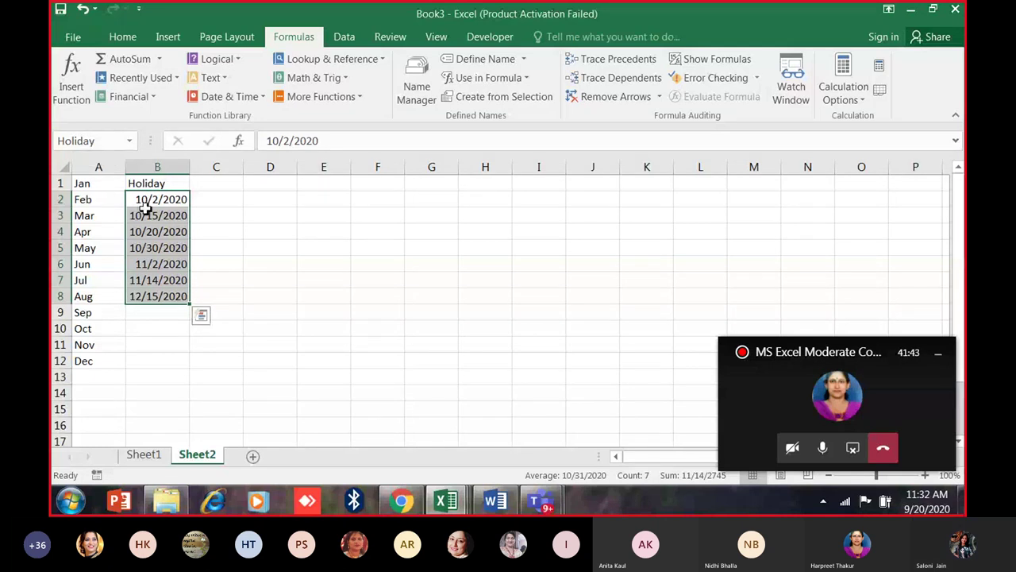
{"action": "left_click_drag", "start_coordinate": [154, 198], "coordinate": [164, 299]}
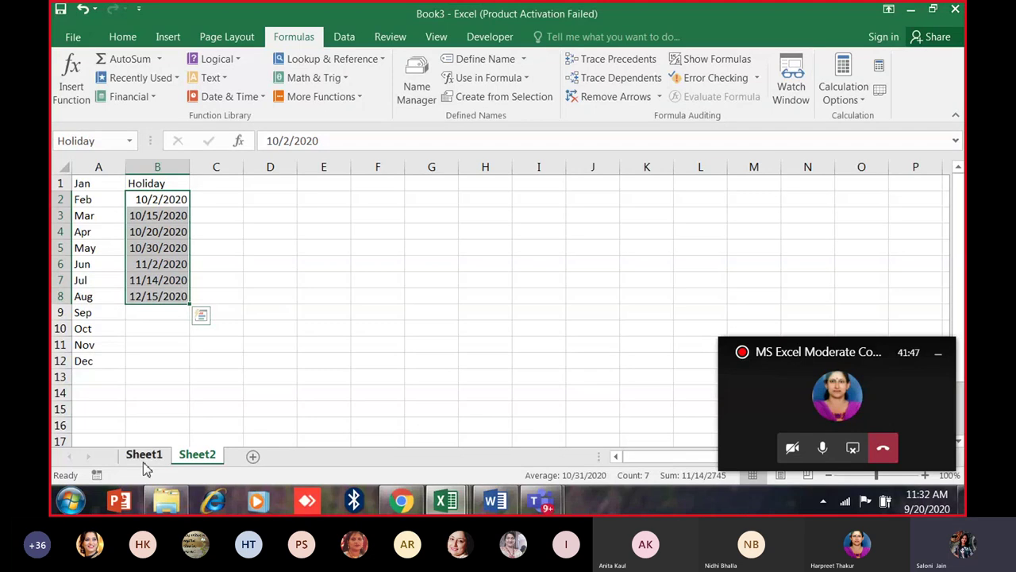
Extend the merged and centered first-day date on Sheet1 across G1:I1.
{"action": "mouse_move", "coordinate": [54, 8]}
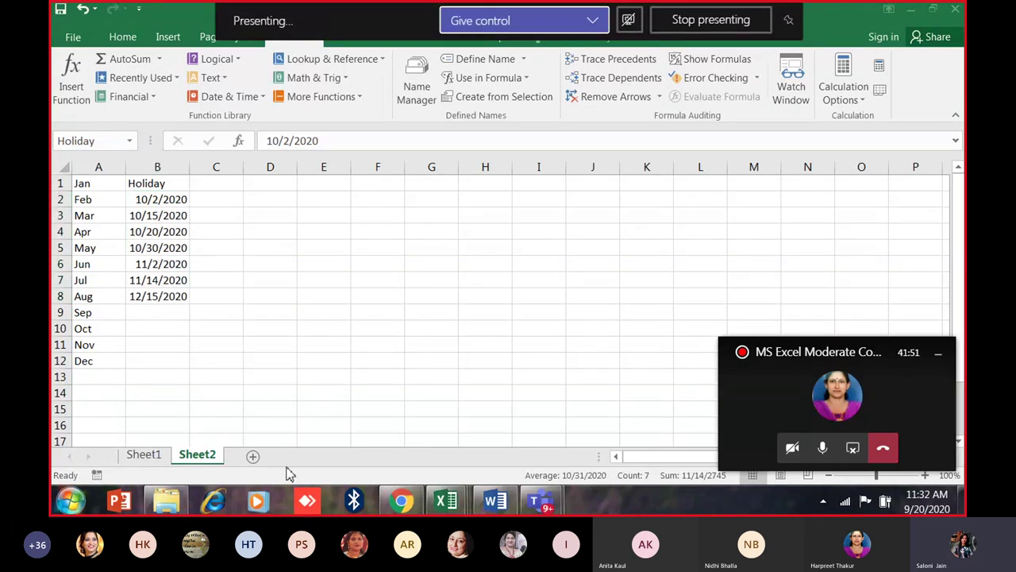
{"action": "left_click", "coordinate": [143, 456]}
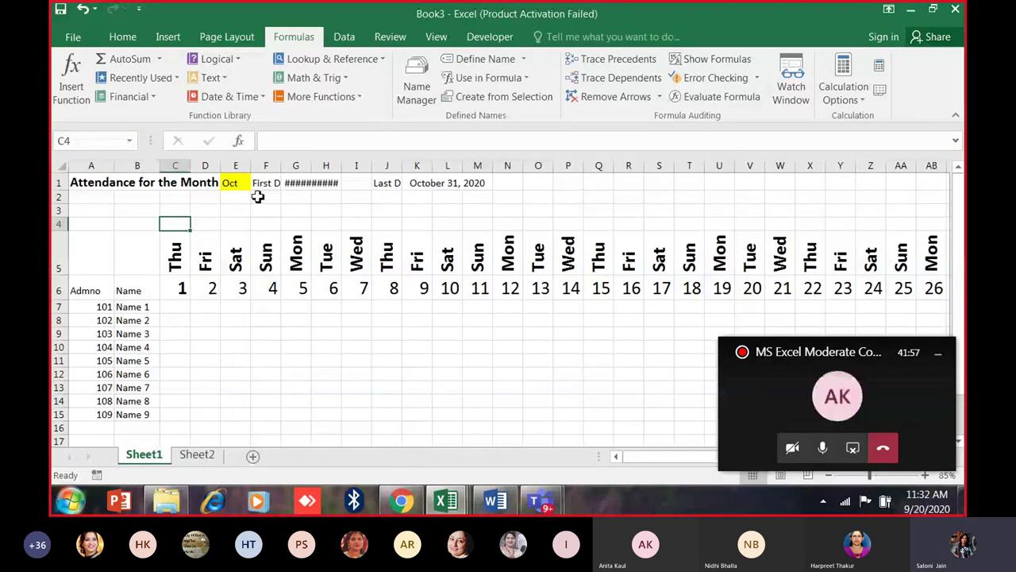
{"action": "left_click", "coordinate": [337, 181]}
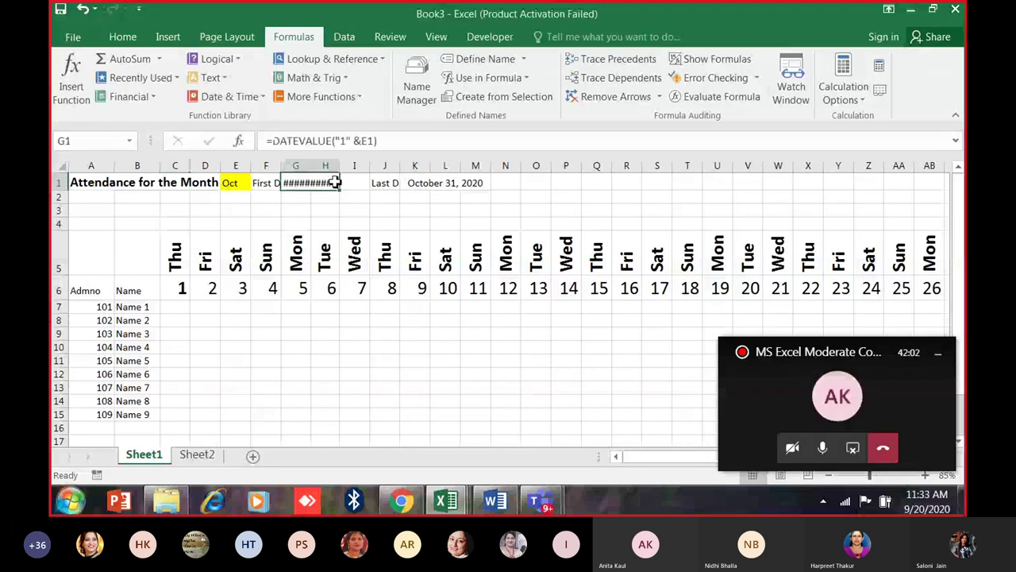
{"action": "left_click", "coordinate": [123, 36]}
{"action": "left_click", "coordinate": [408, 91]}
{"action": "left_click", "coordinate": [408, 90]}
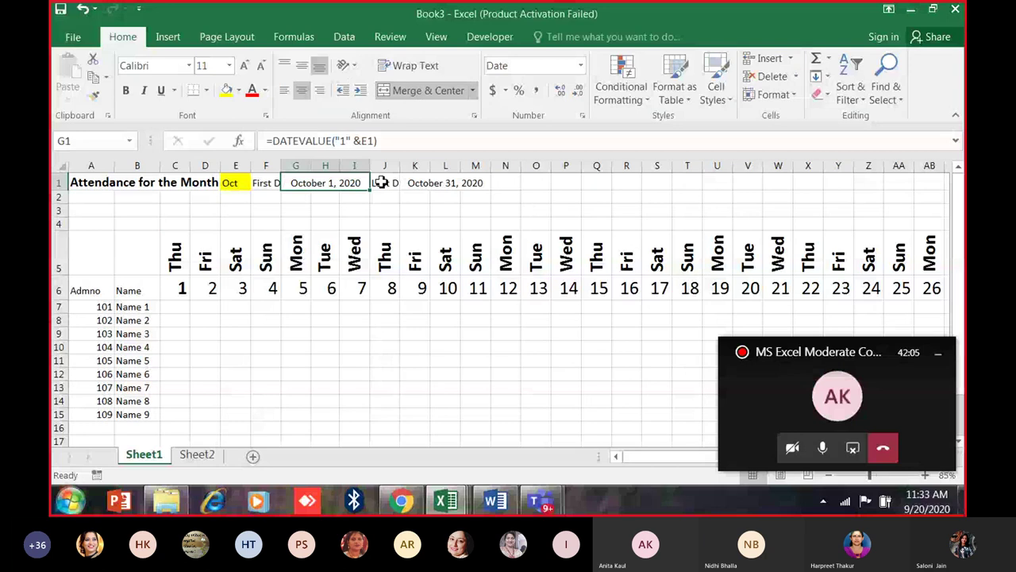
{"action": "left_click", "coordinate": [354, 254]}
Reduce the font size of the empty cell C4 on Sheet1 to 8.
{"action": "left_click", "coordinate": [174, 224]}
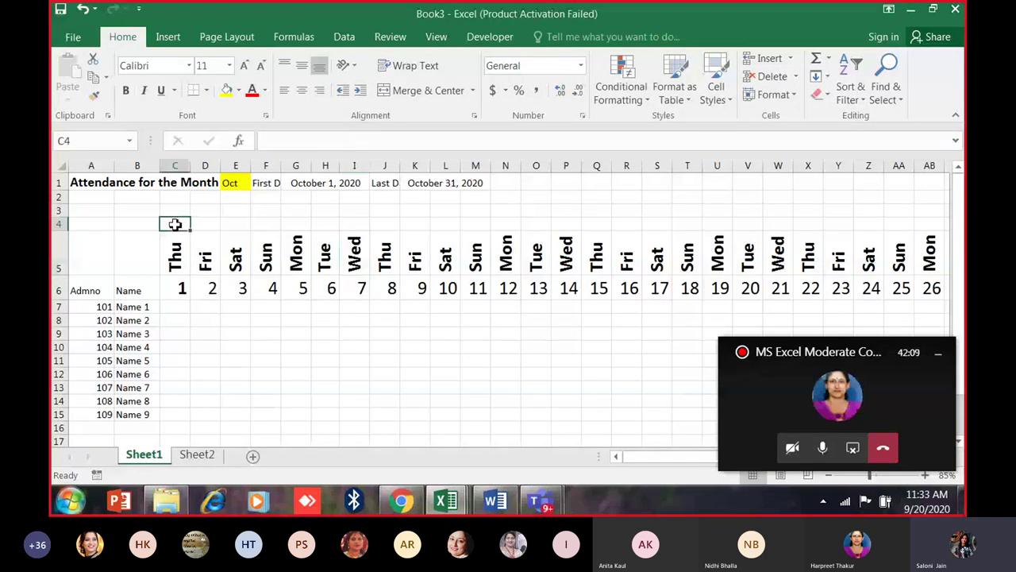
{"action": "left_click", "coordinate": [262, 65]}
{"action": "left_click", "coordinate": [262, 65]}
{"action": "left_click", "coordinate": [262, 65]}
{"action": "left_click", "coordinate": [212, 317]}
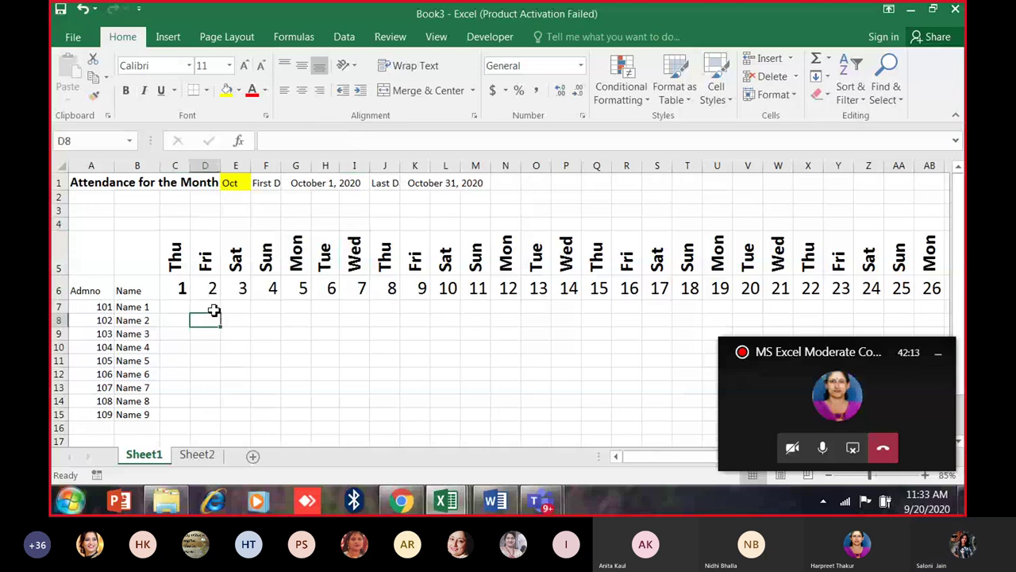
Enlarge the font size of cell C4 above the first weekday heading to 36.
{"action": "left_click", "coordinate": [175, 225]}
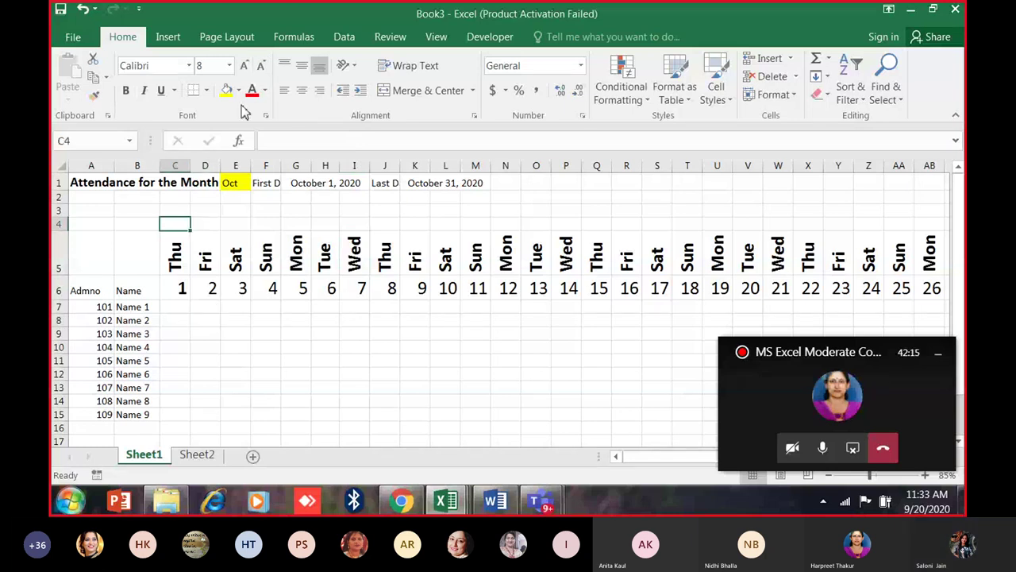
{"action": "left_click", "coordinate": [246, 68]}
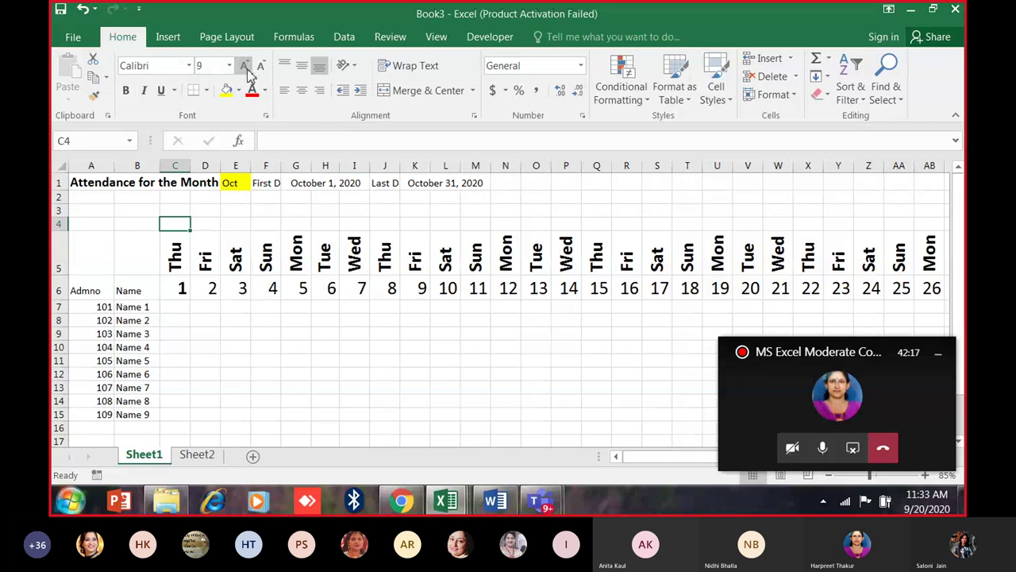
{"action": "left_click", "coordinate": [245, 67]}
{"action": "left_click", "coordinate": [245, 67]}
{"action": "left_click", "coordinate": [245, 67]}
{"action": "left_click", "coordinate": [245, 67]}
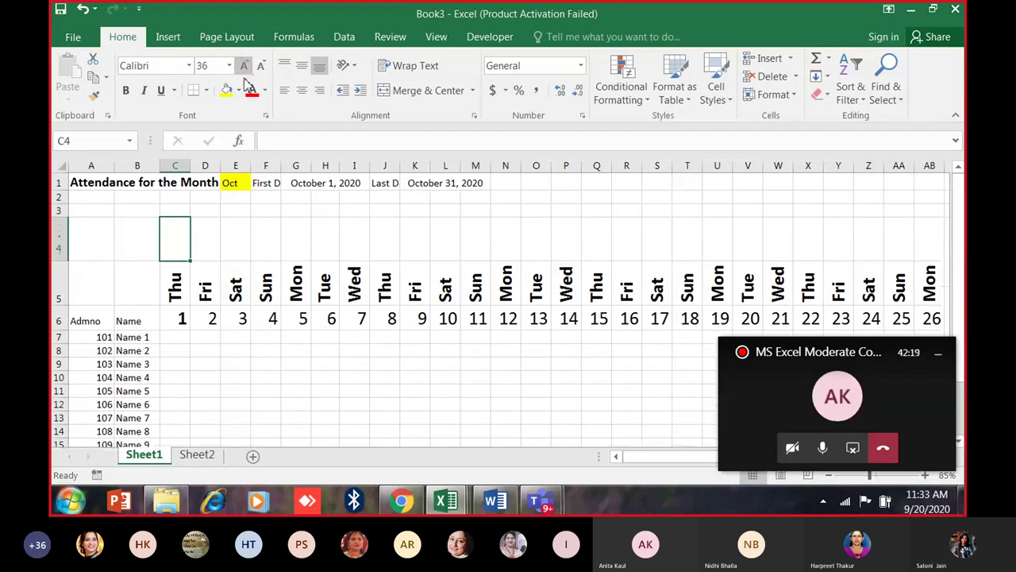
Begin an IF formula in C4 that tests whether C6 is blank and returns 1 when true.
{"action": "type", "text": "="}
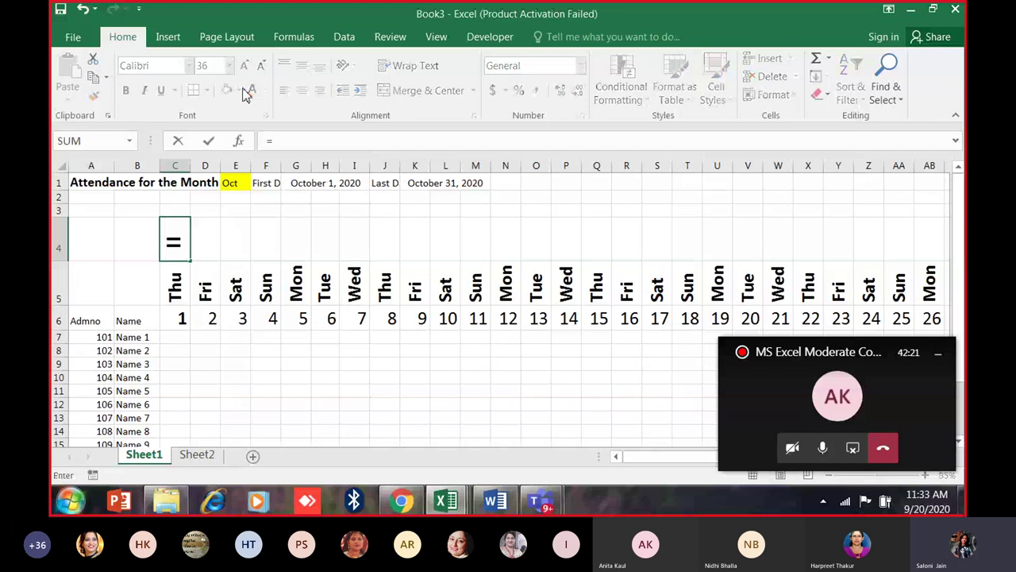
{"action": "type", "text": "IF"}
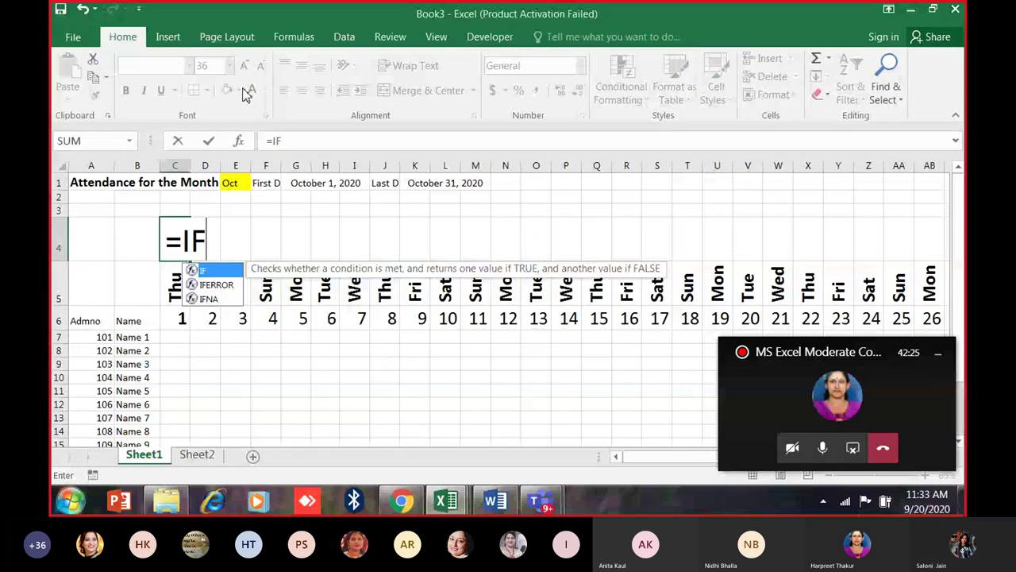
{"action": "type", "text": "("}
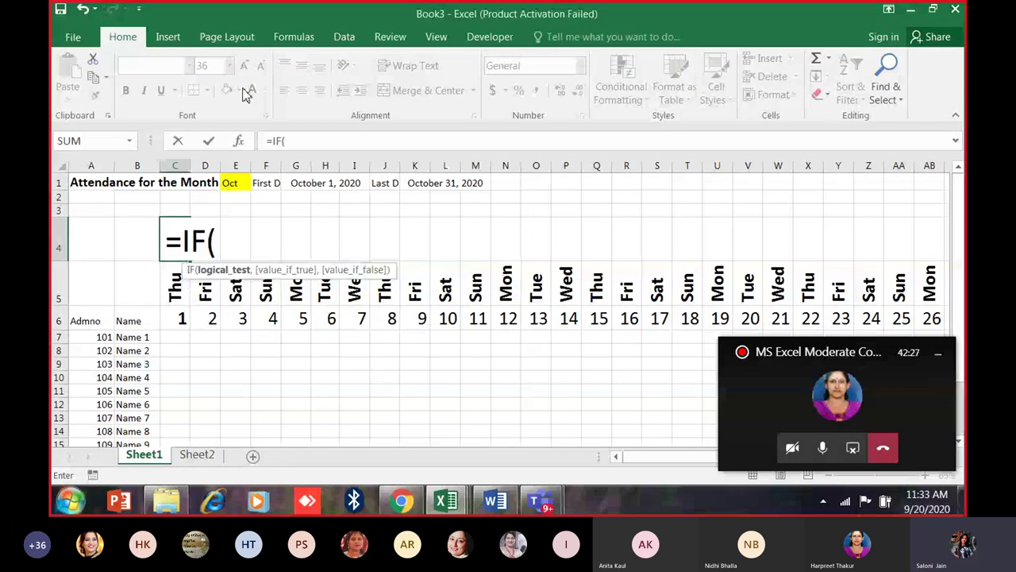
{"action": "left_click", "coordinate": [176, 316]}
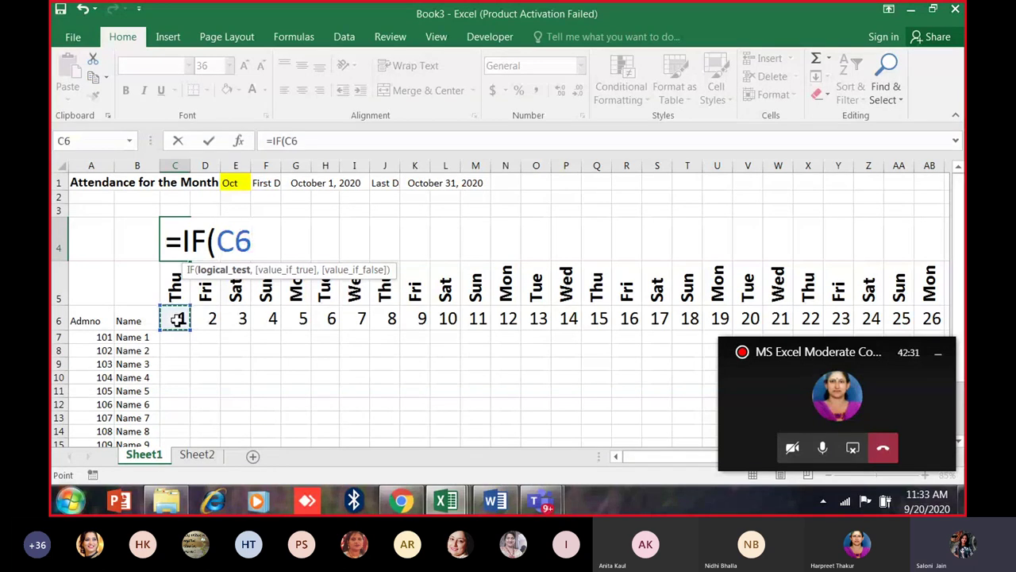
{"action": "type", "text": "=\""}
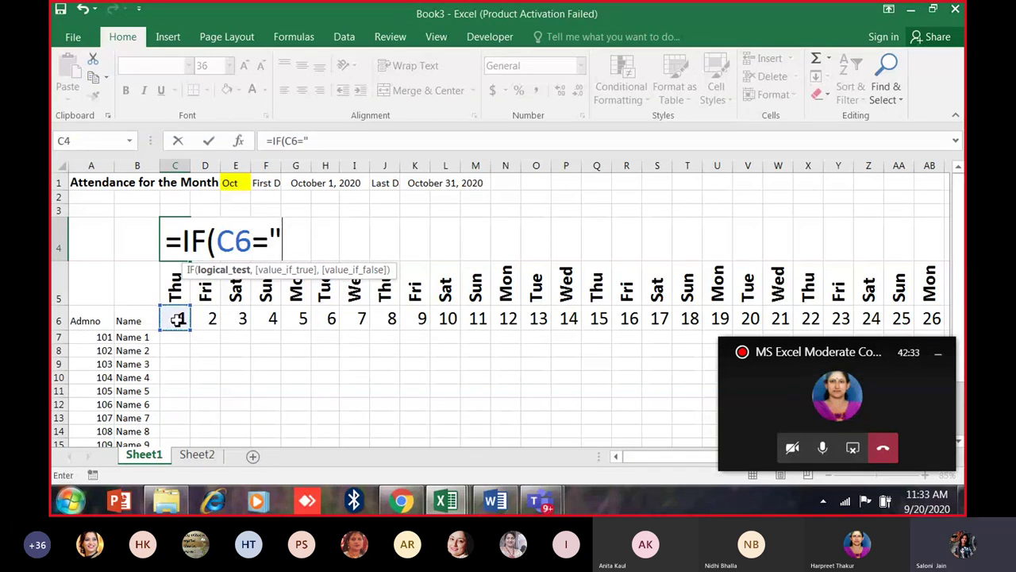
{"action": "type", "text": "\""}
{"action": "type", "text": ",1"}
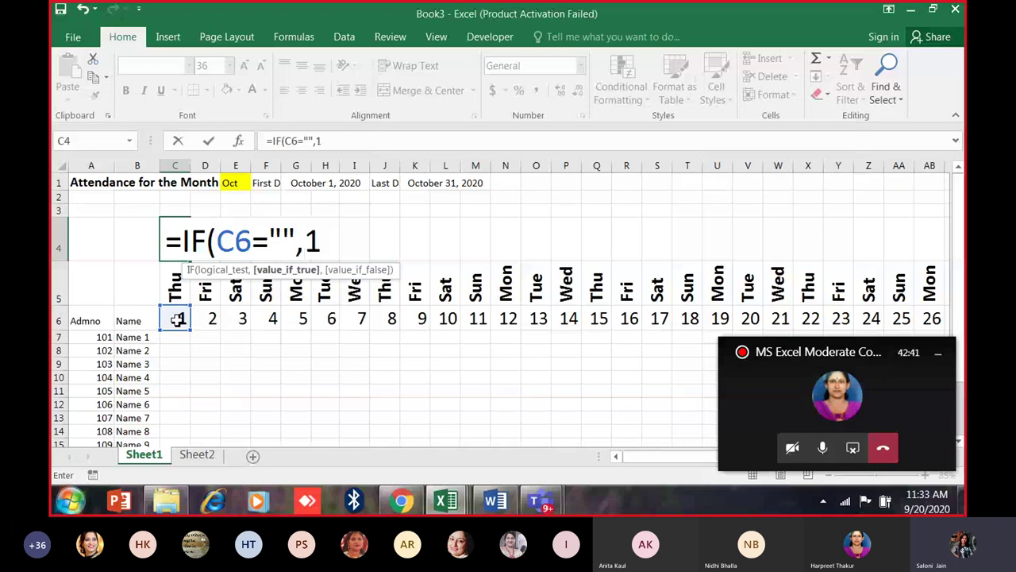
{"action": "type", "text": ","}
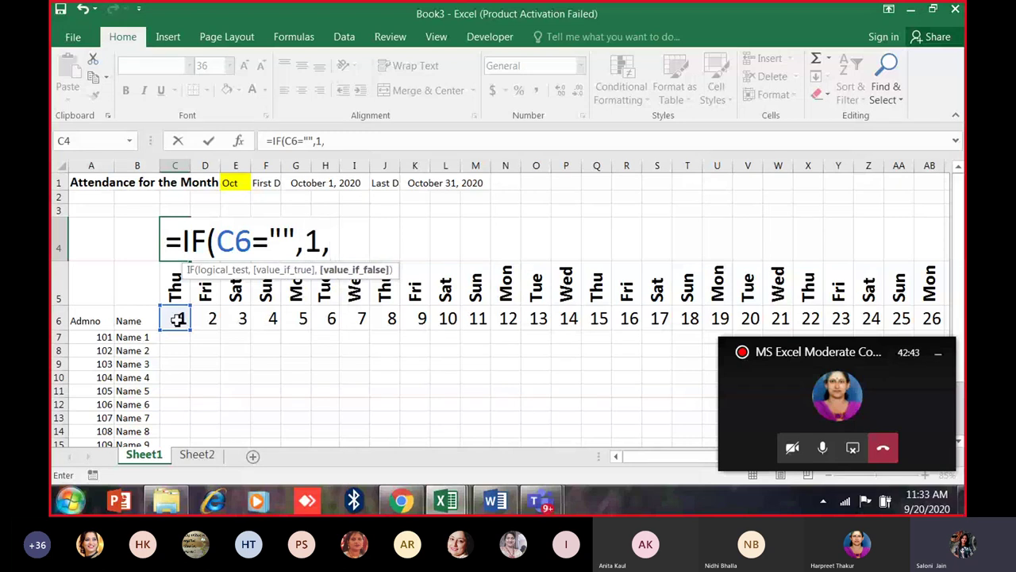
Use MATCH as the formula's value if false, looking up C6 in the named range Holiday.
{"action": "type", "text": "MATCH"}
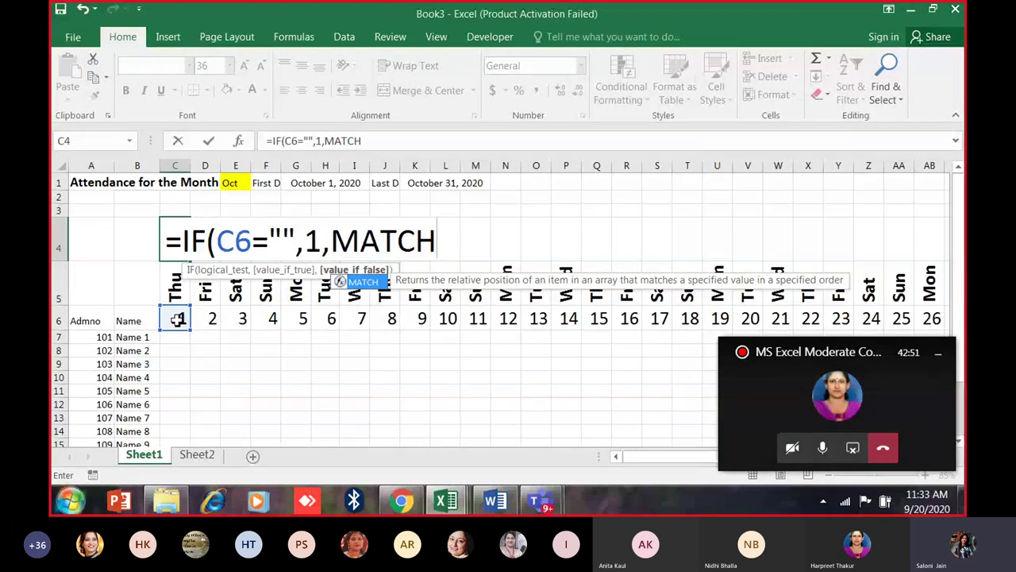
{"action": "type", "text": "("}
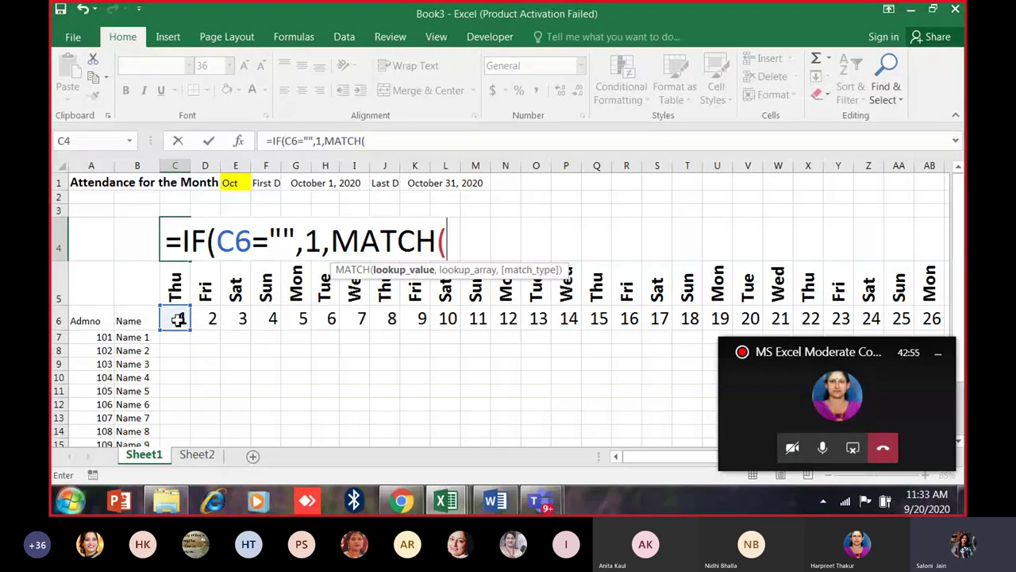
{"action": "left_click", "coordinate": [178, 318]}
{"action": "type", "text": ",hOL"}
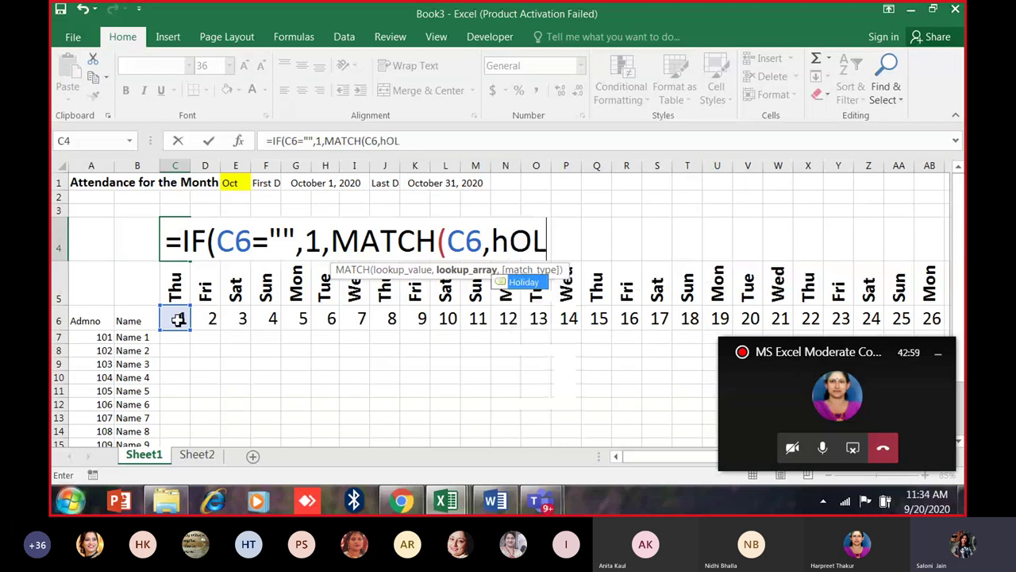
{"action": "left_click", "coordinate": [536, 284]}
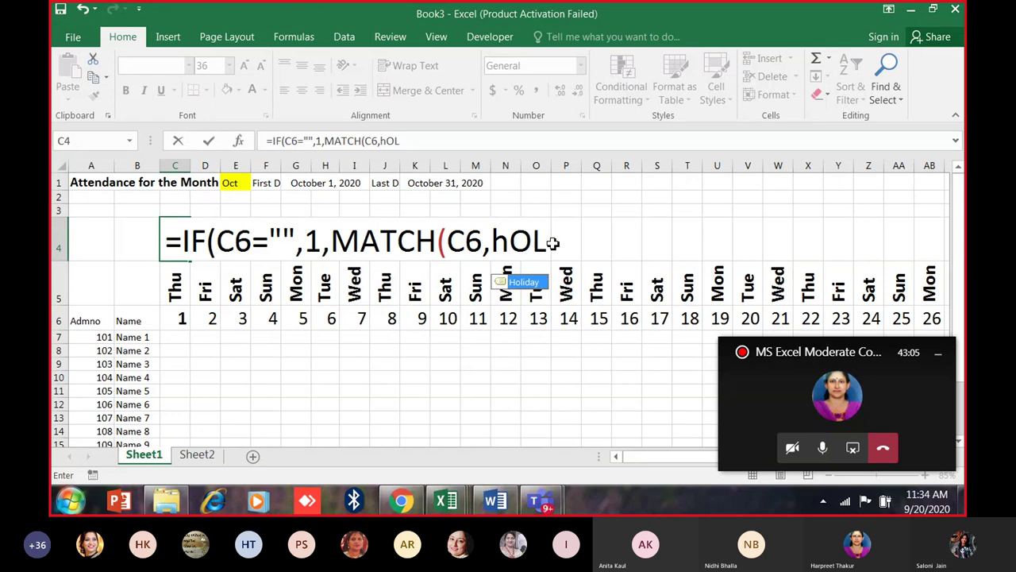
{"action": "left_click", "coordinate": [551, 242]}
{"action": "key", "text": "Return"}
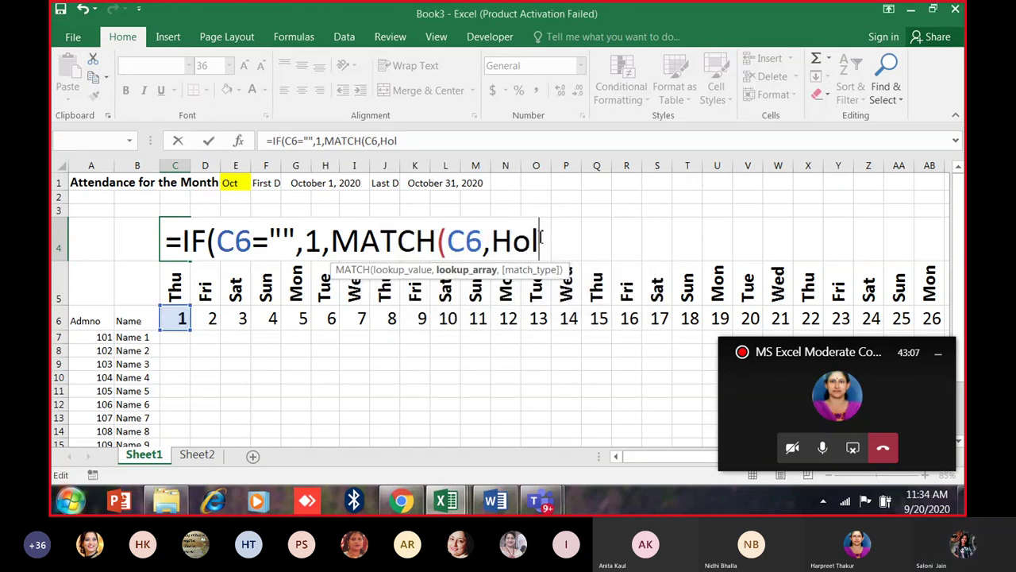
{"action": "type", "text": "ia"}
{"action": "key", "text": "BackSpace"}
{"action": "key", "text": "BackSpace"}
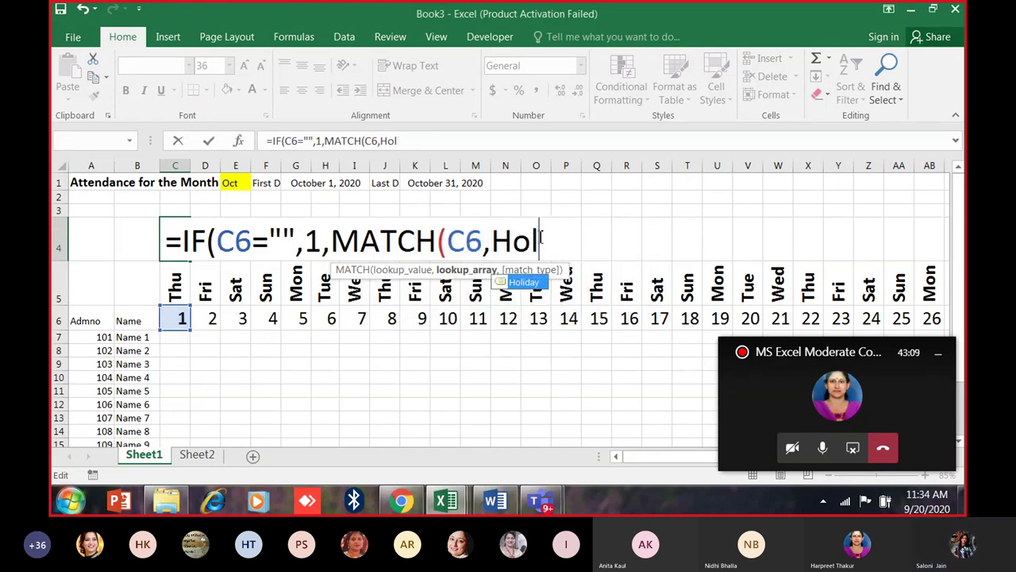
{"action": "type", "text": "iday"}
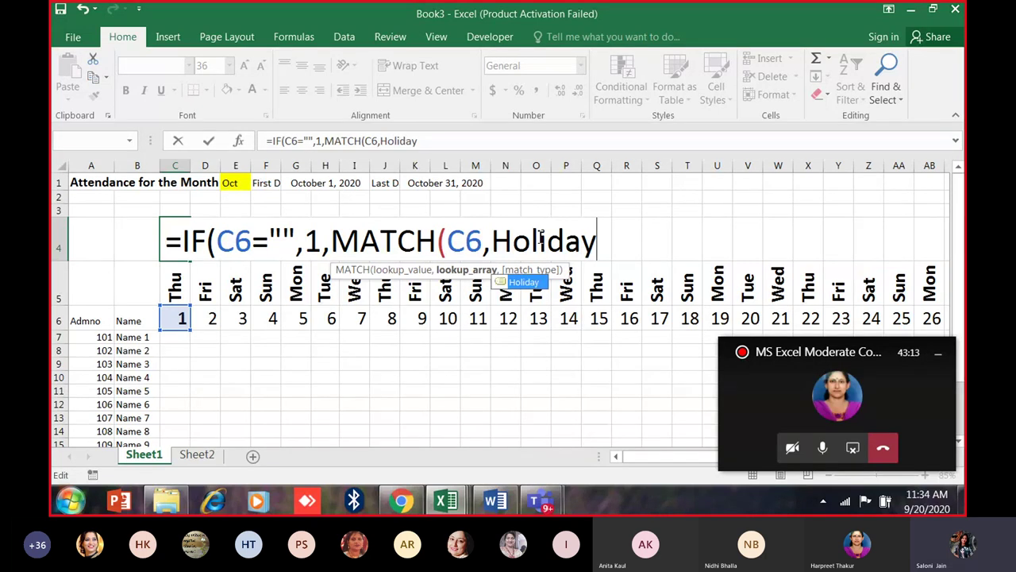
Give the MATCH function match type 0 and complete the formula =IF(C6="",1,MATCH(C6,Holiday,0)) in C4.
{"action": "type", "text": ",0"}
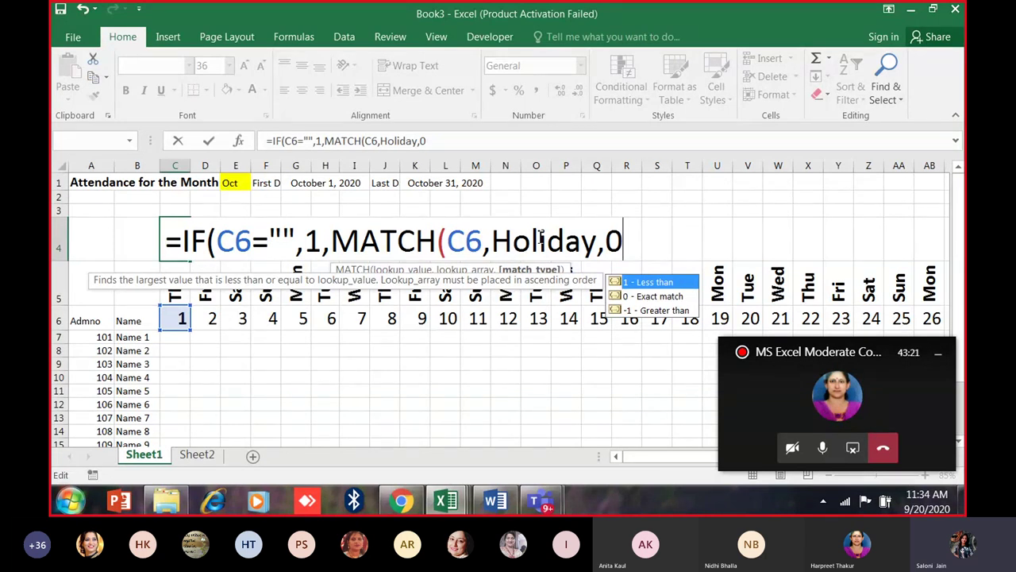
{"action": "type", "text": ")"}
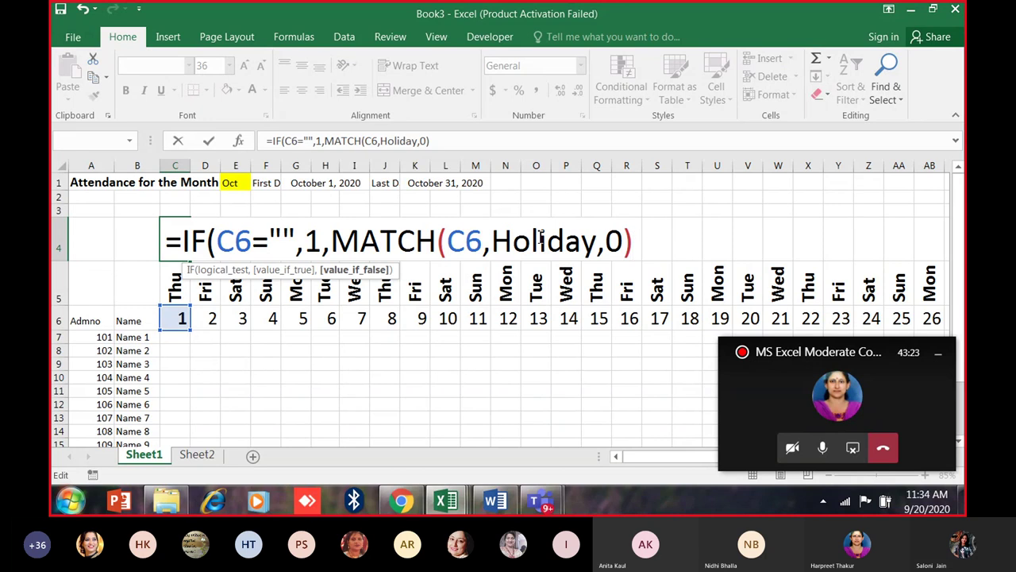
{"action": "type", "text": ")"}
{"action": "key", "text": "ctrl+Return"}
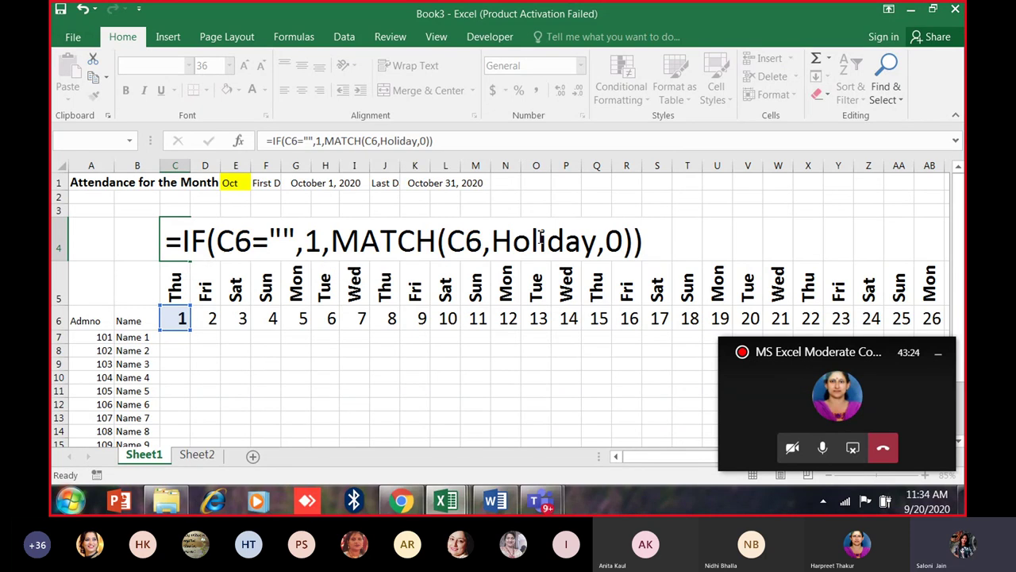
Fill the holiday-matching formula from C4 across row 4 over the day columns.
{"action": "left_click", "coordinate": [176, 243]}
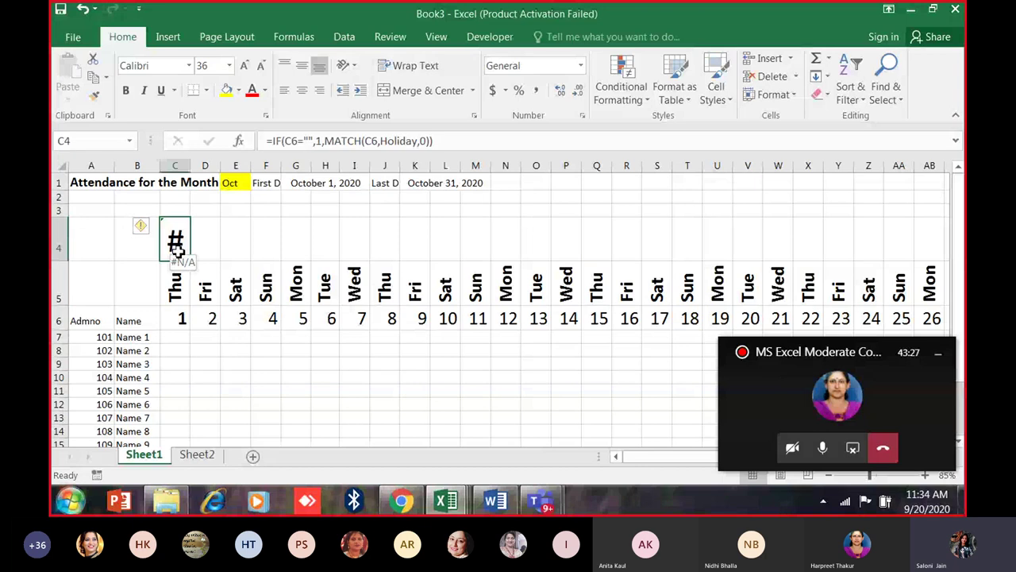
{"action": "left_click_drag", "start_coordinate": [189, 259], "coordinate": [330, 274]}
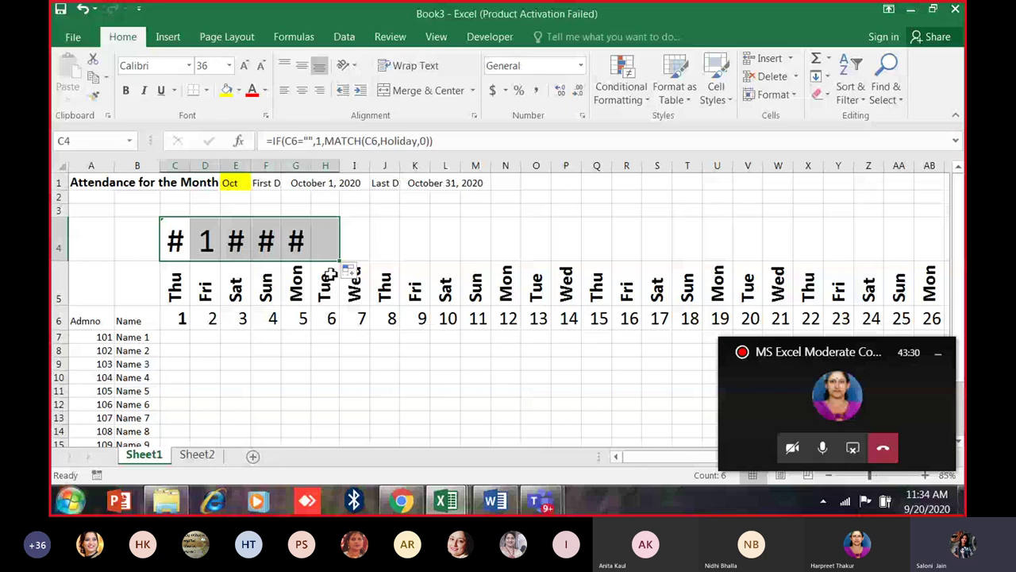
{"action": "left_click_drag", "start_coordinate": [340, 260], "coordinate": [480, 263]}
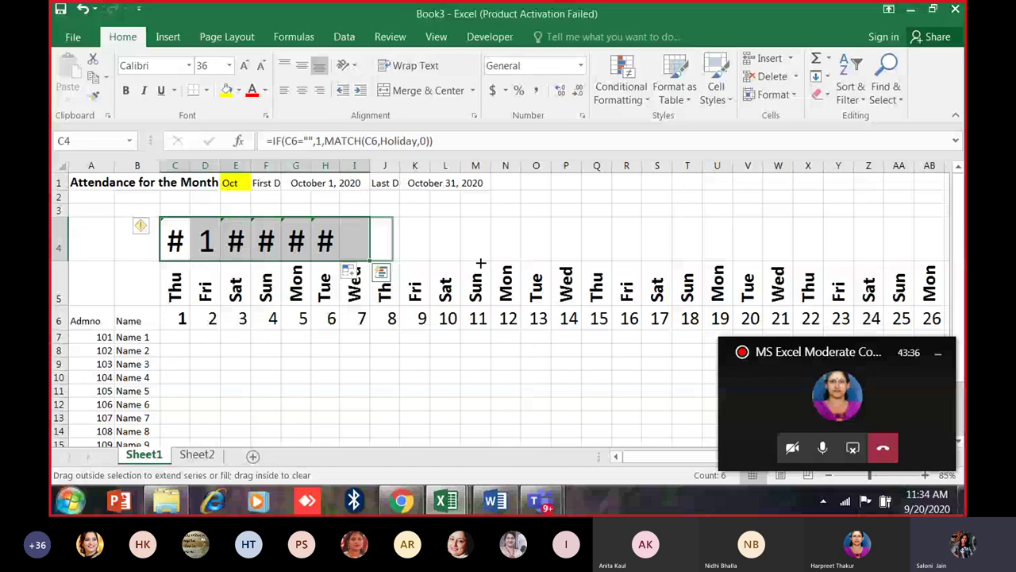
Review the holiday dates on Sheet2 and extend the formula on Sheet1 from AB4 through AG4.
{"action": "left_click", "coordinate": [197, 454]}
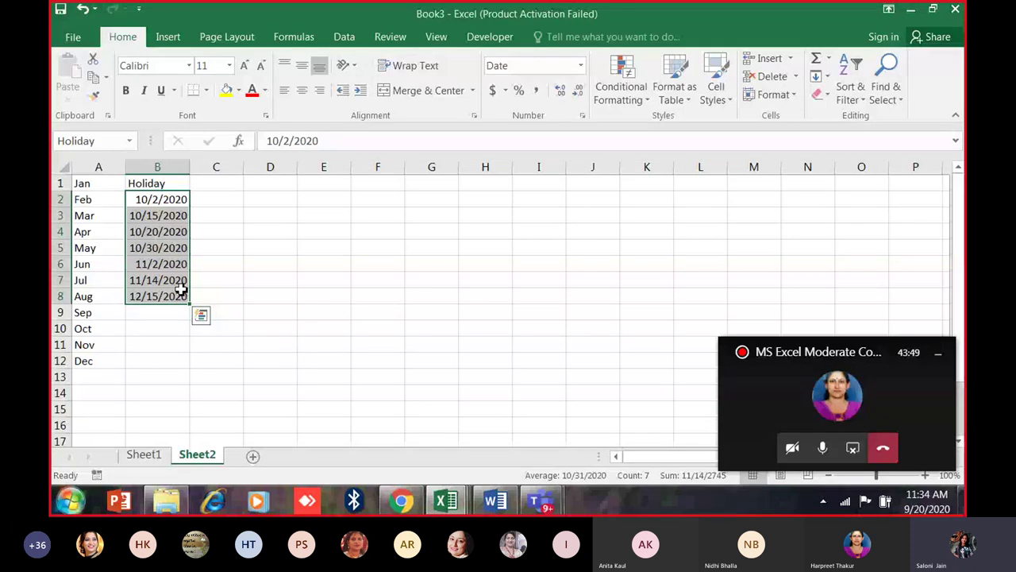
{"action": "left_click", "coordinate": [144, 454]}
{"action": "left_click", "coordinate": [687, 241]}
{"action": "left_click", "coordinate": [722, 248]}
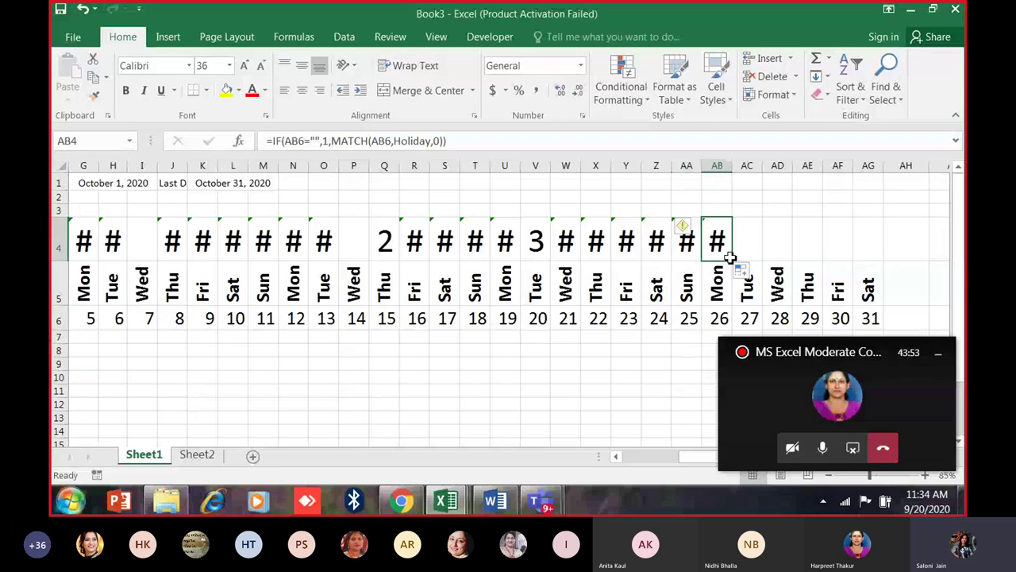
{"action": "left_click_drag", "start_coordinate": [730, 258], "coordinate": [883, 256]}
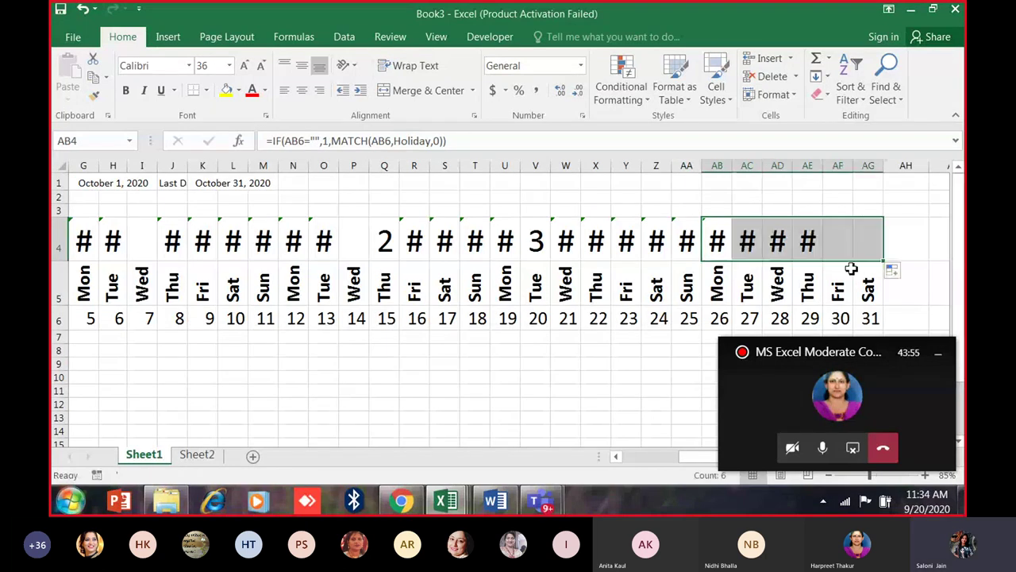
Copy the formula from O4 into the empty cell P4 above day 14.
{"action": "left_click", "coordinate": [839, 244]}
{"action": "left_click_drag", "start_coordinate": [701, 458], "coordinate": [608, 457]}
{"action": "left_click", "coordinate": [575, 166]}
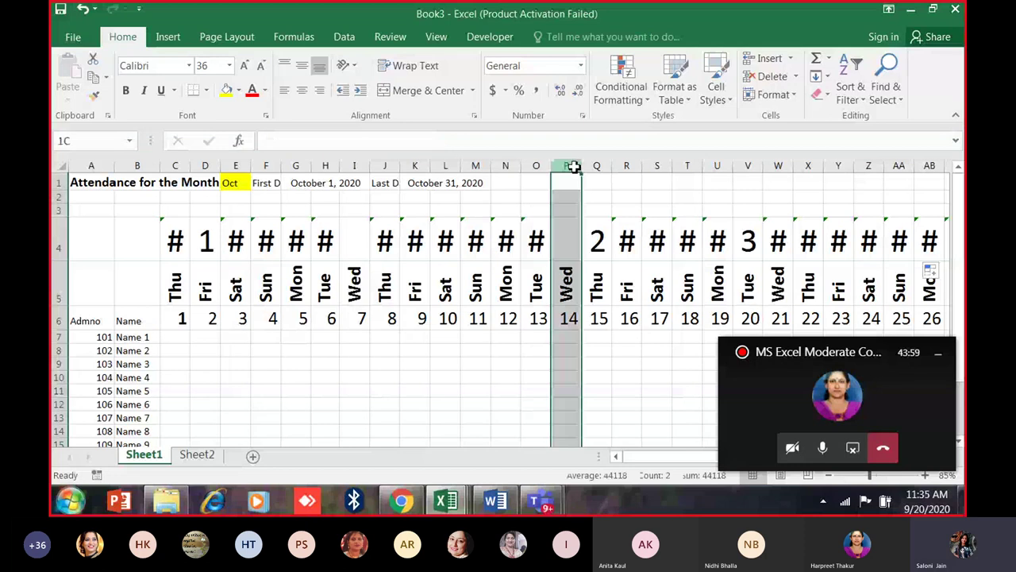
{"action": "left_click", "coordinate": [547, 254]}
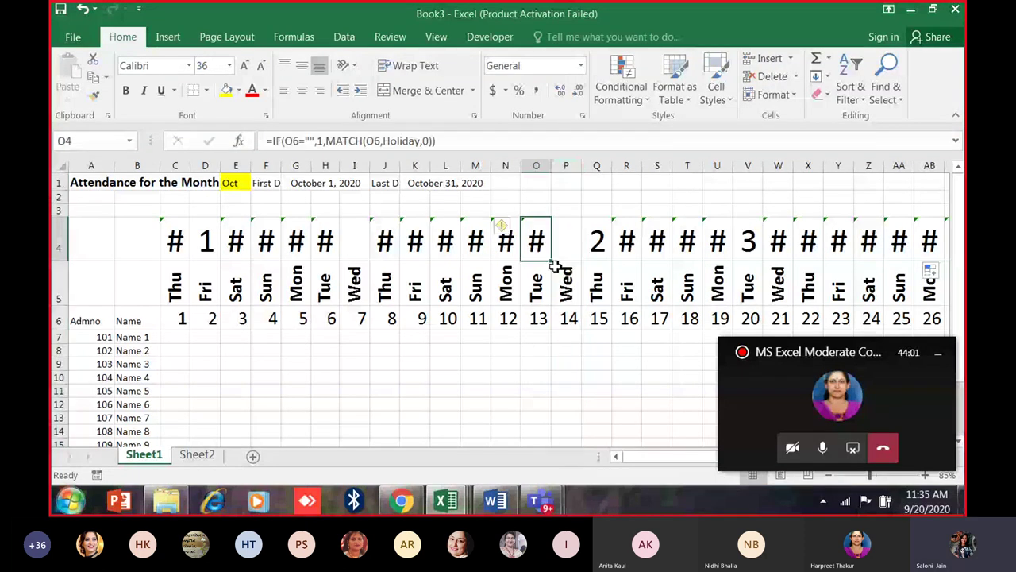
{"action": "left_click_drag", "start_coordinate": [553, 263], "coordinate": [582, 263]}
{"action": "left_click", "coordinate": [566, 337]}
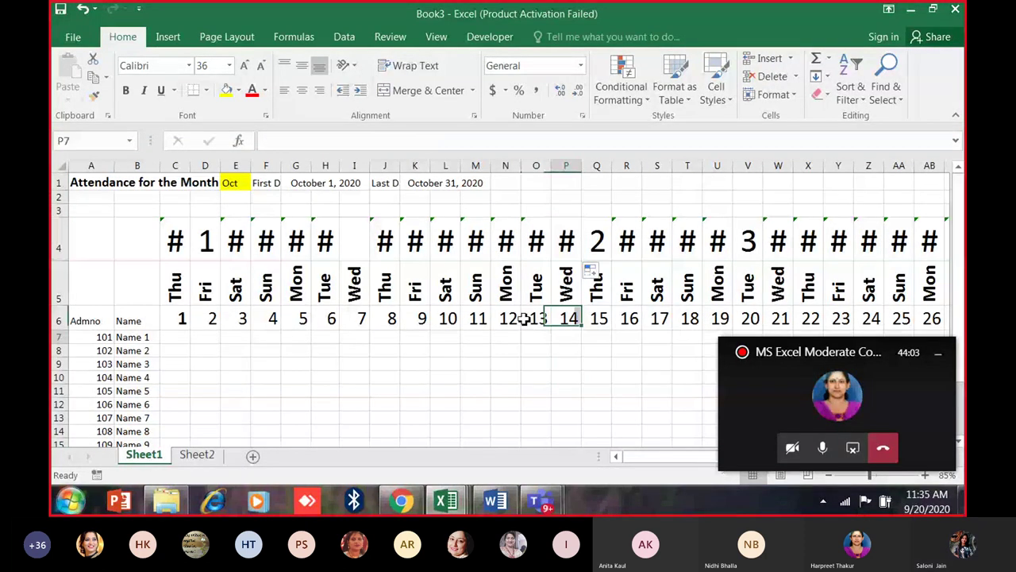
Switch the attendance month in E1 to Nov and check the holiday matches in D4 and P4.
{"action": "left_click", "coordinate": [242, 183]}
{"action": "left_click", "coordinate": [257, 183]}
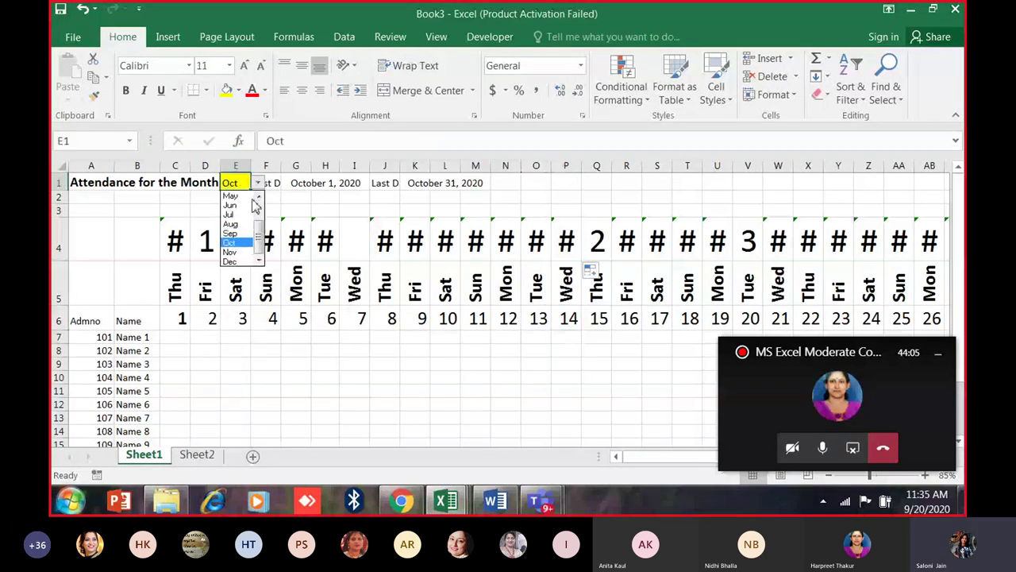
{"action": "left_click", "coordinate": [234, 253]}
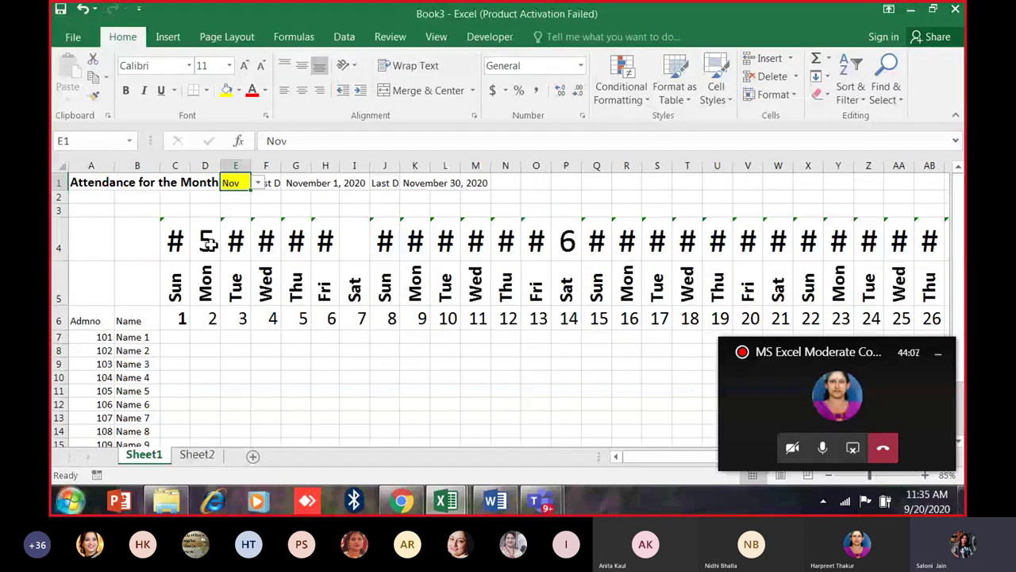
{"action": "left_click", "coordinate": [208, 244]}
{"action": "left_click", "coordinate": [578, 249]}
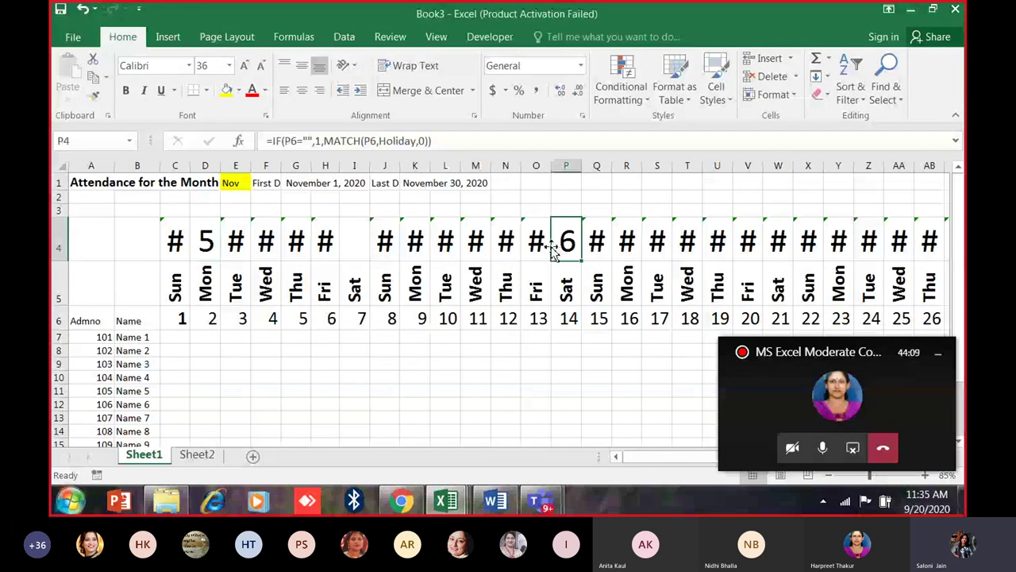
{"action": "left_click", "coordinate": [211, 255]}
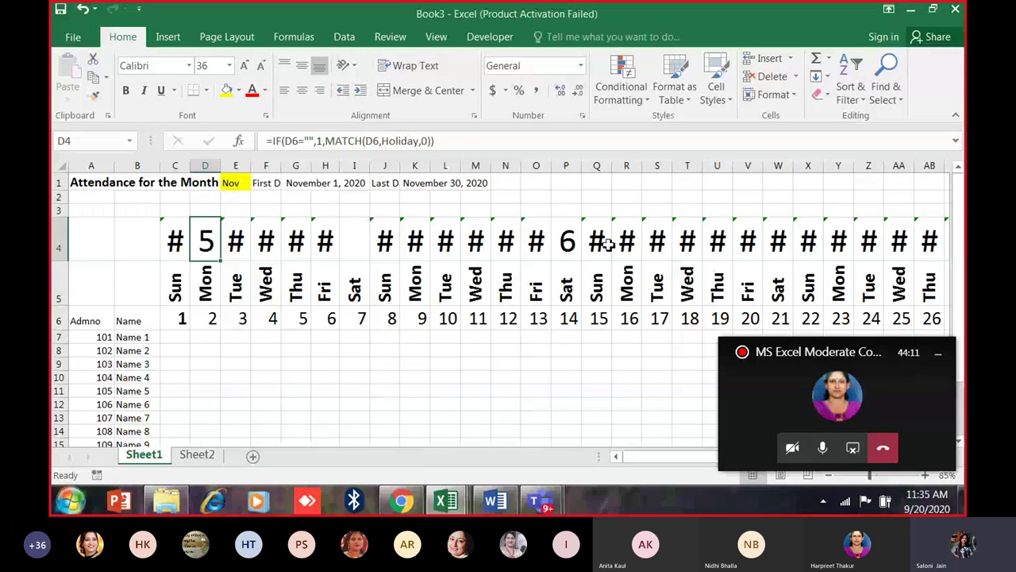
{"action": "left_click", "coordinate": [566, 243]}
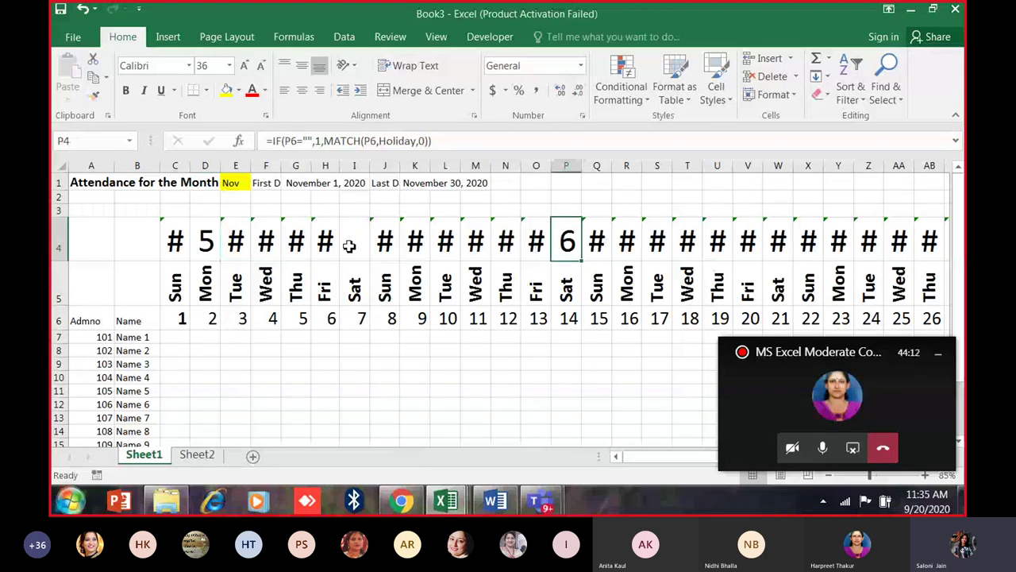
{"action": "left_click", "coordinate": [206, 244]}
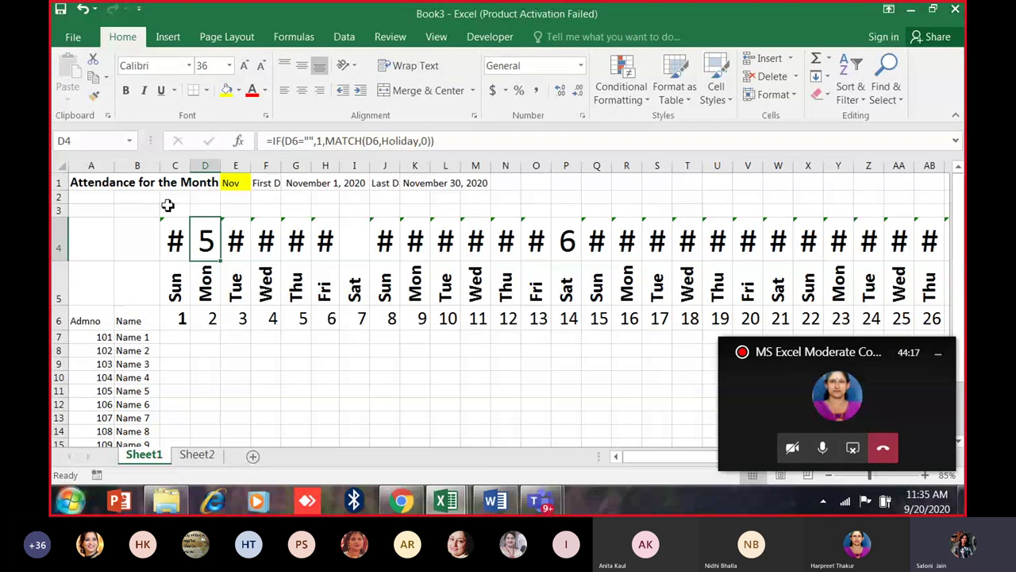
Set the attendance month in E1 to Oct and inspect the row 4 match results for holiday and ordinary days.
{"action": "left_click", "coordinate": [243, 182]}
{"action": "left_click", "coordinate": [258, 182]}
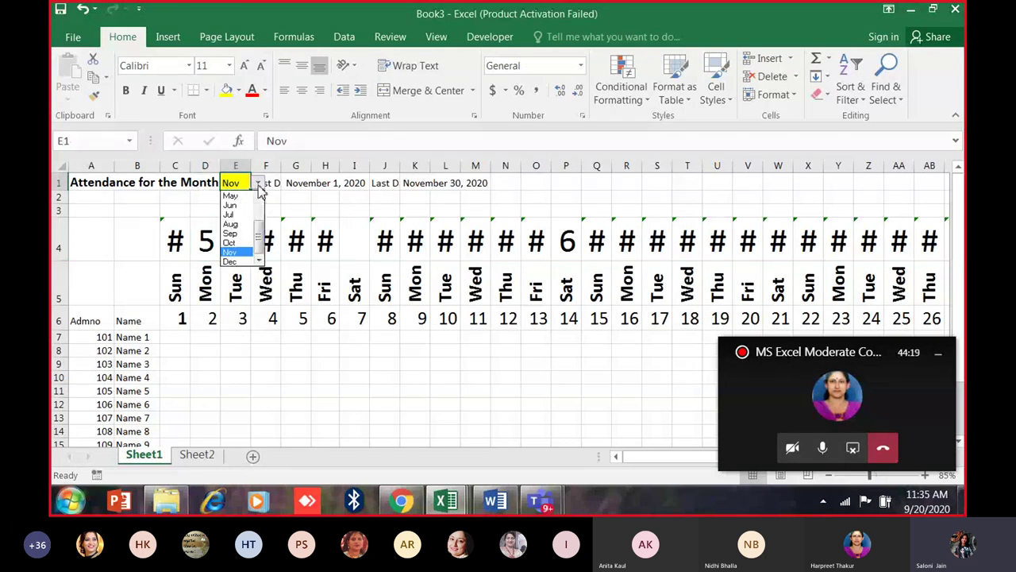
{"action": "left_click", "coordinate": [234, 243]}
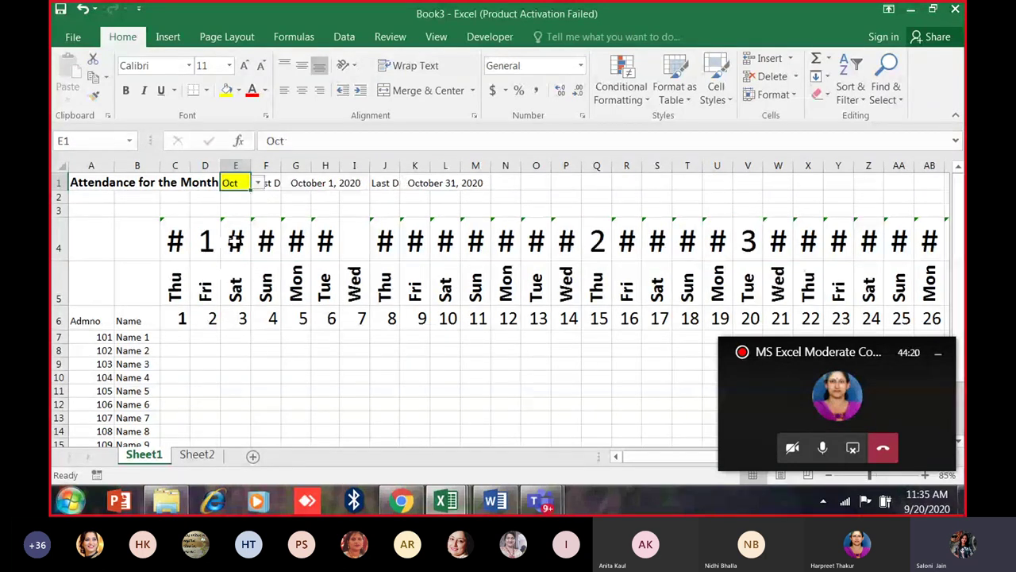
{"action": "left_click", "coordinate": [205, 241]}
{"action": "left_click", "coordinate": [206, 322]}
{"action": "left_click", "coordinate": [175, 241]}
{"action": "left_click", "coordinate": [246, 245]}
{"action": "left_click_drag", "start_coordinate": [414, 240], "coordinate": [445, 240]}
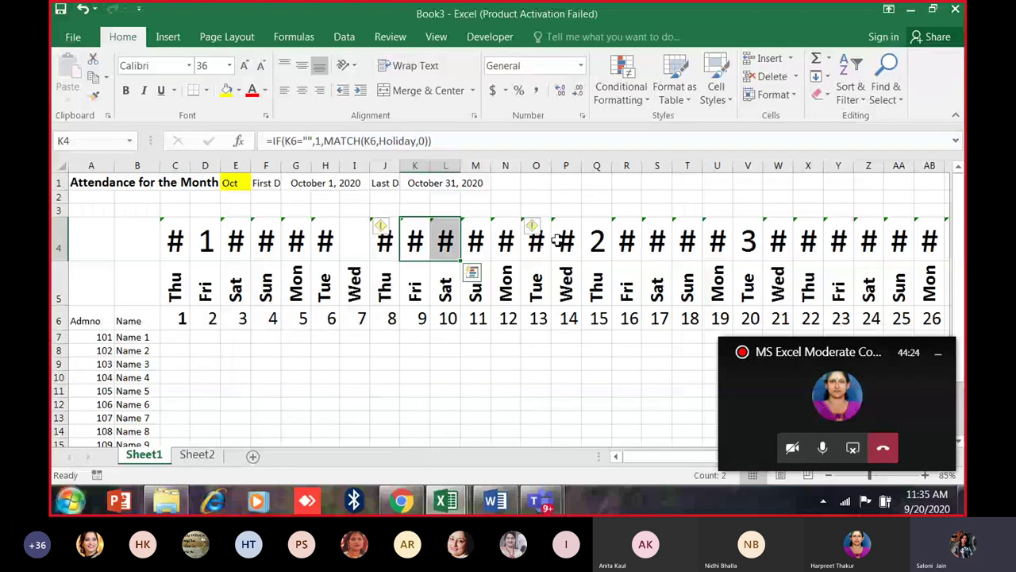
Wrap the C4 holiday formula in IFERROR with 0 as the error value: =IFERROR(IF(C6="",1,MATCH(C6,Holiday,0)),0).
{"action": "left_click", "coordinate": [204, 248]}
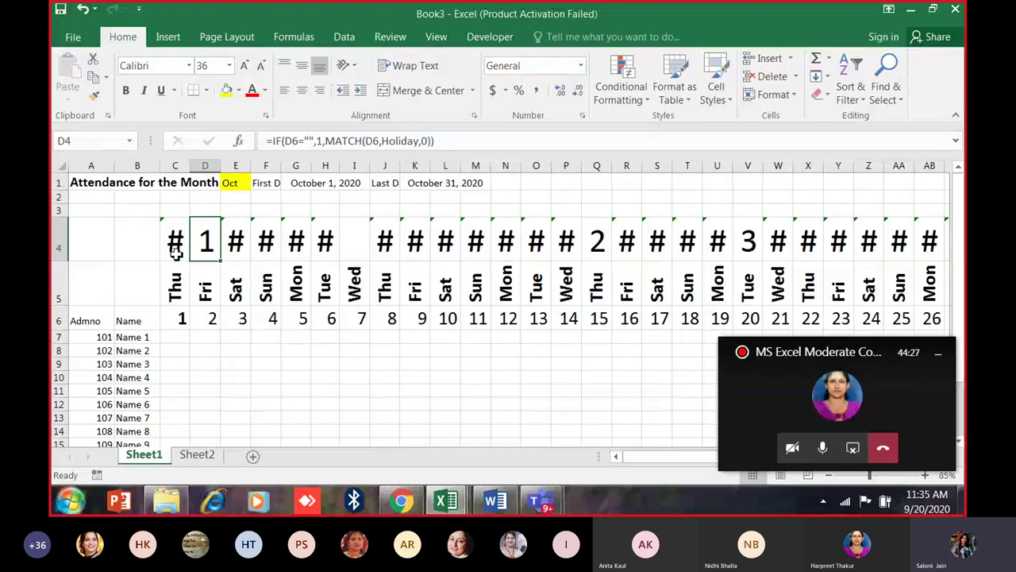
{"action": "double_click", "coordinate": [175, 251]}
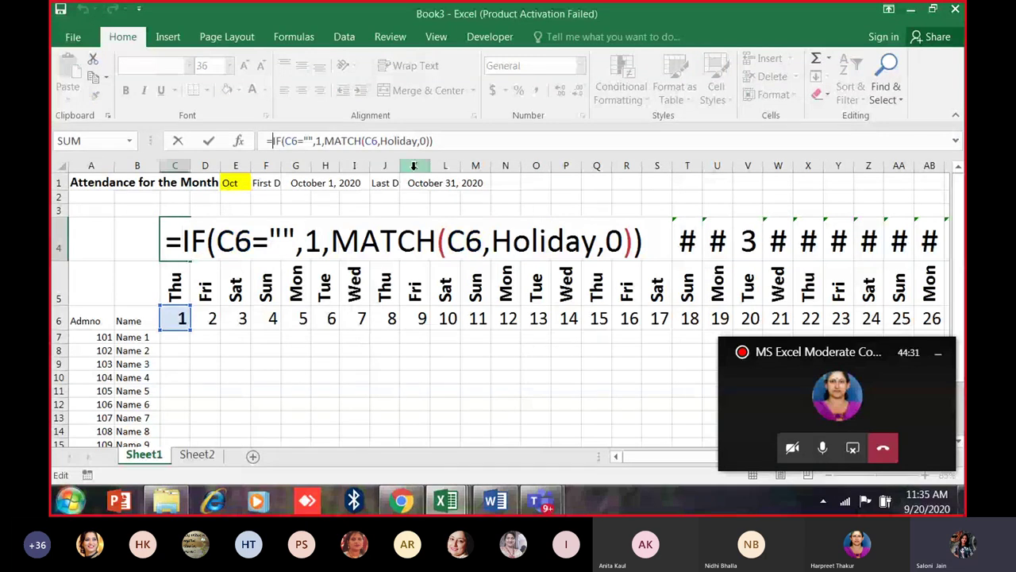
{"action": "type", "text": "if"}
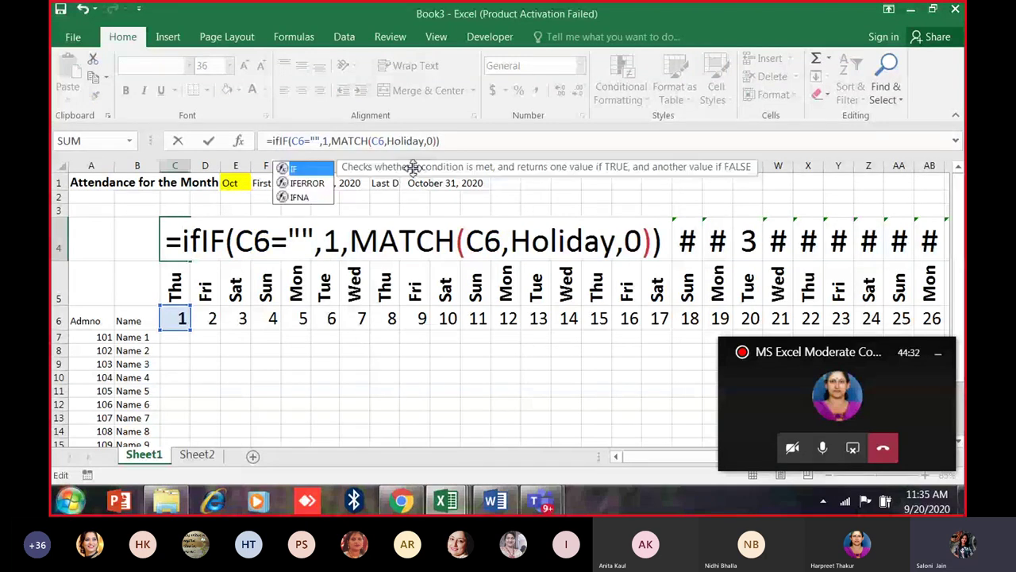
{"action": "type", "text": "err"}
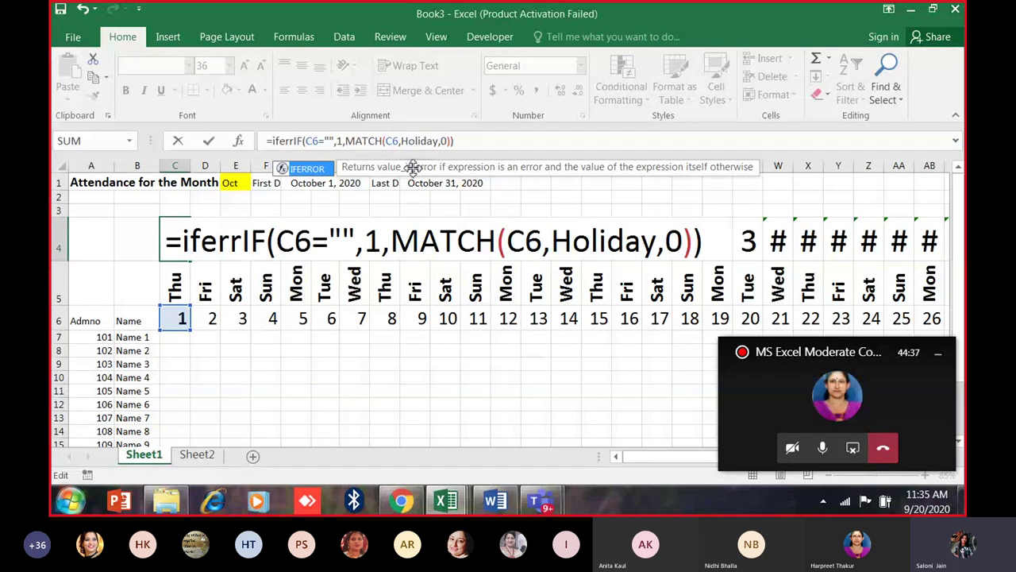
{"action": "type", "text": "or"}
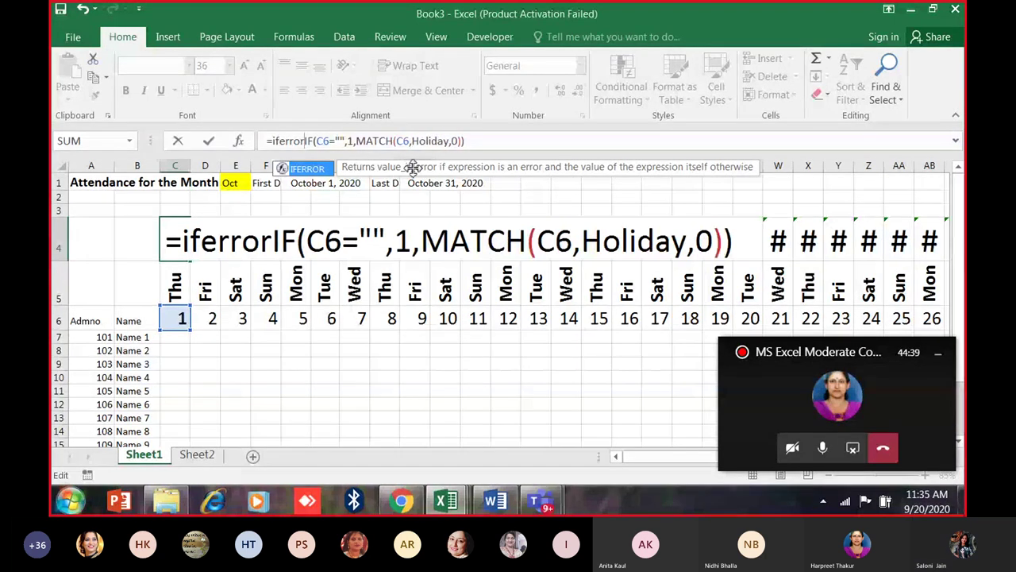
{"action": "type", "text": "("}
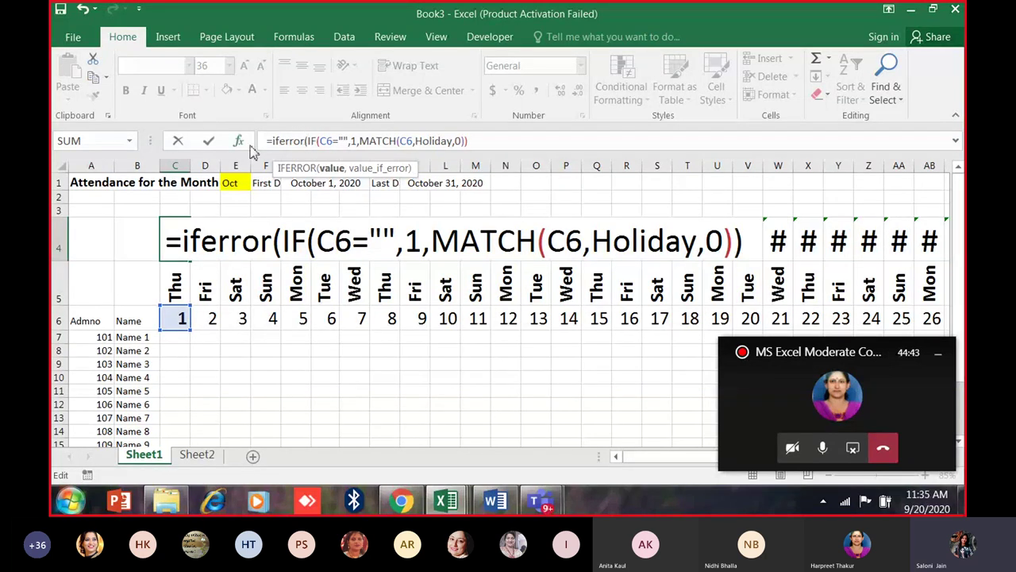
{"action": "left_click", "coordinate": [515, 143]}
{"action": "type", "text": ",0)"}
{"action": "key", "text": "ctrl+Return"}
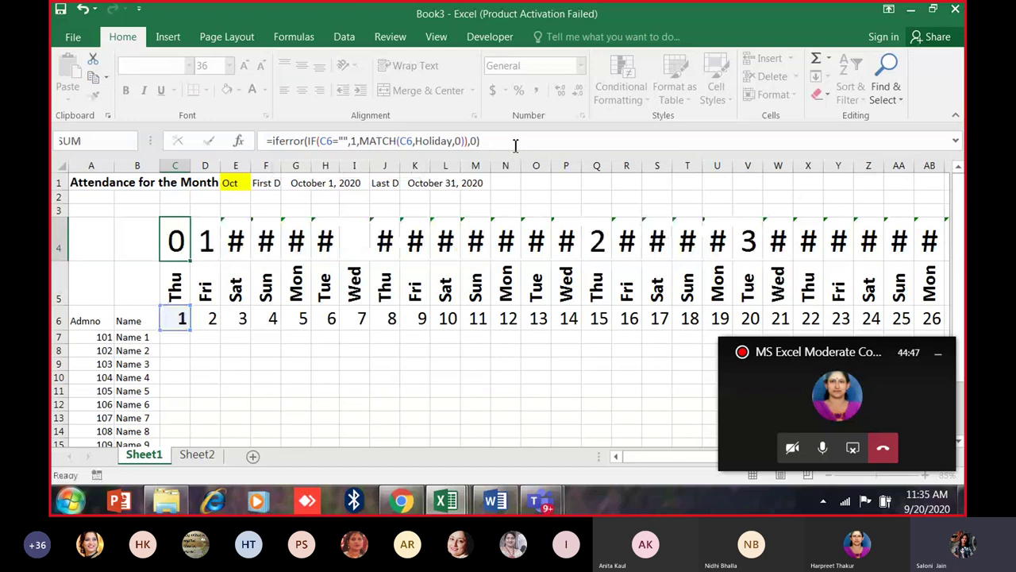
Fill the IFERROR formula from C4 across row 4 through AG4.
{"action": "left_click", "coordinate": [181, 252]}
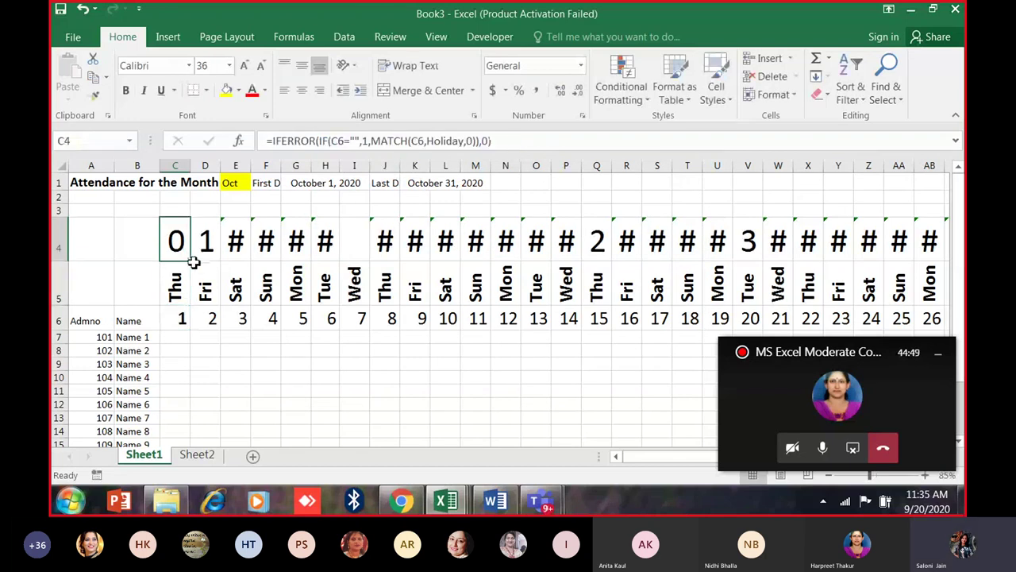
{"action": "left_click_drag", "start_coordinate": [193, 264], "coordinate": [853, 265]}
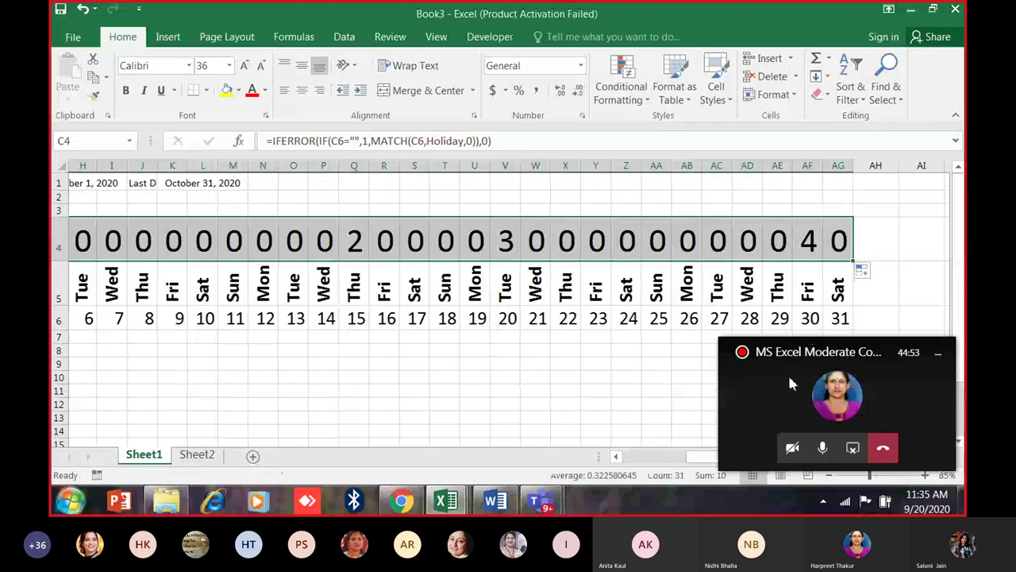
{"action": "left_click_drag", "start_coordinate": [719, 458], "coordinate": [683, 458]}
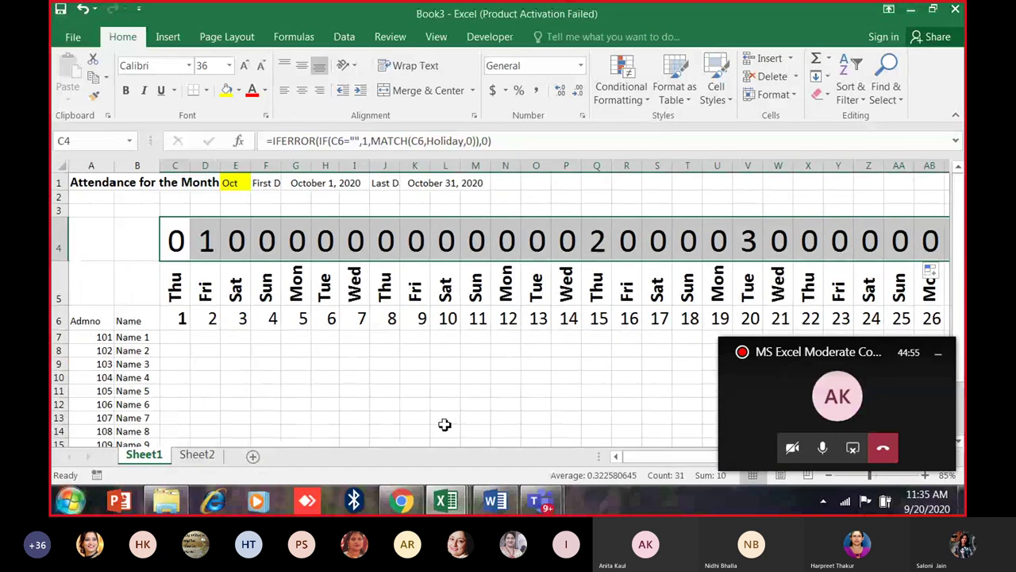
Check the row 4 results for the October holidays, including D4, Q4 and V4, and the full range C4:AG4.
{"action": "left_click", "coordinate": [205, 244]}
{"action": "left_click", "coordinate": [597, 242]}
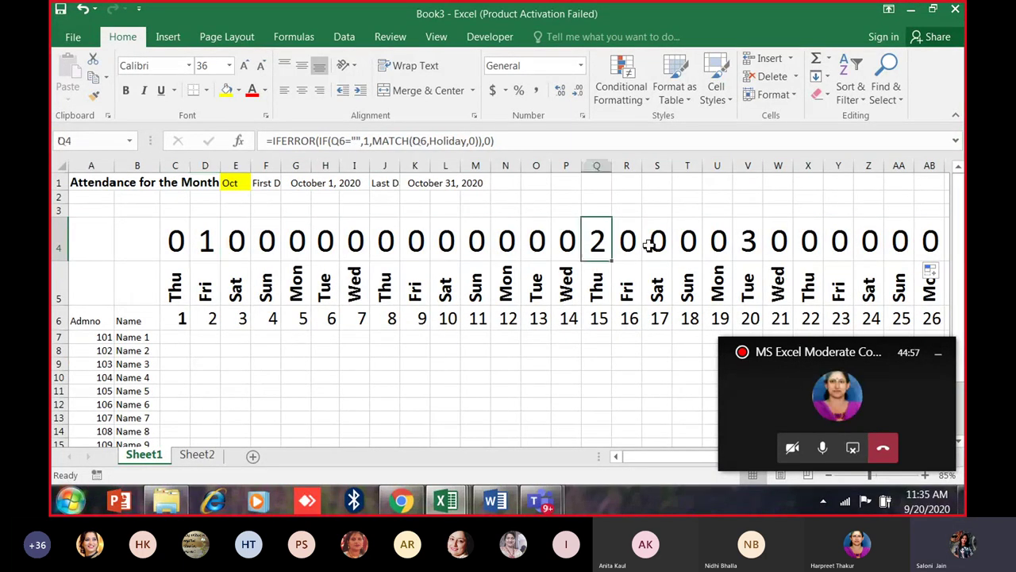
{"action": "left_click", "coordinate": [755, 240]}
{"action": "left_click_drag", "start_coordinate": [669, 458], "coordinate": [647, 459]}
{"action": "left_click", "coordinate": [199, 246]}
{"action": "left_click", "coordinate": [746, 242]}
{"action": "left_click_drag", "start_coordinate": [177, 246], "coordinate": [939, 254]}
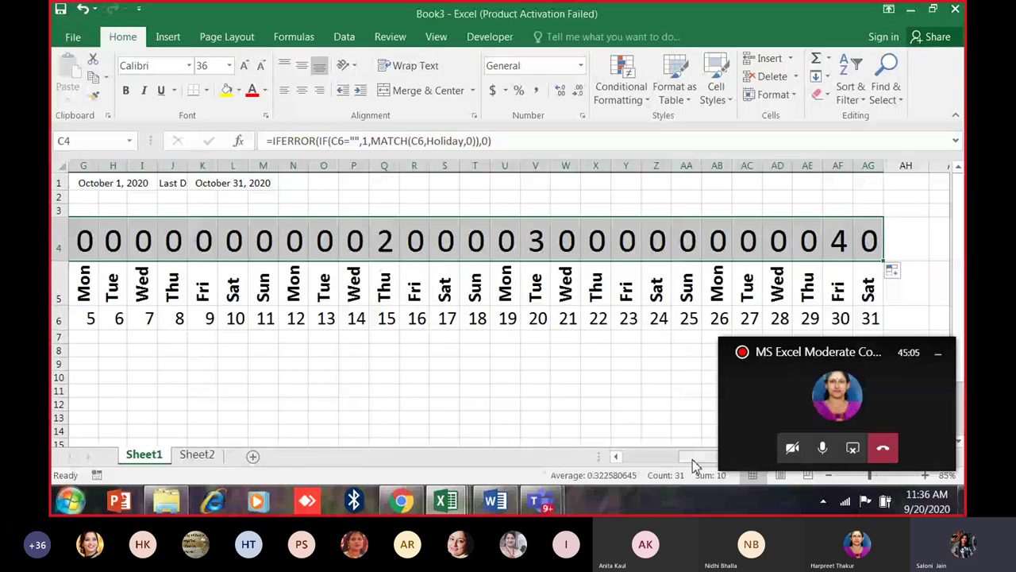
{"action": "left_click_drag", "start_coordinate": [691, 465], "coordinate": [601, 463]}
Review the IFERROR formula in C4, examining its value_if_error argument.
{"action": "left_click", "coordinate": [157, 251]}
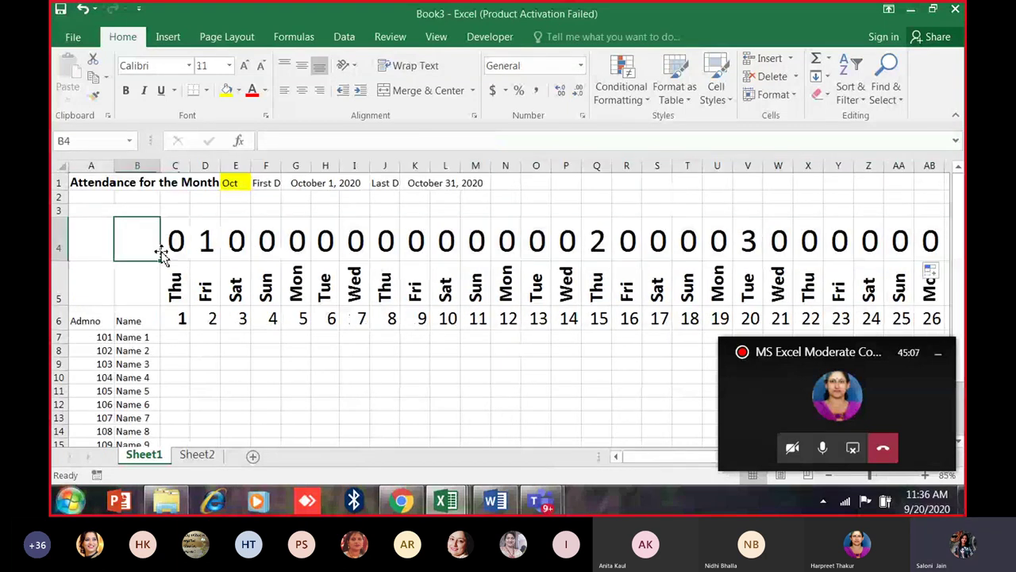
{"action": "left_click", "coordinate": [176, 254]}
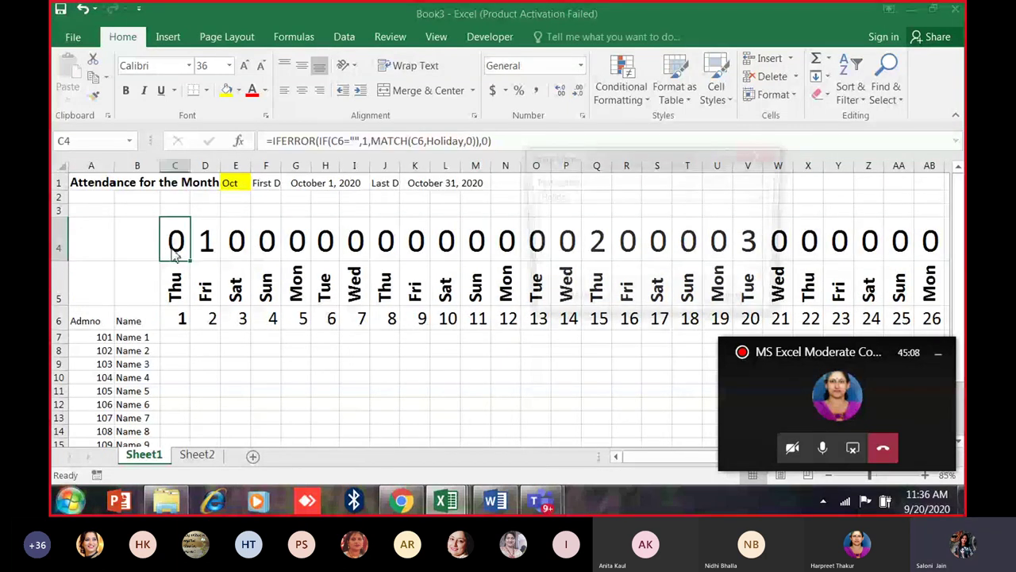
{"action": "double_click", "coordinate": [178, 252]}
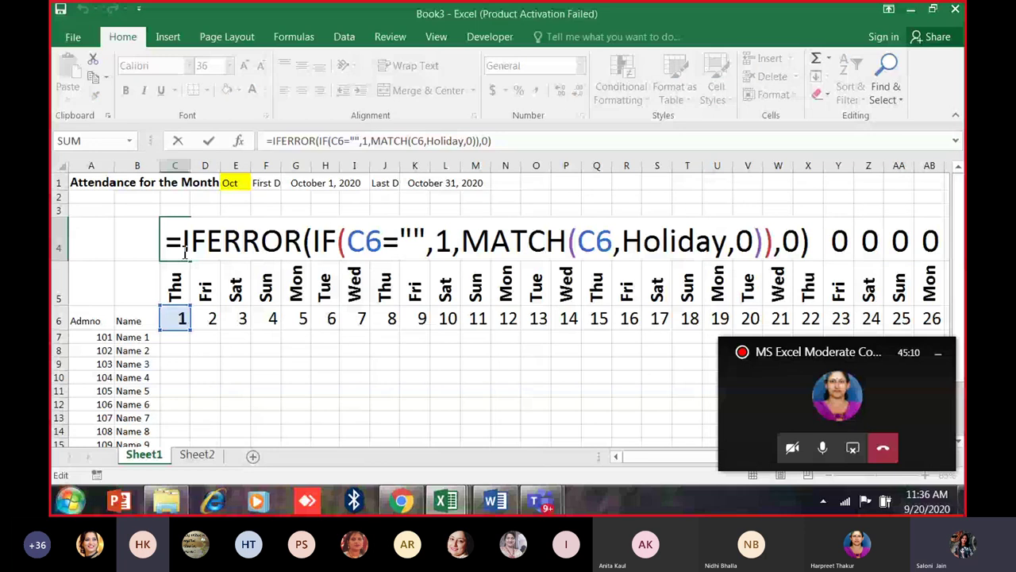
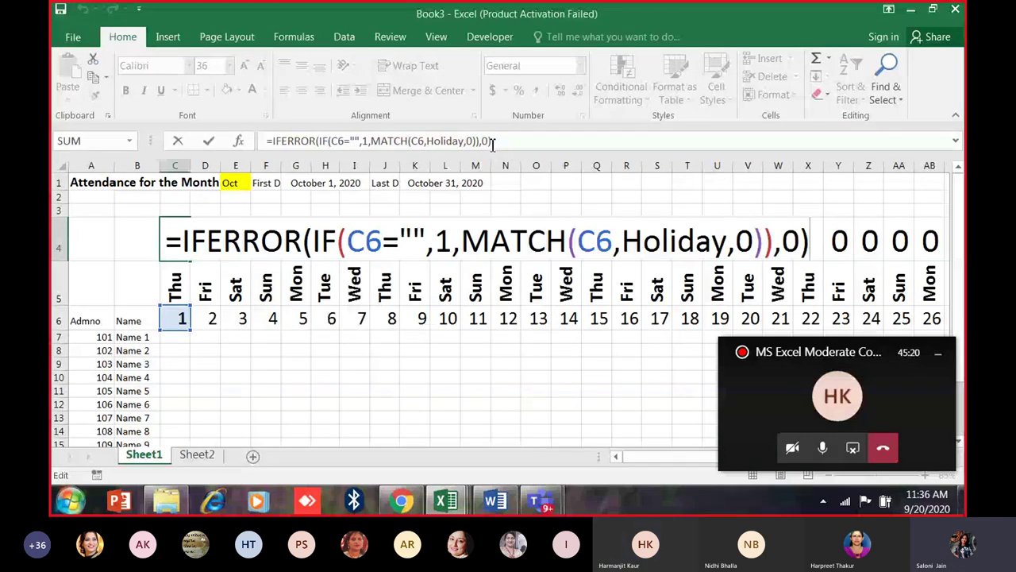
{"action": "left_click", "coordinate": [491, 140]}
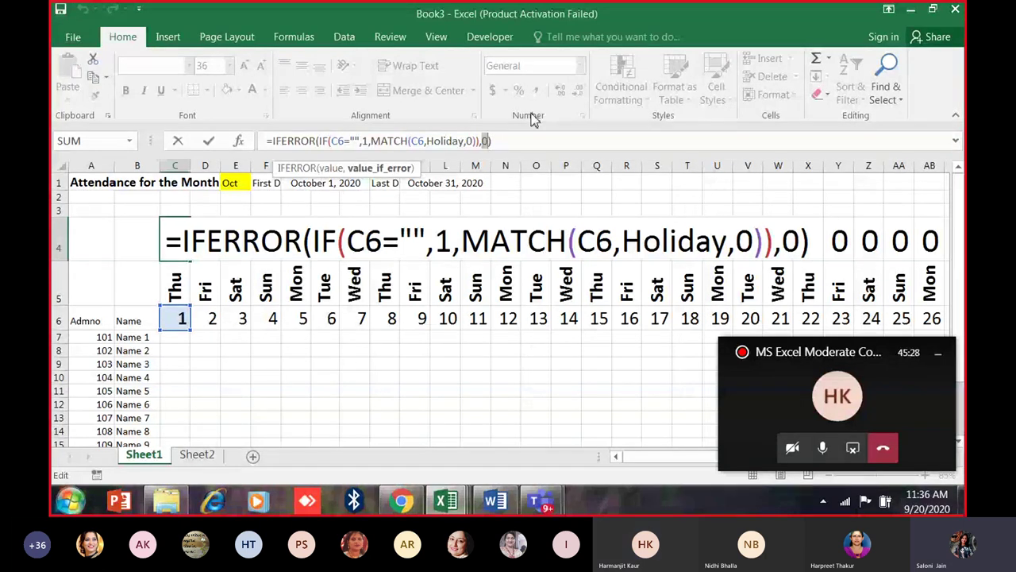
{"action": "key", "text": "ctrl+Return"}
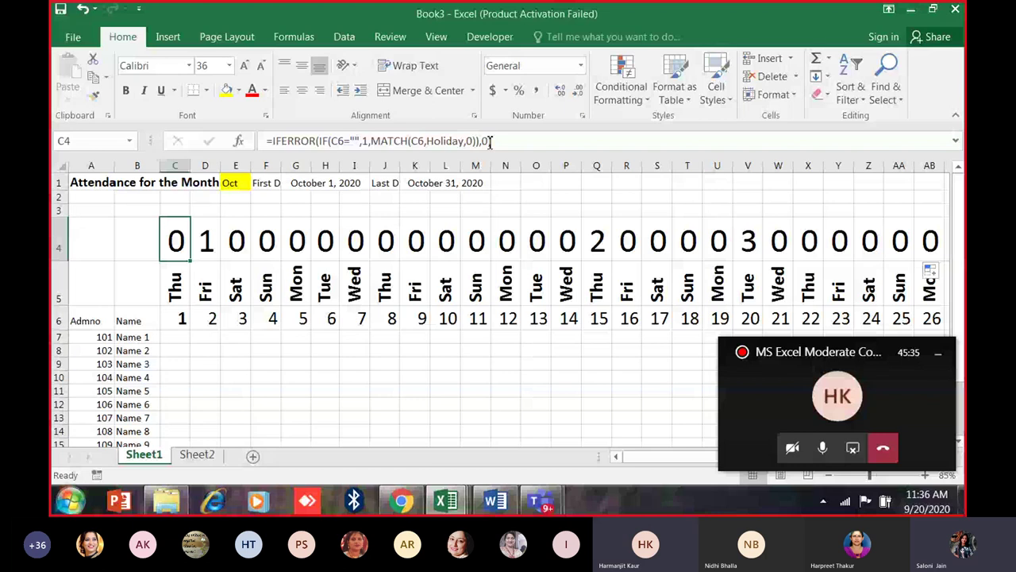
Compare the holiday cells D4, Q4, V4 and AF4 with the ordinary days across row 4.
{"action": "left_click", "coordinate": [178, 337]}
{"action": "key", "text": "Up"}
{"action": "key", "text": "Up"}
{"action": "key", "text": "Up"}
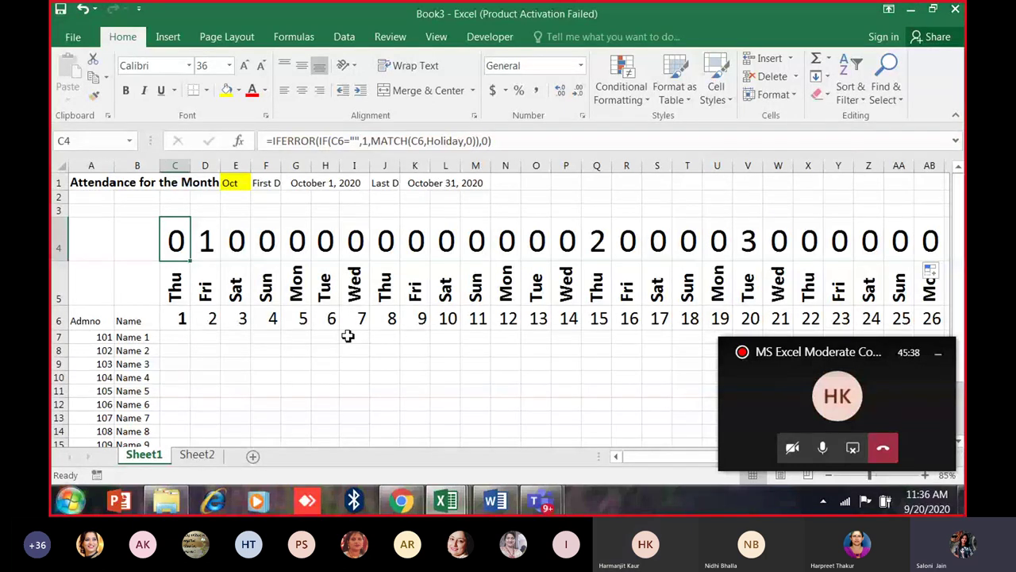
{"action": "scroll", "coordinate": [348, 336], "scroll_direction": "down", "scroll_amount": 1}
{"action": "key", "text": "Right"}
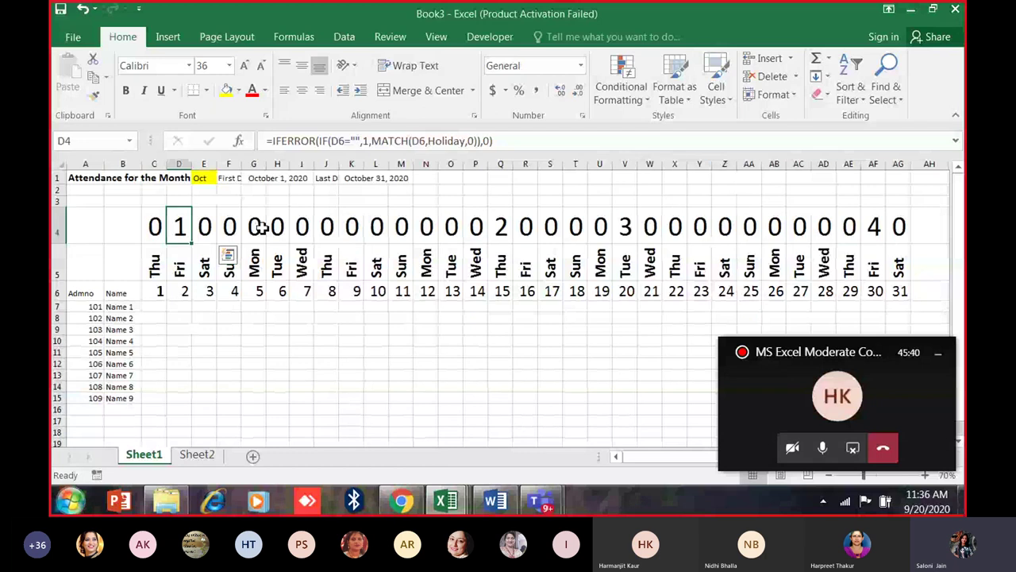
{"action": "key", "text": "Left"}
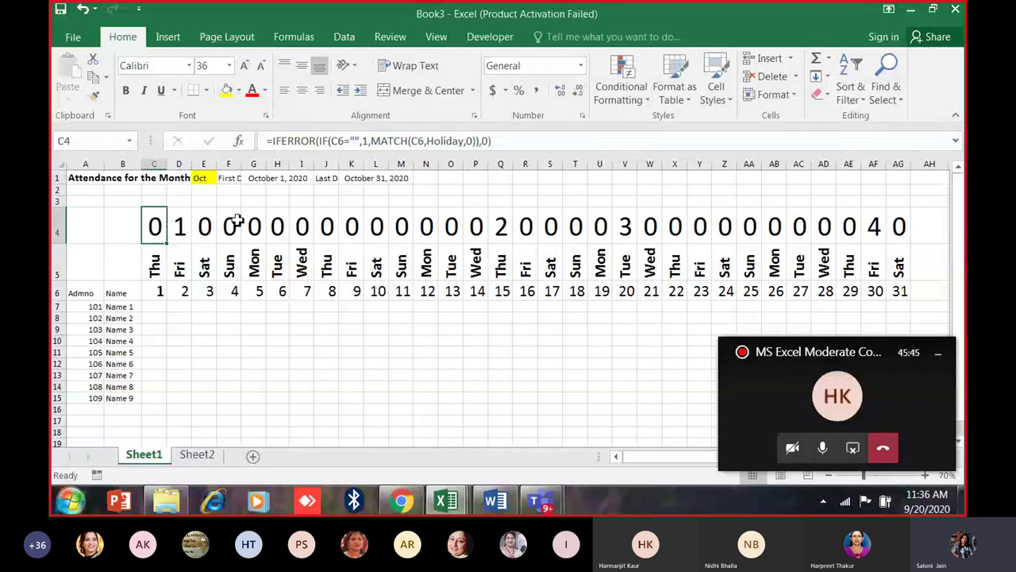
{"action": "left_click", "coordinate": [172, 219]}
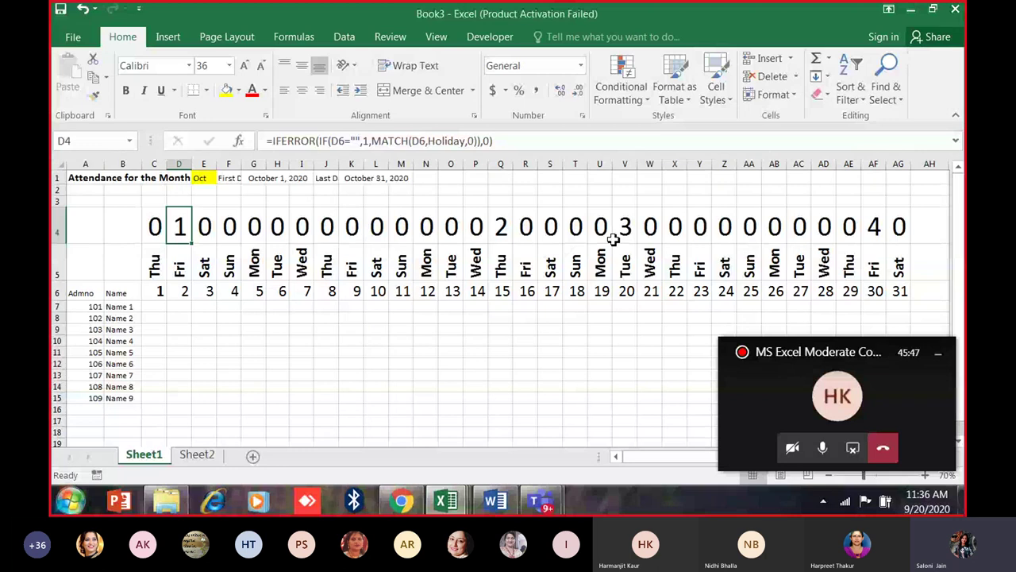
{"action": "left_click", "coordinate": [507, 228]}
{"action": "left_click", "coordinate": [648, 225]}
{"action": "left_click", "coordinate": [621, 228]}
{"action": "left_click", "coordinate": [874, 227]}
{"action": "left_click", "coordinate": [327, 228]}
{"action": "left_click", "coordinate": [155, 228]}
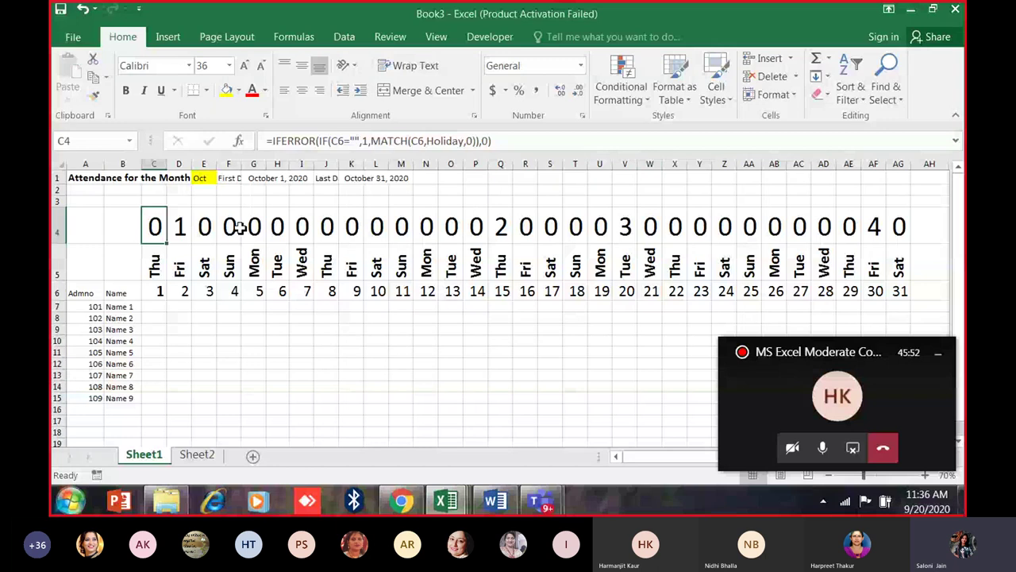
{"action": "scroll", "coordinate": [100, 195], "scroll_direction": "up", "scroll_amount": 2}
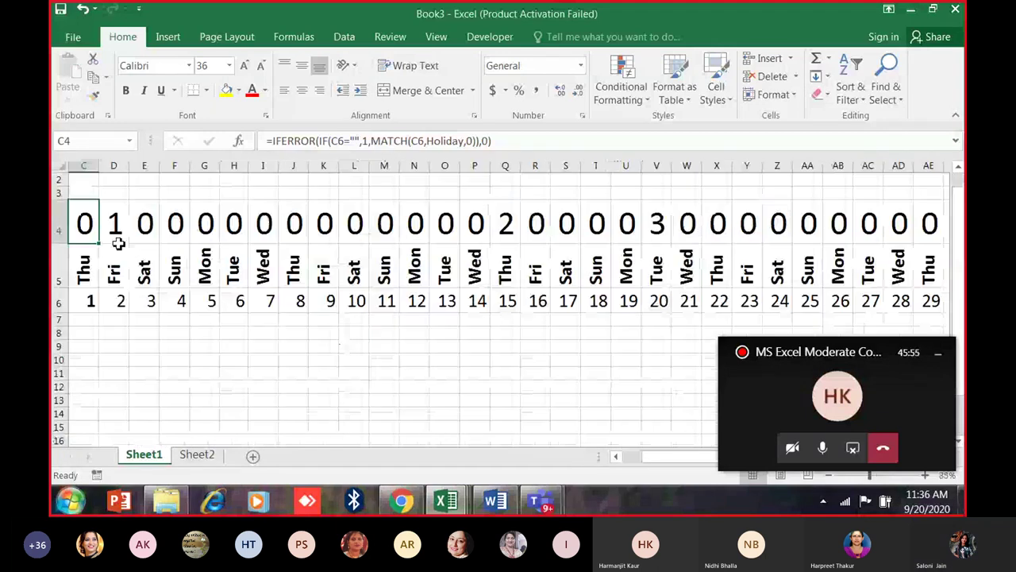
{"action": "scroll", "coordinate": [127, 237], "scroll_direction": "left", "scroll_amount": 2}
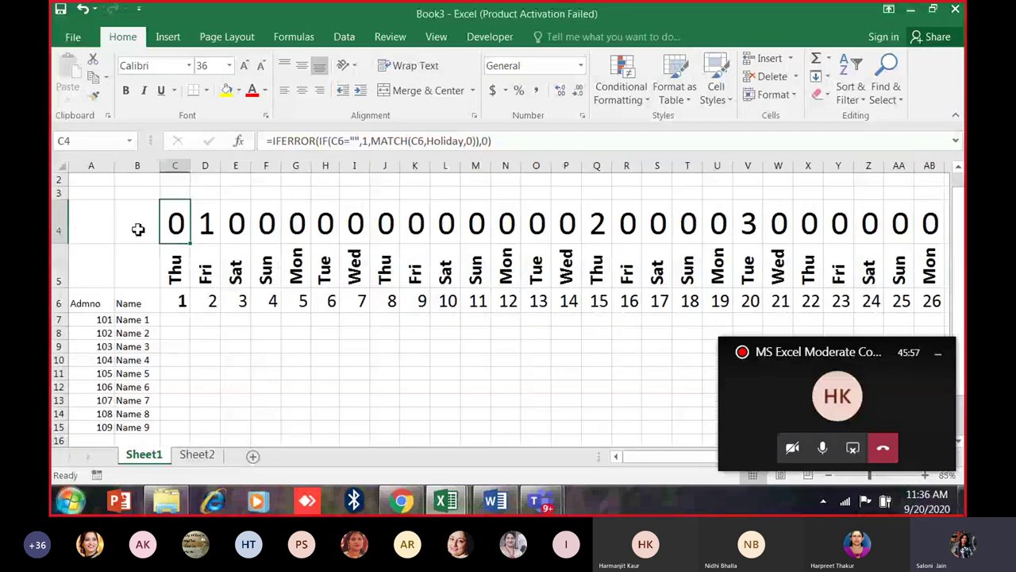
{"action": "scroll", "coordinate": [200, 227], "scroll_direction": "down", "scroll_amount": 2}
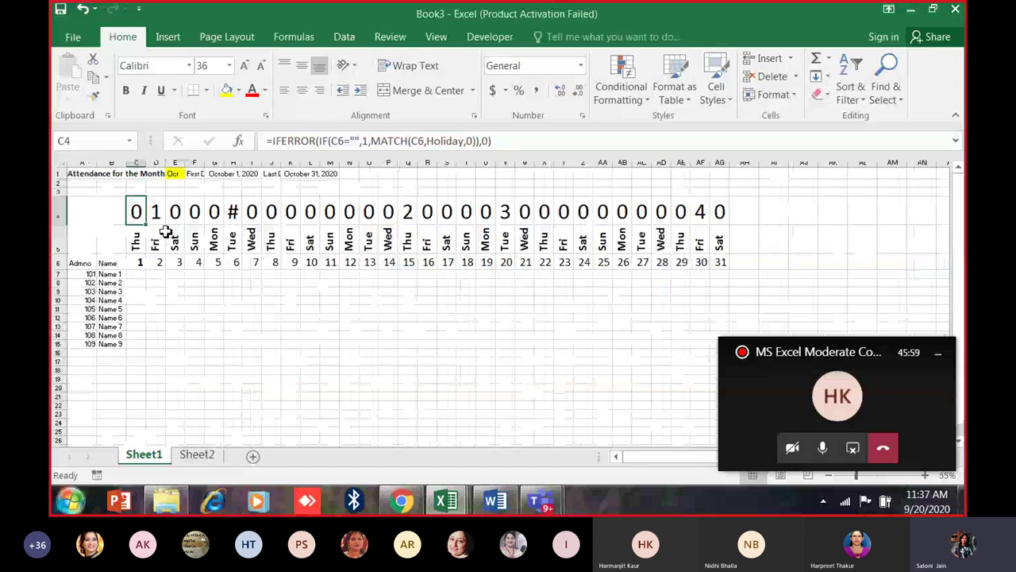
{"action": "left_click_drag", "start_coordinate": [136, 211], "coordinate": [701, 211]}
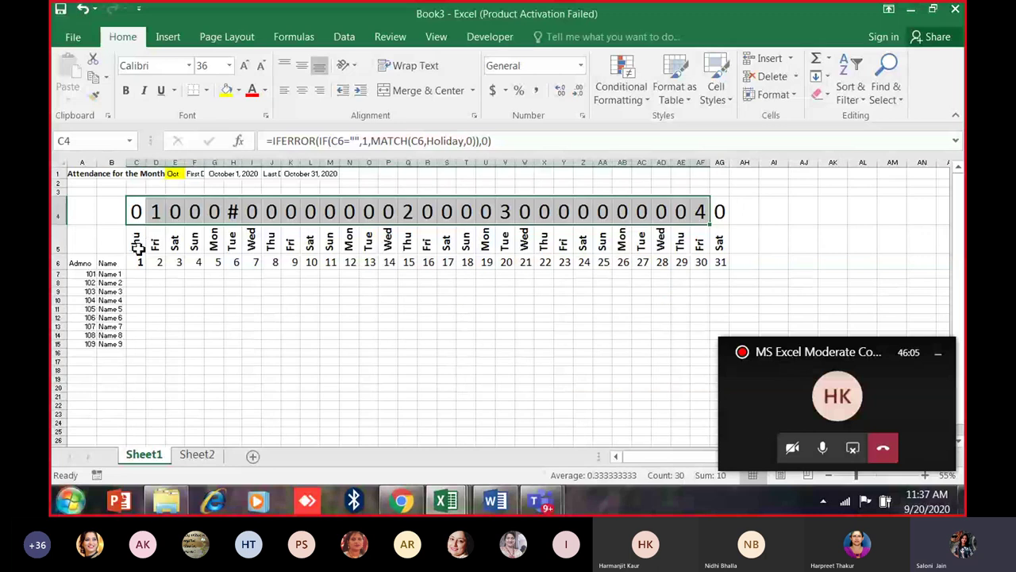
Inspect the Sunday cells and the remaining weekday names in row 5, from F5 to AC5.
{"action": "left_click", "coordinate": [196, 243]}
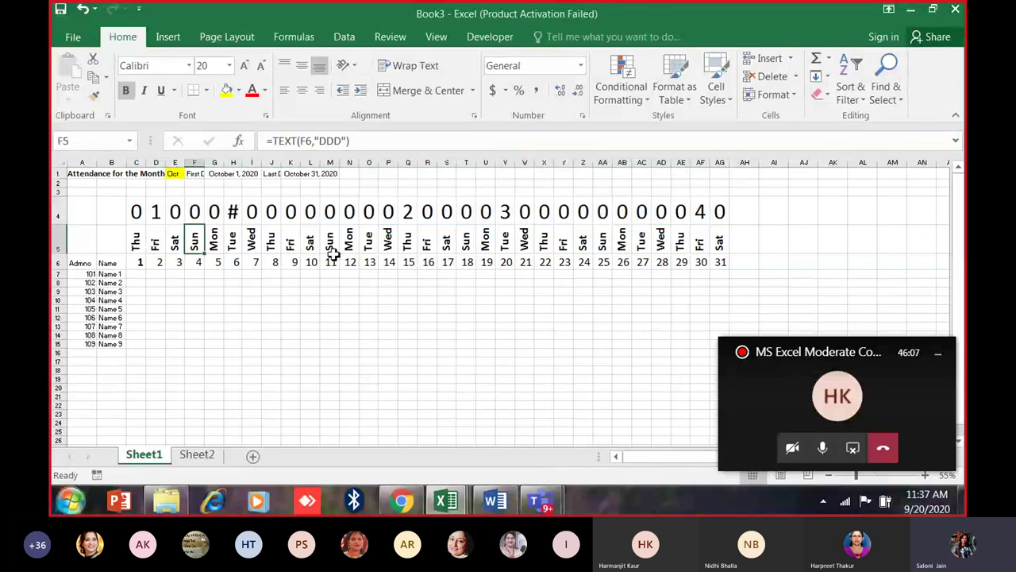
{"action": "left_click", "coordinate": [332, 250]}
{"action": "left_click", "coordinate": [467, 250]}
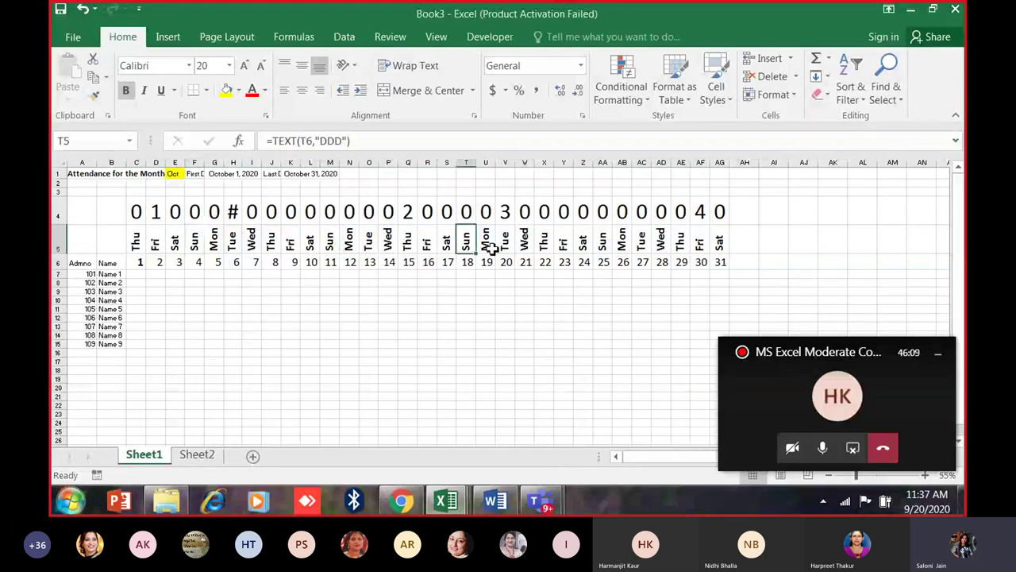
{"action": "key", "text": "Right"}
{"action": "key", "text": "Right"}
{"action": "key", "text": "Right"}
{"action": "key", "text": "Right"}
{"action": "key", "text": "Right"}
{"action": "key", "text": "Right"}
{"action": "key", "text": "Right"}
{"action": "key", "text": "Right"}
{"action": "key", "text": "Right"}
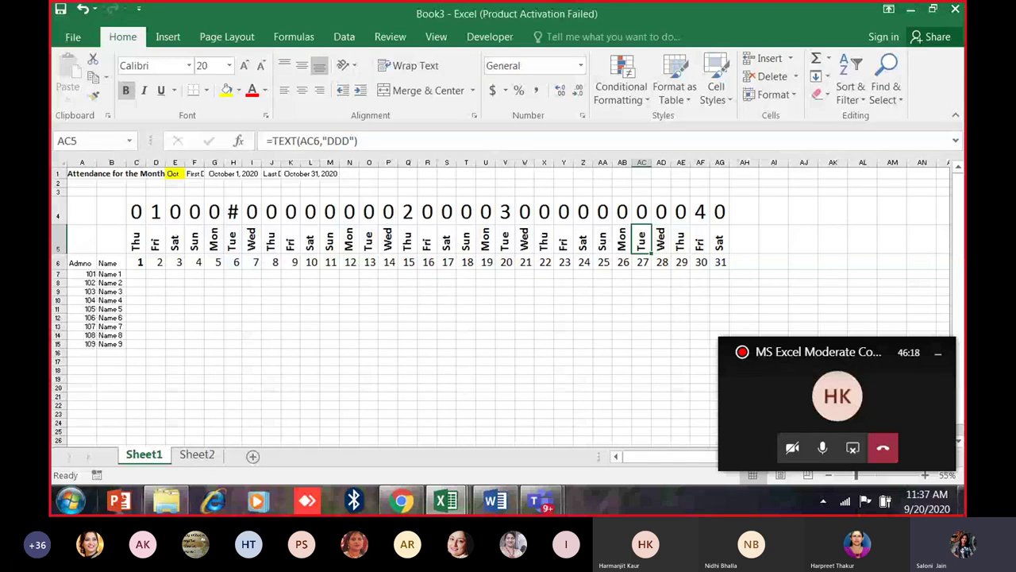
{"action": "left_click_drag", "start_coordinate": [120, 500], "coordinate": [155, 501]}
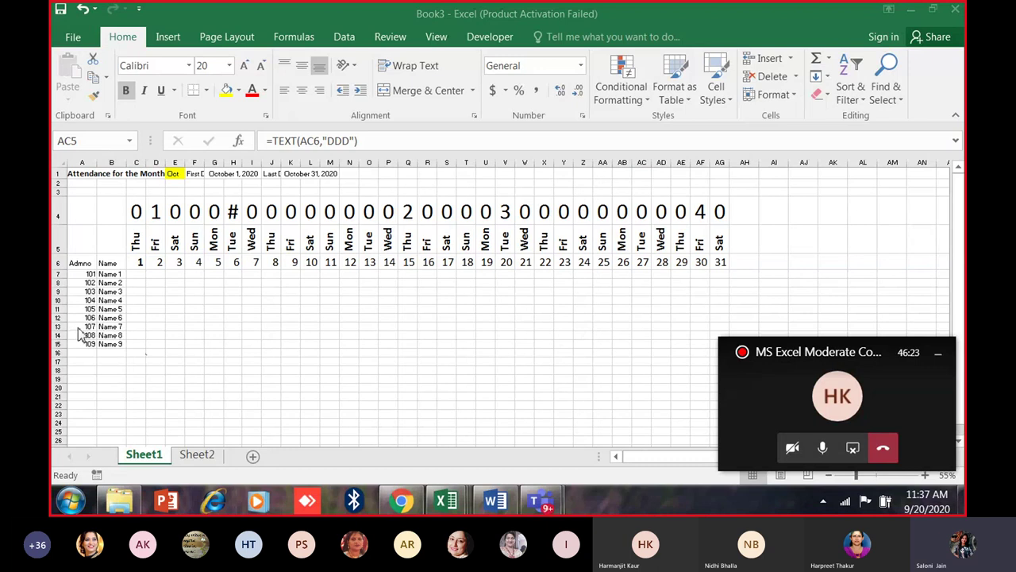
Start a formula-based conditional formatting rule for the weekday and date cells C5:AG6.
{"action": "left_click_drag", "start_coordinate": [136, 242], "coordinate": [721, 264]}
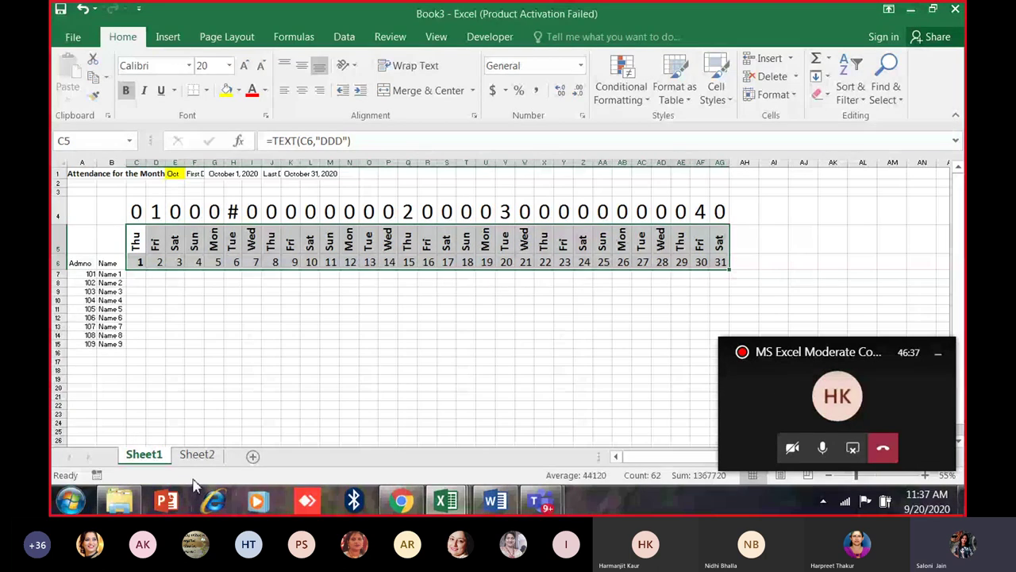
{"action": "left_click", "coordinate": [636, 97]}
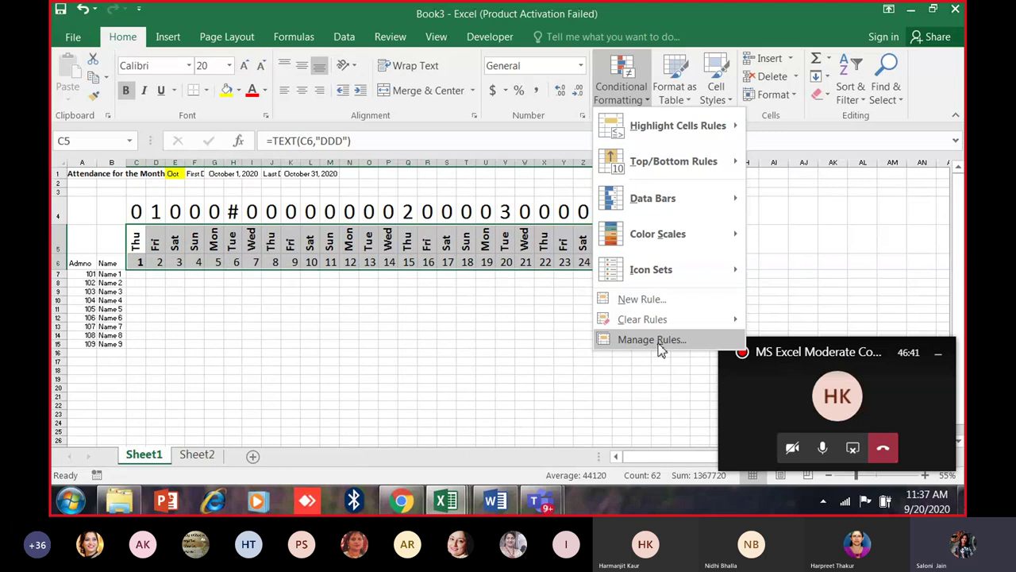
{"action": "left_click", "coordinate": [643, 299]}
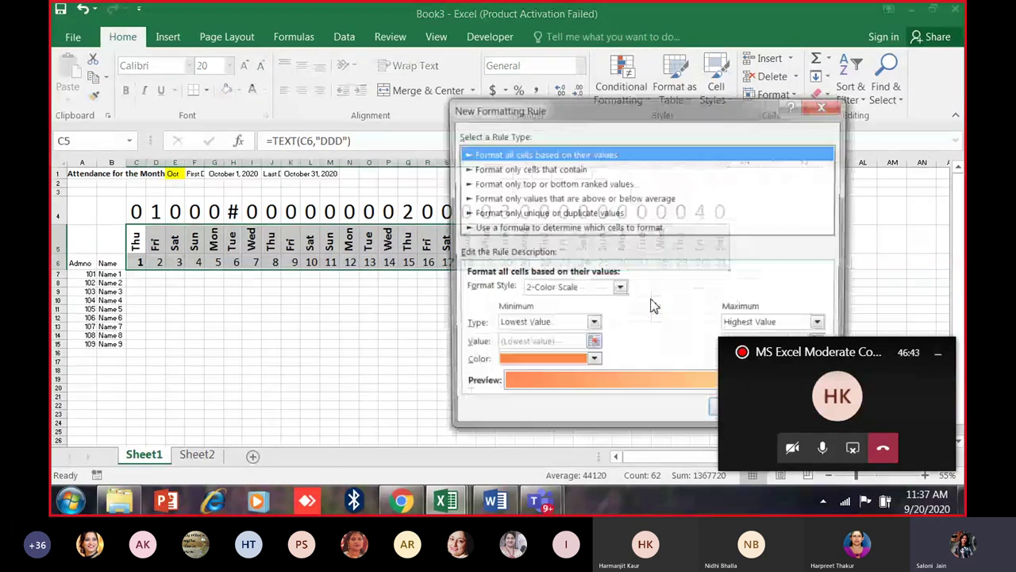
{"action": "left_click_drag", "start_coordinate": [585, 116], "coordinate": [607, 28]}
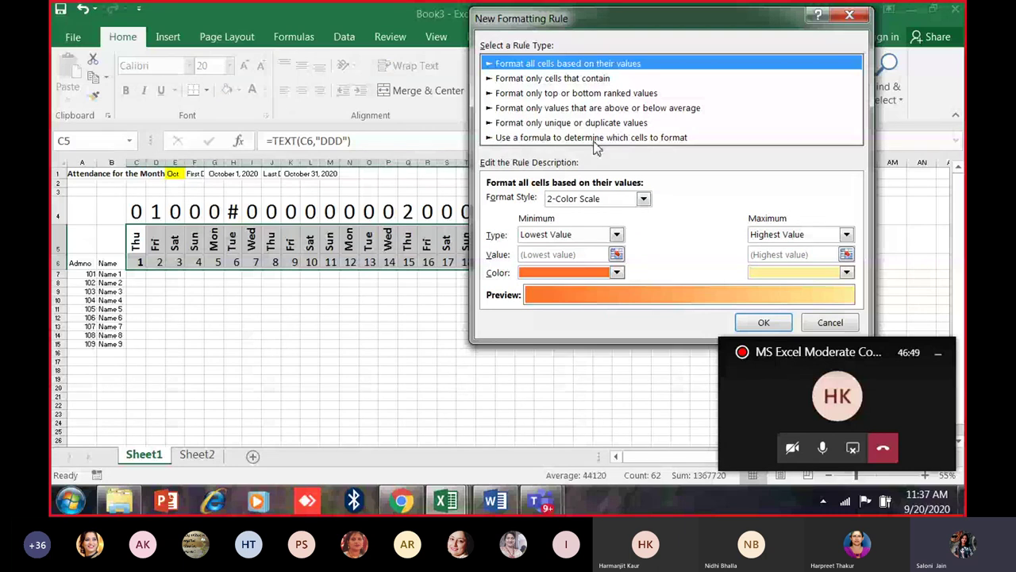
{"action": "left_click", "coordinate": [596, 139]}
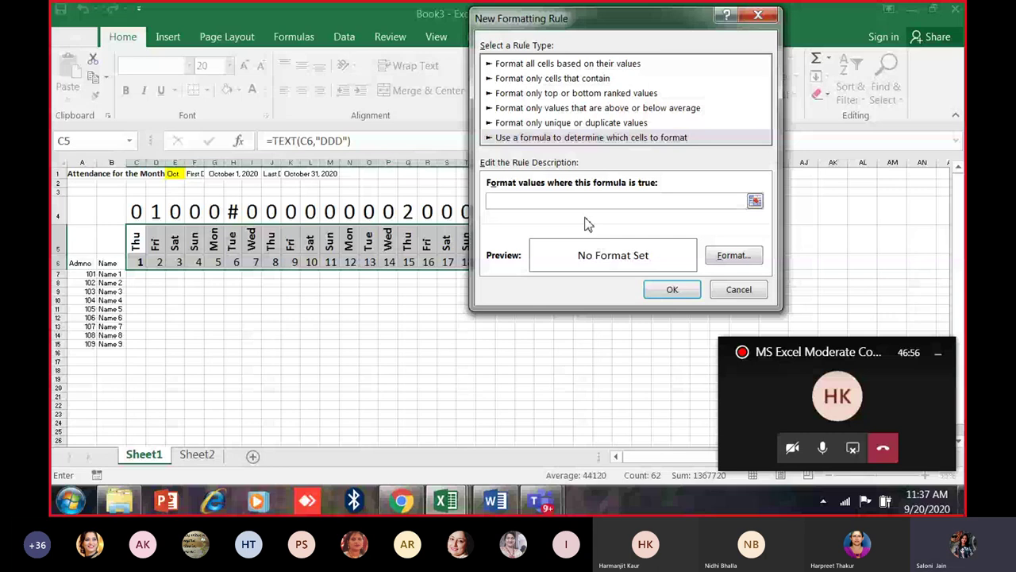
Enter =or(c$5="Sun") as the formatting rule's formula so that it targets Sundays.
{"action": "left_click", "coordinate": [532, 201]}
{"action": "type", "text": "=or("}
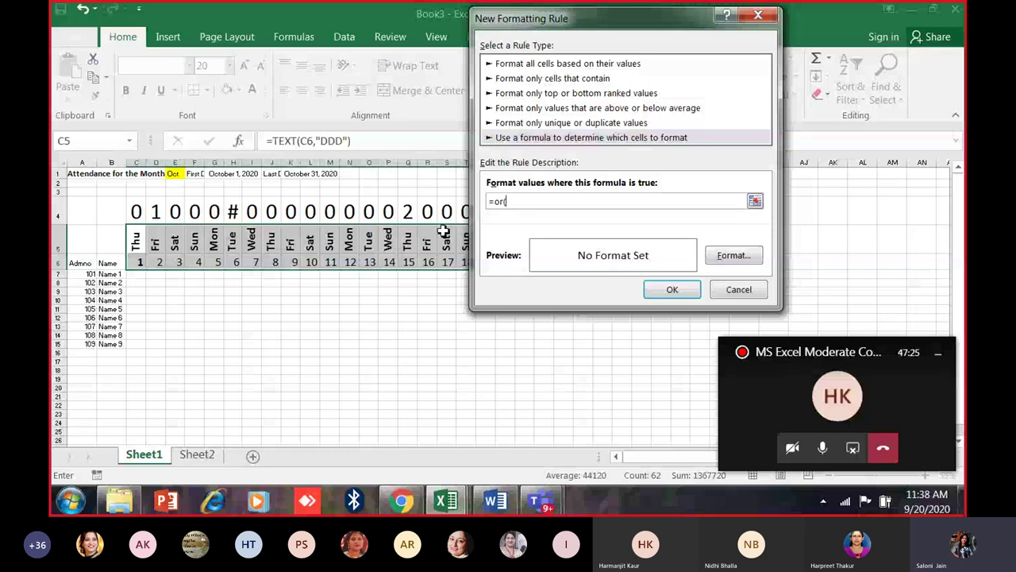
{"action": "type", "text": "c"}
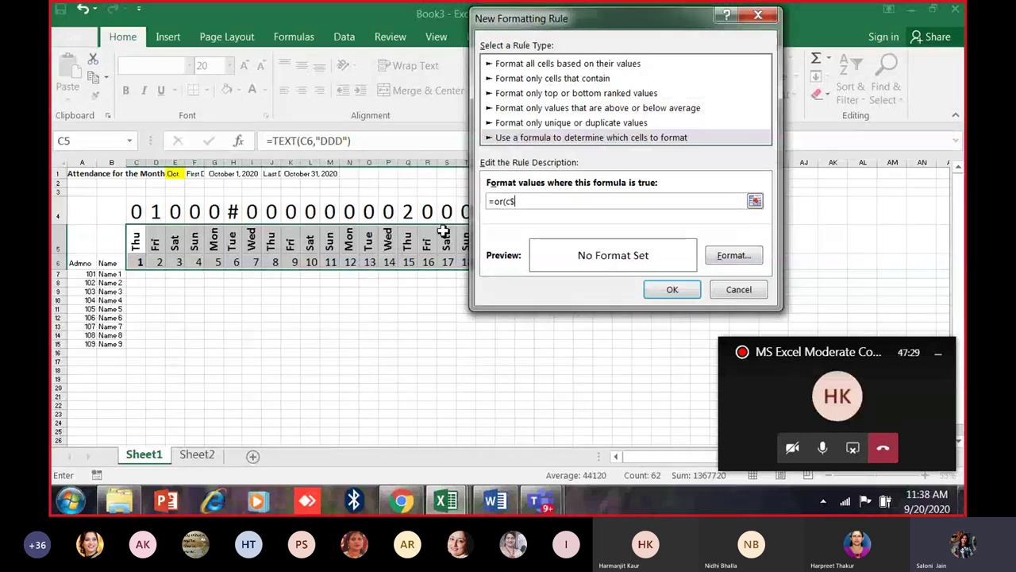
{"action": "type", "text": "$5"}
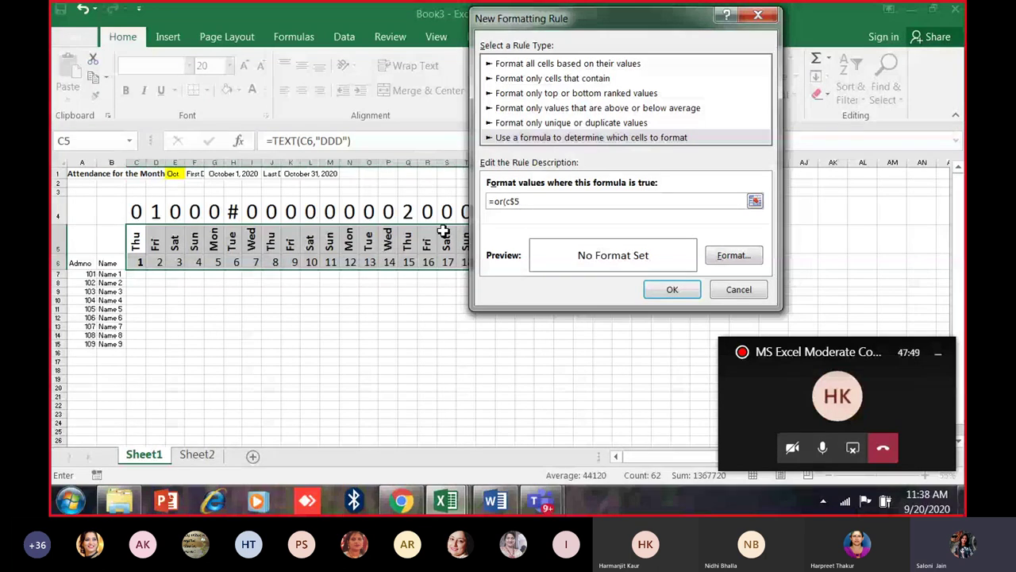
{"action": "type", "text": "="}
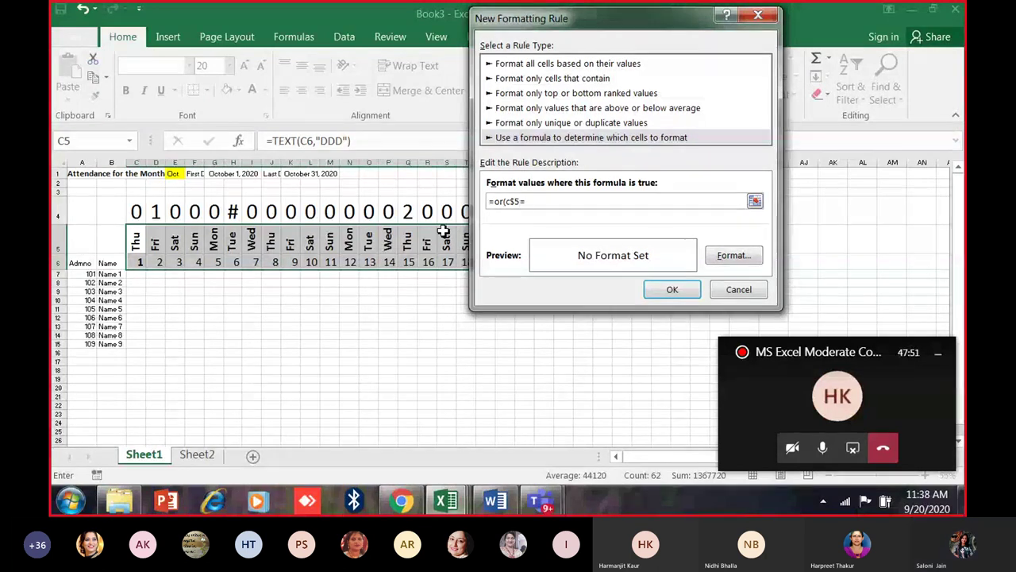
{"action": "type", "text": "\"Sun"}
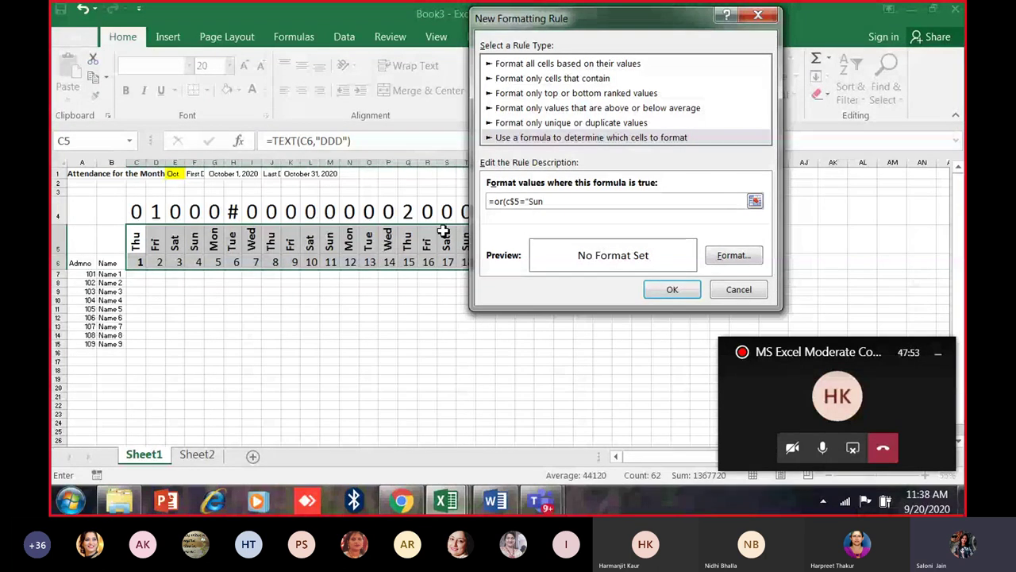
{"action": "type", "text": "\")"}
Give the Sunday rule a red background fill and apply it to the selected range.
{"action": "left_click", "coordinate": [734, 255]}
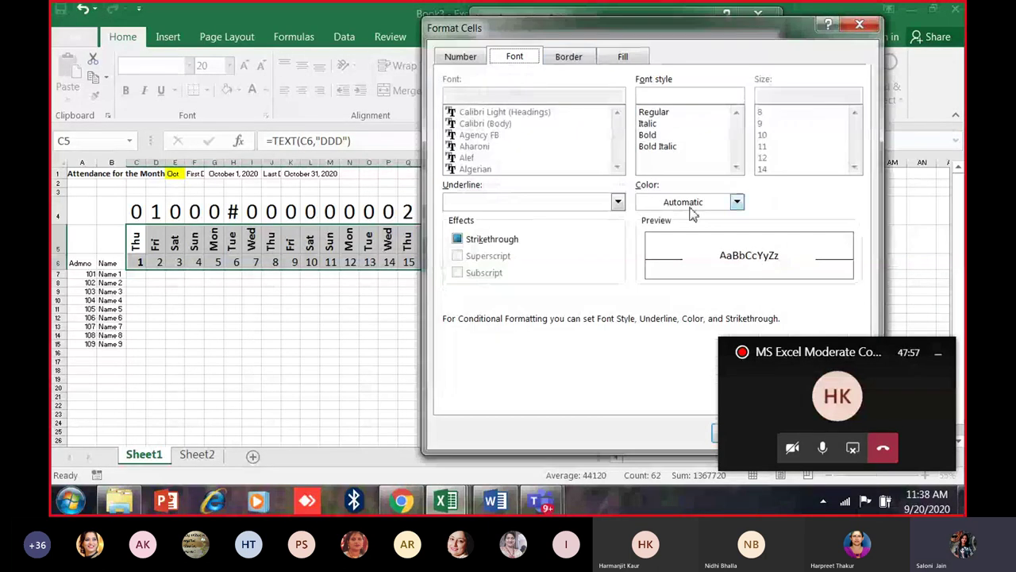
{"action": "left_click_drag", "start_coordinate": [567, 36], "coordinate": [379, 59]}
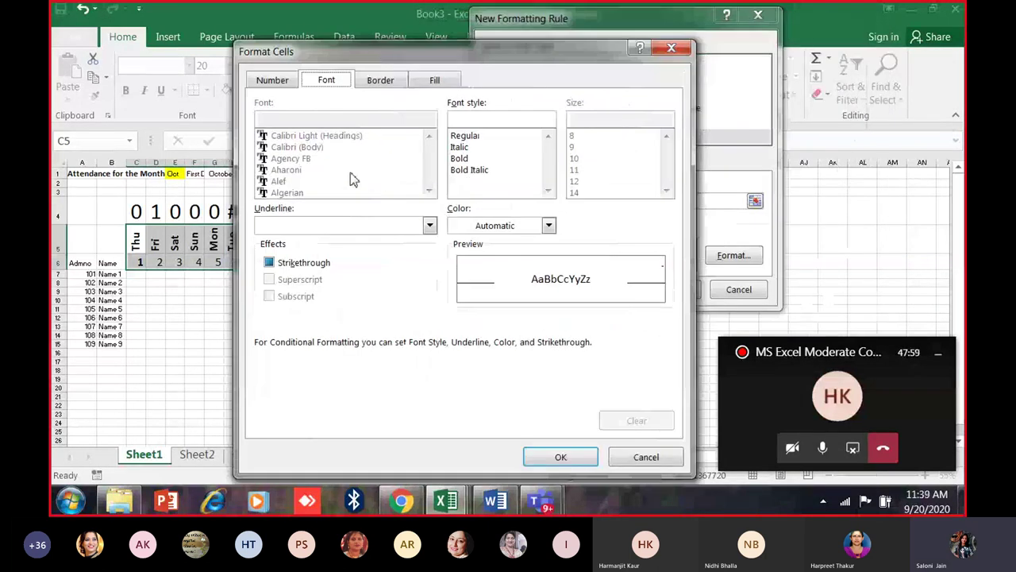
{"action": "left_click", "coordinate": [548, 225]}
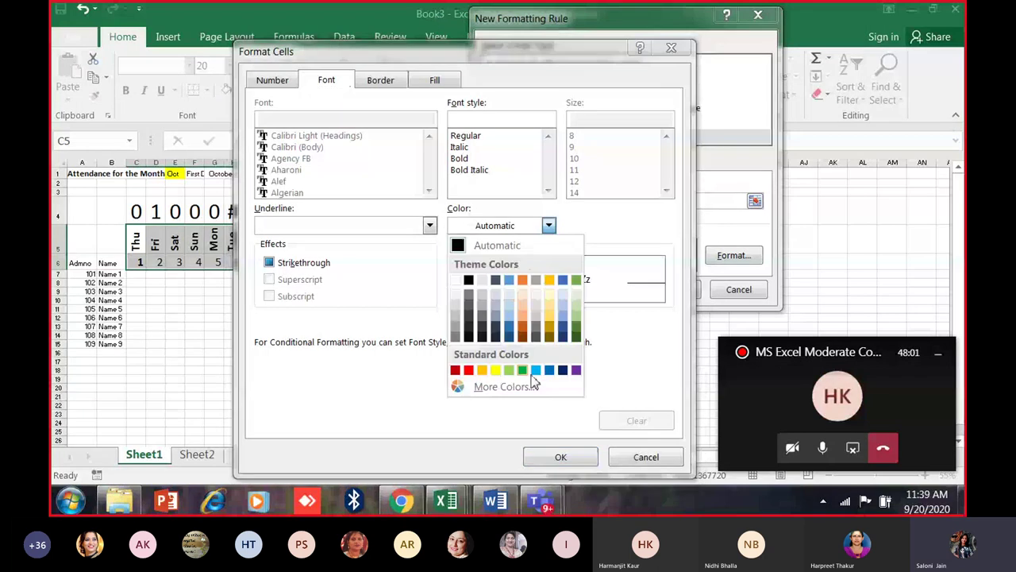
{"action": "left_click", "coordinate": [429, 80]}
{"action": "left_click", "coordinate": [430, 80]}
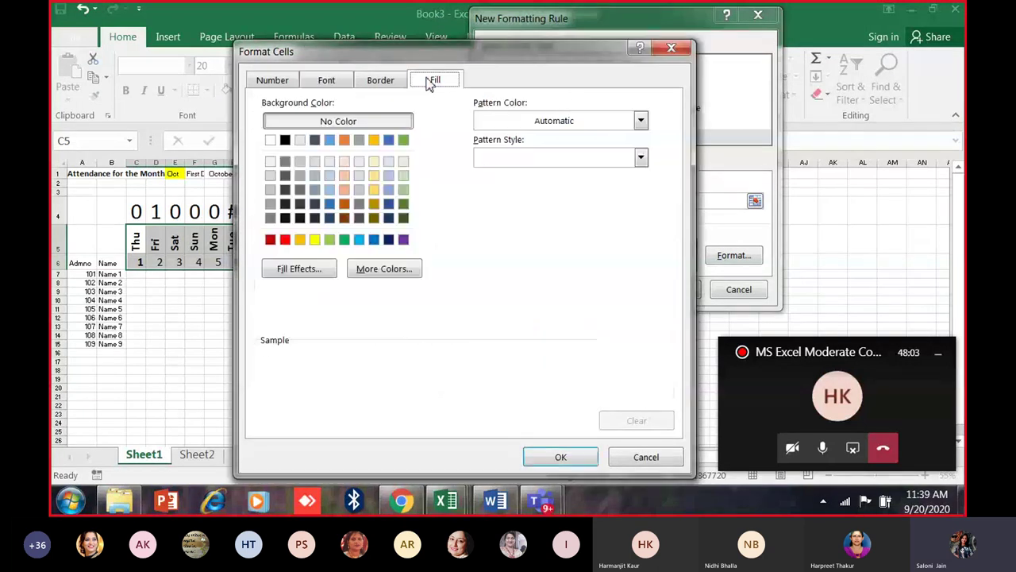
{"action": "left_click", "coordinate": [285, 239]}
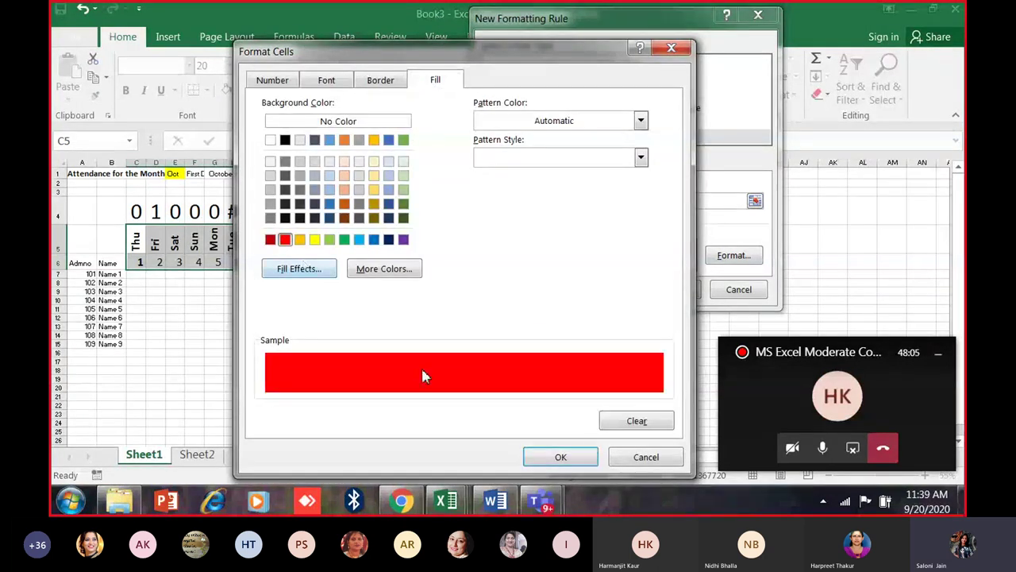
{"action": "left_click", "coordinate": [561, 458]}
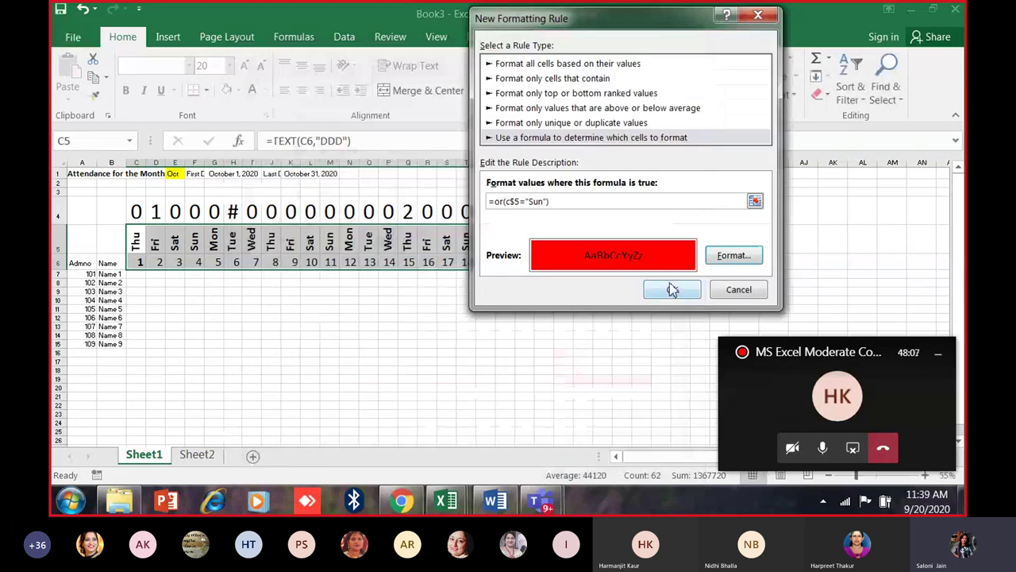
{"action": "left_click", "coordinate": [672, 289]}
Check the highlighting of the October Sunday cells in row 5, including F5, M5, T5 and AA5.
{"action": "left_click", "coordinate": [466, 326]}
{"action": "left_click", "coordinate": [195, 240]}
{"action": "left_click", "coordinate": [332, 242]}
{"action": "left_click", "coordinate": [467, 240]}
{"action": "left_click", "coordinate": [602, 240]}
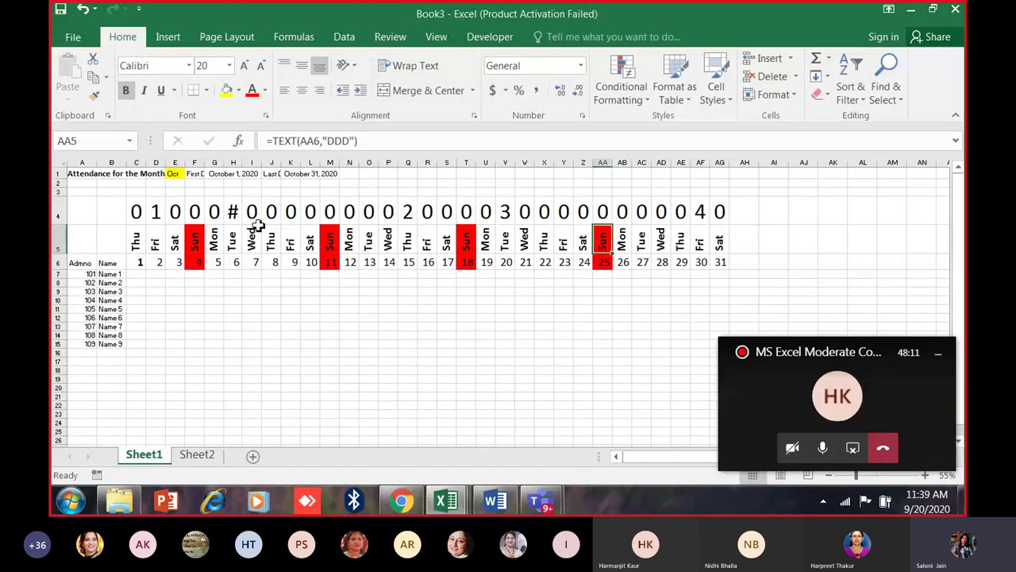
{"action": "left_click_drag", "start_coordinate": [203, 239], "coordinate": [613, 241]}
{"action": "left_click", "coordinate": [195, 240]}
{"action": "left_click", "coordinate": [332, 243]}
{"action": "left_click", "coordinate": [476, 242]}
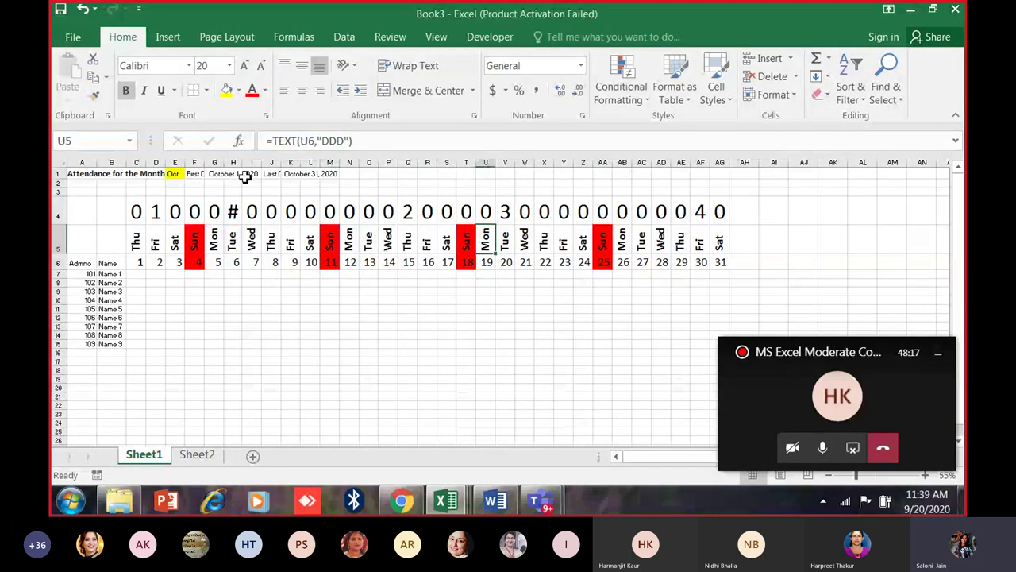
Set the month in E1 to Nov to test the Sunday highlighting.
{"action": "left_click", "coordinate": [176, 174]}
{"action": "left_click", "coordinate": [189, 174]}
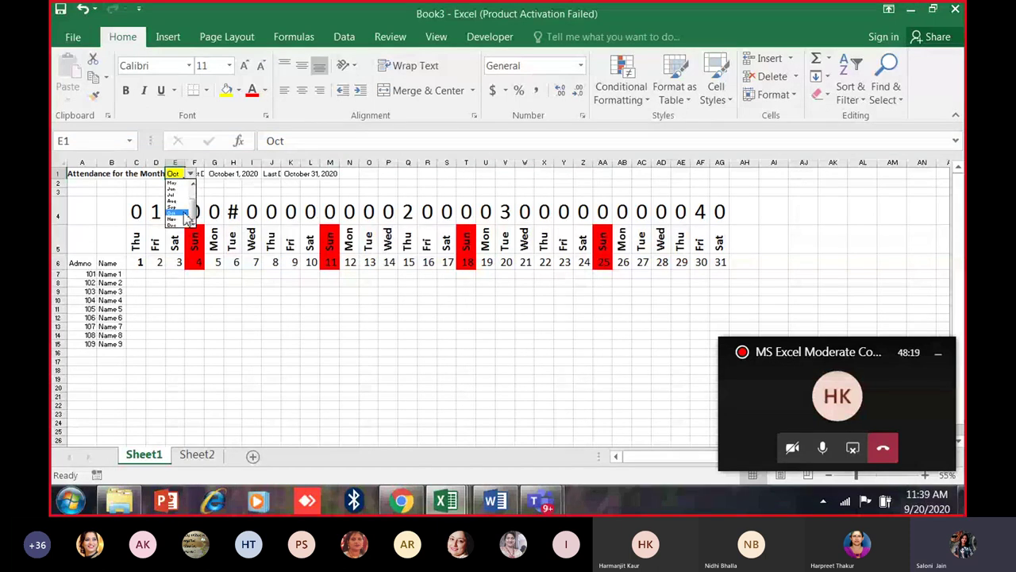
{"action": "left_click", "coordinate": [185, 215]}
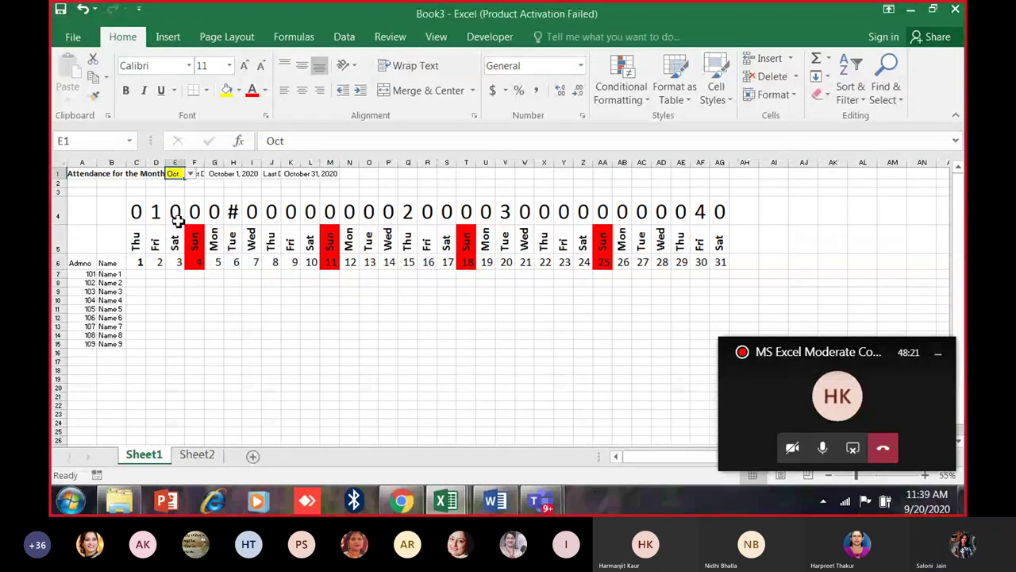
{"action": "scroll", "coordinate": [180, 208], "scroll_direction": "up", "scroll_amount": 3}
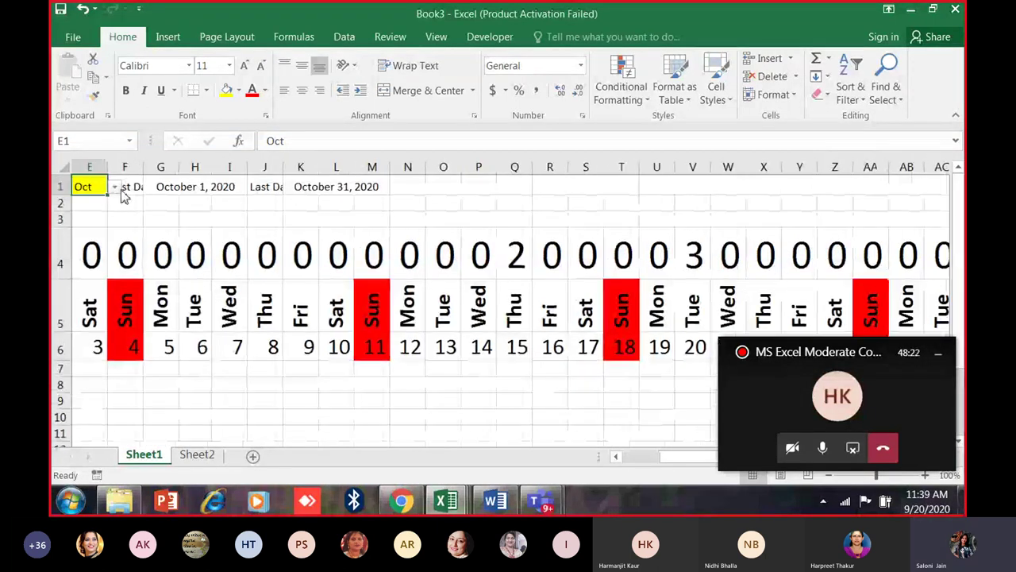
{"action": "left_click", "coordinate": [115, 186]}
{"action": "left_click", "coordinate": [95, 302]}
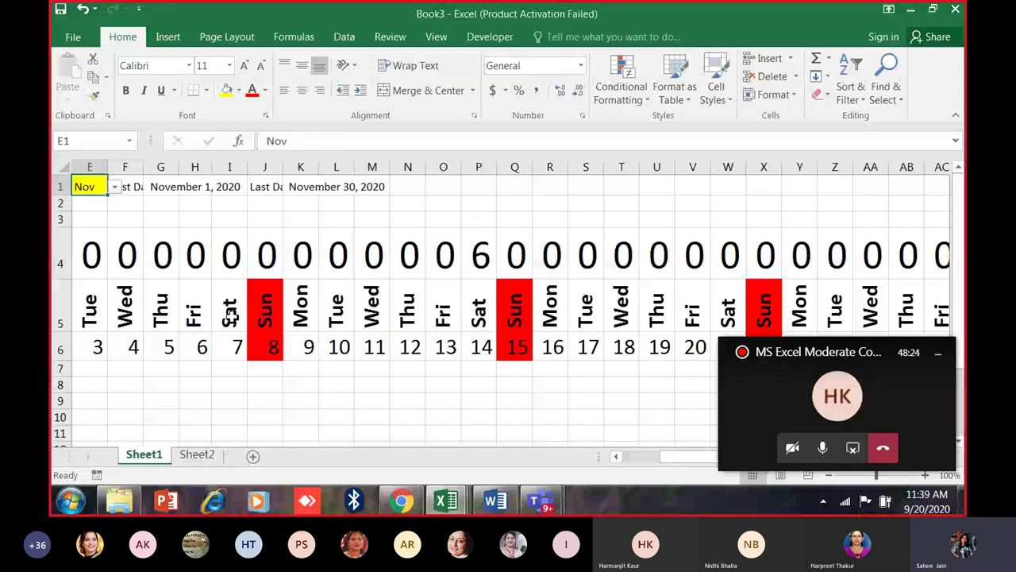
Test the Sunday highlighting with the month in E1 set to Jul, followed by Nov.
{"action": "scroll", "coordinate": [229, 316], "scroll_direction": "down", "scroll_amount": 3}
{"action": "left_click", "coordinate": [190, 173]}
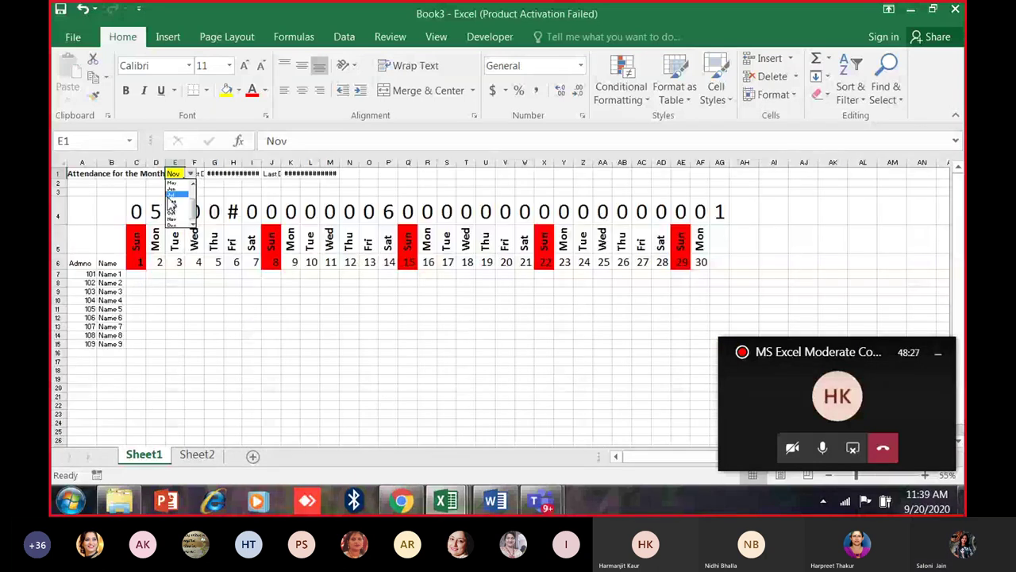
{"action": "left_click", "coordinate": [171, 196]}
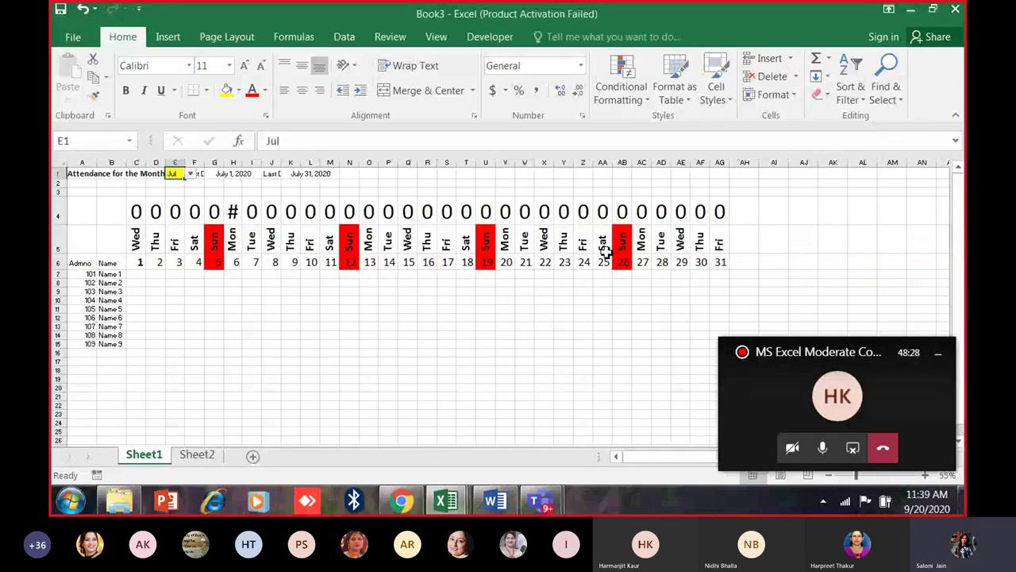
{"action": "left_click", "coordinate": [190, 173]}
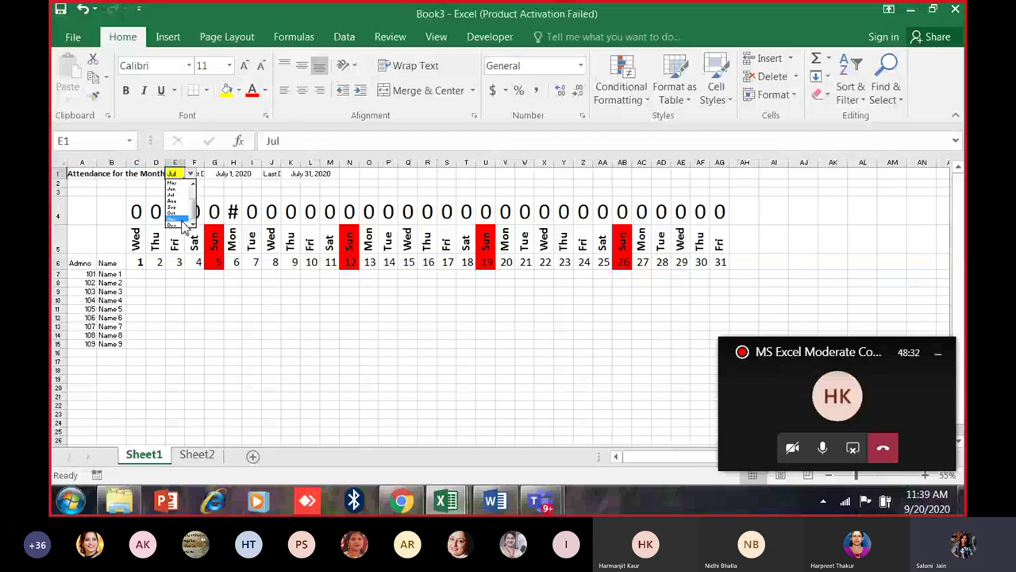
{"action": "left_click", "coordinate": [173, 220]}
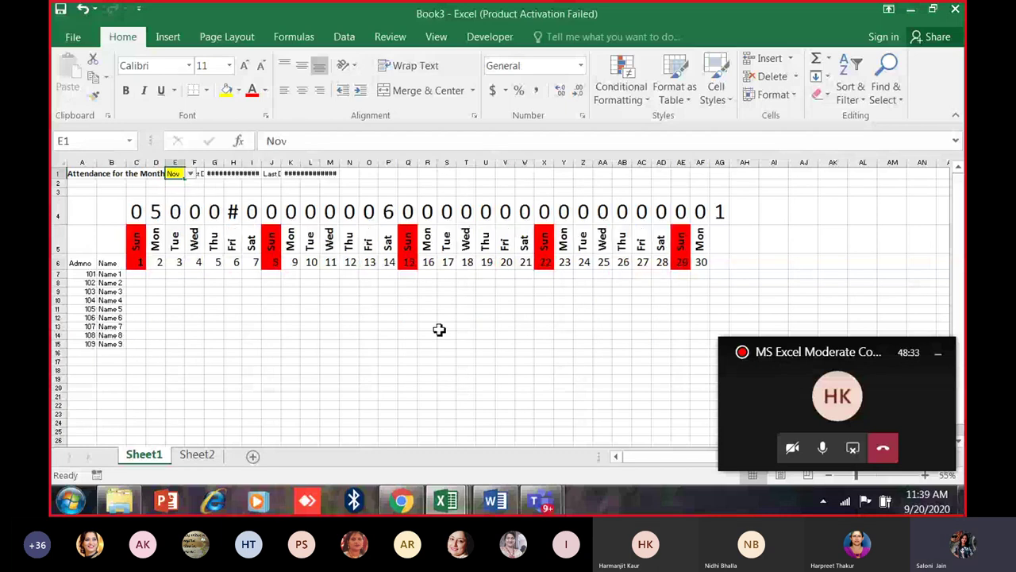
Set the month in E1 to Sep to test the Sunday highlighting on another month.
{"action": "left_click", "coordinate": [190, 173]}
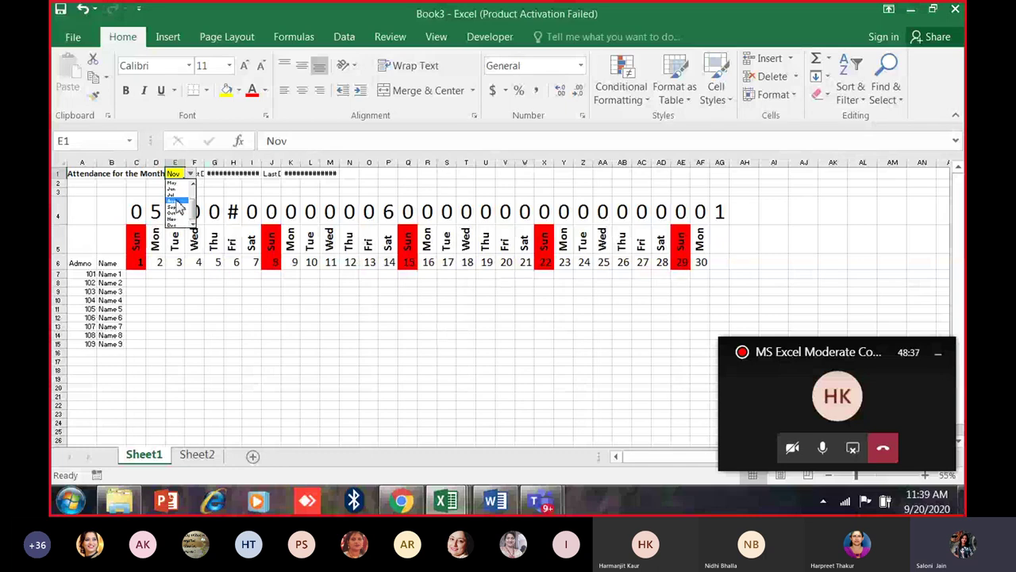
{"action": "key", "text": "Escape"}
{"action": "scroll", "coordinate": [179, 189], "scroll_direction": "up", "scroll_amount": 3}
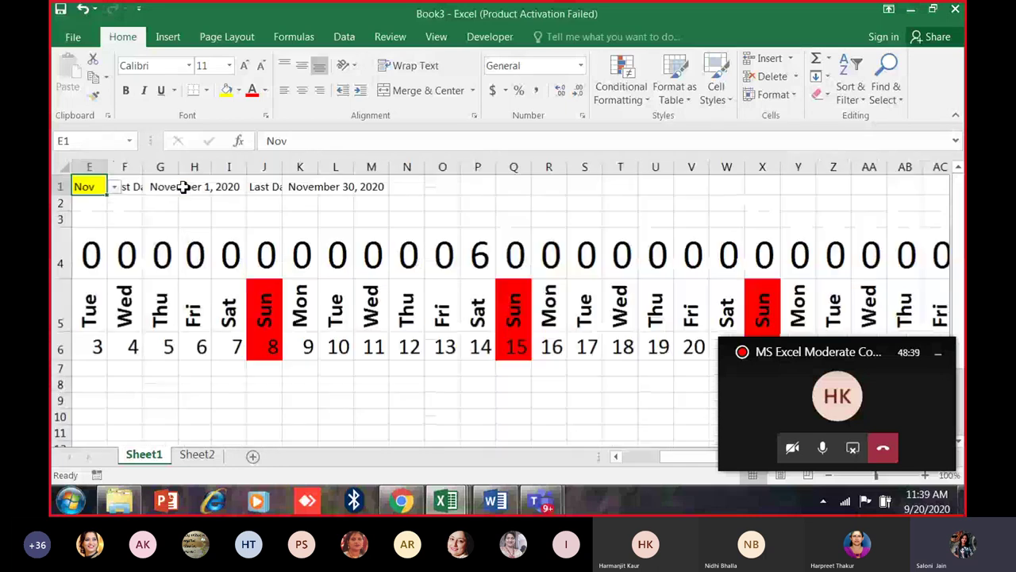
{"action": "left_click", "coordinate": [114, 186]}
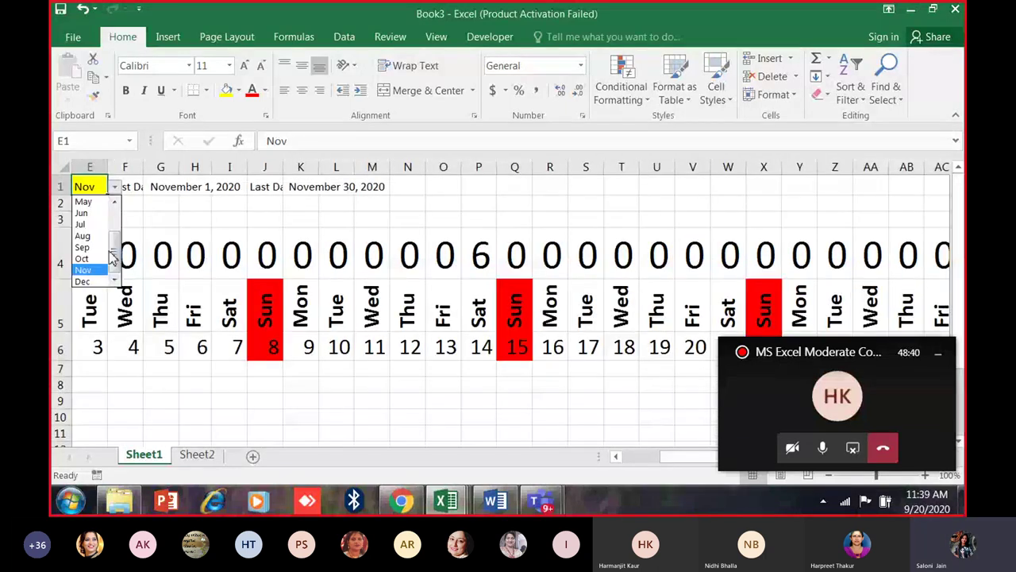
{"action": "left_click", "coordinate": [83, 247]}
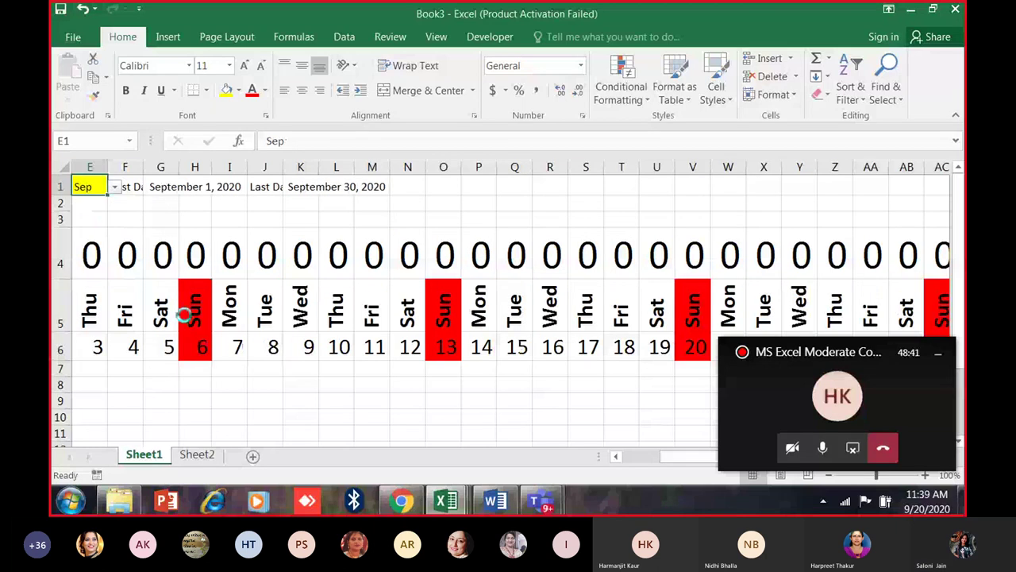
Set the attendance month in E1 back to Oct.
{"action": "scroll", "coordinate": [50, 353], "scroll_direction": "down", "scroll_amount": 2}
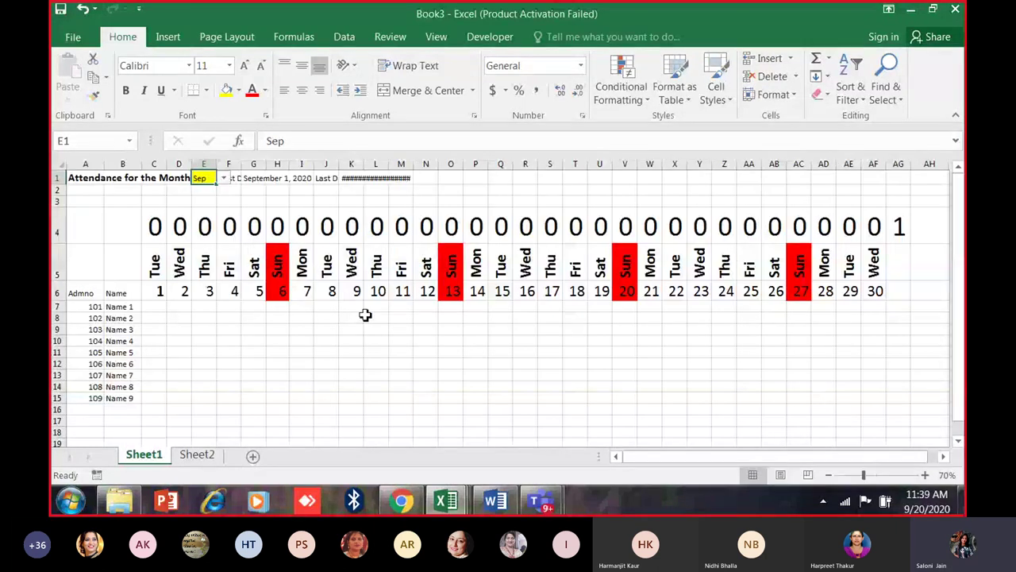
{"action": "left_click", "coordinate": [223, 178]}
{"action": "left_click", "coordinate": [205, 228]}
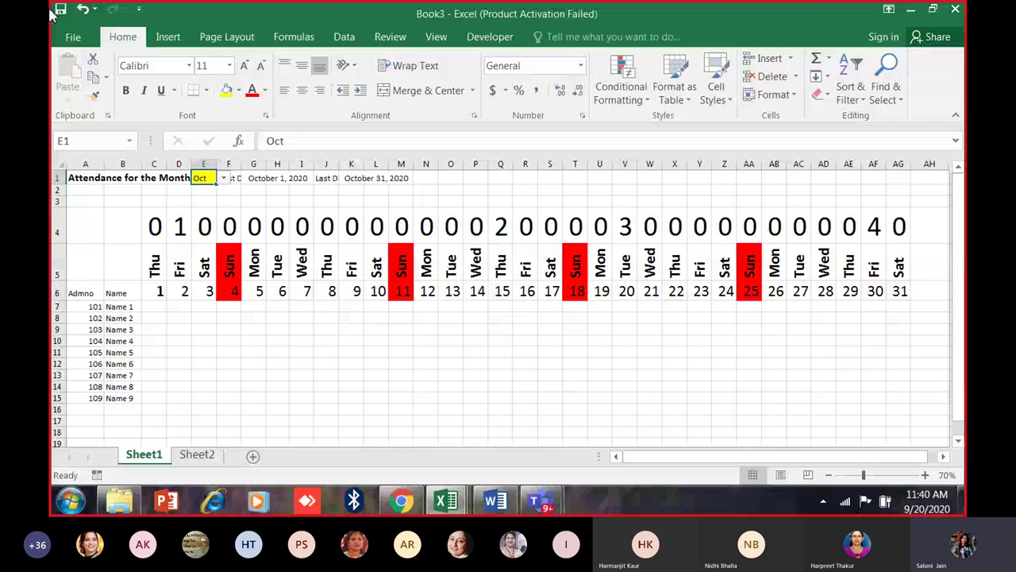
Begin a new formula-based conditional formatting rule for the day and date cells C5:AG6.
{"action": "left_click_drag", "start_coordinate": [154, 262], "coordinate": [900, 290]}
{"action": "left_click", "coordinate": [621, 92]}
{"action": "left_click", "coordinate": [641, 347]}
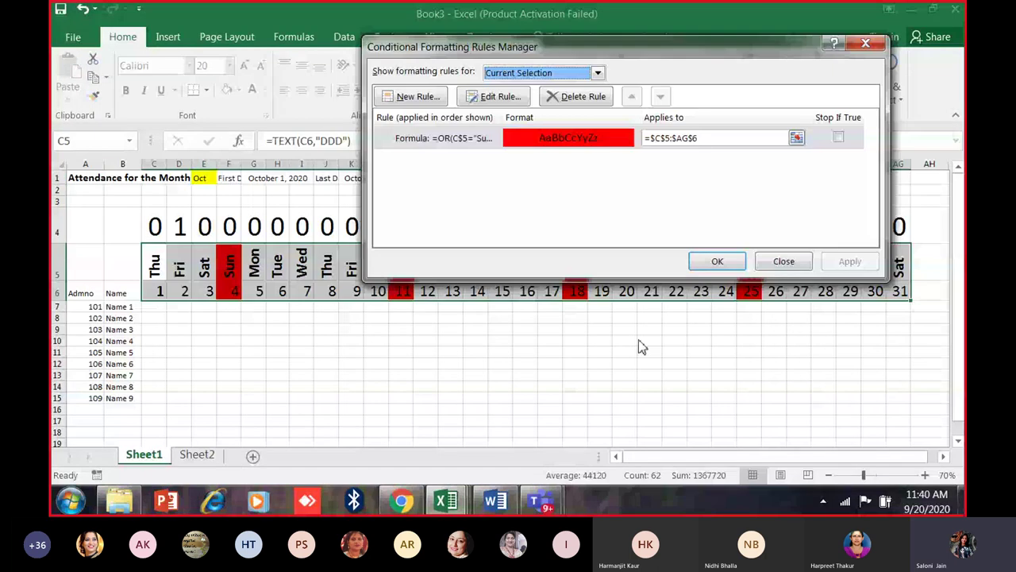
{"action": "key", "text": "Escape"}
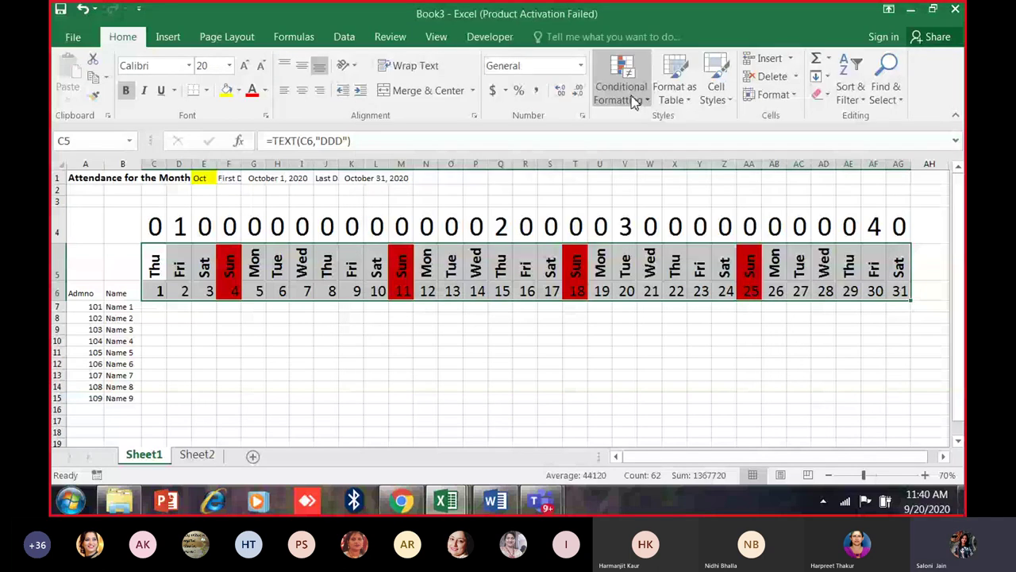
{"action": "left_click", "coordinate": [635, 102]}
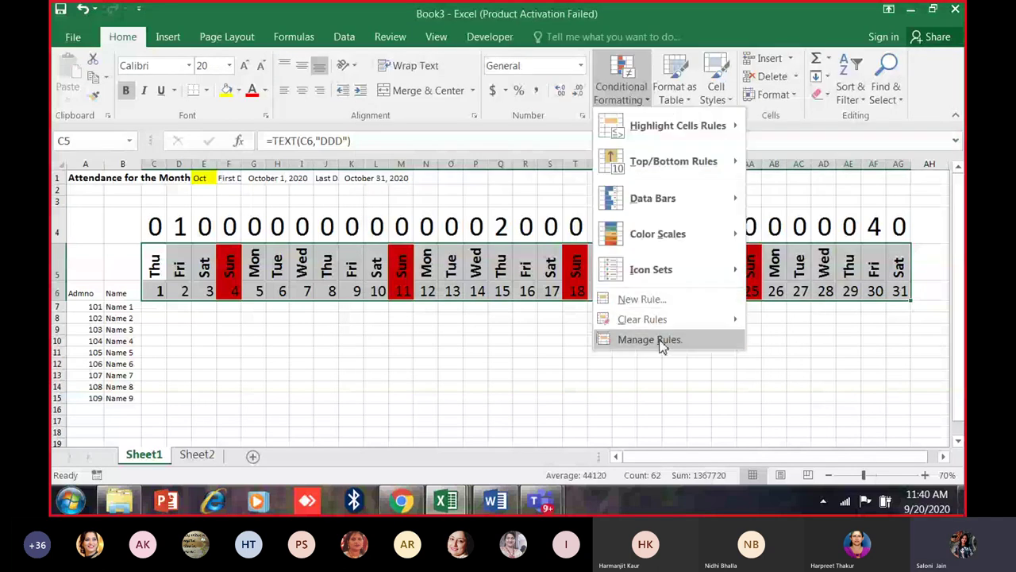
{"action": "left_click", "coordinate": [659, 340]}
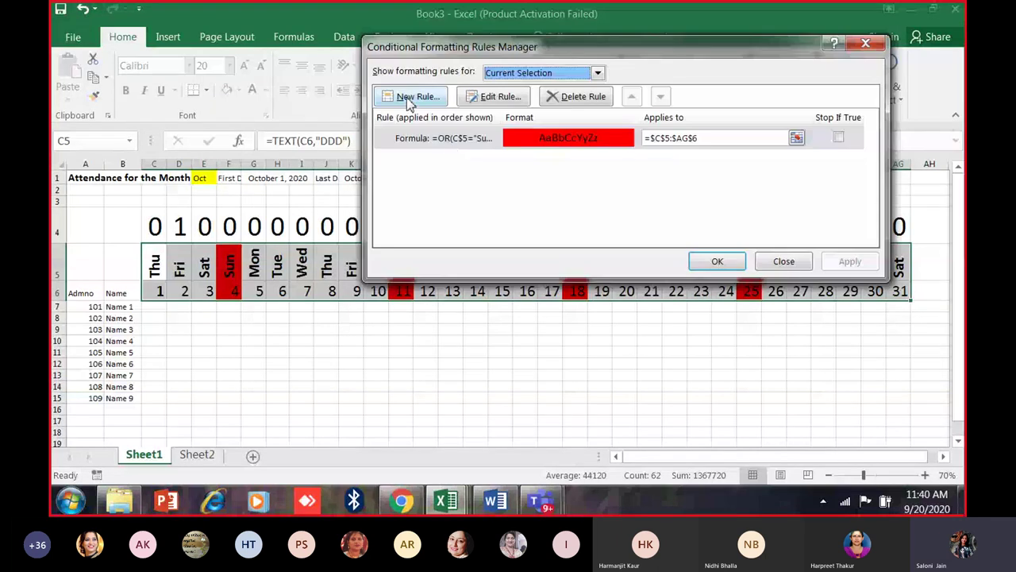
{"action": "left_click", "coordinate": [411, 97]}
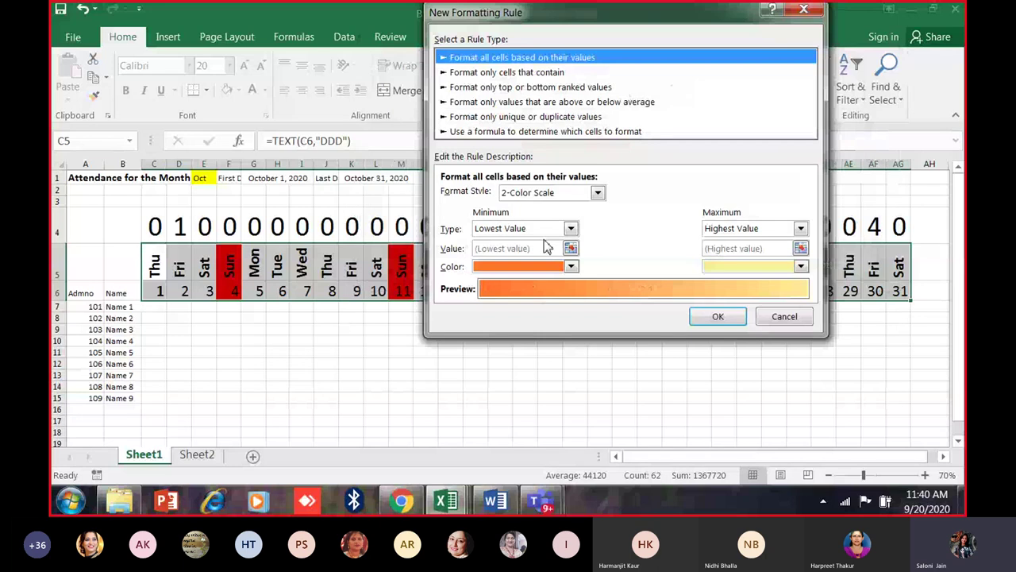
{"action": "left_click", "coordinate": [545, 131]}
{"action": "left_click", "coordinate": [524, 195]}
Enter =countif(Holiday,C$6) as the formula of the new formatting rule.
{"action": "type", "text": "=countif"}
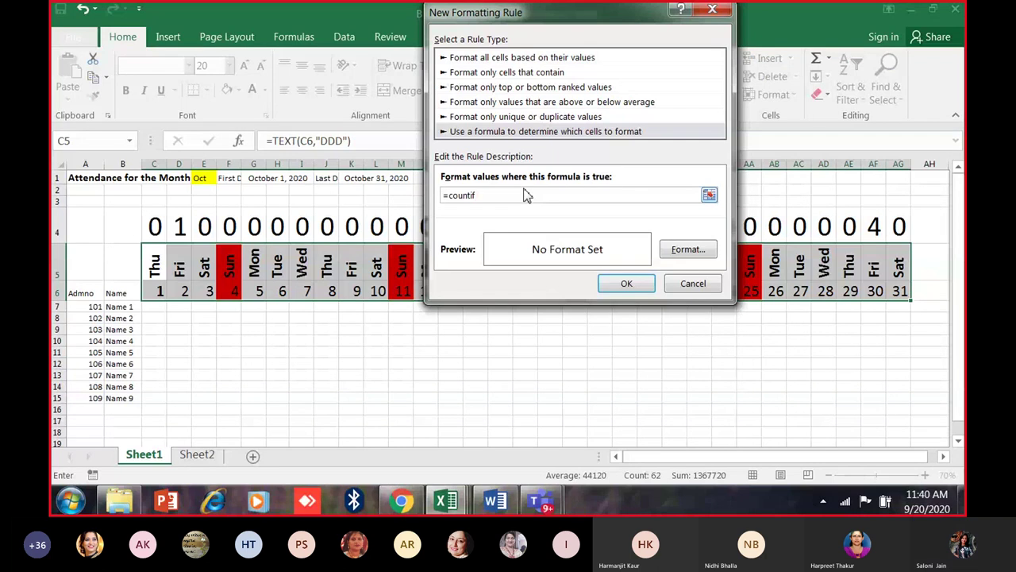
{"action": "type", "text": "("}
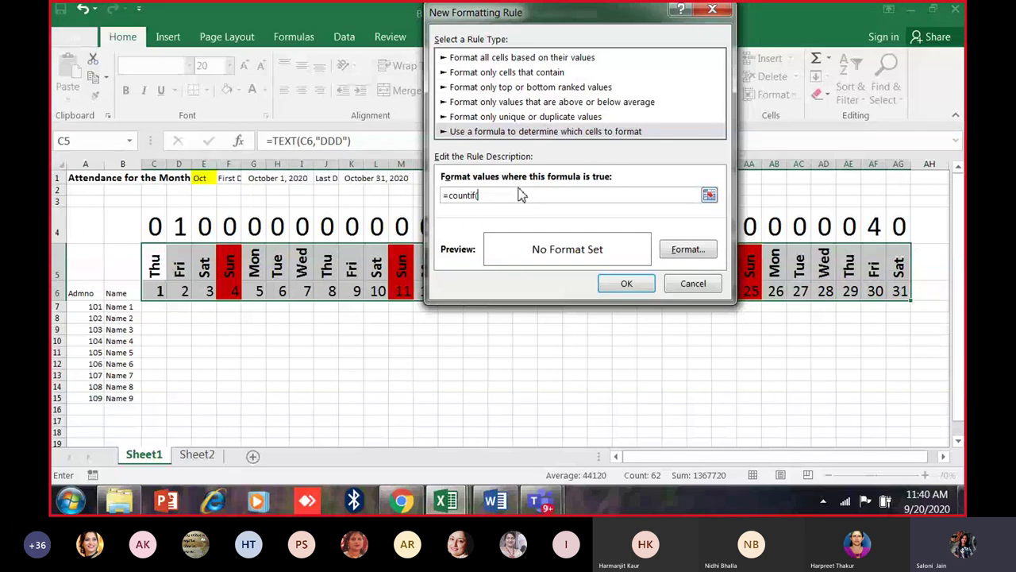
{"action": "type", "text": "Holida"}
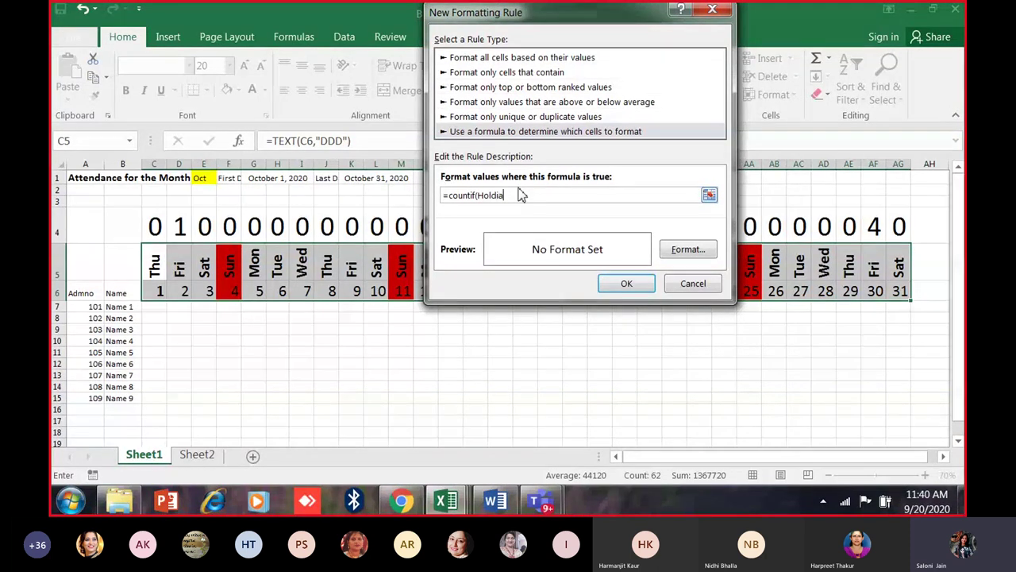
{"action": "key", "text": "BackSpace"}
{"action": "key", "text": "BackSpace"}
{"action": "key", "text": "BackSpace"}
{"action": "type", "text": "iday"}
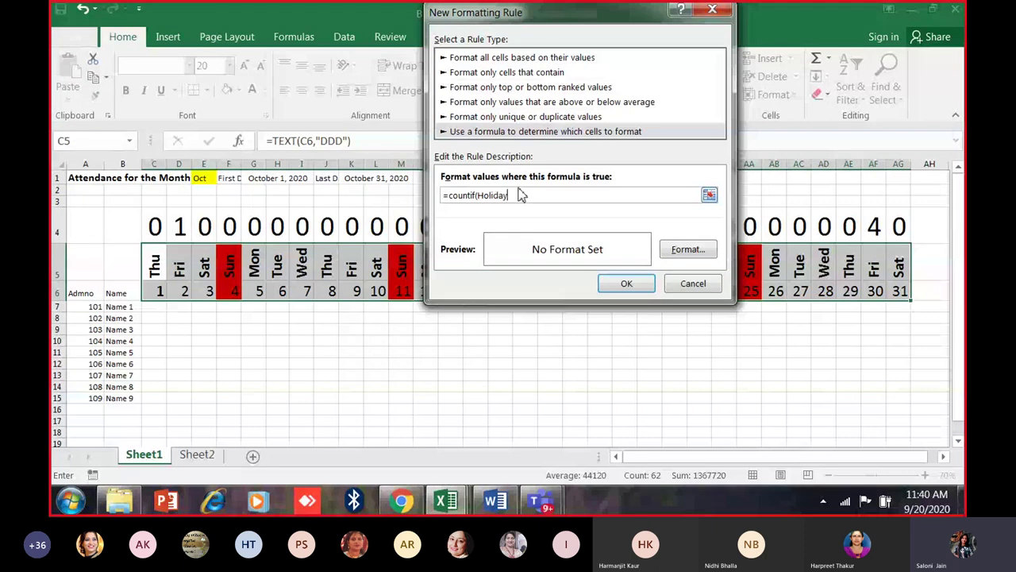
{"action": "type", "text": ","}
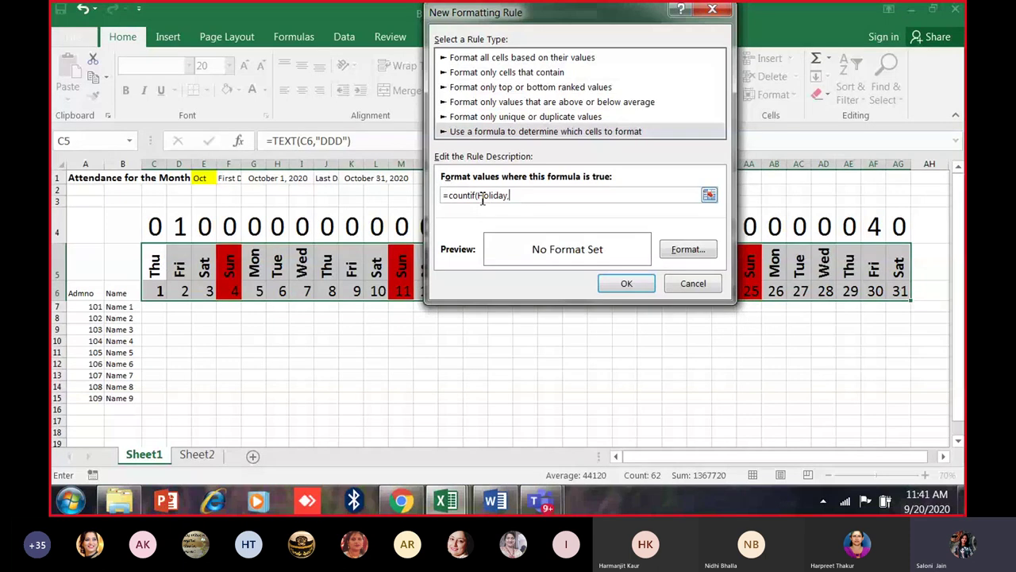
{"action": "type", "text": "C$"}
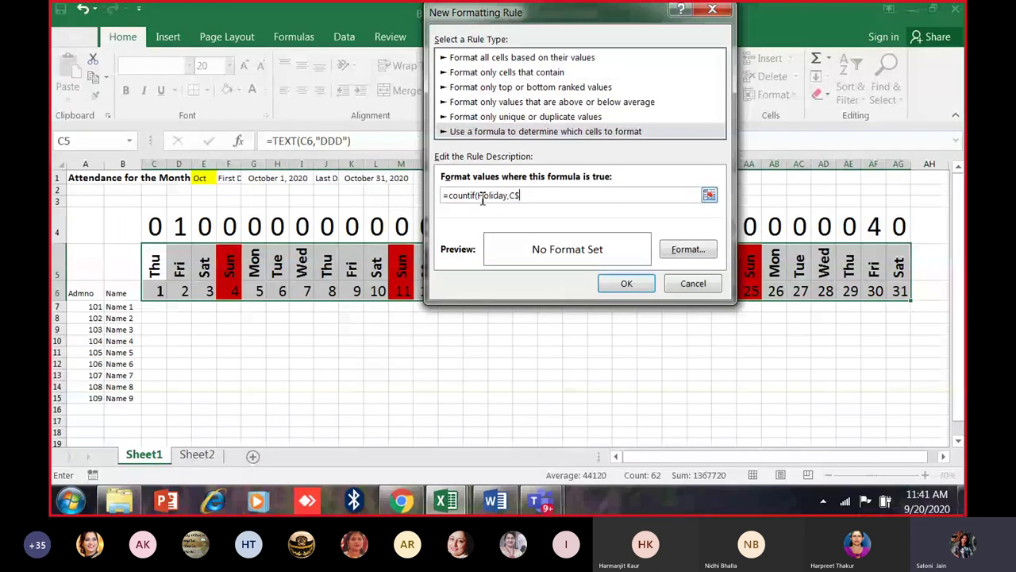
{"action": "type", "text": "6)"}
Give the holiday rule a solid green fill and apply it to C5:AG6.
{"action": "left_click", "coordinate": [667, 250]}
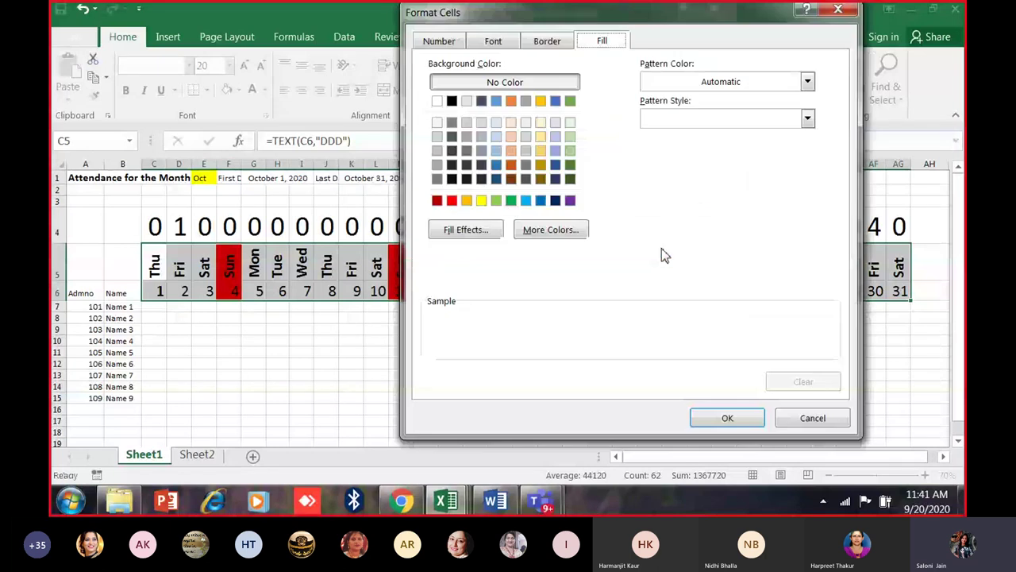
{"action": "left_click", "coordinate": [510, 200]}
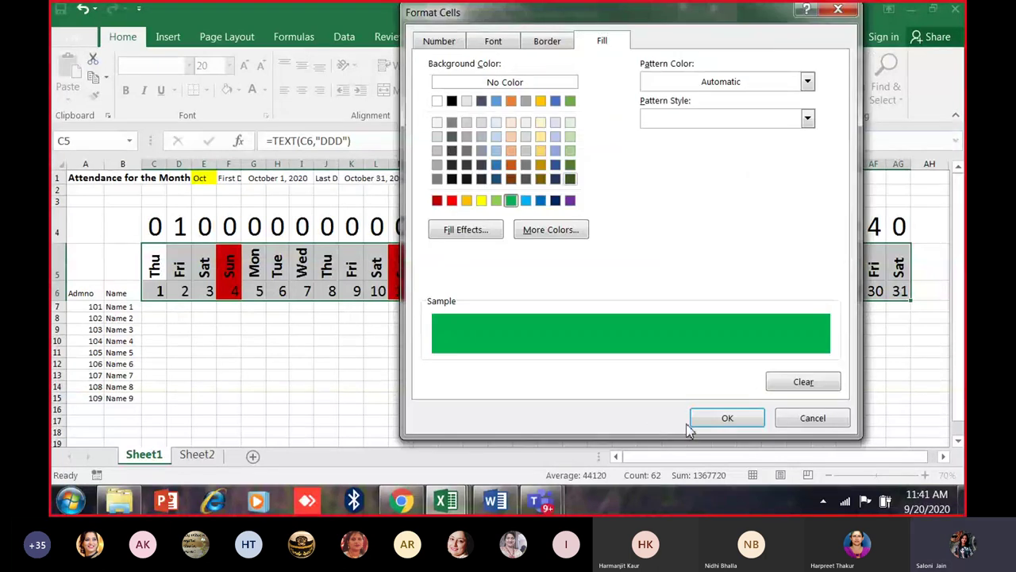
{"action": "left_click", "coordinate": [718, 418]}
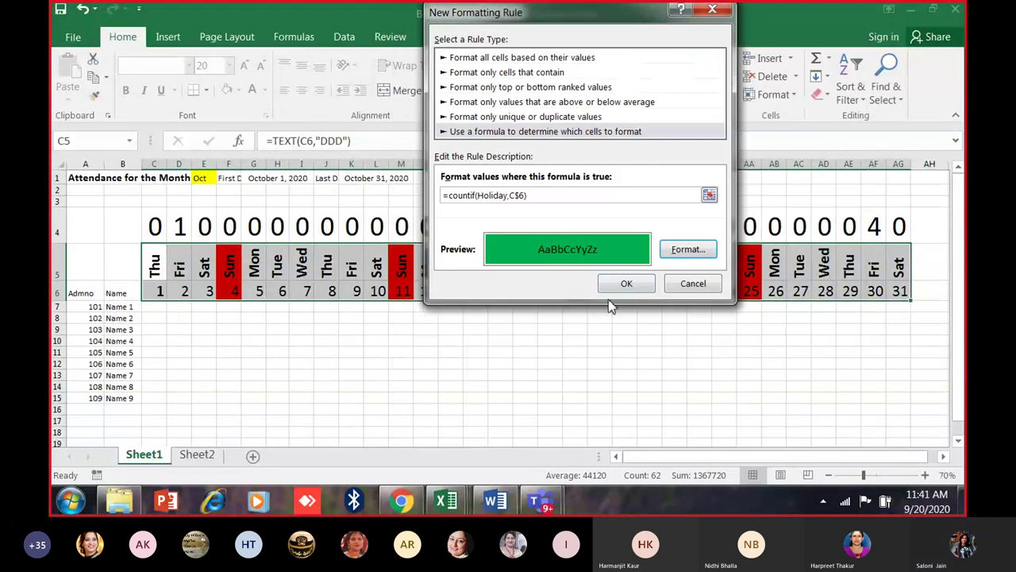
{"action": "left_click", "coordinate": [626, 283]}
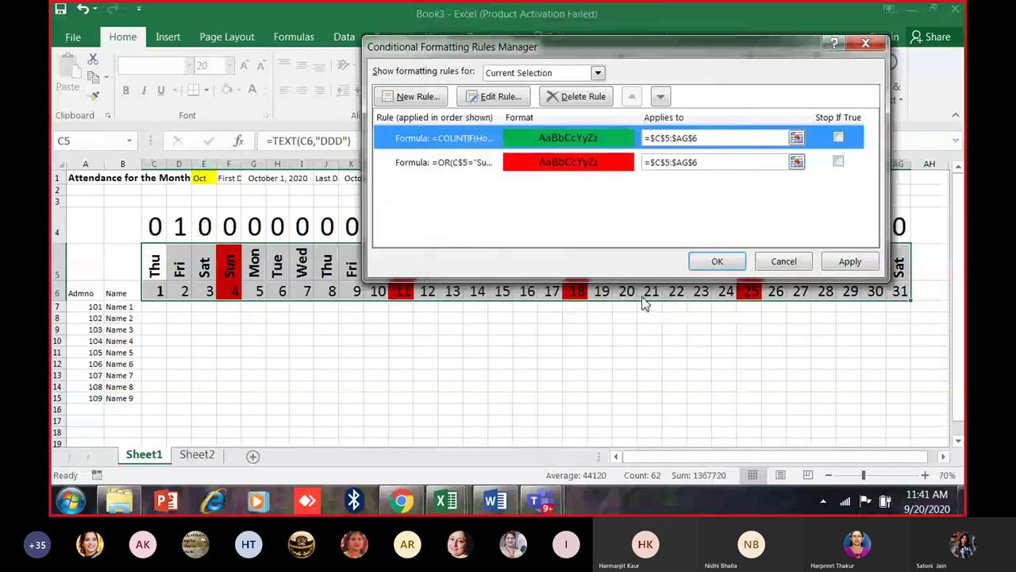
{"action": "left_click", "coordinate": [718, 262]}
{"action": "left_click", "coordinate": [302, 386]}
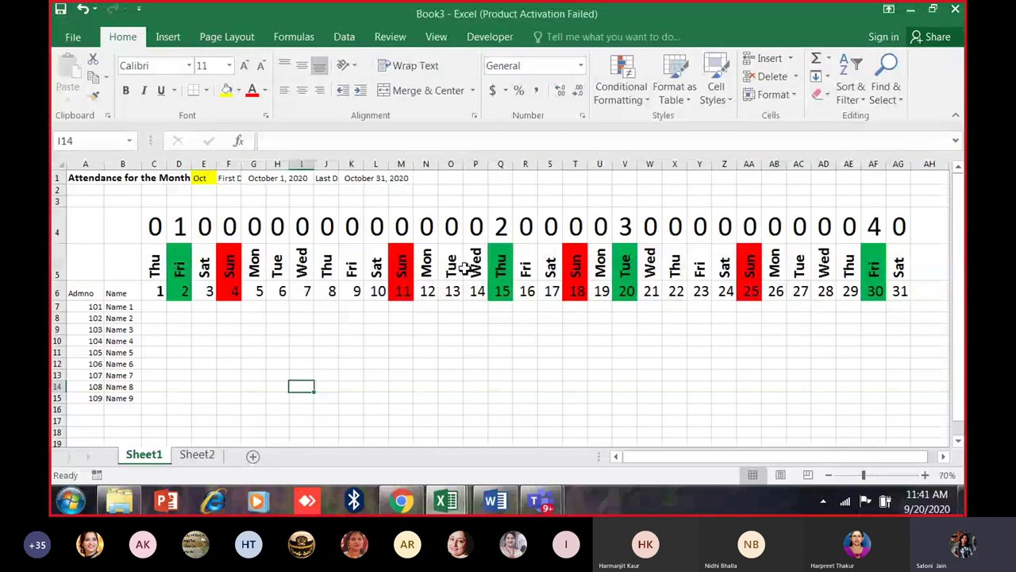
Check the holiday flags in D4, Q4, V4 and AF4 against the green-highlighted dates.
{"action": "left_click", "coordinate": [183, 228]}
{"action": "left_click", "coordinate": [505, 238]}
{"action": "left_click", "coordinate": [624, 232]}
{"action": "left_click", "coordinate": [874, 235]}
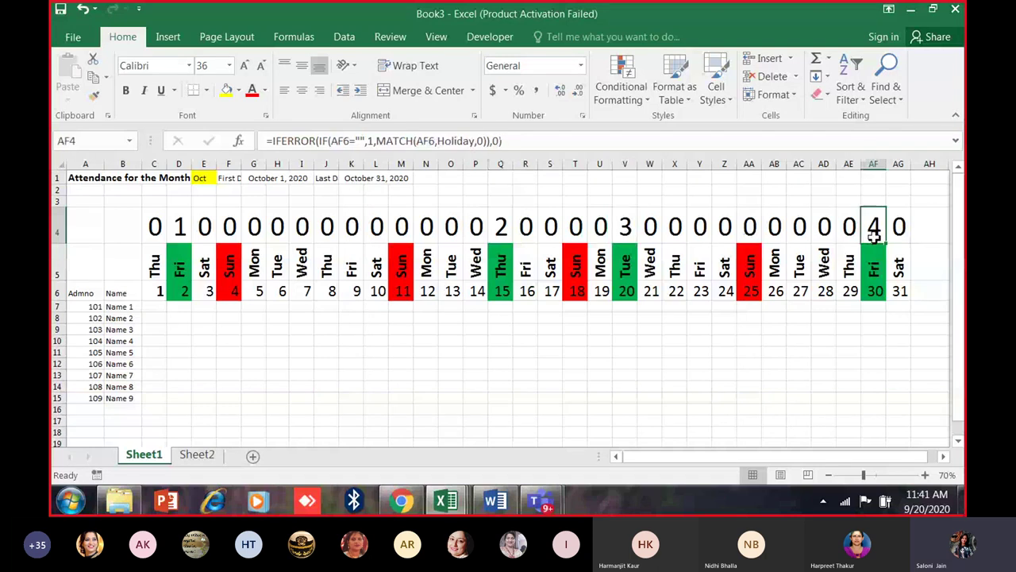
{"action": "left_click", "coordinate": [180, 232]}
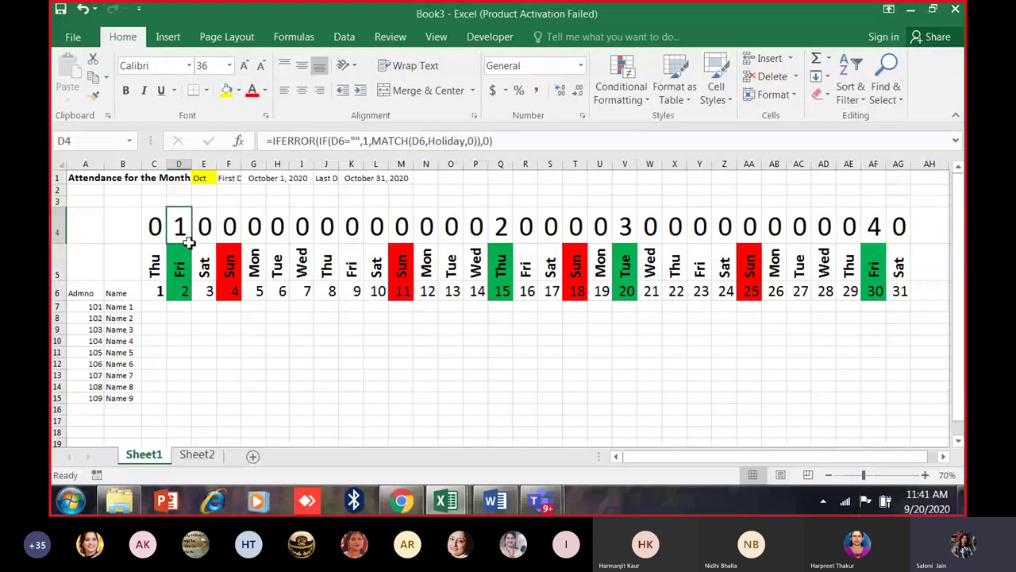
Set the month in E1 to Nov to test the holiday highlighting on another month.
{"action": "left_click", "coordinate": [208, 178]}
{"action": "left_click", "coordinate": [225, 178]}
{"action": "left_click", "coordinate": [201, 237]}
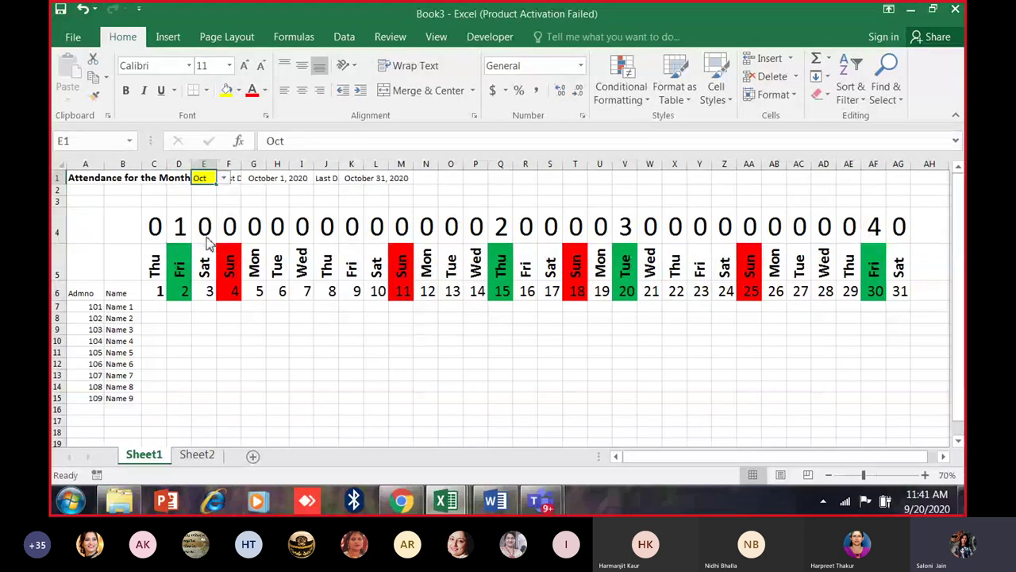
{"action": "left_click", "coordinate": [178, 274]}
{"action": "left_click", "coordinate": [476, 268]}
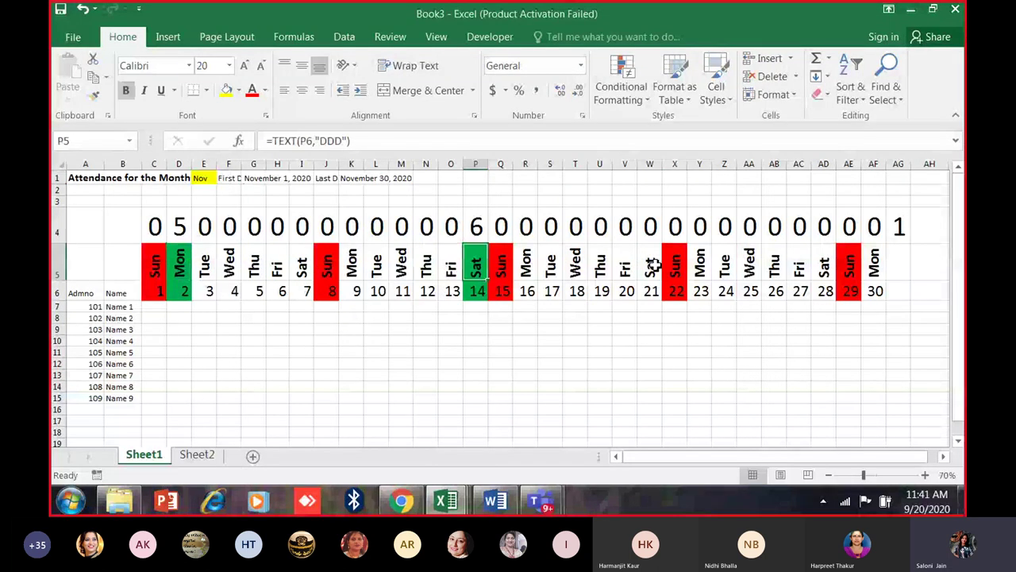
{"action": "left_click", "coordinate": [651, 267]}
Apply all borders to the flag, day and date rows in C4:AG6.
{"action": "scroll", "coordinate": [651, 267], "scroll_direction": "down", "scroll_amount": 2}
{"action": "scroll", "coordinate": [70, 248], "scroll_direction": "down", "scroll_amount": 1}
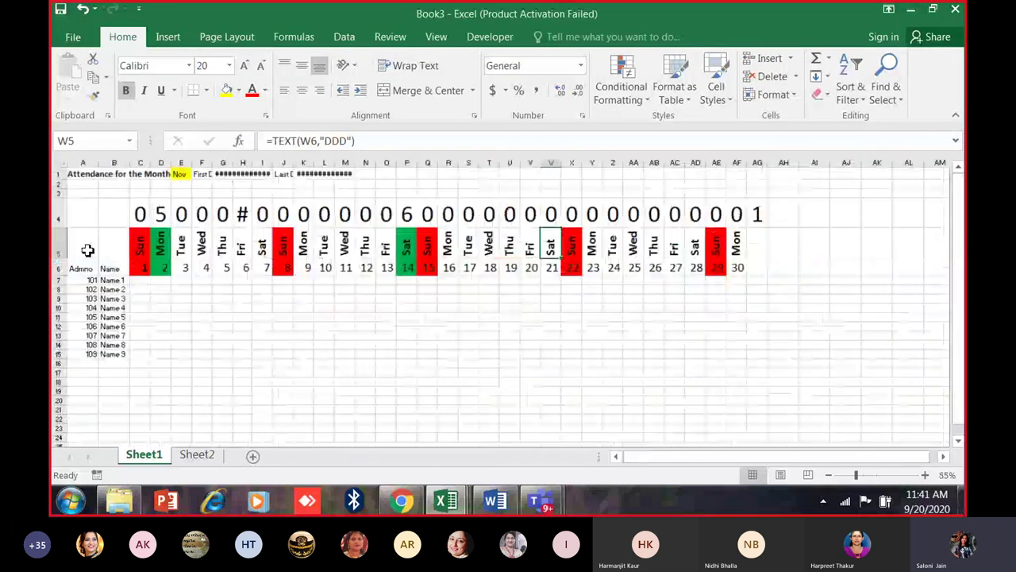
{"action": "left_click_drag", "start_coordinate": [137, 211], "coordinate": [713, 266]}
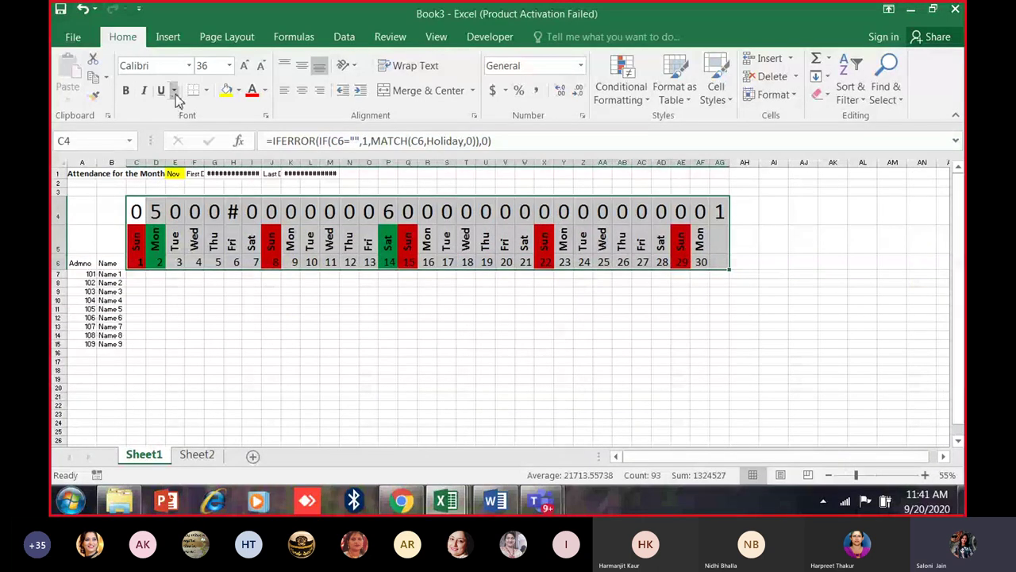
{"action": "left_click", "coordinate": [215, 261]}
{"action": "left_click_drag", "start_coordinate": [145, 213], "coordinate": [681, 212]}
{"action": "scroll", "coordinate": [119, 225], "scroll_direction": "up", "scroll_amount": 2}
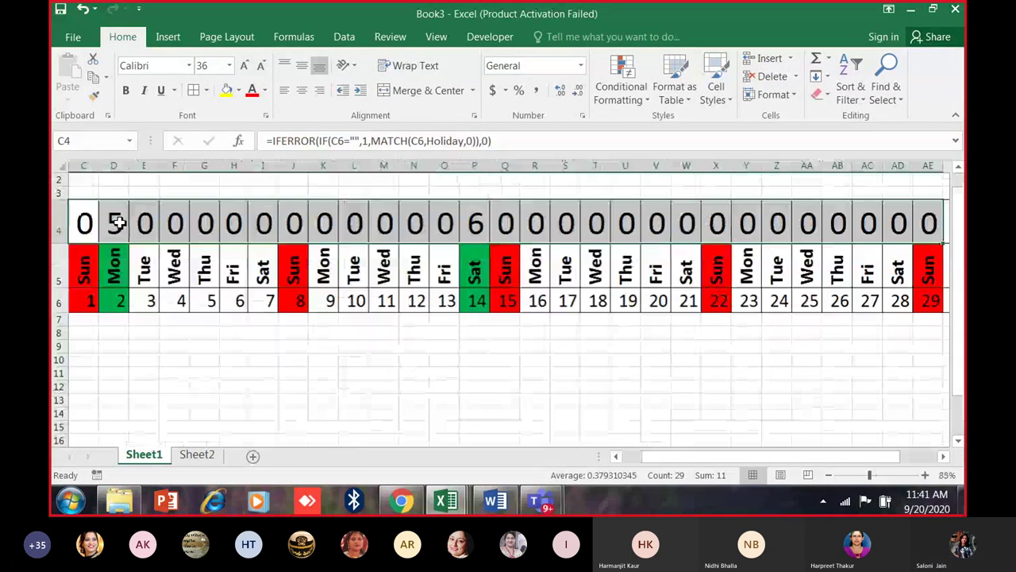
{"action": "scroll", "coordinate": [737, 459], "scroll_direction": "left", "scroll_amount": 1}
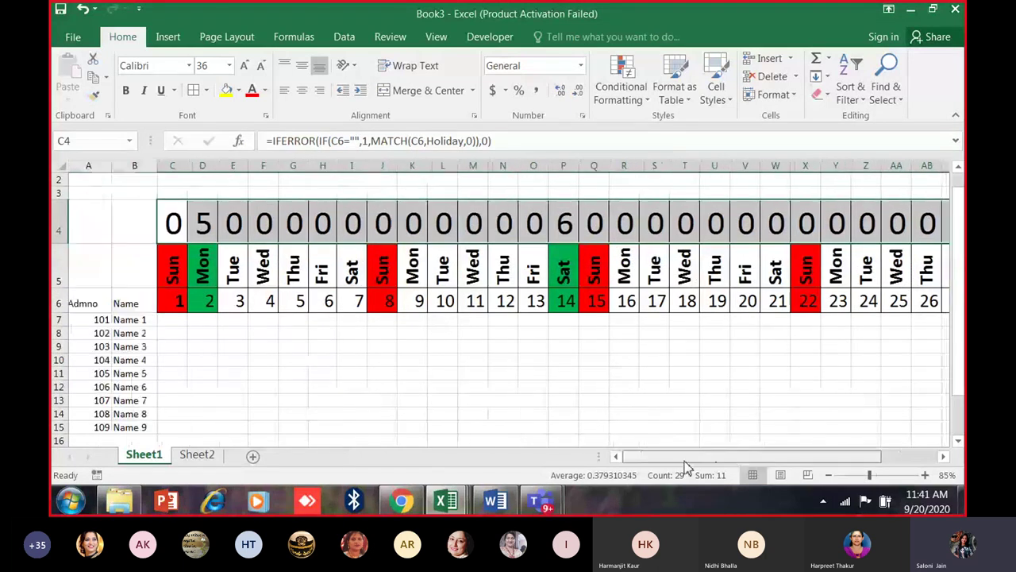
{"action": "scroll", "coordinate": [257, 293], "scroll_direction": "down", "scroll_amount": 1}
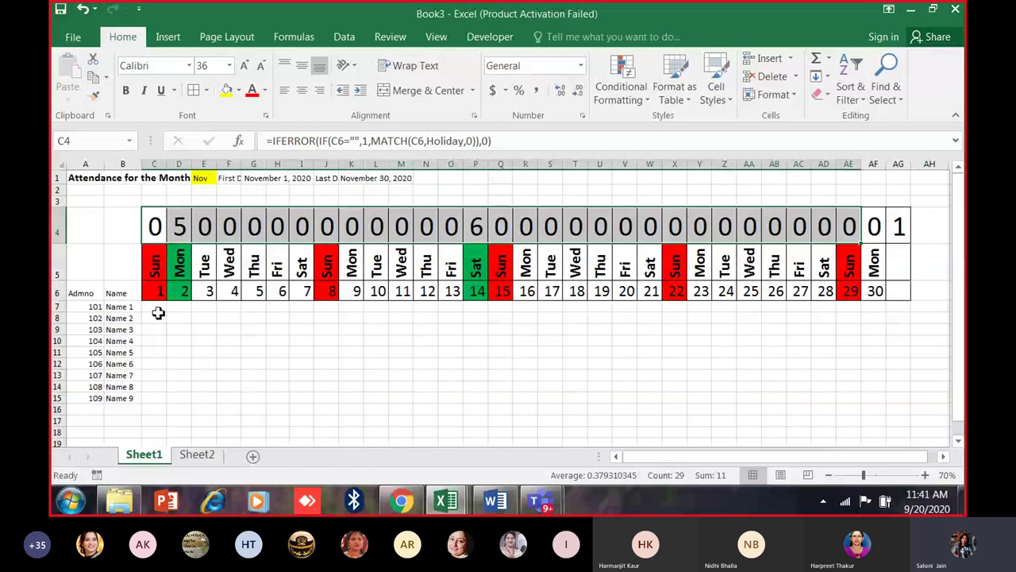
Apply all borders to the student attendance grid A7:AG15.
{"action": "left_click_drag", "start_coordinate": [155, 309], "coordinate": [179, 328]}
{"action": "left_click_drag", "start_coordinate": [82, 307], "coordinate": [891, 401]}
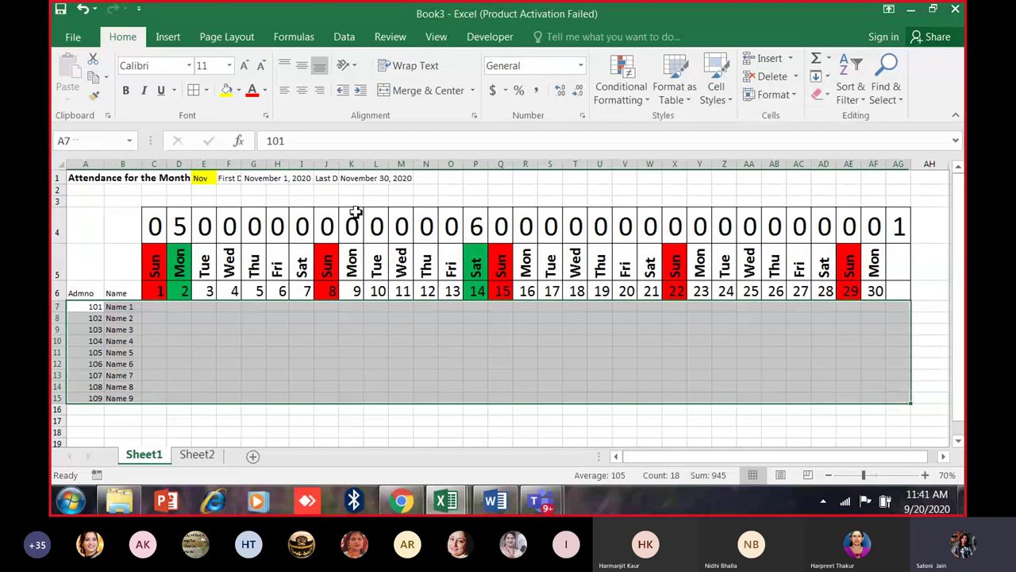
{"action": "left_click", "coordinate": [193, 90]}
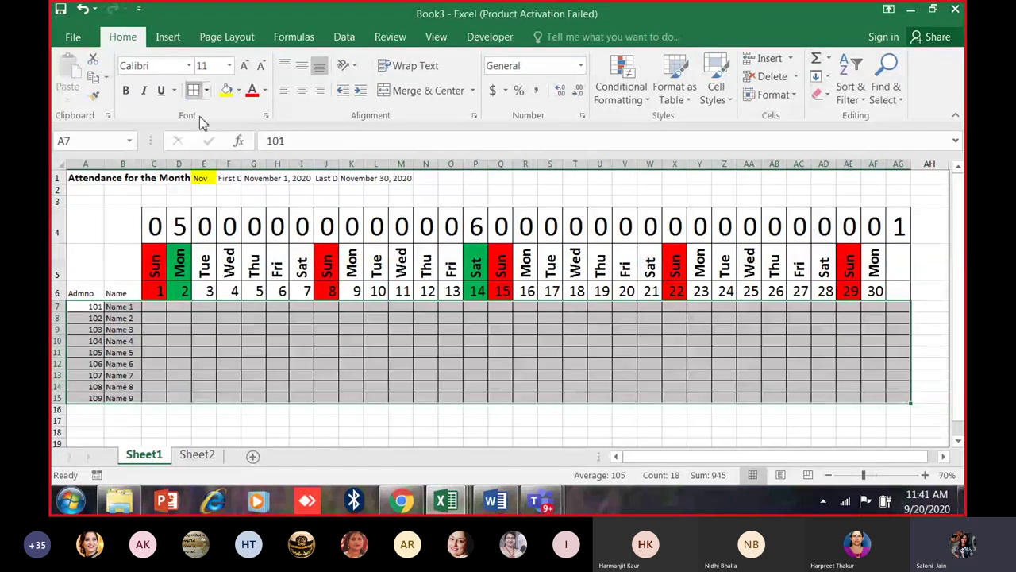
{"action": "left_click", "coordinate": [302, 351]}
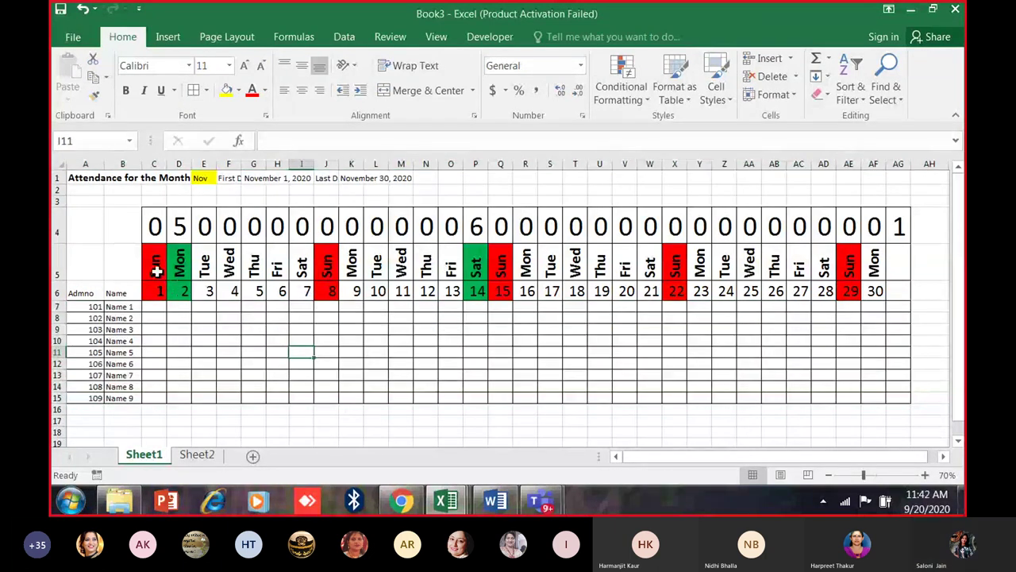
Try typing the attendance marks p, a and A in C7 and C8, and clear both cells.
{"action": "left_click", "coordinate": [152, 307]}
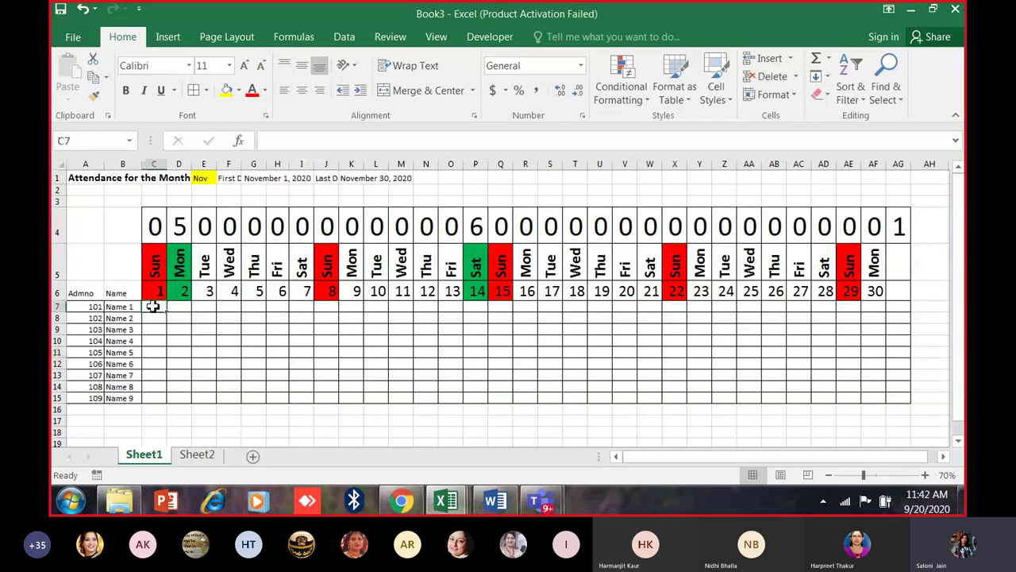
{"action": "type", "text": "p"}
{"action": "key", "text": "BackSpace"}
{"action": "key", "text": "Return"}
{"action": "left_click", "coordinate": [161, 310]}
{"action": "left_click", "coordinate": [159, 316]}
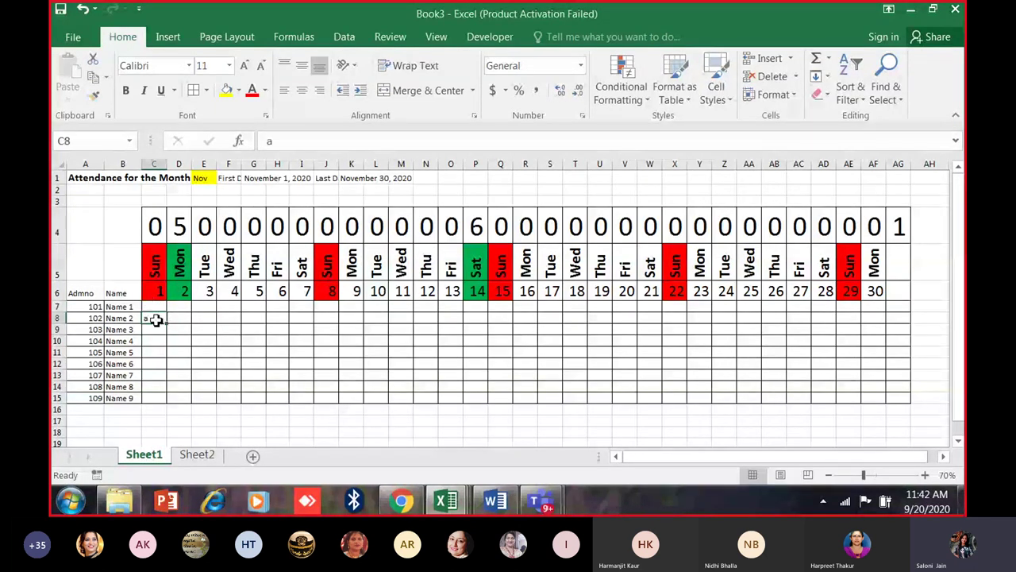
{"action": "type", "text": "A"}
{"action": "left_click", "coordinate": [161, 310]}
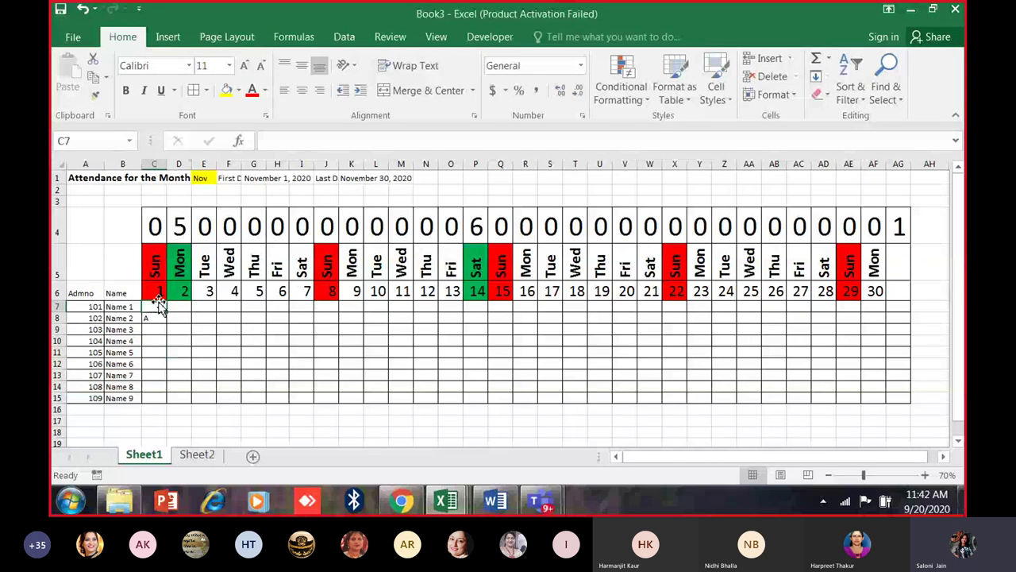
{"action": "type", "text": "p"}
{"action": "key", "text": "Return"}
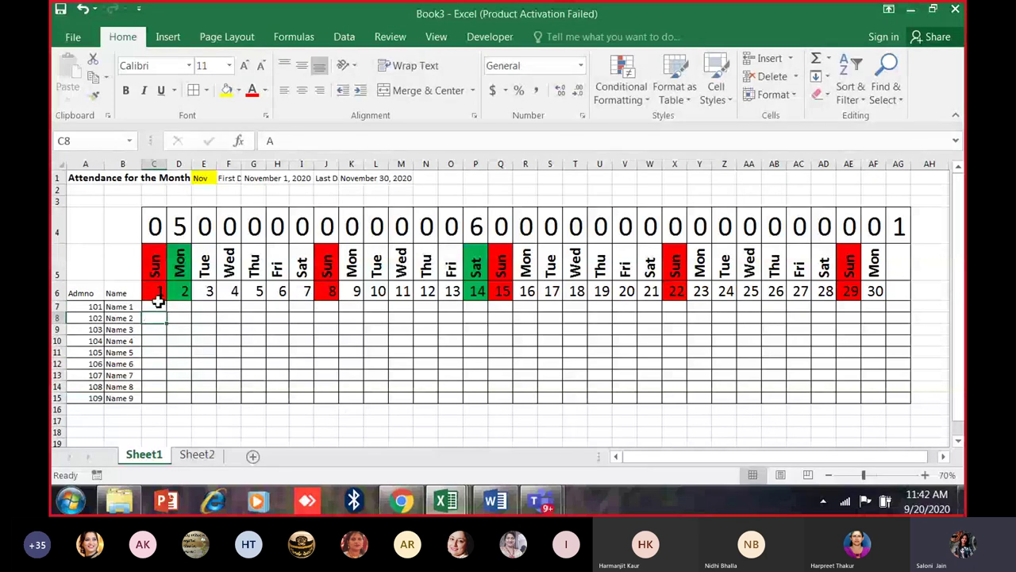
{"action": "type", "text": "a"}
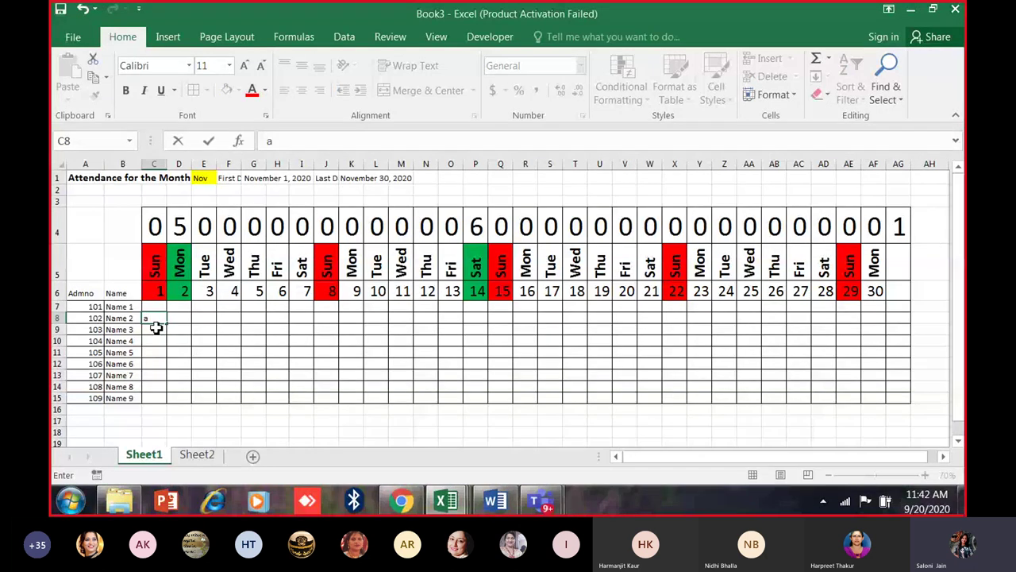
{"action": "left_click", "coordinate": [158, 320]}
{"action": "key", "text": "Delete"}
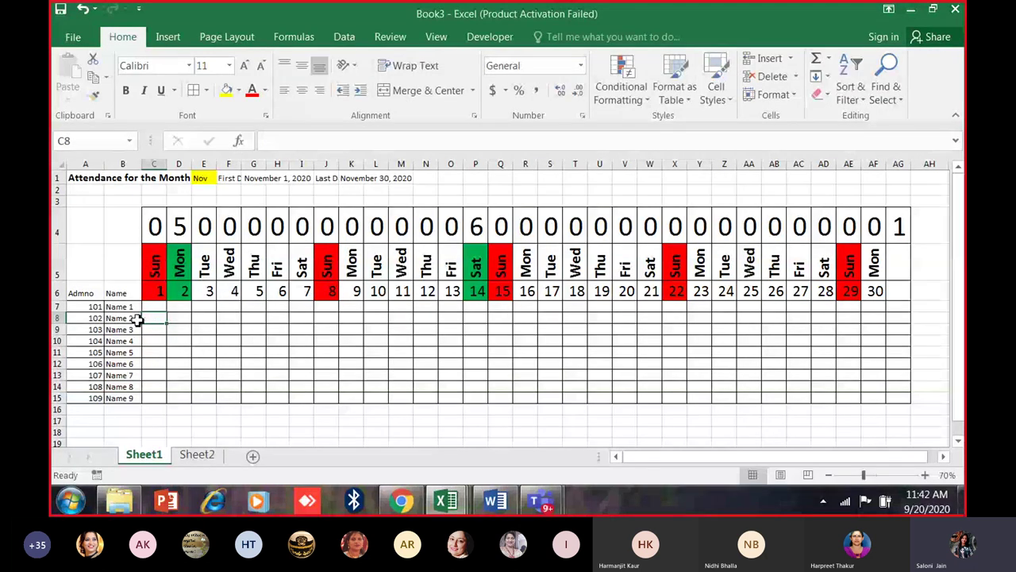
{"action": "left_click", "coordinate": [148, 308]}
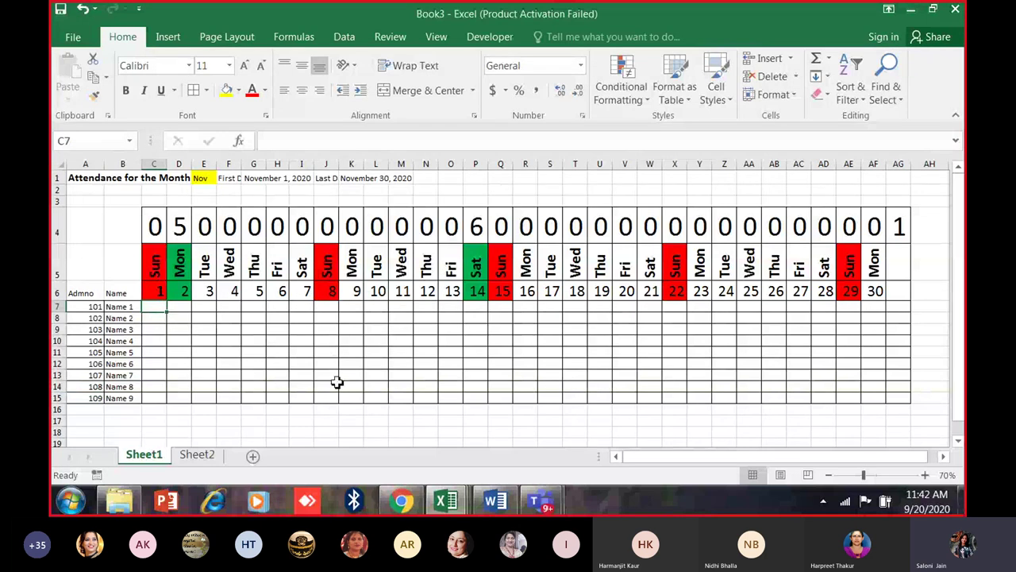
Start a new conditional formatting rule for the attendance grid C7:AG15 that uses a formula to determine which cells to format.
{"action": "left_click_drag", "start_coordinate": [501, 308], "coordinate": [510, 401]}
{"action": "left_click_drag", "start_coordinate": [683, 307], "coordinate": [691, 399]}
{"action": "left_click_drag", "start_coordinate": [158, 311], "coordinate": [901, 400]}
{"action": "left_click", "coordinate": [627, 87]}
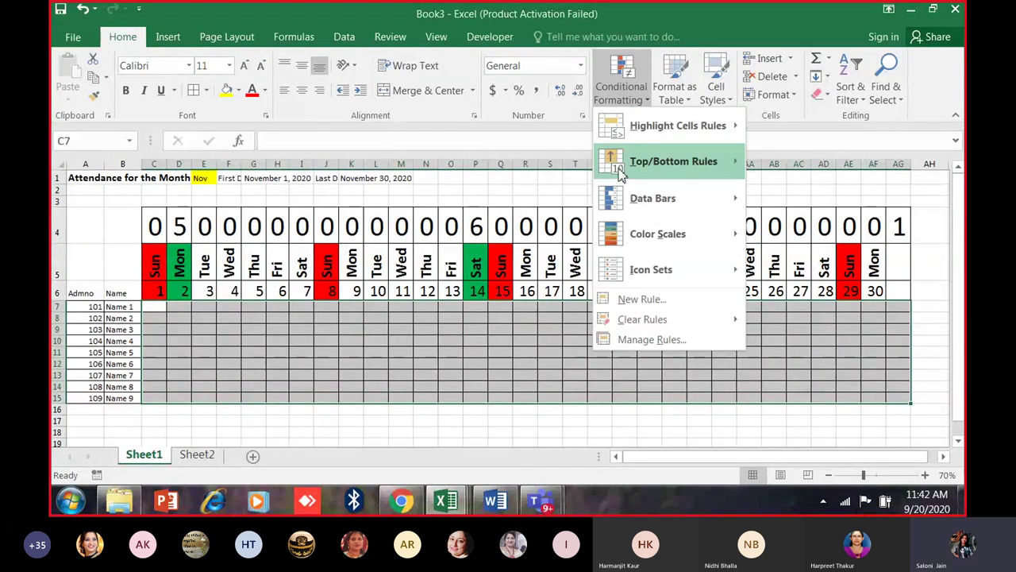
{"action": "left_click", "coordinate": [647, 340]}
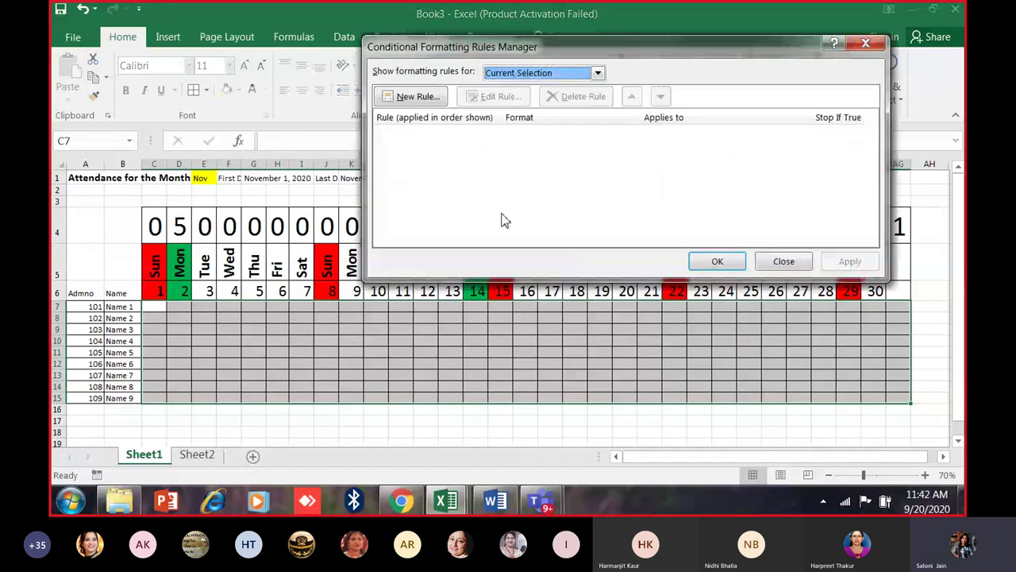
{"action": "left_click", "coordinate": [428, 97]}
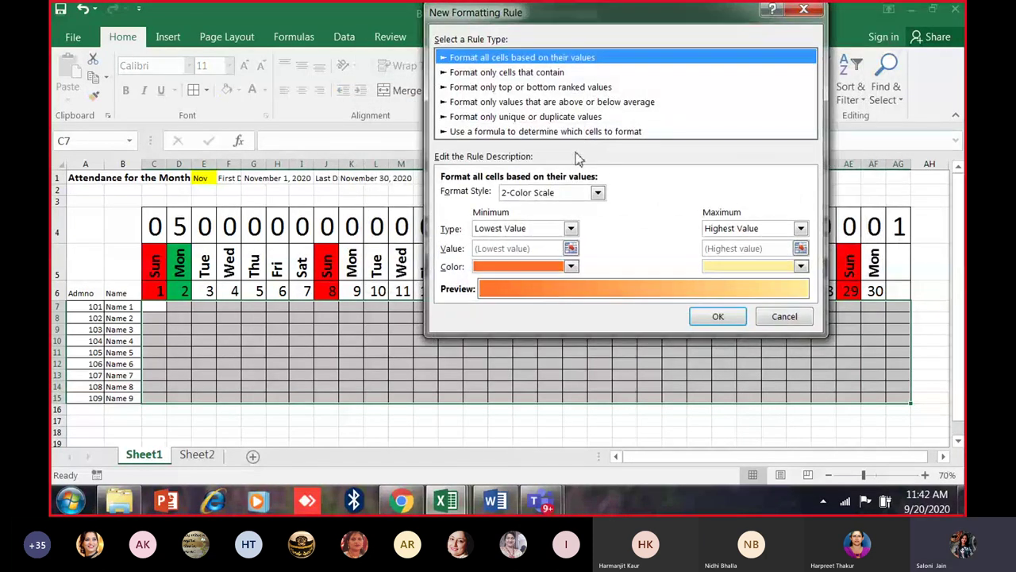
{"action": "left_click", "coordinate": [559, 131]}
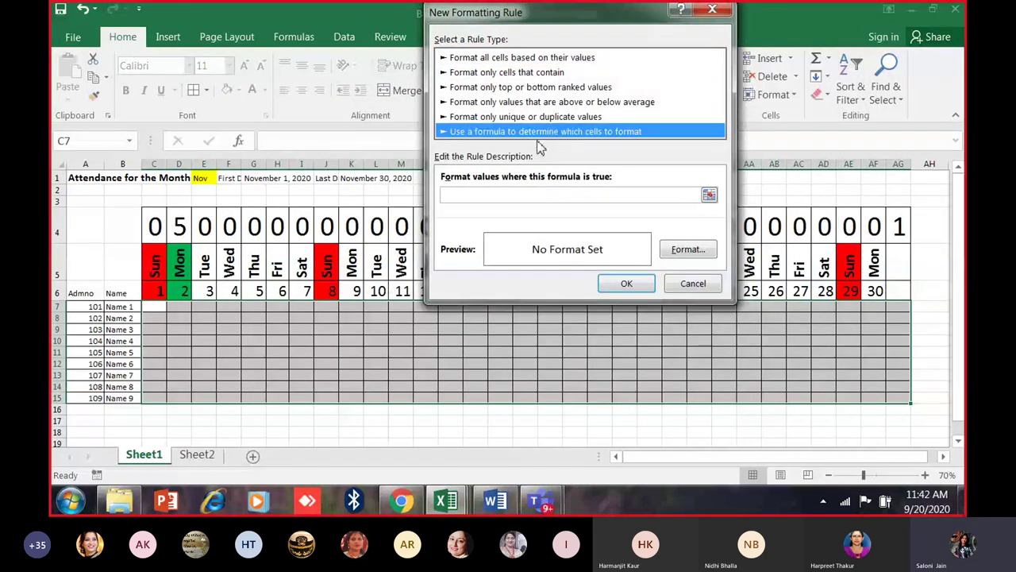
Enter =OR(C$5="Sun") as the rule's formula so that it matches the Sunday columns.
{"action": "left_click", "coordinate": [515, 195]}
{"action": "type", "text": "="}
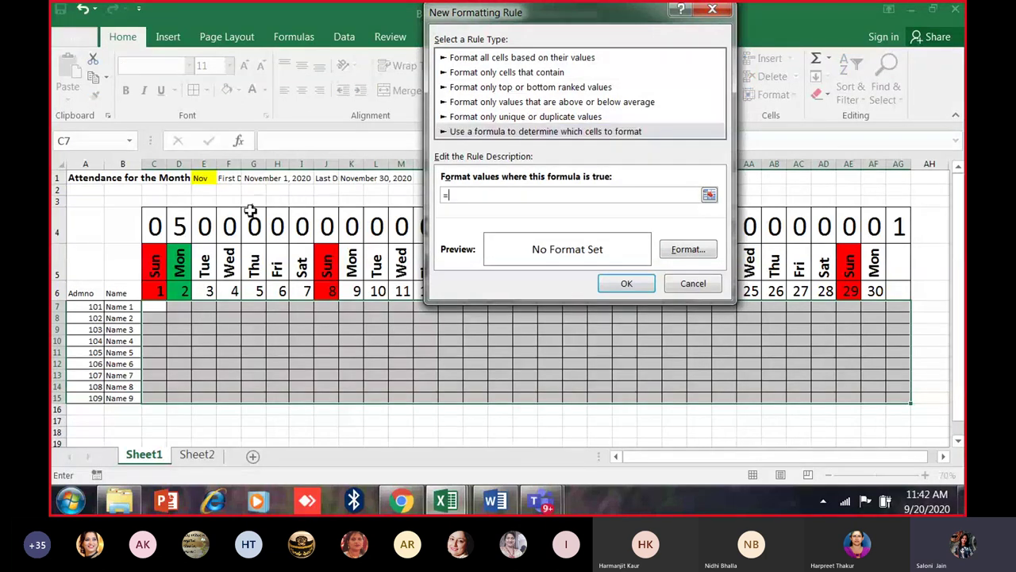
{"action": "type", "text": "OR("}
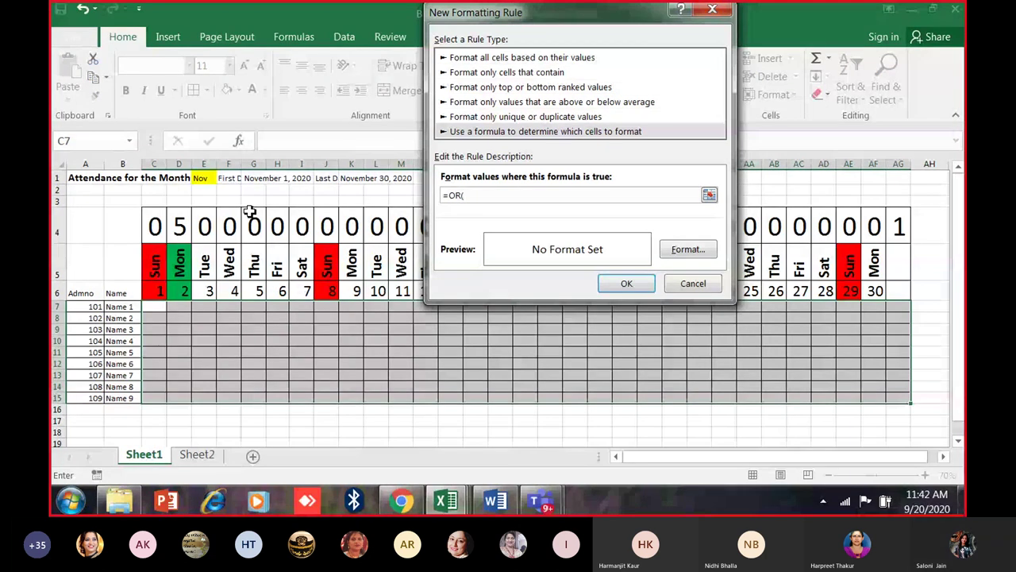
{"action": "type", "text": "C$5=\"sun"}
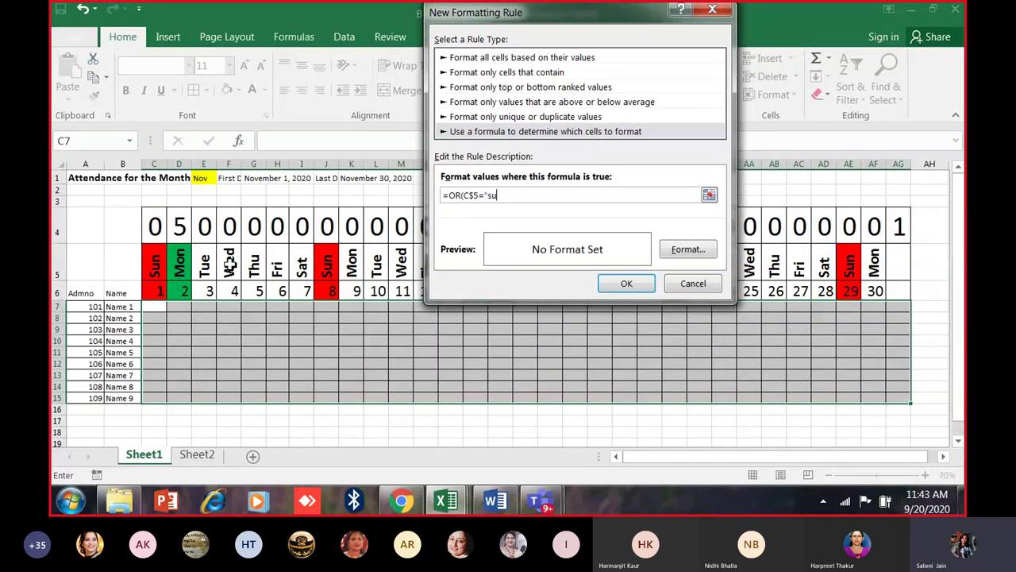
{"action": "key", "text": "BackSpace"}
{"action": "key", "text": "BackSpace"}
{"action": "type", "text": "UN"}
{"action": "key", "text": "BackSpace"}
{"action": "key", "text": "BackSpace"}
{"action": "key", "text": "BackSpace"}
{"action": "type", "text": "Sun\")"}
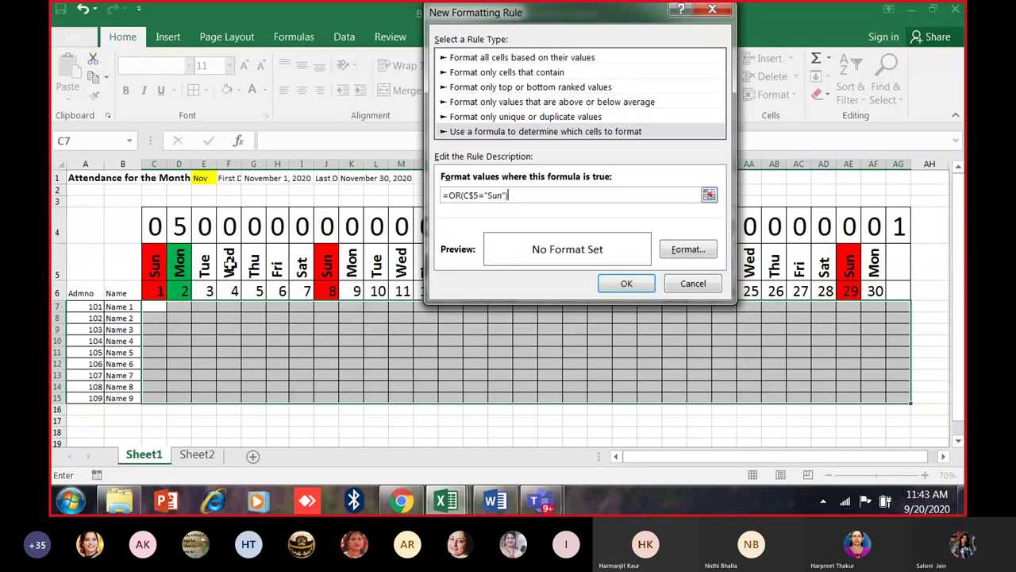
Give the Sunday rule a red fill and apply it to the attendance grid.
{"action": "left_click", "coordinate": [689, 249]}
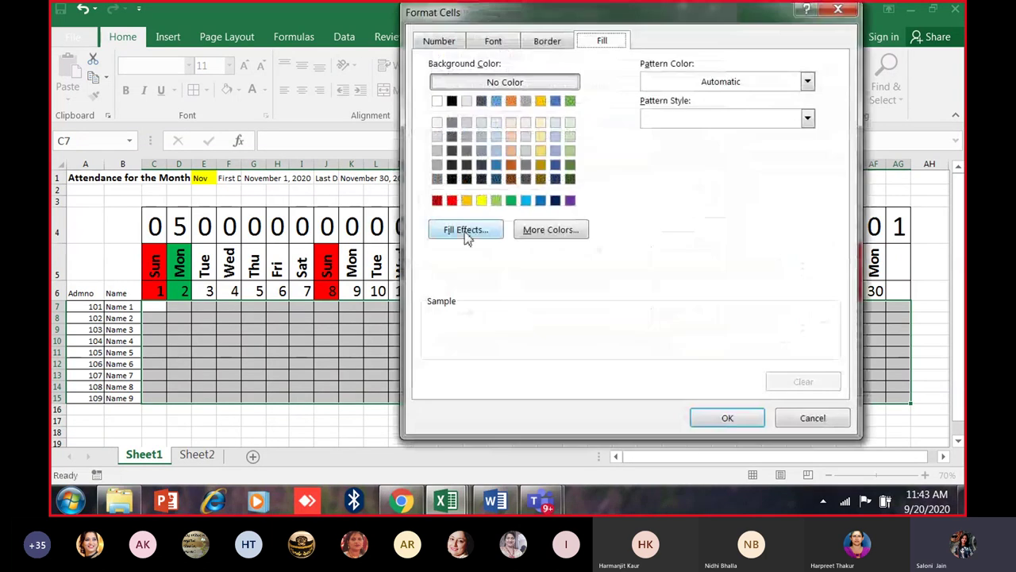
{"action": "left_click", "coordinate": [452, 200]}
{"action": "left_click", "coordinate": [727, 418]}
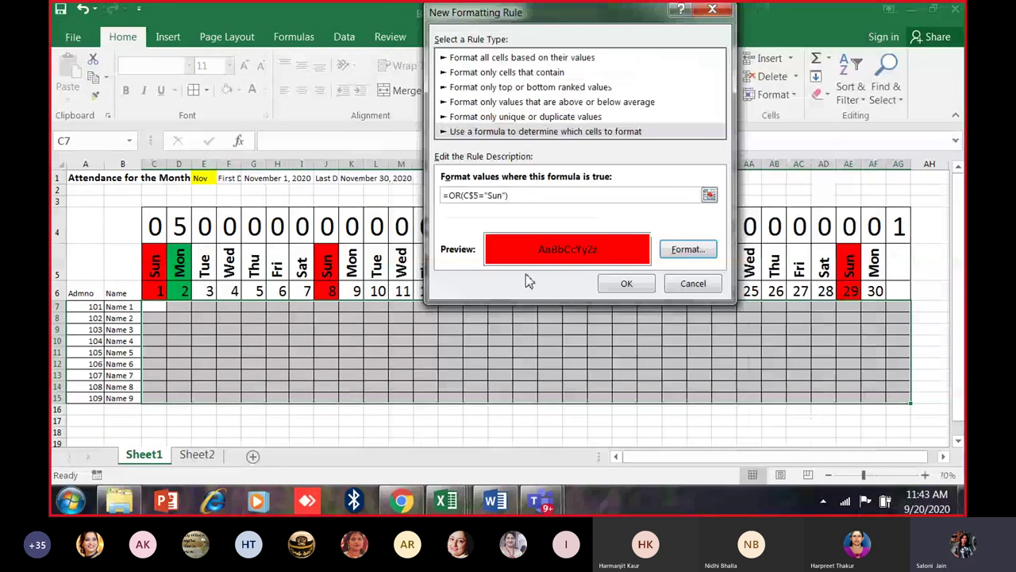
{"action": "left_click", "coordinate": [627, 283]}
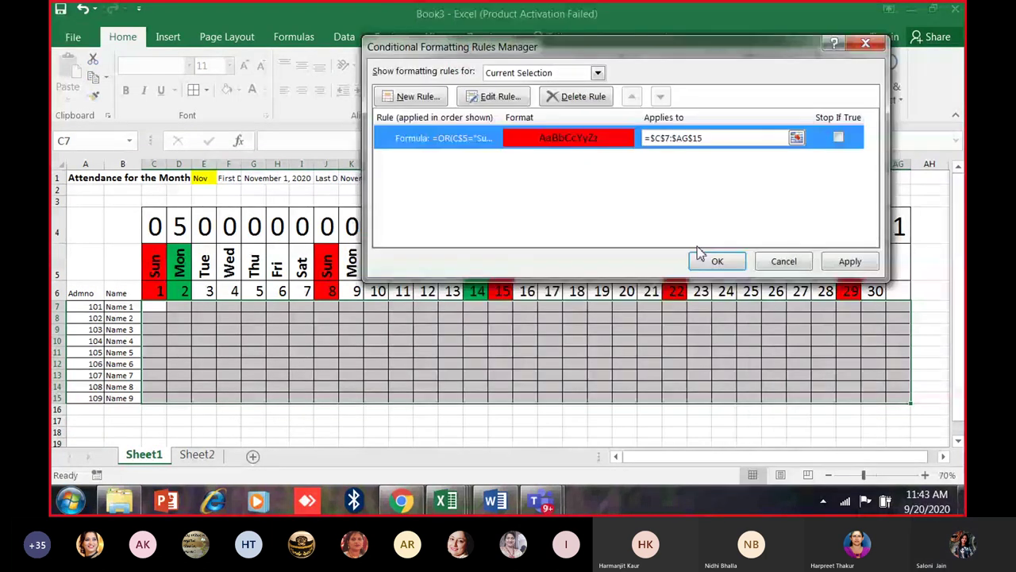
{"action": "left_click", "coordinate": [726, 261]}
{"action": "left_click", "coordinate": [326, 375]}
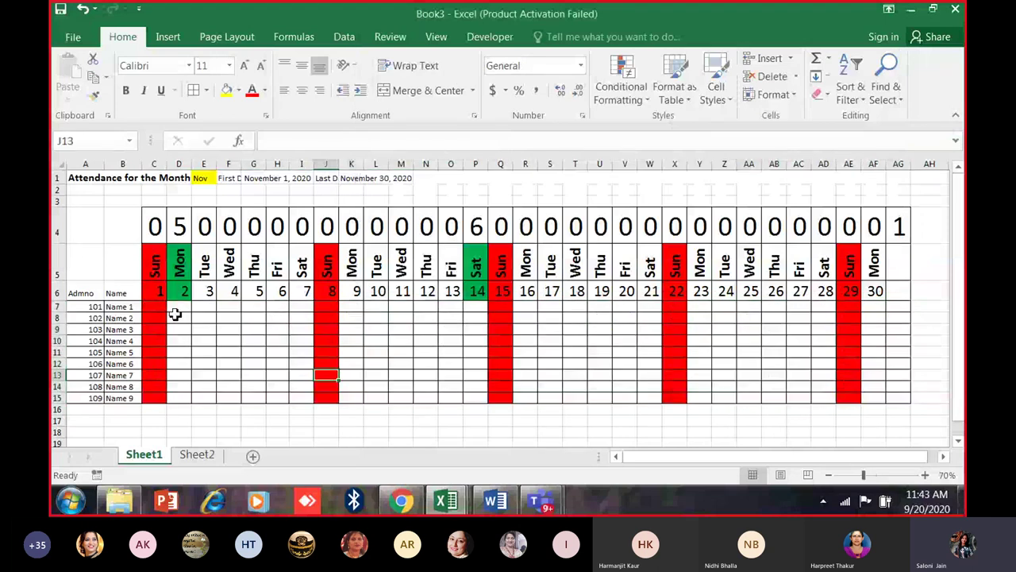
Set the month in E1 to Oct to test the Sunday highlighting in the attendance grid.
{"action": "left_click", "coordinate": [204, 178]}
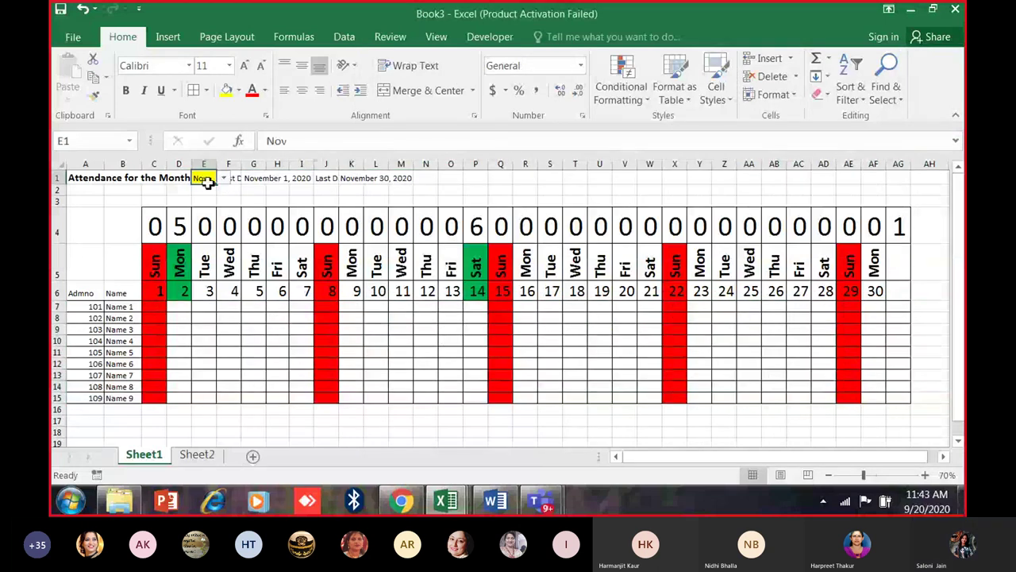
{"action": "left_click", "coordinate": [224, 178]}
{"action": "left_click", "coordinate": [208, 296]}
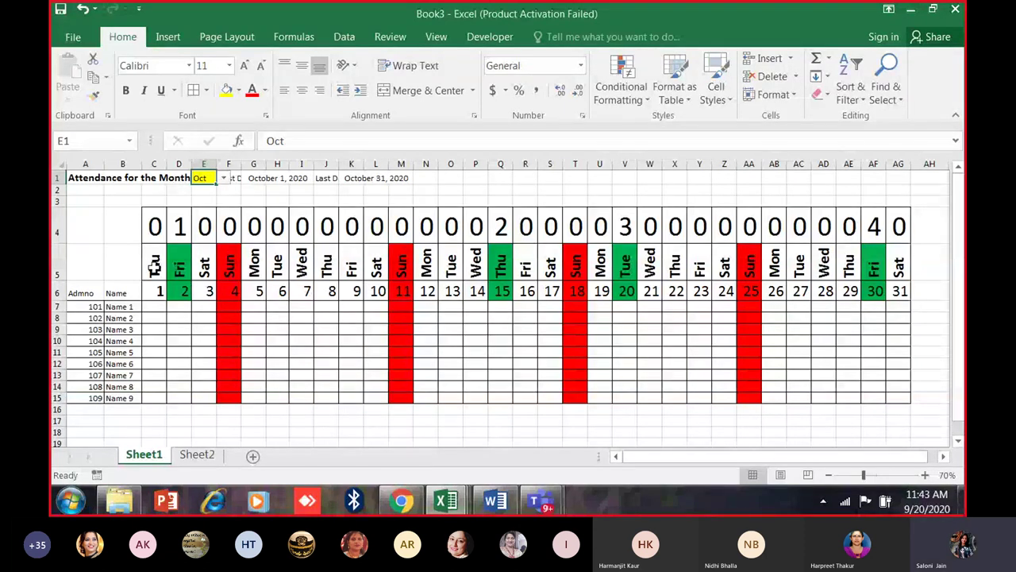
Start a second formula-based conditional formatting rule for the attendance grid C7:AG15.
{"action": "left_click", "coordinate": [153, 307]}
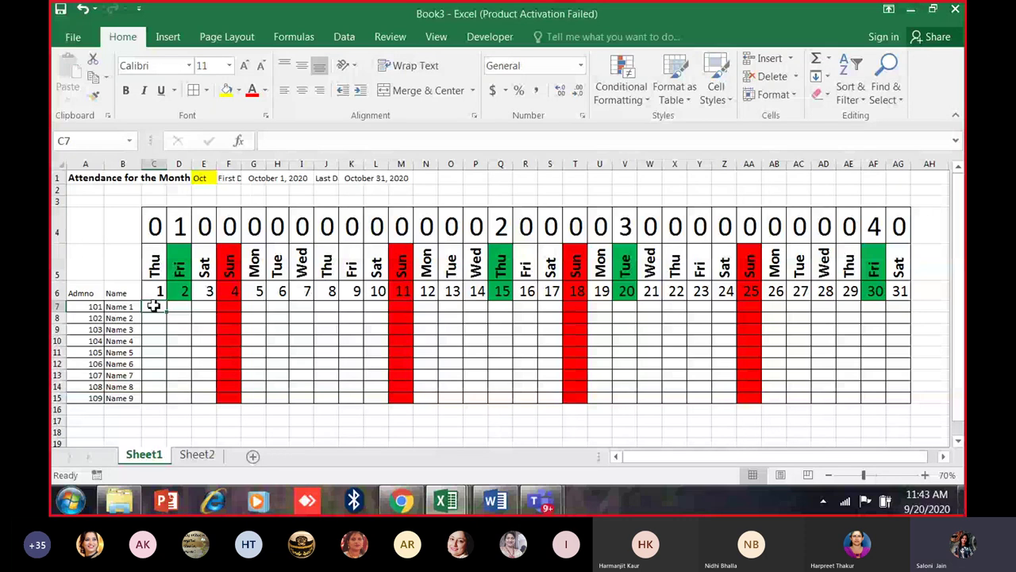
{"action": "left_click_drag", "start_coordinate": [153, 306], "coordinate": [886, 400]}
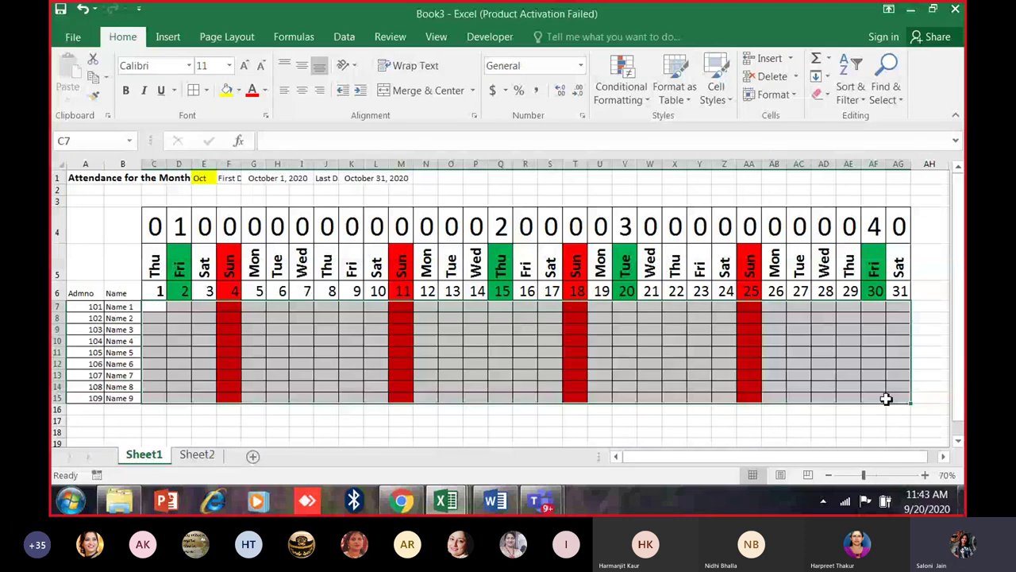
{"action": "left_click", "coordinate": [625, 95]}
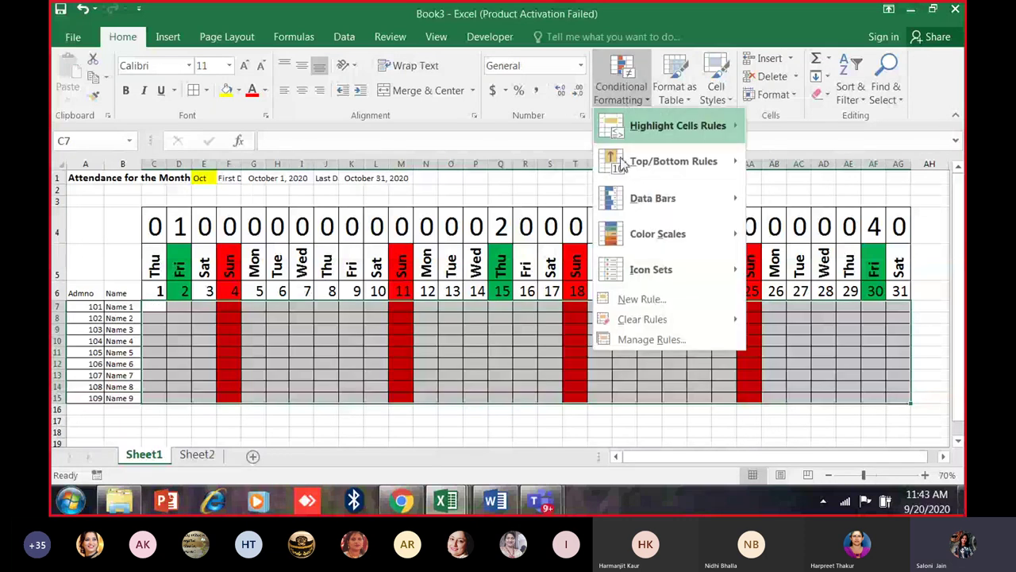
{"action": "left_click", "coordinate": [645, 300]}
{"action": "left_click", "coordinate": [527, 131]}
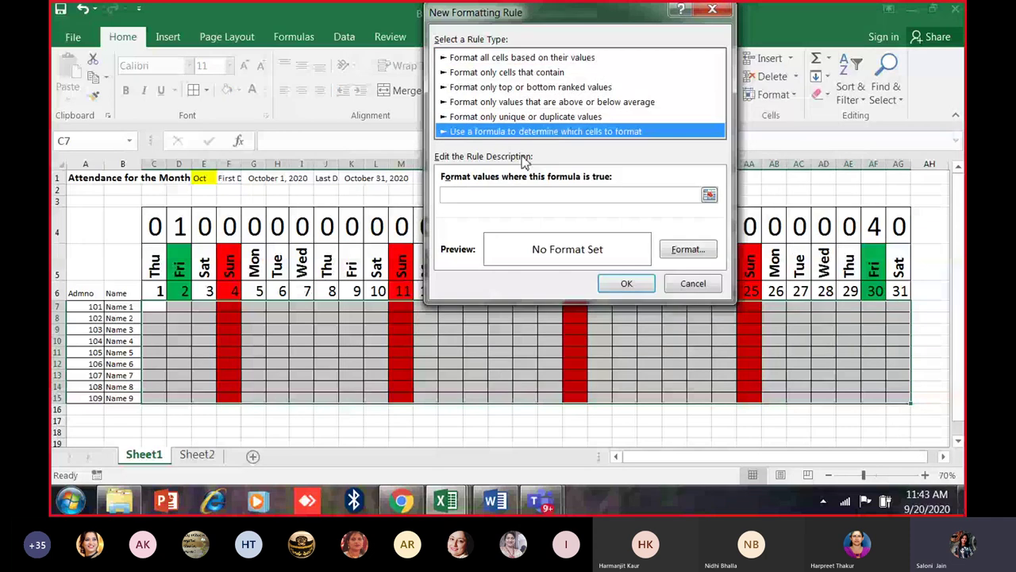
Enter =countif(Holiday,c$6) as the rule's formula so that it matches the dates in the Holiday list.
{"action": "left_click", "coordinate": [547, 196]}
{"action": "type", "text": "="}
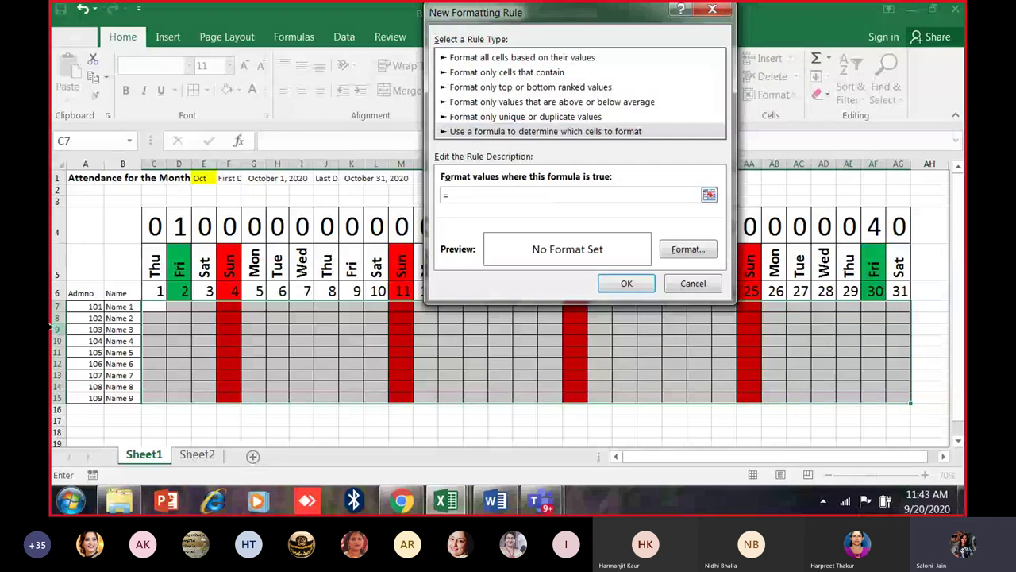
{"action": "type", "text": "countif"}
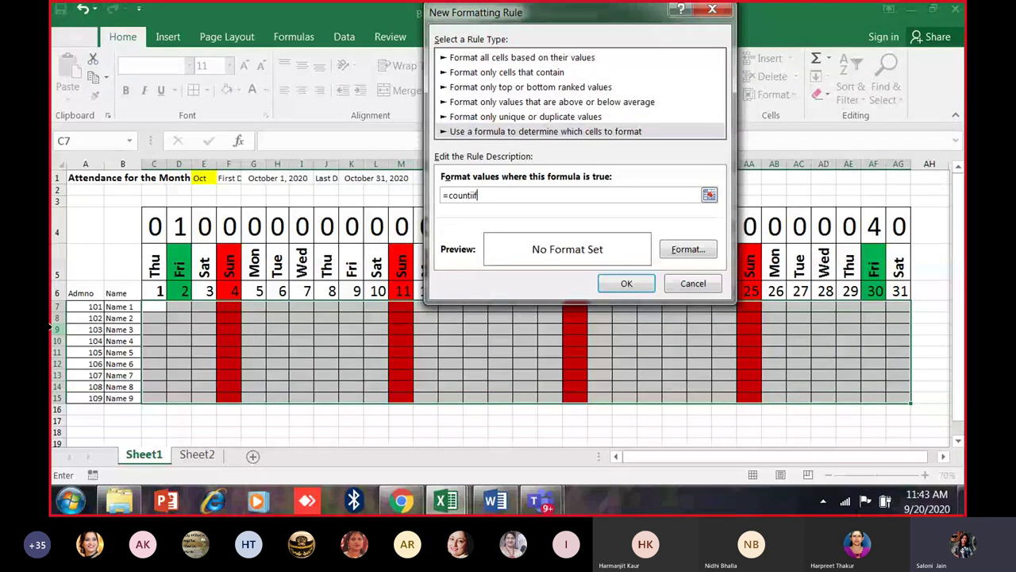
{"action": "key", "text": "BackSpace"}
{"action": "key", "text": "BackSpace"}
{"action": "key", "text": "BackSpace"}
{"action": "key", "text": "BackSpace"}
{"action": "key", "text": "BackSpace"}
{"action": "key", "text": "BackSpace"}
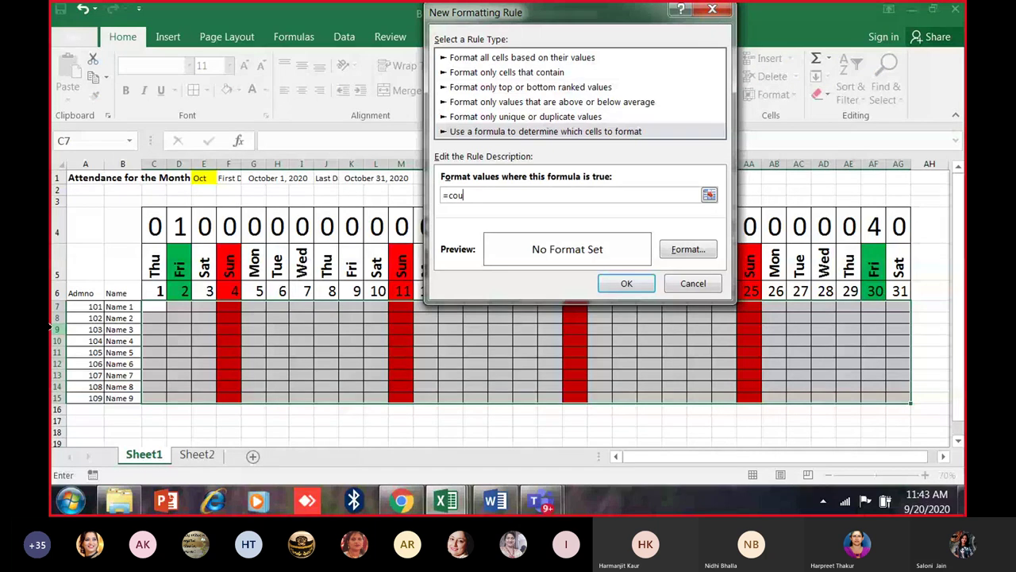
{"action": "type", "text": "ountif("}
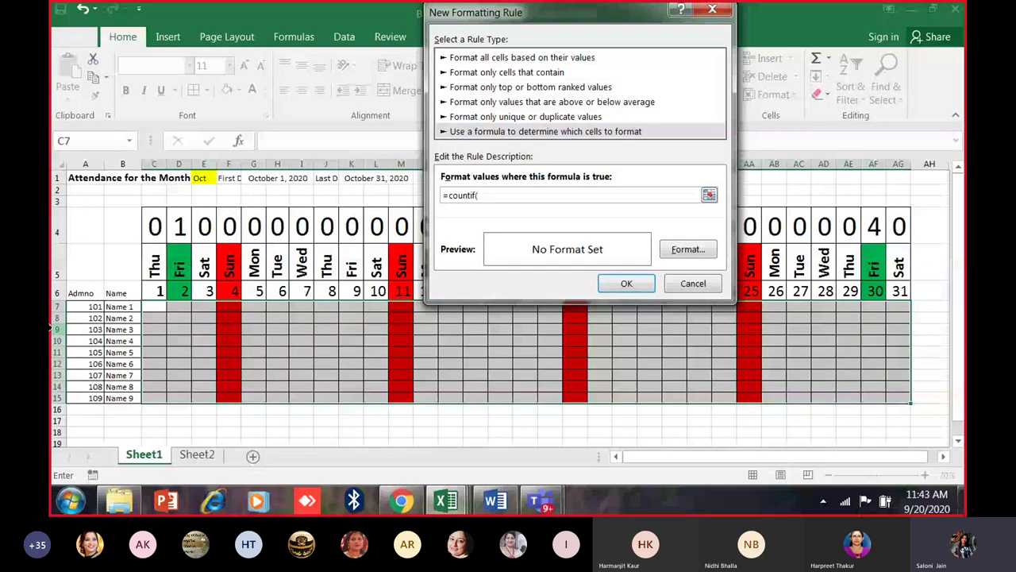
{"action": "type", "text": "Holiday,c"}
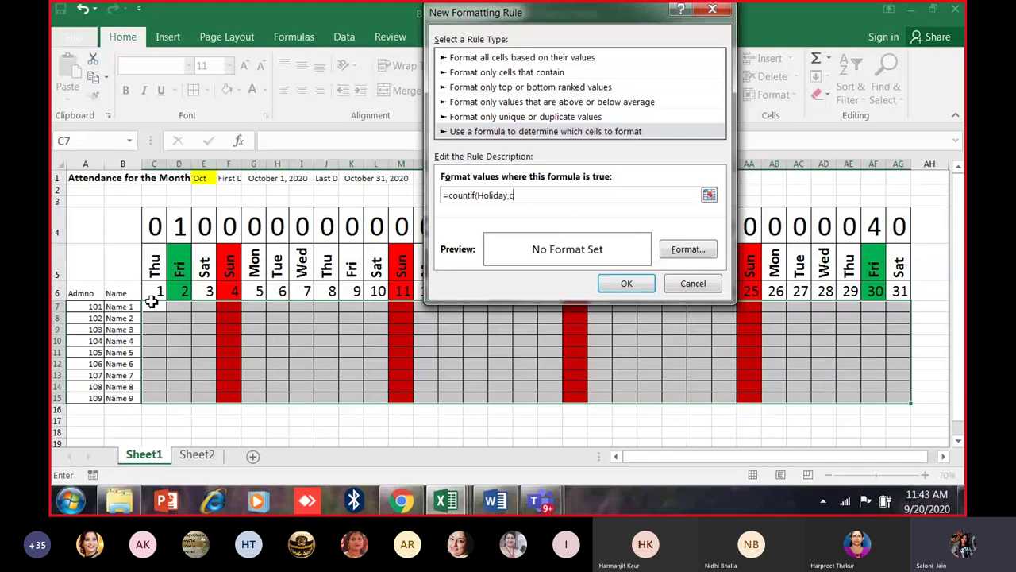
{"action": "type", "text": "$6)"}
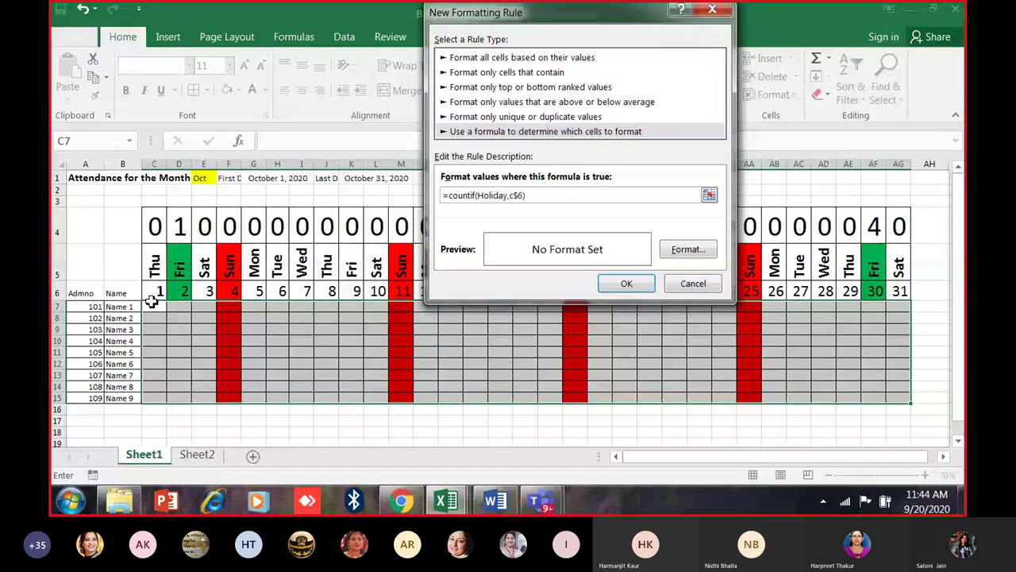
Give the holiday rule a green fill and apply it to the attendance grid.
{"action": "left_click", "coordinate": [685, 251]}
{"action": "left_click", "coordinate": [511, 201]}
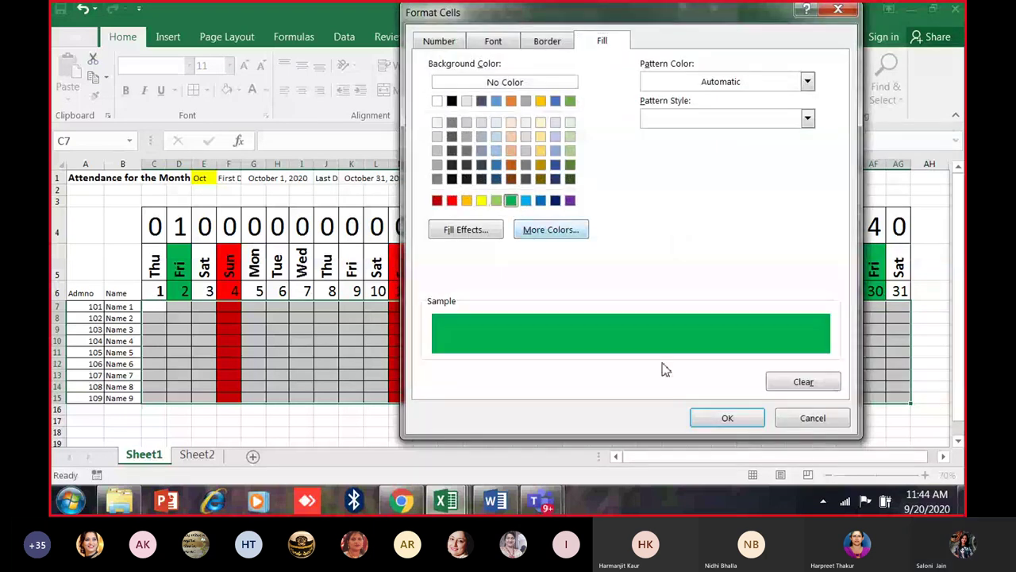
{"action": "left_click", "coordinate": [724, 417]}
{"action": "left_click", "coordinate": [627, 283]}
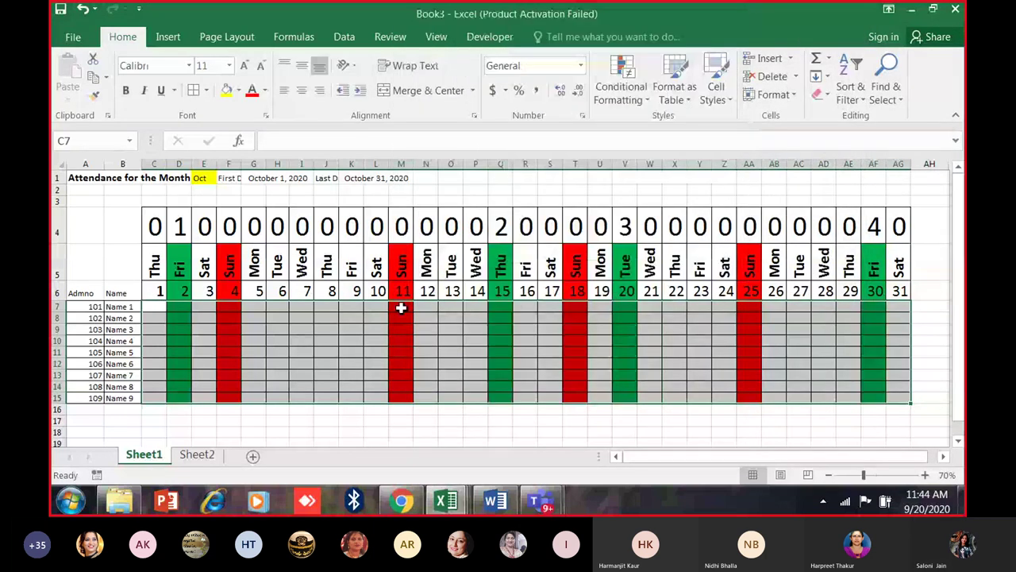
{"action": "left_click", "coordinate": [278, 341]}
{"action": "scroll", "coordinate": [256, 256], "scroll_direction": "down", "scroll_amount": 1}
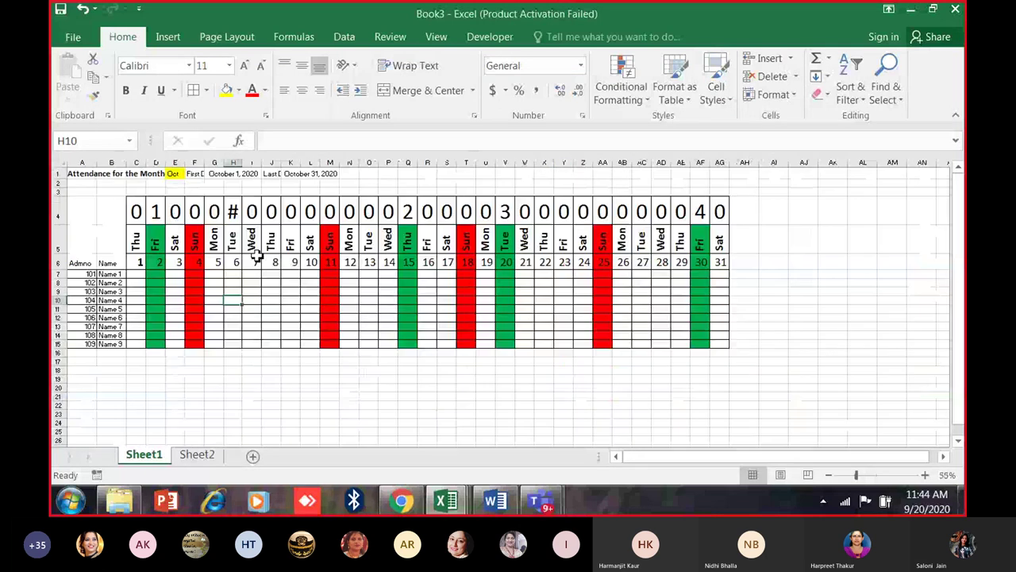
Switch the month in E1 to May and back to Oct to check the grid's Sunday and holiday highlighting.
{"action": "scroll", "coordinate": [255, 256], "scroll_direction": "up", "scroll_amount": 2}
{"action": "scroll", "coordinate": [679, 459], "scroll_direction": "left", "scroll_amount": 3}
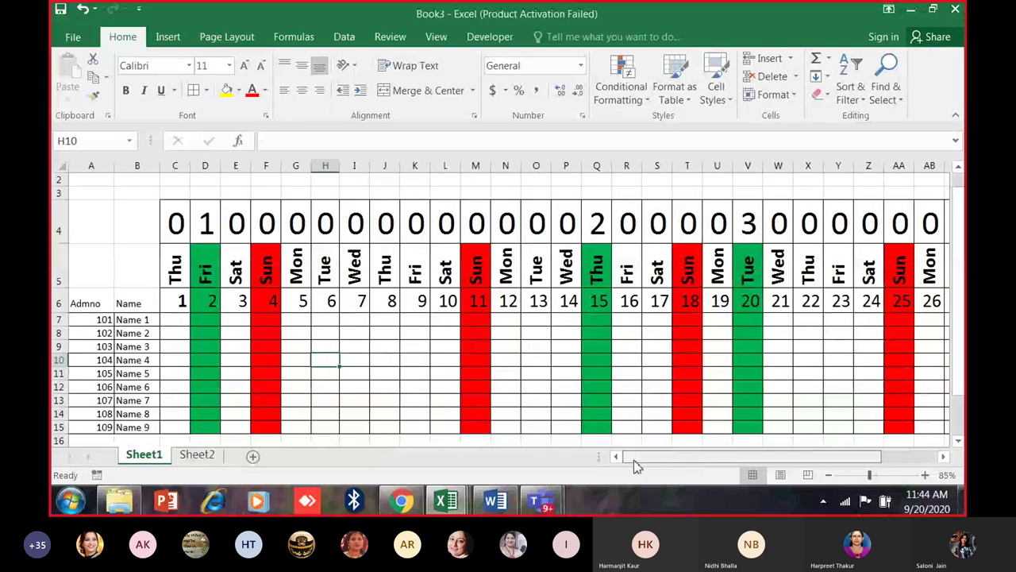
{"action": "scroll", "coordinate": [222, 186], "scroll_direction": "up", "scroll_amount": 1}
{"action": "left_click", "coordinate": [230, 183]}
{"action": "left_click", "coordinate": [258, 182]}
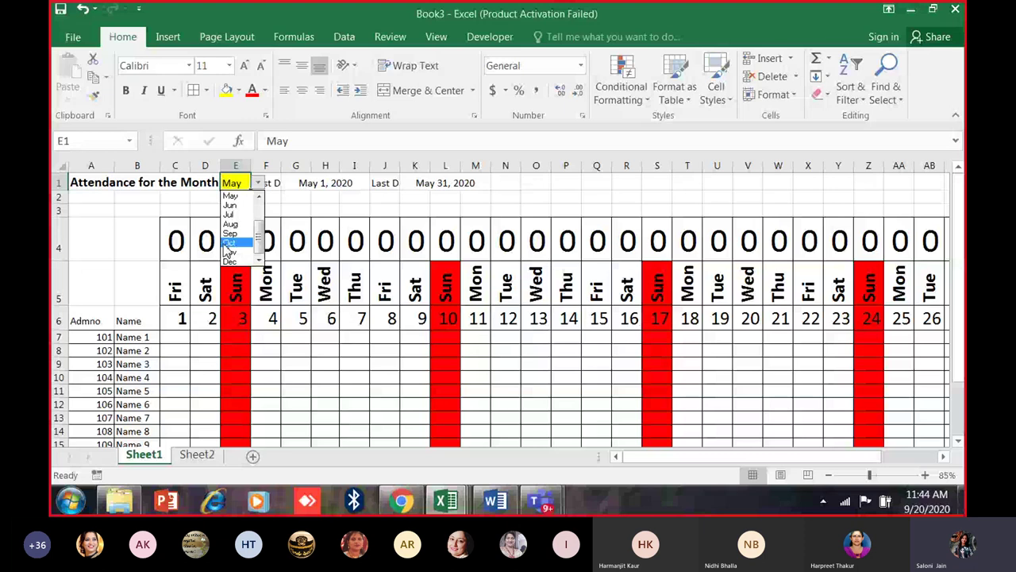
{"action": "left_click", "coordinate": [229, 243]}
Inspect the holiday flag formula in D4 above the highlighted holiday column.
{"action": "left_click", "coordinate": [205, 241]}
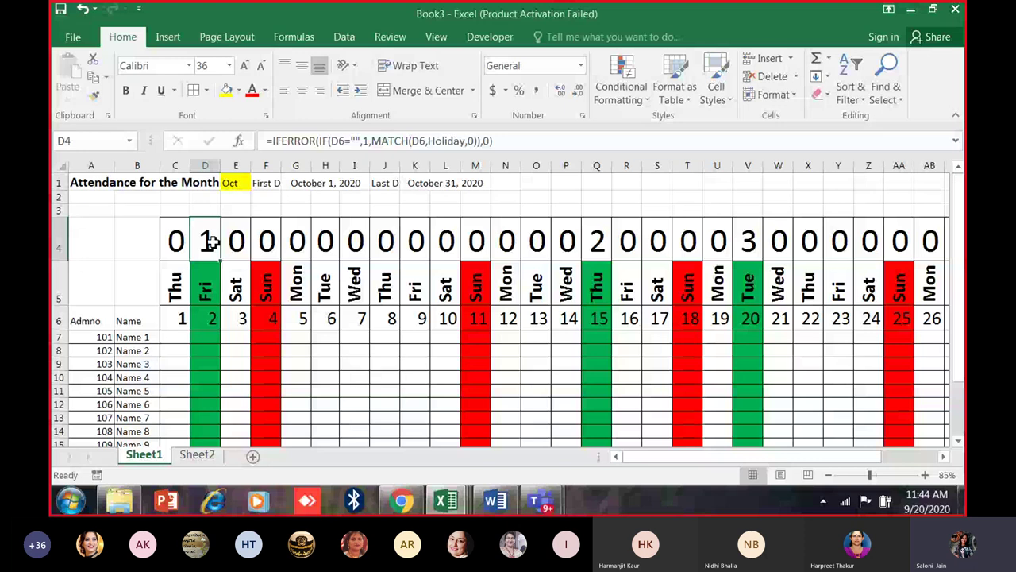
{"action": "left_click_drag", "start_coordinate": [210, 242], "coordinate": [236, 391]}
{"action": "left_click", "coordinate": [270, 370]}
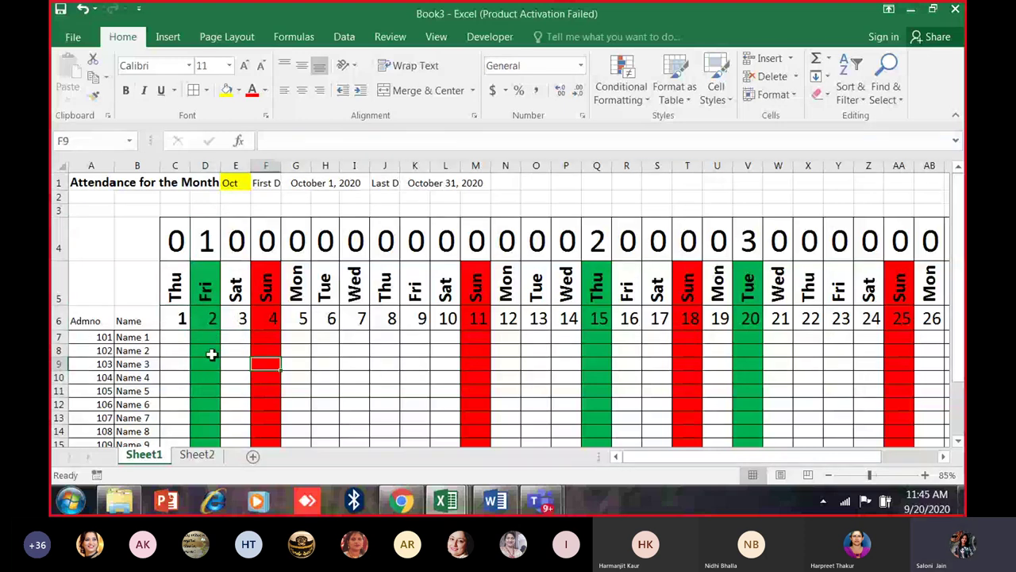
Add an Equal To highlight rule to the attendance grid C7:AG15 that formats A with Light Red Fill with Dark Red Text.
{"action": "left_click", "coordinate": [177, 338]}
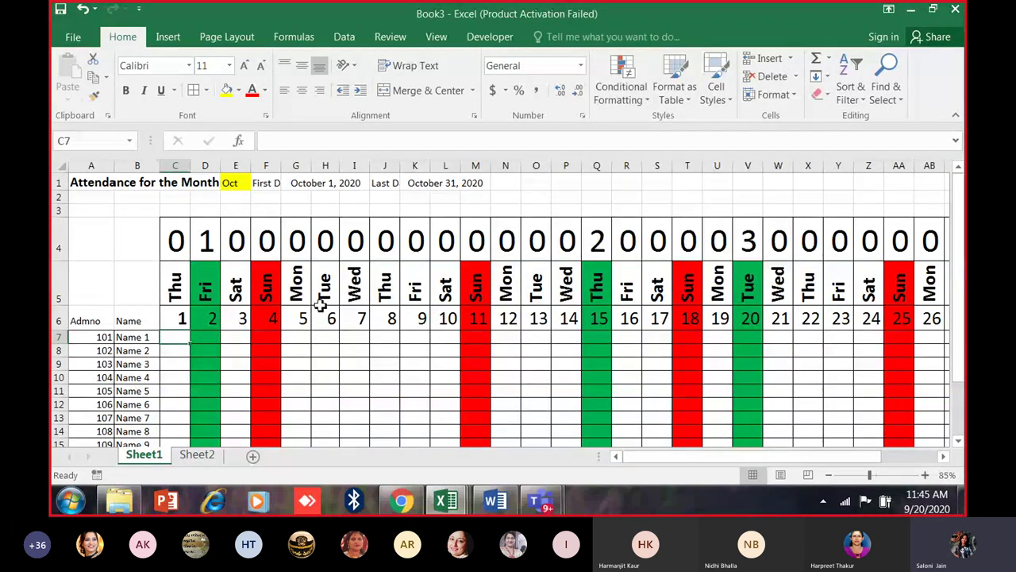
{"action": "scroll", "coordinate": [307, 318], "scroll_direction": "down", "scroll_amount": 1, "text": "ctrl"}
{"action": "scroll", "coordinate": [307, 318], "scroll_direction": "down", "scroll_amount": 1, "text": "ctrl"}
{"action": "mouse_move", "coordinate": [136, 274]}
{"action": "left_mouse_down"}
{"action": "mouse_move", "coordinate": [686, 366]}
{"action": "mouse_move", "coordinate": [723, 341]}
{"action": "left_mouse_up"}
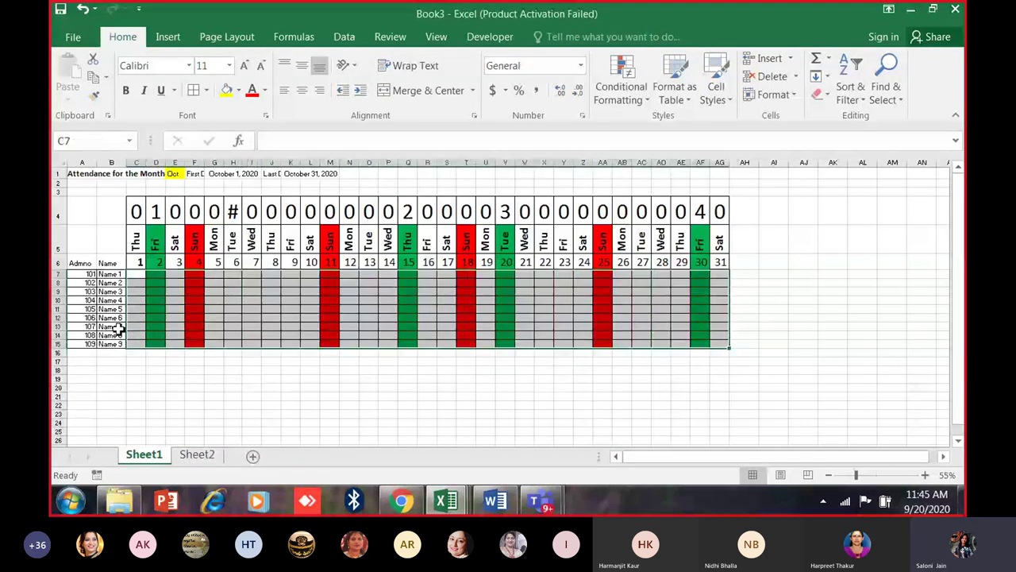
{"action": "scroll", "coordinate": [118, 327], "scroll_direction": "up", "scroll_amount": 3, "text": "ctrl"}
{"action": "left_click_drag", "start_coordinate": [678, 458], "coordinate": [630, 461]}
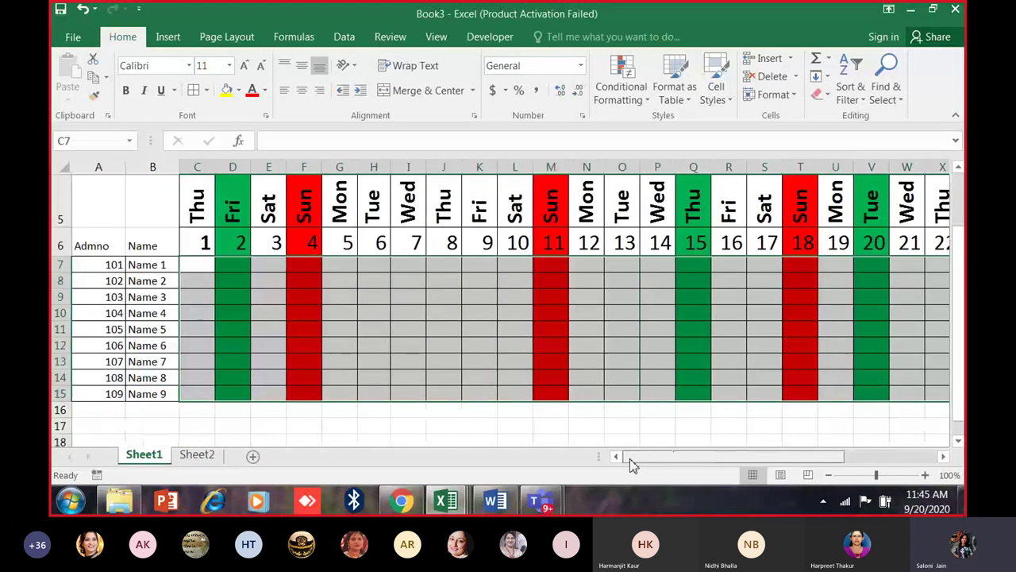
{"action": "left_click", "coordinate": [629, 102]}
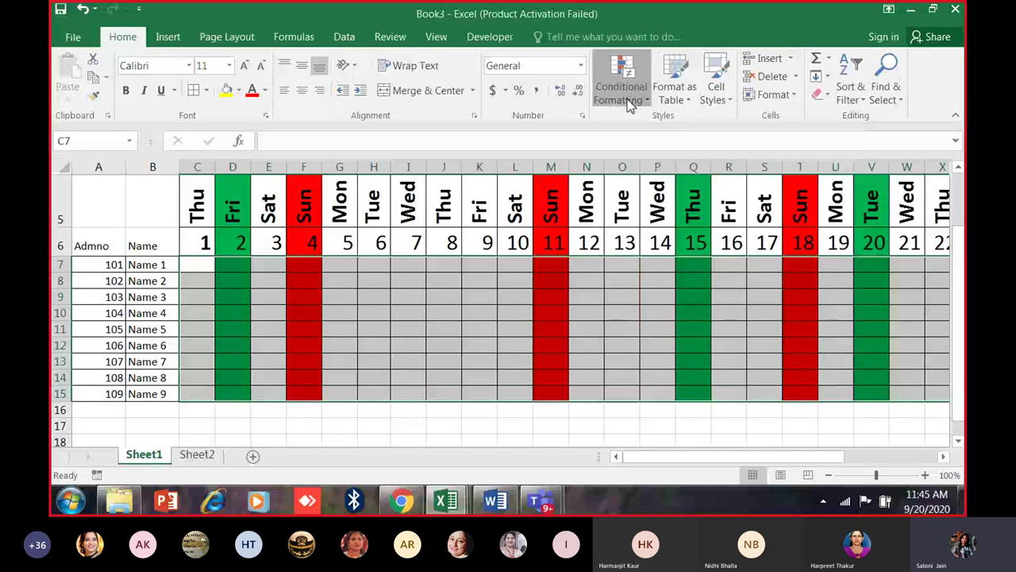
{"action": "left_click", "coordinate": [629, 103]}
{"action": "mouse_move", "coordinate": [692, 161]}
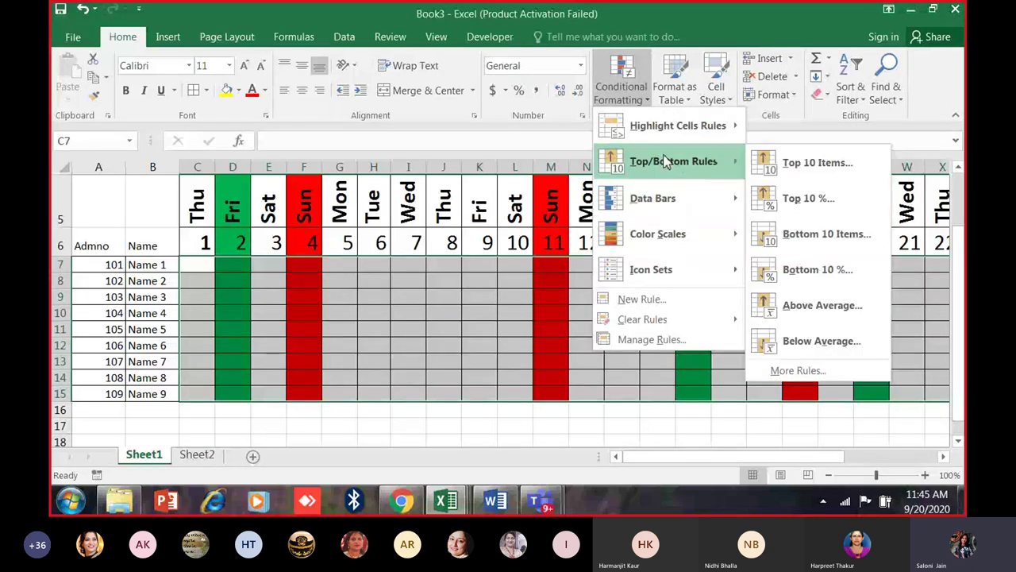
{"action": "mouse_move", "coordinate": [731, 126]}
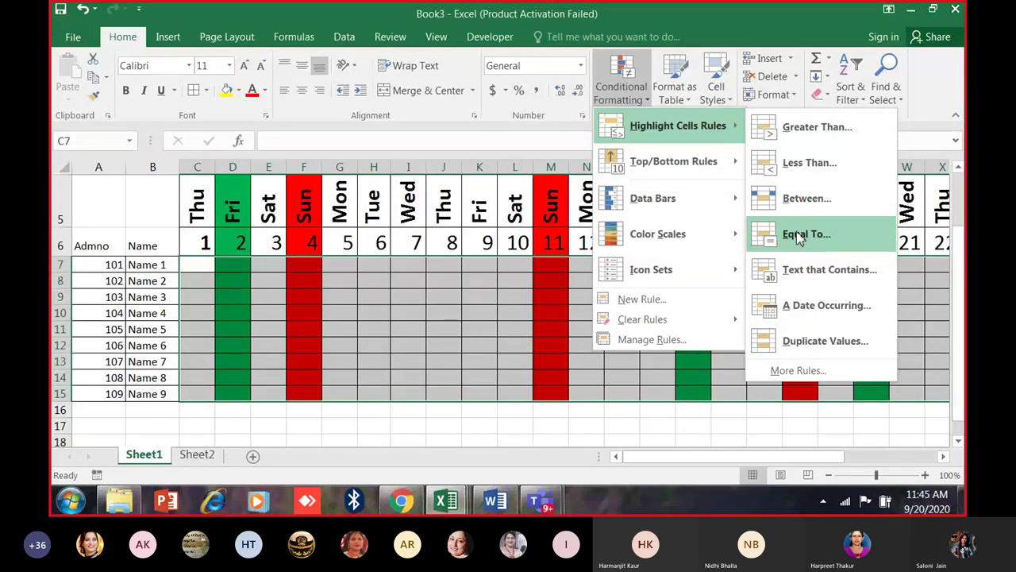
{"action": "left_click", "coordinate": [798, 238]}
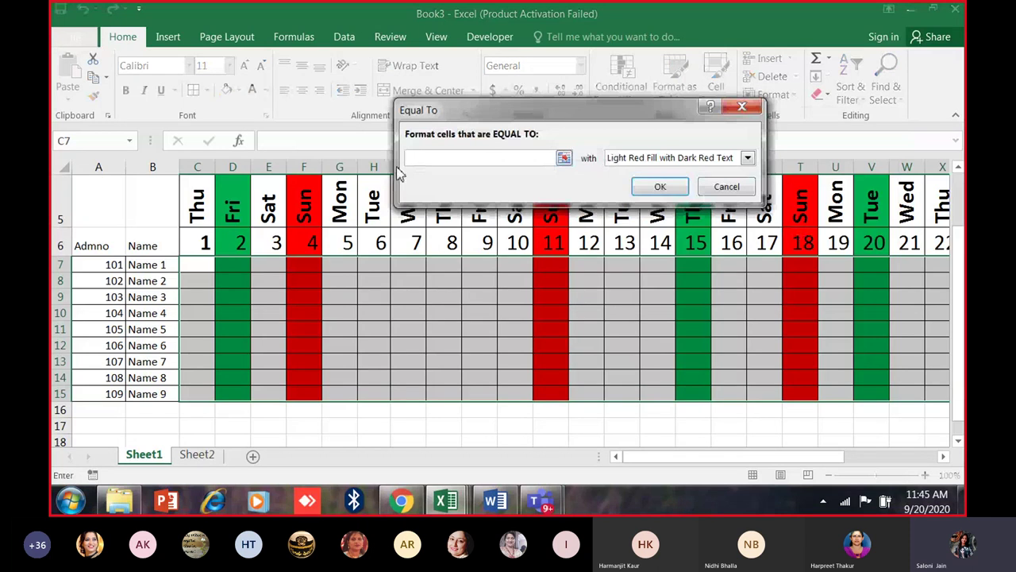
{"action": "type", "text": "A"}
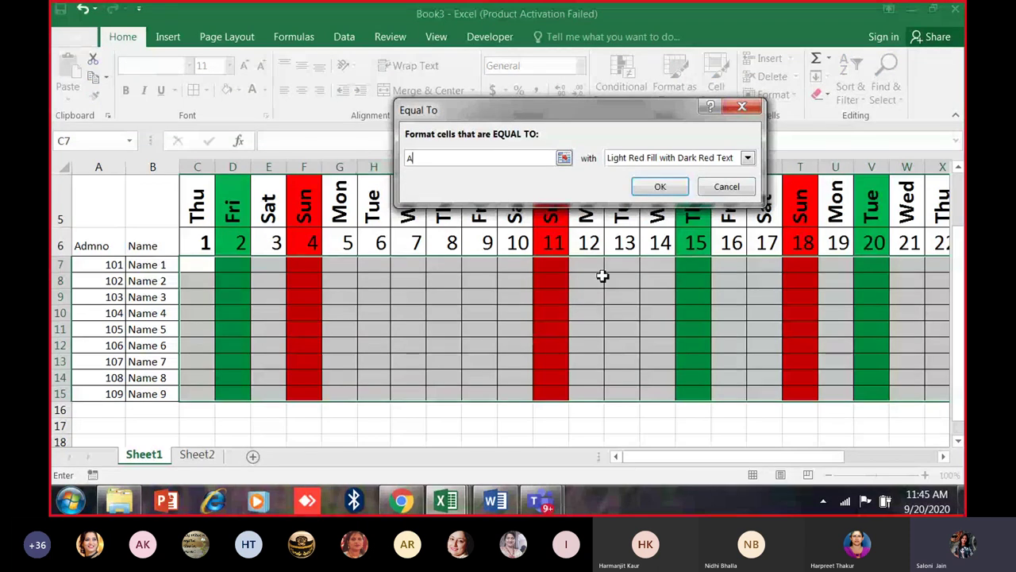
{"action": "left_click", "coordinate": [749, 158]}
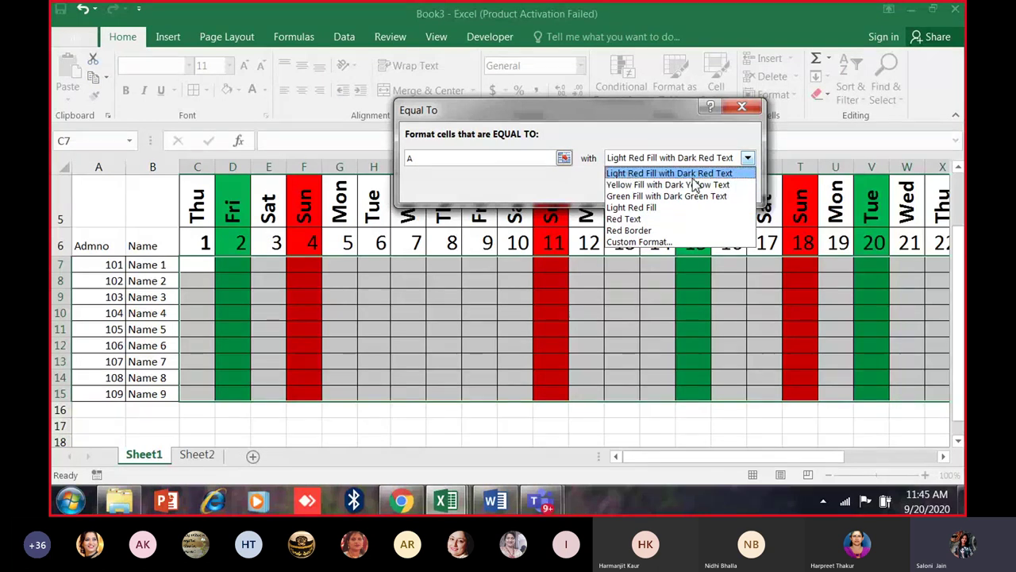
{"action": "left_click", "coordinate": [627, 174]}
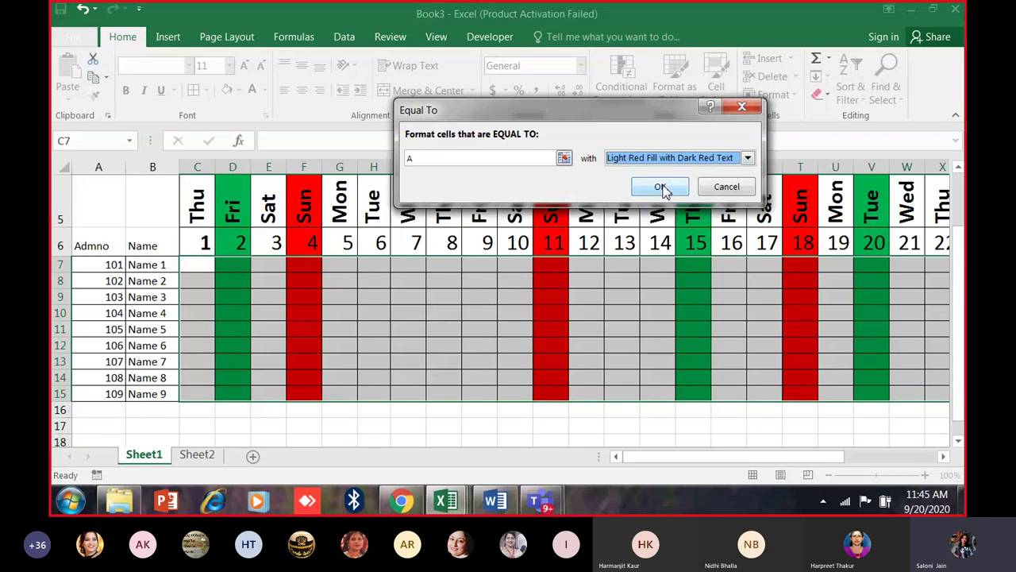
{"action": "left_click", "coordinate": [665, 188]}
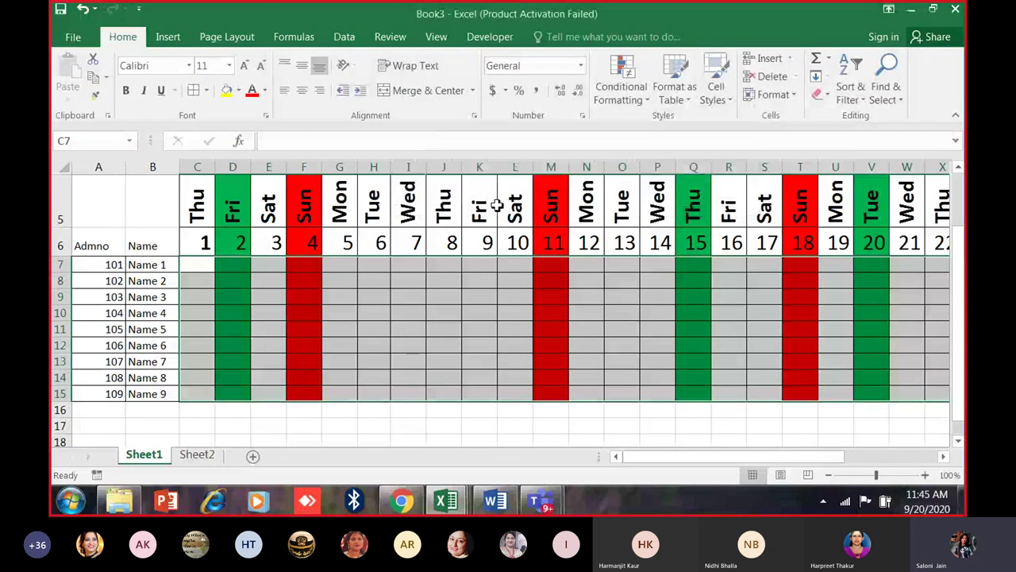
Enter A in C8 to test the absence highlighting in the attendance grid.
{"action": "key", "text": "Down"}
{"action": "type", "text": "a"}
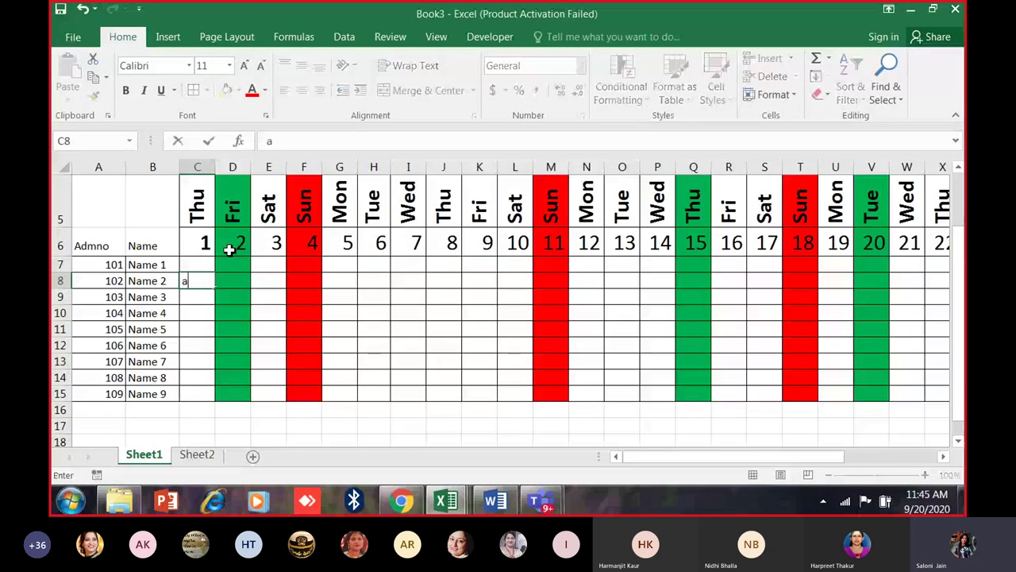
{"action": "key", "text": "Return"}
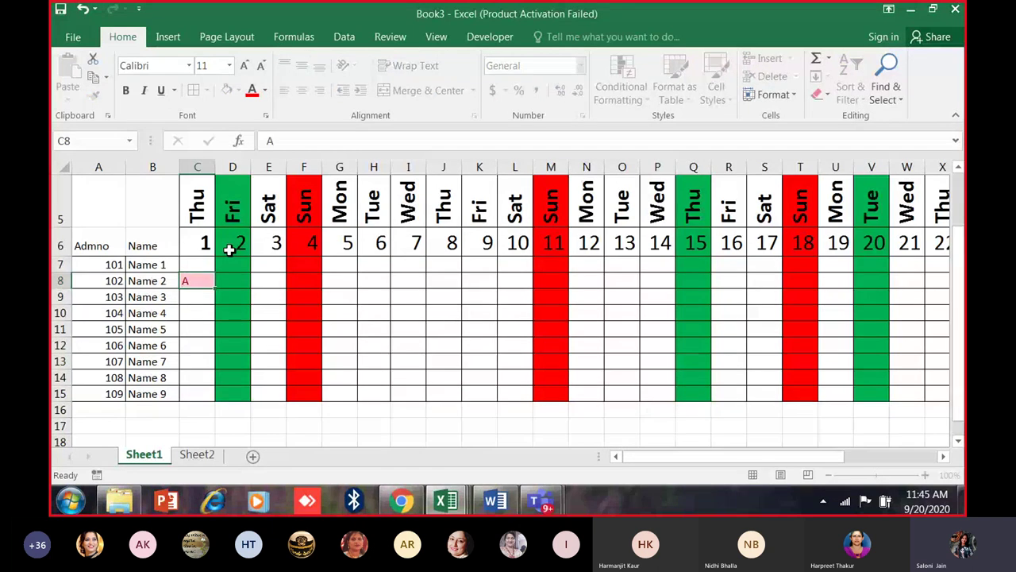
{"action": "left_click", "coordinate": [211, 278]}
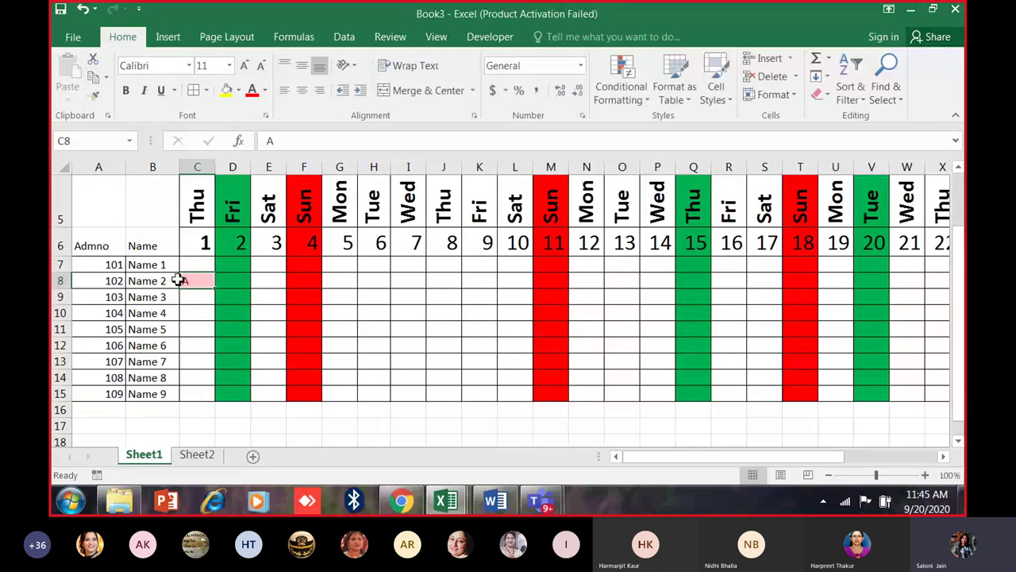
{"action": "scroll", "coordinate": [336, 422], "scroll_direction": "up", "scroll_amount": 5}
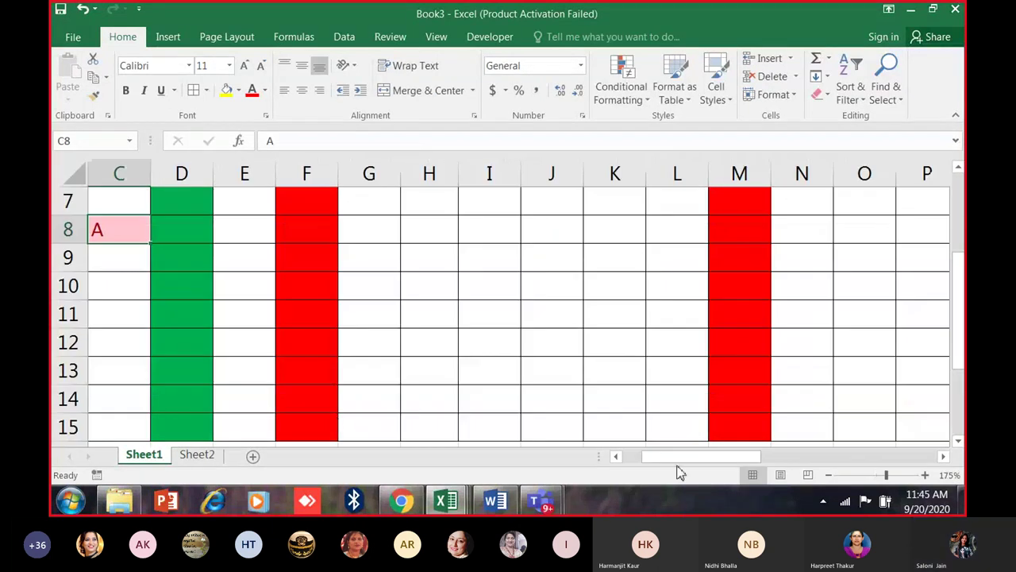
{"action": "scroll", "coordinate": [654, 463], "scroll_direction": "left", "scroll_amount": 2}
{"action": "scroll", "coordinate": [578, 408], "scroll_direction": "up", "scroll_amount": 5}
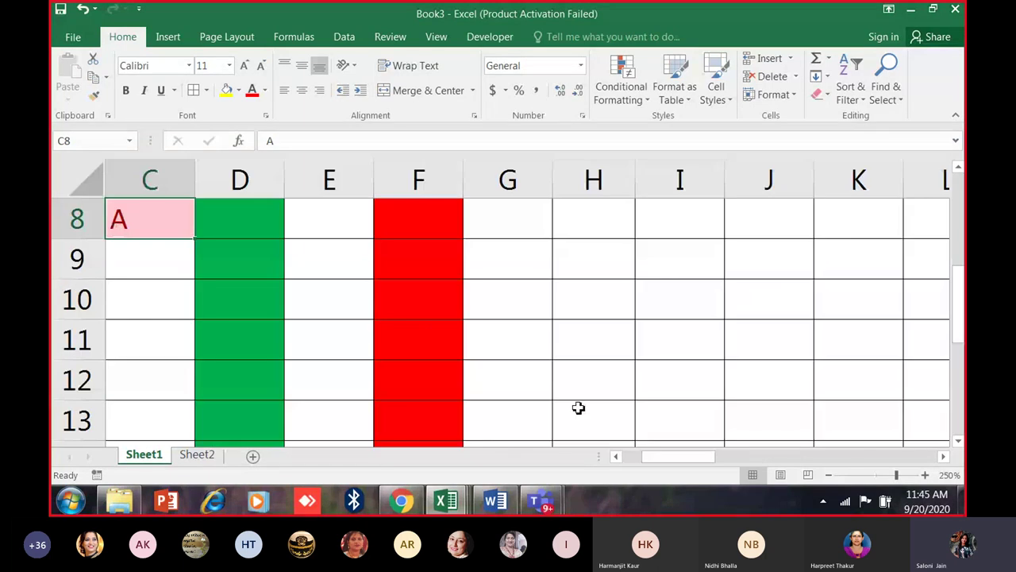
{"action": "scroll", "coordinate": [646, 463], "scroll_direction": "left", "scroll_amount": 2}
{"action": "scroll", "coordinate": [424, 322], "scroll_direction": "down", "scroll_amount": 5}
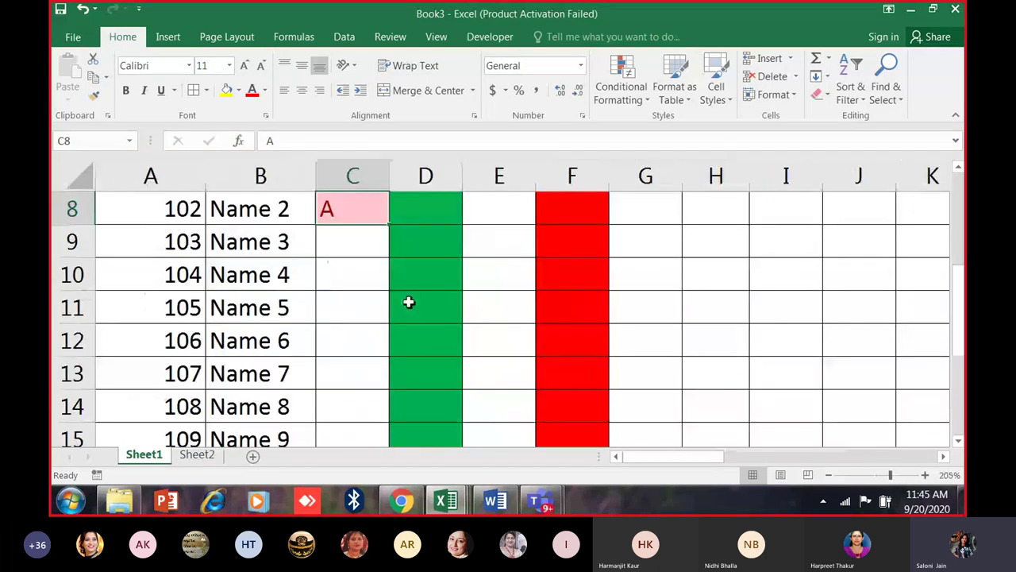
Mark absences with A in cells E9, G9, H10 and J12 of the attendance grid.
{"action": "left_click", "coordinate": [462, 269]}
{"action": "type", "text": "A"}
{"action": "left_click", "coordinate": [586, 270]}
{"action": "type", "text": "A"}
{"action": "left_click", "coordinate": [635, 282]}
{"action": "type", "text": "A"}
{"action": "left_click", "coordinate": [672, 310]}
{"action": "left_click", "coordinate": [748, 335]}
{"action": "type", "text": "A"}
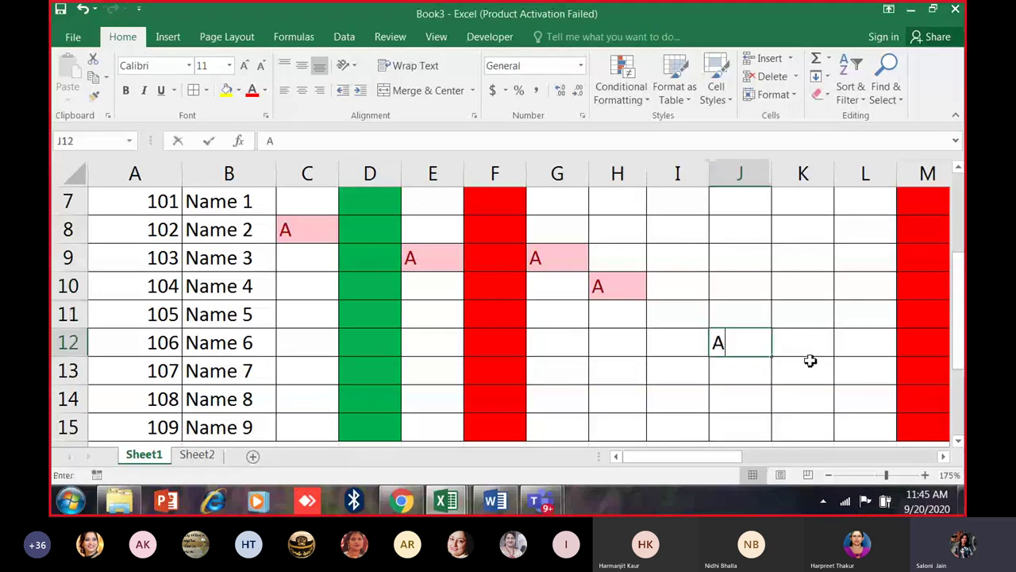
Mark further absences with A in cells K13, J9, J8 and H8 of the attendance grid.
{"action": "left_click", "coordinate": [818, 372]}
{"action": "type", "text": "A"}
{"action": "left_click_drag", "start_coordinate": [841, 317], "coordinate": [798, 316]}
{"action": "left_click", "coordinate": [761, 249]}
{"action": "type", "text": "A"}
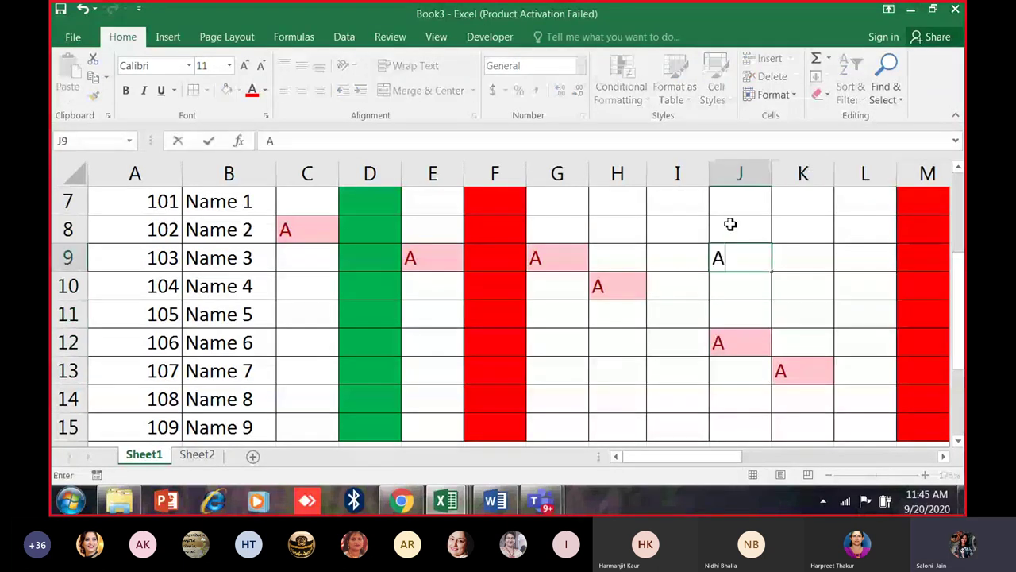
{"action": "left_click", "coordinate": [730, 223]}
{"action": "type", "text": "A"}
{"action": "left_click", "coordinate": [606, 233]}
{"action": "type", "text": "A"}
{"action": "scroll", "coordinate": [607, 213], "scroll_direction": "up", "scroll_amount": 2}
{"action": "scroll", "coordinate": [576, 306], "scroll_direction": "down", "scroll_amount": 3}
{"action": "scroll", "coordinate": [487, 287], "scroll_direction": "up", "scroll_amount": 3}
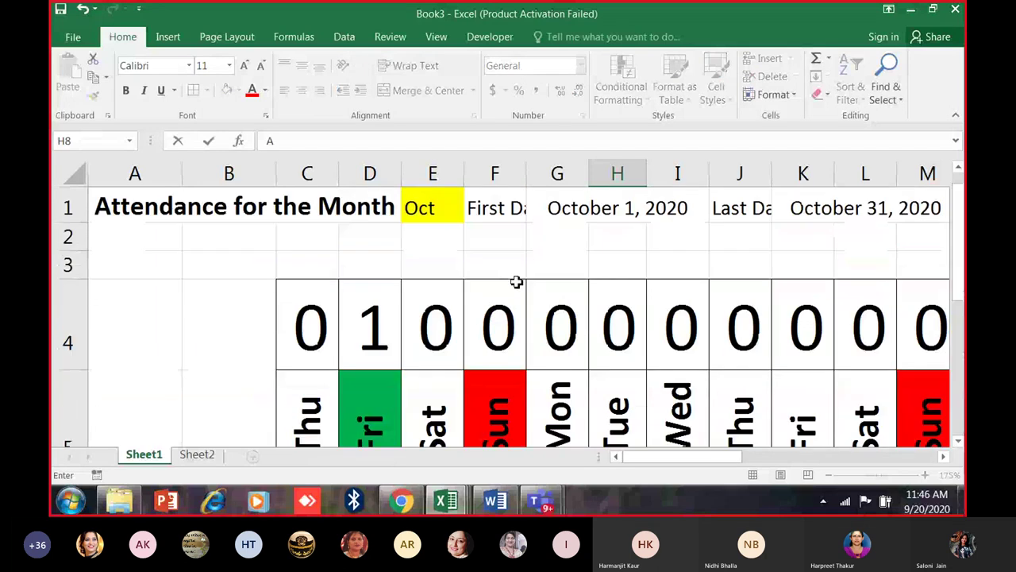
{"action": "scroll", "coordinate": [512, 285], "scroll_direction": "down", "scroll_amount": 1}
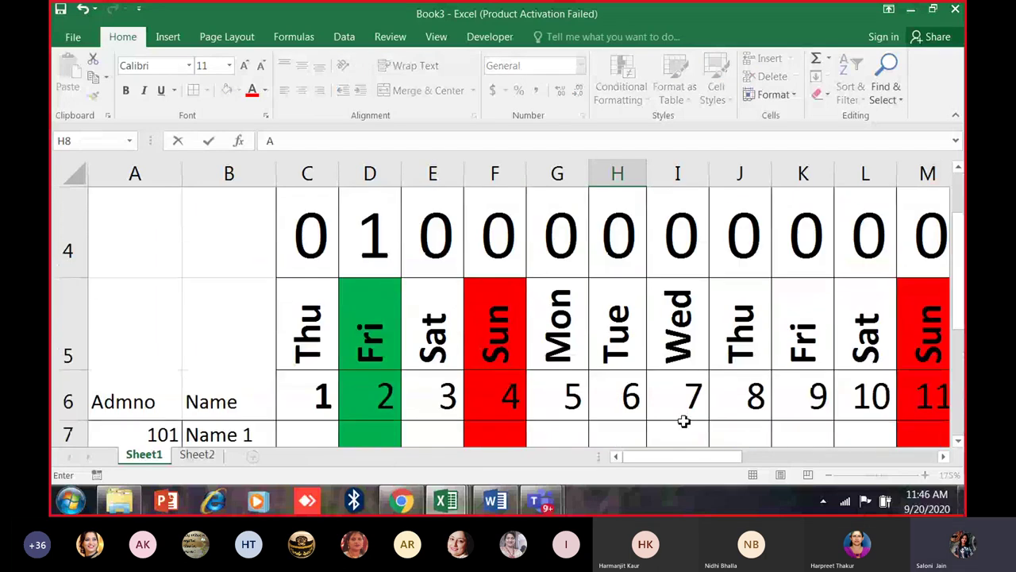
{"action": "left_click", "coordinate": [484, 287]}
{"action": "scroll", "coordinate": [484, 287], "scroll_direction": "down", "scroll_amount": 3, "text": "ctrl"}
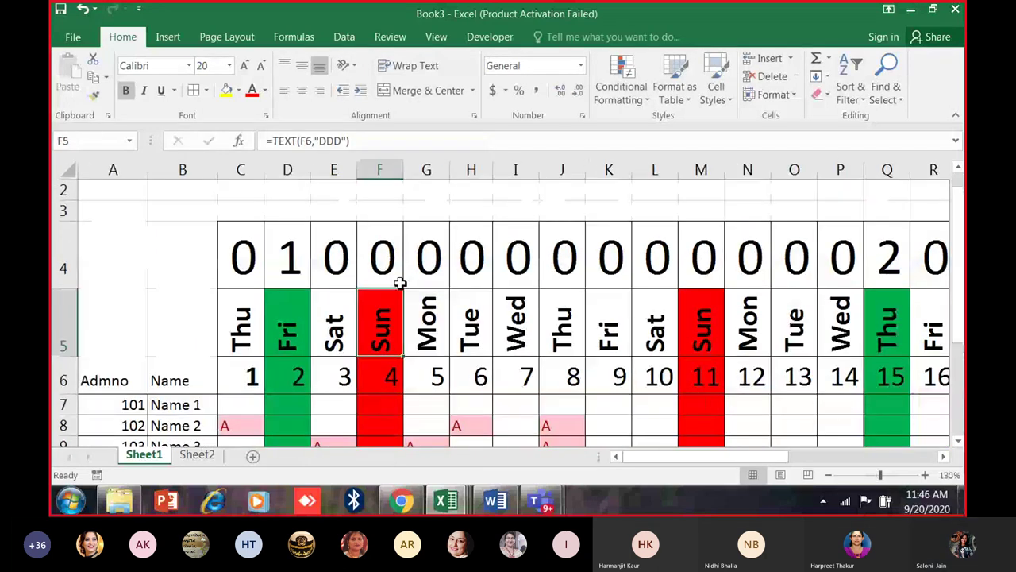
{"action": "scroll", "coordinate": [187, 344], "scroll_direction": "down", "scroll_amount": 3, "text": "ctrl"}
{"action": "left_click", "coordinate": [188, 339]}
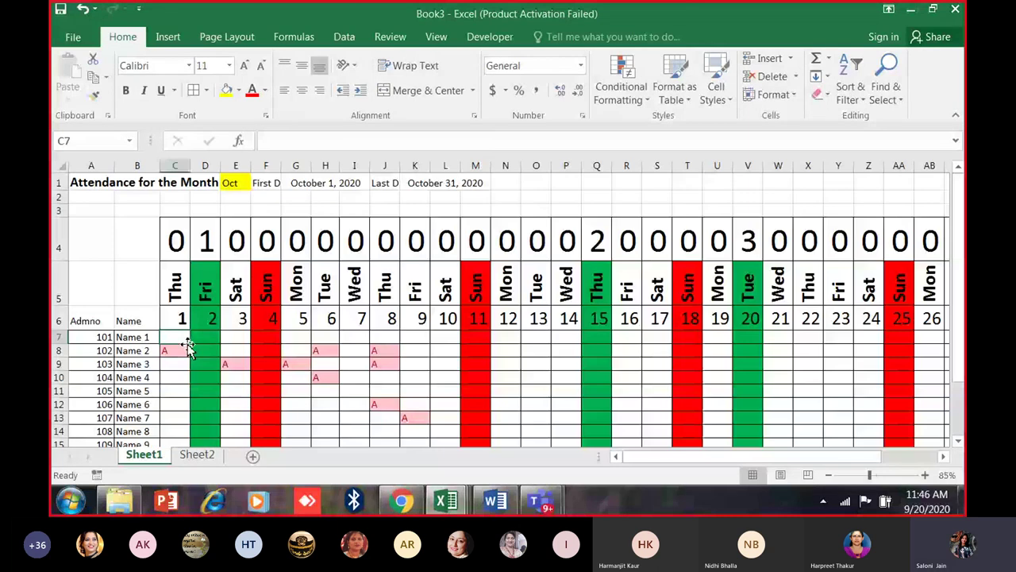
{"action": "type", "text": "P"}
{"action": "key", "text": "Tab"}
{"action": "type", "text": "P"}
{"action": "key", "text": "Tab"}
{"action": "key", "text": "Left"}
{"action": "key", "text": "Left"}
{"action": "key", "text": "Delete"}
{"action": "type", "text": "0"}
{"action": "key", "text": "Tab"}
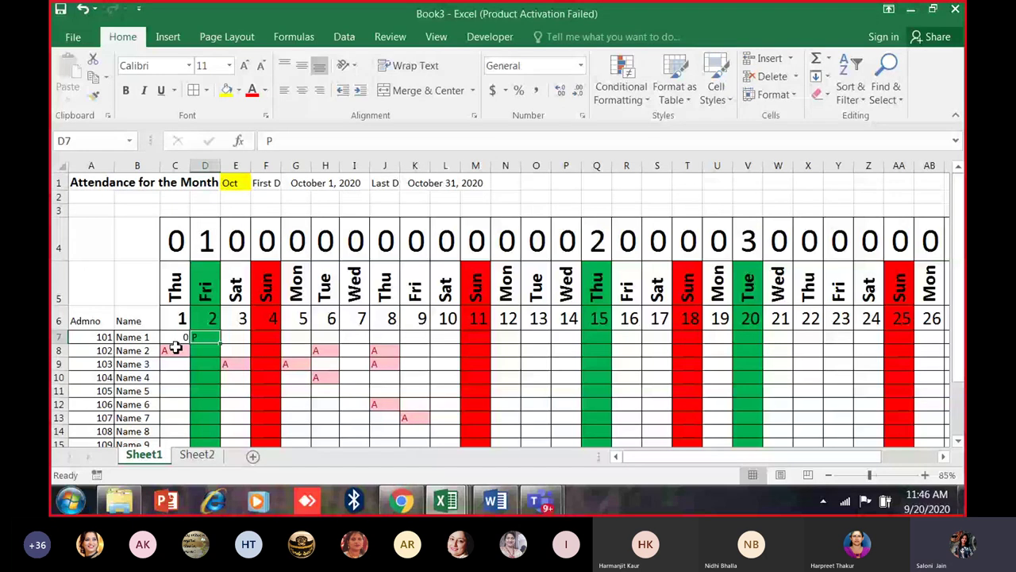
{"action": "key", "text": "shift+Left"}
{"action": "key", "text": "Delete"}
{"action": "key", "text": "Left"}
Enter the heading TOTAL in AH5, directly after the last day column of the attendance grid.
{"action": "scroll", "coordinate": [543, 266], "scroll_direction": "down", "scroll_amount": 2, "text": "ctrl"}
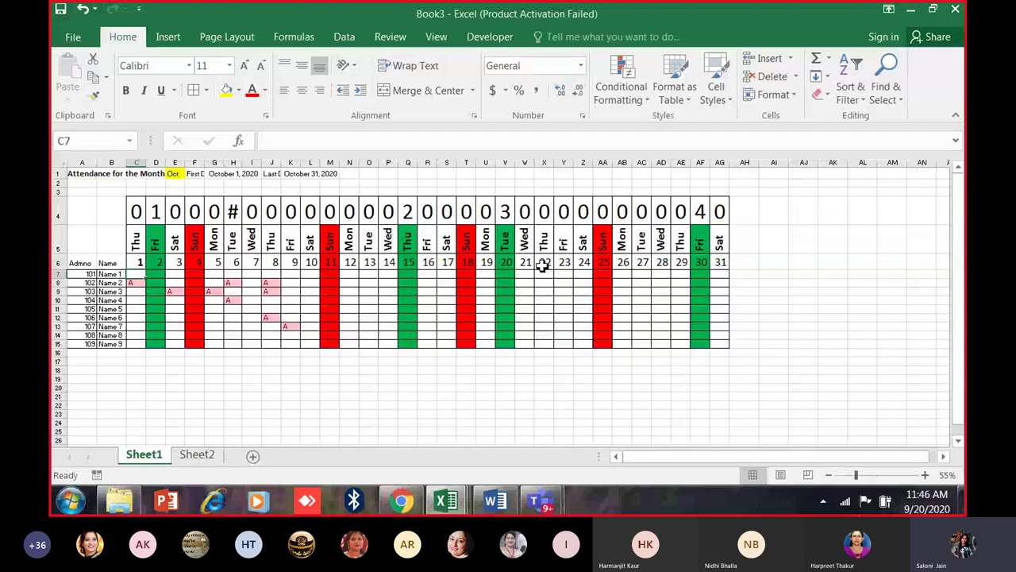
{"action": "scroll", "coordinate": [542, 266], "scroll_direction": "up", "scroll_amount": 2, "text": "ctrl"}
{"action": "type", "text": "tP"}
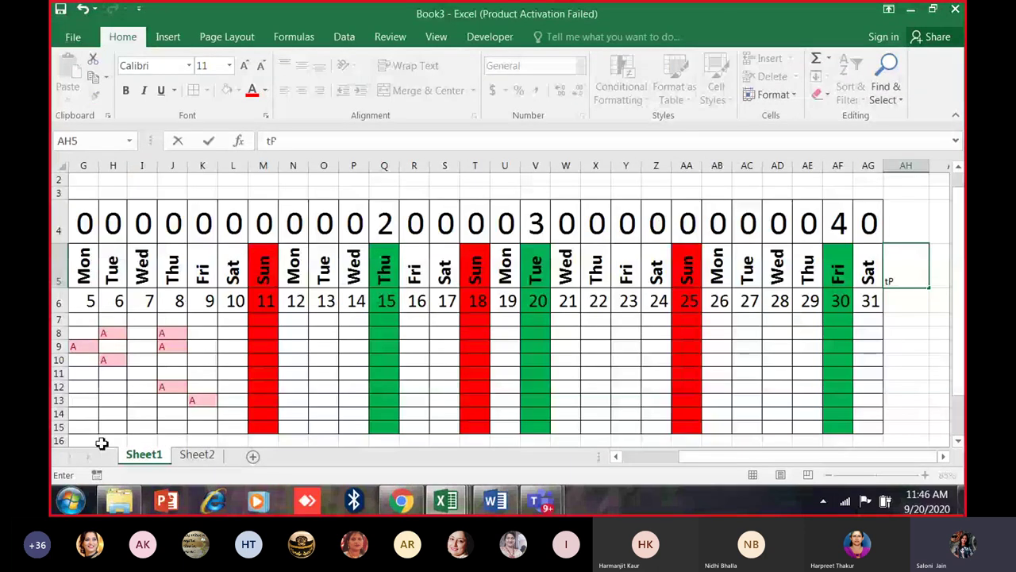
{"action": "key", "text": "BackSpace"}
{"action": "type", "text": "OT"}
{"action": "key", "text": "BackSpace"}
{"action": "key", "text": "BackSpace"}
{"action": "type", "text": "totl"}
{"action": "key", "text": "BackSpace"}
{"action": "key", "text": "BackSpace"}
{"action": "key", "text": "BackSpace"}
{"action": "key", "text": "BackSpace"}
{"action": "type", "text": "TOTAL"}
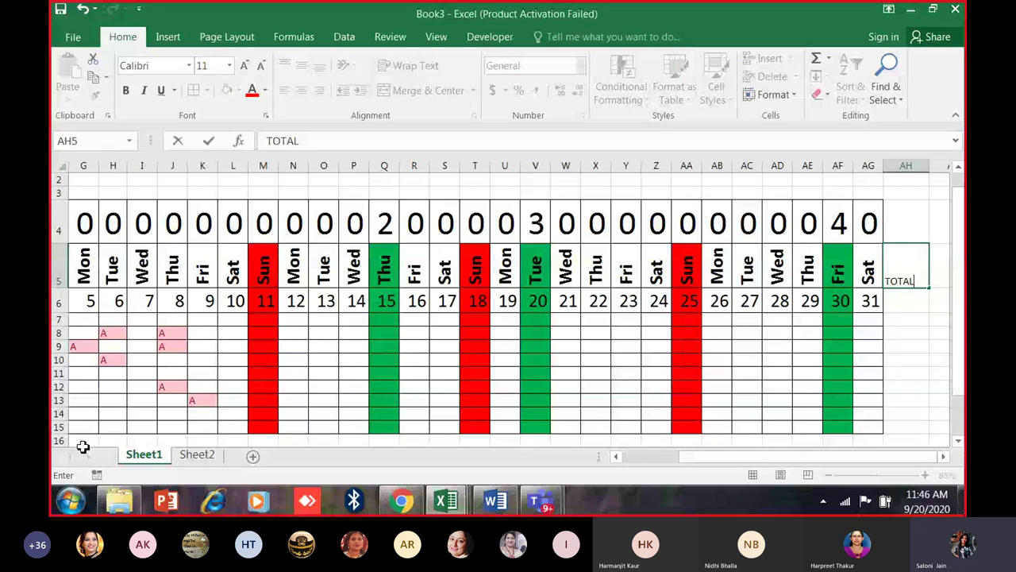
{"action": "key", "text": "Return"}
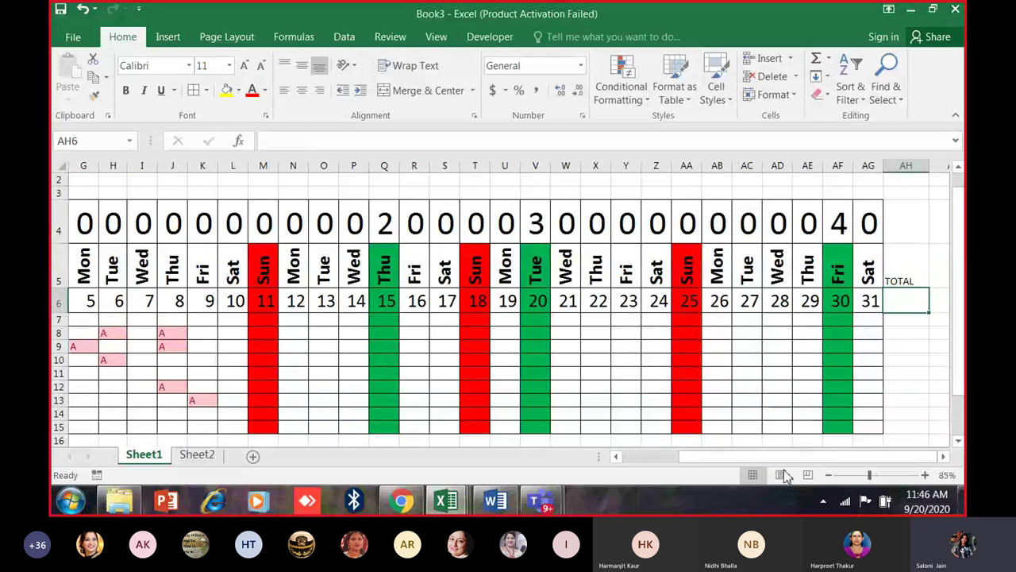
{"action": "type", "text": "COUNTIF("}
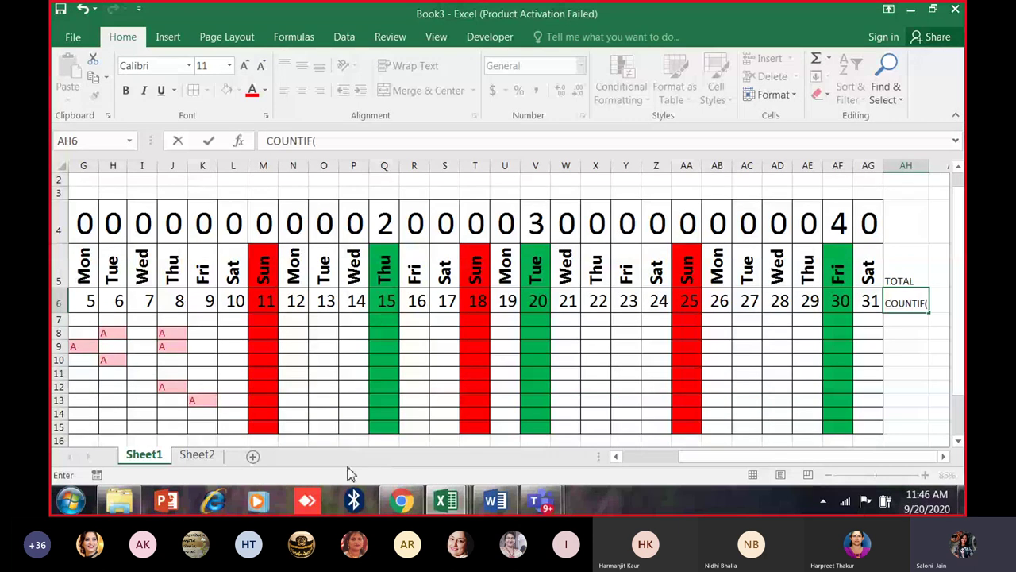
{"action": "left_click_drag", "start_coordinate": [696, 459], "coordinate": [521, 437]}
{"action": "key", "text": "Escape"}
{"action": "left_click_drag", "start_coordinate": [171, 308], "coordinate": [838, 306]}
{"action": "left_click_drag", "start_coordinate": [802, 459], "coordinate": [809, 459]}
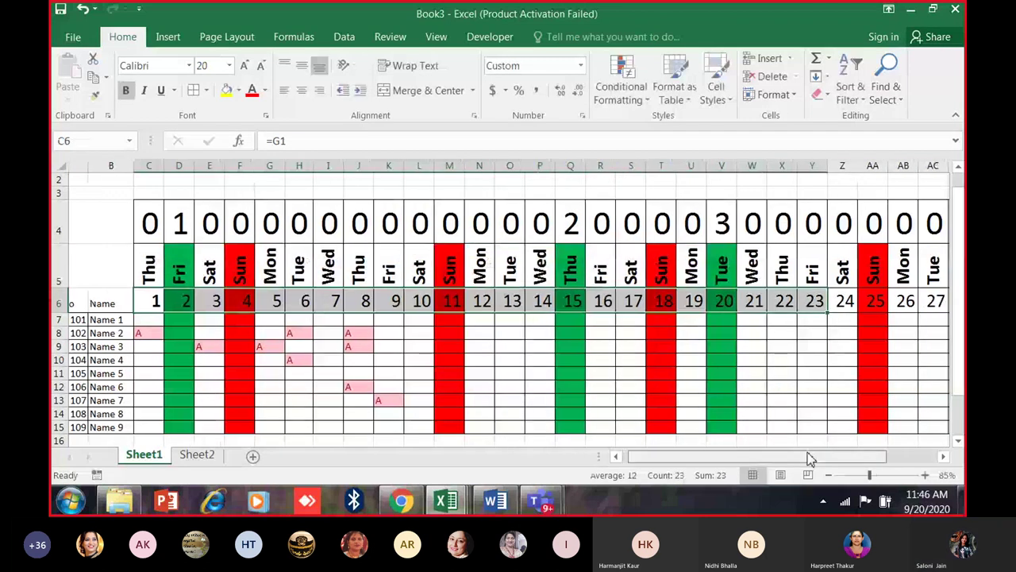
{"action": "key", "text": "ctrl+Right"}
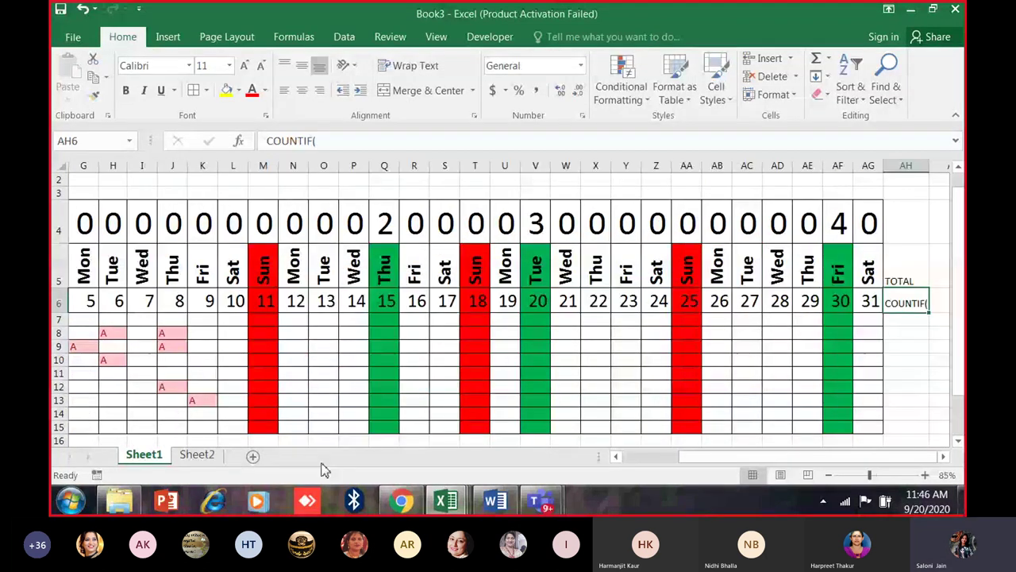
{"action": "type", "text": "=COUNTIF"}
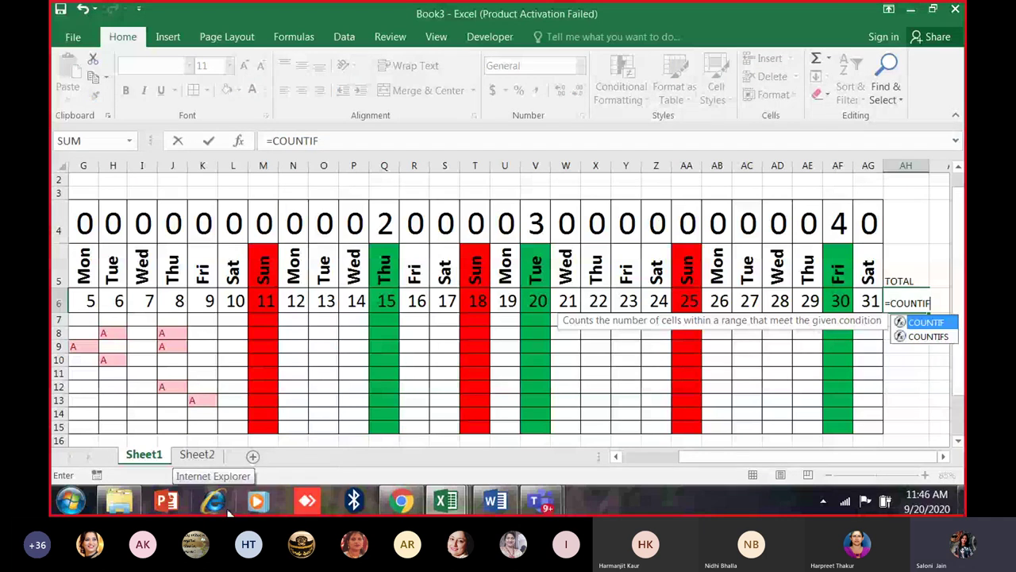
{"action": "mouse_move", "coordinate": [495, 500]}
{"action": "key", "text": "Escape"}
{"action": "mouse_move", "coordinate": [904, 311]}
{"action": "left_mouse_down"}
{"action": "mouse_move", "coordinate": [914, 344]}
{"action": "mouse_move", "coordinate": [905, 305]}
{"action": "left_mouse_up"}
{"action": "key", "text": "Delete"}
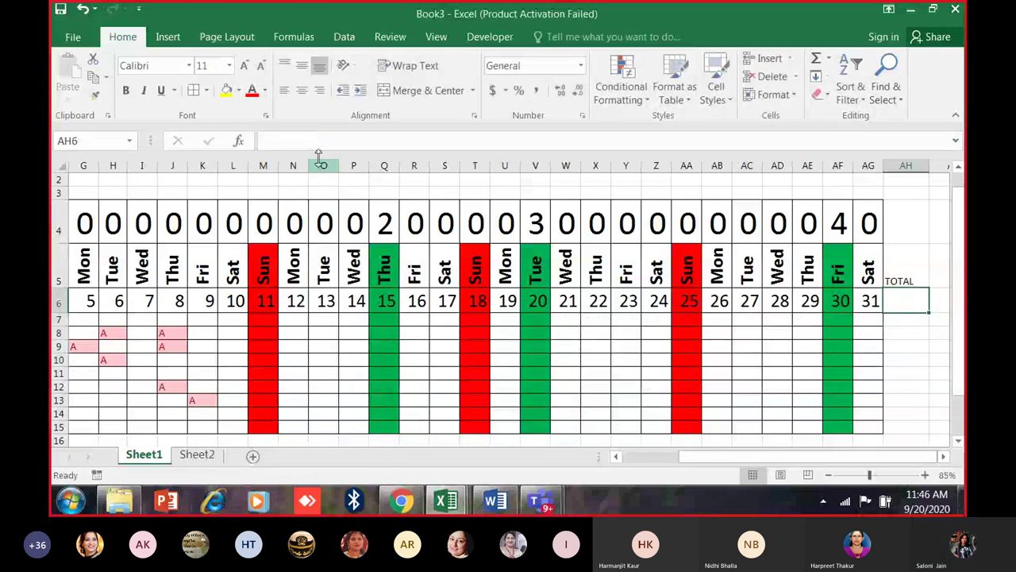
Increase the font size of cell AH6 below the TOTAL heading to 24.
{"action": "left_click", "coordinate": [258, 67]}
{"action": "left_click", "coordinate": [258, 67]}
{"action": "left_click", "coordinate": [258, 67]}
{"action": "left_click", "coordinate": [244, 67]}
{"action": "left_click", "coordinate": [244, 67]}
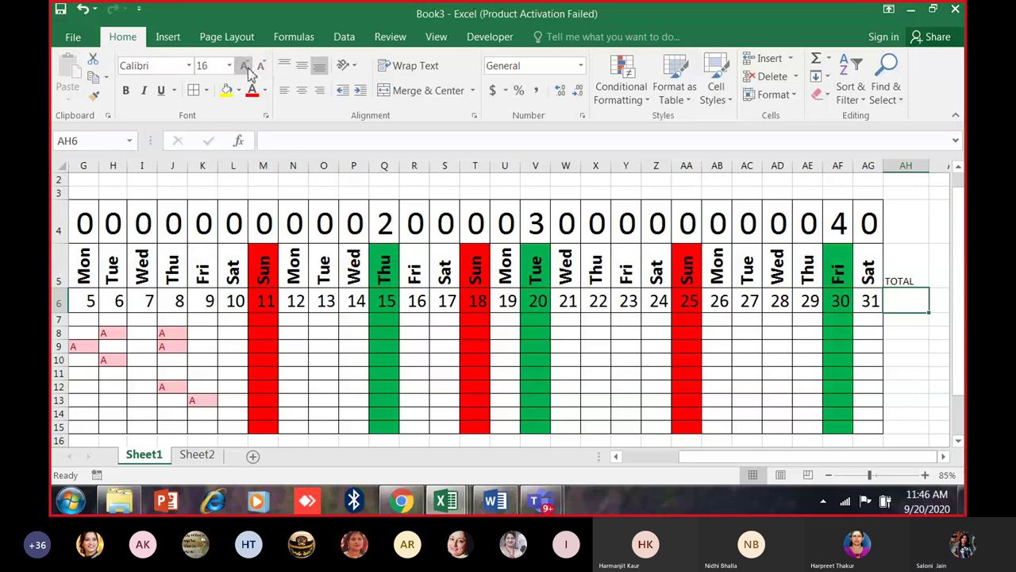
{"action": "left_click", "coordinate": [245, 66]}
{"action": "left_click", "coordinate": [245, 67]}
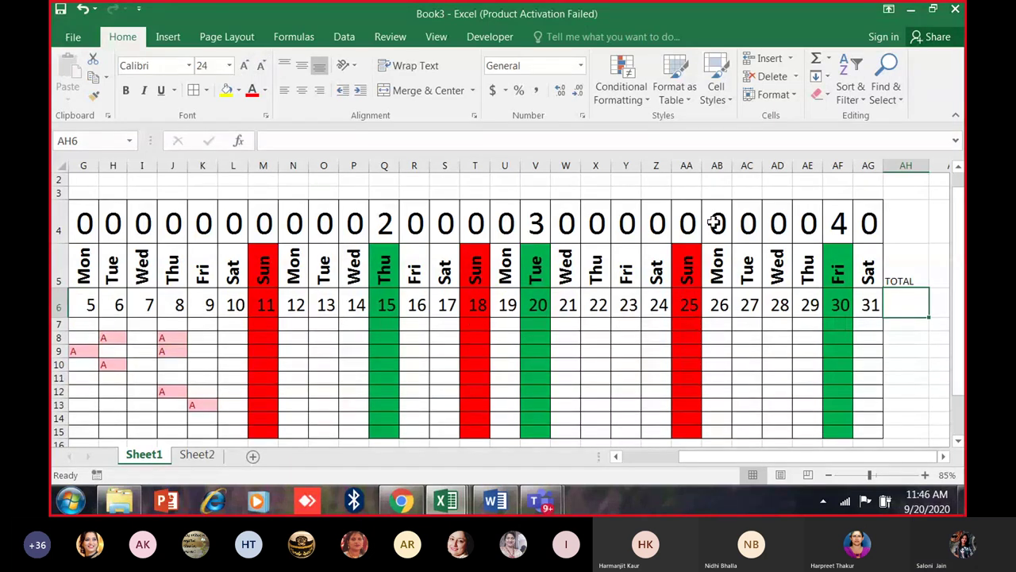
Enter the formula =COUNTIF(C6:AG6,"P") in AH6 and move that cell down to AH7.
{"action": "type", "text": "=V"}
{"action": "key", "text": "BackSpace"}
{"action": "type", "text": "COUNTIF(C6:P6"}
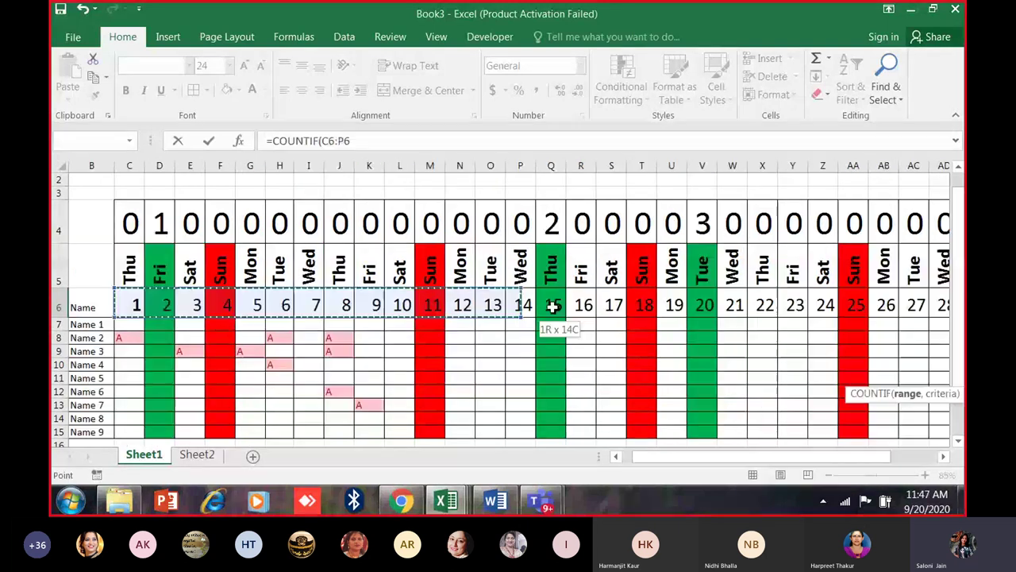
{"action": "left_click_drag", "start_coordinate": [584, 308], "coordinate": [870, 306]}
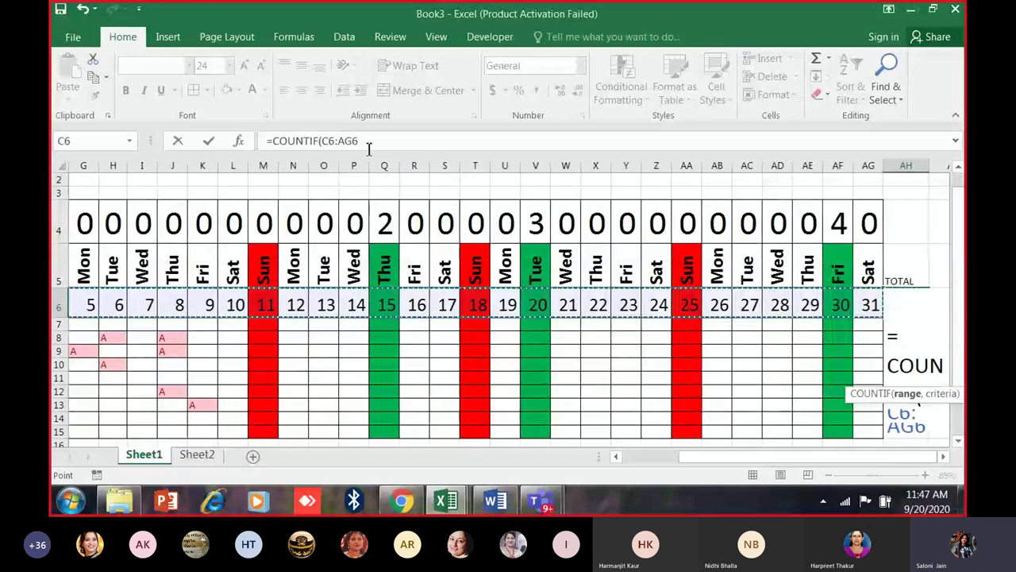
{"action": "type", "text": ",\""}
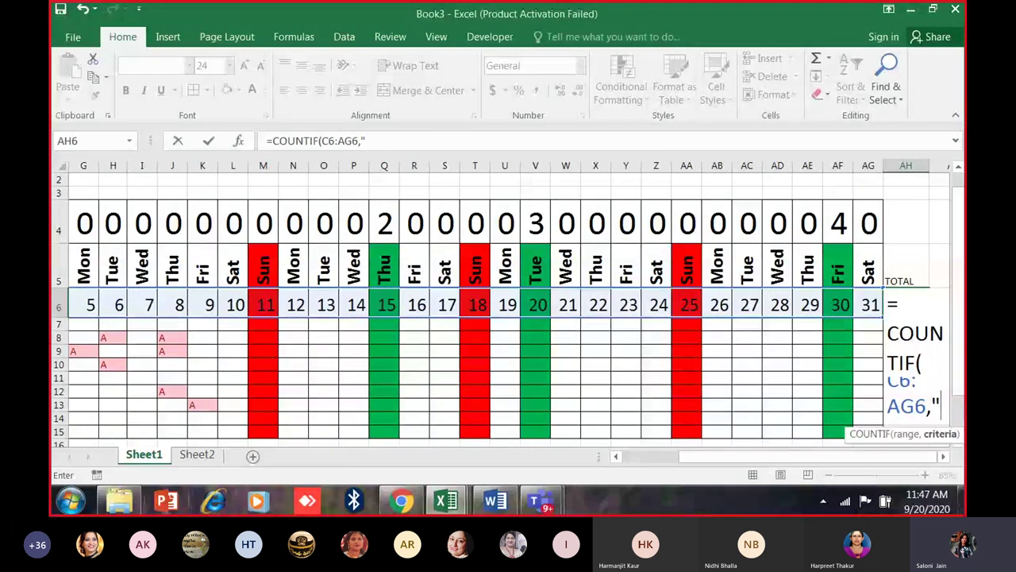
{"action": "type", "text": "P\")"}
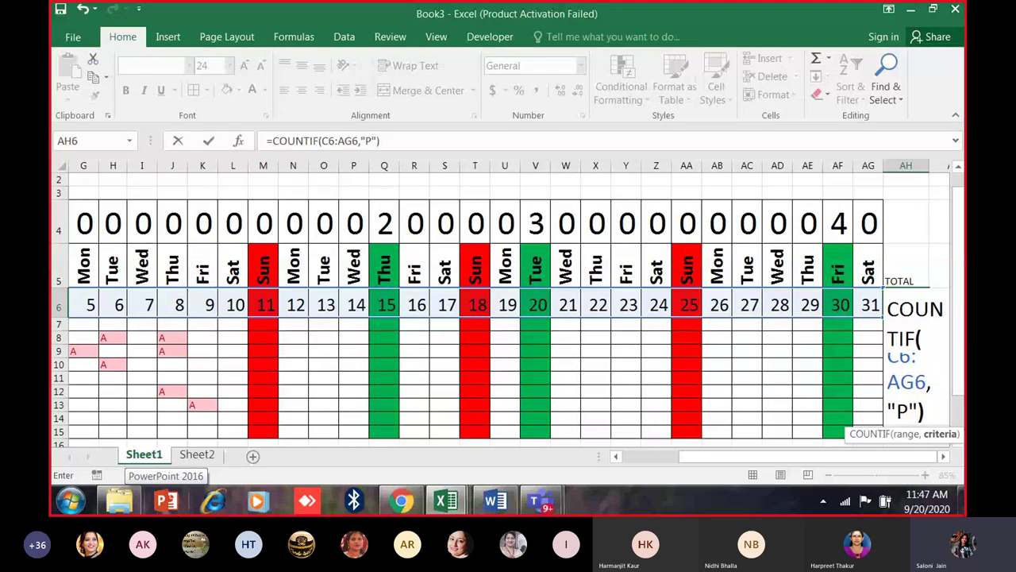
{"action": "key", "text": "Return"}
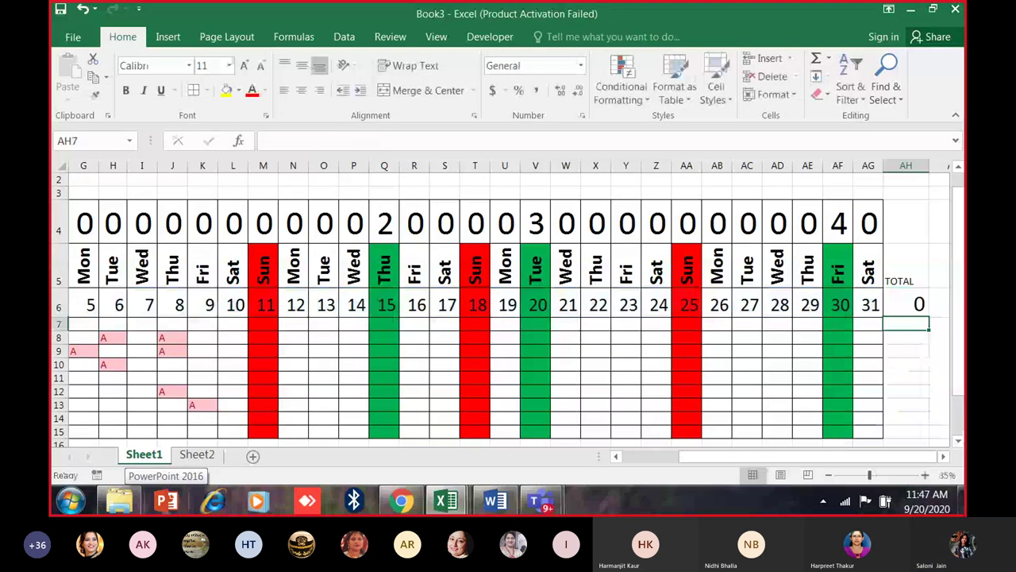
{"action": "left_click", "coordinate": [921, 308]}
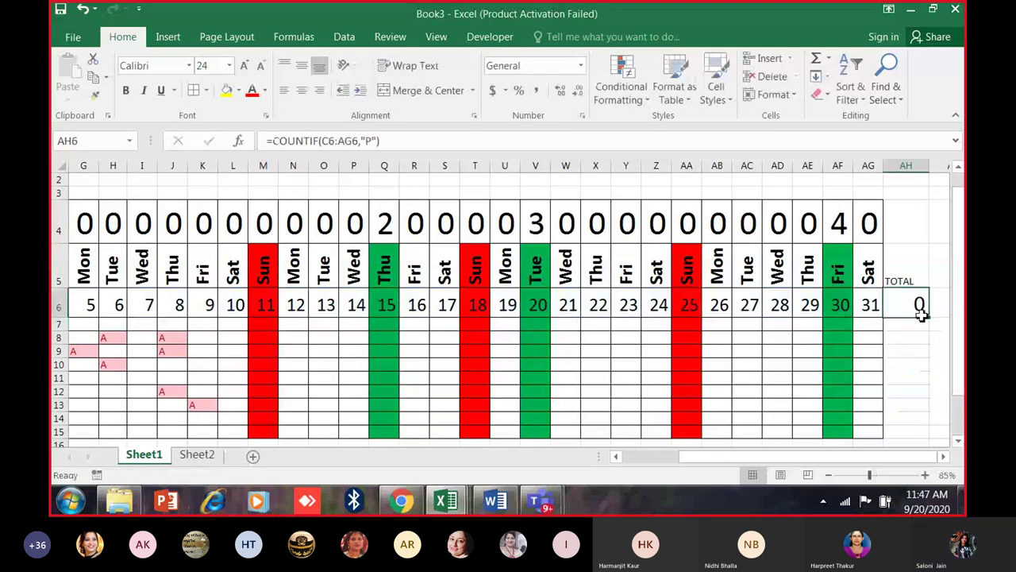
{"action": "left_click_drag", "start_coordinate": [912, 322], "coordinate": [905, 328]}
Mark attendance for Name 1 with P in cells E7, G7, I7 and L7.
{"action": "left_click_drag", "start_coordinate": [692, 456], "coordinate": [624, 457]}
{"action": "left_click", "coordinate": [243, 330]}
{"action": "type", "text": "P"}
{"action": "left_click", "coordinate": [293, 340]}
{"action": "type", "text": "P"}
{"action": "left_click", "coordinate": [359, 332]}
{"action": "type", "text": "P"}
{"action": "left_click", "coordinate": [453, 333]}
{"action": "type", "text": "P"}
{"action": "left_click", "coordinate": [508, 337]}
{"action": "left_click", "coordinate": [565, 336]}
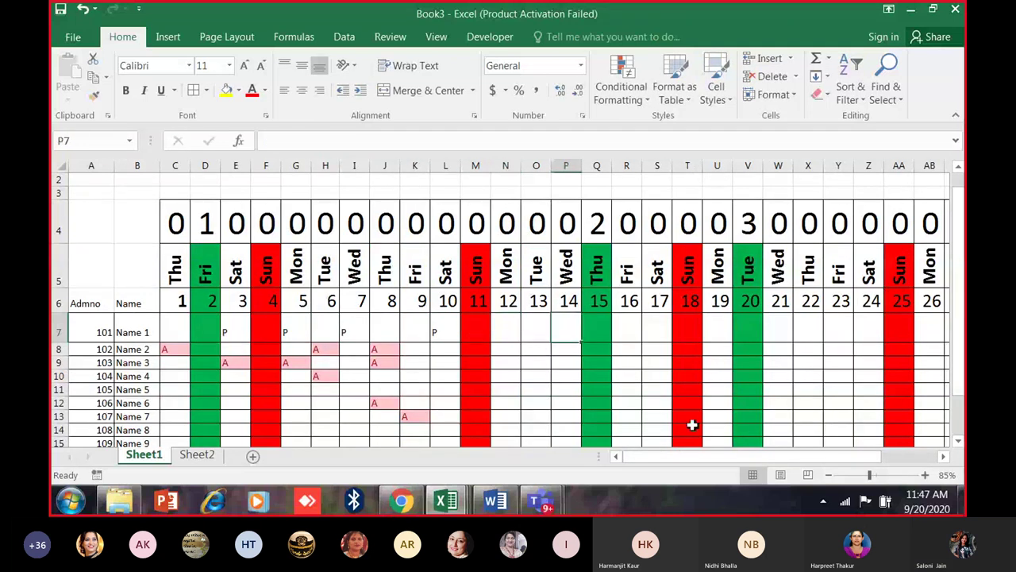
Replace the formula in AH7 with =COUNTIF(C7:AG7,"P") to count Name 1's present marks.
{"action": "left_click_drag", "start_coordinate": [744, 455], "coordinate": [832, 455]}
{"action": "left_click", "coordinate": [910, 332]}
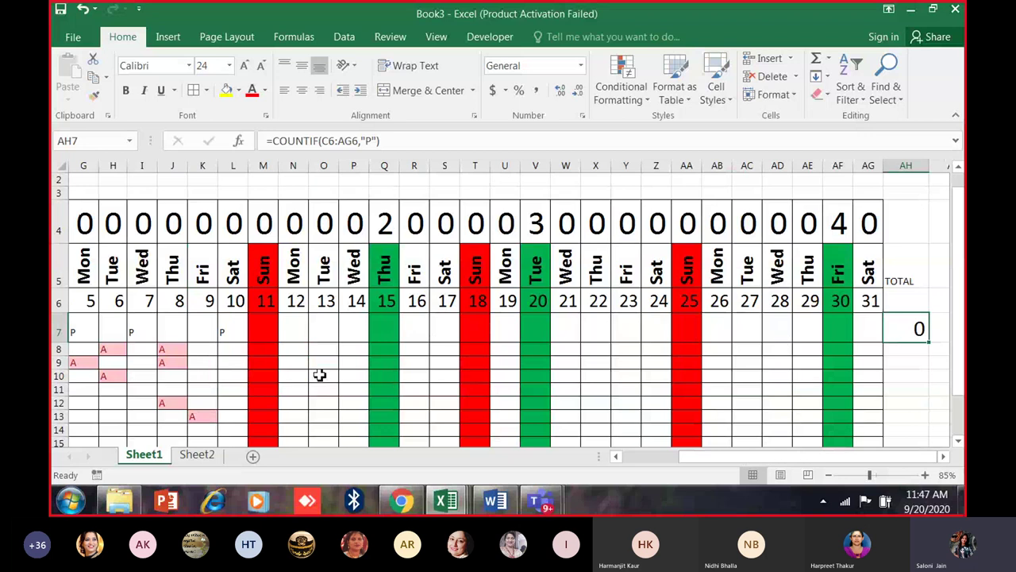
{"action": "scroll", "coordinate": [326, 366], "scroll_direction": "down", "scroll_amount": 2, "text": "ctrl"}
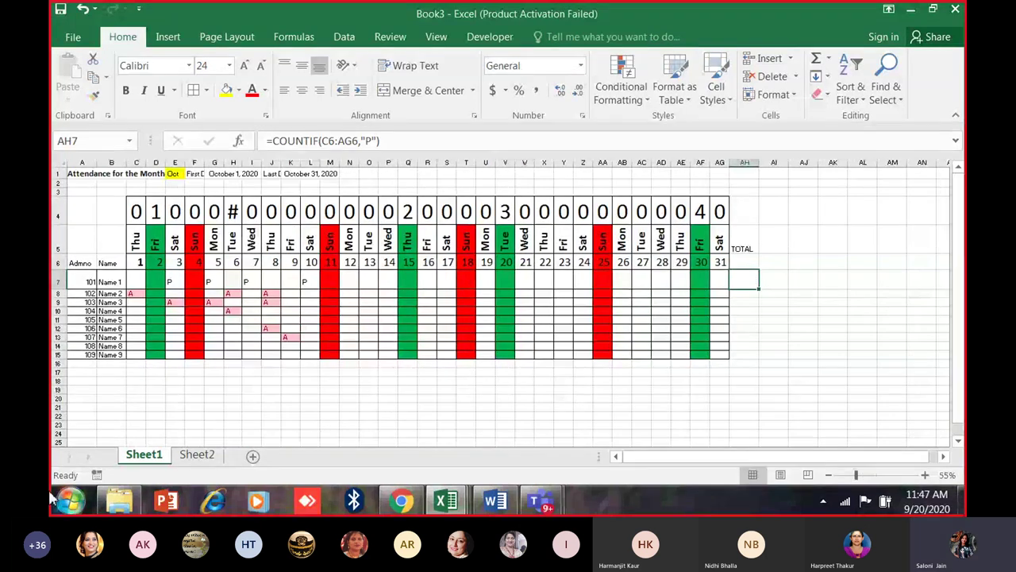
{"action": "key", "text": "BackSpace"}
{"action": "type", "text": "=CO"}
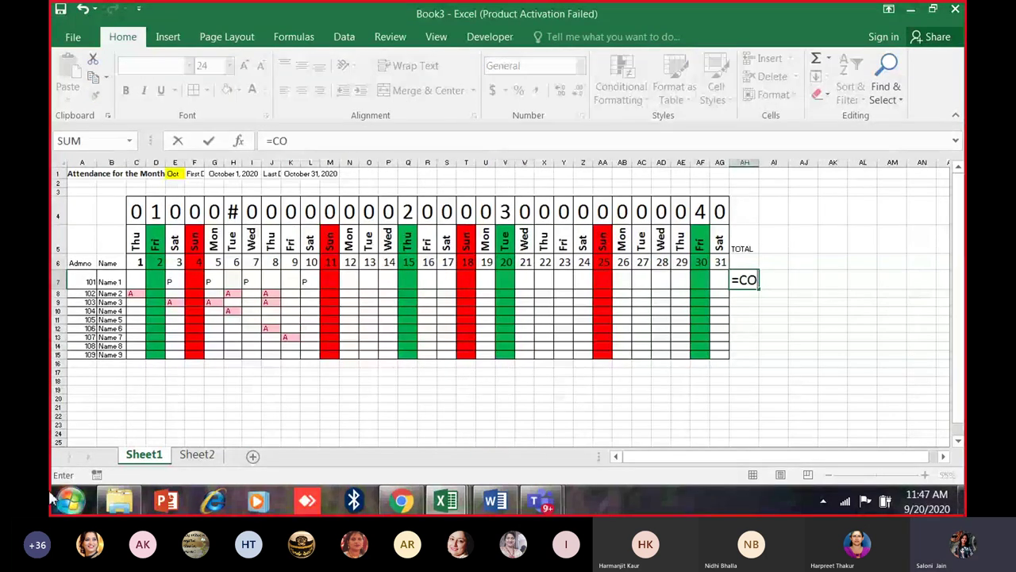
{"action": "type", "text": "U"}
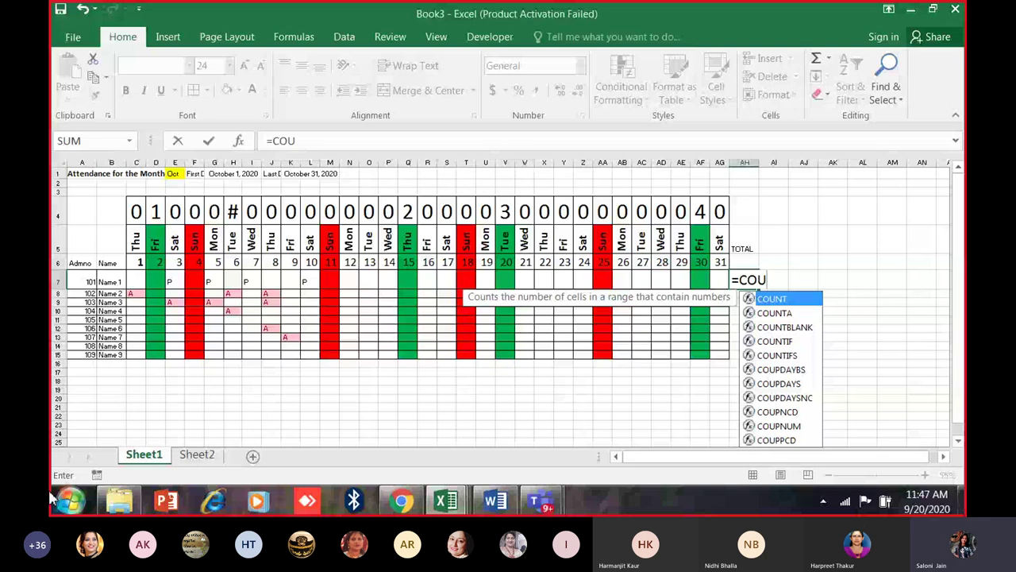
{"action": "type", "text": "NTIF("}
{"action": "left_click_drag", "start_coordinate": [131, 293], "coordinate": [391, 283]}
{"action": "left_click_drag", "start_coordinate": [131, 284], "coordinate": [719, 282]}
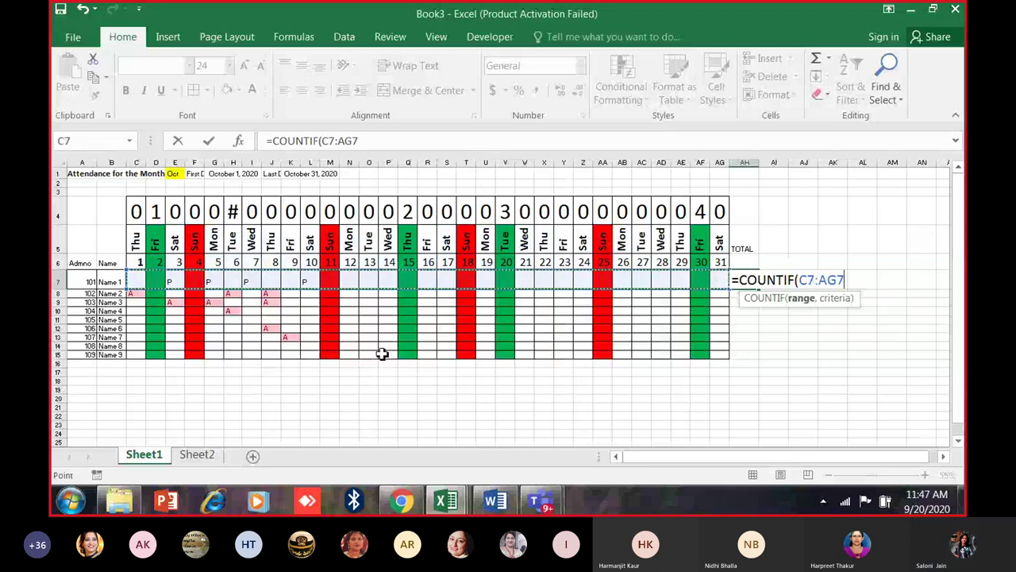
{"action": "type", "text": ",\""}
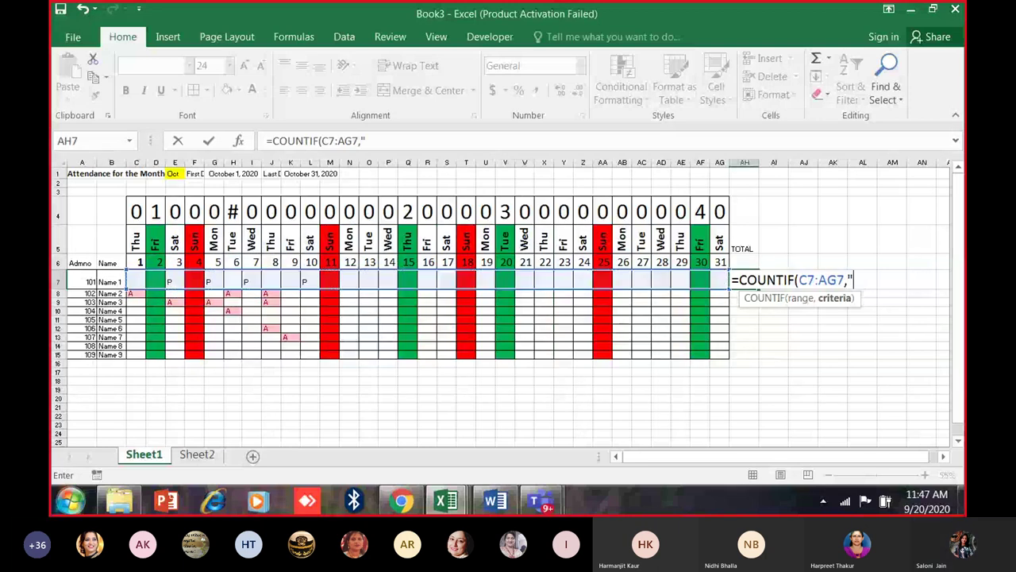
{"action": "type", "text": "P\")"}
{"action": "key", "text": "Return"}
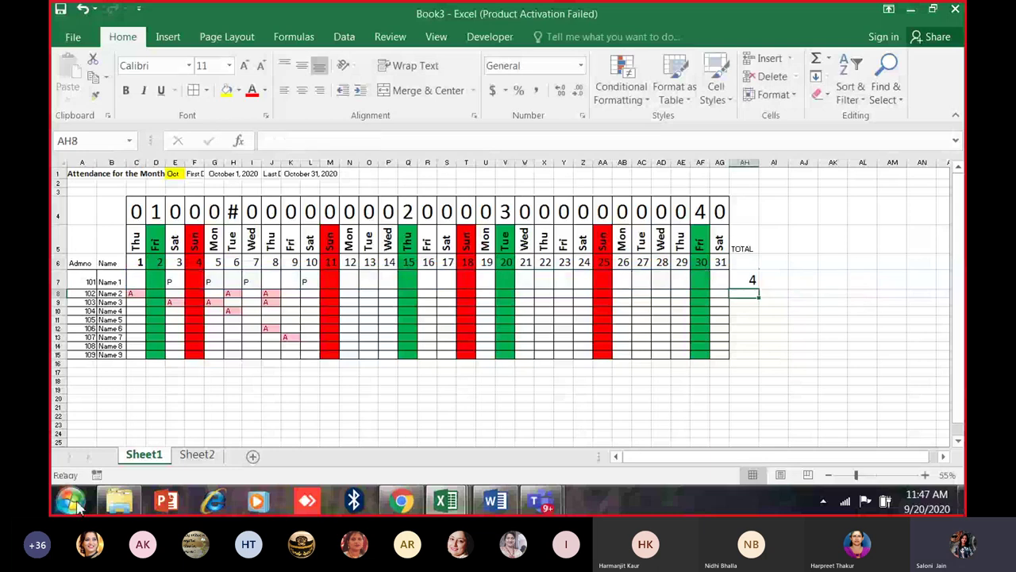
Enter P for Name 1 on the Sunday and holiday cells M7, Q7, T7, V7, AA7 and AF7.
{"action": "left_click_drag", "start_coordinate": [169, 282], "coordinate": [290, 284]}
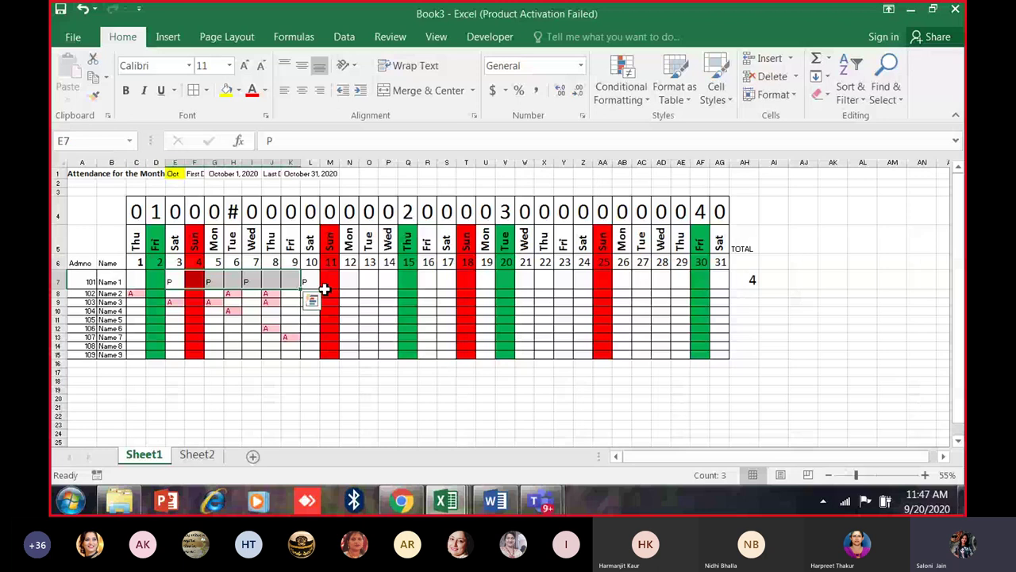
{"action": "left_click", "coordinate": [328, 282]}
{"action": "type", "text": "P"}
{"action": "left_click", "coordinate": [405, 282]}
{"action": "type", "text": "P"}
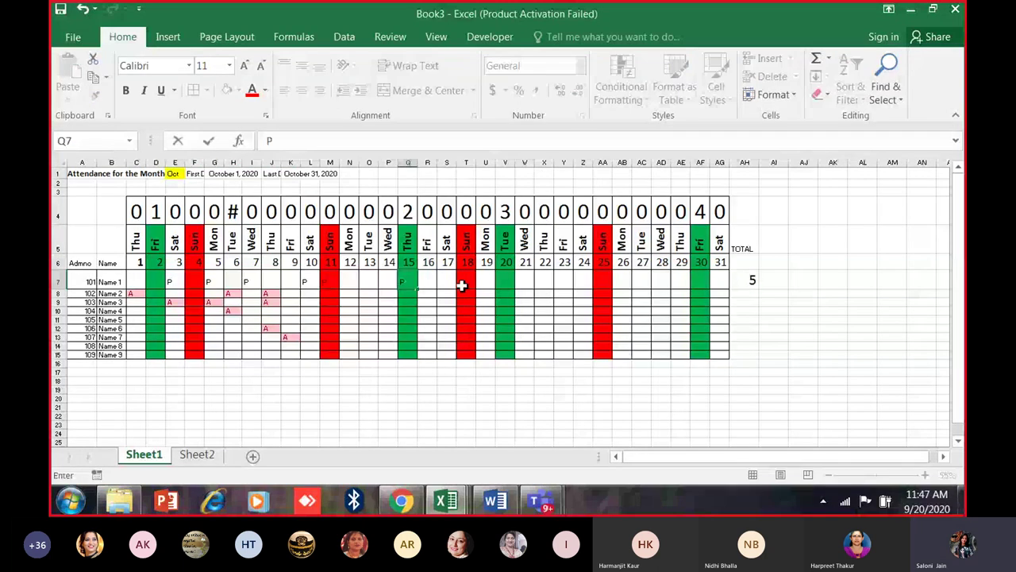
{"action": "left_click", "coordinate": [466, 282]}
{"action": "type", "text": "P"}
{"action": "left_click", "coordinate": [505, 282]}
{"action": "type", "text": "P"}
{"action": "left_click", "coordinate": [603, 282]}
{"action": "type", "text": "P"}
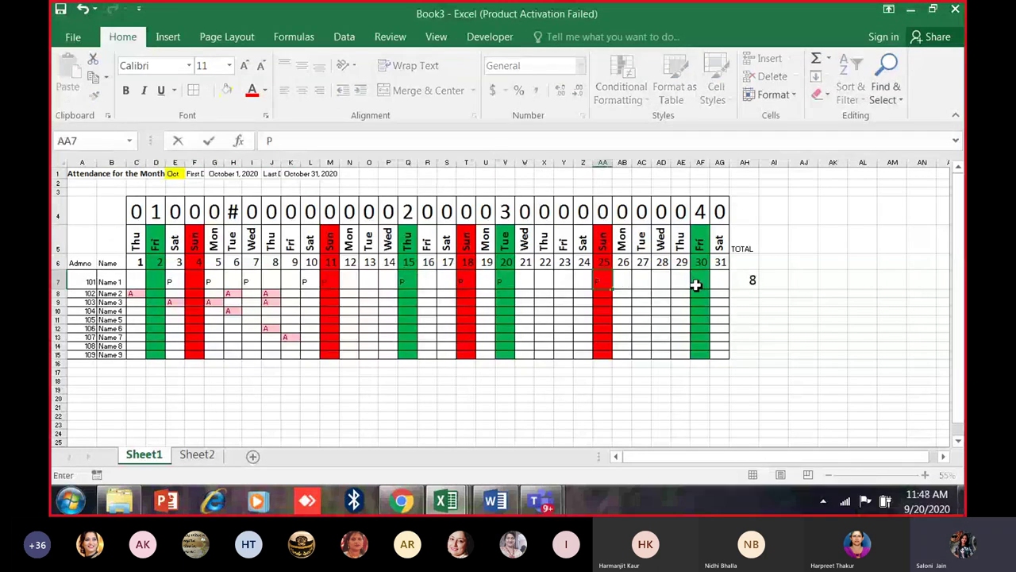
{"action": "left_click", "coordinate": [700, 283]}
{"action": "type", "text": "P"}
{"action": "key", "text": "ctrl+Return"}
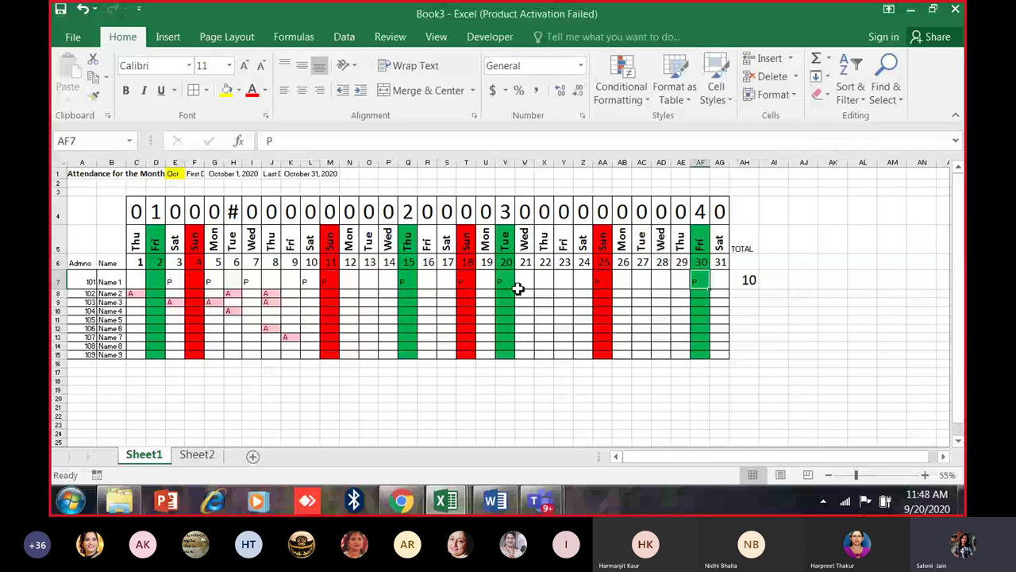
{"action": "left_click", "coordinate": [508, 283]}
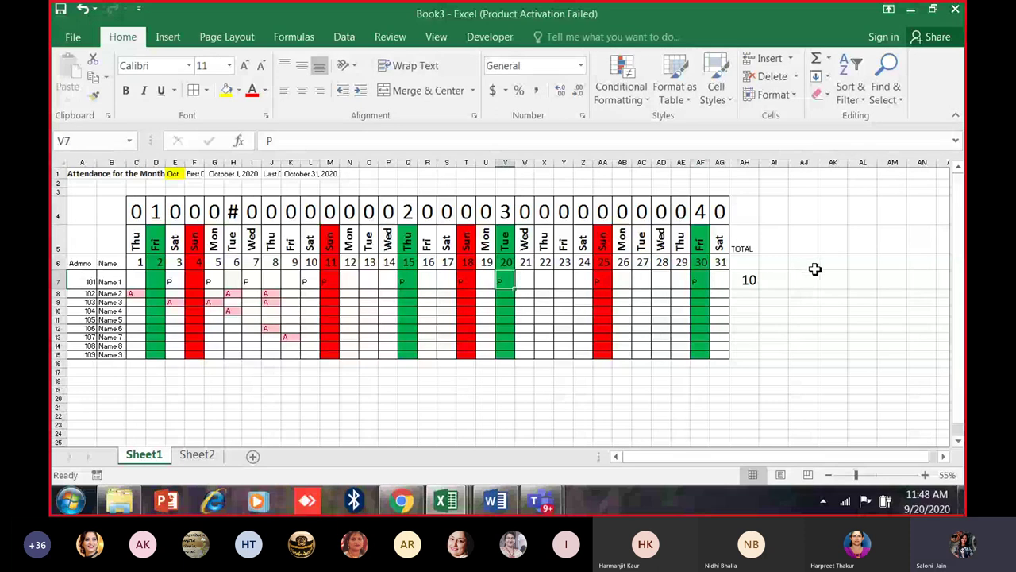
{"action": "left_click", "coordinate": [750, 281]}
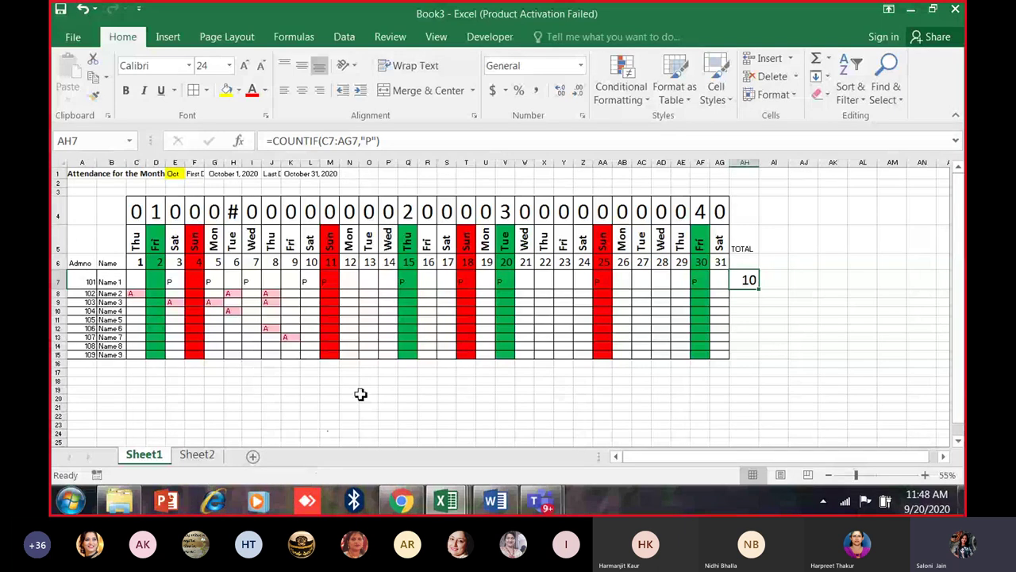
{"action": "left_click", "coordinate": [505, 282]}
{"action": "left_click", "coordinate": [594, 284]}
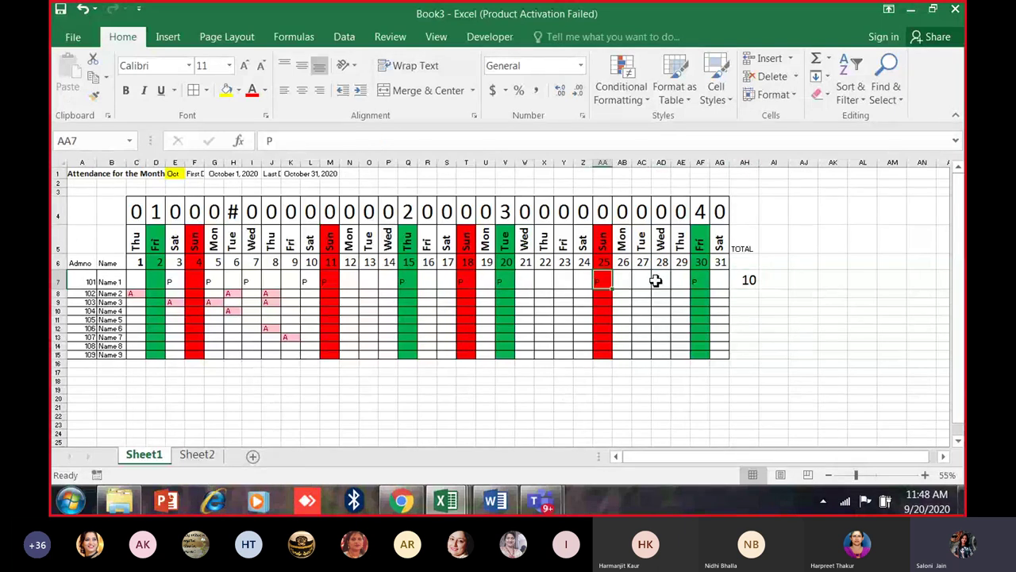
Start a COUNTIFS formula in AH7 with the range C7:AG7 and "P" as its first criterion.
{"action": "left_click", "coordinate": [746, 281]}
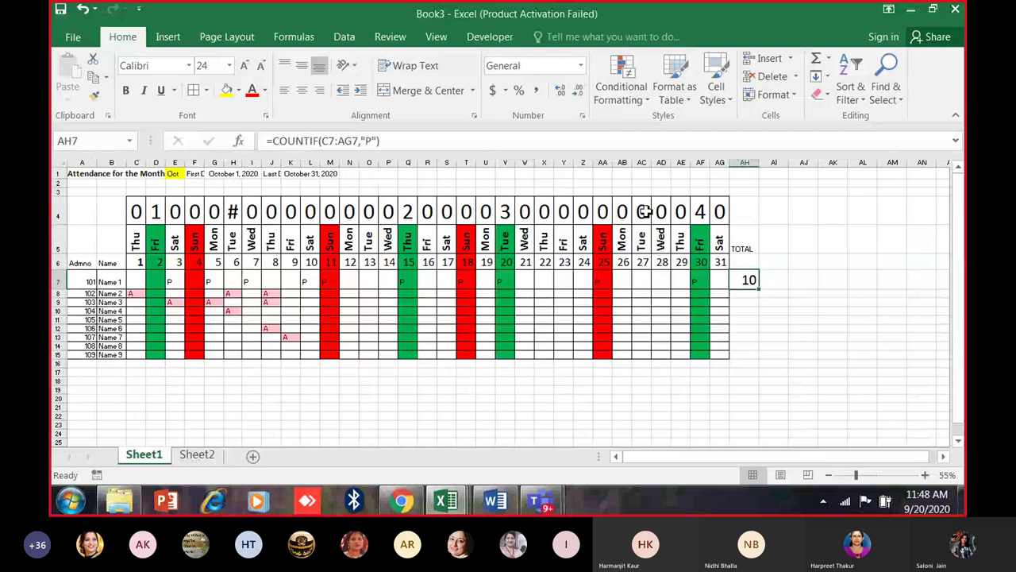
{"action": "type", "text": "="}
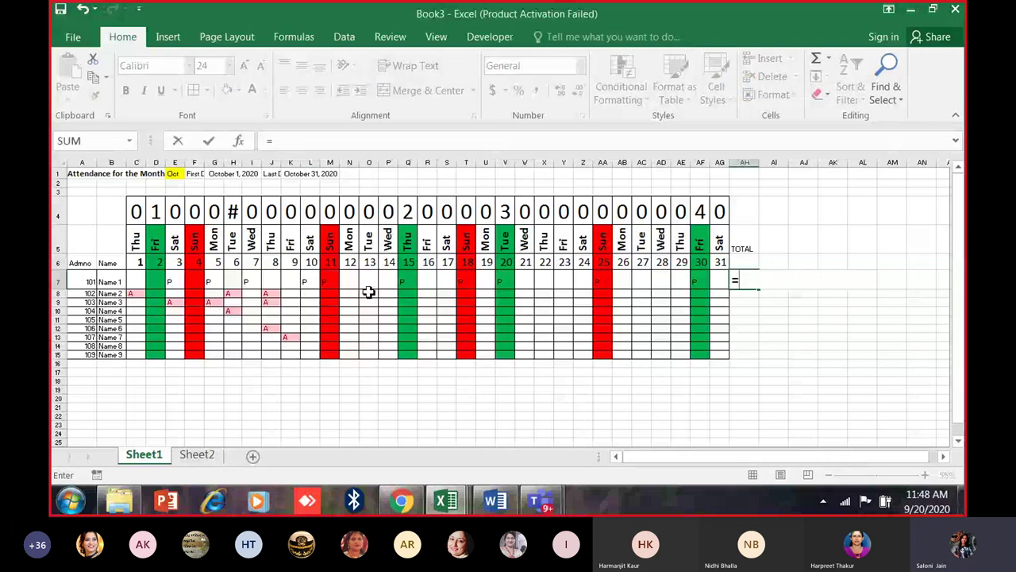
{"action": "type", "text": "COUNTIF"}
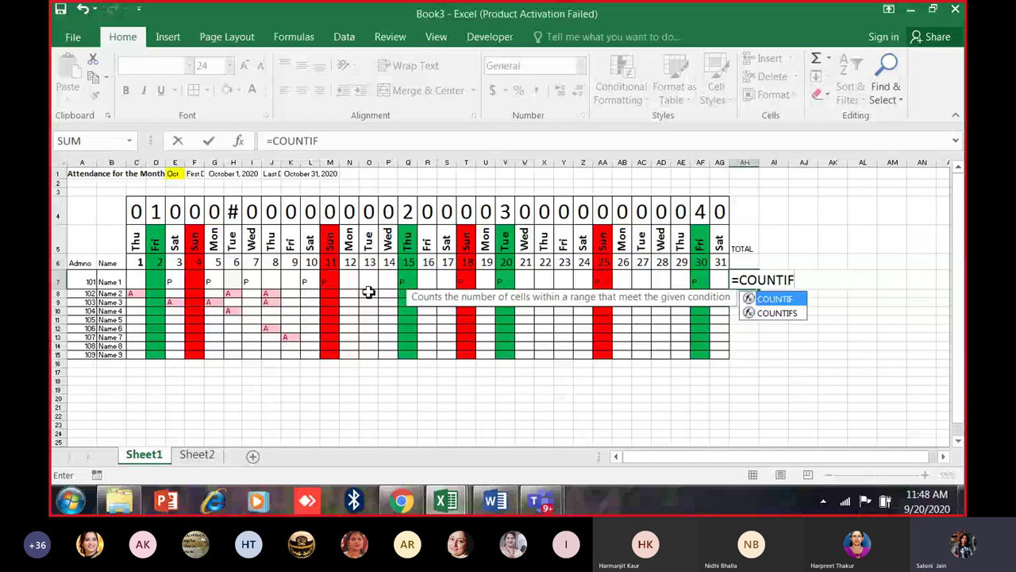
{"action": "type", "text": "S"}
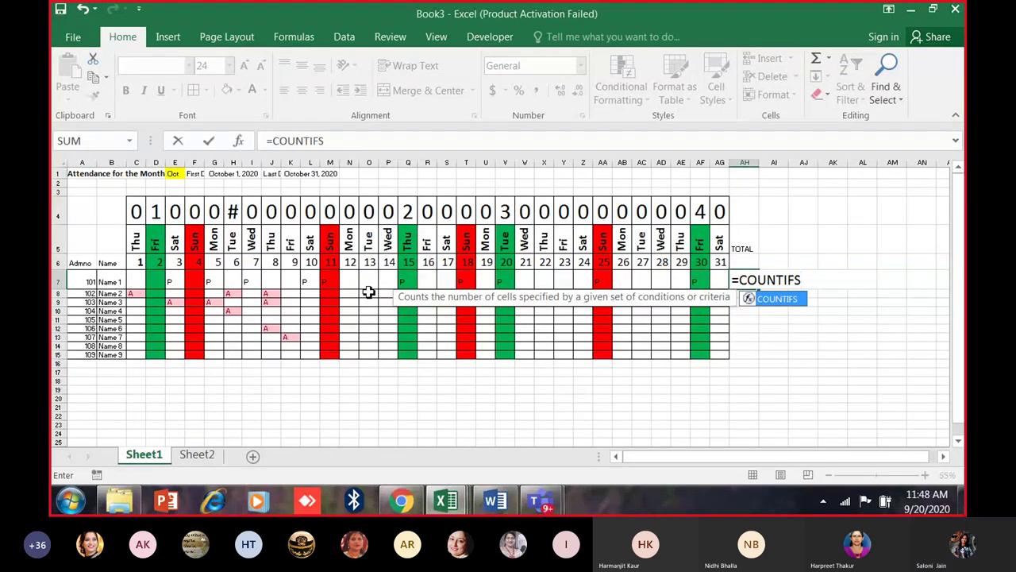
{"action": "type", "text": "("}
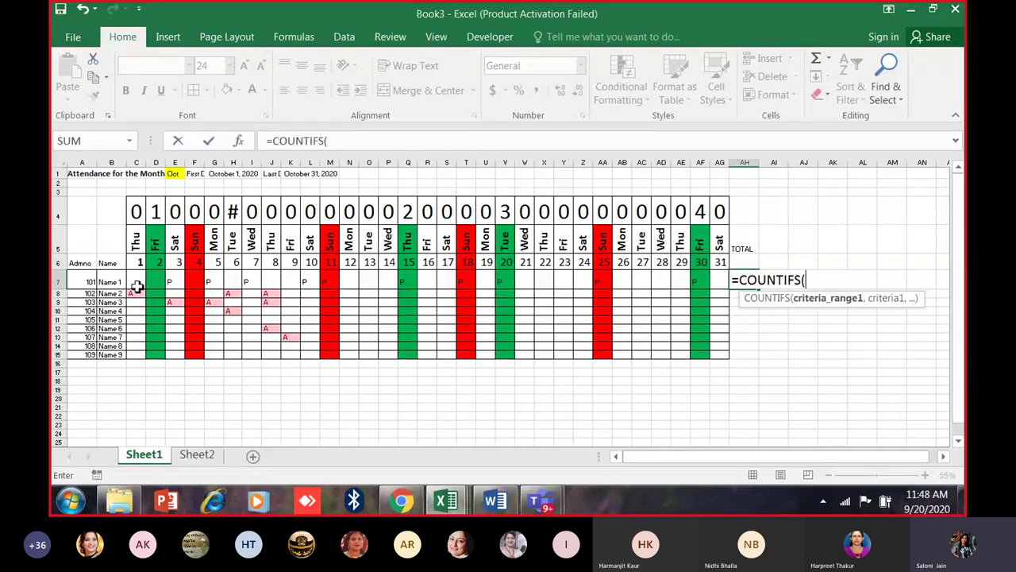
{"action": "left_click_drag", "start_coordinate": [136, 288], "coordinate": [720, 282]}
{"action": "type", "text": ",\"P"}
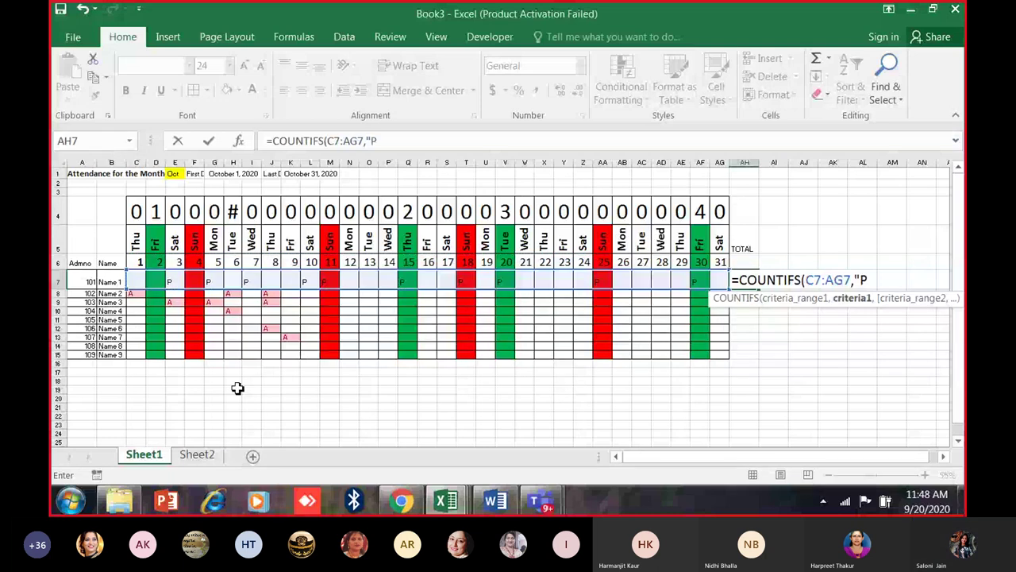
{"action": "type", "text": "\""}
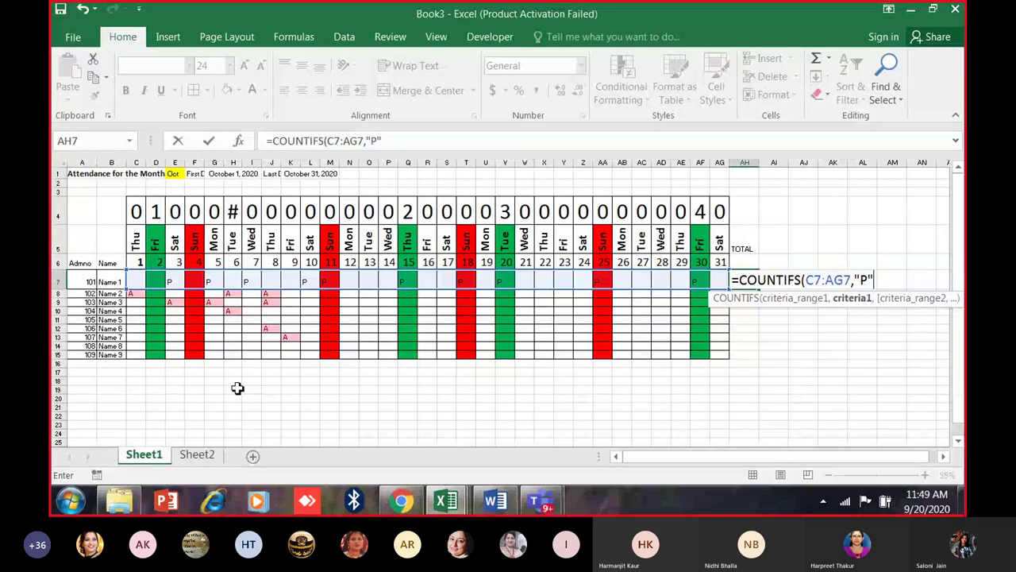
{"action": "type", "text": ","}
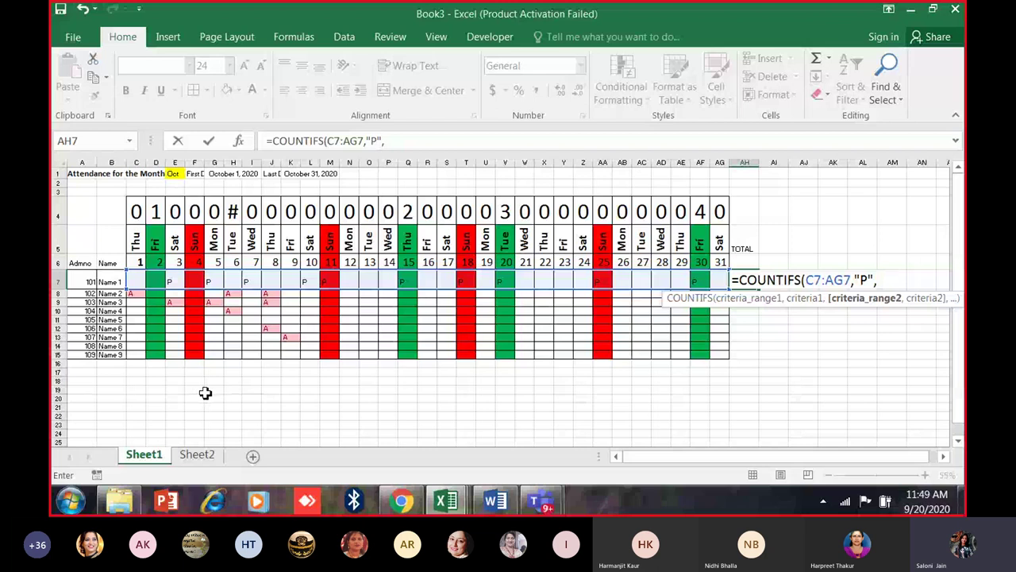
{"action": "left_click_drag", "start_coordinate": [134, 281], "coordinate": [715, 282]}
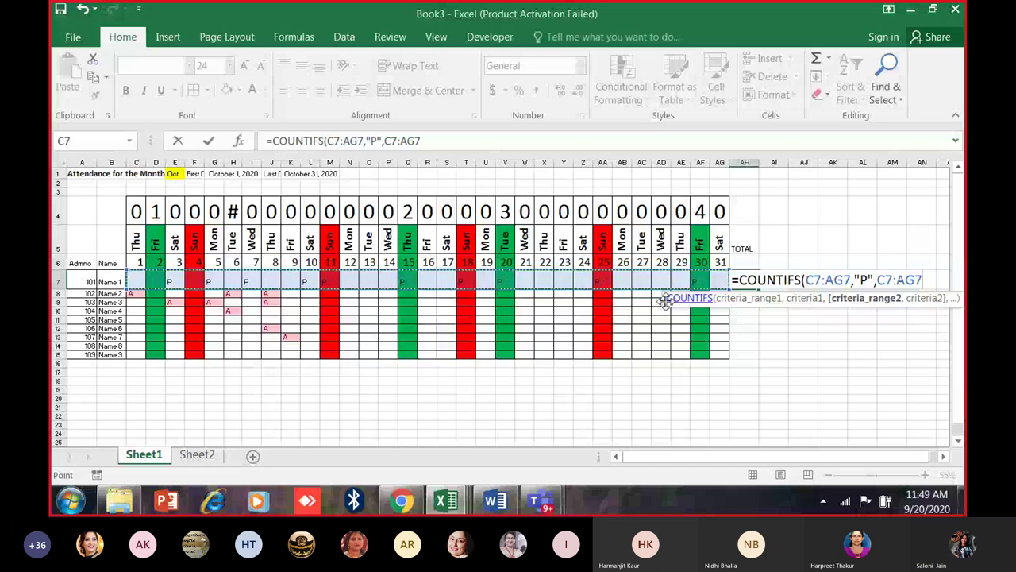
{"action": "left_click_drag", "start_coordinate": [133, 248], "coordinate": [721, 239]}
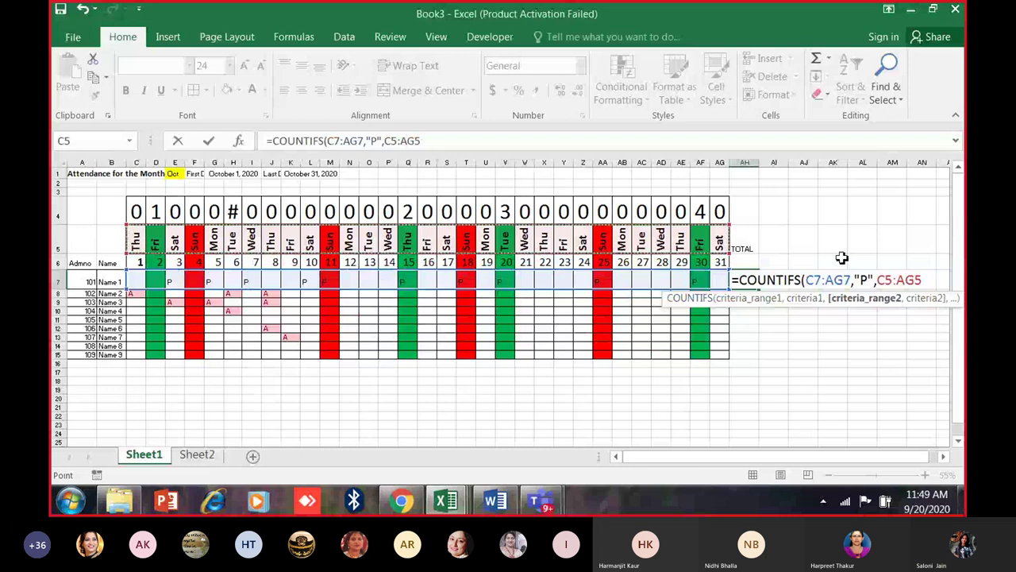
{"action": "left_click", "coordinate": [886, 283]}
{"action": "type", "text": "$"}
{"action": "left_click", "coordinate": [923, 279]}
{"action": "type", "text": "$"}
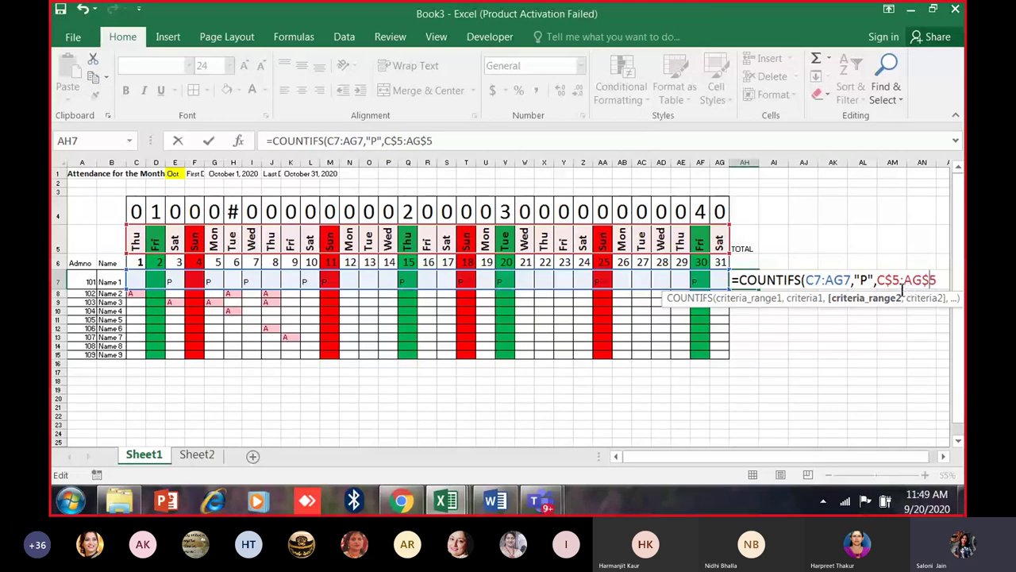
{"action": "scroll", "coordinate": [867, 445], "scroll_direction": "right", "scroll_amount": 1}
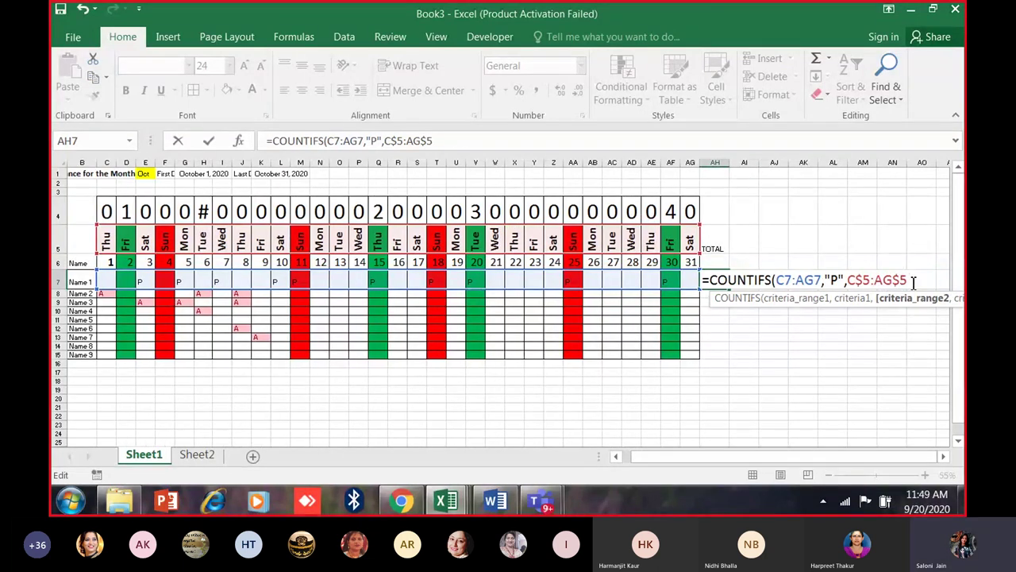
{"action": "type", "text": "=."}
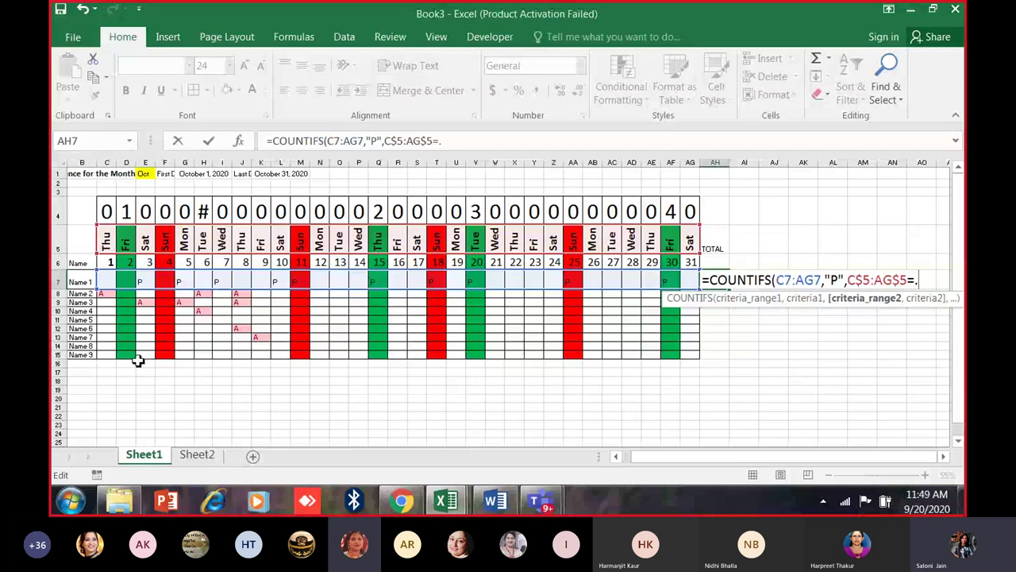
{"action": "key", "text": "BackSpace"}
{"action": "key", "text": "BackSpace"}
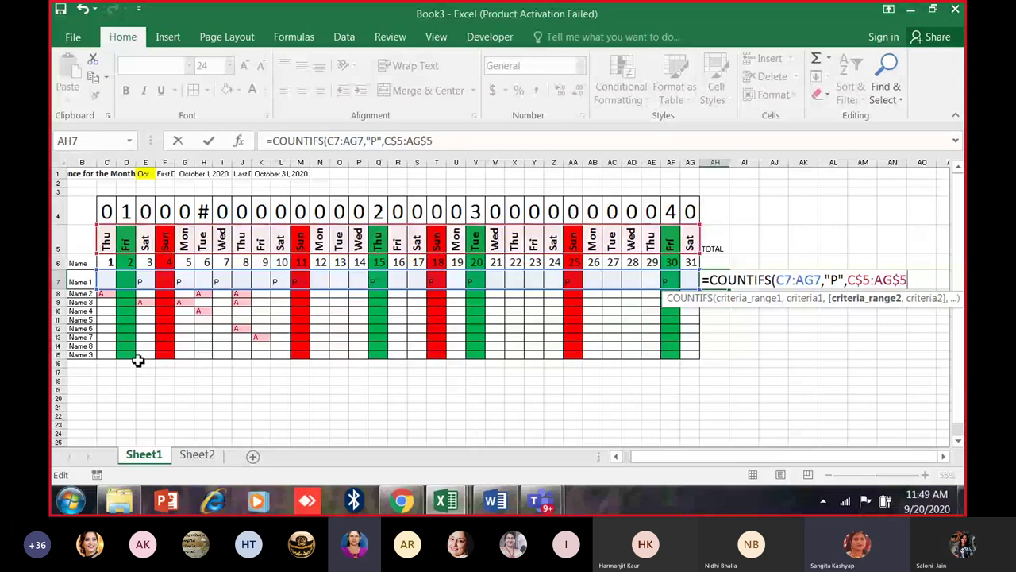
Discard the unfinished COUNTIFS entry and clear the existing formula from AH7.
{"action": "key", "text": "BackSpace"}
{"action": "key", "text": "BackSpace"}
{"action": "key", "text": "BackSpace"}
{"action": "key", "text": "BackSpace"}
{"action": "key", "text": "BackSpace"}
{"action": "key", "text": "BackSpace"}
{"action": "key", "text": "BackSpace"}
{"action": "key", "text": "BackSpace"}
{"action": "key", "text": "BackSpace"}
{"action": "key", "text": "BackSpace"}
{"action": "key", "text": "BackSpace"}
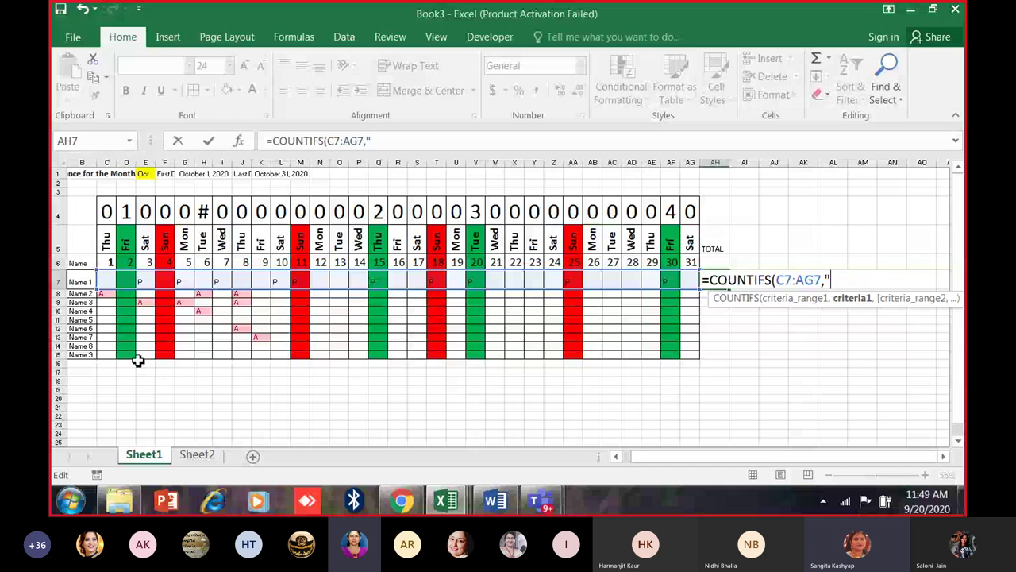
{"action": "key", "text": "BackSpace"}
{"action": "key", "text": "BackSpace"}
{"action": "key", "text": "BackSpace"}
{"action": "key", "text": "BackSpace"}
{"action": "key", "text": "BackSpace"}
{"action": "key", "text": "BackSpace"}
{"action": "key", "text": "BackSpace"}
{"action": "key", "text": "BackSpace"}
{"action": "key", "text": "Escape"}
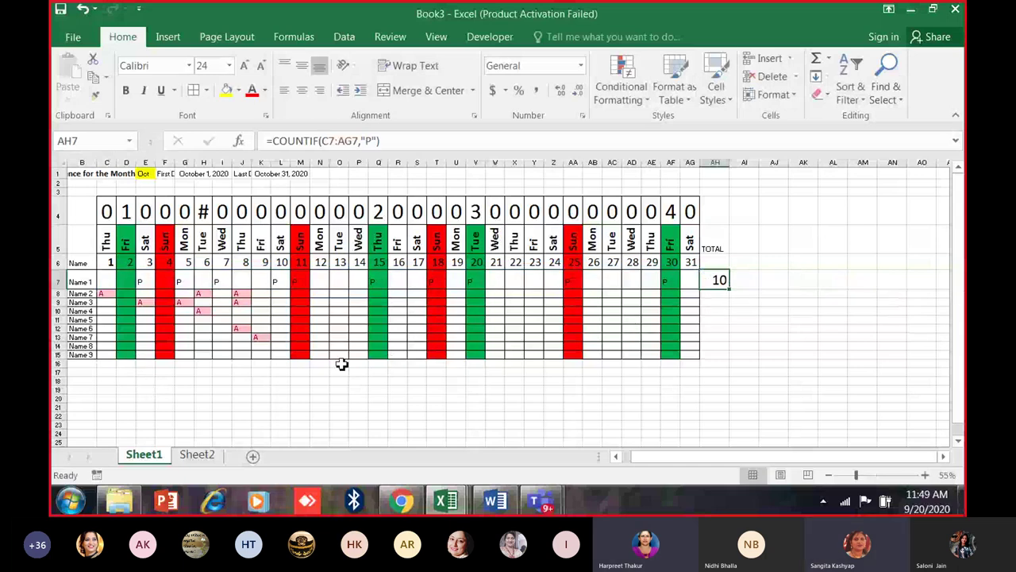
{"action": "key", "text": "Delete"}
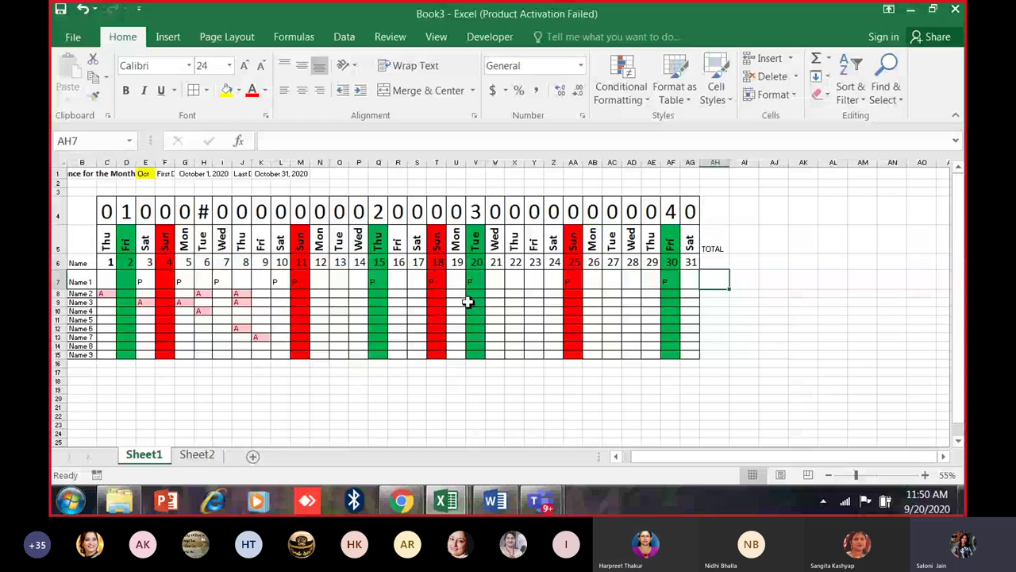
{"action": "type", "text": "="}
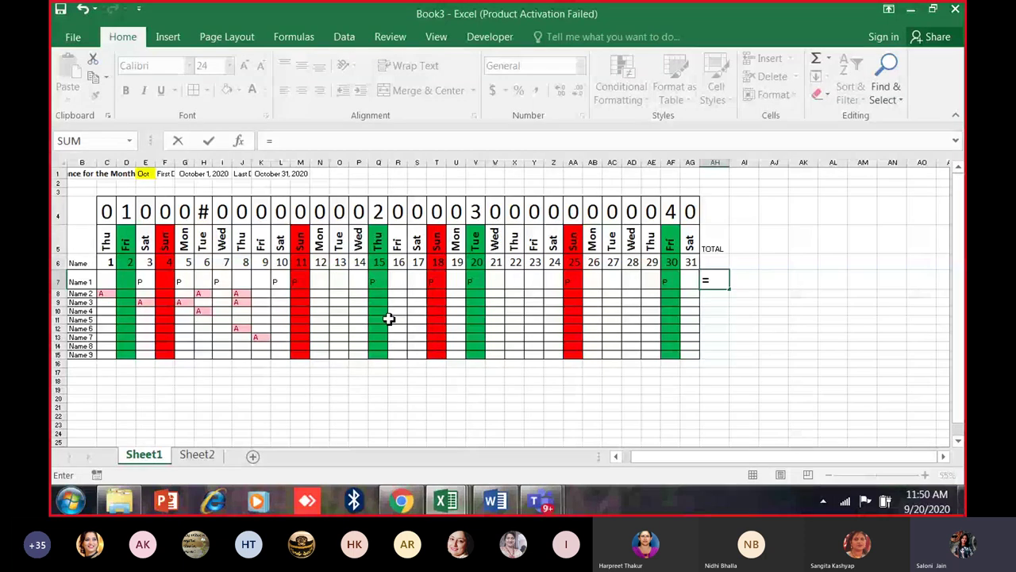
{"action": "type", "text": "COUN"}
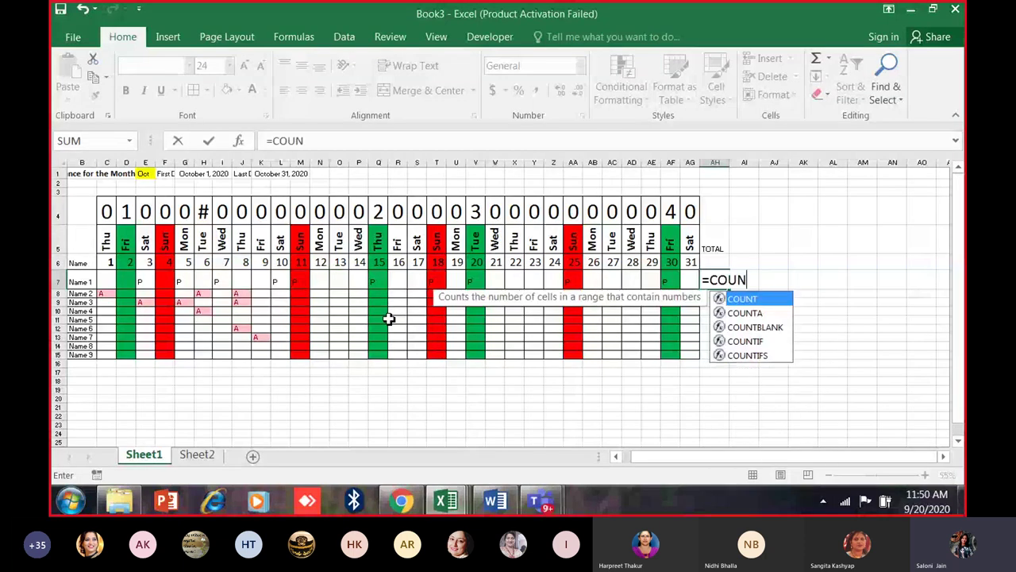
{"action": "type", "text": "TIFS"}
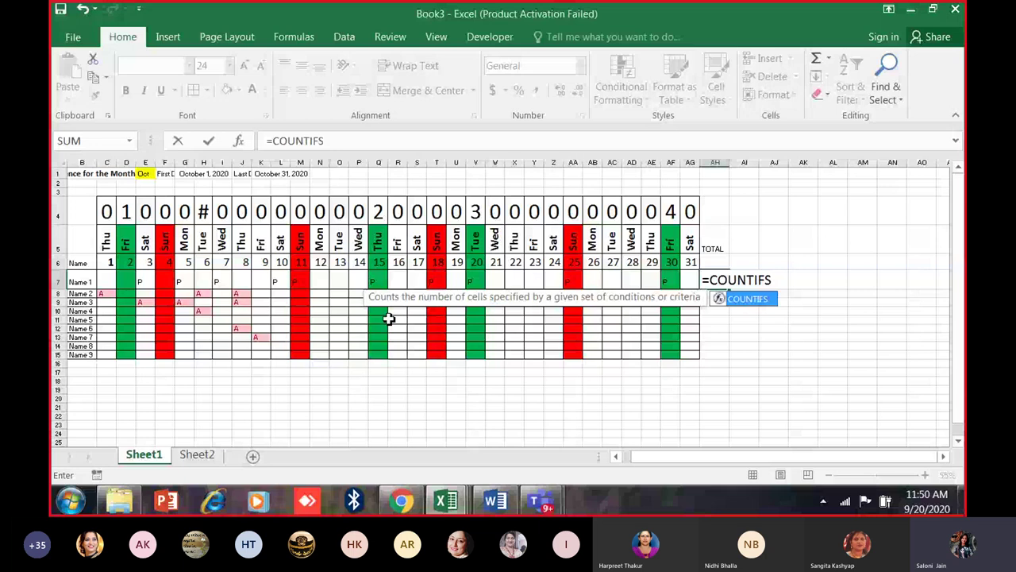
{"action": "type", "text": "("}
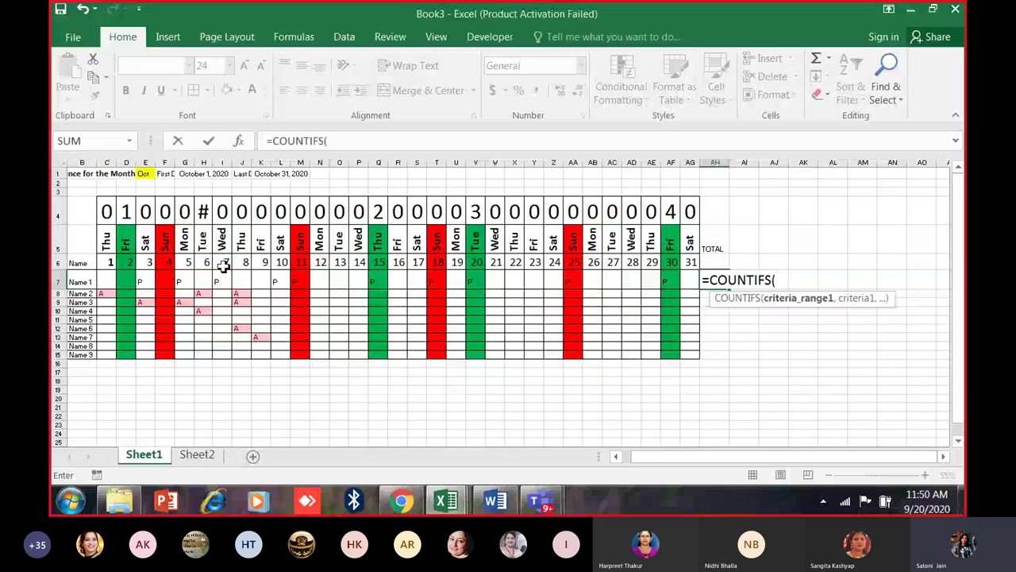
{"action": "left_click_drag", "start_coordinate": [103, 282], "coordinate": [170, 280]}
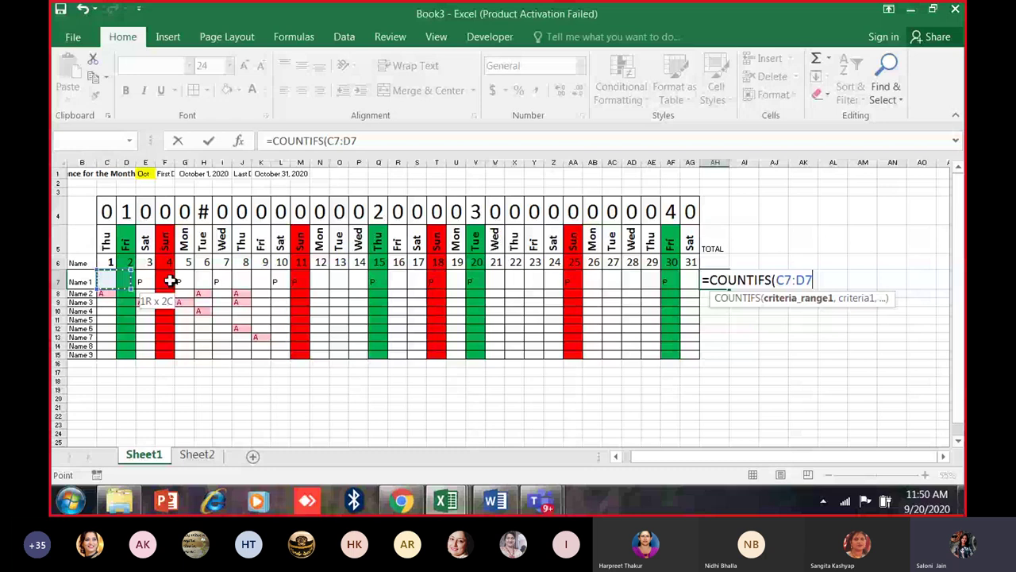
{"action": "left_click_drag", "start_coordinate": [171, 280], "coordinate": [690, 282]}
{"action": "type", "text": ",\""}
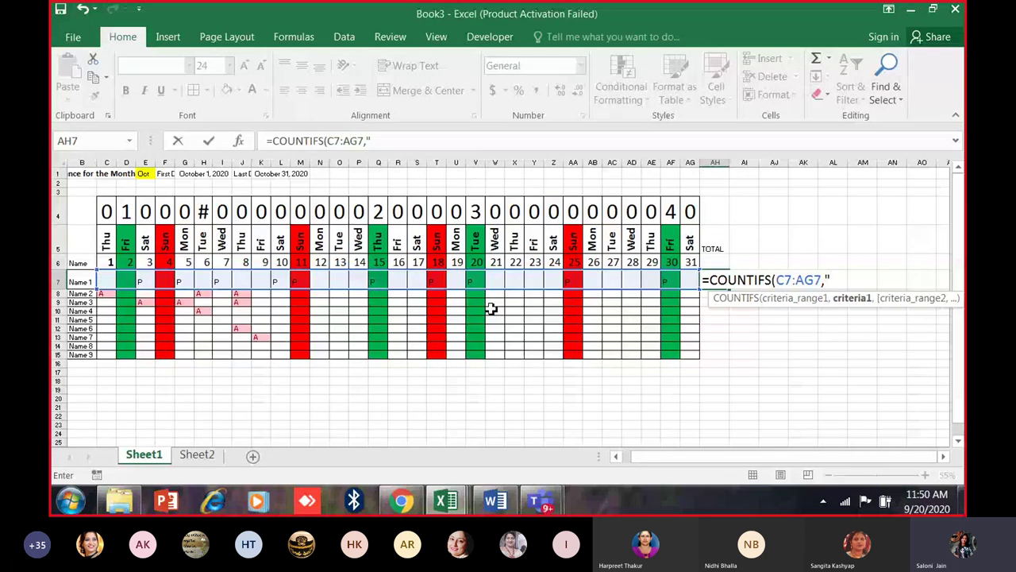
{"action": "type", "text": "p"}
{"action": "key", "text": "BackSpace"}
{"action": "type", "text": "P\","}
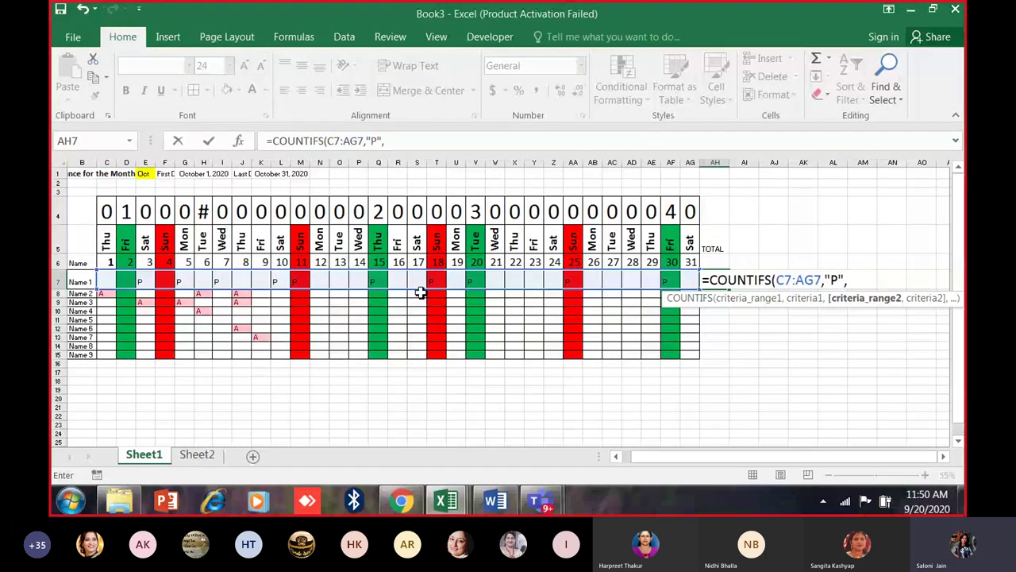
{"action": "left_click", "coordinate": [109, 242]}
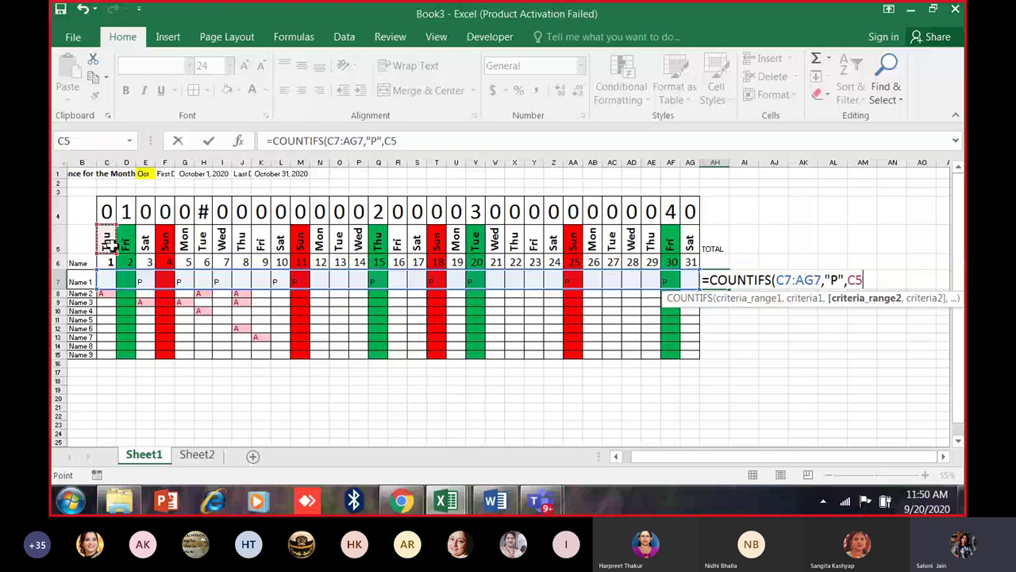
{"action": "left_click_drag", "start_coordinate": [111, 243], "coordinate": [684, 240]}
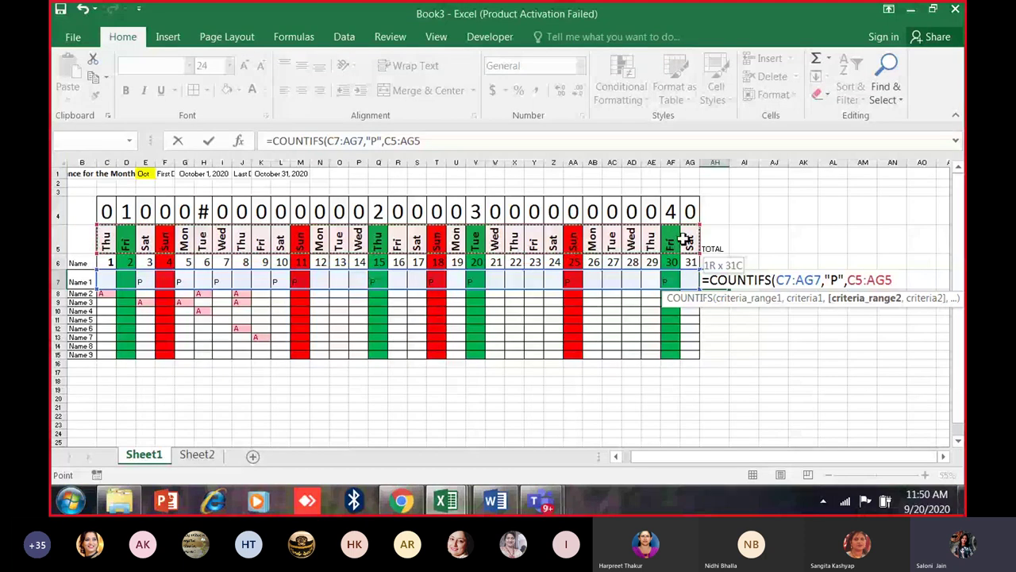
{"action": "left_click_drag", "start_coordinate": [684, 240], "coordinate": [685, 239]}
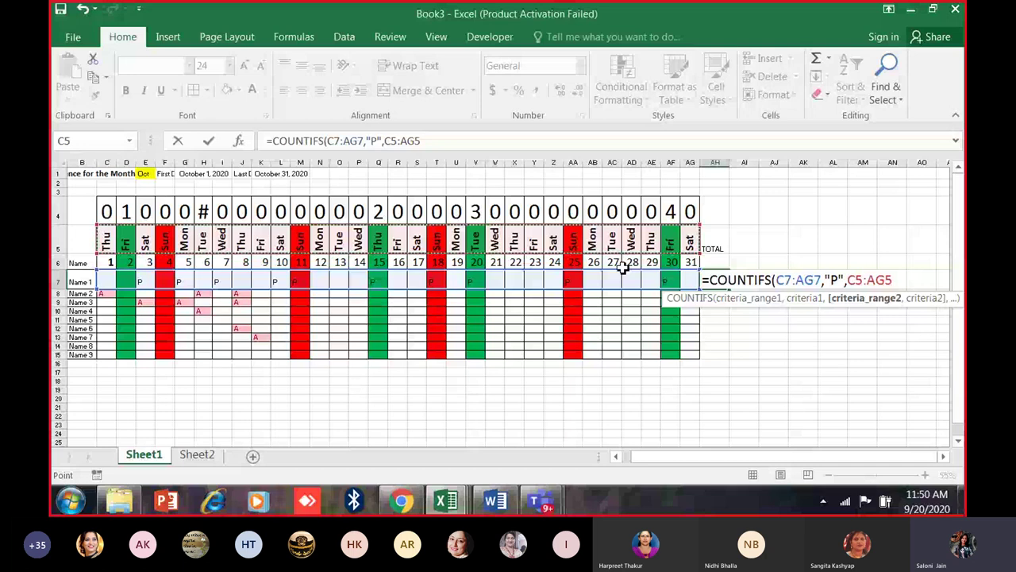
{"action": "type", "text": ",\"<>"}
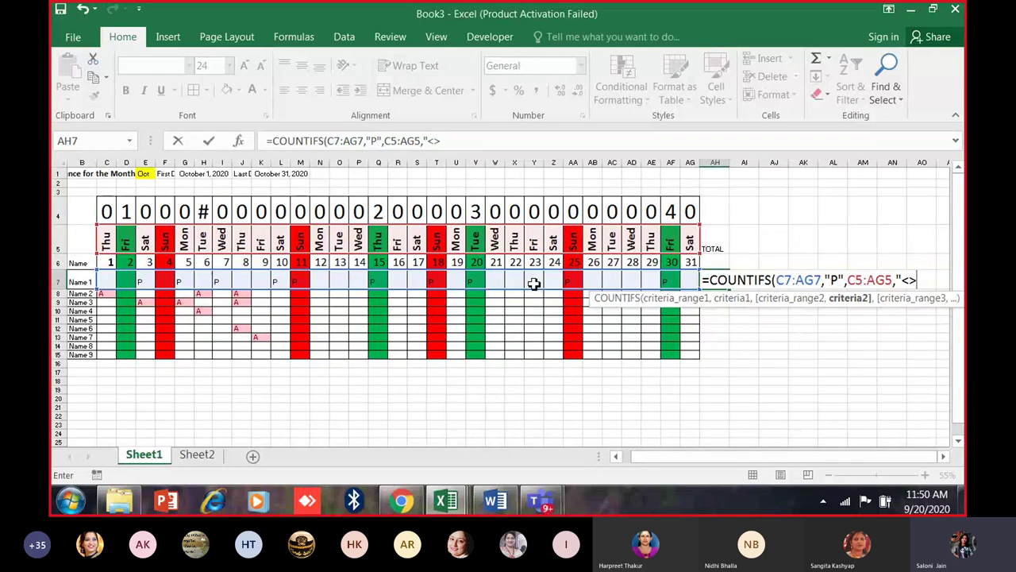
{"action": "type", "text": "sUN"}
{"action": "key", "text": "BackSpace"}
{"action": "key", "text": "BackSpace"}
{"action": "key", "text": "BackSpace"}
{"action": "type", "text": "S"}
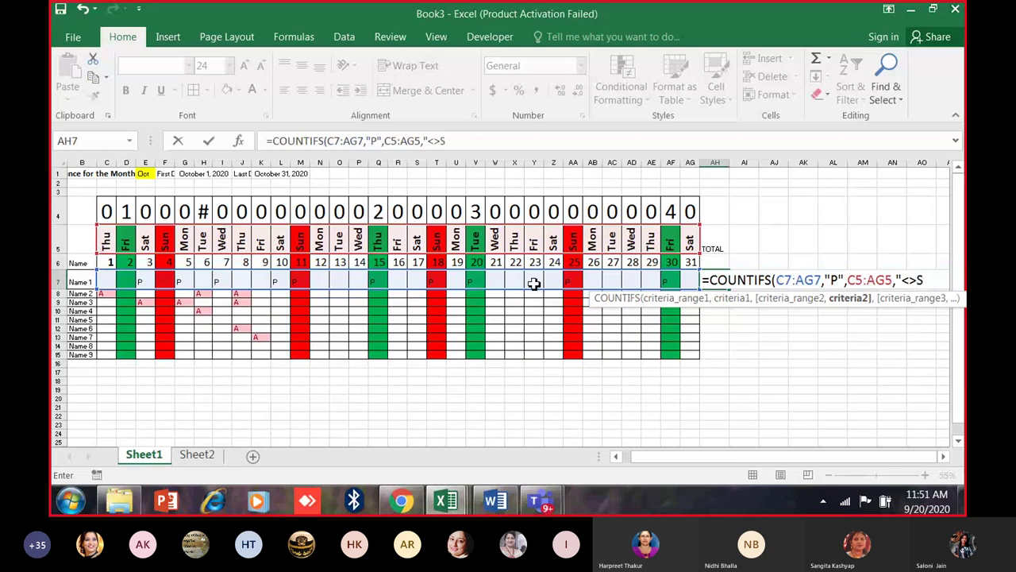
{"action": "type", "text": "un\""}
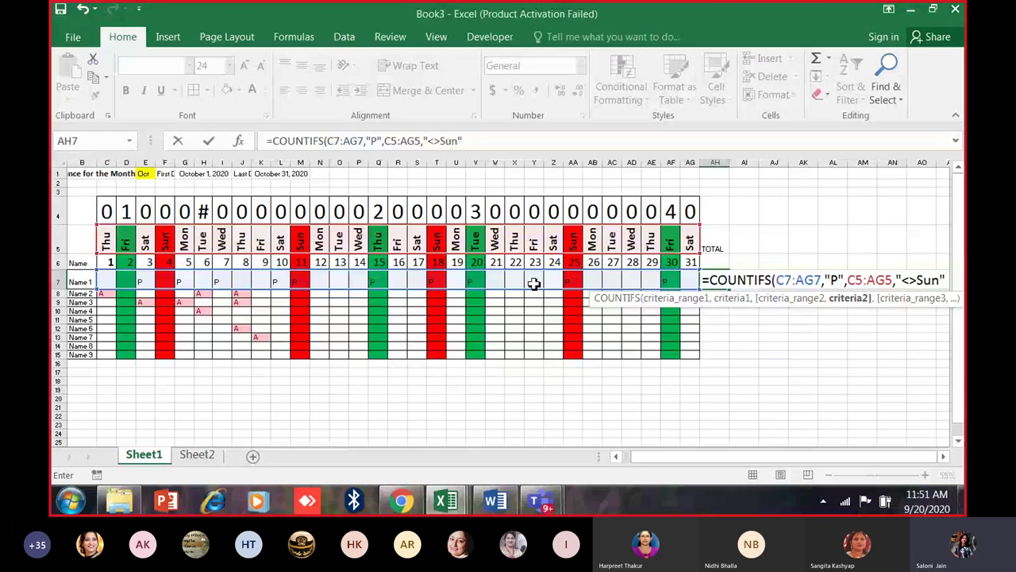
{"action": "type", "text": ","}
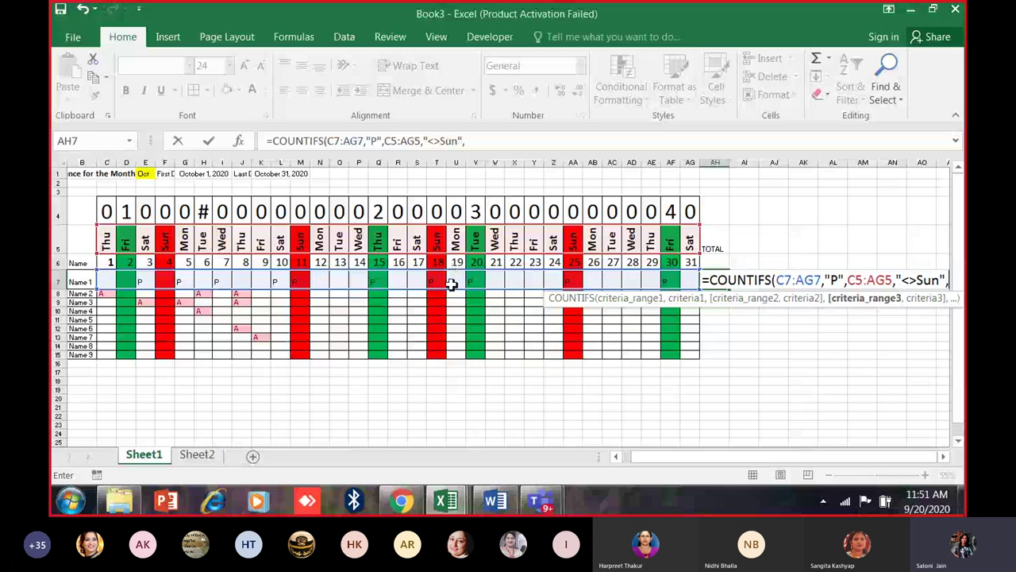
{"action": "left_click_drag", "start_coordinate": [106, 210], "coordinate": [690, 211]}
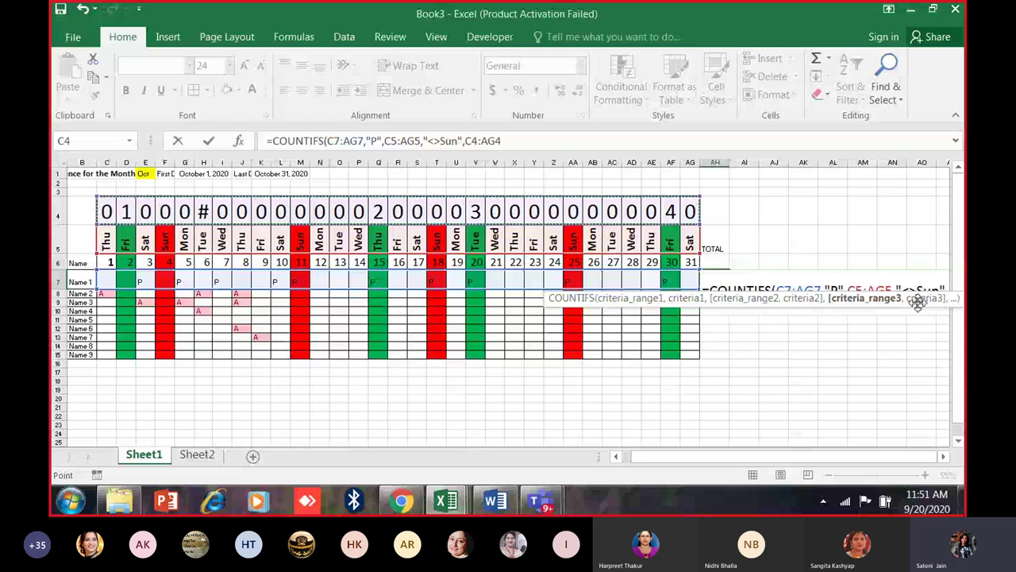
{"action": "key", "text": "Escape"}
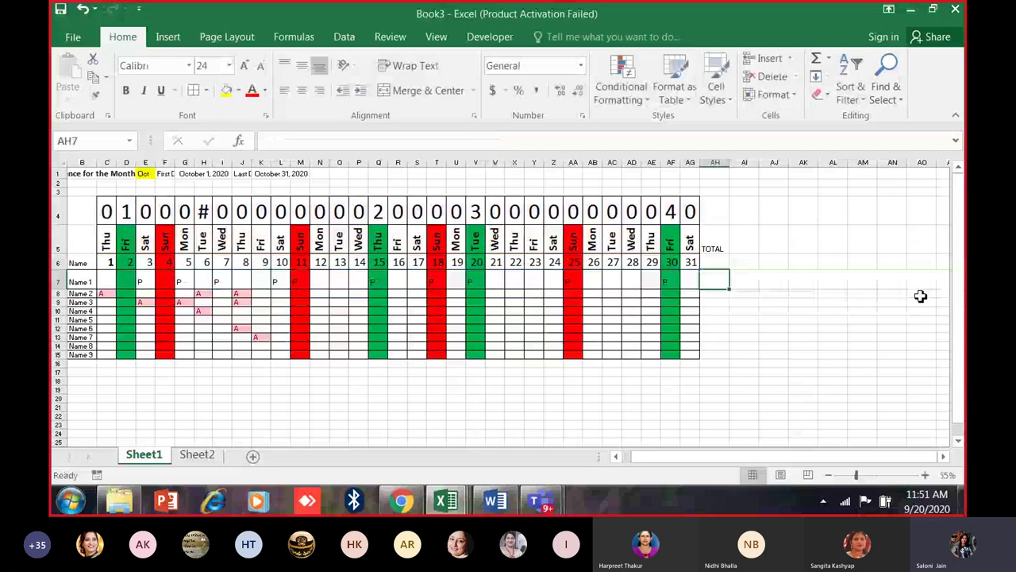
Start a =countif( formula in AH7 with the range D7:AG7 and "P" as its first criterion.
{"action": "type", "text": "=co"}
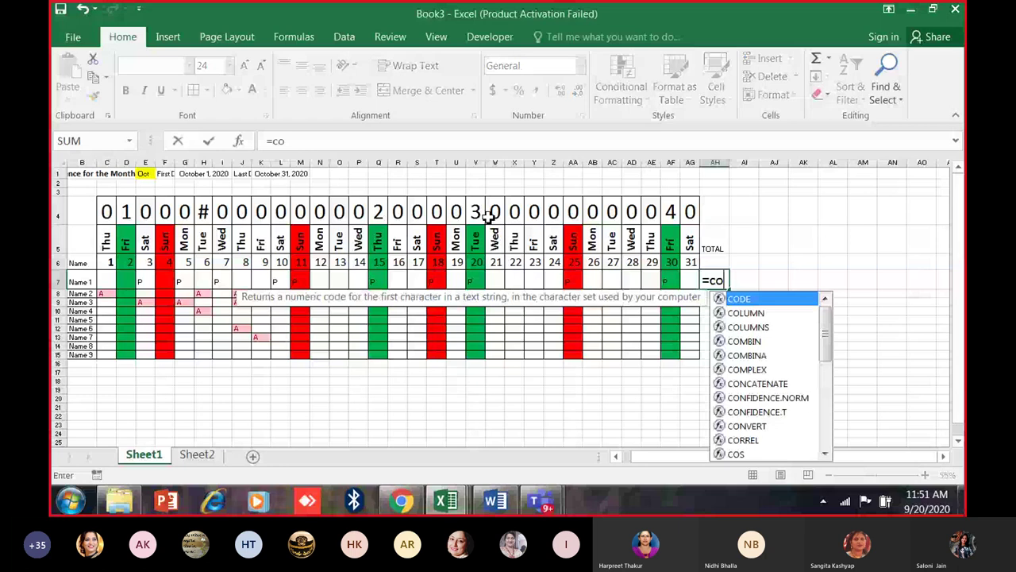
{"action": "type", "text": "untif("}
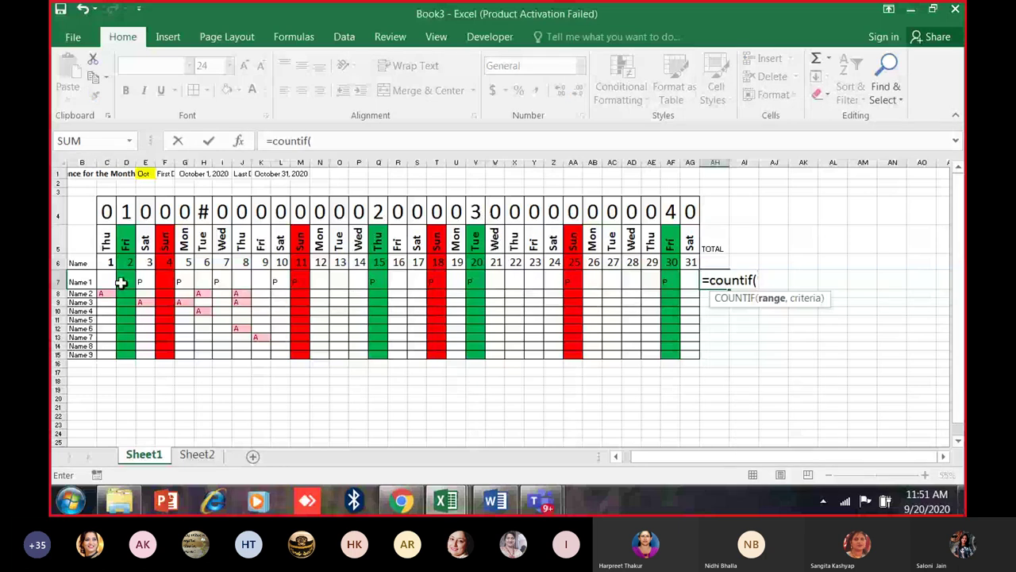
{"action": "left_click_drag", "start_coordinate": [120, 282], "coordinate": [689, 283]}
{"action": "type", "text": ",\"P\","}
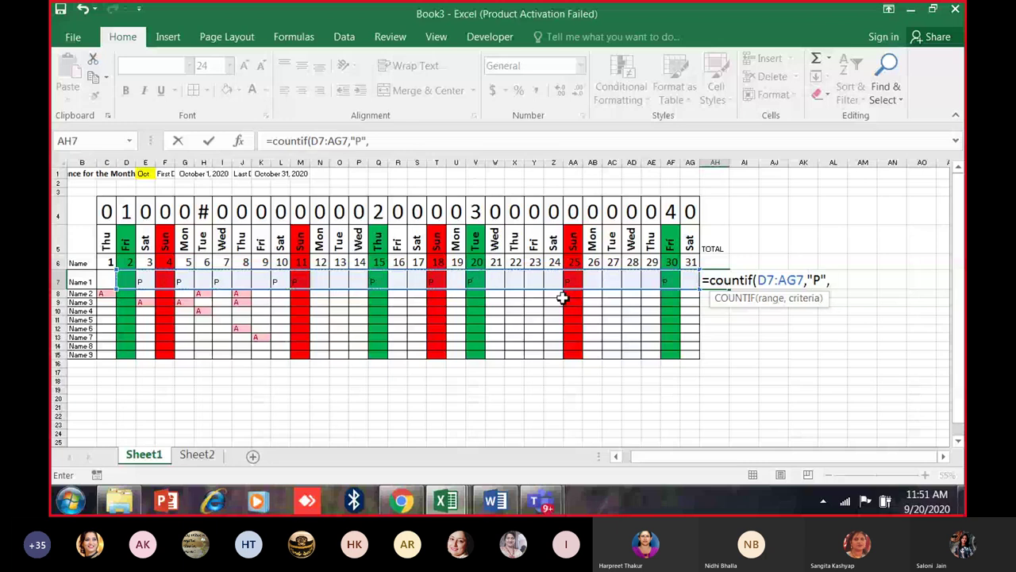
Add the weekday row with locked row references, C$5:AG$5, as the second range with the criterion "<>Sun".
{"action": "left_click_drag", "start_coordinate": [106, 240], "coordinate": [690, 242]}
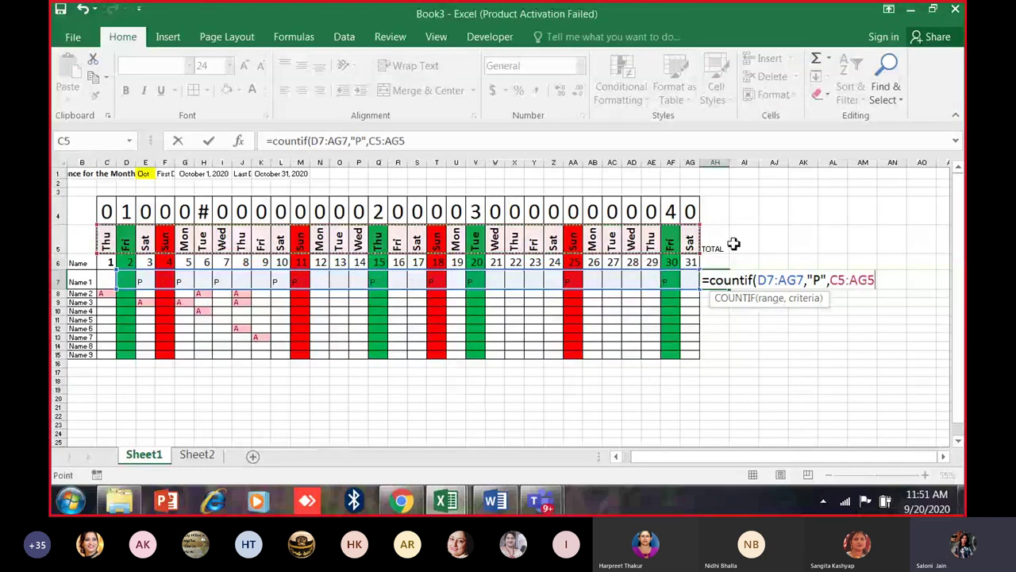
{"action": "left_click", "coordinate": [841, 282]}
{"action": "type", "text": "$"}
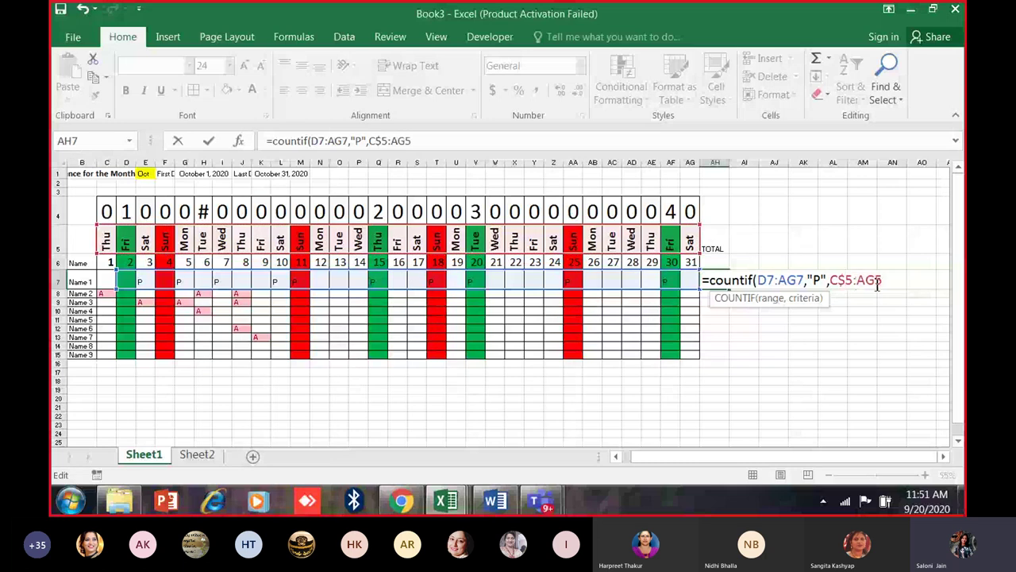
{"action": "left_click", "coordinate": [875, 282]}
{"action": "type", "text": "$"}
{"action": "left_click", "coordinate": [901, 282]}
{"action": "type", "text": ",\""}
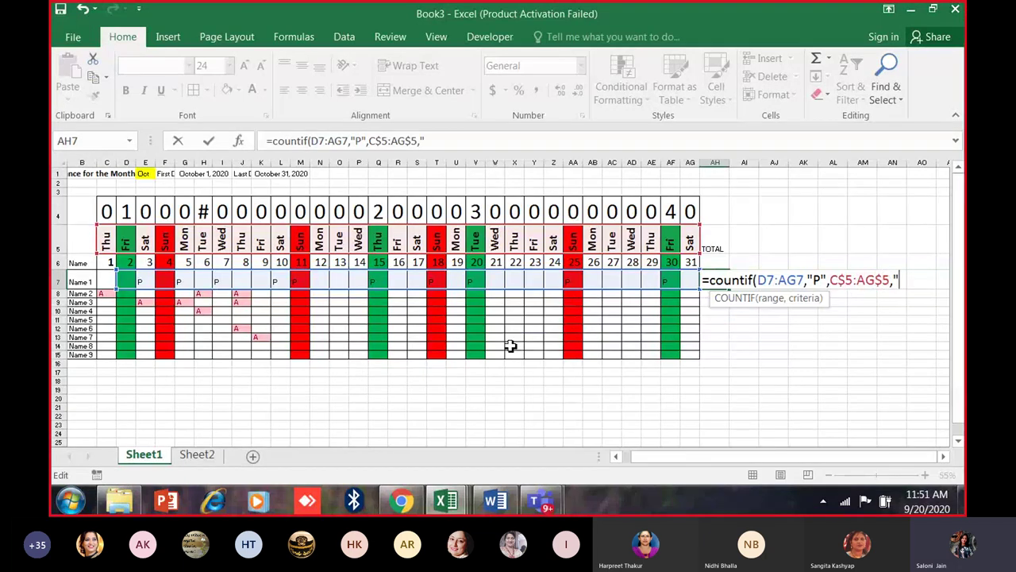
{"action": "type", "text": "<>Sun\","}
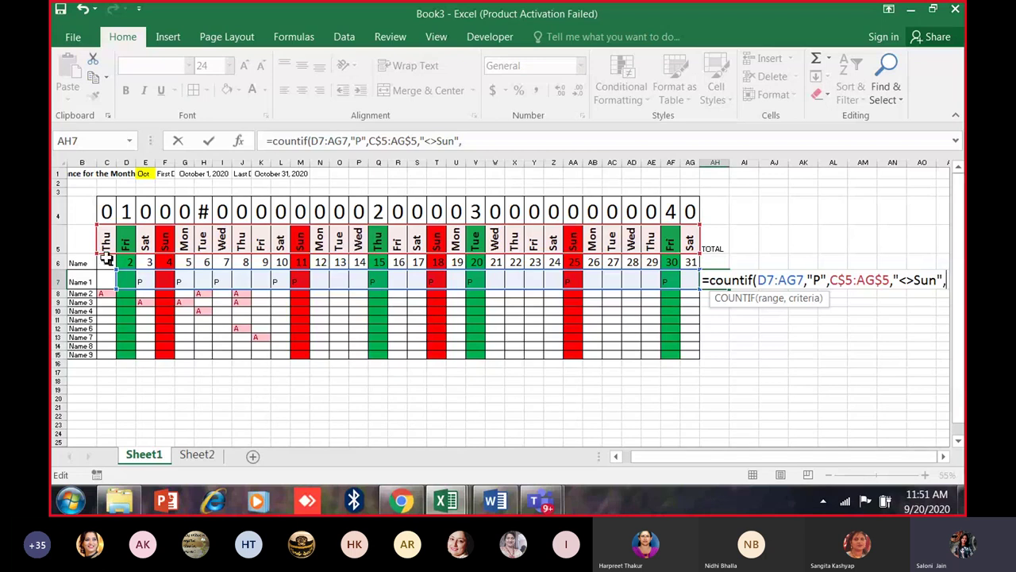
Add row 4 with locked row references, C$4:AG$4, as the third range with the criterion 0, and close the formula.
{"action": "left_click_drag", "start_coordinate": [106, 211], "coordinate": [699, 205]}
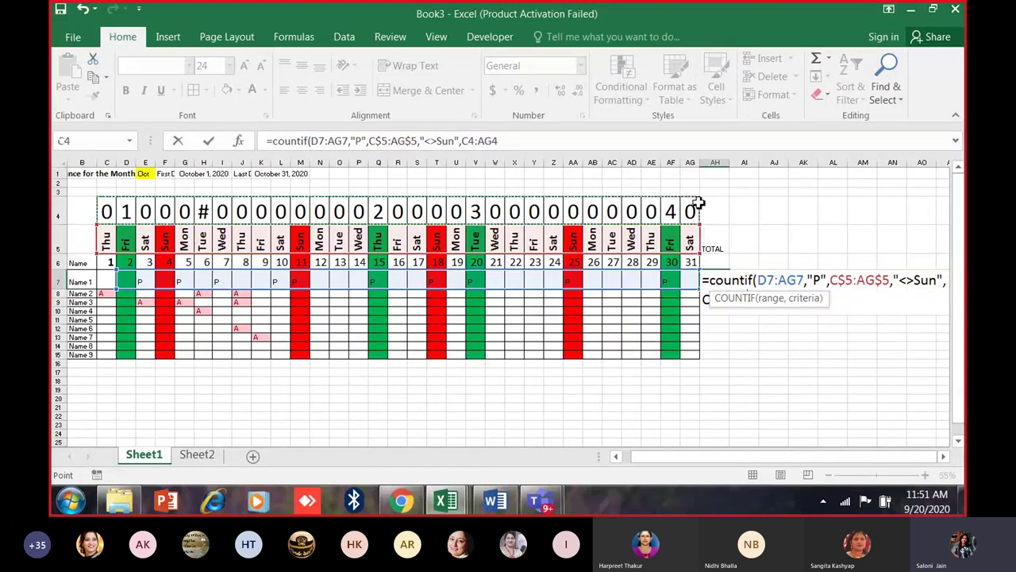
{"action": "left_click", "coordinate": [517, 140]}
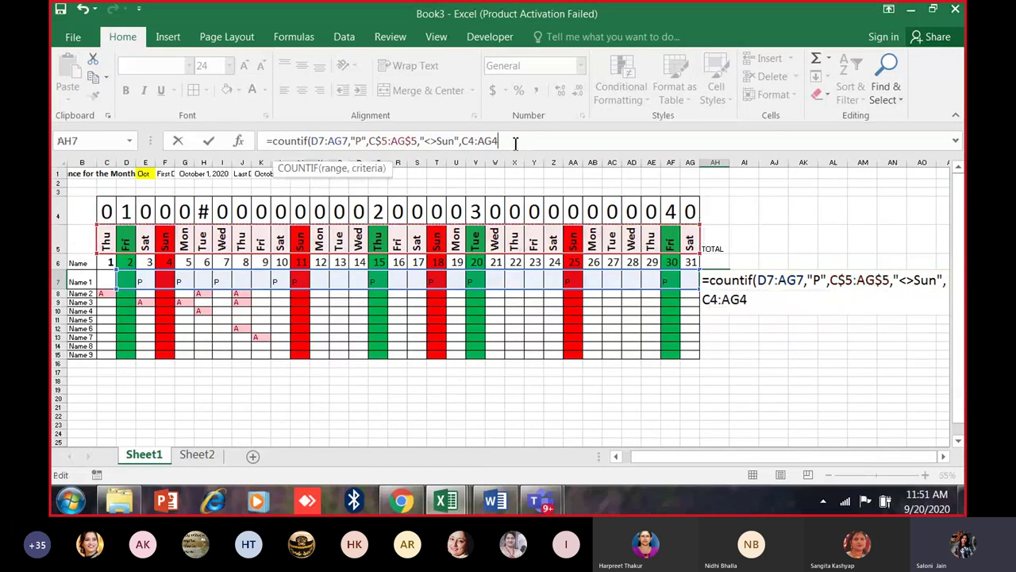
{"action": "type", "text": "$"}
{"action": "type", "text": "$"}
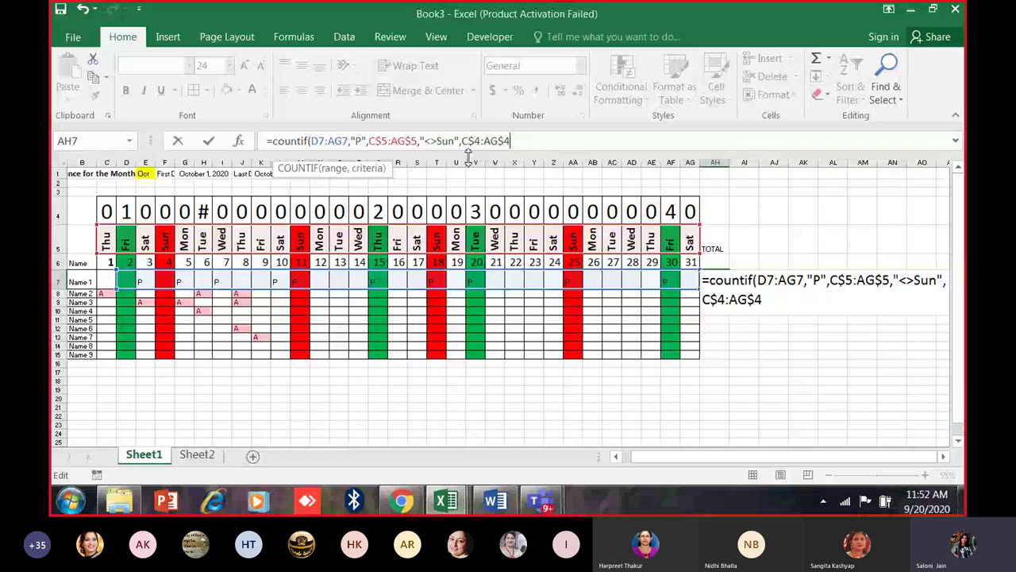
{"action": "type", "text": ",0"}
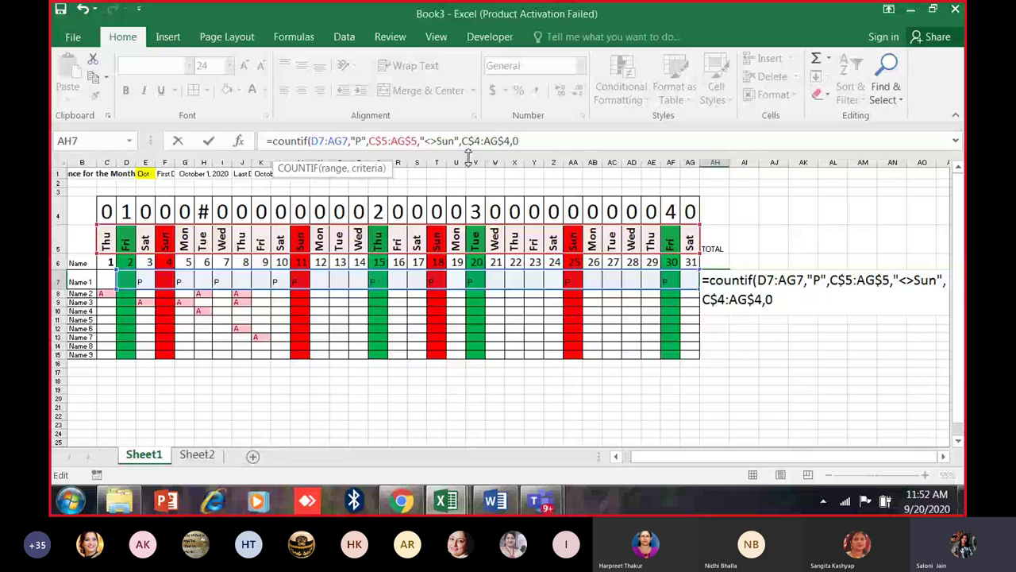
{"action": "key", "text": "End"}
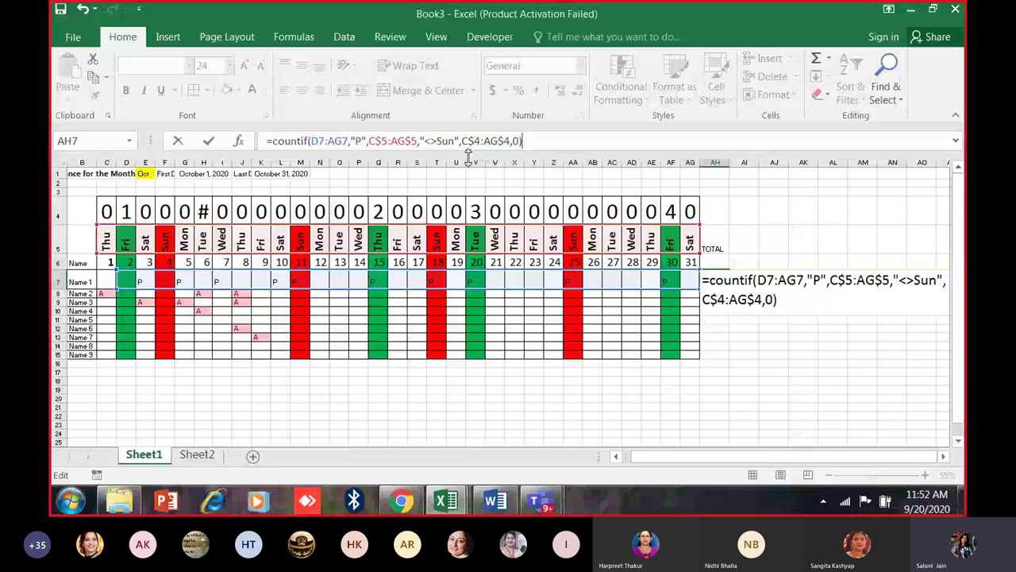
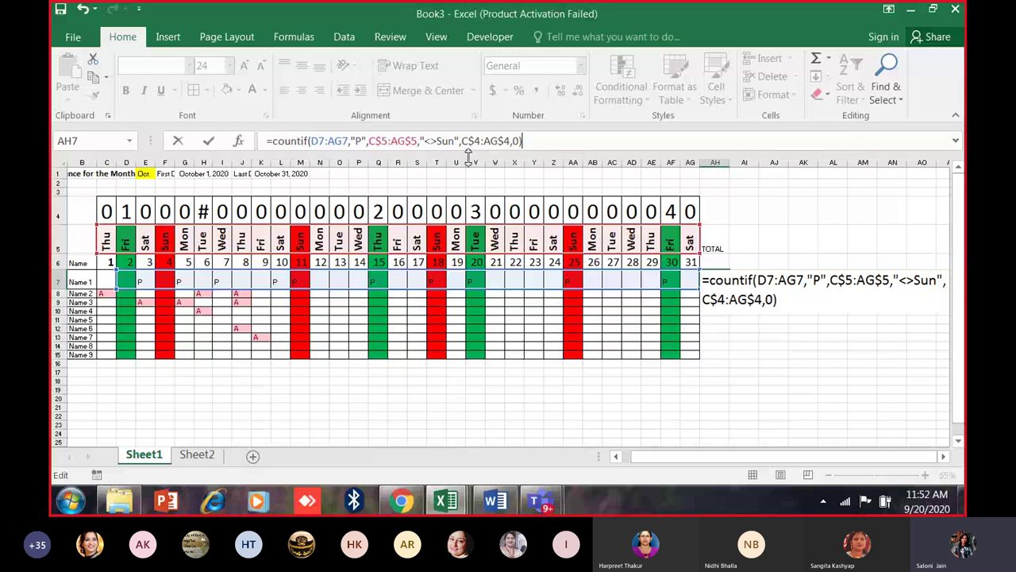
Try to commit the COUNTIF formula in AH7 and discard the entry.
{"action": "key", "text": "Return"}
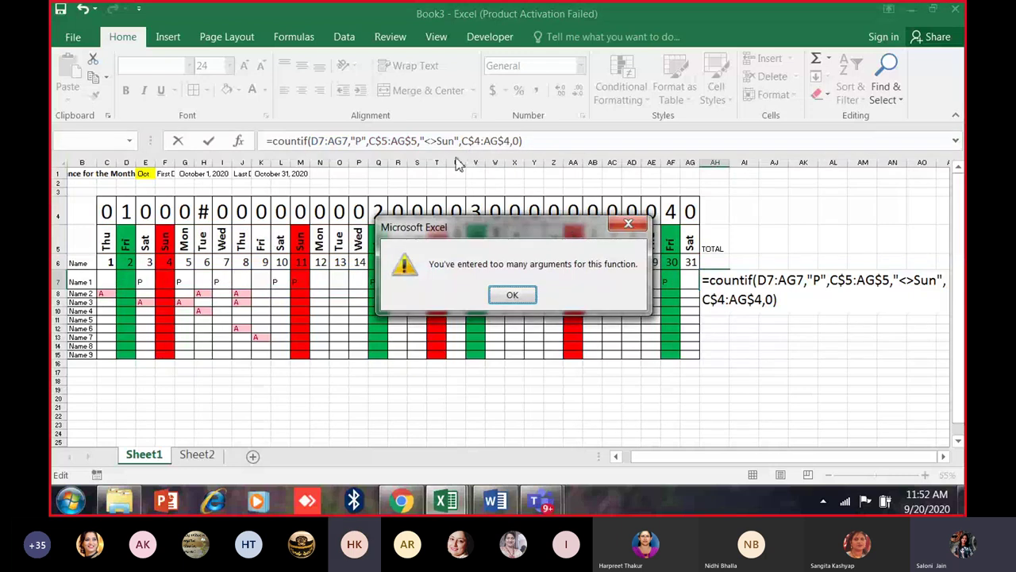
{"action": "key", "text": "Return"}
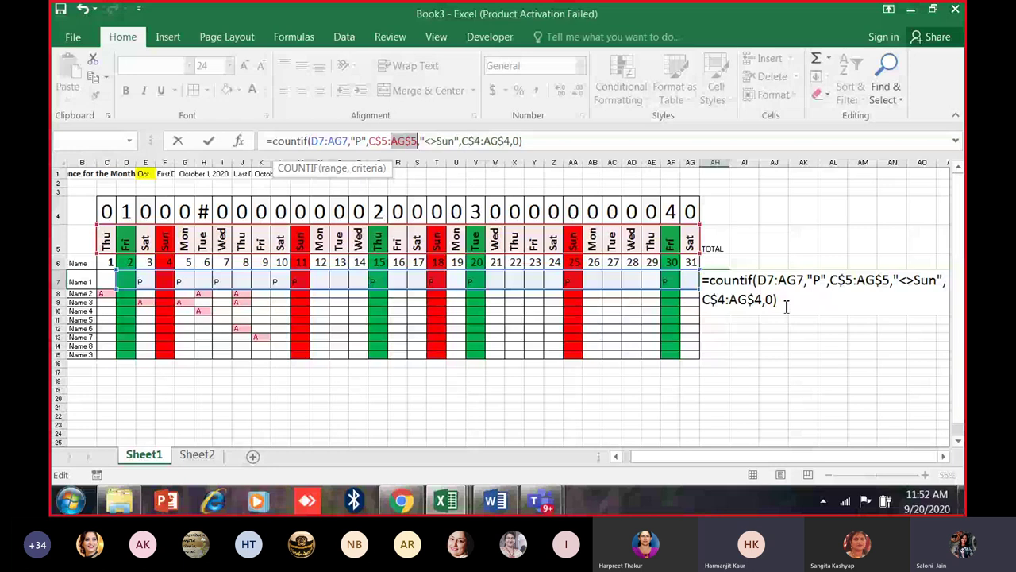
{"action": "left_click", "coordinate": [783, 305]}
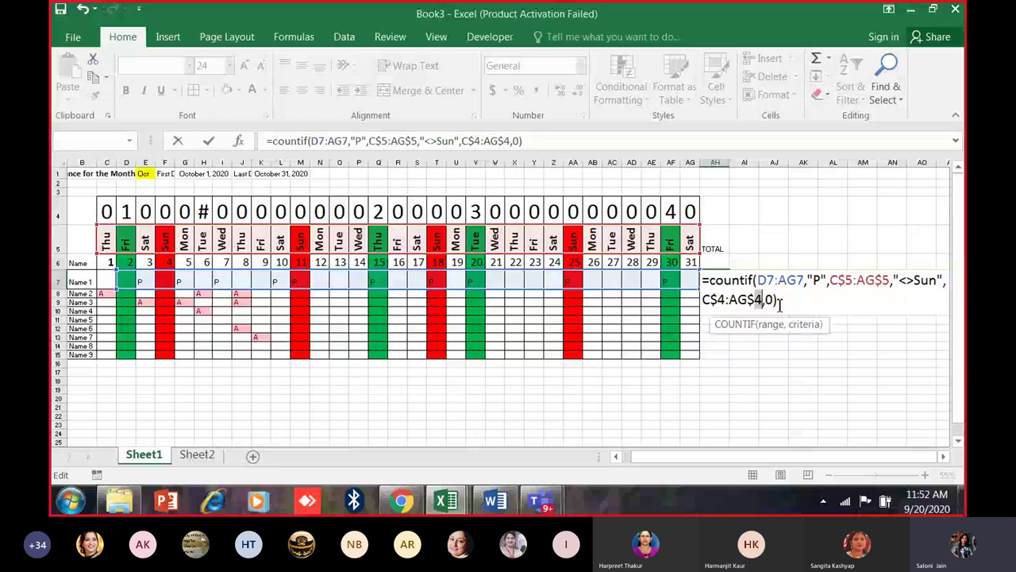
{"action": "key", "text": "Return"}
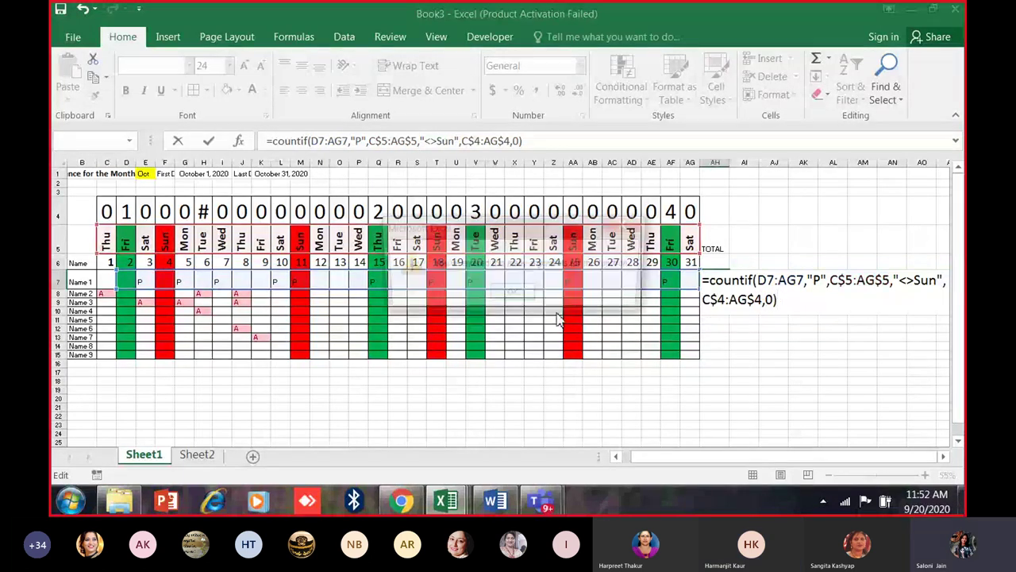
{"action": "key", "text": "Escape"}
{"action": "key", "text": "Escape"}
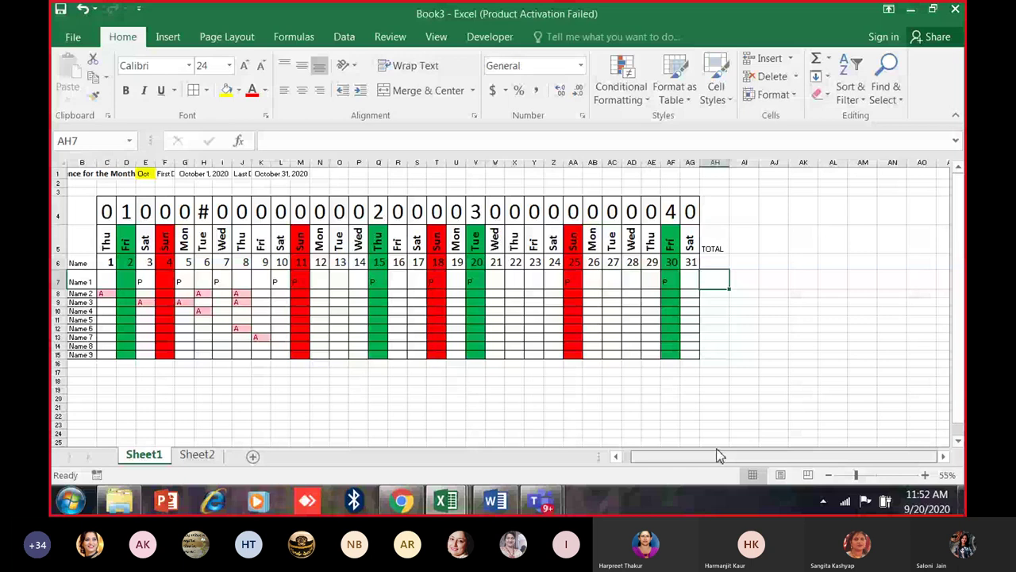
Start a new =countifs( formula in the TOTAL cell AH7.
{"action": "scroll", "coordinate": [773, 273], "scroll_direction": "up", "scroll_amount": 5}
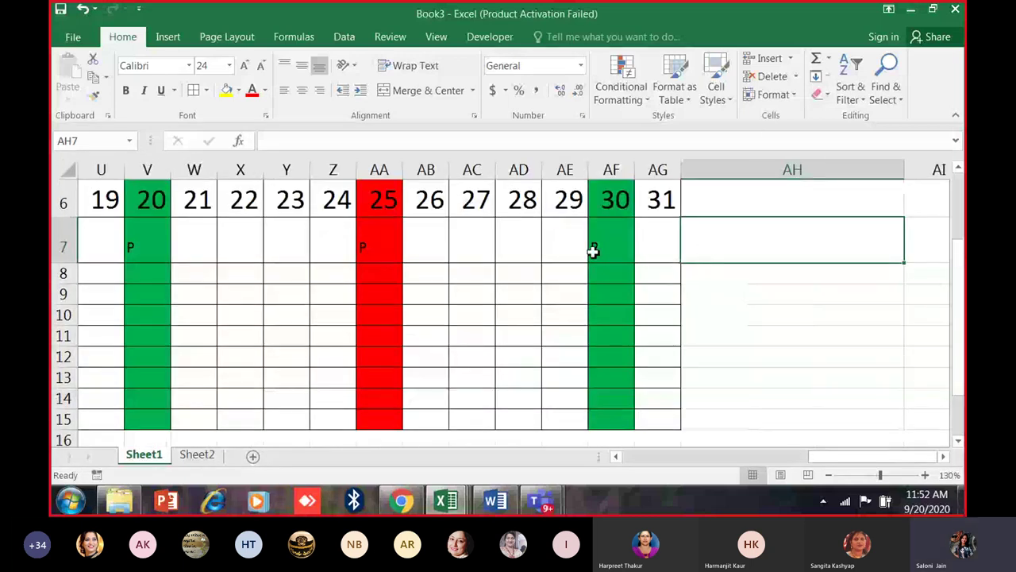
{"action": "type", "text": "="}
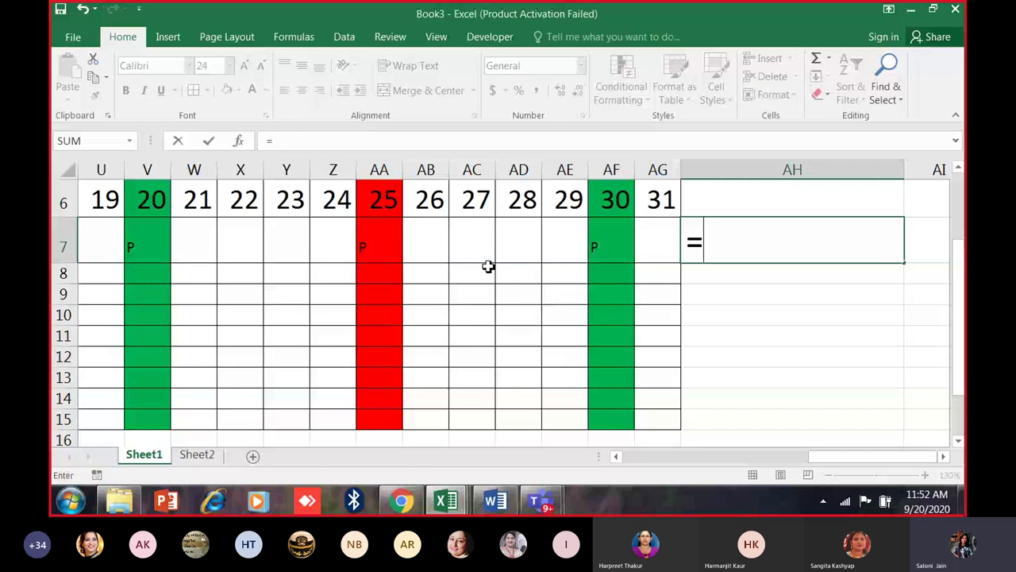
{"action": "type", "text": "i"}
{"action": "key", "text": "BackSpace"}
{"action": "type", "text": "coun"}
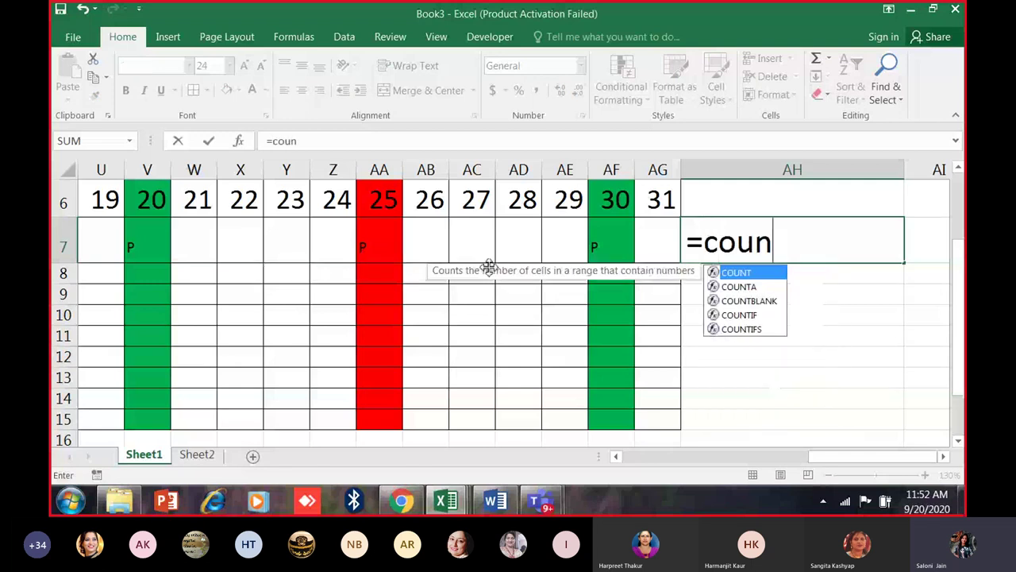
{"action": "type", "text": "tifs("}
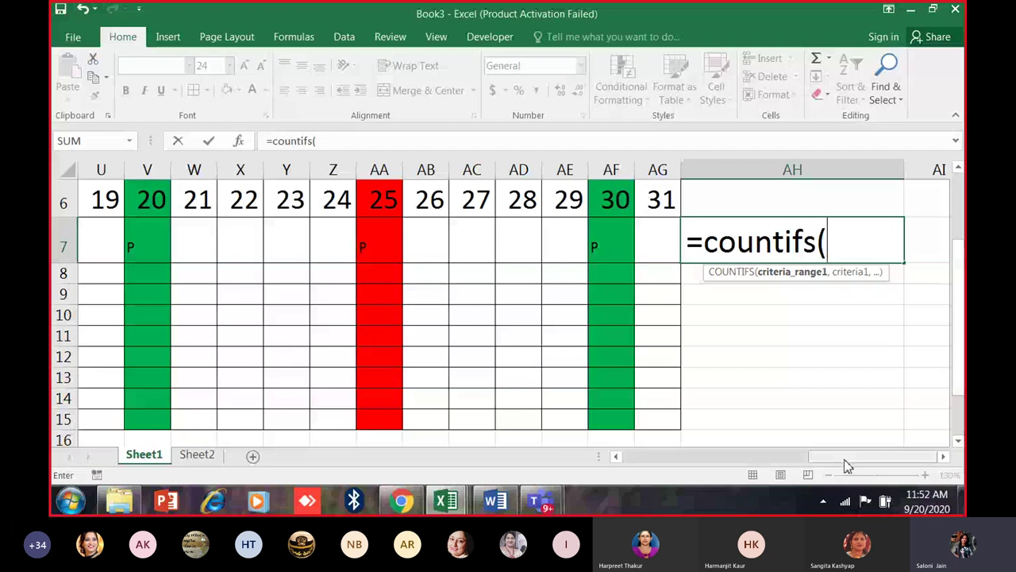
{"action": "left_click_drag", "start_coordinate": [841, 457], "coordinate": [636, 485]}
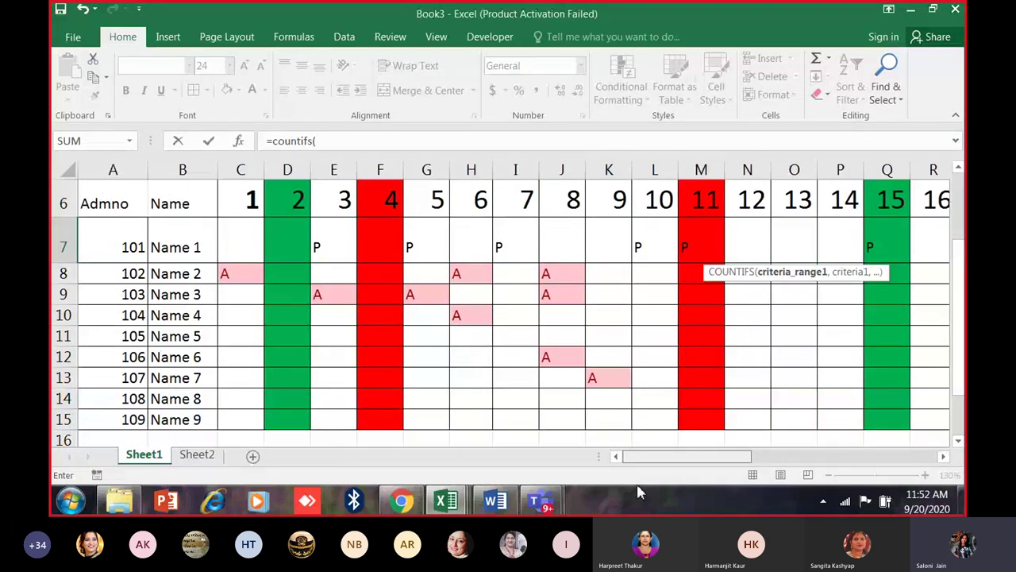
{"action": "left_click_drag", "start_coordinate": [642, 492], "coordinate": [885, 475]}
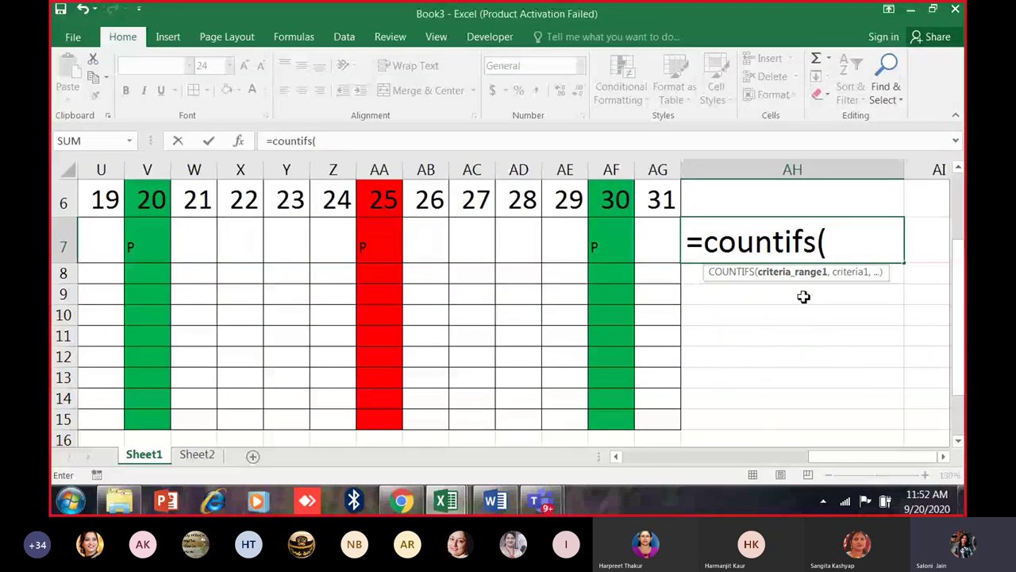
Set c7:ag7 as the first criteria range of the COUNTIFS formula, with "P" as its criterion.
{"action": "type", "text": "c7"}
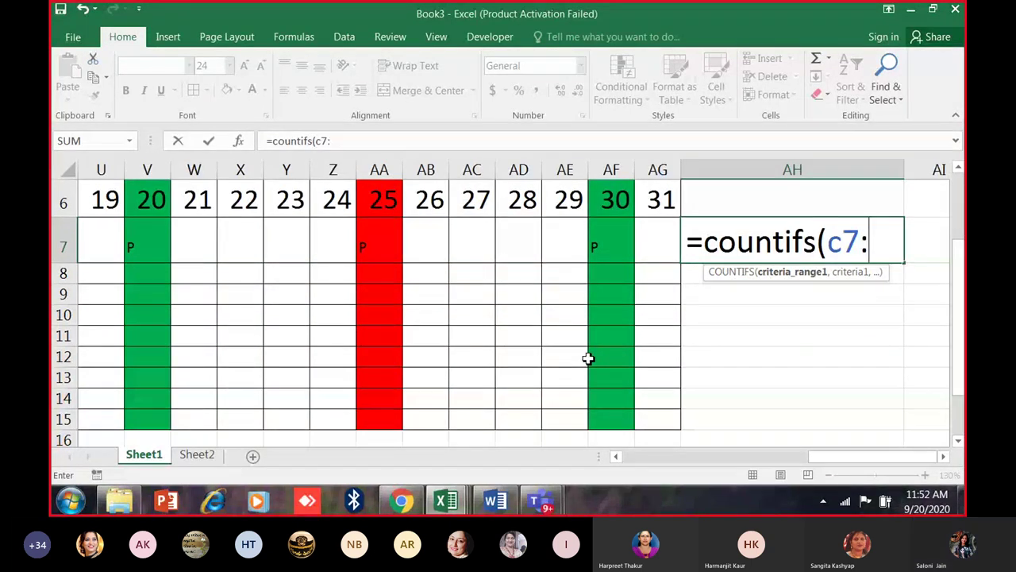
{"action": "type", "text": ":a"}
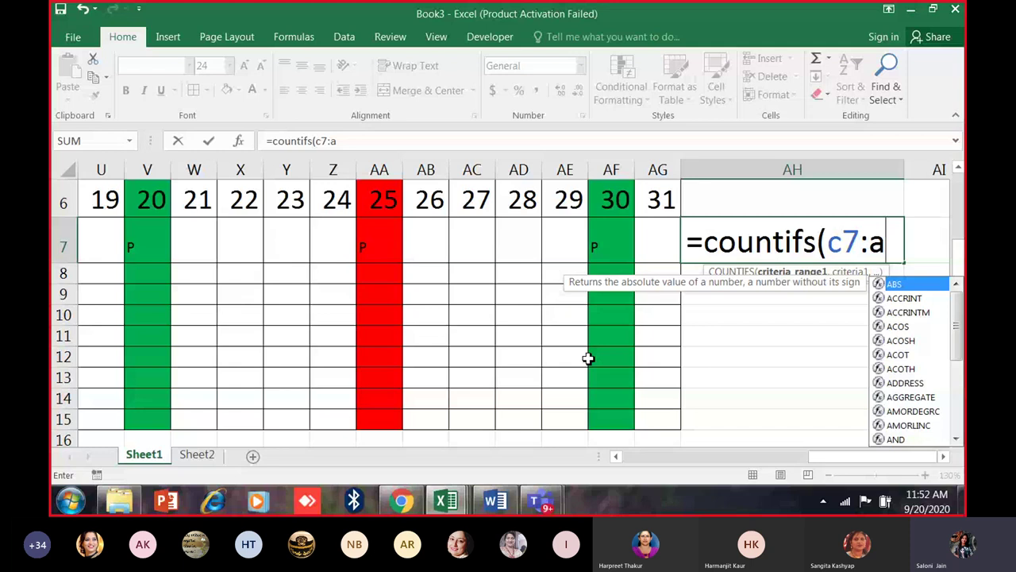
{"action": "type", "text": "g"}
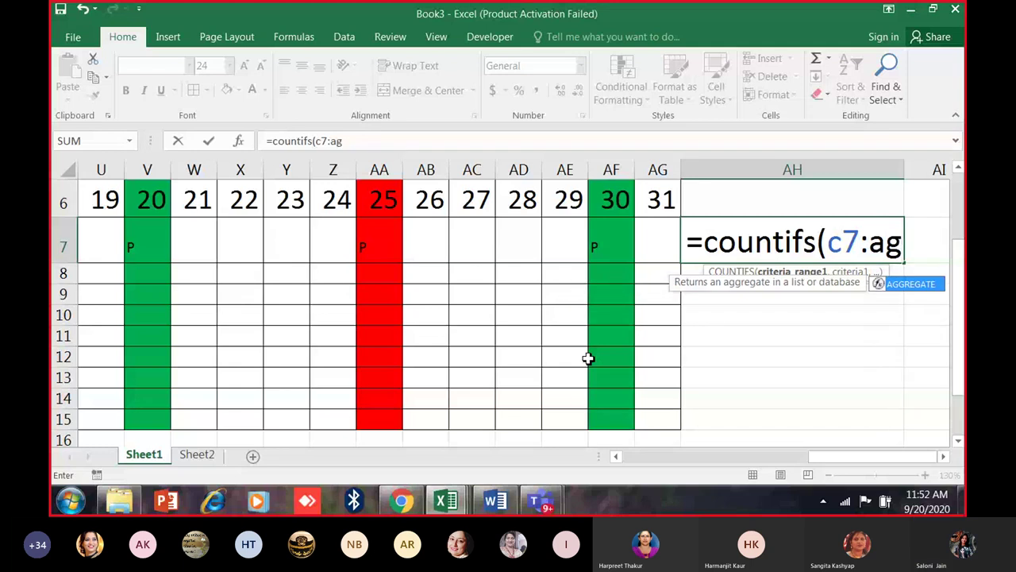
{"action": "type", "text": "7"}
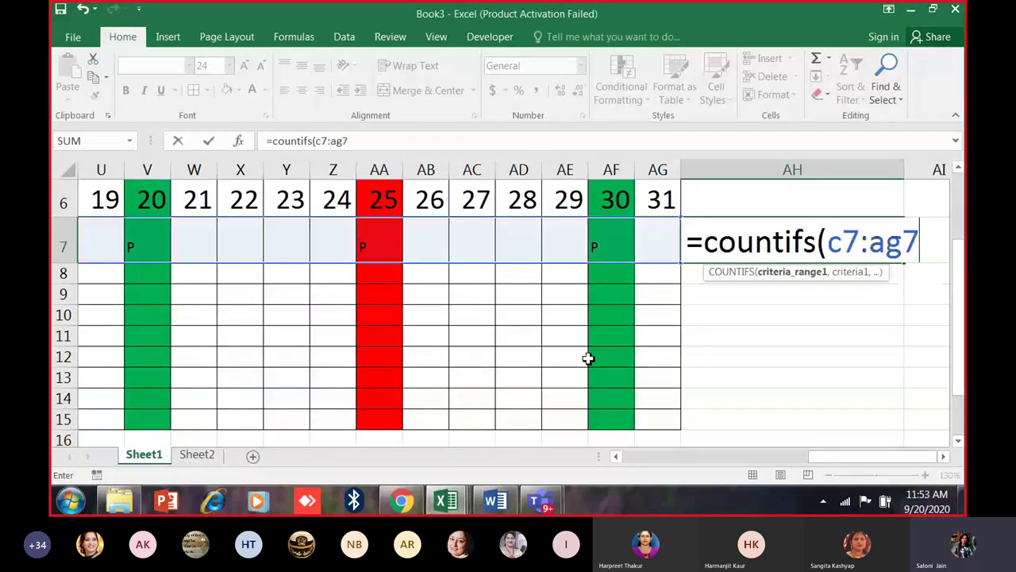
{"action": "type", "text": ",\"P"}
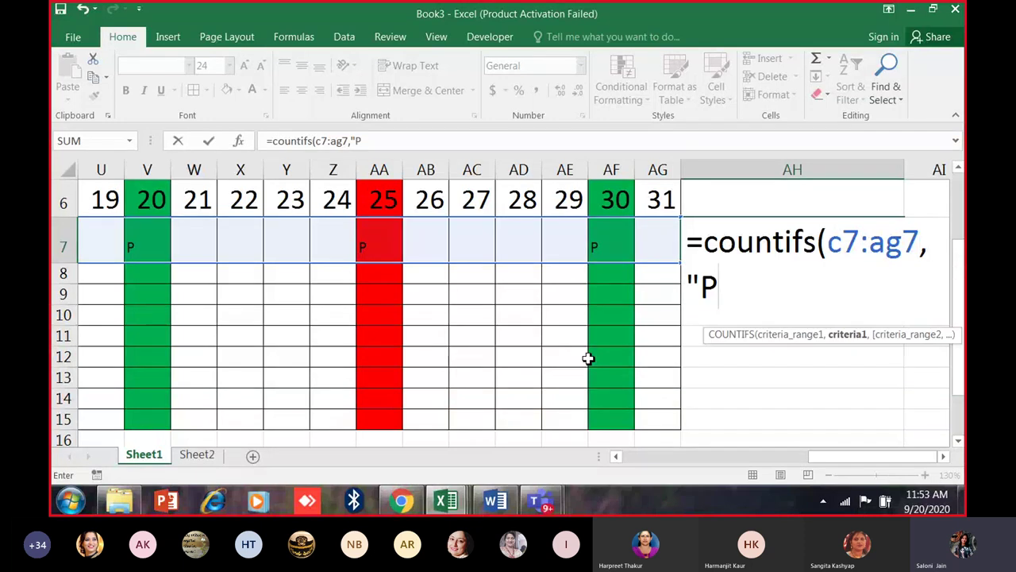
Complete the first criterion of the COUNTIFS formula in AH7 as "P".
{"action": "type", "text": "\","}
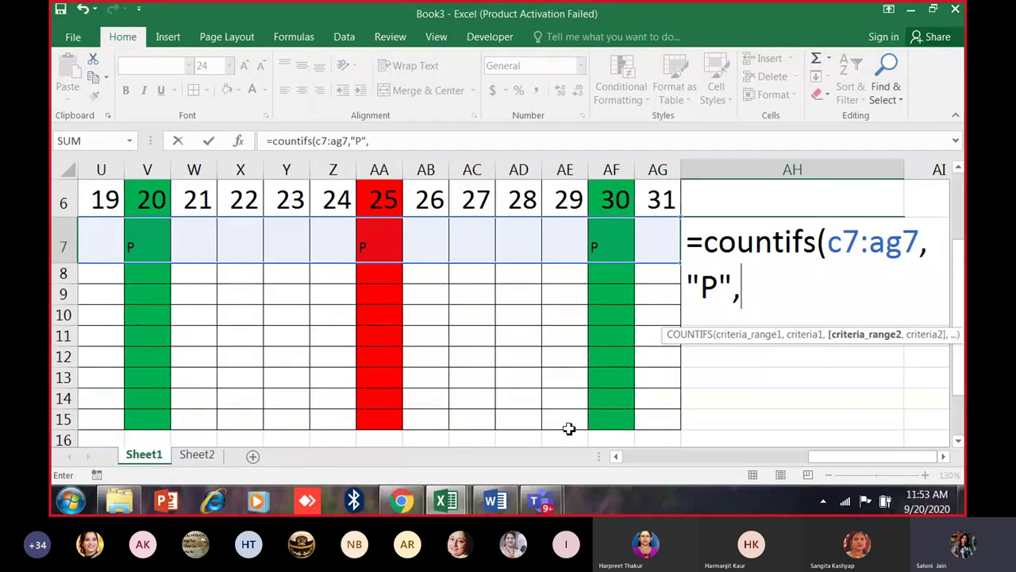
{"action": "left_click_drag", "start_coordinate": [828, 469], "coordinate": [737, 469]}
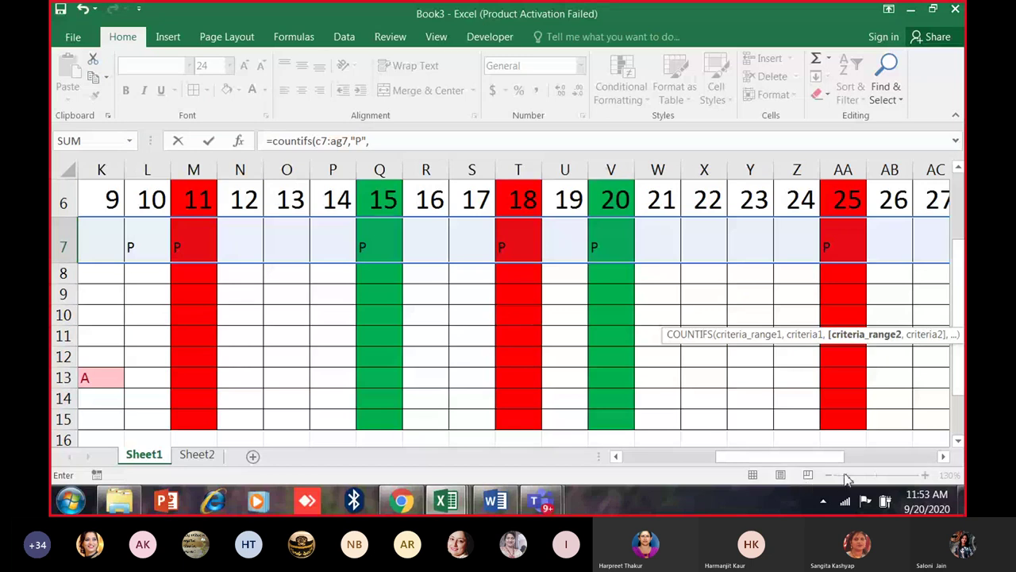
{"action": "left_click_drag", "start_coordinate": [738, 456], "coordinate": [888, 465]}
{"action": "scroll", "coordinate": [791, 365], "scroll_direction": "up", "scroll_amount": 2}
{"action": "scroll", "coordinate": [874, 381], "scroll_direction": "down", "scroll_amount": 2}
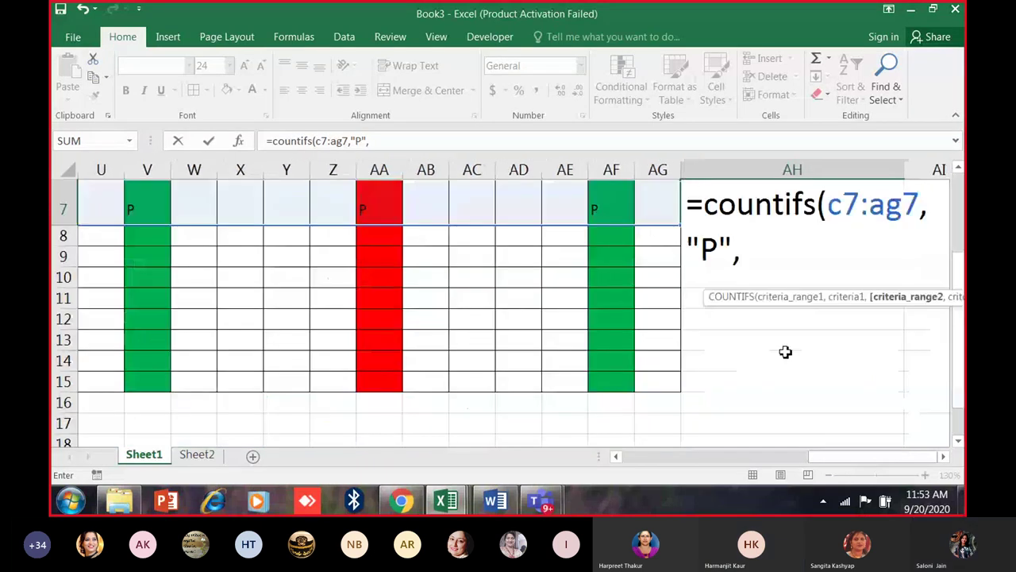
{"action": "scroll", "coordinate": [813, 275], "scroll_direction": "down", "scroll_amount": 1}
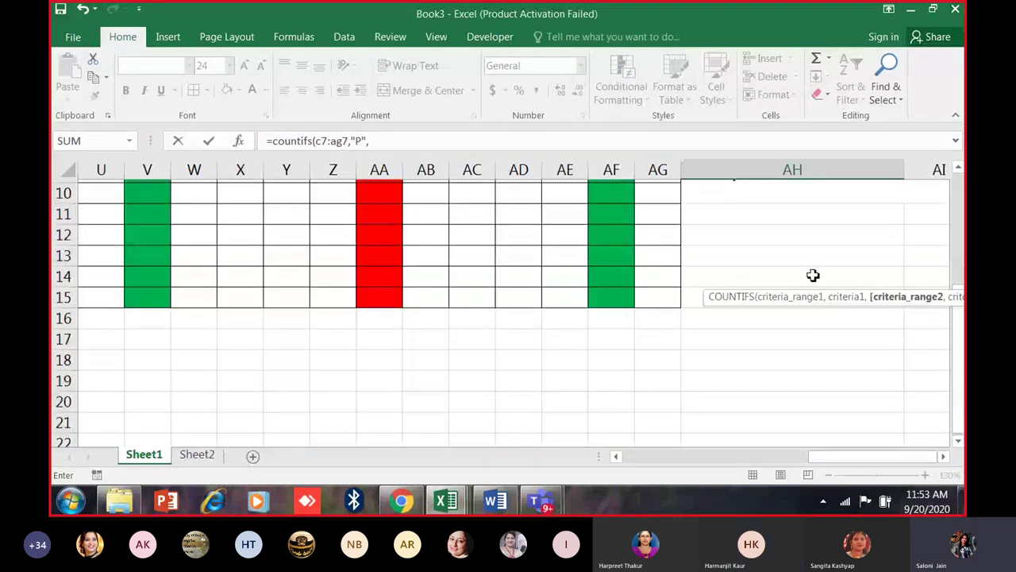
{"action": "left_click", "coordinate": [814, 275]}
{"action": "scroll", "coordinate": [760, 368], "scroll_direction": "up", "scroll_amount": 2}
{"action": "scroll", "coordinate": [818, 280], "scroll_direction": "down", "scroll_amount": 1}
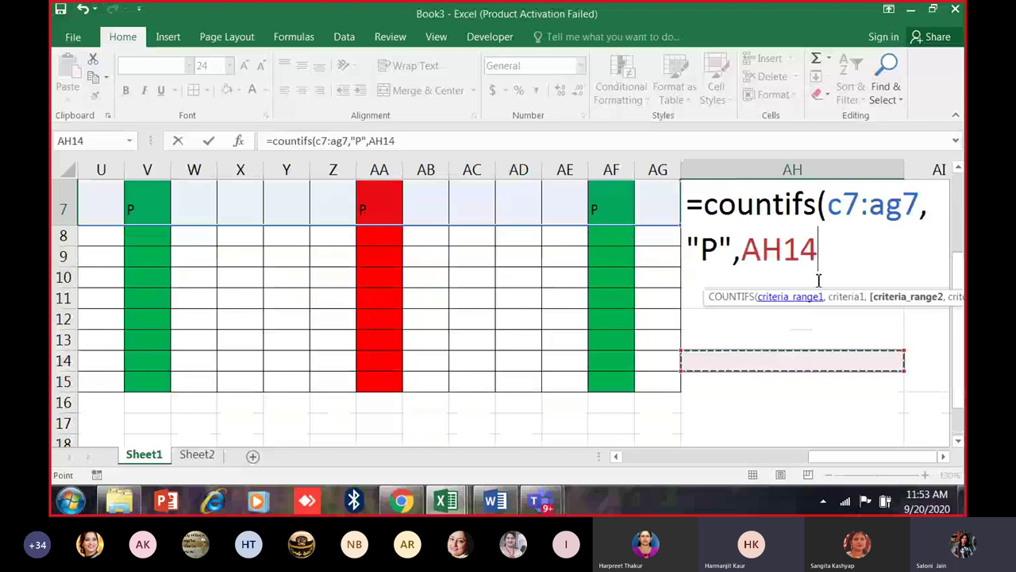
{"action": "key", "text": "BackSpace"}
{"action": "key", "text": "BackSpace"}
{"action": "key", "text": "BackSpace"}
{"action": "key", "text": "BackSpace"}
Add the weekday row C$5:AG$5 as the second criteria range of the COUNTIFS formula.
{"action": "type", "text": "C"}
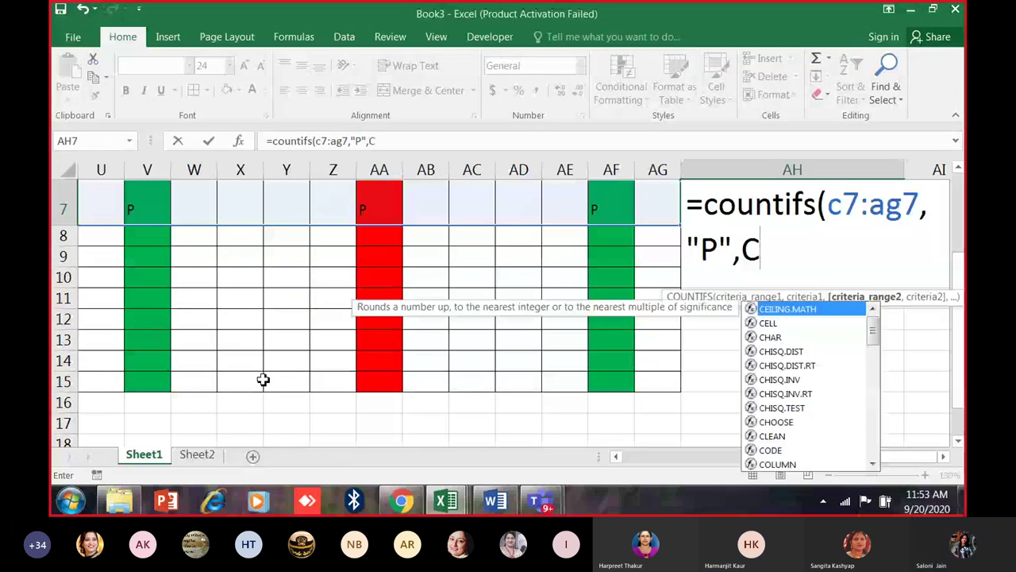
{"action": "type", "text": "%"}
{"action": "key", "text": "BackSpace"}
{"action": "type", "text": "$5"}
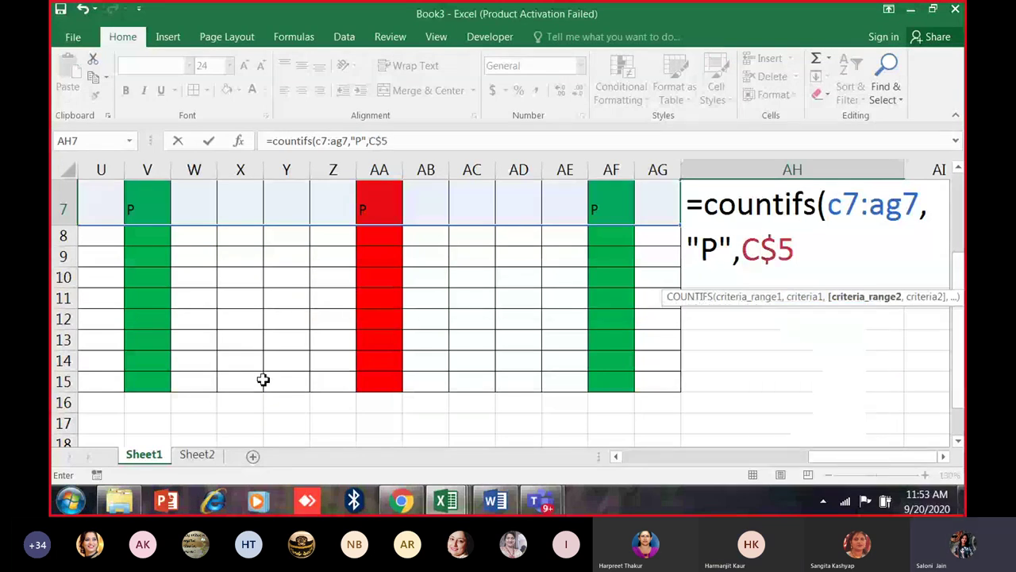
{"action": "type", "text": ":"}
{"action": "scroll", "coordinate": [416, 307], "scroll_direction": "up", "scroll_amount": 2}
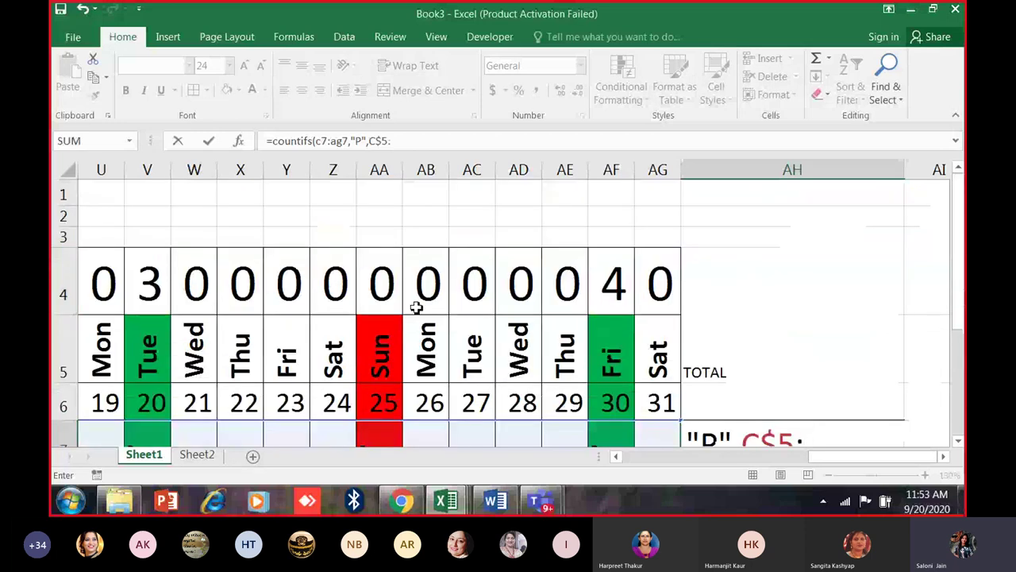
{"action": "scroll", "coordinate": [803, 376], "scroll_direction": "down", "scroll_amount": 3}
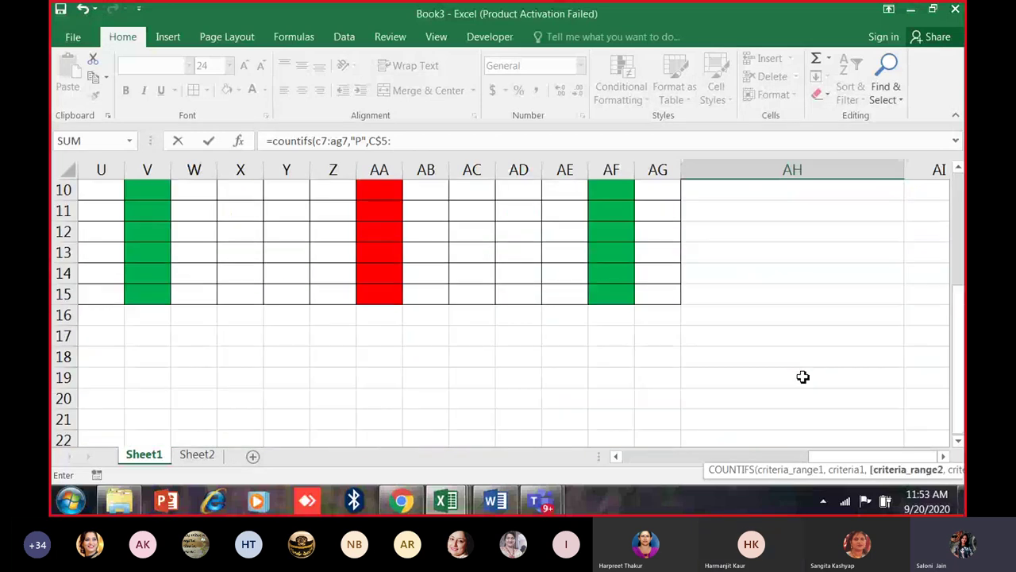
{"action": "scroll", "coordinate": [810, 365], "scroll_direction": "up", "scroll_amount": 2}
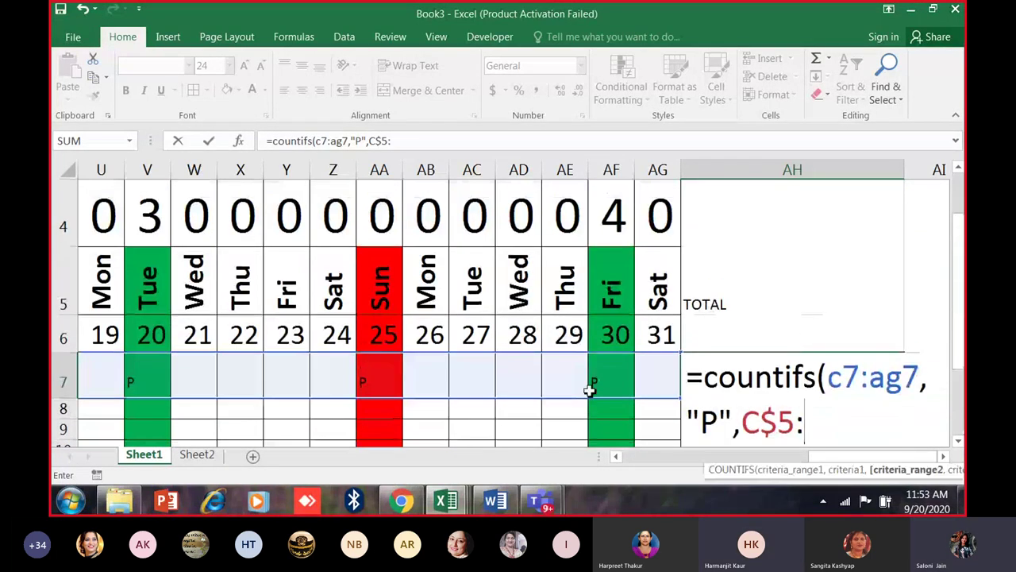
{"action": "type", "text": "Ag"}
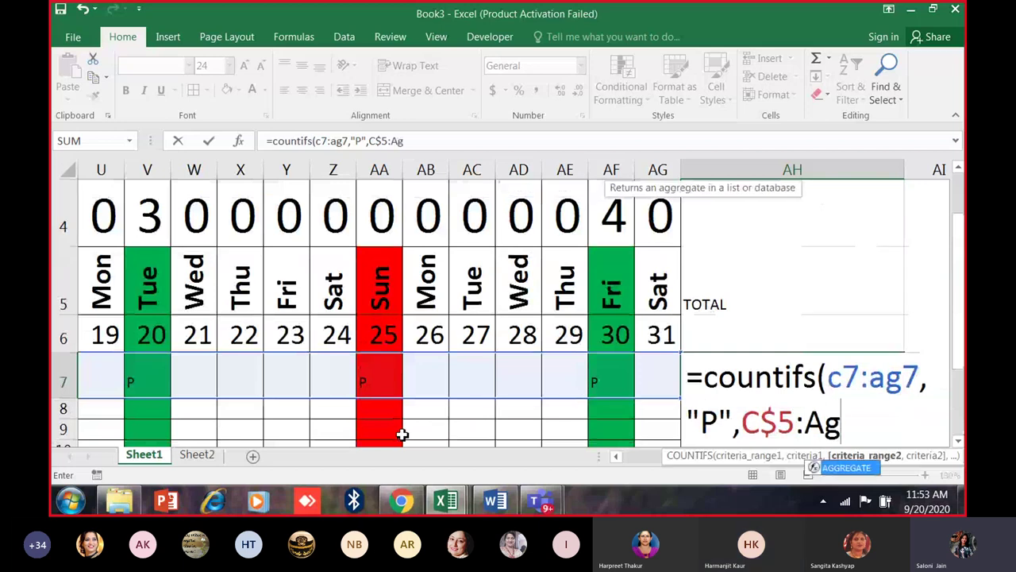
{"action": "key", "text": "BackSpace"}
{"action": "type", "text": "G$5"}
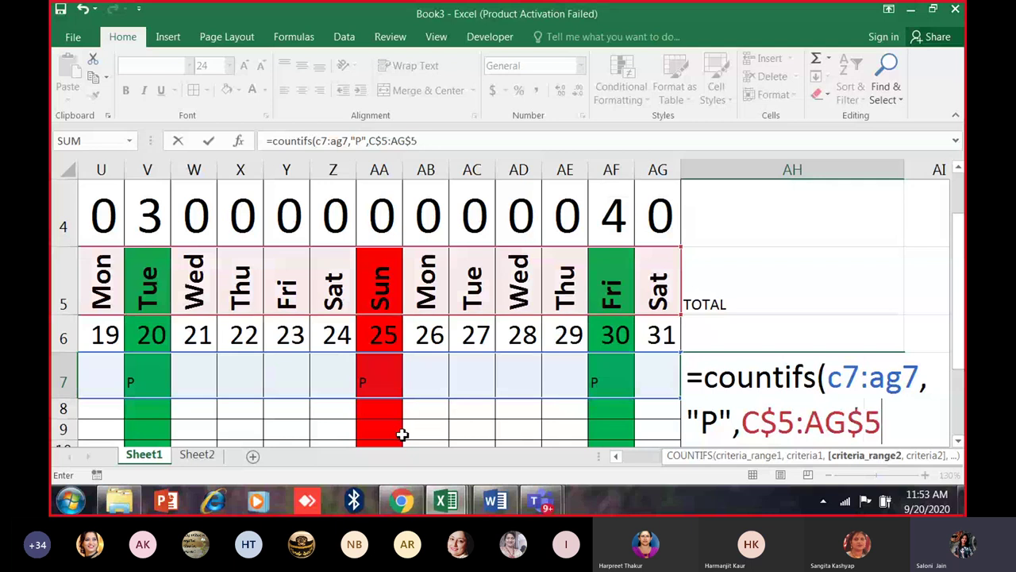
Set the second criterion of the COUNTIFS formula to "<>Sun" to exclude Sundays.
{"action": "type", "text": ","}
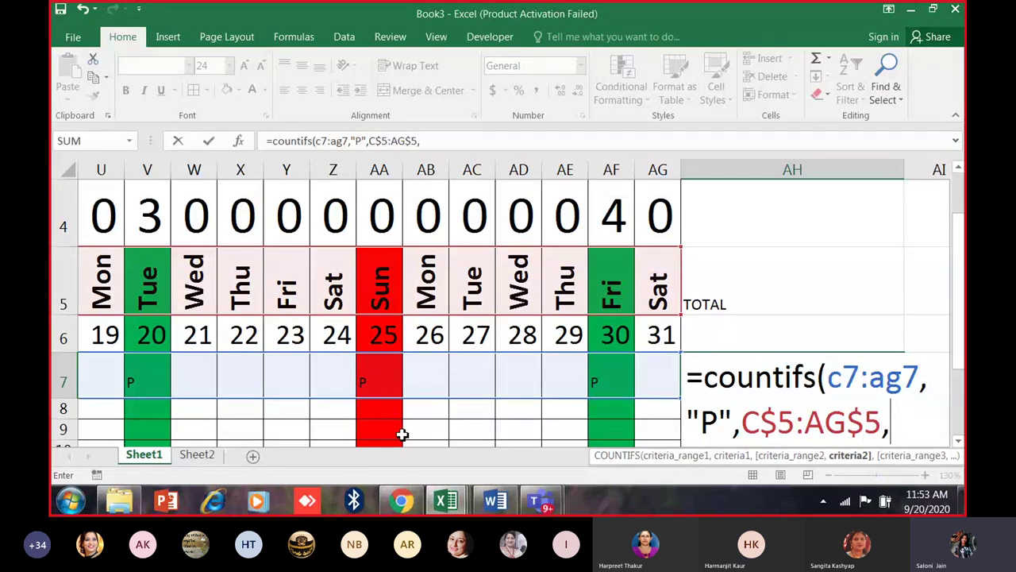
{"action": "type", "text": "\"<>"}
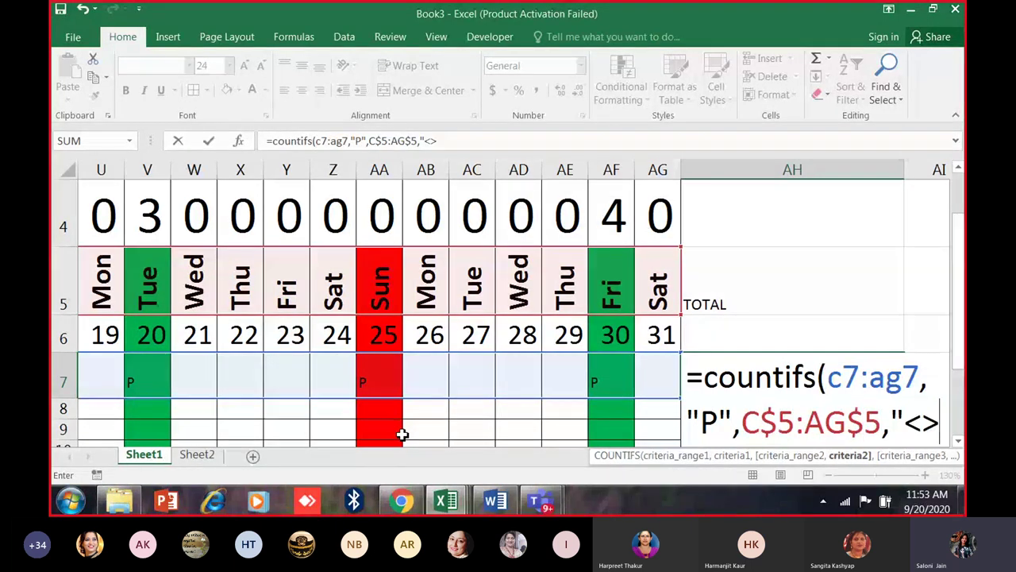
{"action": "type", "text": "Sun"}
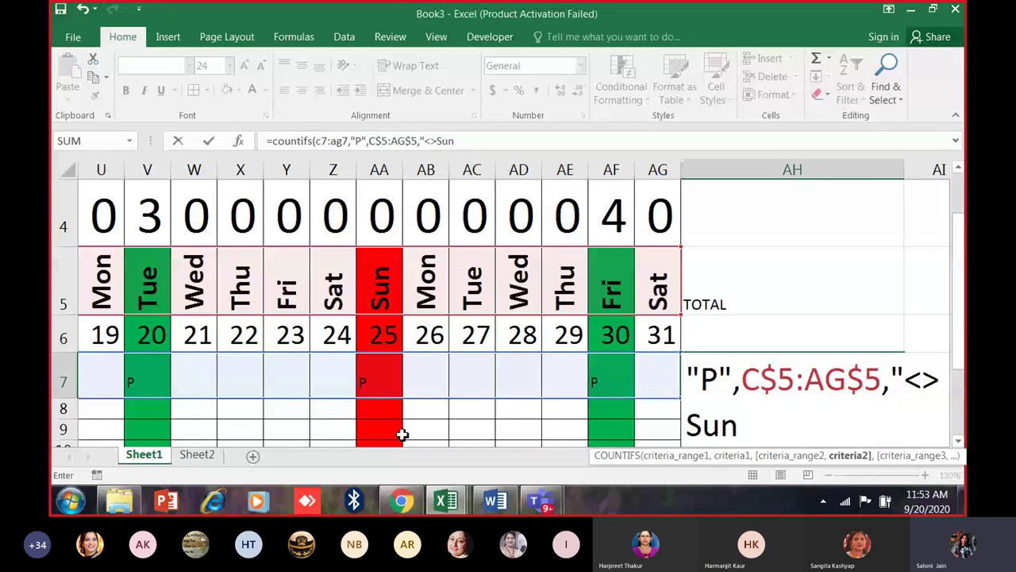
{"action": "type", "text": "\""}
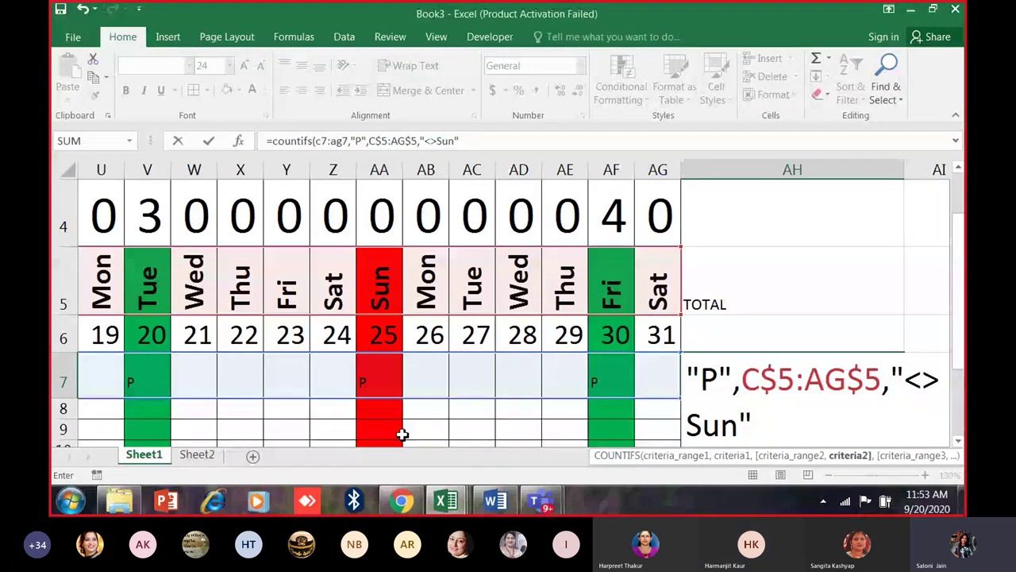
Add the third criteria range C$4:AG$4 with criterion 0 and commit the COUNTIFS formula in AH7.
{"action": "type", "text": ","}
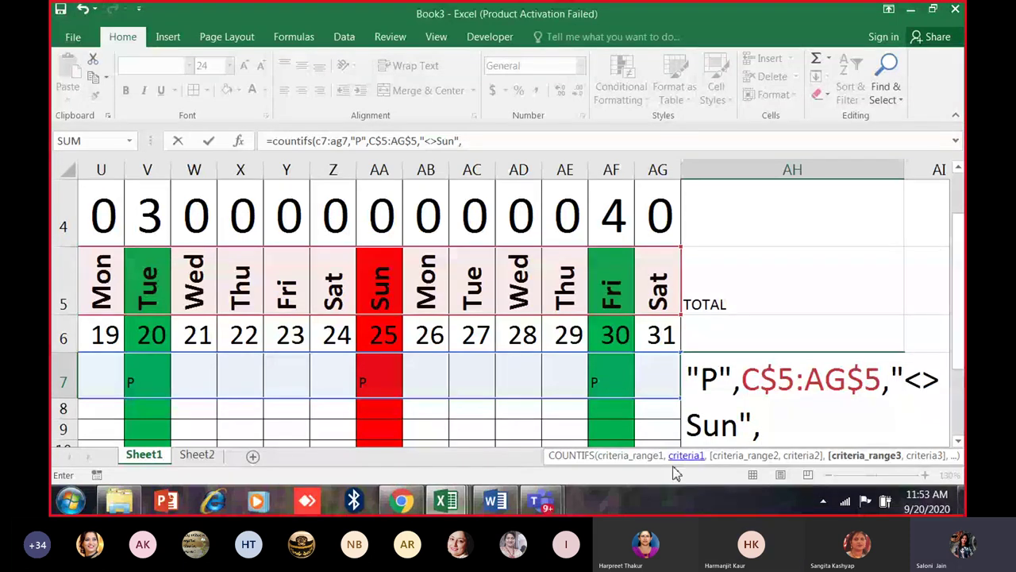
{"action": "type", "text": "C$4"}
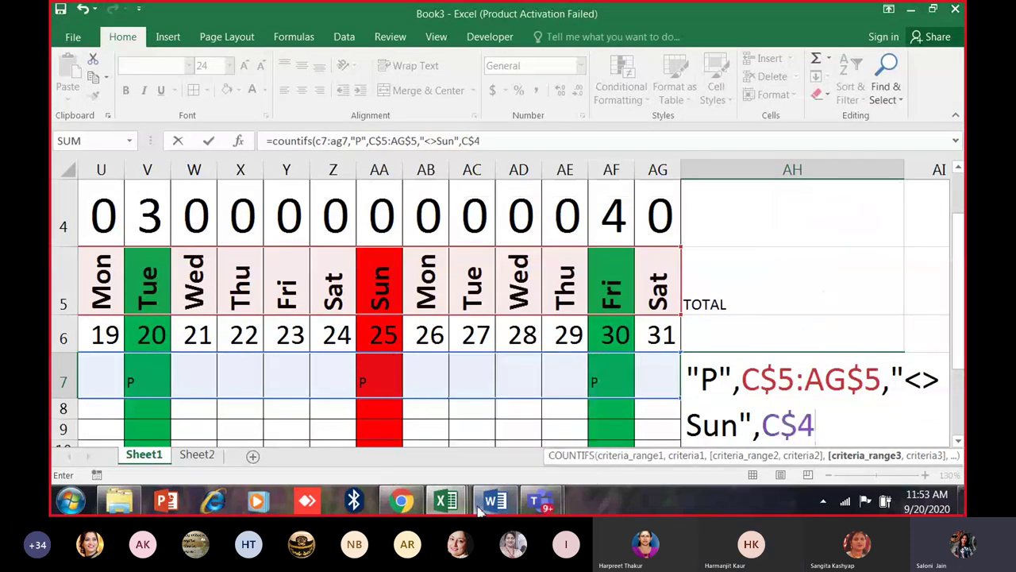
{"action": "type", "text": ";Ag"}
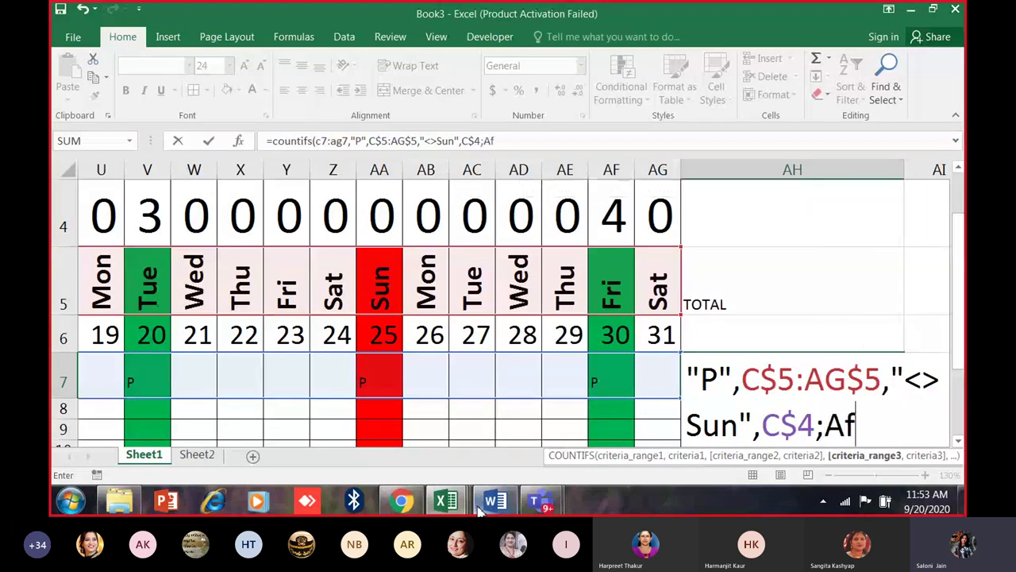
{"action": "key", "text": "BackSpace"}
{"action": "type", "text": "G"}
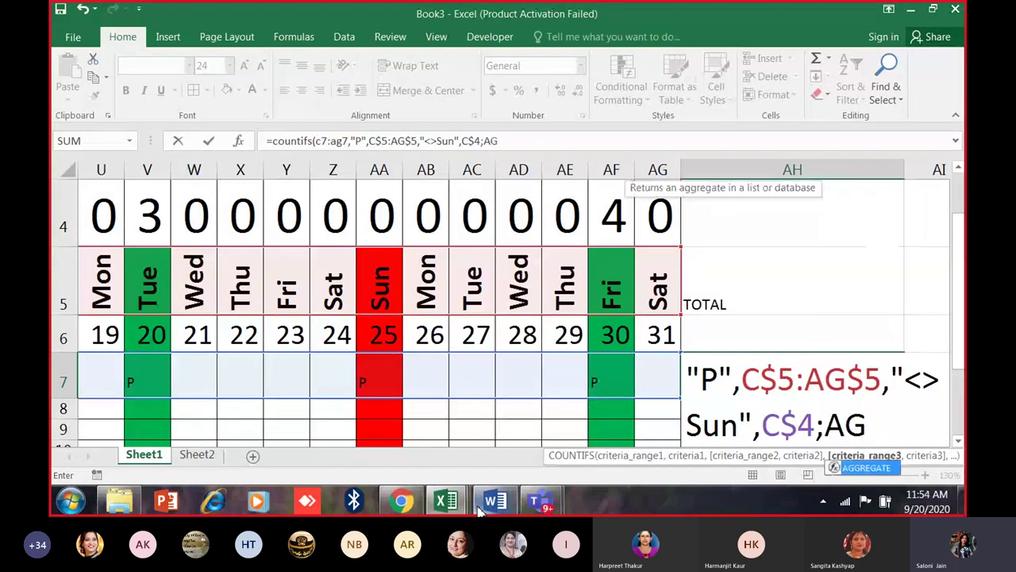
{"action": "type", "text": "$4"}
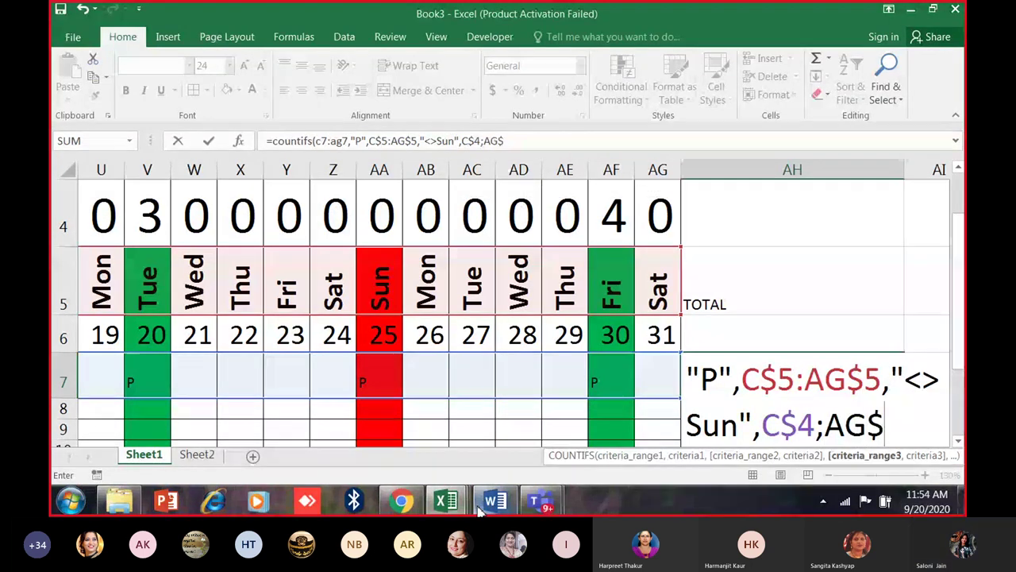
{"action": "type", "text": ",0"}
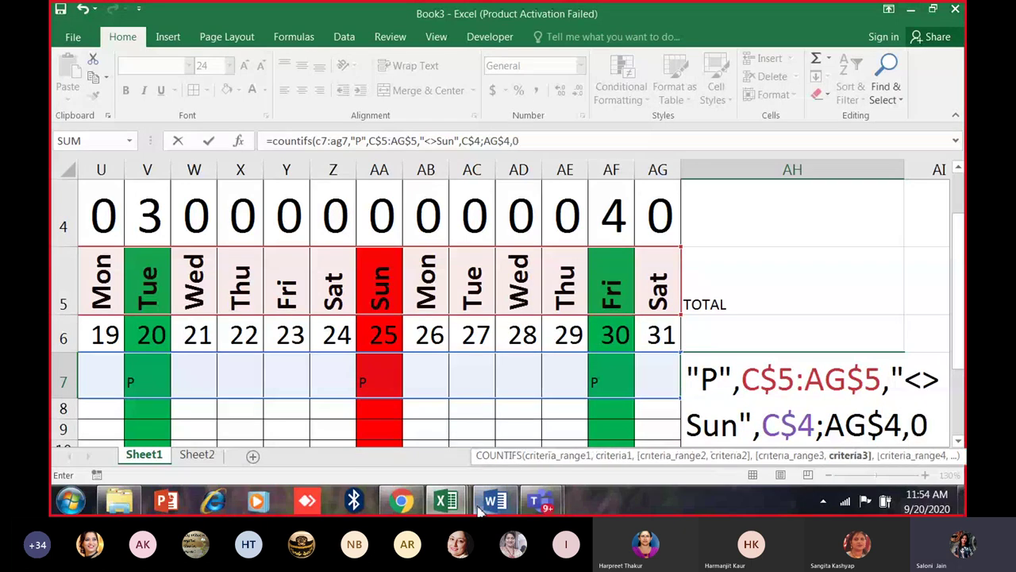
{"action": "type", "text": ")"}
{"action": "key", "text": "Return"}
{"action": "key", "text": "Return"}
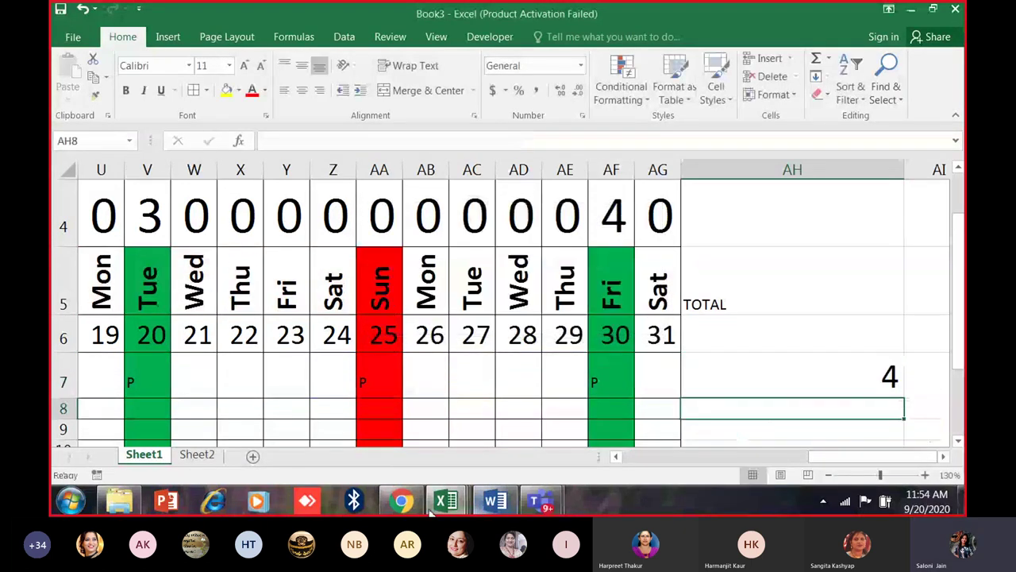
Fill the COUNTIFS formula from AH7 down to AH15 for all the listed names.
{"action": "mouse_move", "coordinate": [496, 512]}
{"action": "scroll", "coordinate": [110, 335], "scroll_direction": "down", "scroll_amount": 4}
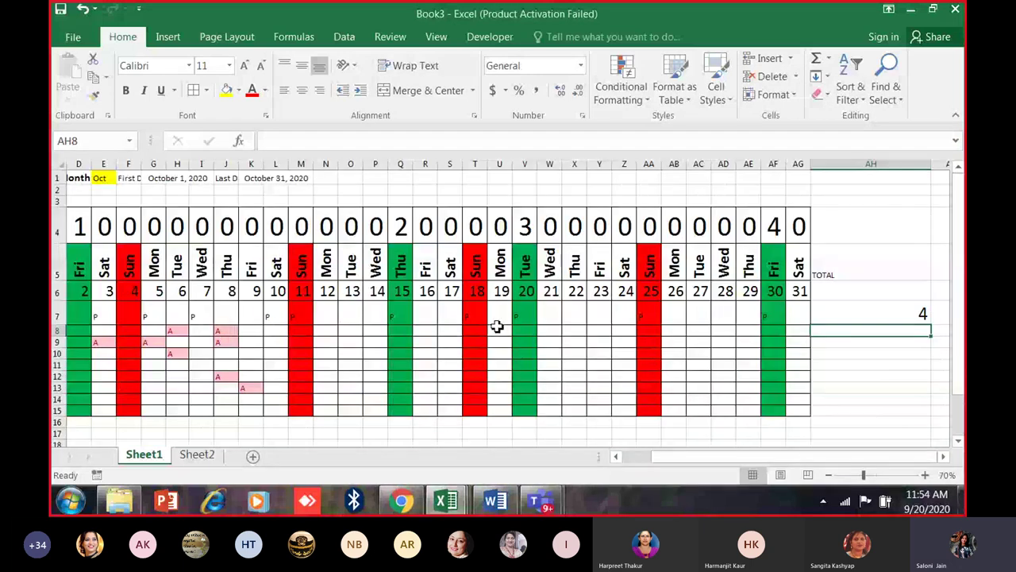
{"action": "scroll", "coordinate": [291, 277], "scroll_direction": "down", "scroll_amount": 1}
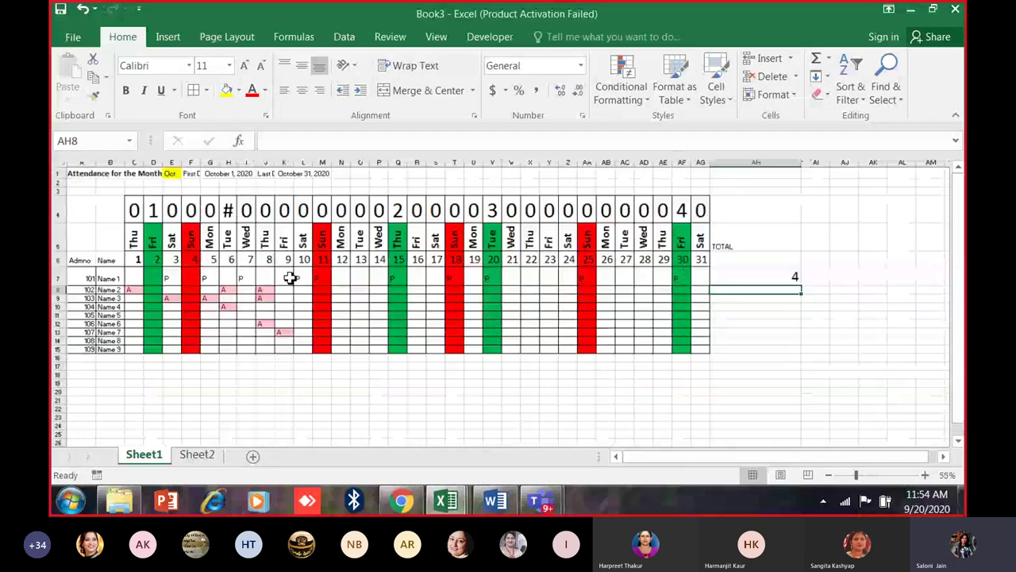
{"action": "key", "text": "Up"}
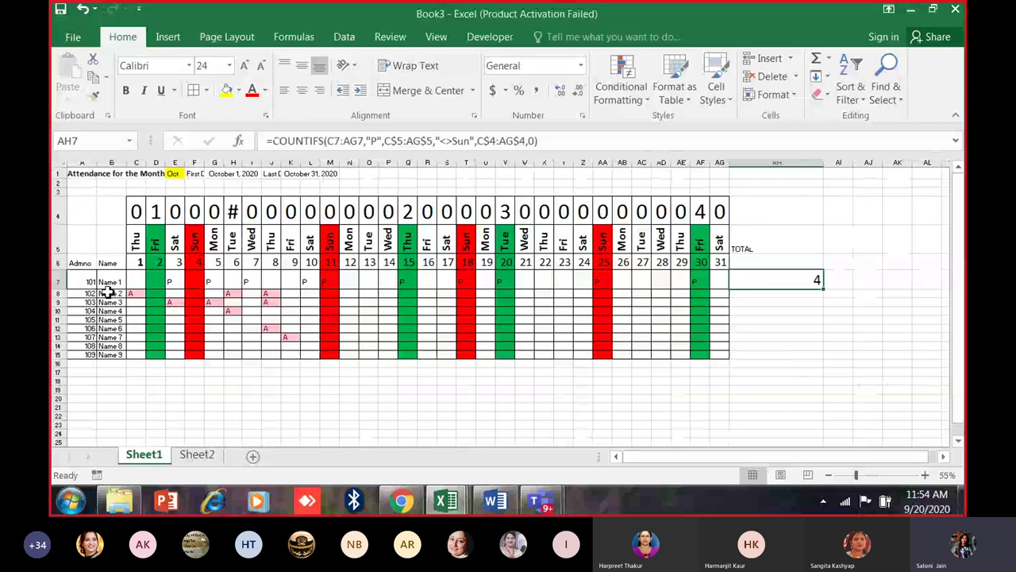
{"action": "left_click", "coordinate": [136, 293]}
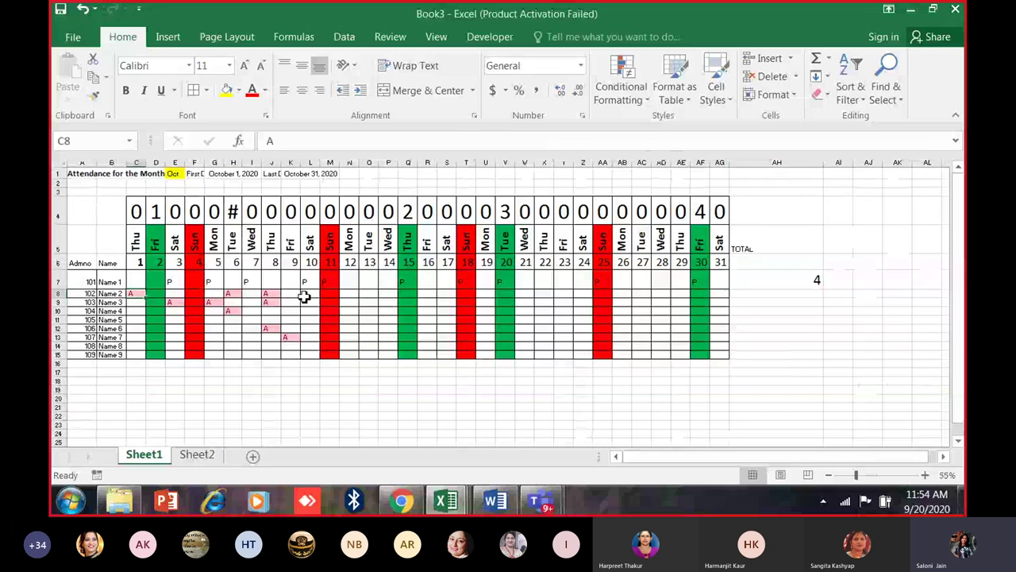
{"action": "left_click", "coordinate": [781, 286]}
{"action": "left_click_drag", "start_coordinate": [824, 287], "coordinate": [818, 358]}
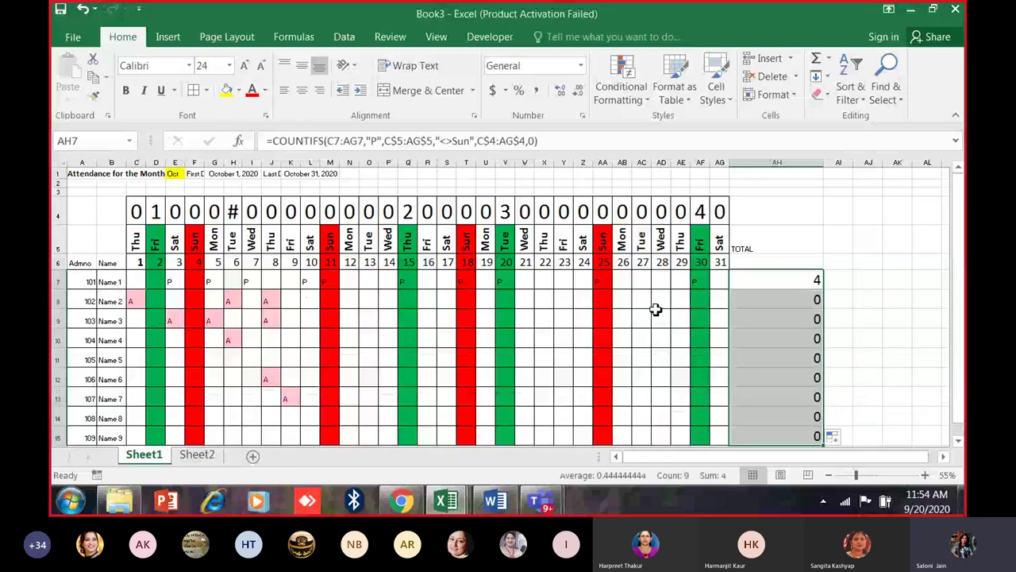
Check the P entries across row 7 on working days, Sundays and holidays against the total in AH7.
{"action": "left_click", "coordinate": [647, 300]}
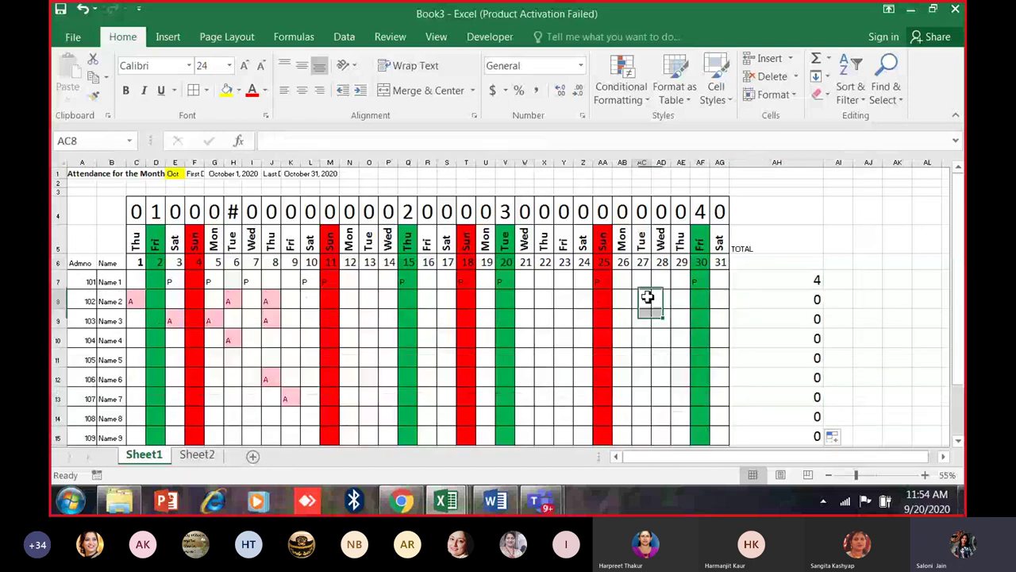
{"action": "left_click", "coordinate": [698, 284]}
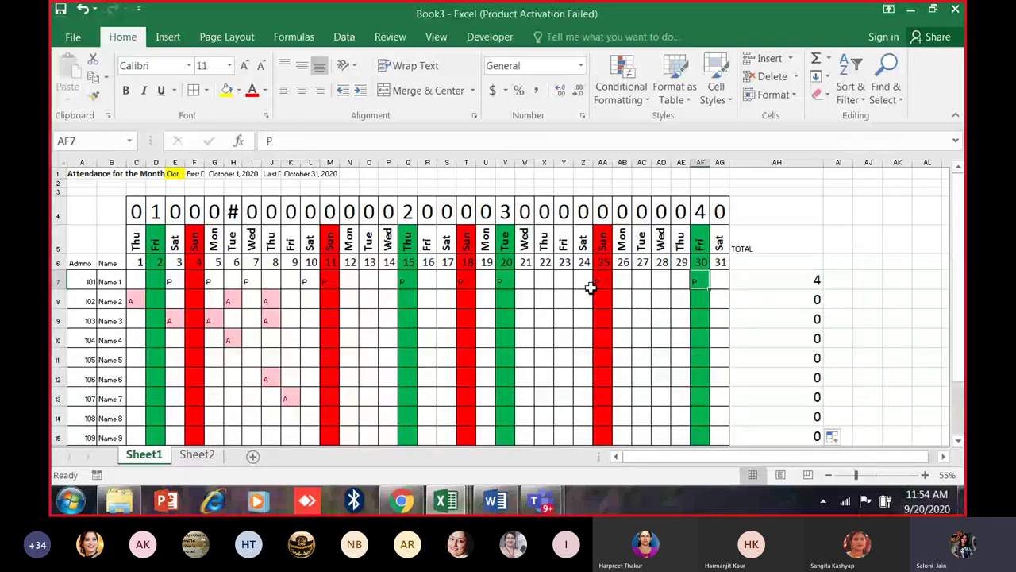
{"action": "left_click", "coordinate": [309, 284]}
{"action": "left_click", "coordinate": [241, 285]}
{"action": "left_click_drag", "start_coordinate": [164, 283], "coordinate": [308, 286]}
{"action": "left_click", "coordinate": [403, 283]}
{"action": "left_click", "coordinate": [466, 282]}
{"action": "left_click", "coordinate": [505, 282]}
{"action": "left_click", "coordinate": [603, 283]}
{"action": "left_click", "coordinate": [699, 282]}
Re-enter P in M7, under Sunday the 11th.
{"action": "scroll", "coordinate": [453, 300], "scroll_direction": "up", "scroll_amount": 2, "text": "ctrl"}
{"action": "left_click", "coordinate": [266, 270]}
{"action": "key", "text": "BackSpace"}
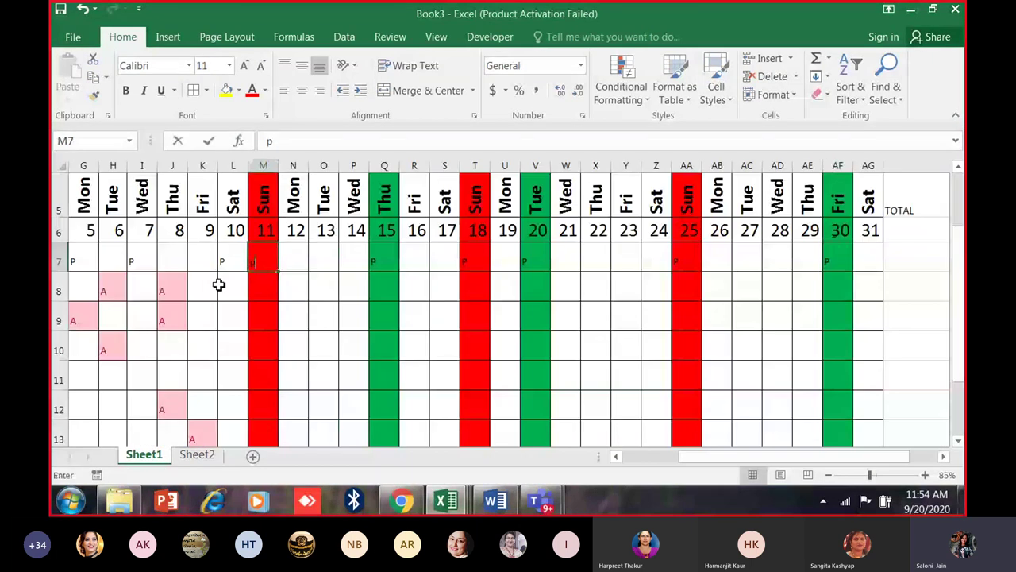
{"action": "type", "text": "P"}
{"action": "key", "text": "Return"}
{"action": "key", "text": "Up"}
Select the attendance cells C7:AG15 and open the list of conditional formatting rules that apply to them.
{"action": "scroll", "coordinate": [112, 335], "scroll_direction": "down", "scroll_amount": 3, "text": "ctrl"}
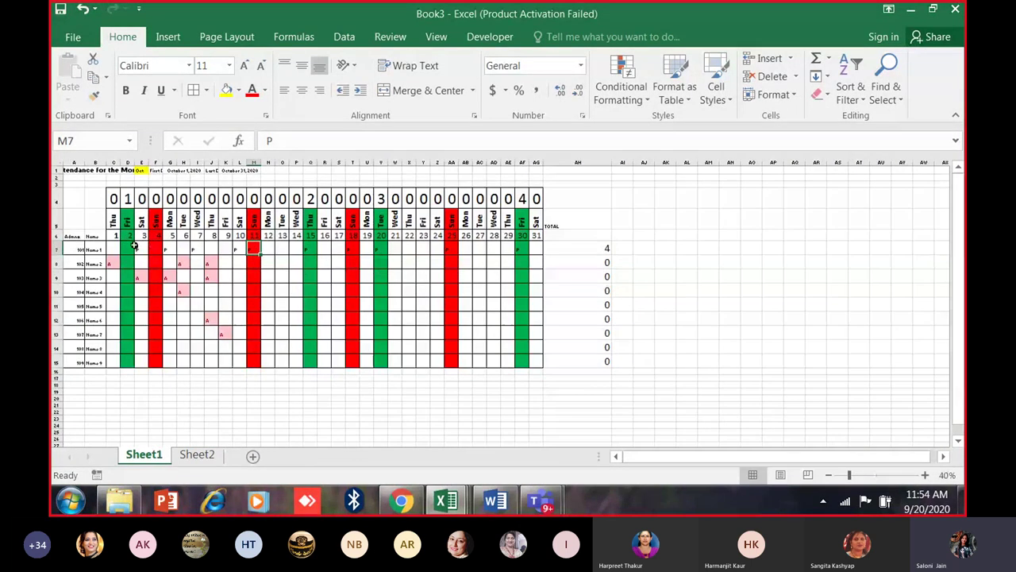
{"action": "left_click", "coordinate": [114, 238]}
{"action": "key", "text": "Down"}
{"action": "left_click_drag", "start_coordinate": [125, 251], "coordinate": [536, 363]}
{"action": "left_click", "coordinate": [622, 87]}
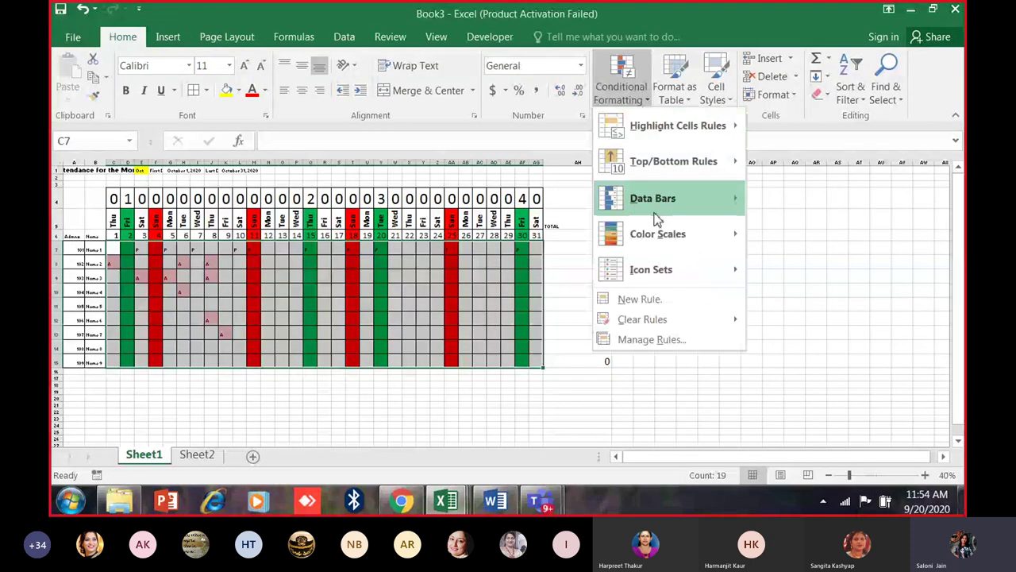
{"action": "left_click", "coordinate": [651, 339]}
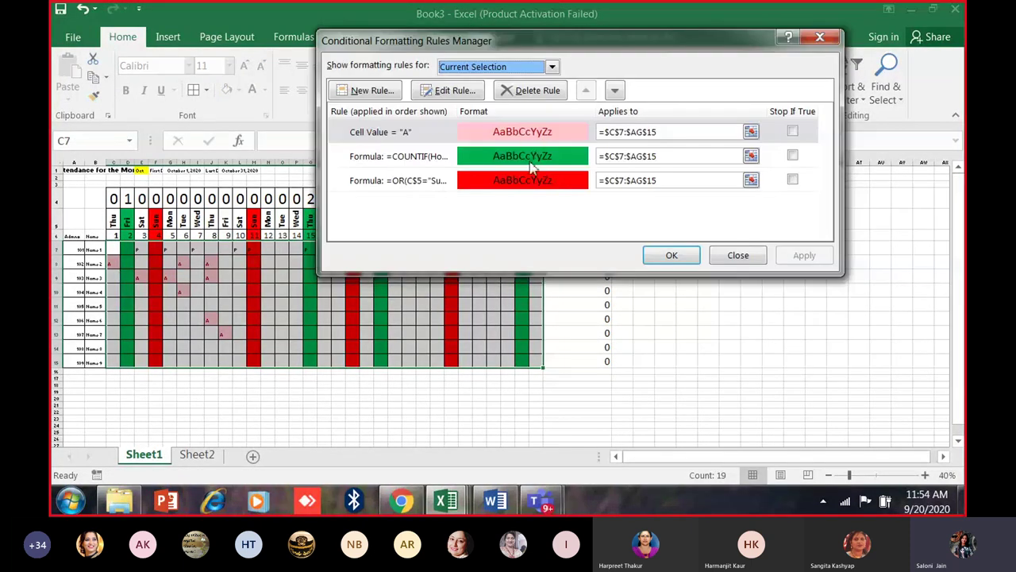
Set the font colour of the Sunday rule =OR(C$5="Sun") to standard red and apply the edited rule.
{"action": "left_click", "coordinate": [556, 184]}
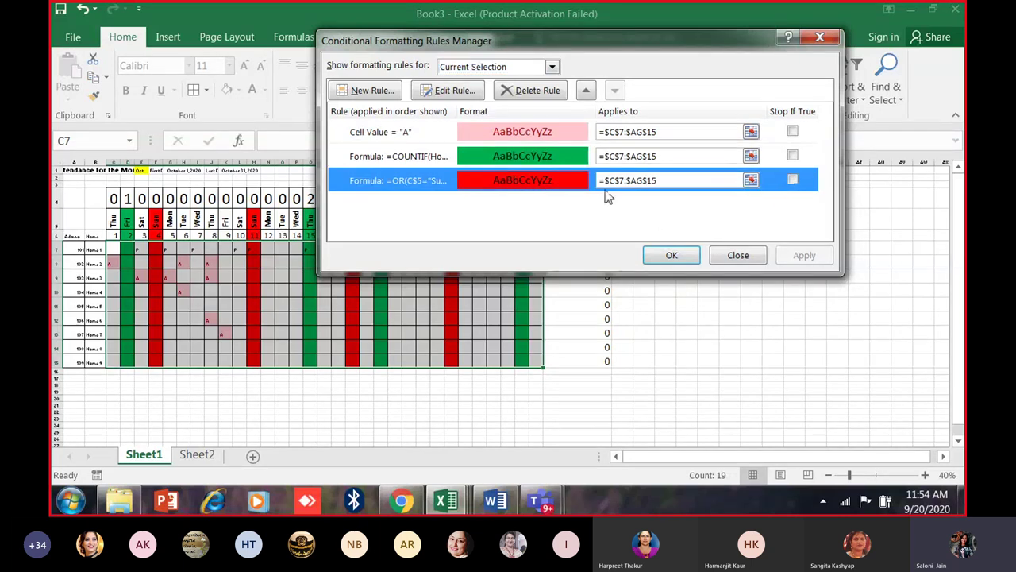
{"action": "left_click", "coordinate": [442, 90]}
{"action": "left_click", "coordinate": [689, 251]}
{"action": "left_click", "coordinate": [450, 41]}
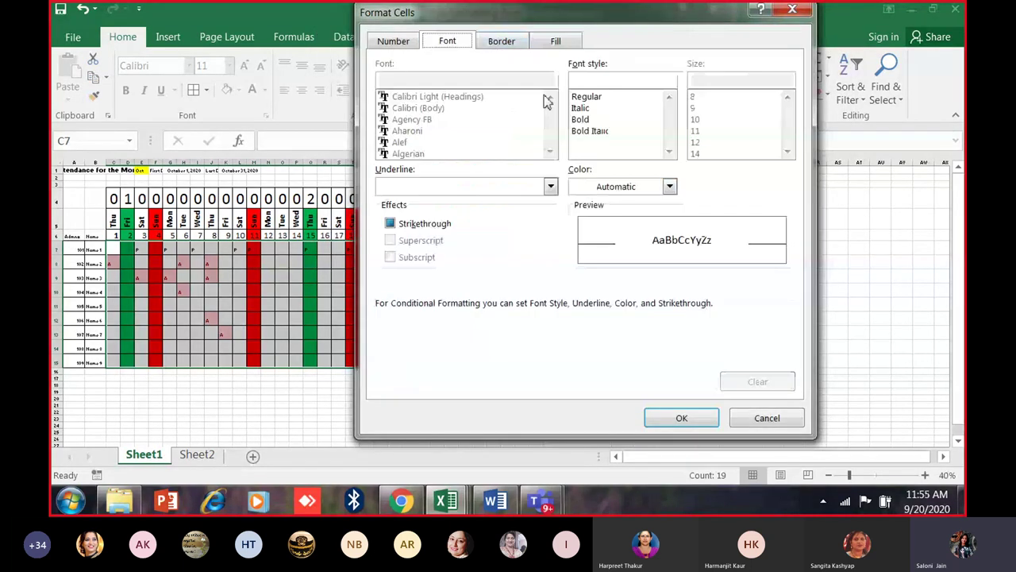
{"action": "left_click", "coordinate": [667, 185]}
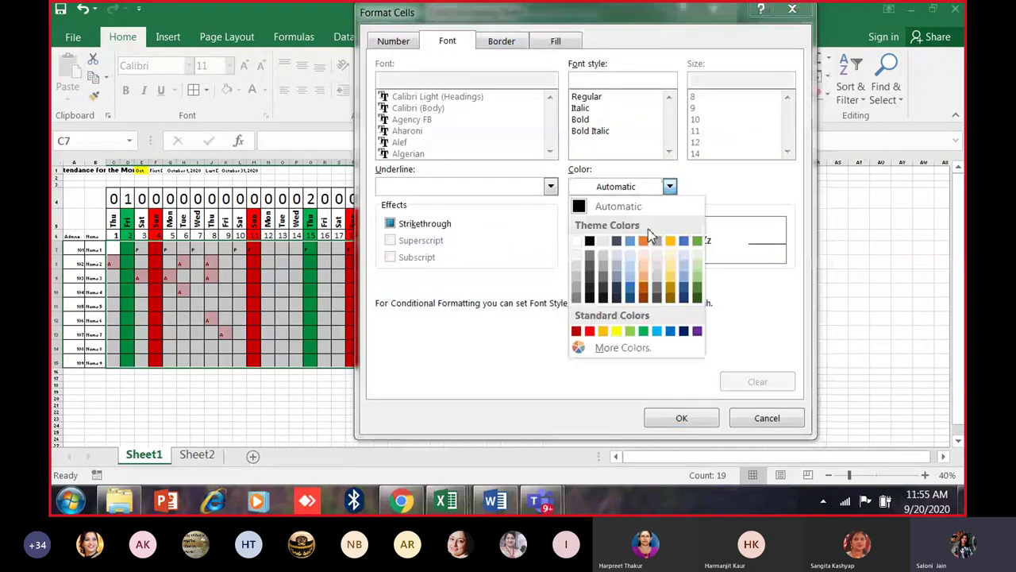
{"action": "left_click", "coordinate": [589, 330]}
{"action": "left_click", "coordinate": [682, 418]}
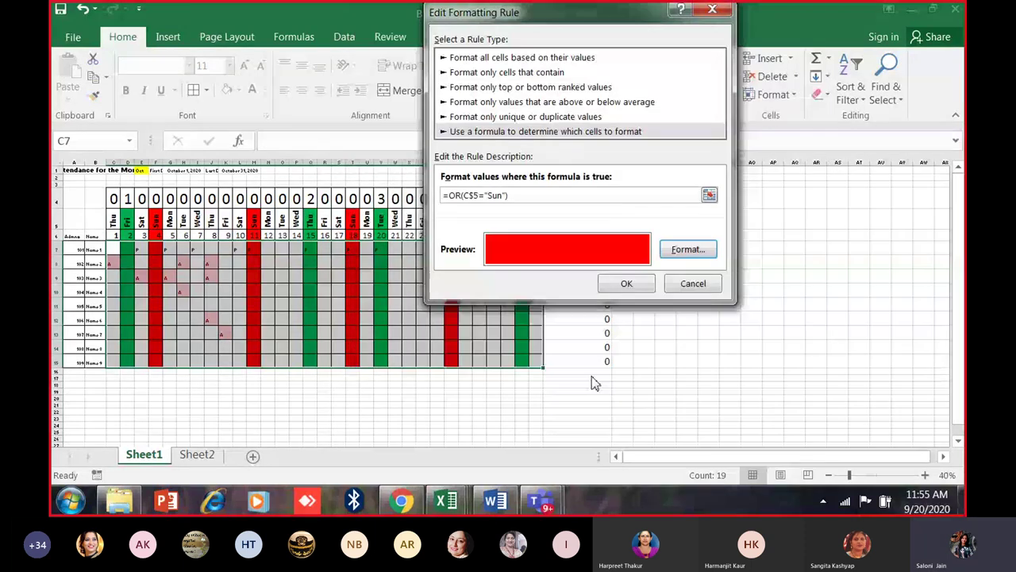
{"action": "left_click", "coordinate": [650, 286]}
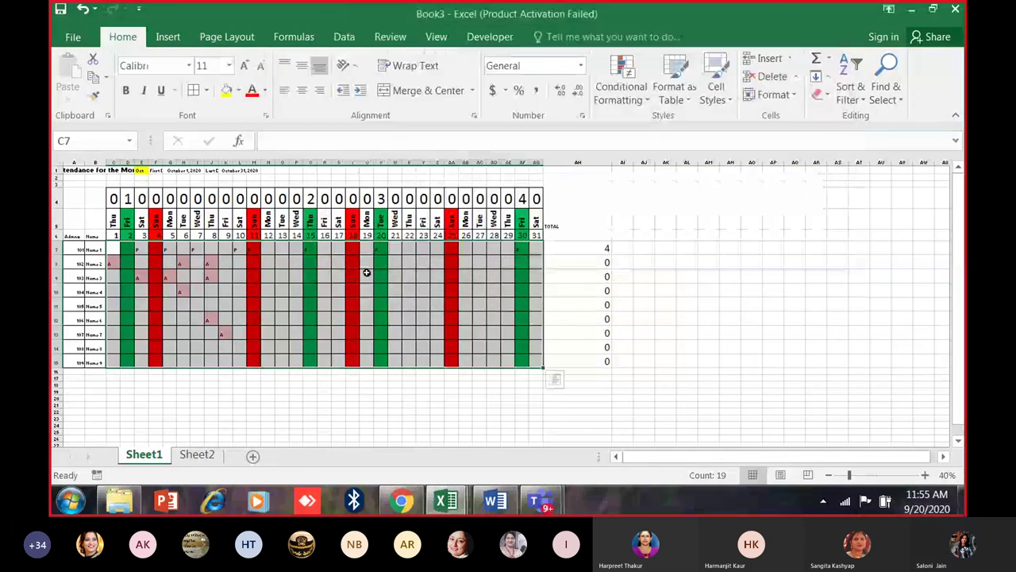
Examine the row 7 entries under the Sundays and holidays against the updated formatting.
{"action": "left_click", "coordinate": [352, 264]}
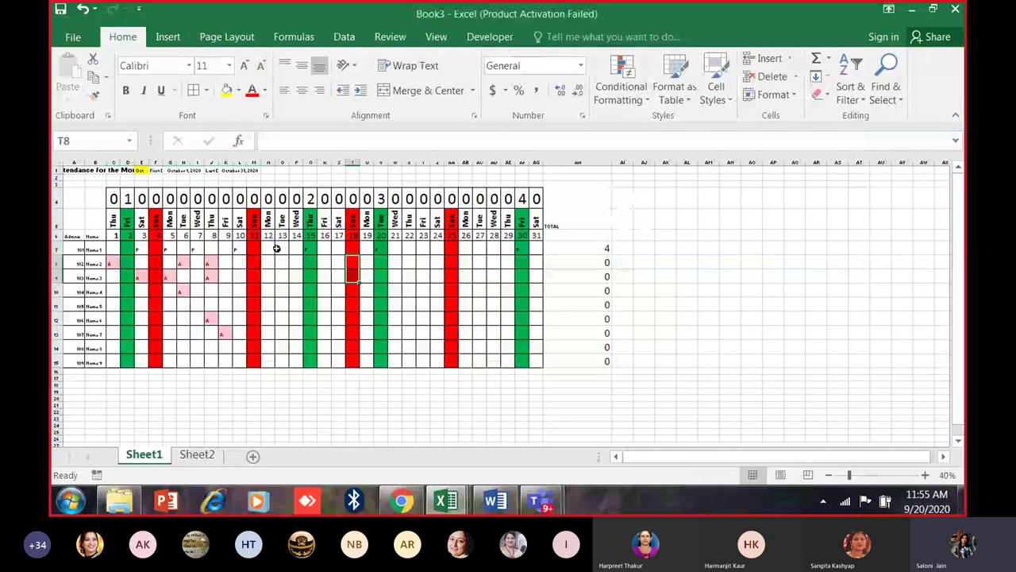
{"action": "scroll", "coordinate": [307, 270], "scroll_direction": "up", "scroll_amount": 3}
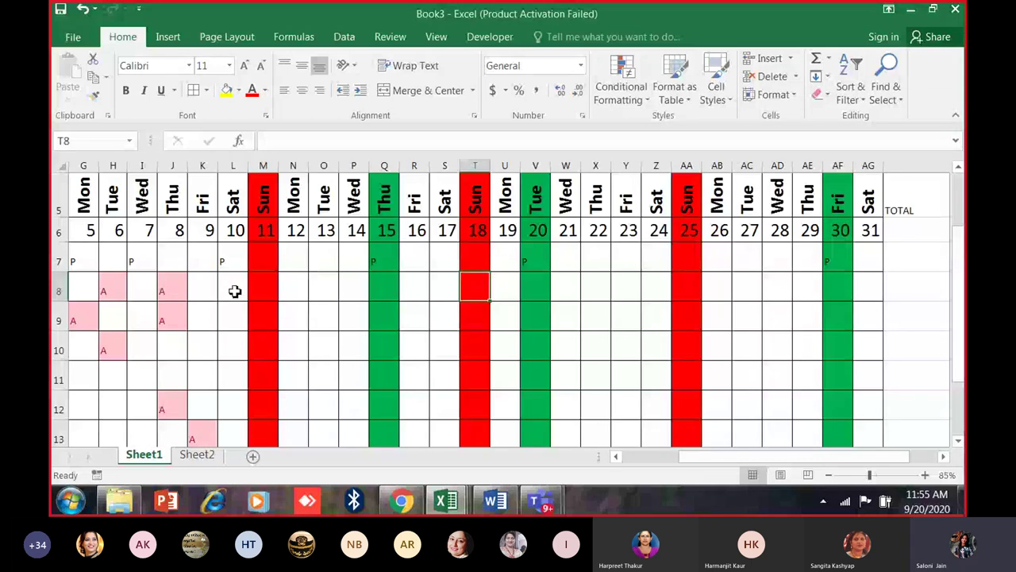
{"action": "left_click", "coordinate": [656, 262]}
{"action": "key", "text": "ctrl+p"}
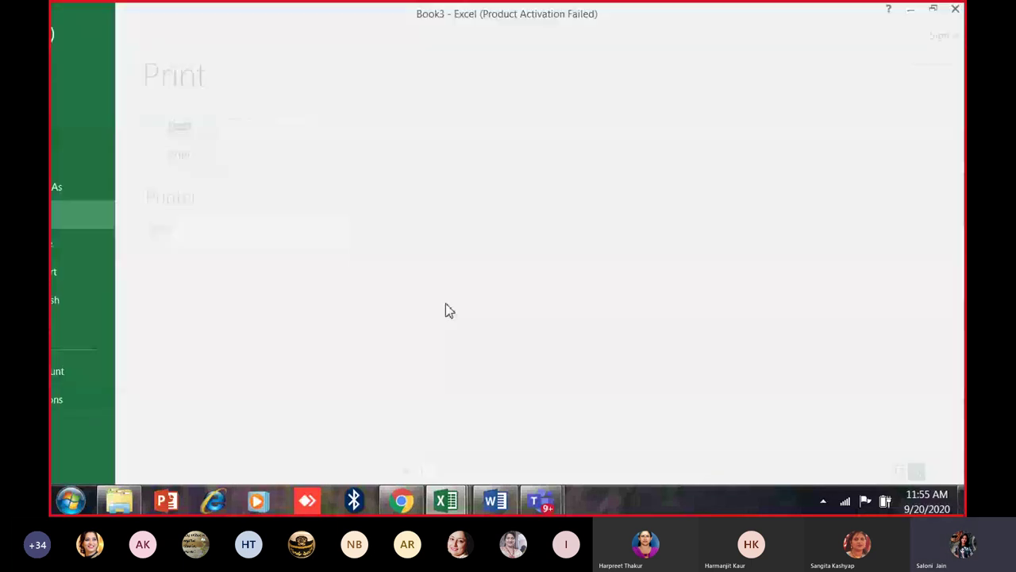
{"action": "key", "text": "Return"}
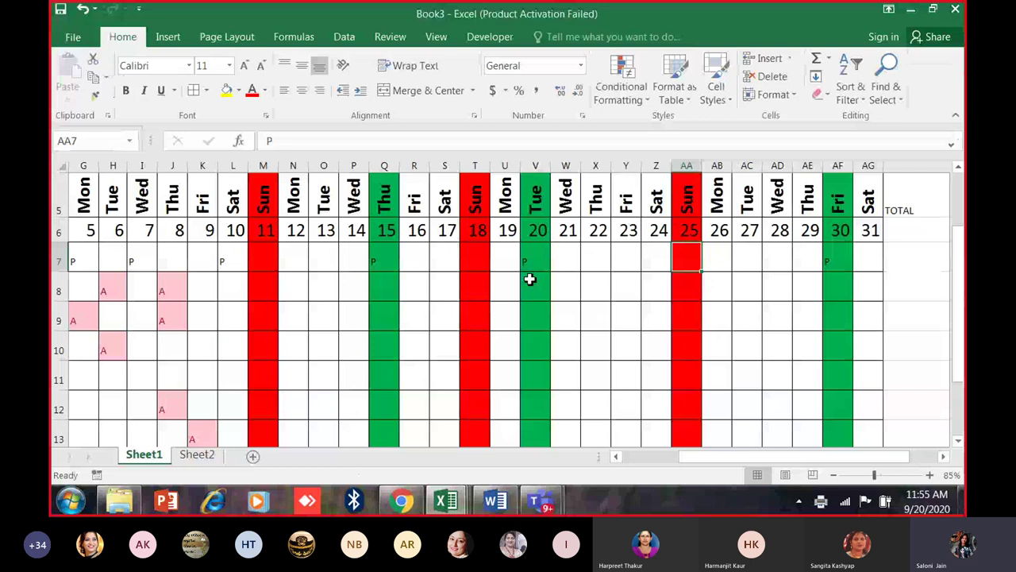
{"action": "scroll", "coordinate": [216, 261], "scroll_direction": "left", "scroll_amount": 3}
{"action": "left_click", "coordinate": [204, 261]}
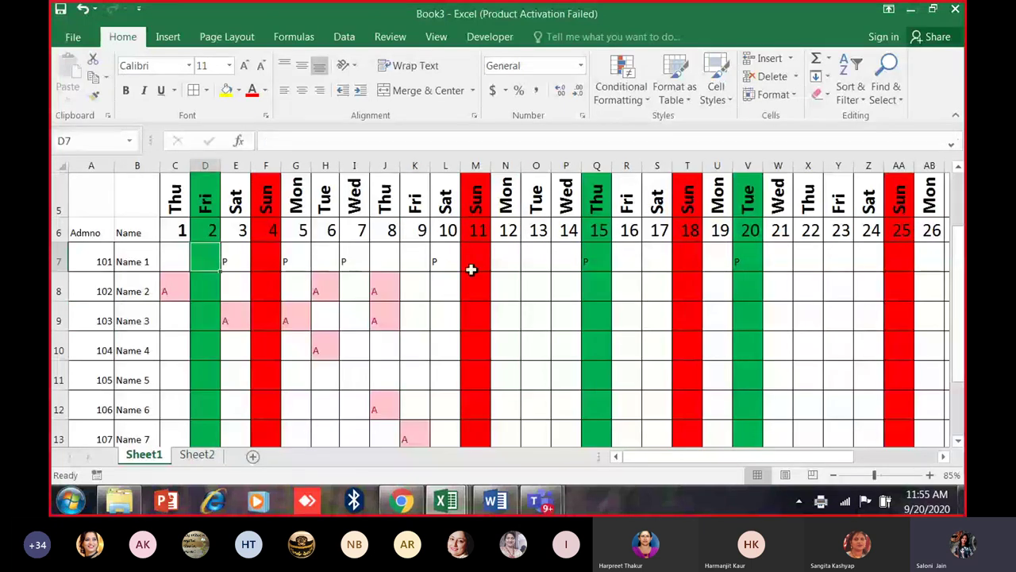
{"action": "left_click", "coordinate": [596, 261]}
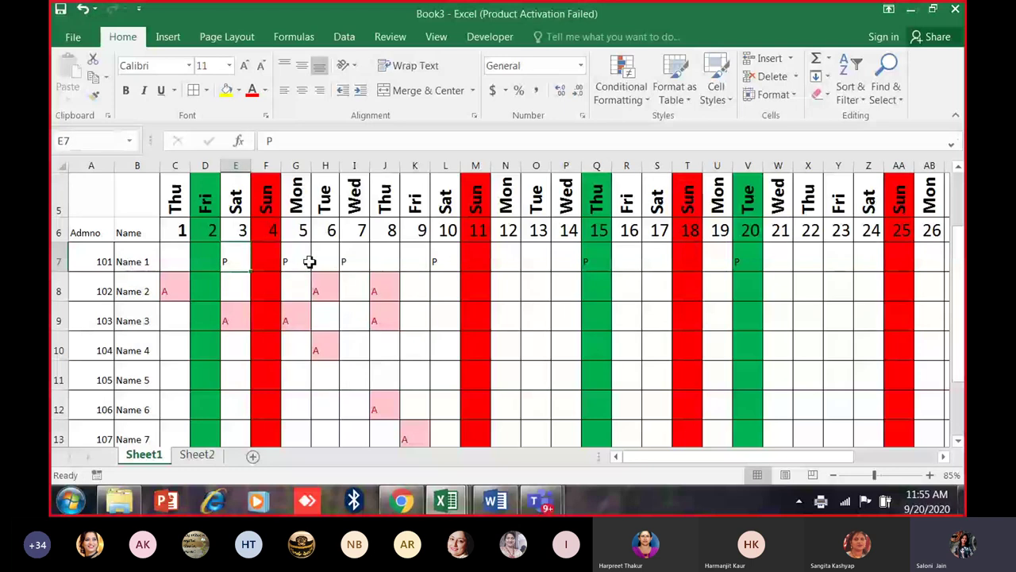
{"action": "left_click", "coordinate": [681, 264]}
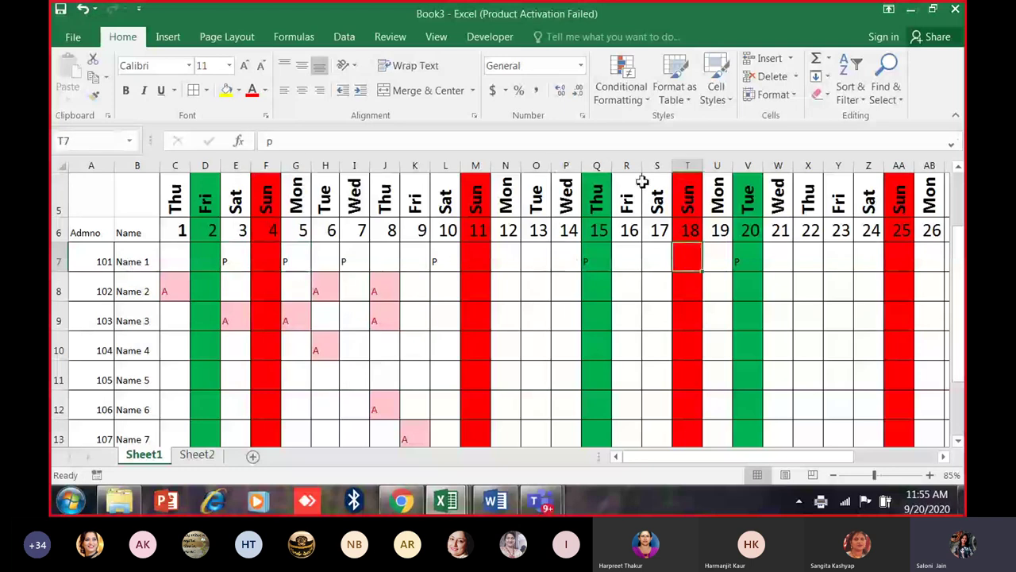
Review the font colour stored in the Sunday conditional formatting rule, keeping its settings.
{"action": "left_click", "coordinate": [621, 84]}
{"action": "left_click", "coordinate": [604, 339]}
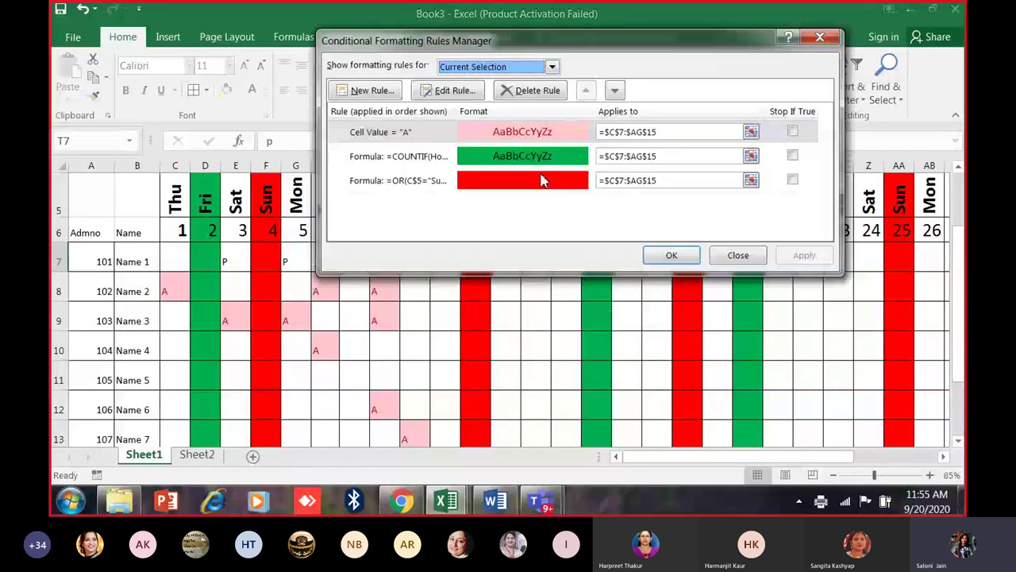
{"action": "left_click", "coordinate": [540, 183]}
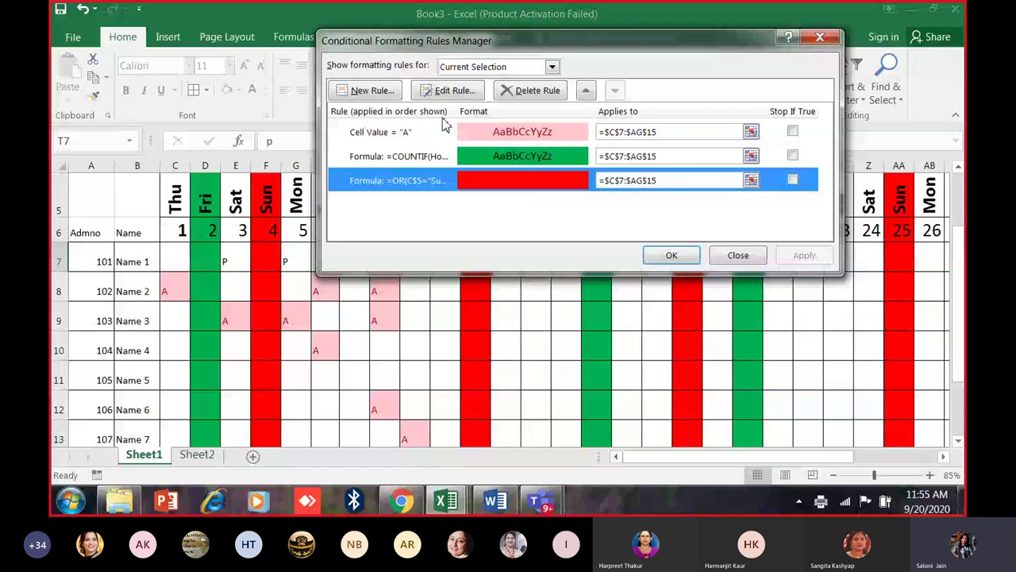
{"action": "left_click", "coordinate": [448, 90]}
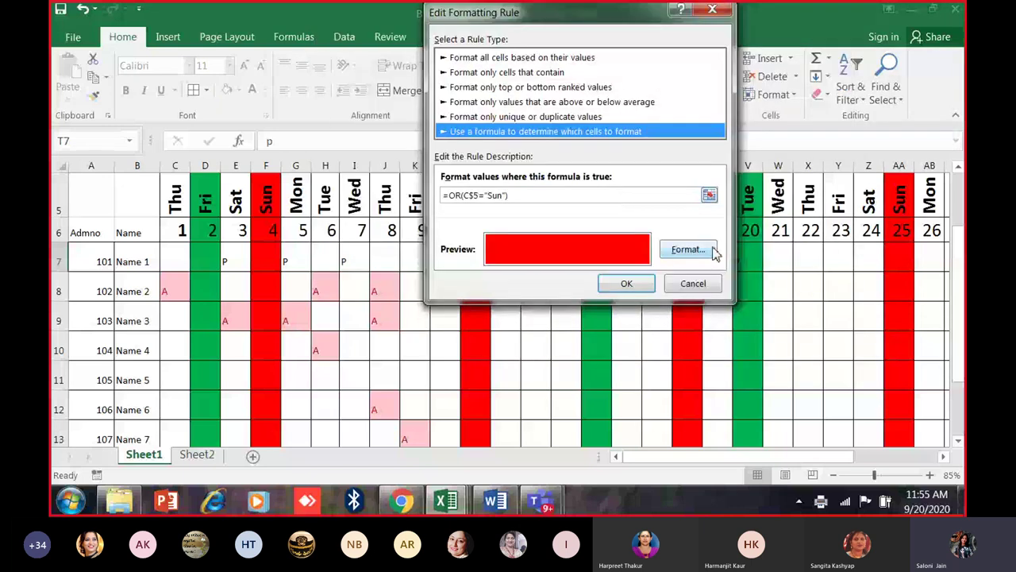
{"action": "left_click", "coordinate": [688, 250]}
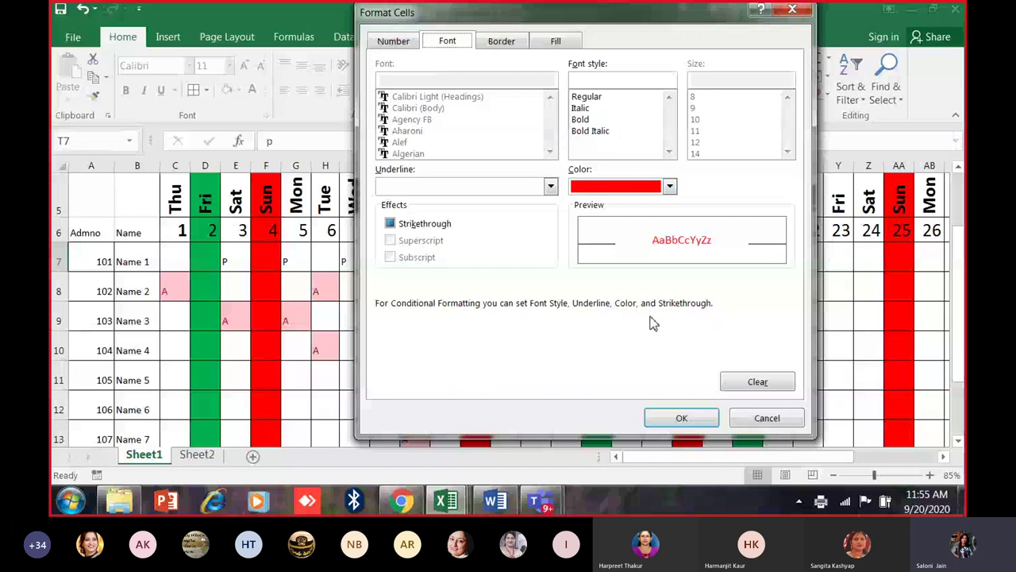
{"action": "left_click", "coordinate": [682, 418]}
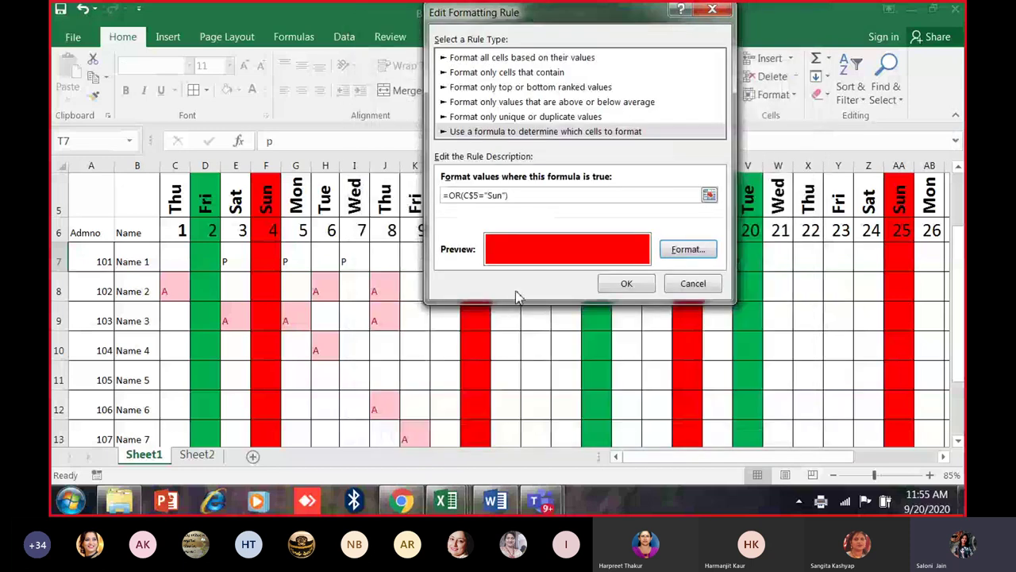
{"action": "left_click", "coordinate": [627, 284]}
{"action": "key", "text": "Return"}
Review the Sunday cells in column F, the COUNTIFS formula in AH7 and the holiday counters in row 4.
{"action": "left_click", "coordinate": [270, 268]}
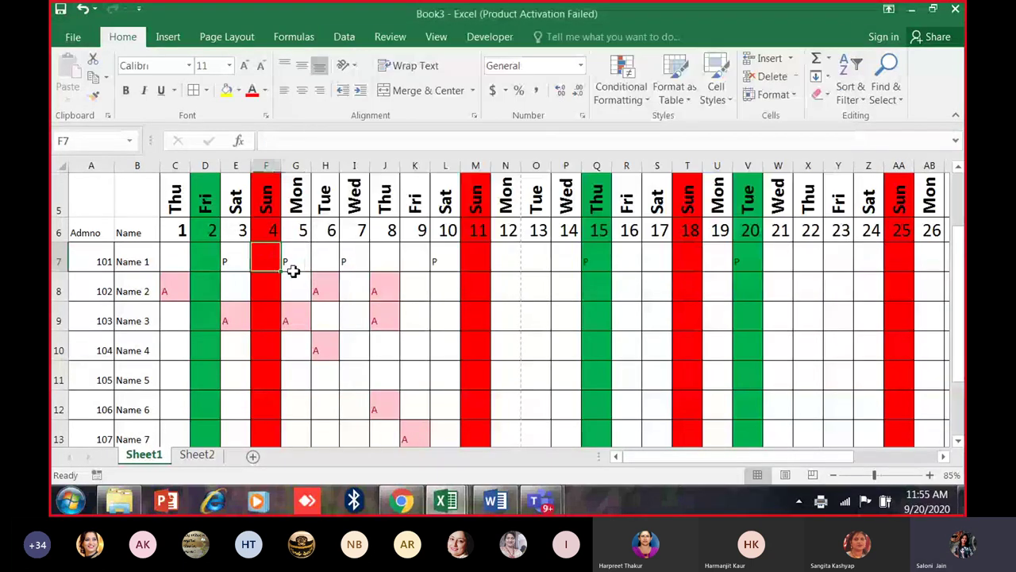
{"action": "key", "text": "Down"}
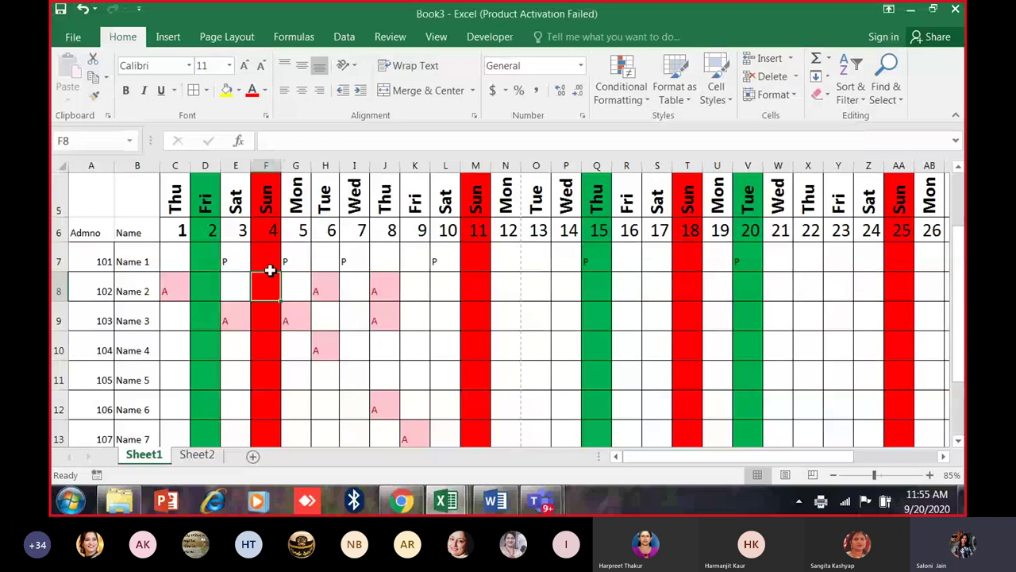
{"action": "left_click_drag", "start_coordinate": [702, 453], "coordinate": [834, 454]}
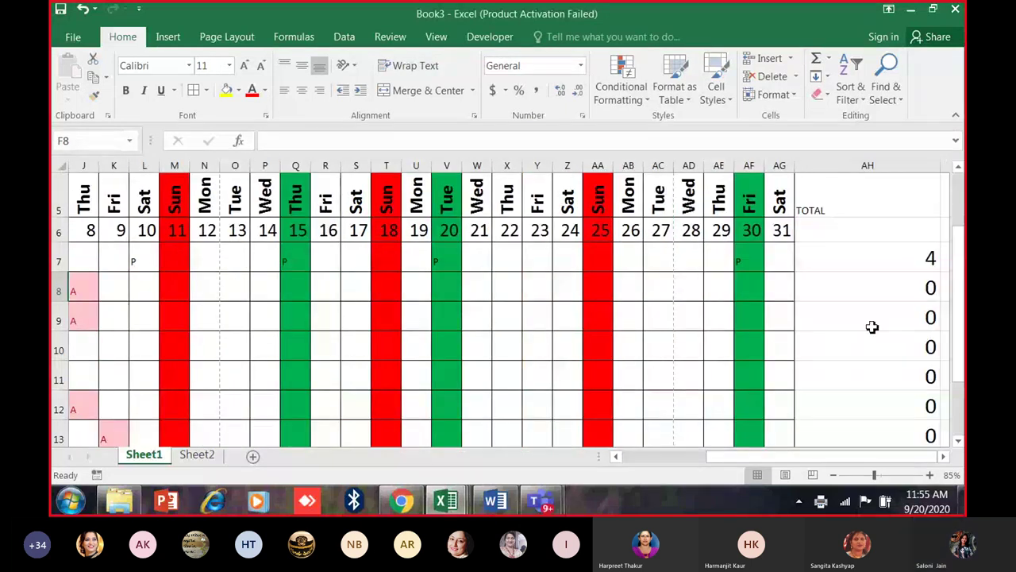
{"action": "left_click", "coordinate": [898, 263]}
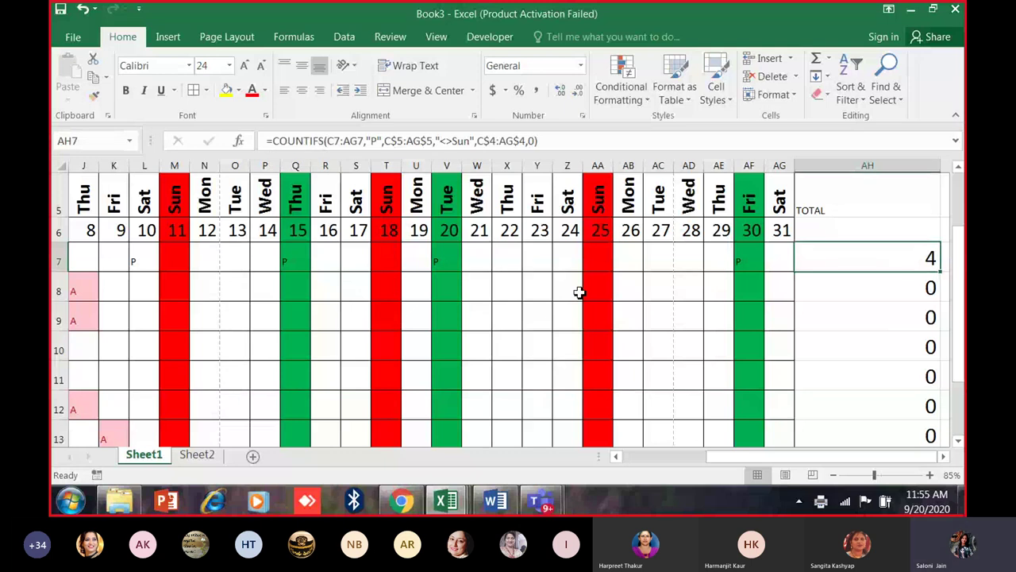
{"action": "scroll", "coordinate": [580, 290], "scroll_direction": "down", "scroll_amount": 1, "text": "ctrl"}
{"action": "left_click_drag", "start_coordinate": [660, 460], "coordinate": [633, 461]}
{"action": "scroll", "coordinate": [397, 285], "scroll_direction": "up", "scroll_amount": 1}
{"action": "scroll", "coordinate": [329, 258], "scroll_direction": "up", "scroll_amount": 2, "text": "ctrl"}
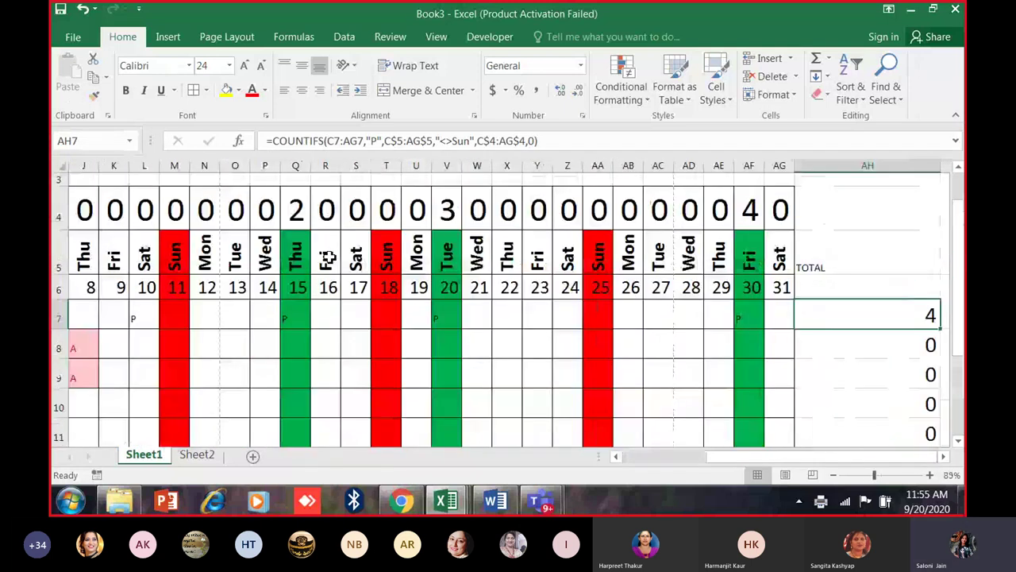
Hide columns O to AG, covering dates 13 to 31.
{"action": "left_click_drag", "start_coordinate": [113, 165], "coordinate": [780, 206]}
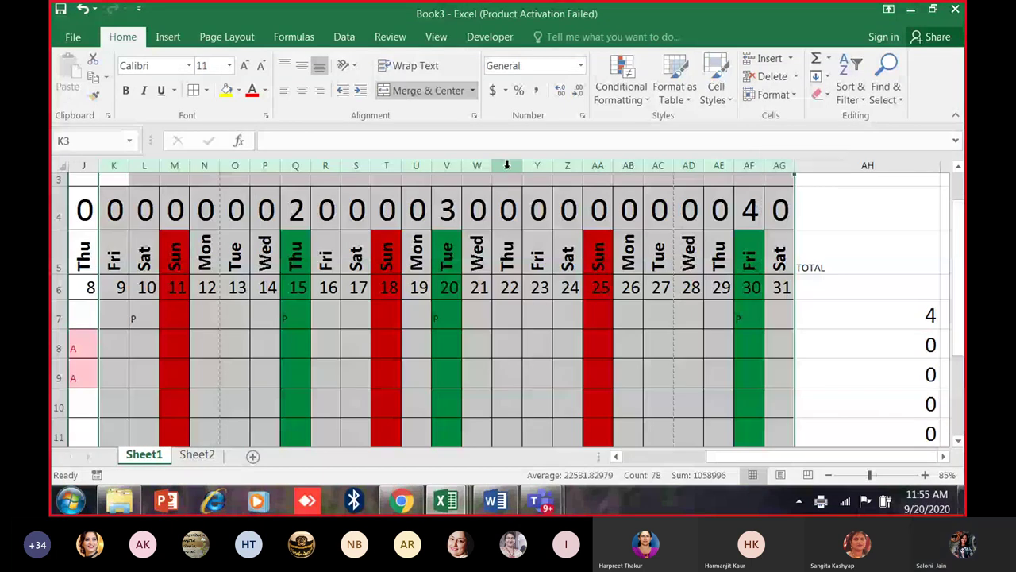
{"action": "left_click_drag", "start_coordinate": [235, 165], "coordinate": [780, 202]}
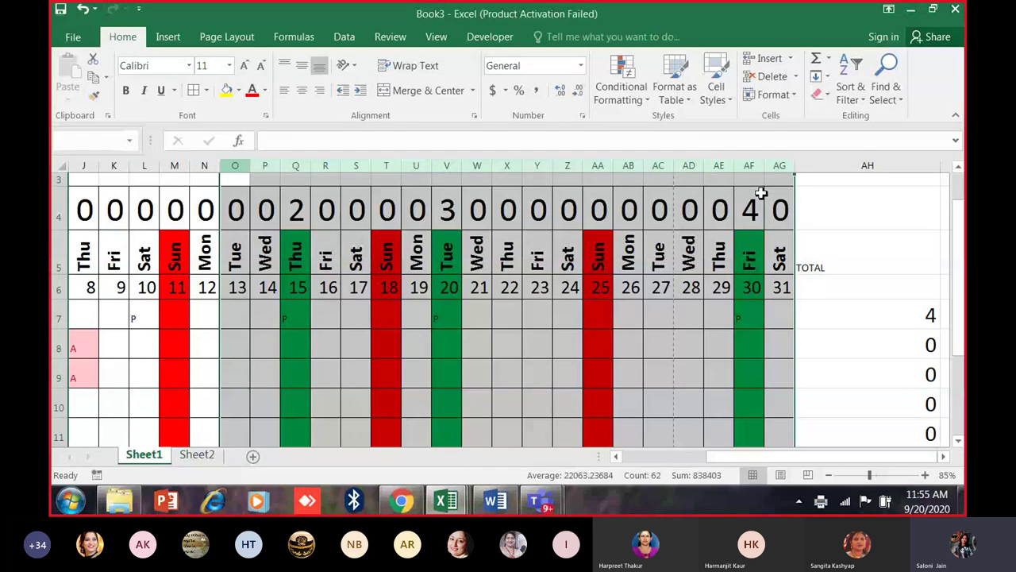
{"action": "right_click", "coordinate": [566, 167]}
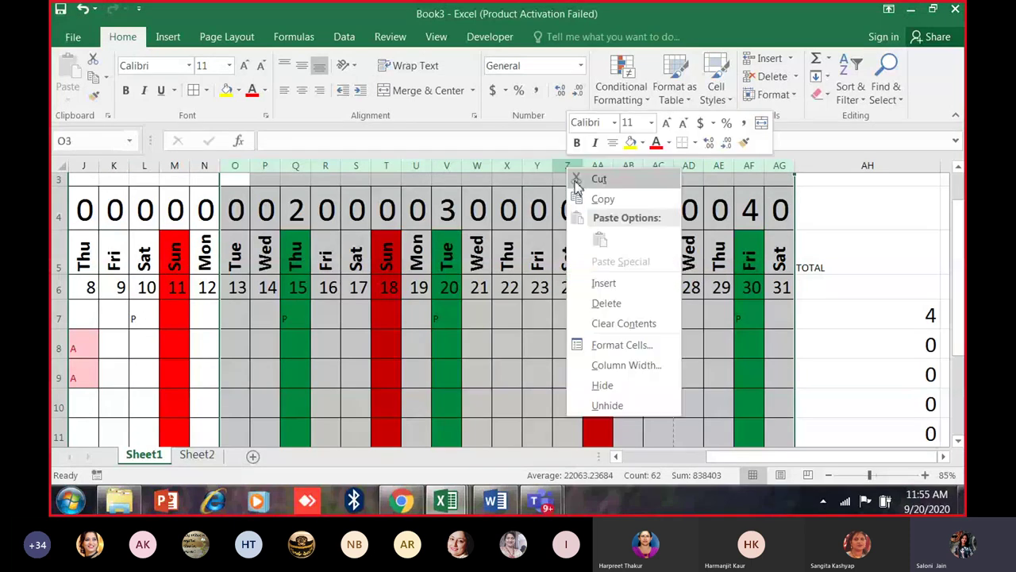
{"action": "left_click", "coordinate": [618, 387]}
Unhide the date columns O to AG by selecting the range from column C through AH.
{"action": "left_click_drag", "start_coordinate": [680, 457], "coordinate": [617, 459]}
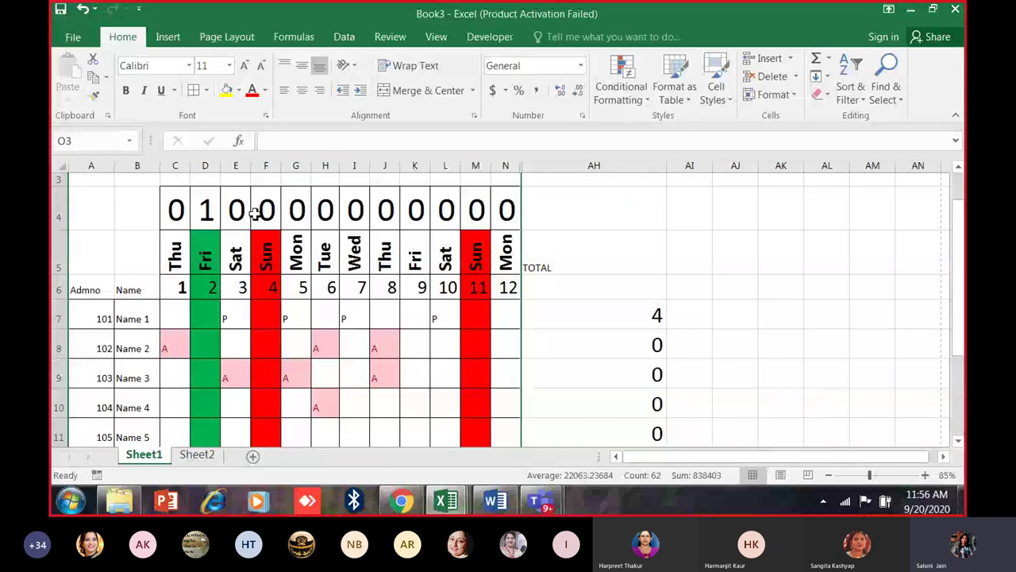
{"action": "left_click_drag", "start_coordinate": [176, 165], "coordinate": [541, 162]}
{"action": "right_click", "coordinate": [543, 165]}
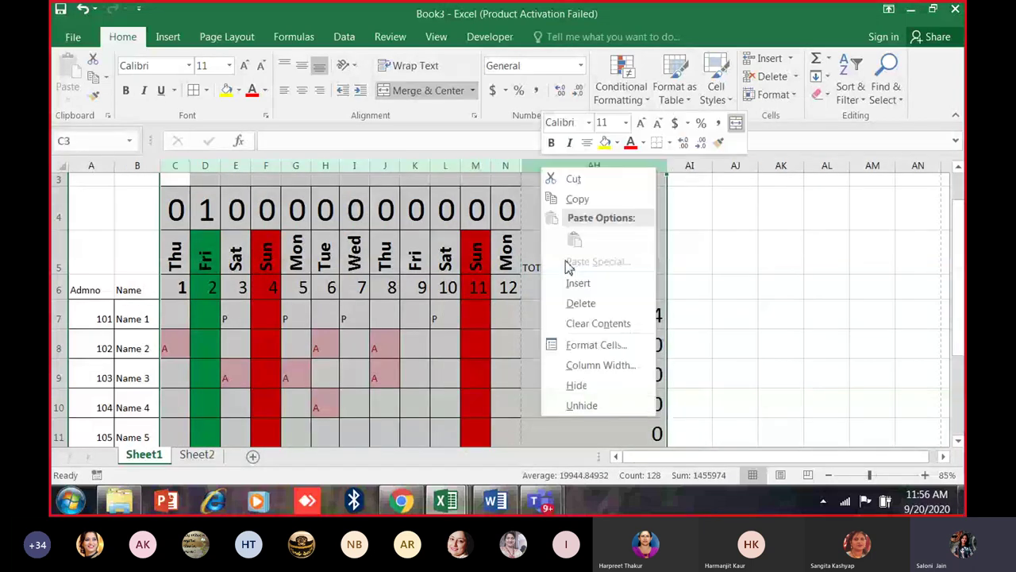
{"action": "left_click", "coordinate": [570, 405]}
{"action": "left_click", "coordinate": [347, 318]}
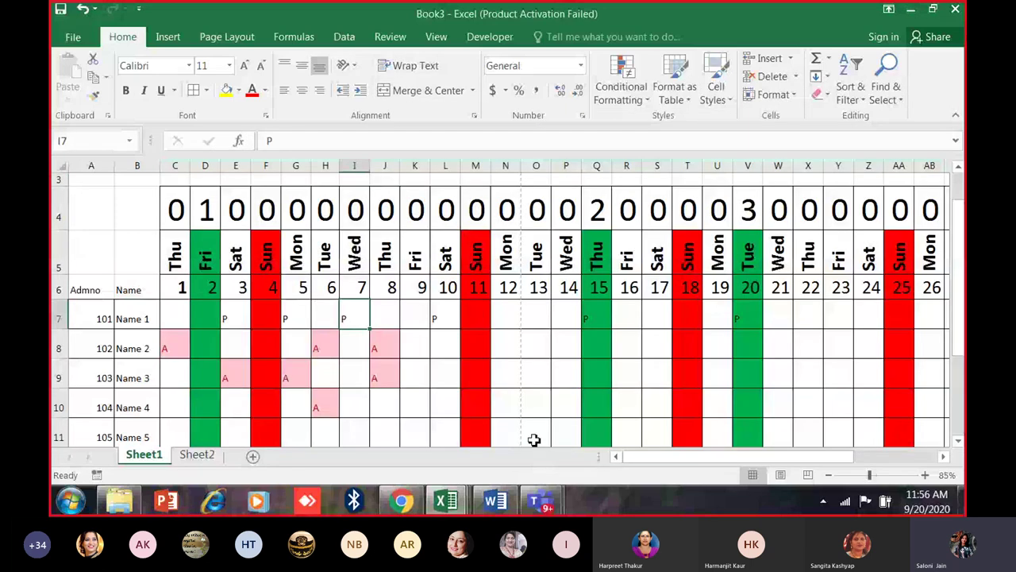
Hide columns C to AF, covering dates 1 to 30.
{"action": "left_click_drag", "start_coordinate": [635, 461], "coordinate": [437, 314]}
{"action": "left_click_drag", "start_coordinate": [175, 179], "coordinate": [695, 462]}
{"action": "right_click", "coordinate": [393, 169]}
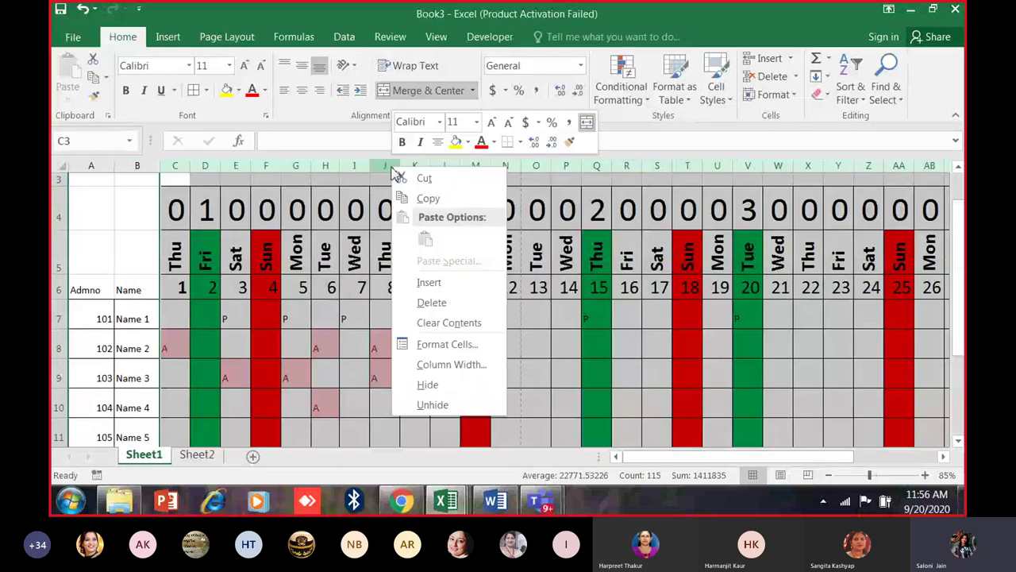
{"action": "left_click", "coordinate": [466, 384]}
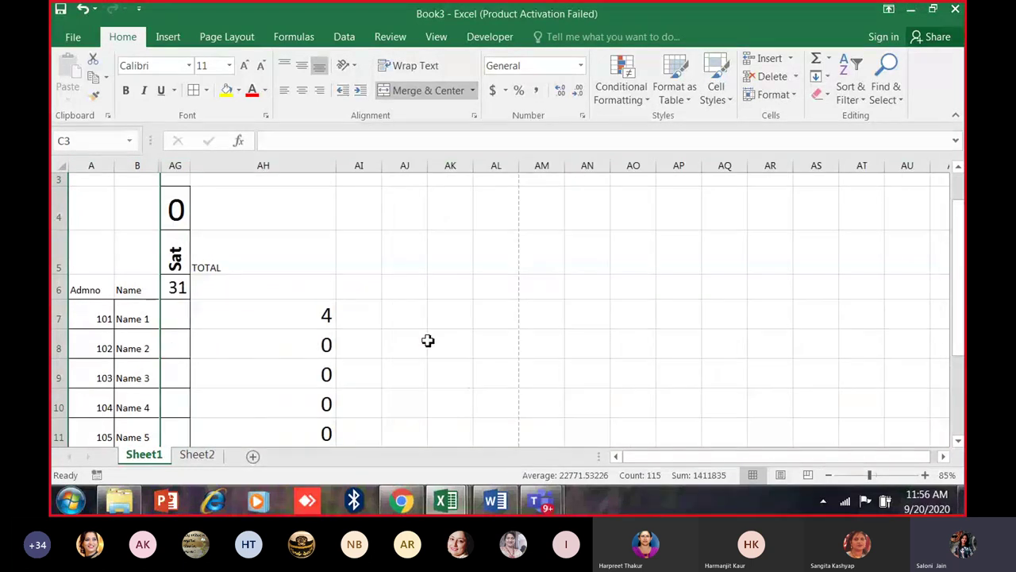
Unhide the date columns C to AF by selecting the range from column B through AH.
{"action": "left_click", "coordinate": [136, 165]}
{"action": "mouse_move", "coordinate": [137, 164]}
{"action": "left_mouse_down"}
{"action": "mouse_move", "coordinate": [304, 173]}
{"action": "mouse_move", "coordinate": [259, 167]}
{"action": "left_mouse_up"}
{"action": "right_click", "coordinate": [185, 167]}
{"action": "left_click", "coordinate": [233, 397]}
{"action": "left_click", "coordinate": [429, 357]}
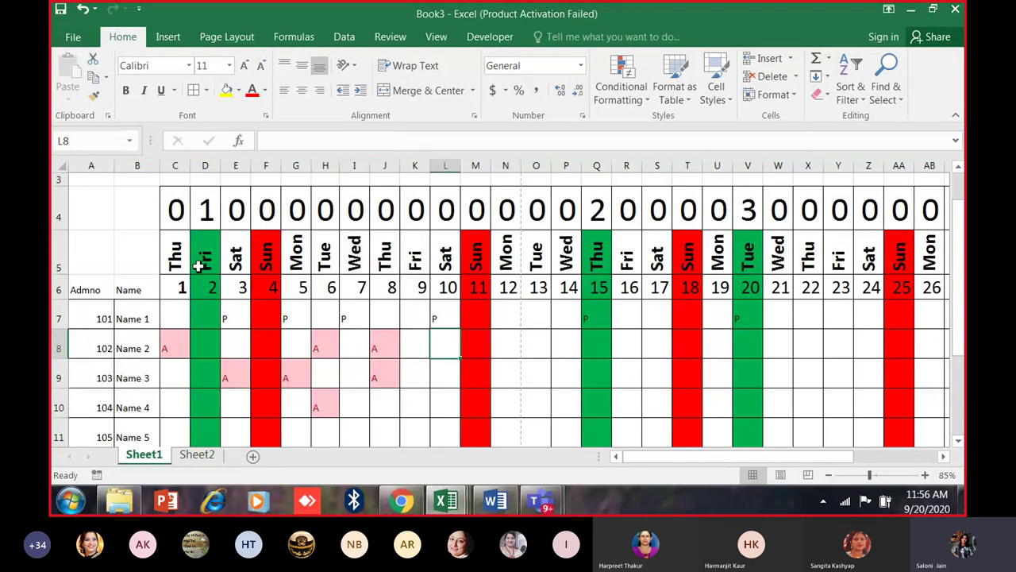
Widen the Name column B.
{"action": "left_click_drag", "start_coordinate": [170, 164], "coordinate": [193, 164]}
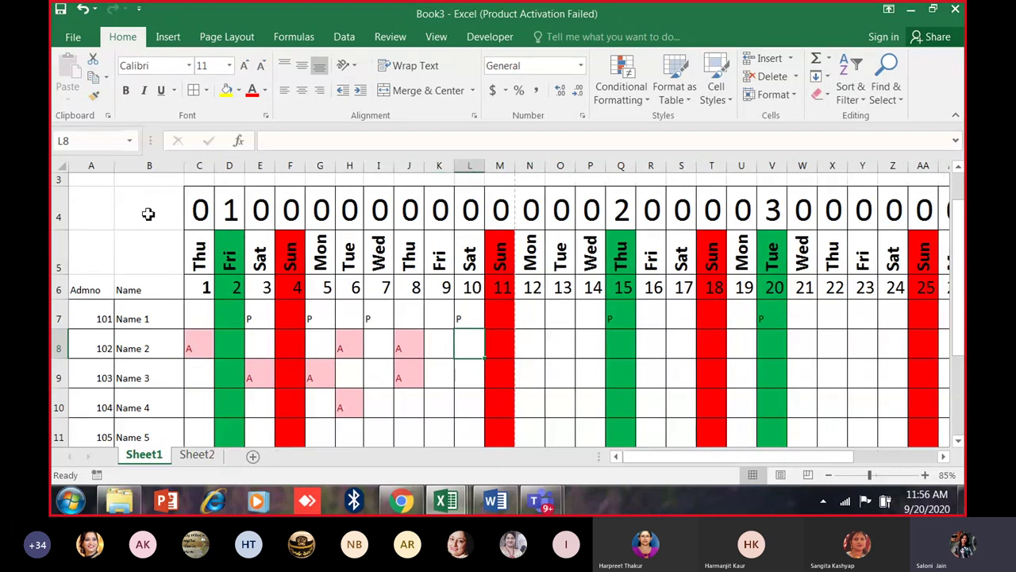
Freeze the first column so the Admno values stay in view during horizontal scrolling.
{"action": "left_click_drag", "start_coordinate": [58, 340], "coordinate": [60, 322]}
{"action": "left_click", "coordinate": [73, 319]}
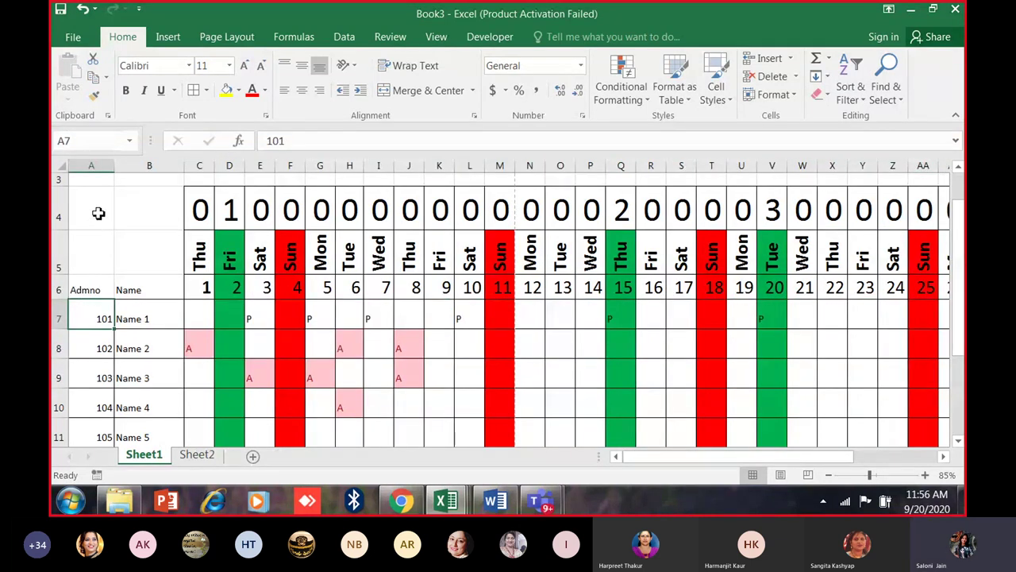
{"action": "left_click_drag", "start_coordinate": [98, 165], "coordinate": [152, 165]}
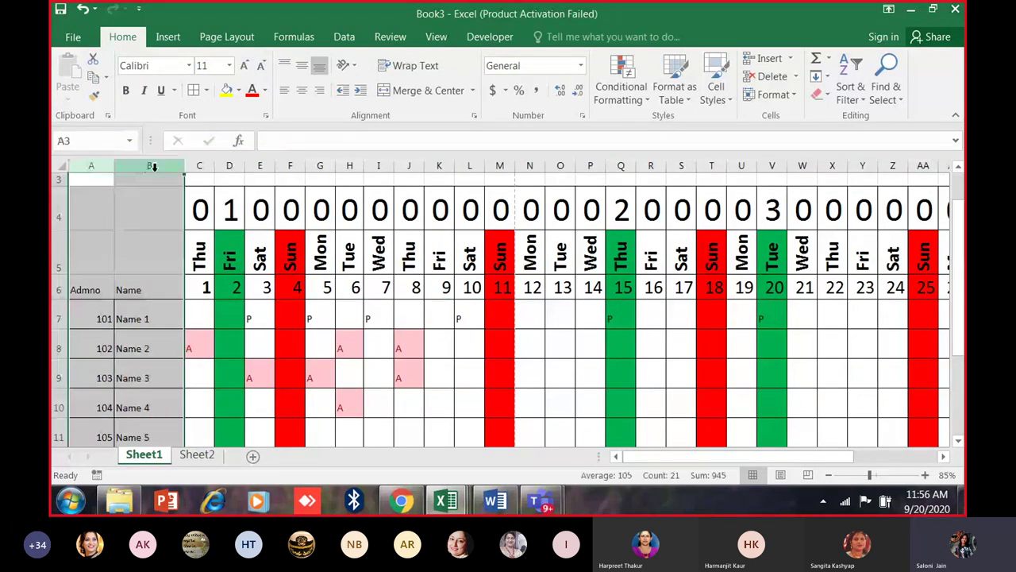
{"action": "left_click", "coordinate": [435, 37]}
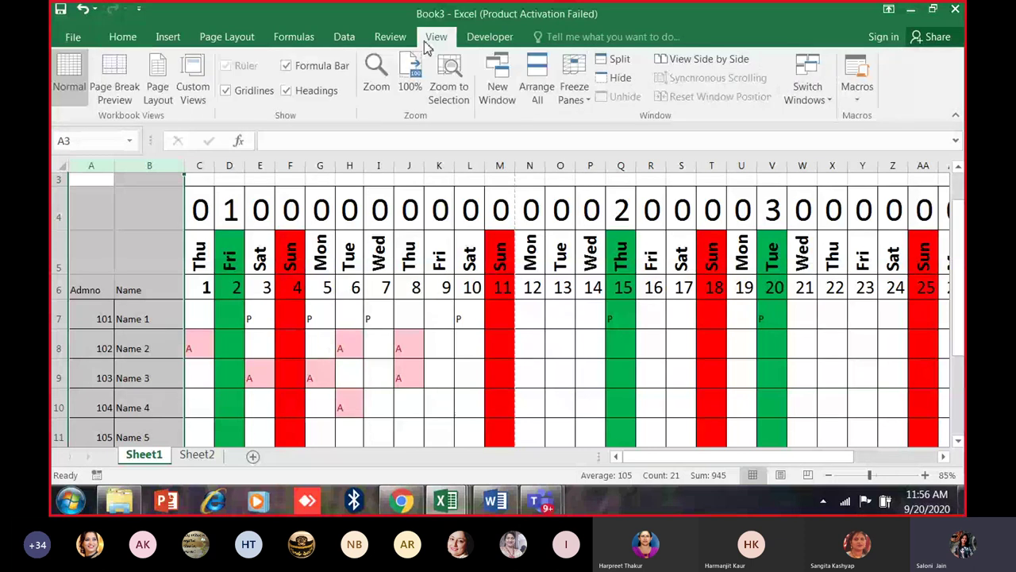
{"action": "left_click", "coordinate": [586, 102]}
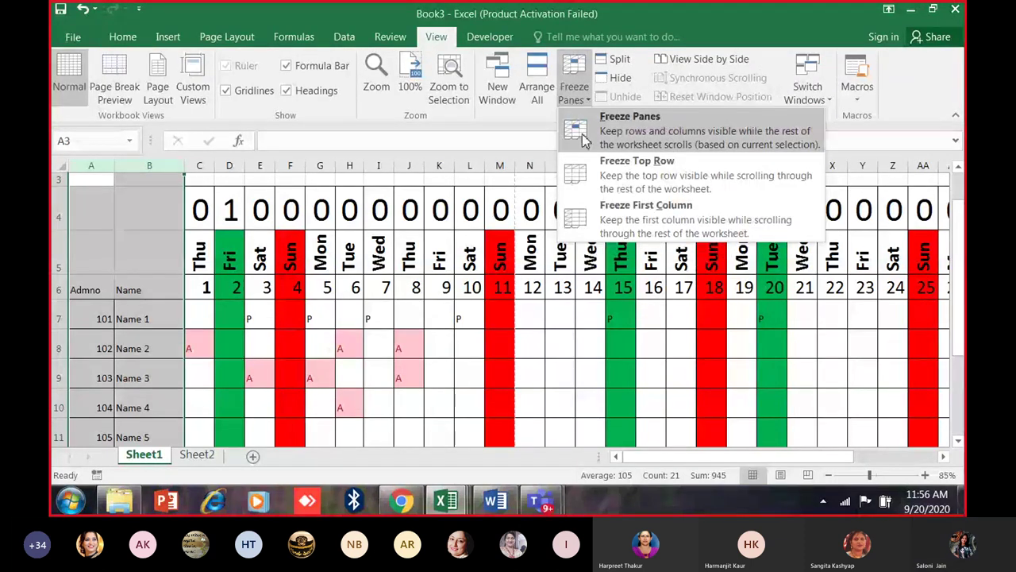
{"action": "left_click", "coordinate": [601, 209]}
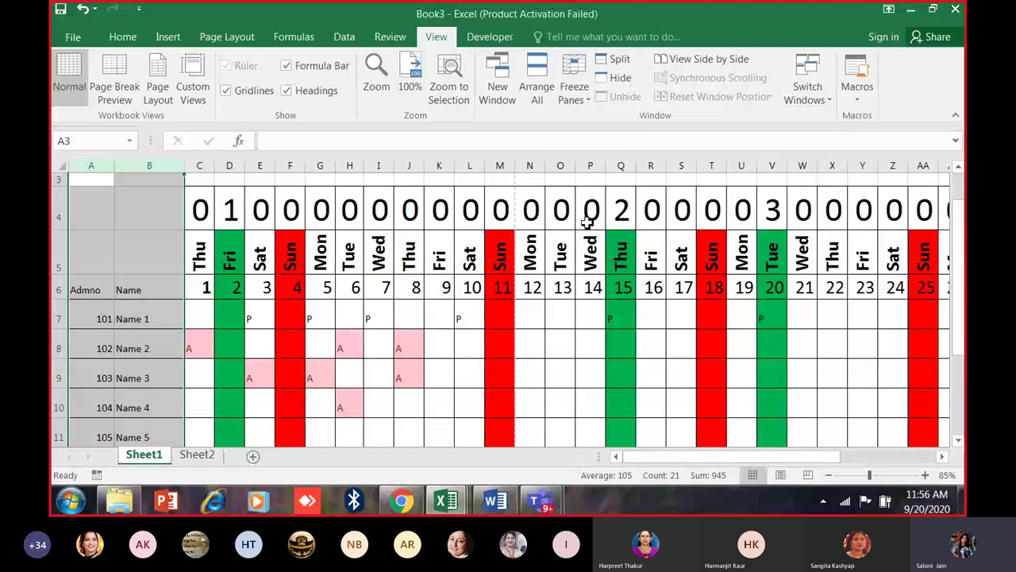
Move across row 3 to column BM and back to column A to check the frozen Admno column.
{"action": "key", "text": "Right"}
{"action": "key", "text": "Right"}
{"action": "key", "text": "Right"}
{"action": "key", "text": "Right"}
{"action": "key", "text": "Right"}
{"action": "key", "text": "Right"}
{"action": "key", "text": "Right"}
{"action": "key", "text": "Right"}
{"action": "key", "text": "Right"}
{"action": "key", "text": "Right"}
{"action": "key", "text": "Right"}
{"action": "key", "text": "Right"}
{"action": "key", "text": "Right"}
{"action": "key", "text": "Right"}
{"action": "key", "text": "Right"}
{"action": "key", "text": "Right"}
{"action": "key", "text": "Right"}
{"action": "key", "text": "Right"}
{"action": "key", "text": "Right"}
{"action": "key", "text": "Right"}
{"action": "key", "text": "Right"}
{"action": "key", "text": "Right"}
{"action": "key", "text": "Right"}
{"action": "key", "text": "Right"}
{"action": "key", "text": "Right"}
{"action": "key", "text": "Right"}
{"action": "key", "text": "Right"}
{"action": "key", "text": "Right"}
{"action": "key", "text": "Right"}
{"action": "key", "text": "Right"}
{"action": "key", "text": "Right"}
{"action": "key", "text": "Right"}
{"action": "key", "text": "Right"}
{"action": "key", "text": "Right"}
{"action": "key", "text": "Right"}
{"action": "key", "text": "Right"}
{"action": "key", "text": "Right"}
{"action": "key", "text": "Right"}
{"action": "key", "text": "Right"}
{"action": "key", "text": "Right"}
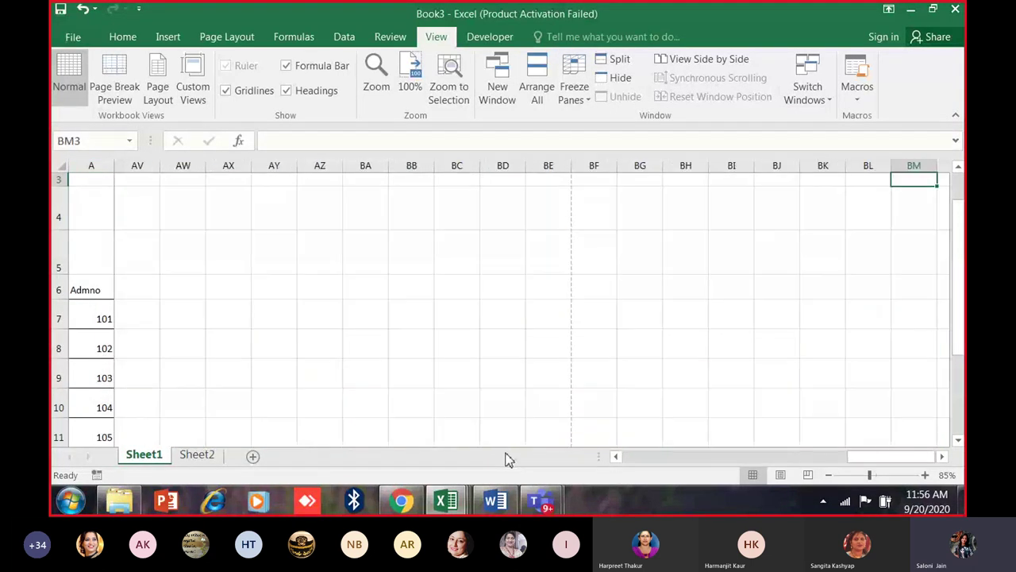
{"action": "key", "text": "Left"}
{"action": "key", "text": "Left"}
{"action": "key", "text": "Left"}
{"action": "key", "text": "Left"}
{"action": "key", "text": "Left"}
{"action": "key", "text": "Left"}
{"action": "key", "text": "Left"}
{"action": "key", "text": "Left"}
{"action": "key", "text": "Left"}
{"action": "key", "text": "Left"}
{"action": "key", "text": "Left"}
{"action": "key", "text": "Left"}
{"action": "key", "text": "Left"}
{"action": "key", "text": "Left"}
{"action": "key", "text": "Left"}
{"action": "key", "text": "Left"}
{"action": "key", "text": "Left"}
{"action": "key", "text": "Left"}
{"action": "key", "text": "Left"}
{"action": "key", "text": "Left"}
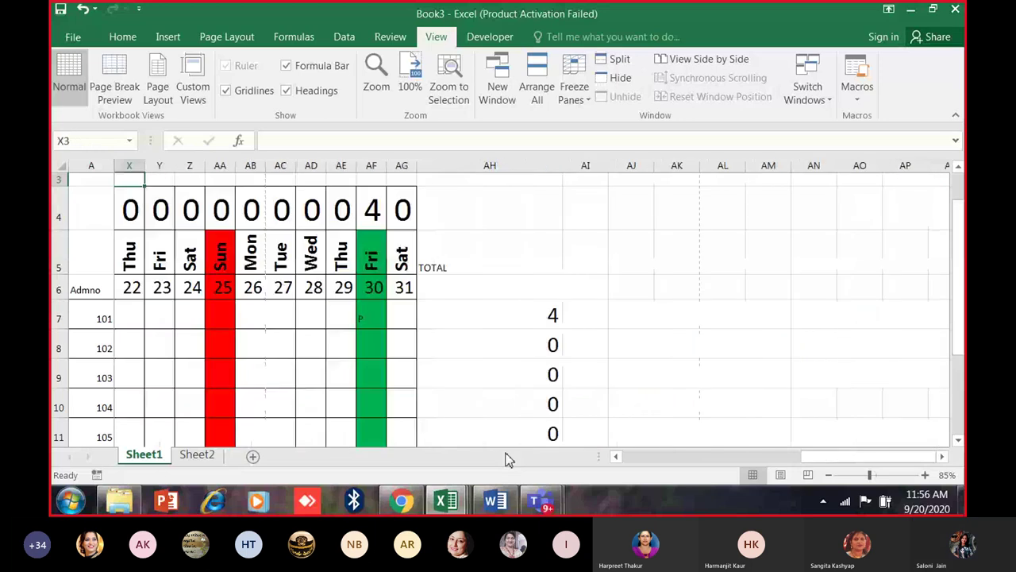
{"action": "key", "text": "Home"}
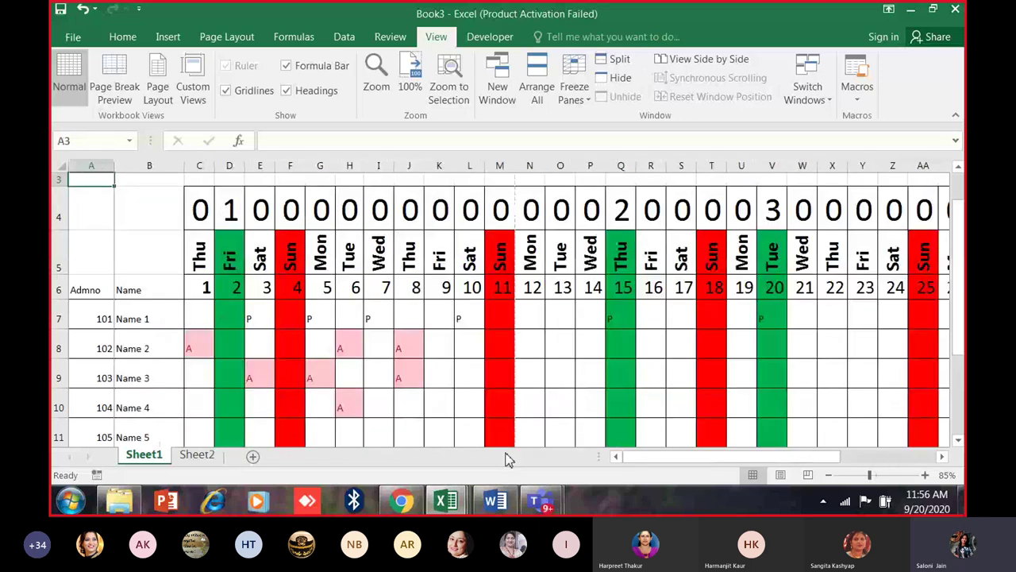
Try to sort the Admno and Name columns A and B in ascending order.
{"action": "scroll", "coordinate": [365, 393], "scroll_direction": "down", "scroll_amount": 1}
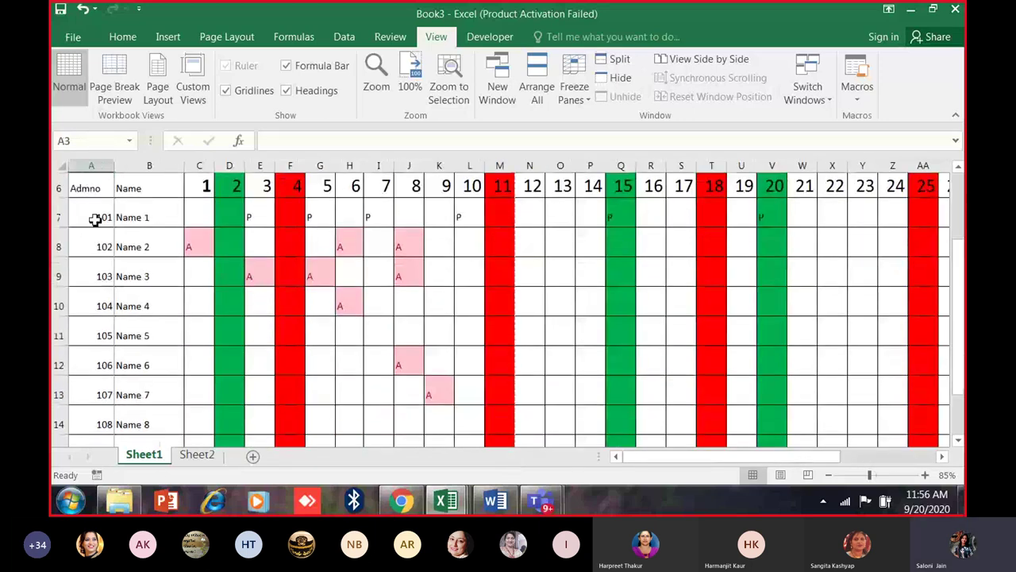
{"action": "left_click_drag", "start_coordinate": [95, 220], "coordinate": [103, 429]}
{"action": "left_click_drag", "start_coordinate": [156, 219], "coordinate": [151, 365]}
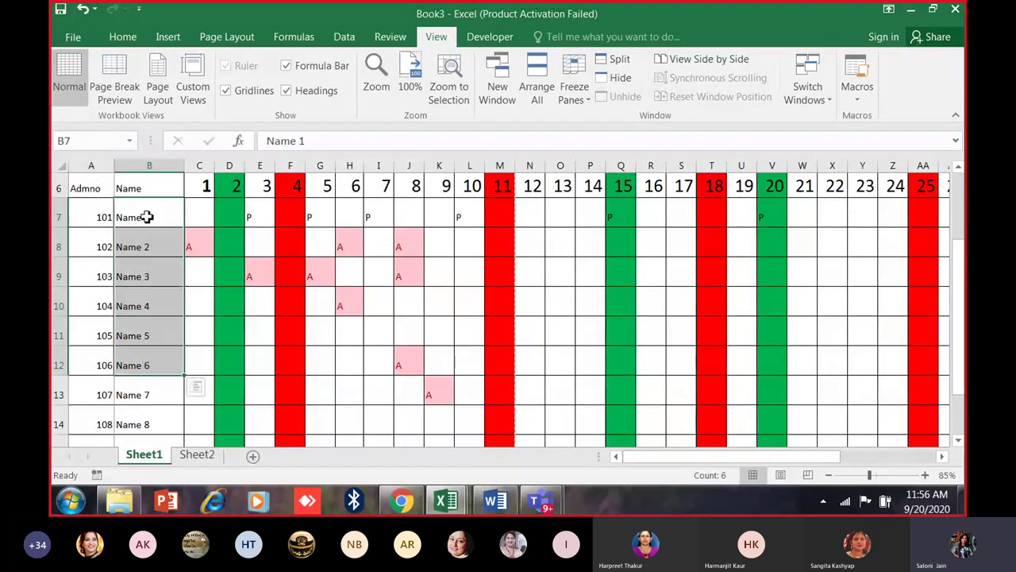
{"action": "left_click_drag", "start_coordinate": [106, 166], "coordinate": [139, 172]}
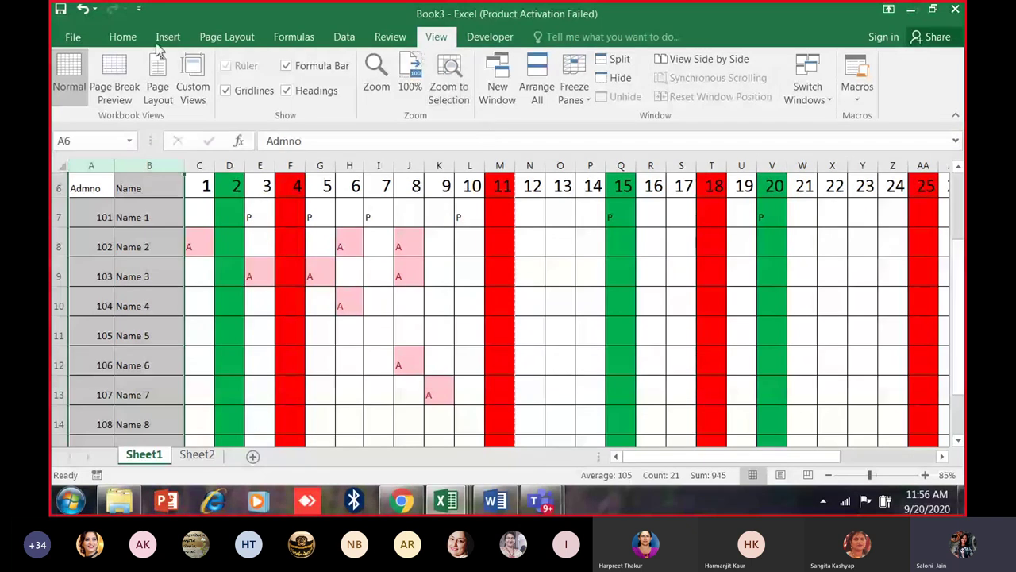
{"action": "left_click", "coordinate": [124, 39]}
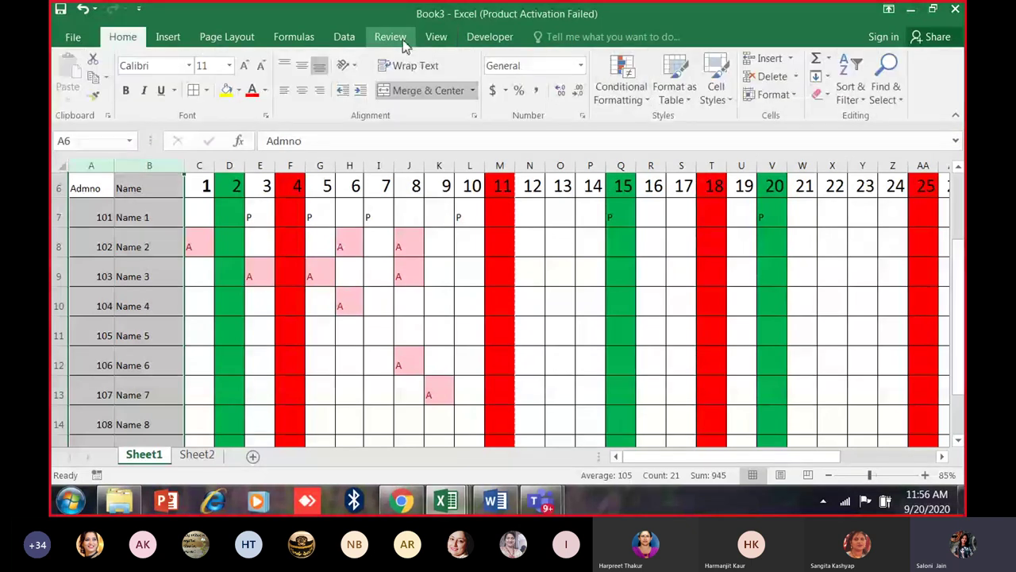
{"action": "left_click", "coordinate": [344, 36]}
{"action": "left_click", "coordinate": [369, 67]}
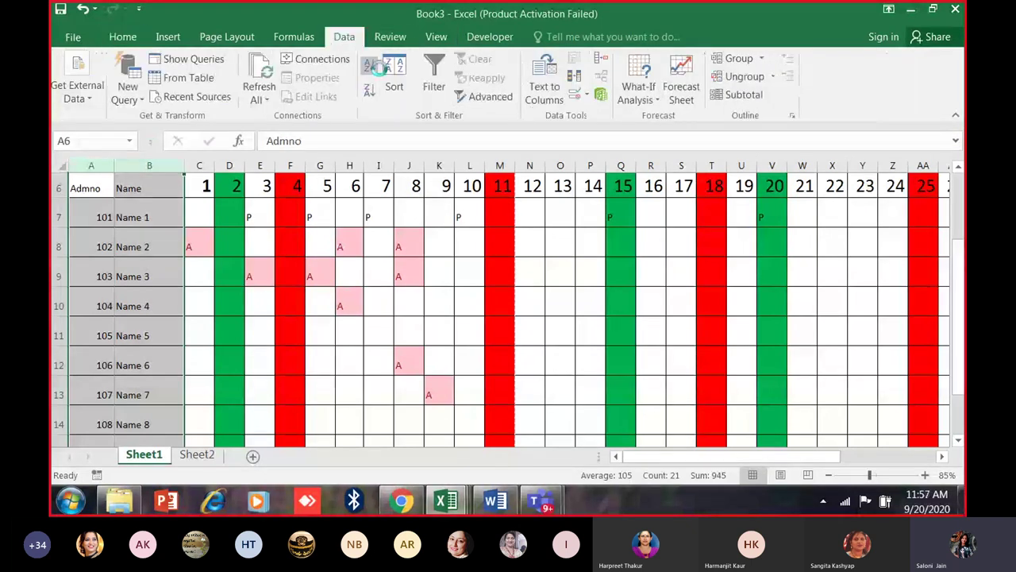
{"action": "left_click", "coordinate": [514, 312]}
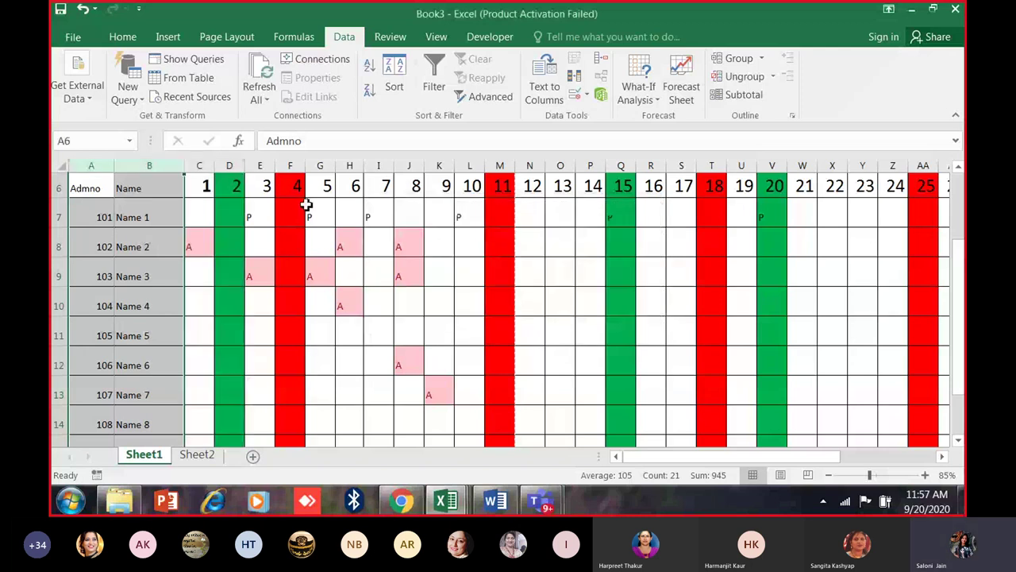
Try to sort the sheet by column B on values from A to Z with the selection expanded.
{"action": "left_click", "coordinate": [166, 170]}
{"action": "left_click", "coordinate": [395, 89]}
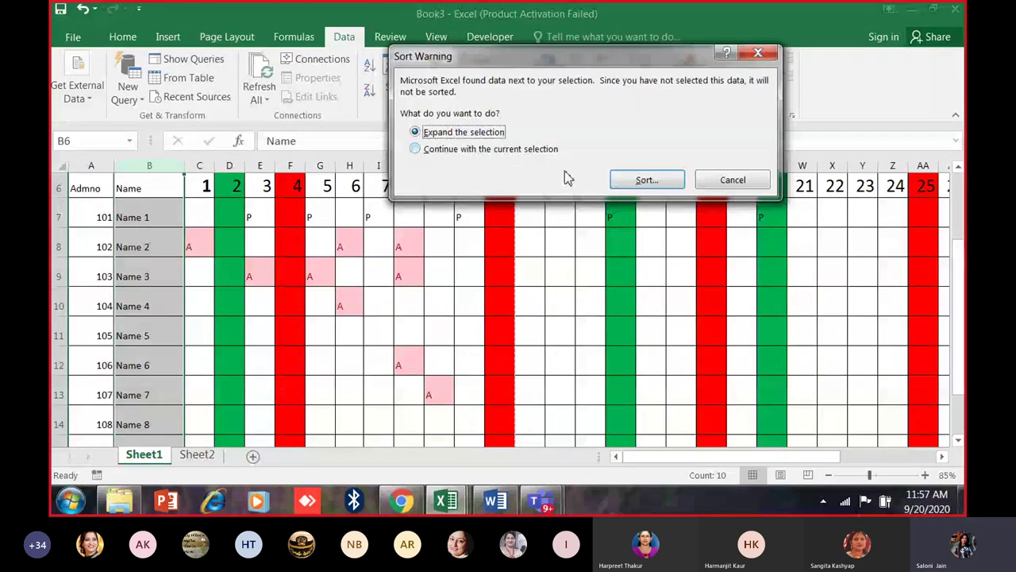
{"action": "key", "text": "Return"}
{"action": "left_click", "coordinate": [477, 97]}
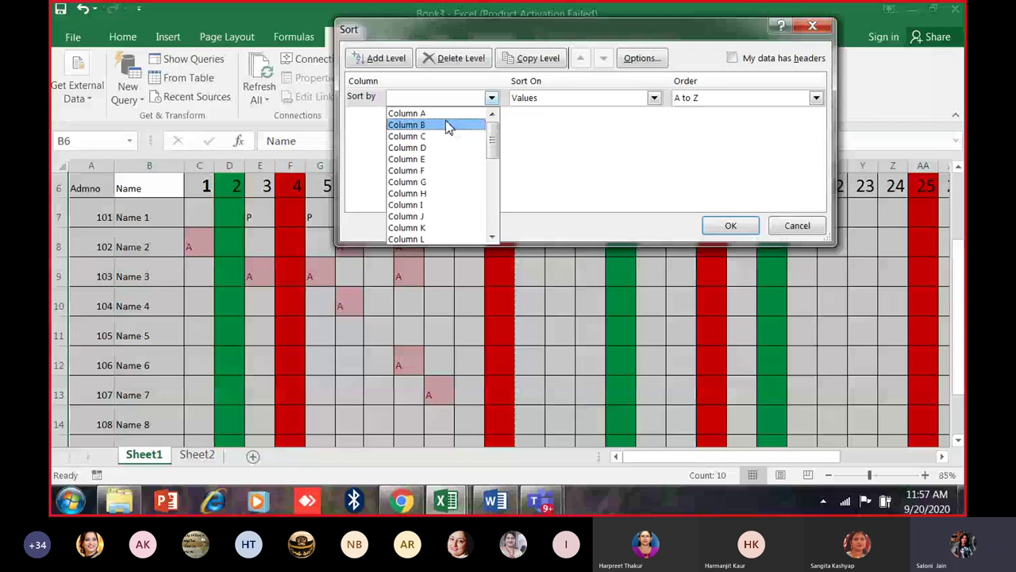
{"action": "left_click", "coordinate": [448, 126]}
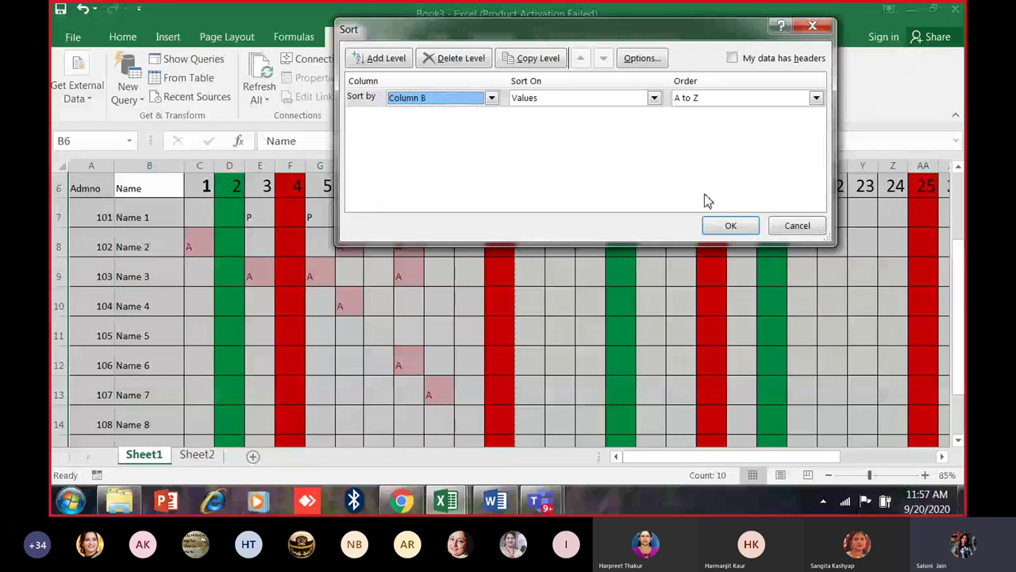
{"action": "left_click", "coordinate": [728, 226]}
{"action": "left_click", "coordinate": [500, 316]}
{"action": "left_click_drag", "start_coordinate": [164, 208], "coordinate": [156, 359]}
{"action": "left_click", "coordinate": [163, 222]}
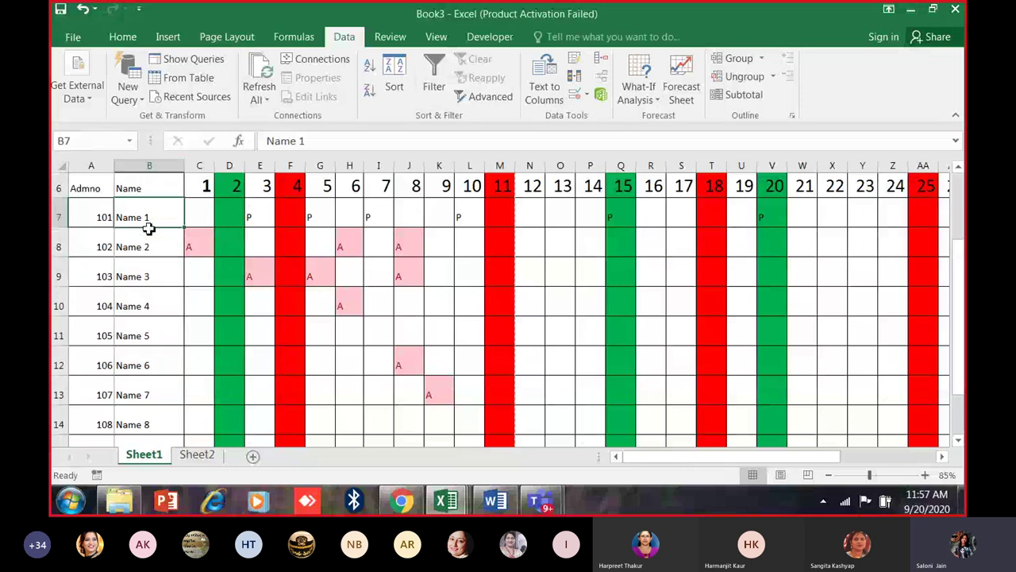
{"action": "left_click_drag", "start_coordinate": [147, 225], "coordinate": [159, 427]}
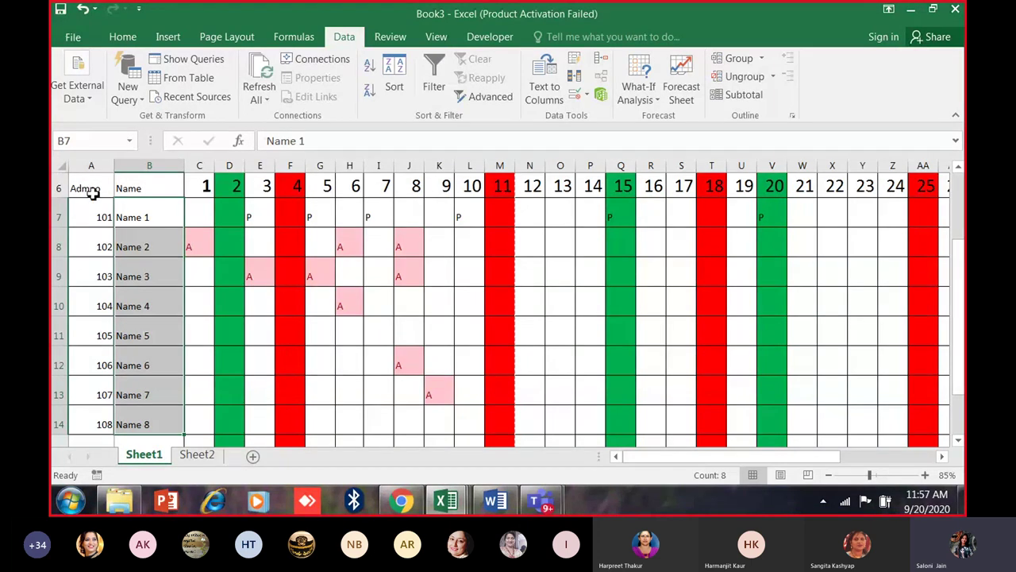
{"action": "left_click_drag", "start_coordinate": [93, 195], "coordinate": [91, 402]}
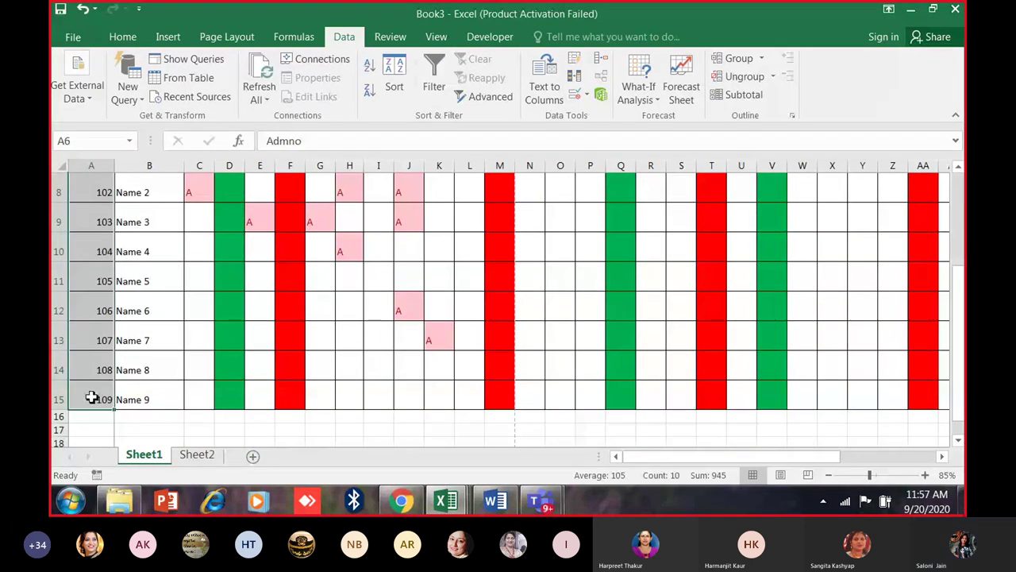
{"action": "scroll", "coordinate": [103, 318], "scroll_direction": "up", "scroll_amount": 2}
{"action": "left_click", "coordinate": [90, 165]}
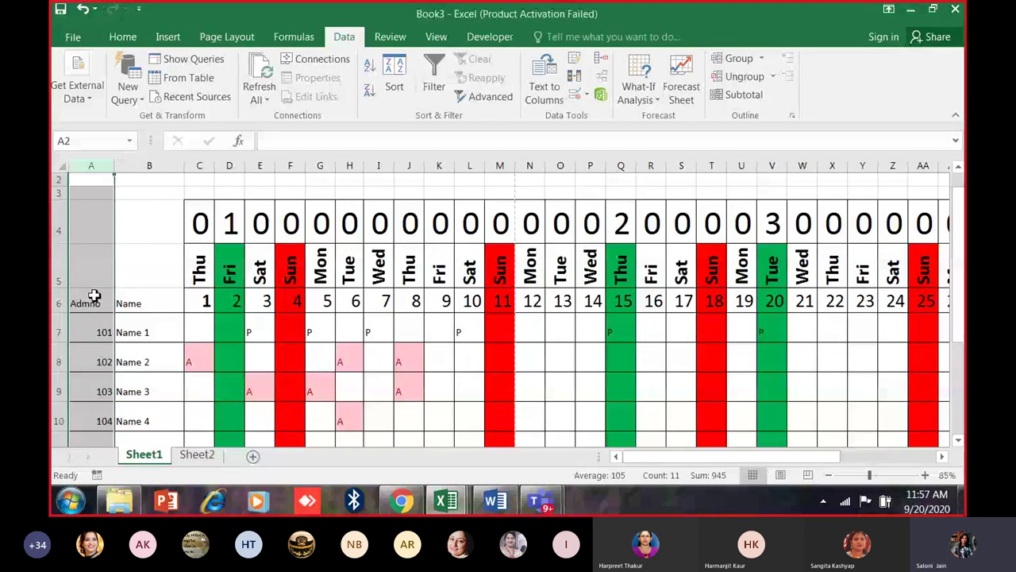
{"action": "left_click", "coordinate": [91, 302]}
{"action": "left_click", "coordinate": [100, 165]}
{"action": "left_click", "coordinate": [394, 76]}
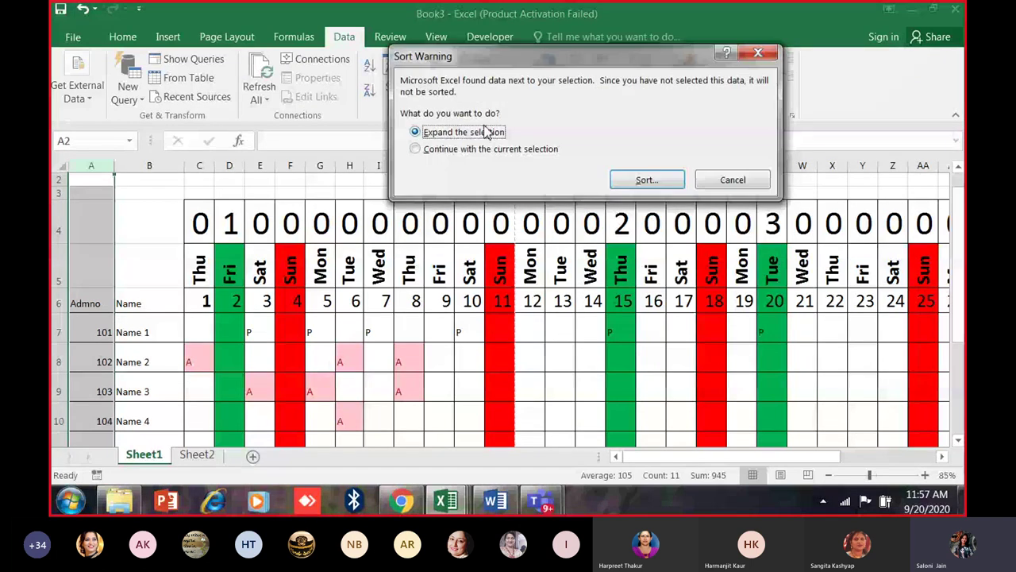
{"action": "key", "text": "Escape"}
Zoom the sheet out to 55% and view the whole attendance table from Admno through the TOTAL column.
{"action": "left_click_drag", "start_coordinate": [91, 332], "coordinate": [90, 391]}
{"action": "scroll", "coordinate": [102, 247], "scroll_direction": "down", "scroll_amount": 2}
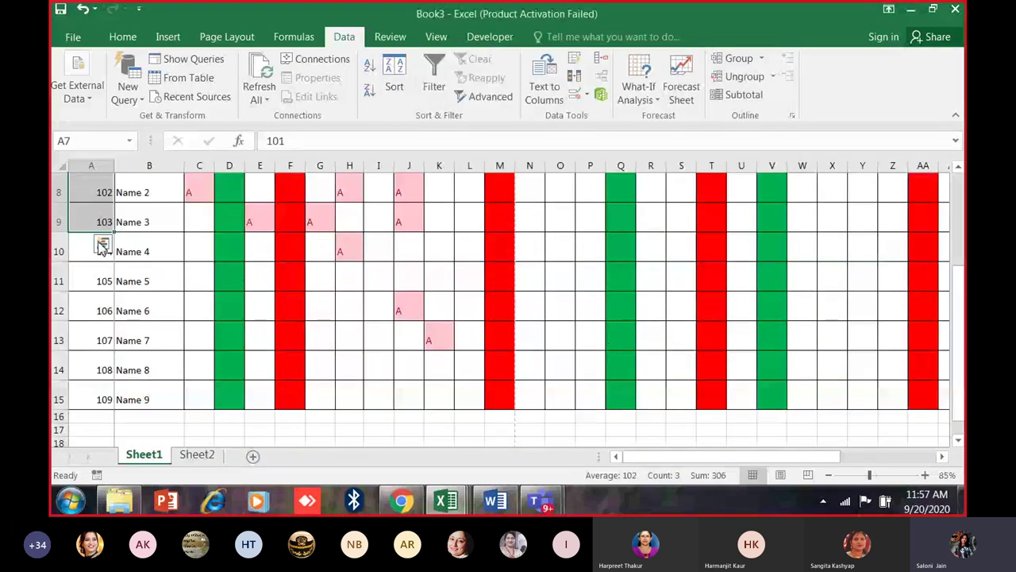
{"action": "scroll", "coordinate": [90, 418], "scroll_direction": "down", "scroll_amount": 4}
{"action": "scroll", "coordinate": [91, 376], "scroll_direction": "up", "scroll_amount": 5}
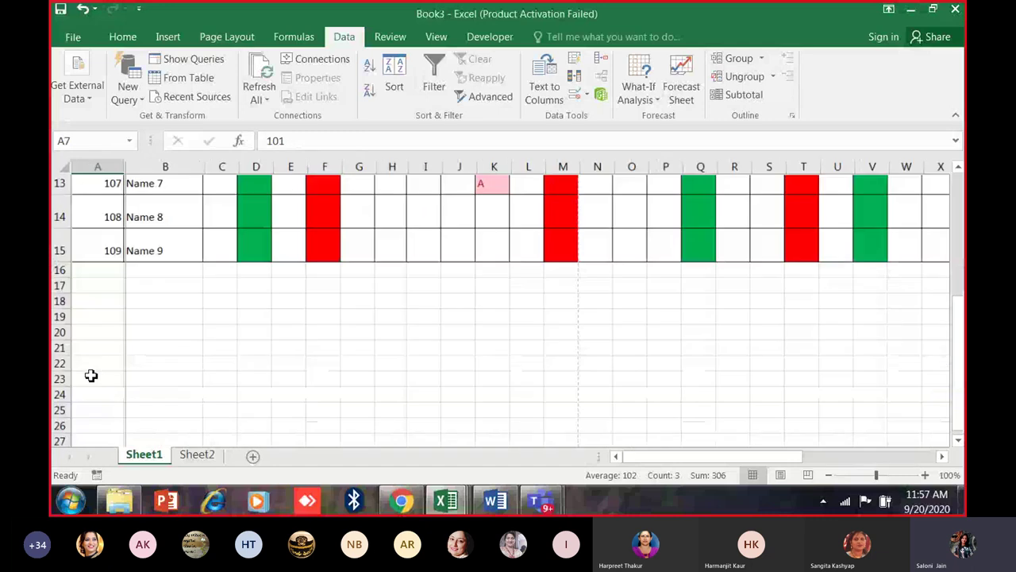
{"action": "scroll", "coordinate": [410, 319], "scroll_direction": "up", "scroll_amount": 2}
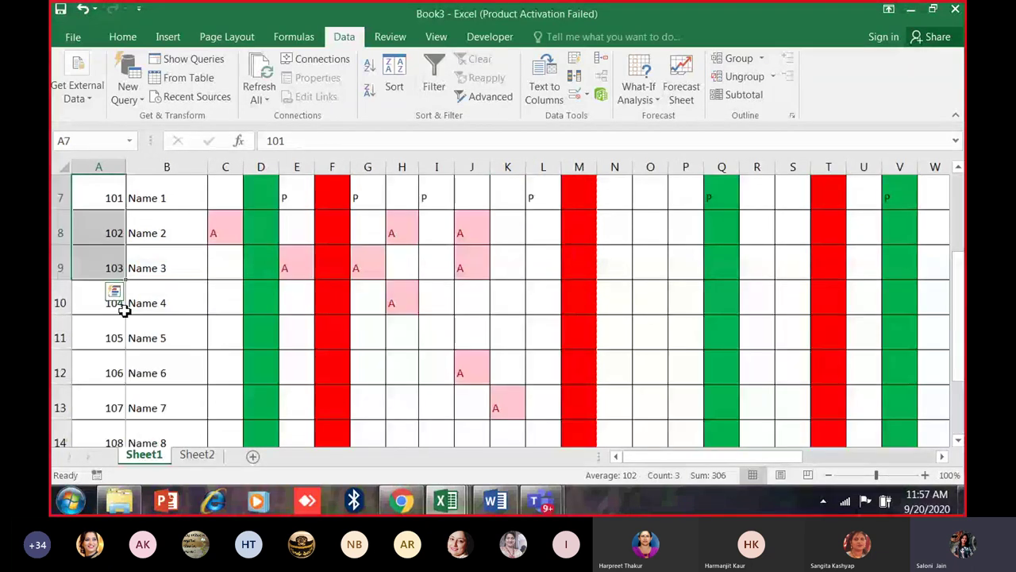
{"action": "scroll", "coordinate": [620, 311], "scroll_direction": "down", "scroll_amount": 1}
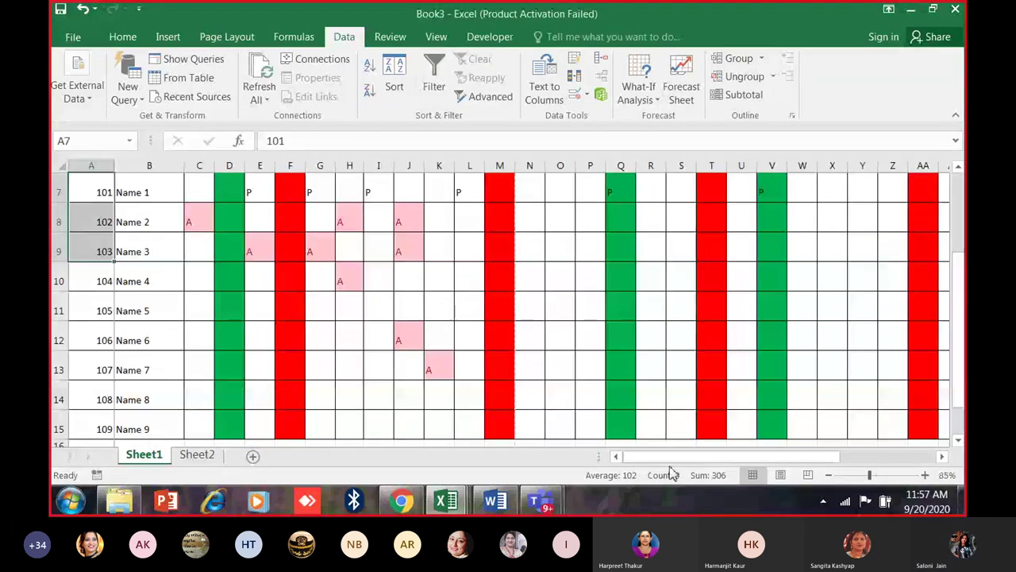
{"action": "scroll", "coordinate": [770, 460], "scroll_direction": "right", "scroll_amount": 5}
{"action": "scroll", "coordinate": [626, 345], "scroll_direction": "left", "scroll_amount": 2}
{"action": "scroll", "coordinate": [625, 345], "scroll_direction": "down", "scroll_amount": 2}
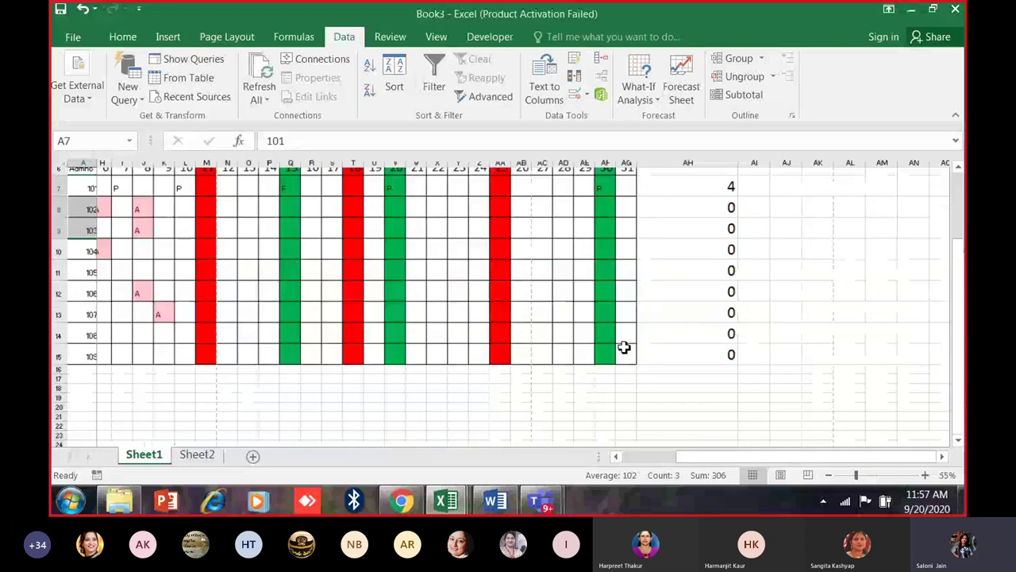
{"action": "left_click", "coordinate": [500, 331]}
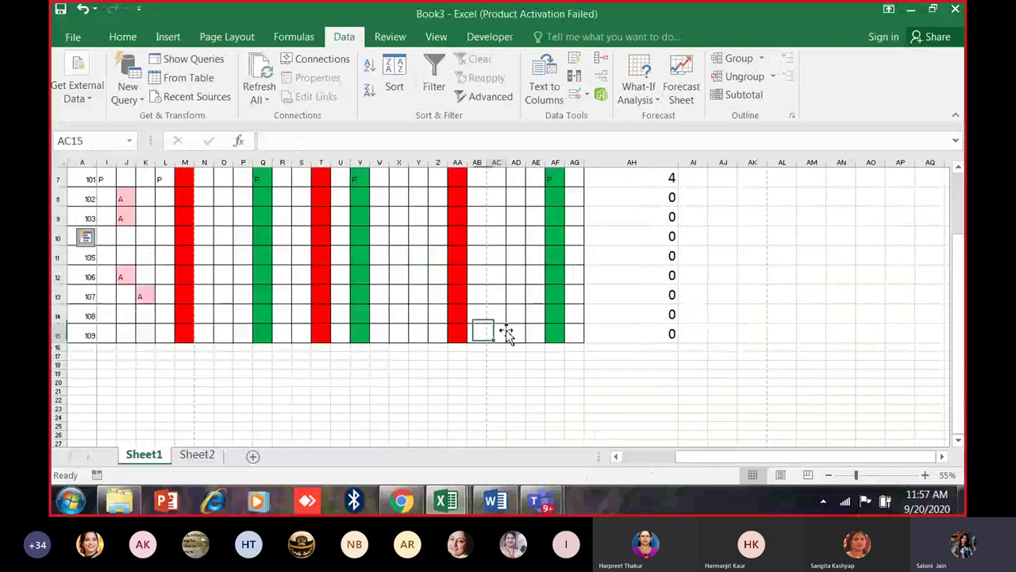
{"action": "scroll", "coordinate": [506, 334], "scroll_direction": "up", "scroll_amount": 2}
{"action": "left_click_drag", "start_coordinate": [722, 457], "coordinate": [642, 458]}
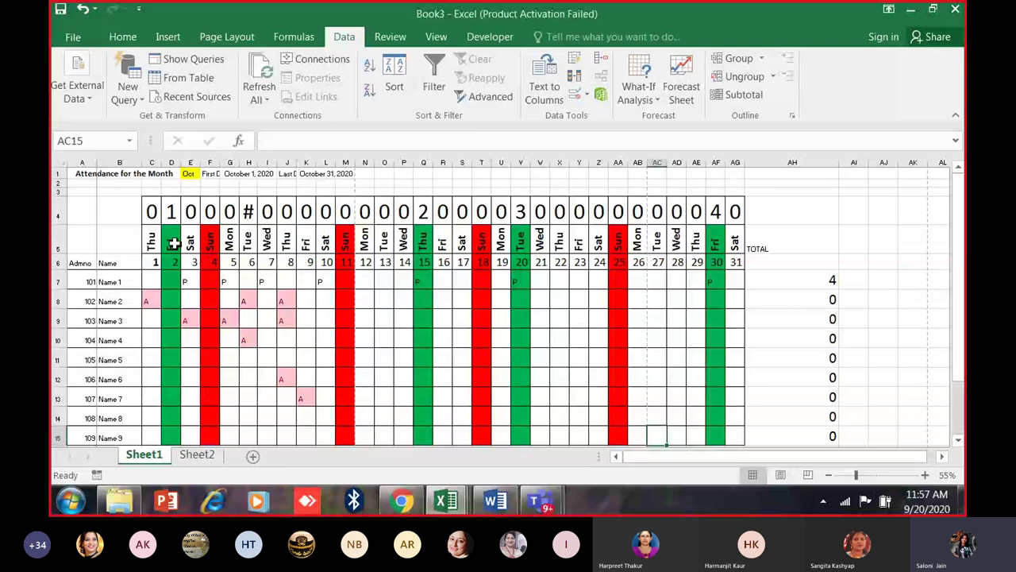
Examine the A and P entries, the total formula in AH7, the holiday formula in C4 and the concealed Sunday entry in T7.
{"action": "left_click", "coordinate": [152, 301]}
{"action": "type", "text": "A"}
{"action": "left_click", "coordinate": [185, 282]}
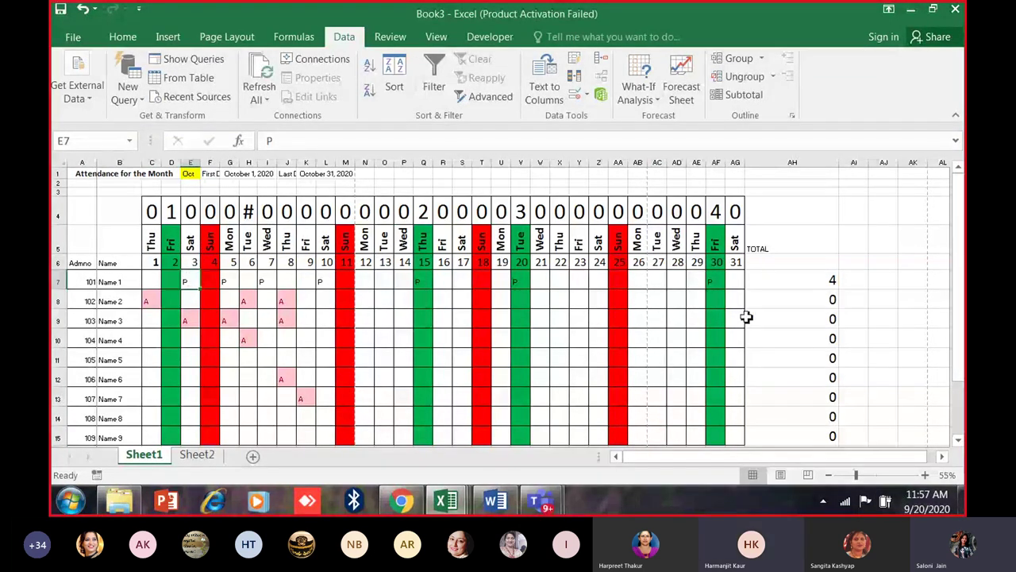
{"action": "left_click", "coordinate": [781, 252]}
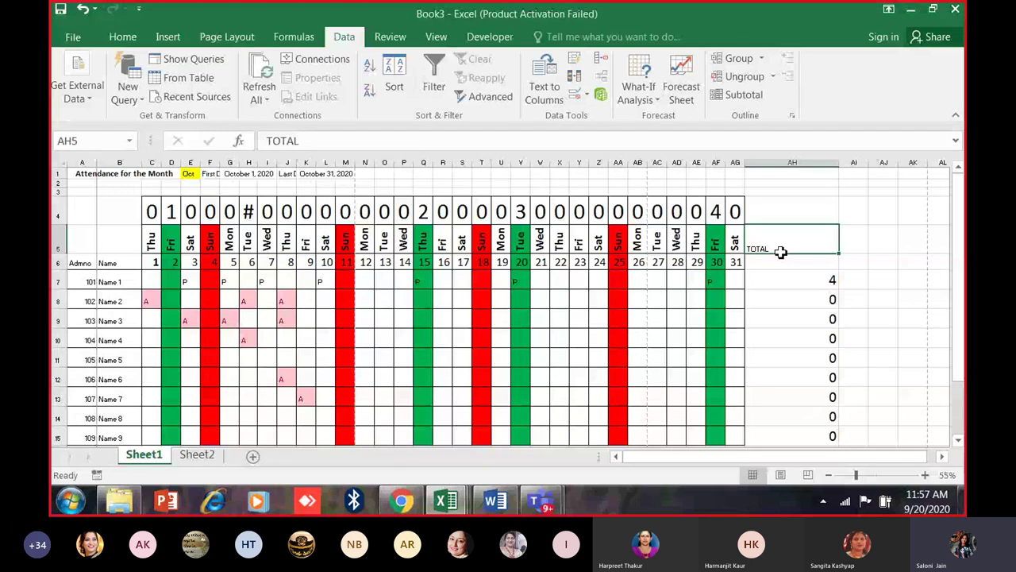
{"action": "key", "text": "Down"}
{"action": "key", "text": "Down"}
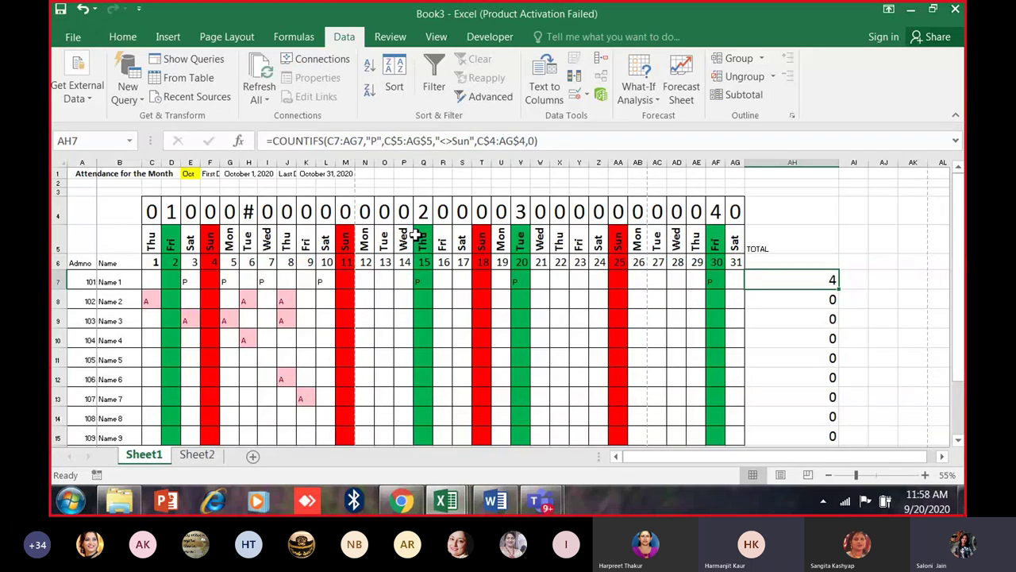
{"action": "left_click_drag", "start_coordinate": [152, 211], "coordinate": [658, 339]}
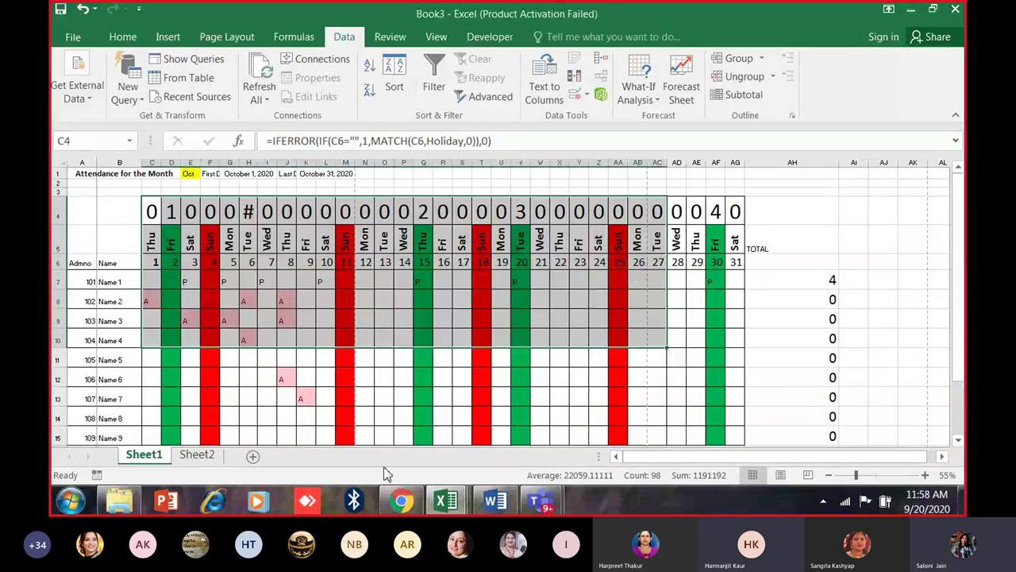
{"action": "left_click", "coordinate": [202, 466]}
{"action": "left_click", "coordinate": [159, 457]}
{"action": "left_click", "coordinate": [478, 281]}
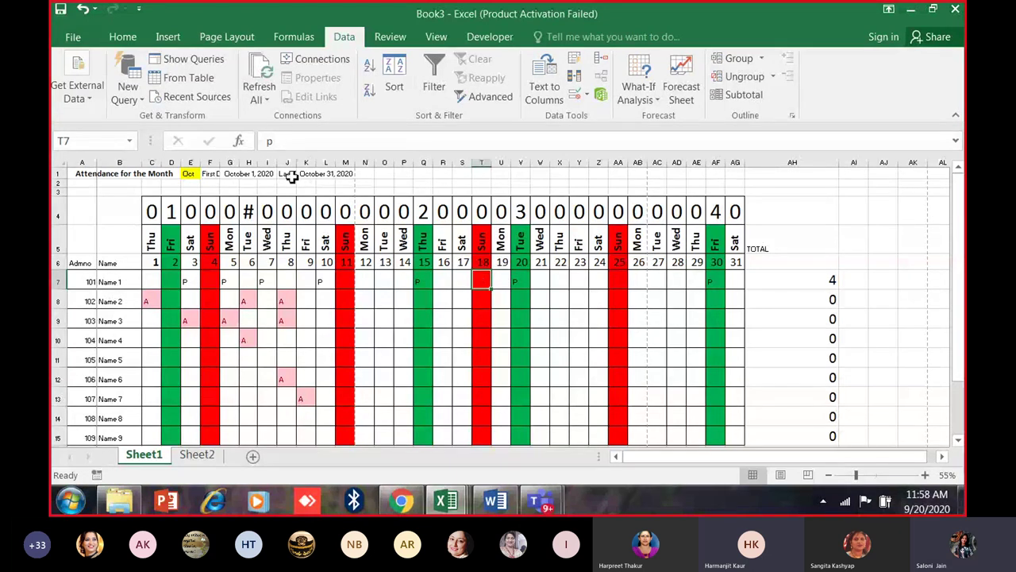
Widen column E and select the month cell E1.
{"action": "left_click", "coordinate": [203, 173]}
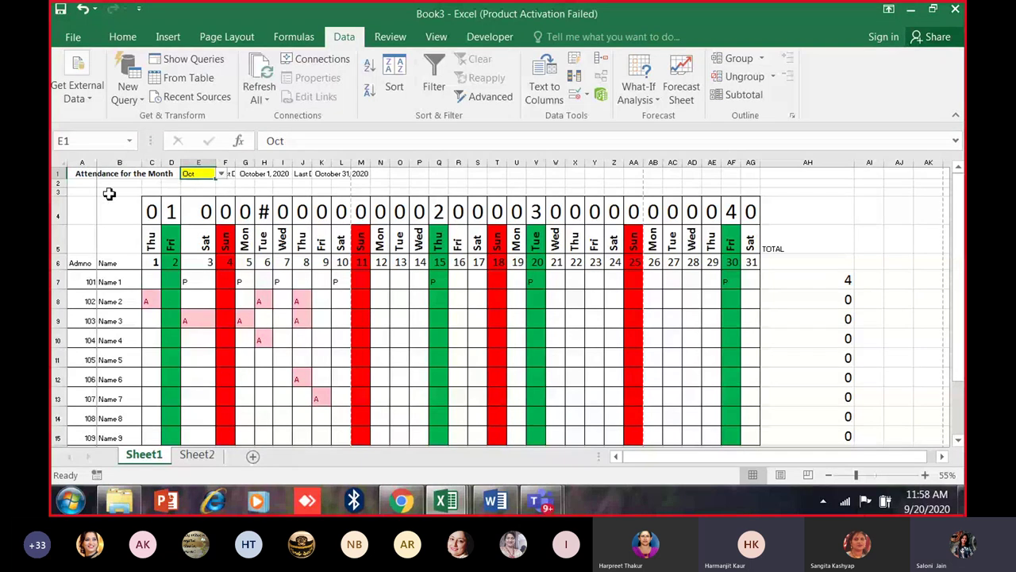
Clear the A and P attendance entries for Name 1 through Name 8, range C7:AF14.
{"action": "mouse_move", "coordinate": [91, 178]}
{"action": "left_mouse_down"}
{"action": "mouse_move", "coordinate": [307, 294]}
{"action": "mouse_move", "coordinate": [799, 427]}
{"action": "left_mouse_up"}
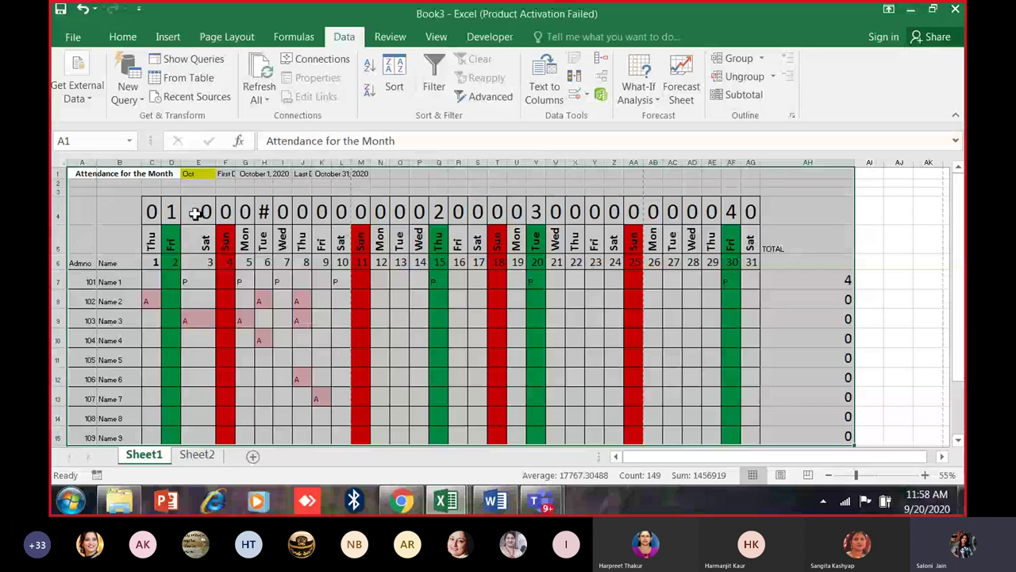
{"action": "left_click", "coordinate": [203, 178]}
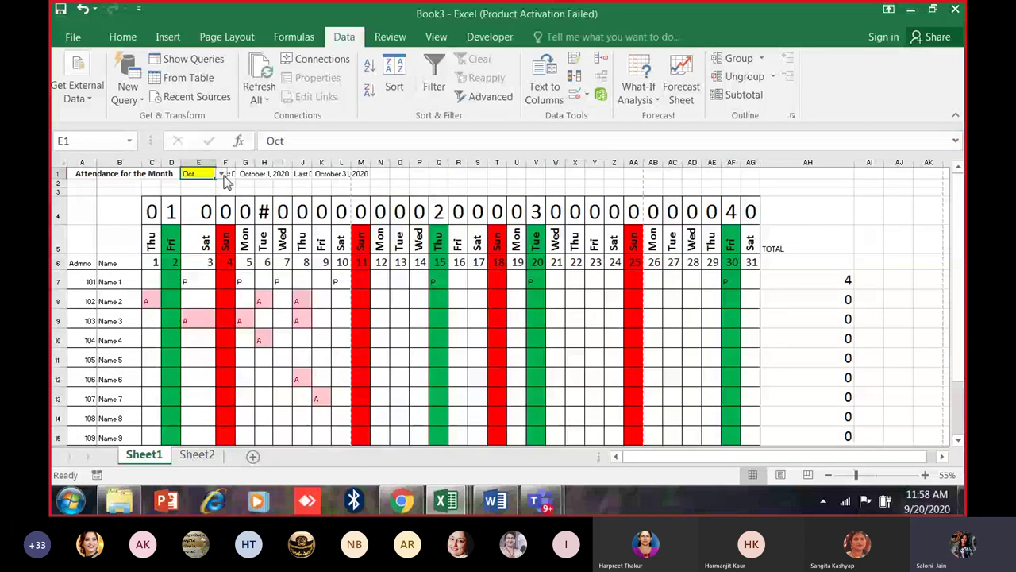
{"action": "left_click", "coordinate": [221, 173]}
{"action": "left_click_drag", "start_coordinate": [150, 282], "coordinate": [741, 331]}
{"action": "left_click", "coordinate": [123, 37]}
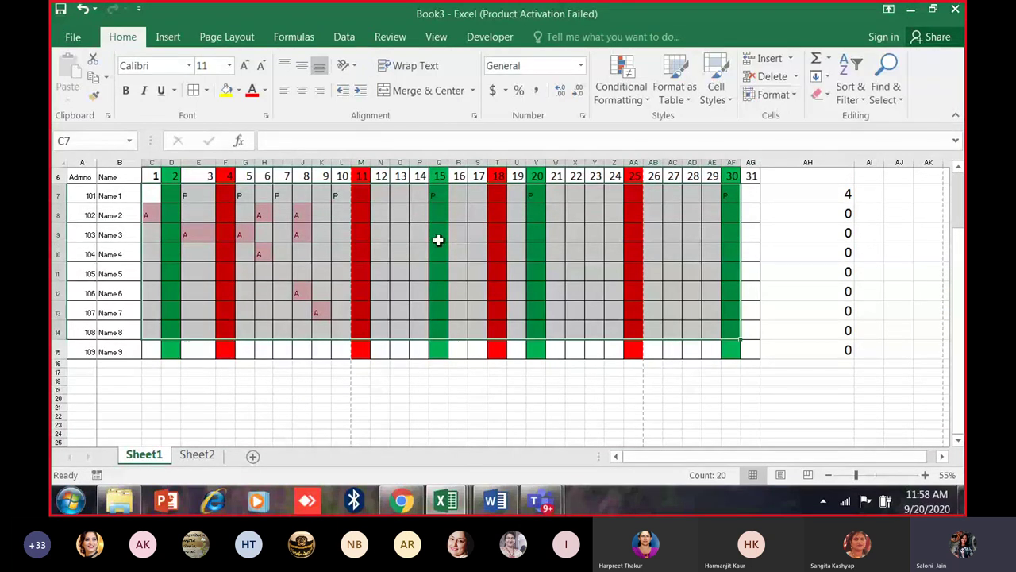
{"action": "key", "text": "Delete"}
{"action": "left_click", "coordinate": [265, 254]}
{"action": "scroll", "coordinate": [260, 251], "scroll_direction": "up", "scroll_amount": 2}
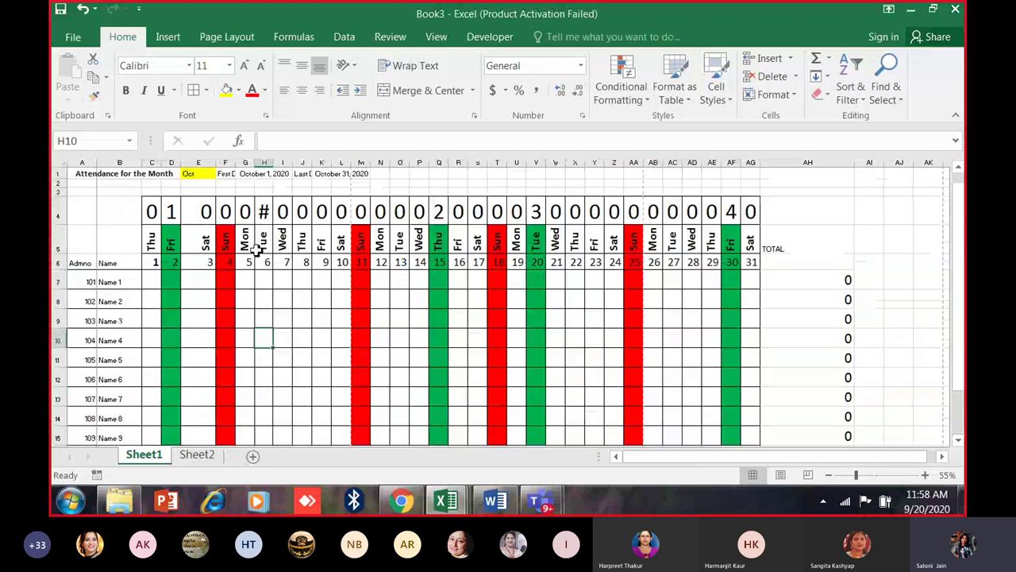
Reselect Oct as the month in E1 and change it to Dec.
{"action": "left_click", "coordinate": [203, 173]}
{"action": "left_click", "coordinate": [222, 173]}
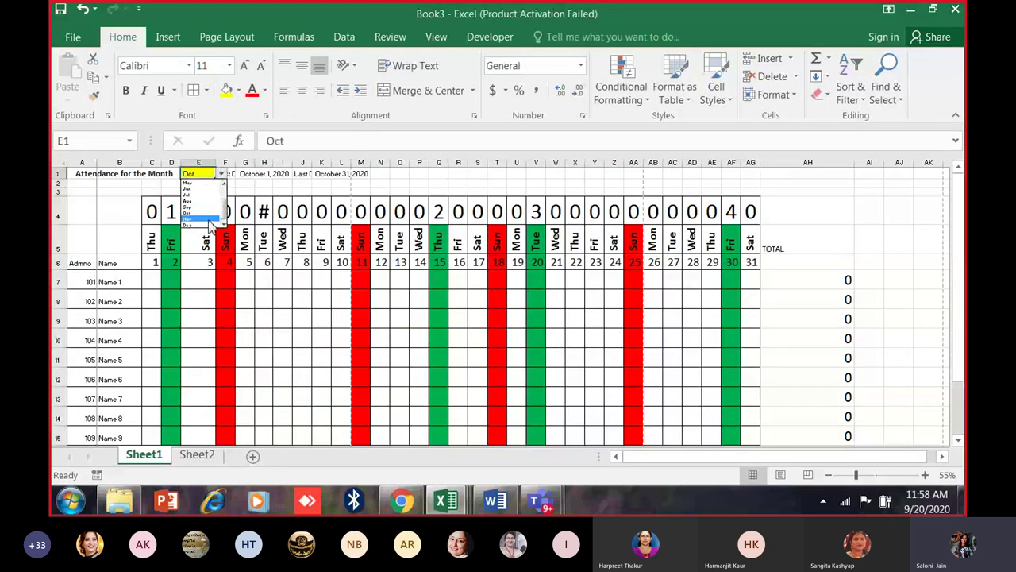
{"action": "left_click", "coordinate": [203, 212]}
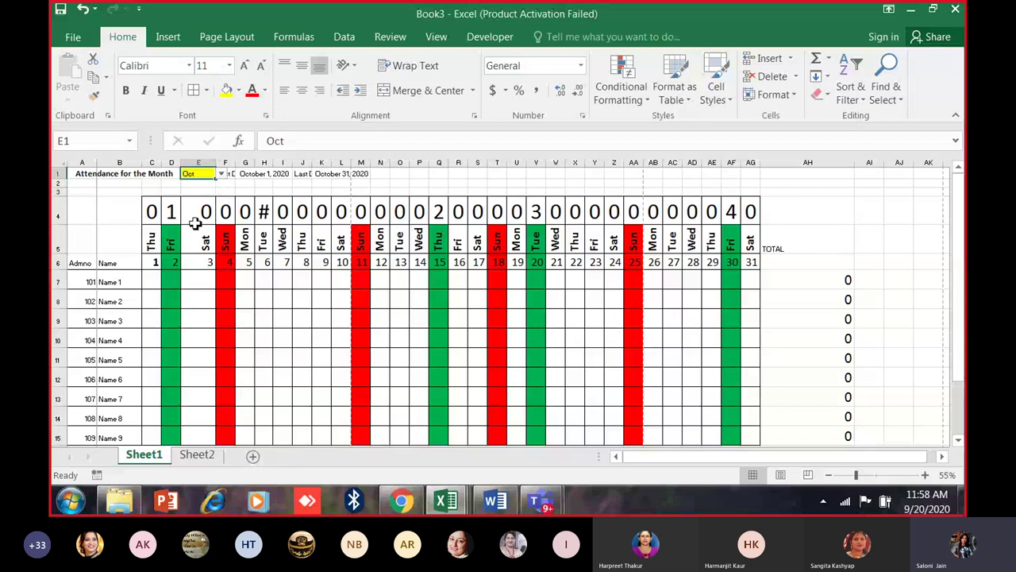
{"action": "left_click_drag", "start_coordinate": [77, 175], "coordinate": [740, 443]}
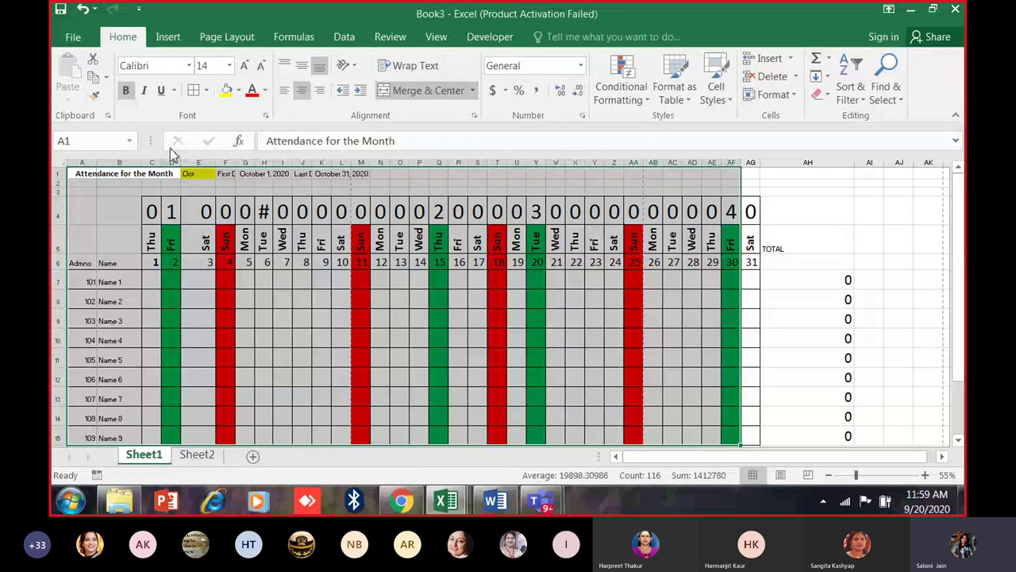
{"action": "left_click", "coordinate": [211, 183]}
{"action": "left_click", "coordinate": [198, 173]}
{"action": "left_click", "coordinate": [222, 173]}
{"action": "scroll", "coordinate": [202, 203], "scroll_direction": "down", "scroll_amount": 2}
{"action": "left_click", "coordinate": [207, 193]}
{"action": "scroll", "coordinate": [218, 196], "scroll_direction": "up", "scroll_amount": 3}
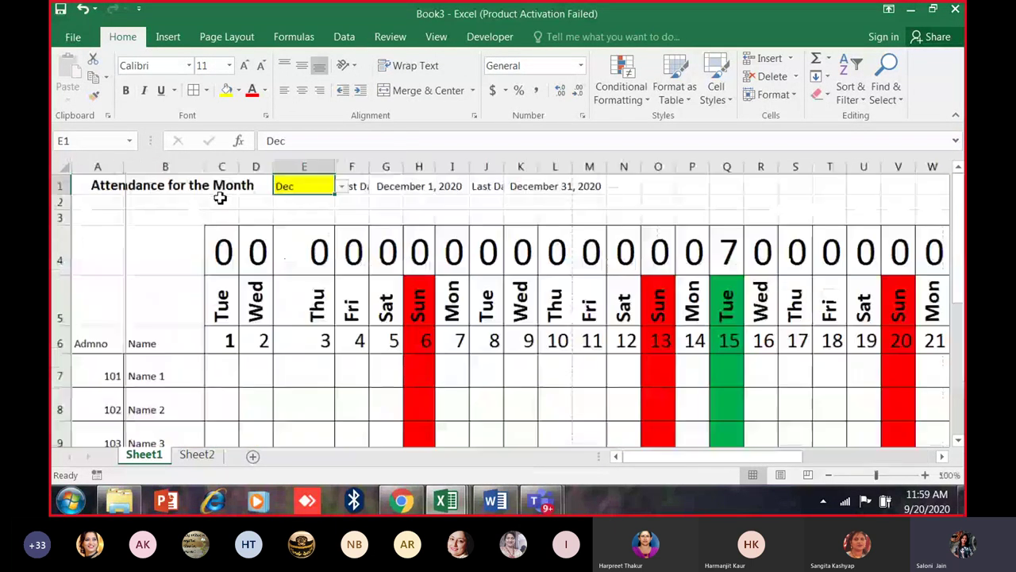
Change the month in E1 to Nov and to Sep, and review the September grid through day 30.
{"action": "left_click", "coordinate": [342, 186]}
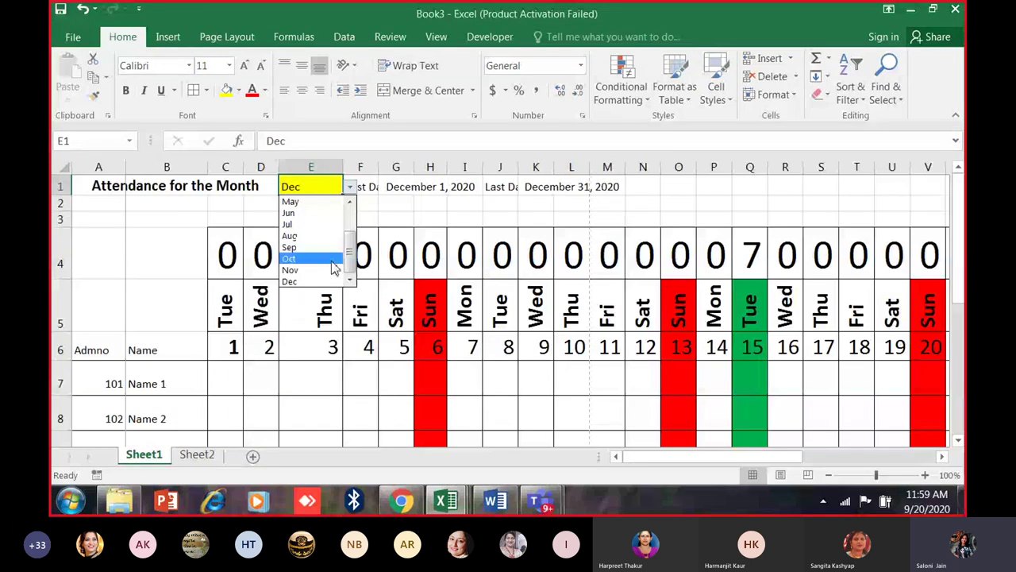
{"action": "left_click", "coordinate": [332, 270]}
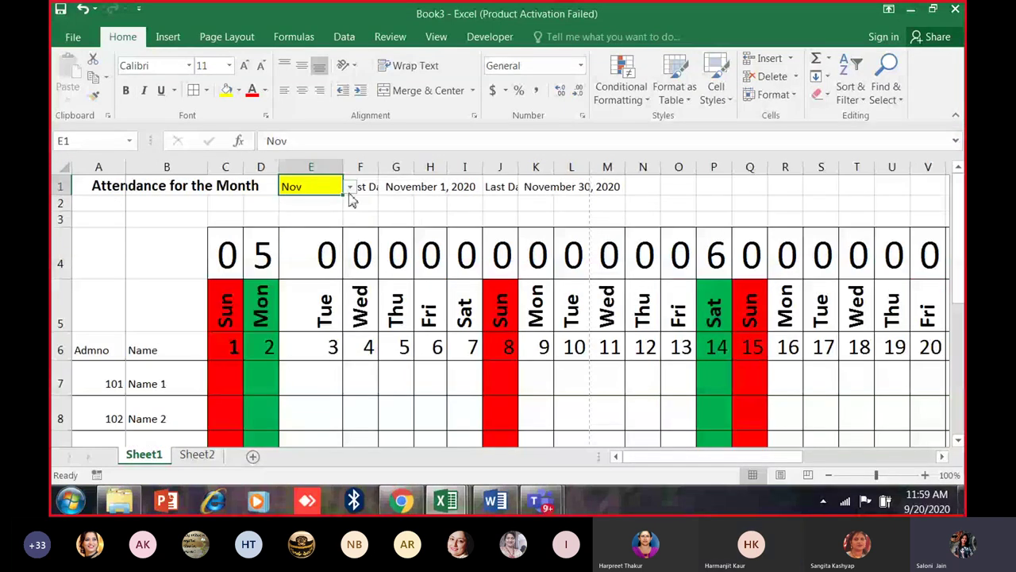
{"action": "left_click", "coordinate": [350, 185]}
{"action": "left_click", "coordinate": [332, 216]}
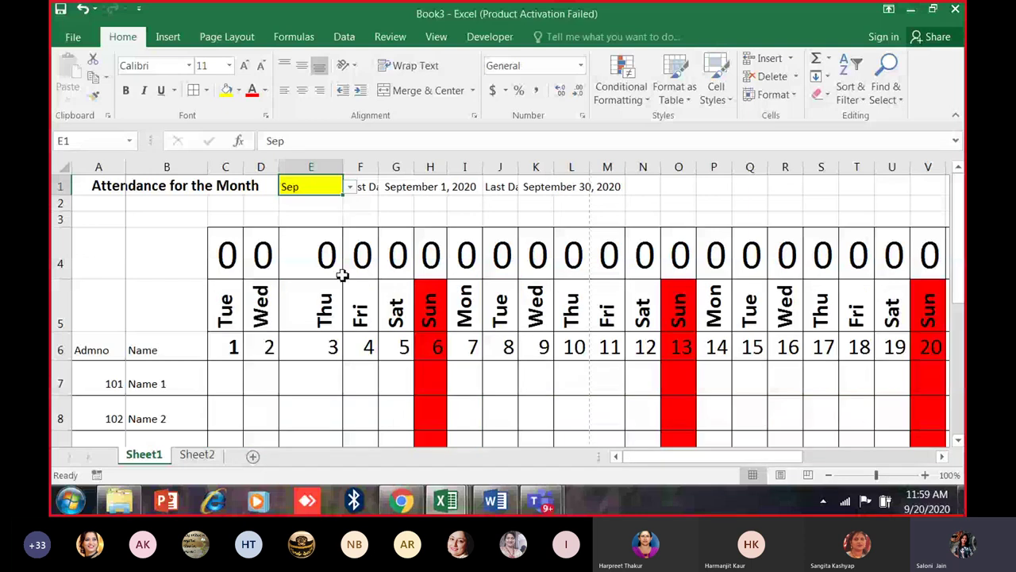
{"action": "scroll", "coordinate": [705, 467], "scroll_direction": "right", "scroll_amount": 1}
{"action": "scroll", "coordinate": [676, 468], "scroll_direction": "right", "scroll_amount": 3}
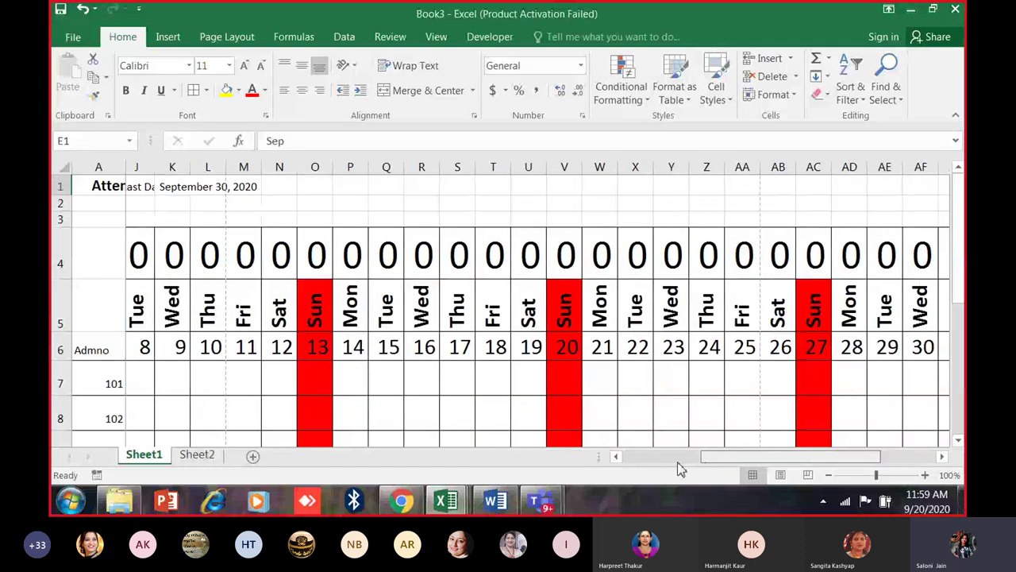
{"action": "scroll", "coordinate": [571, 437], "scroll_direction": "left", "scroll_amount": 4}
{"action": "scroll", "coordinate": [465, 404], "scroll_direction": "down", "scroll_amount": 2}
{"action": "scroll", "coordinate": [257, 254], "scroll_direction": "down", "scroll_amount": 1}
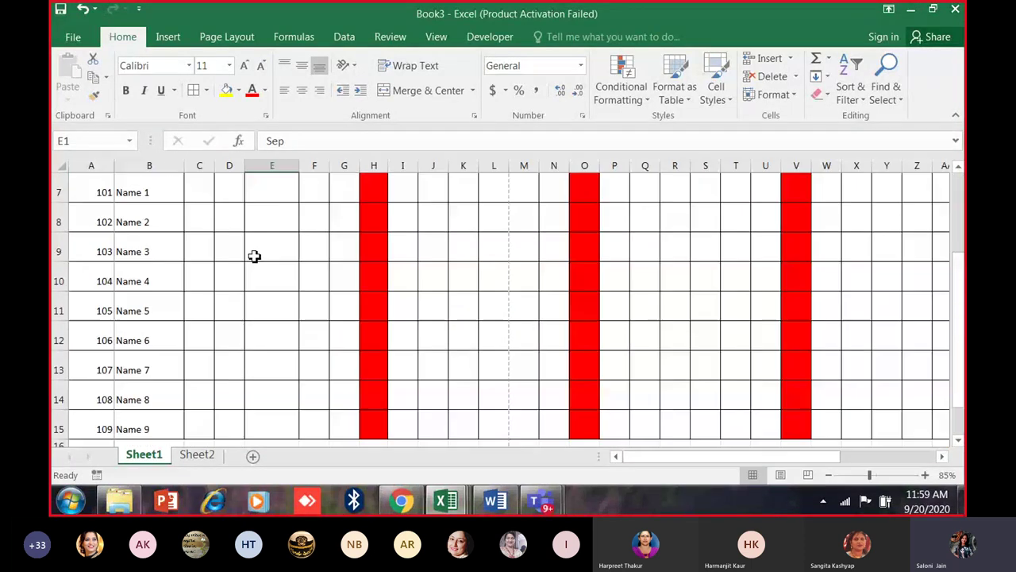
Set the attendance month in E1 to Dec.
{"action": "scroll", "coordinate": [257, 254], "scroll_direction": "up", "scroll_amount": 2}
{"action": "left_click", "coordinate": [306, 183]}
{"action": "left_click", "coordinate": [305, 183]}
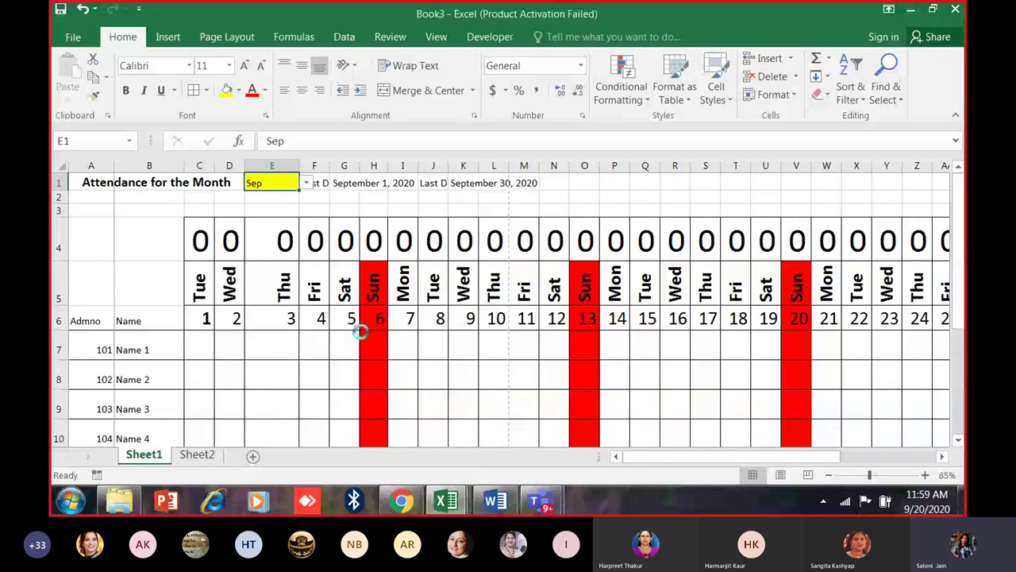
{"action": "scroll", "coordinate": [284, 211], "scroll_direction": "down", "scroll_amount": 2}
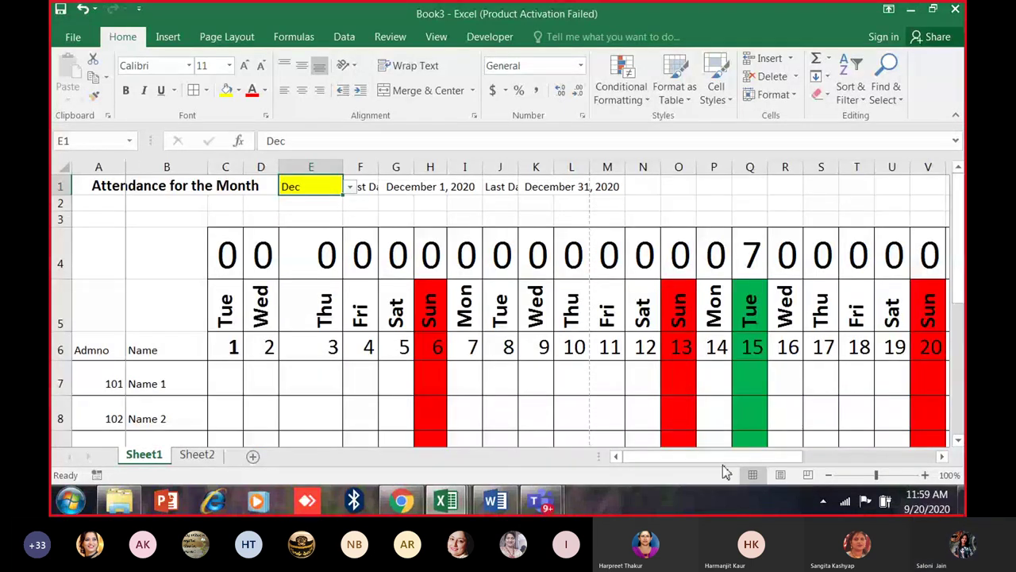
Set the attendance month in E1 to Oct and zoom the sheet out to 70%.
{"action": "left_click_drag", "start_coordinate": [721, 459], "coordinate": [661, 457]}
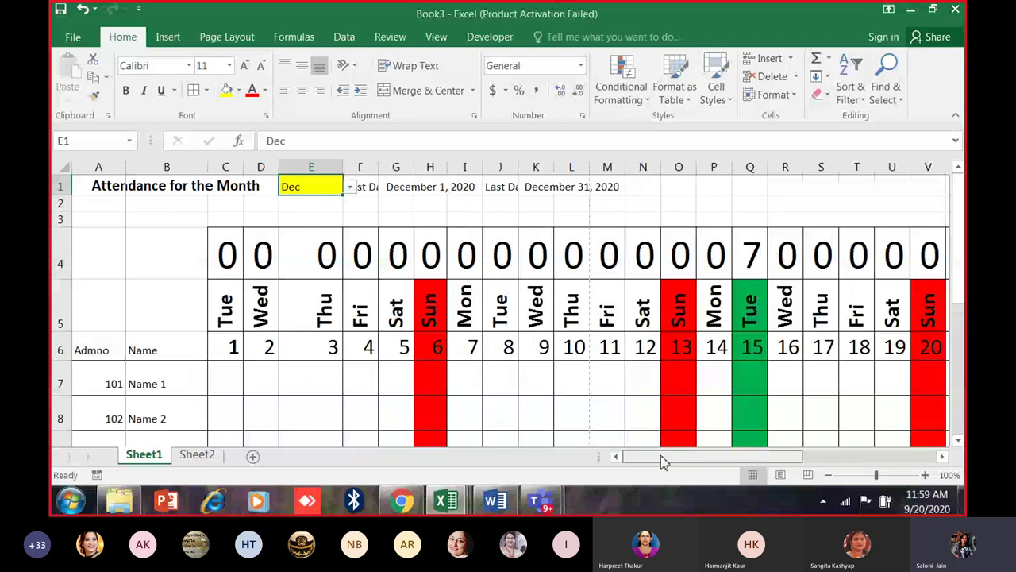
{"action": "left_click", "coordinate": [349, 186]}
{"action": "left_click", "coordinate": [313, 259]}
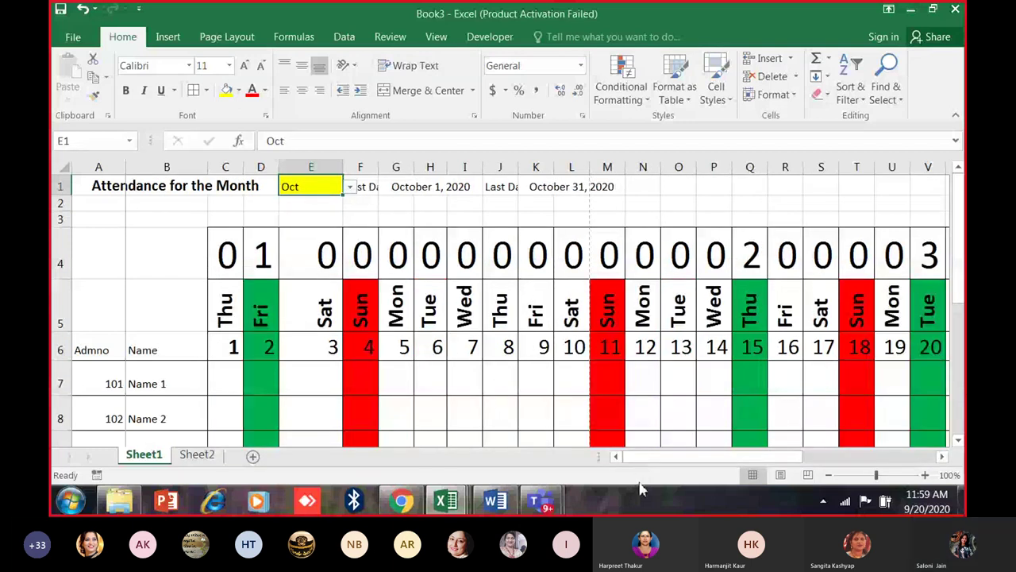
{"action": "scroll", "coordinate": [644, 478], "scroll_direction": "down", "scroll_amount": 1, "text": "ctrl"}
{"action": "scroll", "coordinate": [643, 478], "scroll_direction": "down", "scroll_amount": 1, "text": "ctrl"}
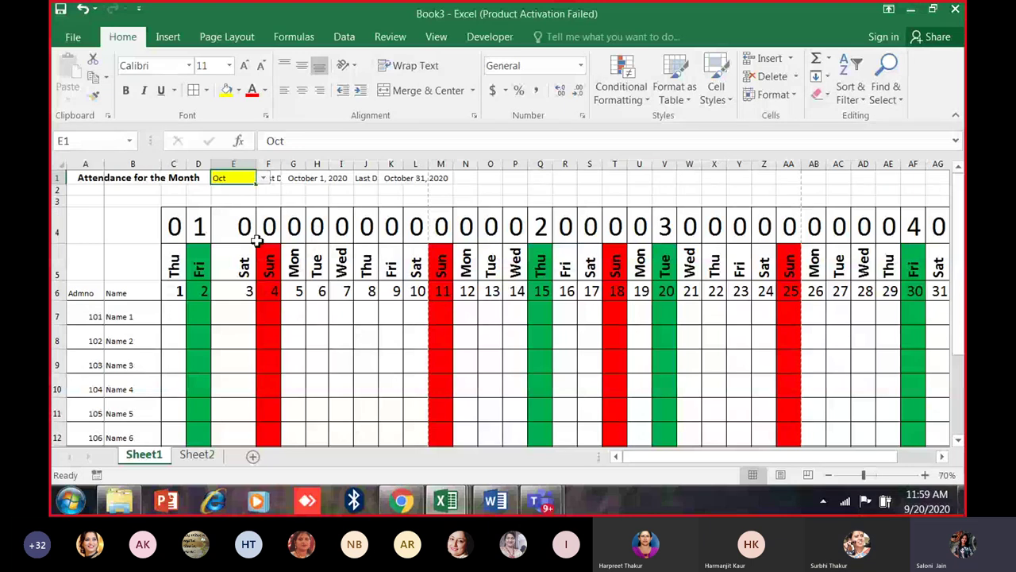
Examine the holiday MATCH formula in D4.
{"action": "left_click", "coordinate": [178, 250]}
{"action": "left_click", "coordinate": [196, 226]}
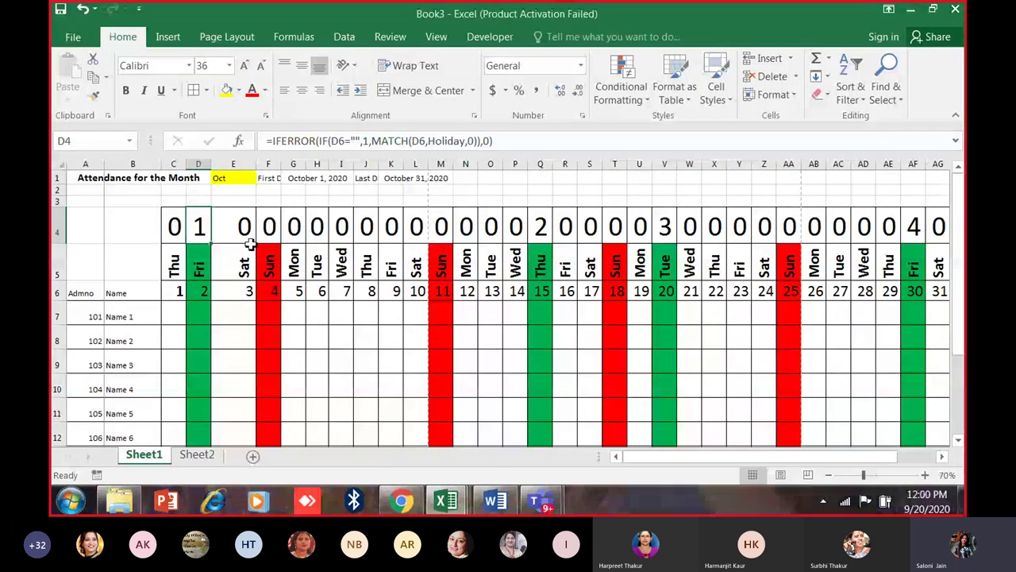
{"action": "scroll", "coordinate": [276, 249], "scroll_direction": "down", "scroll_amount": 2}
{"action": "scroll", "coordinate": [275, 249], "scroll_direction": "up", "scroll_amount": 2}
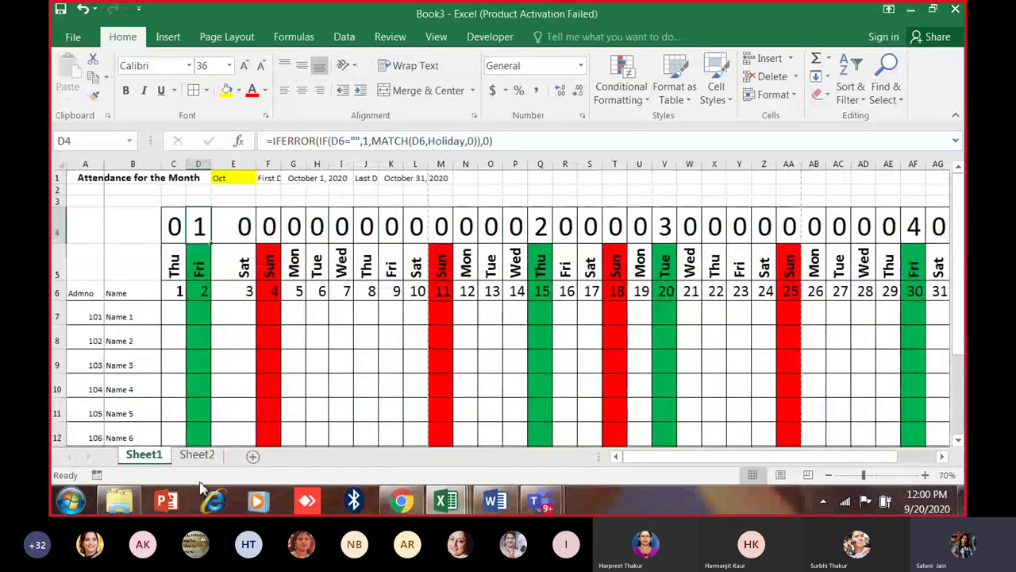
Minimize Book3 and bring up the marksheet (1) workbook in a maximized window.
{"action": "mouse_move", "coordinate": [446, 502]}
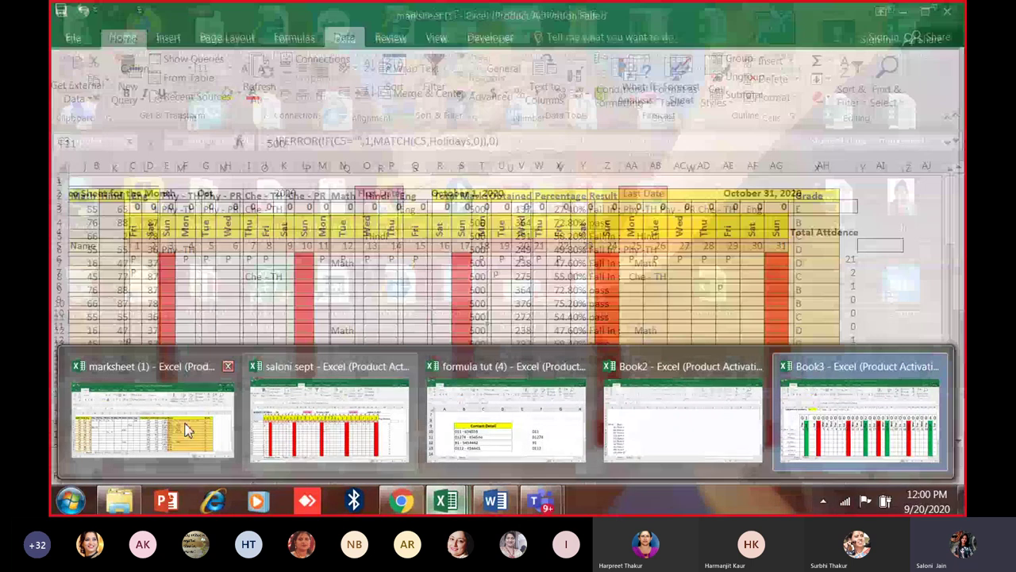
{"action": "left_click", "coordinate": [188, 430]}
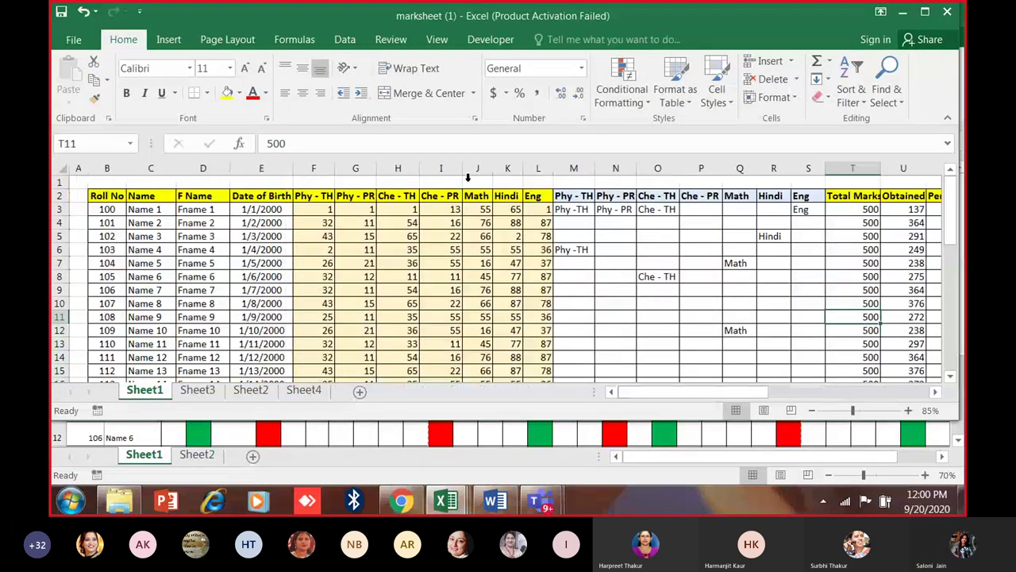
{"action": "left_click", "coordinate": [250, 458]}
{"action": "left_click", "coordinate": [251, 456]}
{"action": "left_click", "coordinate": [154, 454]}
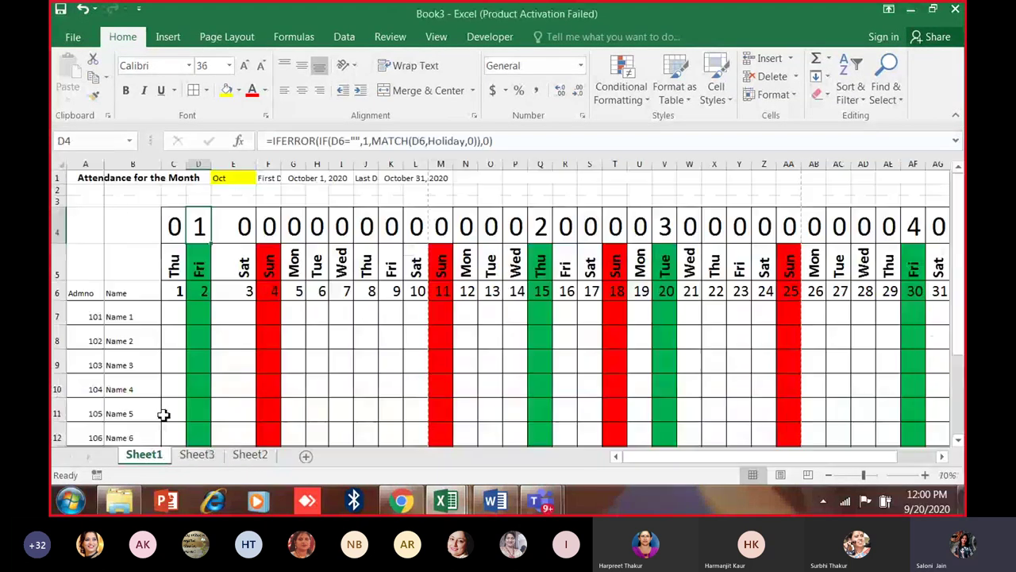
{"action": "left_click", "coordinate": [911, 9]}
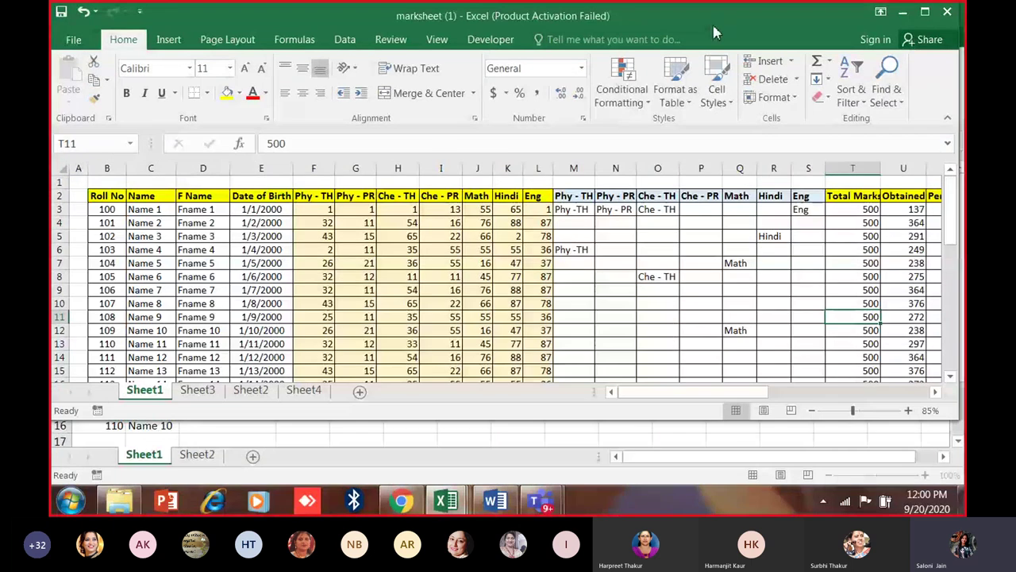
{"action": "double_click", "coordinate": [719, 16]}
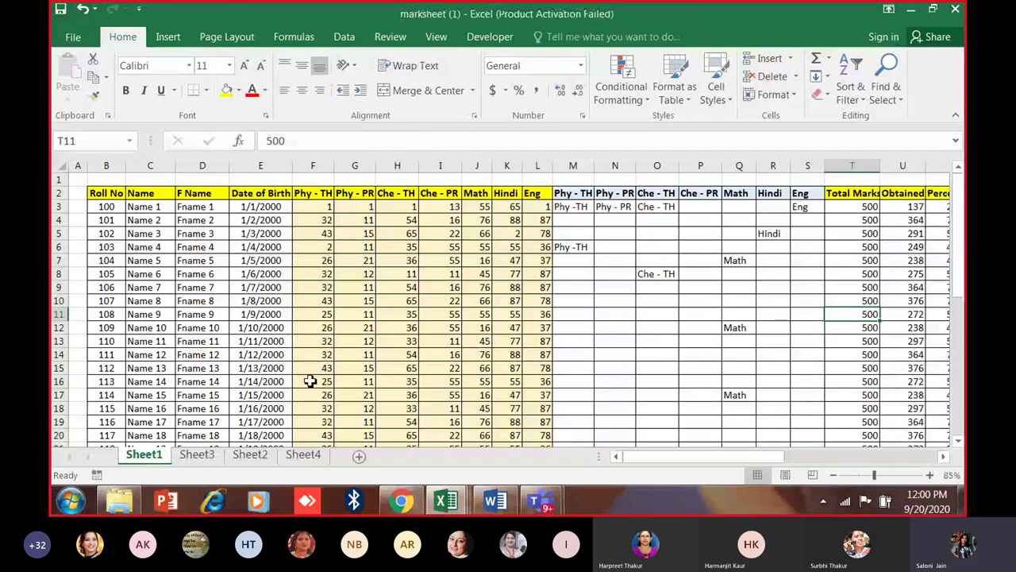
Copy the whole mark table B2:X42, from Roll No to Grade, and add a new blank sheet.
{"action": "left_click", "coordinate": [107, 193]}
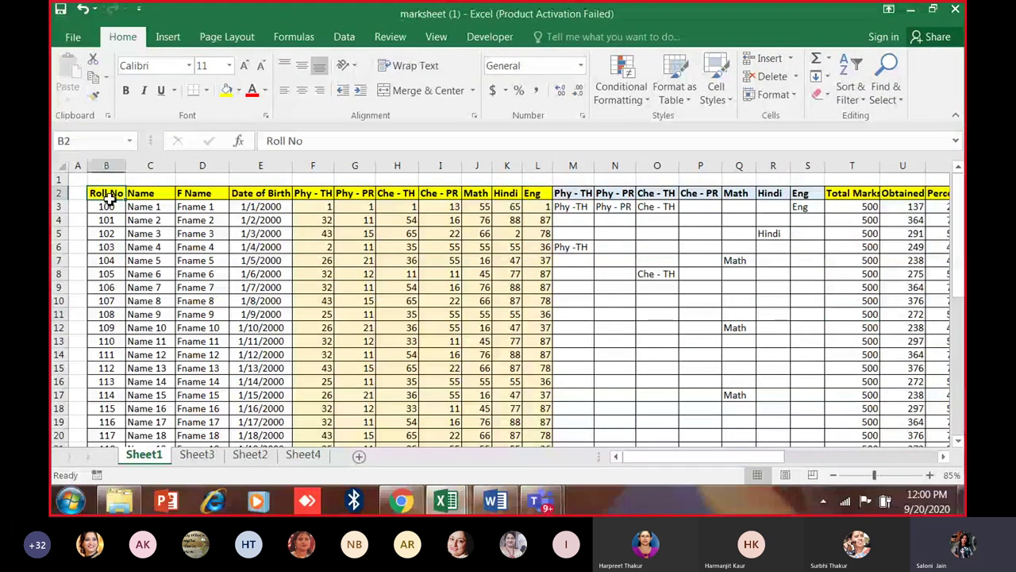
{"action": "left_click_drag", "start_coordinate": [109, 199], "coordinate": [550, 454]}
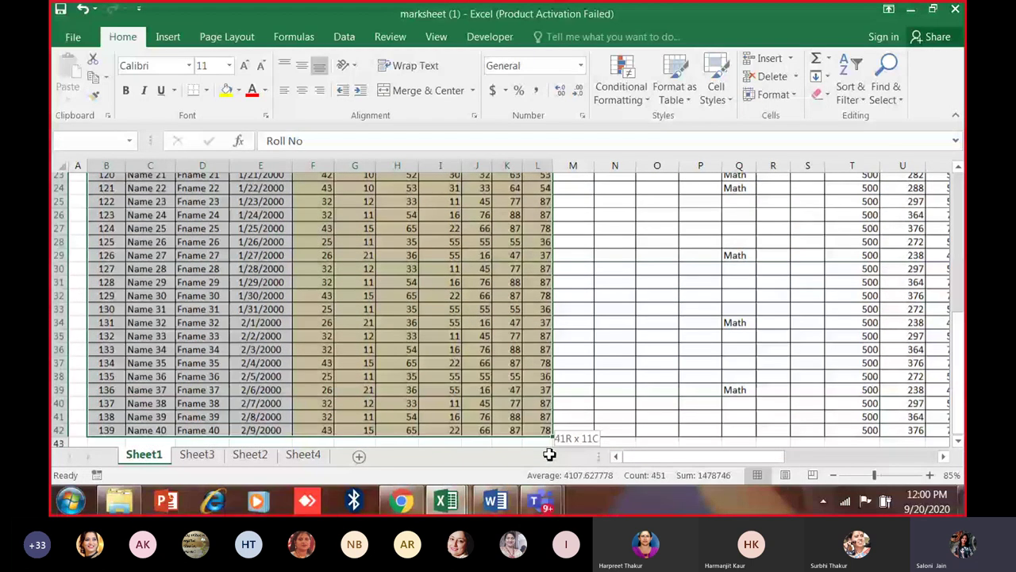
{"action": "left_click_drag", "start_coordinate": [549, 454], "coordinate": [895, 330]}
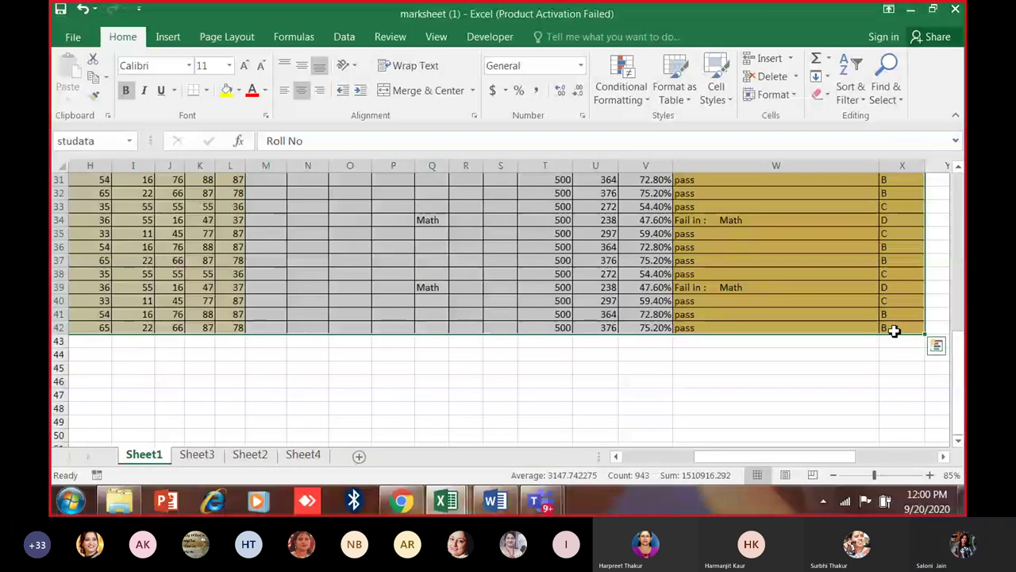
{"action": "key", "text": "ctrl+c"}
{"action": "left_click", "coordinate": [359, 455]}
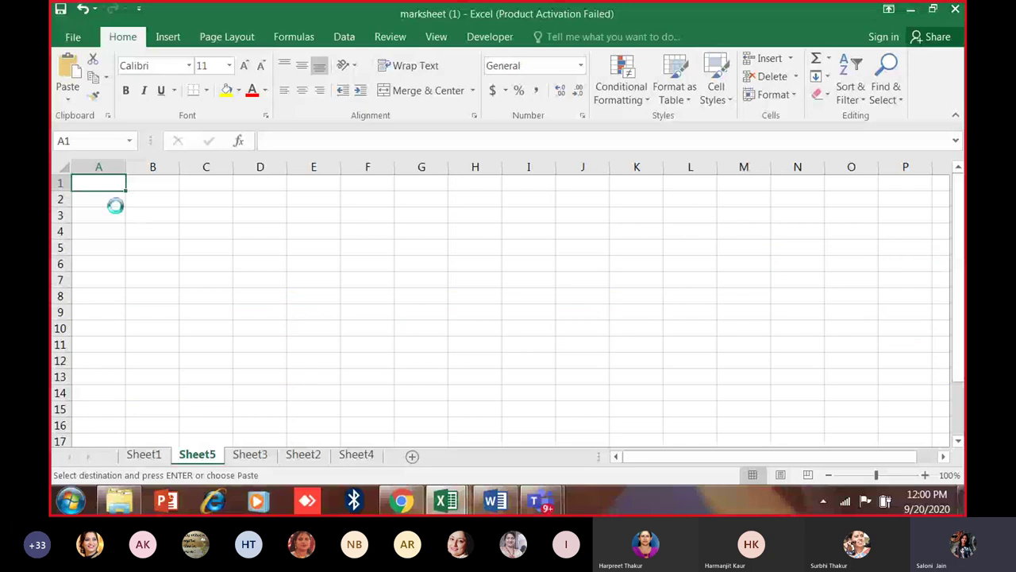
Paste the copied mark table at B2 of the new sheet, narrowing column A and widening Date of Birth.
{"action": "key", "text": "ctrl+v"}
{"action": "key", "text": "ctrl+z"}
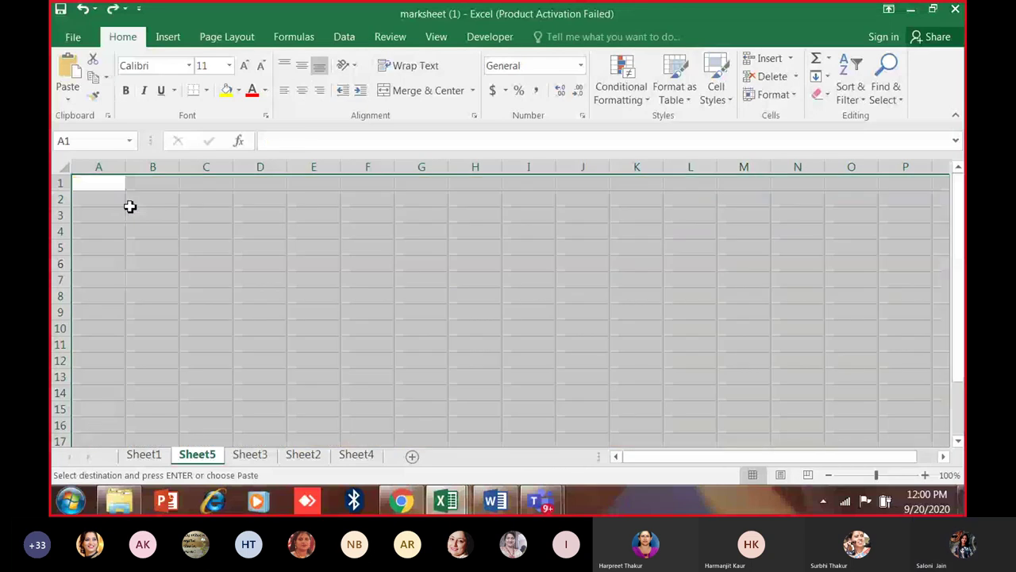
{"action": "left_click", "coordinate": [121, 202]}
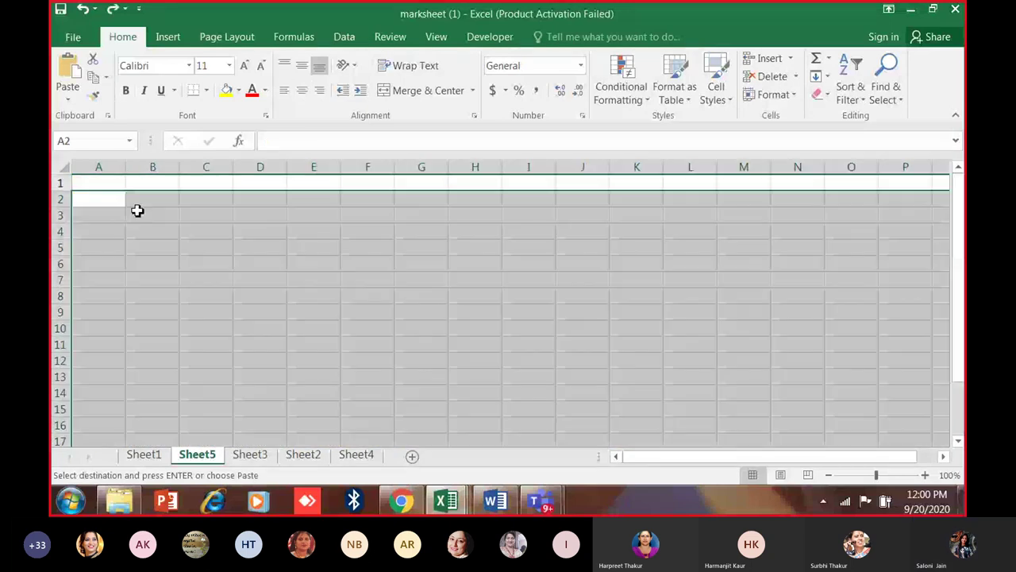
{"action": "left_click", "coordinate": [141, 205]}
{"action": "key", "text": "ctrl+v"}
{"action": "left_click_drag", "start_coordinate": [124, 167], "coordinate": [94, 167]}
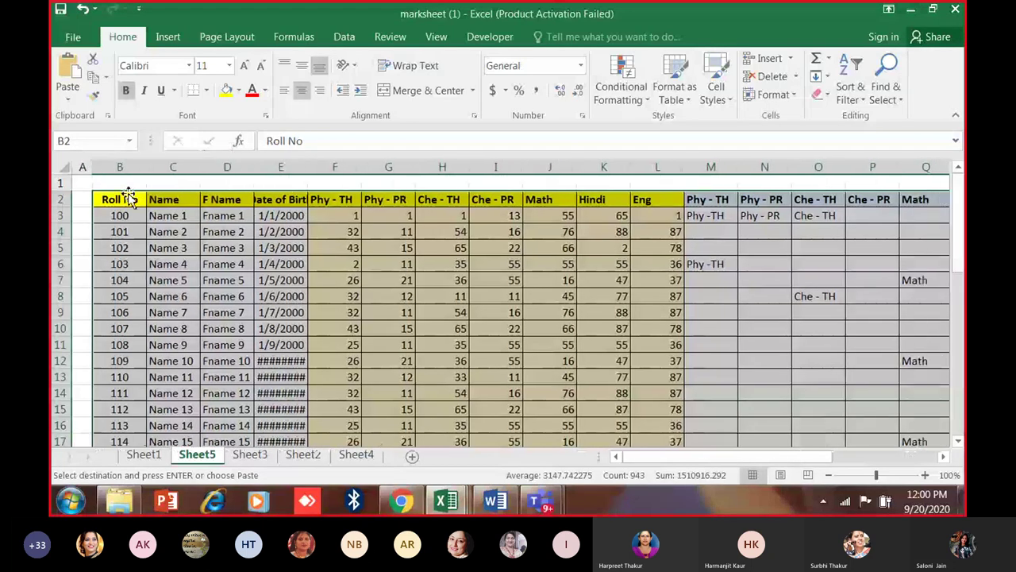
{"action": "left_click", "coordinate": [180, 232]}
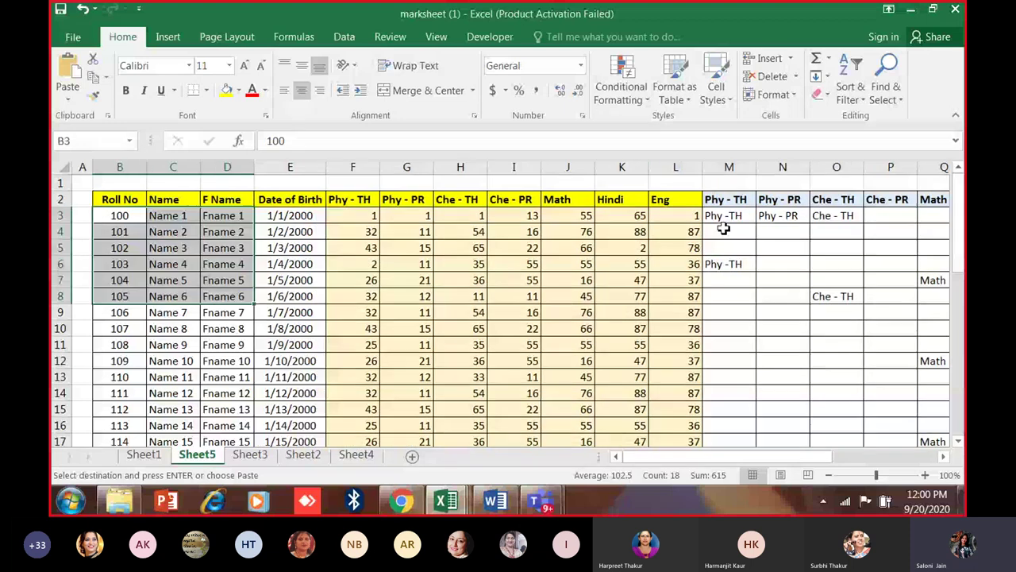
Examine the failed-subject columns starting at M3 and view the table through the Grade column.
{"action": "scroll", "coordinate": [689, 254], "scroll_direction": "down", "scroll_amount": 1}
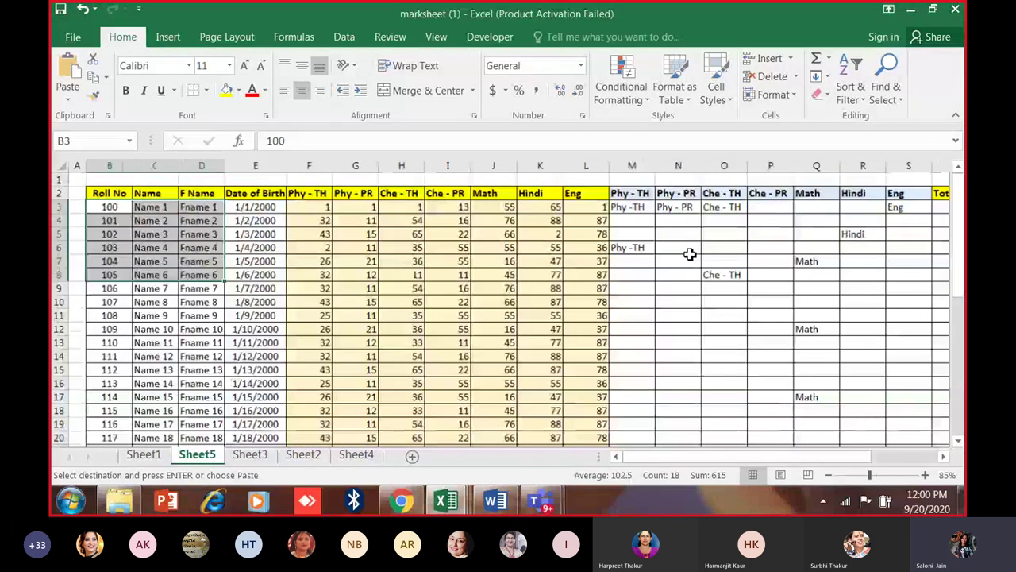
{"action": "left_click_drag", "start_coordinate": [624, 206], "coordinate": [921, 397]}
{"action": "left_click_drag", "start_coordinate": [850, 459], "coordinate": [918, 456]}
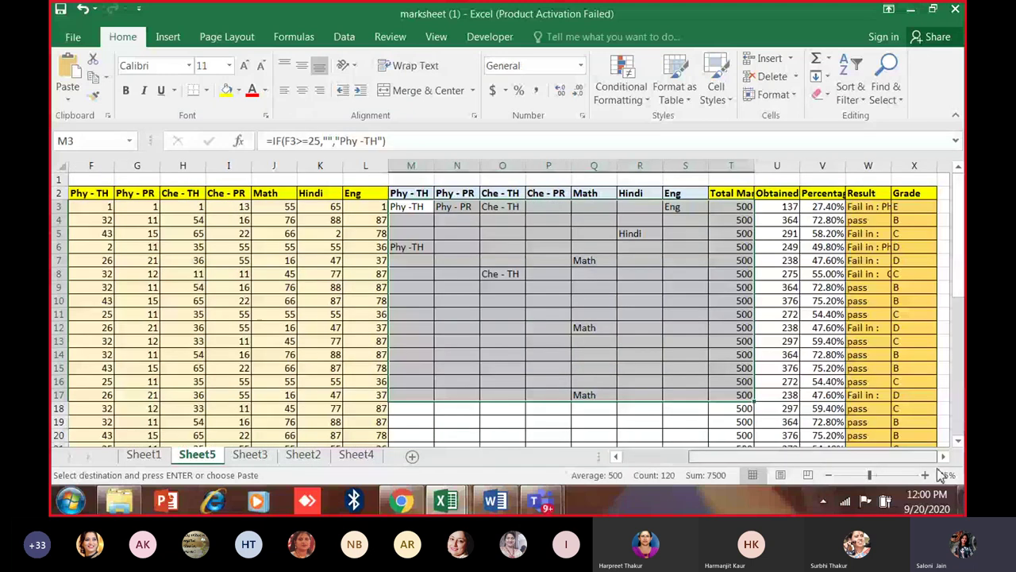
Clear the cell contents from Phy - TH in column M through Grade in column X, from row 3 to the table's end.
{"action": "scroll", "coordinate": [932, 446], "scroll_direction": "down", "scroll_amount": 1}
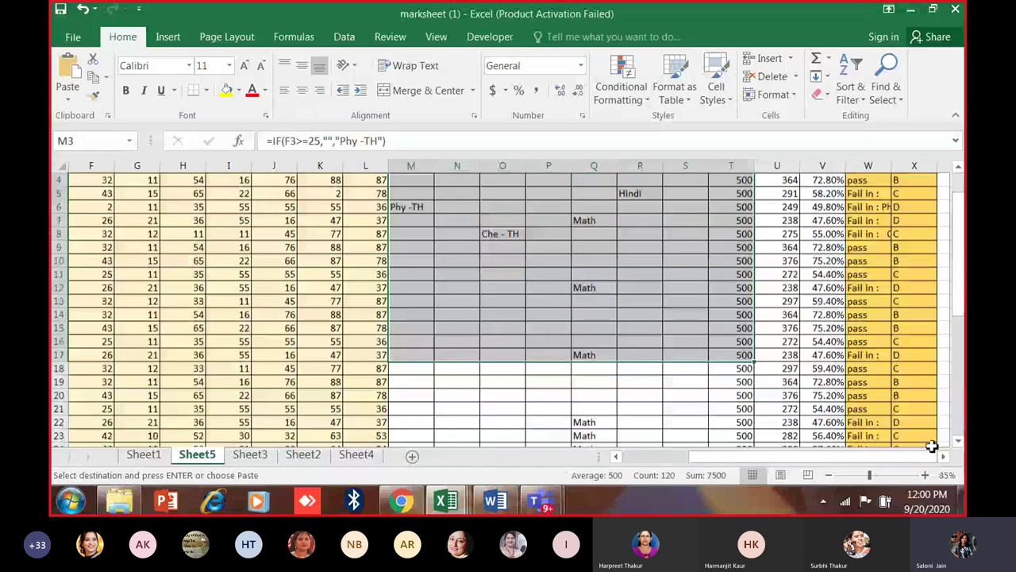
{"action": "scroll", "coordinate": [921, 421], "scroll_direction": "down", "scroll_amount": 7}
{"action": "key", "text": "Delete"}
{"action": "scroll", "coordinate": [914, 410], "scroll_direction": "up", "scroll_amount": 8}
{"action": "left_click", "coordinate": [656, 208]}
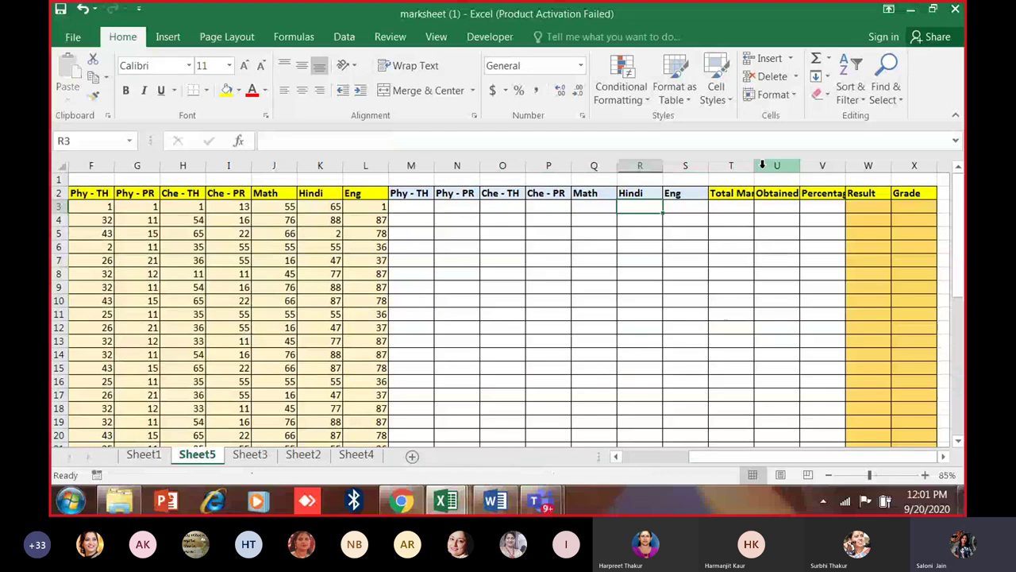
Widen the Total Marks, Obtained and Percentage columns to fit their headings, and select M3.
{"action": "left_click_drag", "start_coordinate": [755, 166], "coordinate": [839, 169]}
{"action": "scroll", "coordinate": [822, 463], "scroll_direction": "right", "scroll_amount": 1}
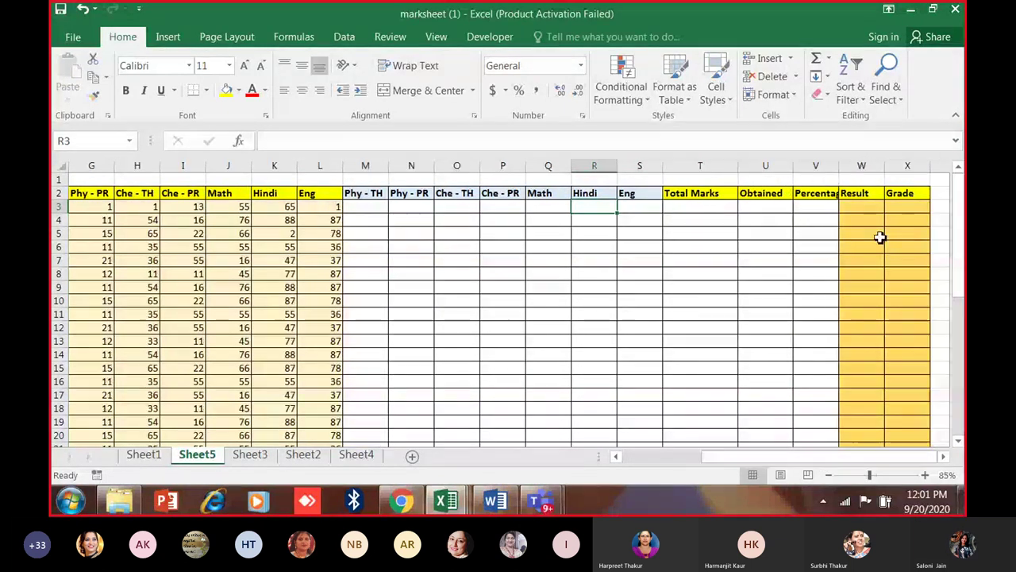
{"action": "left_click", "coordinate": [370, 208]}
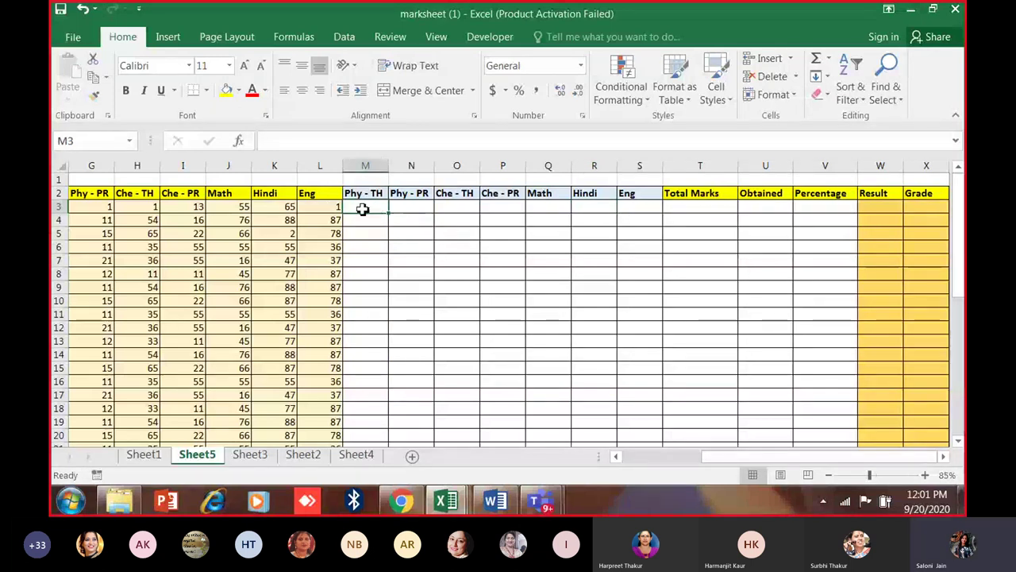
{"action": "scroll", "coordinate": [586, 193], "scroll_direction": "down", "scroll_amount": 2}
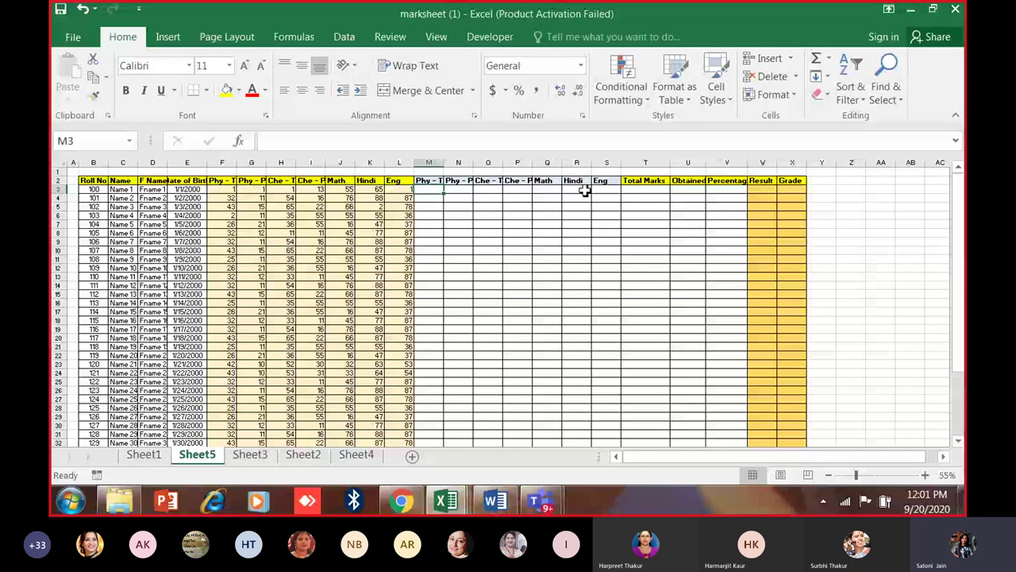
{"action": "scroll", "coordinate": [447, 234], "scroll_direction": "up", "scroll_amount": 1}
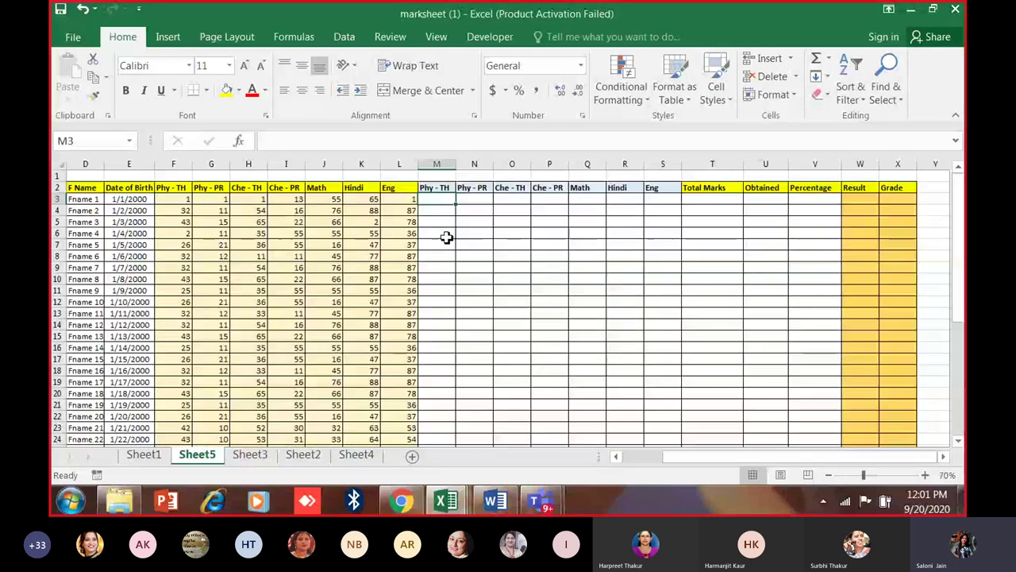
Add a new sheet and enter the headings COA 1, COA 2, COA3 and CO4 in A1:D1.
{"action": "left_click", "coordinate": [412, 456]}
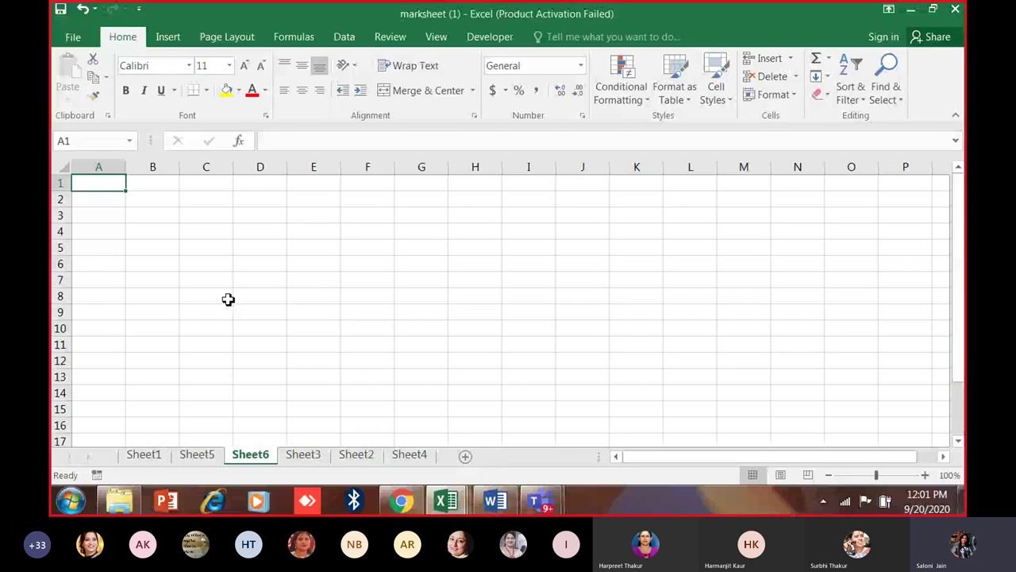
{"action": "type", "text": "COA 1"}
{"action": "key", "text": "Tab"}
{"action": "type", "text": "COA 2"}
{"action": "key", "text": "Tab"}
{"action": "type", "text": "COA3"}
{"action": "key", "text": "Tab"}
{"action": "type", "text": "C"}
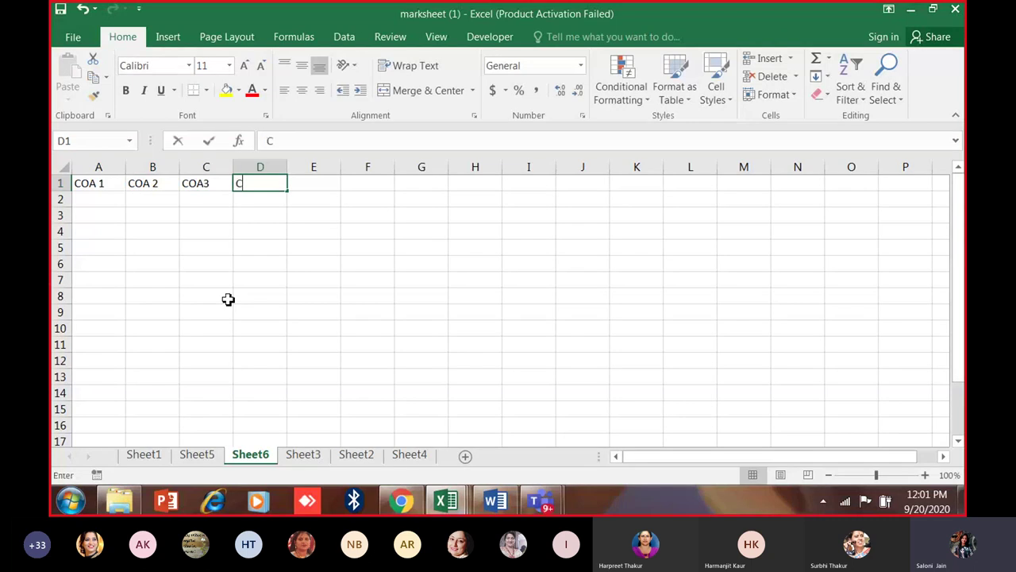
{"action": "type", "text": "Oa"}
{"action": "key", "text": "BackSpace"}
{"action": "type", "text": "4"}
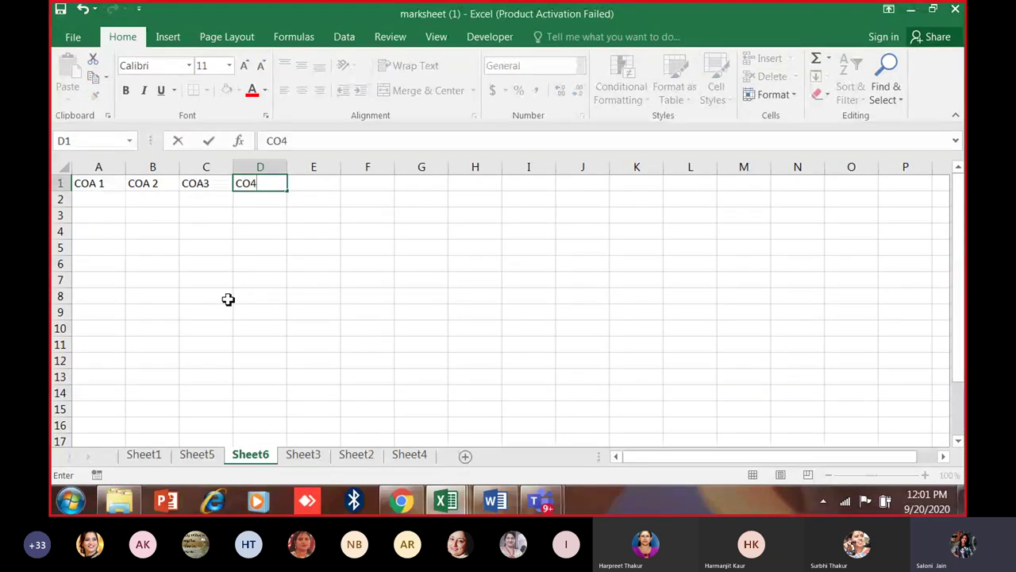
{"action": "key", "text": "Tab"}
Enter the COA 1 marks 10, 12, 14 and 19 in A2:A5.
{"action": "key", "text": "Down"}
{"action": "key", "text": "Left"}
{"action": "key", "text": "Left"}
{"action": "key", "text": "Left"}
{"action": "key", "text": "Left"}
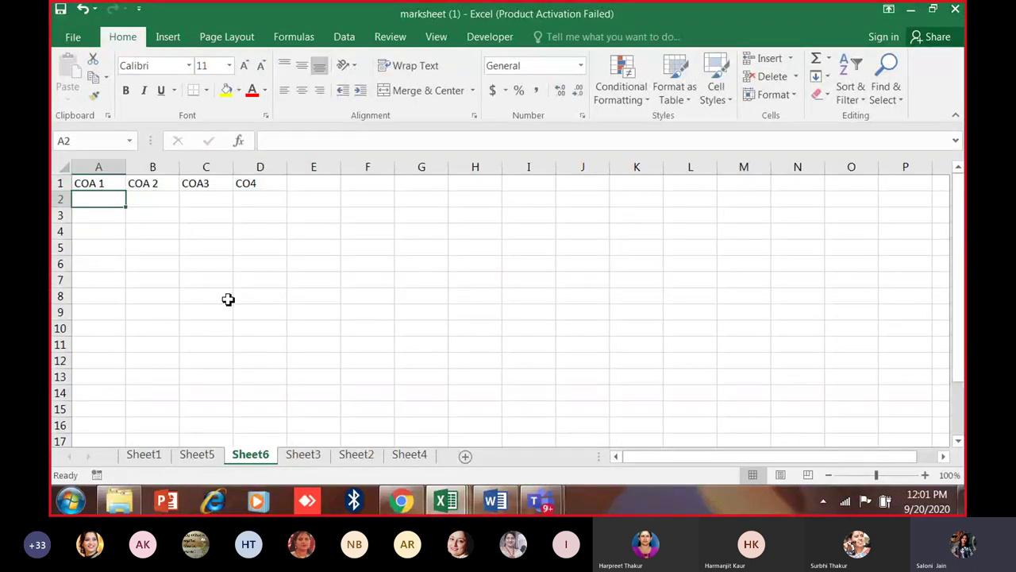
{"action": "type", "text": "10"}
{"action": "key", "text": "Return"}
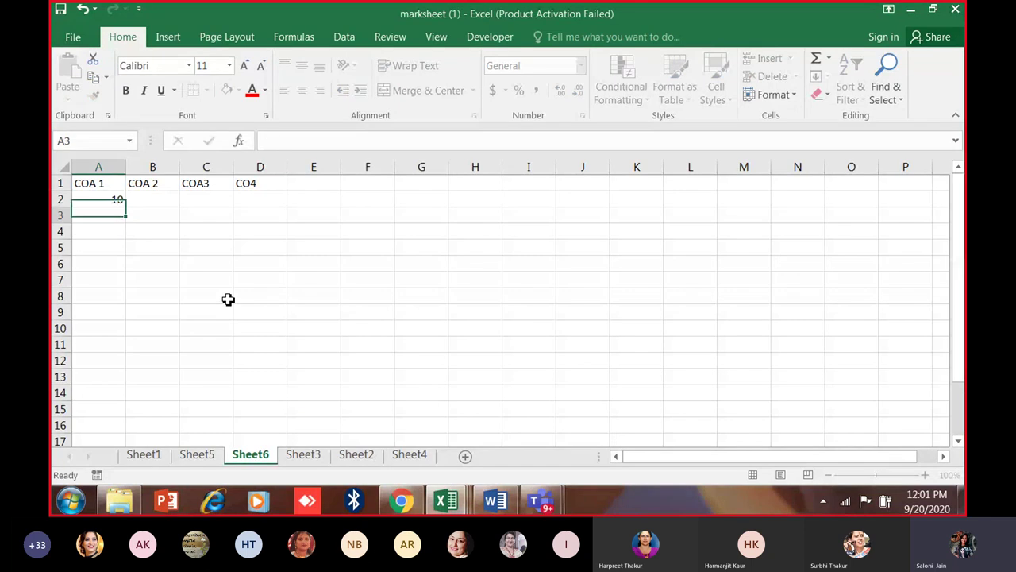
{"action": "type", "text": "34"}
{"action": "key", "text": "BackSpace"}
{"action": "key", "text": "BackSpace"}
{"action": "type", "text": "12"}
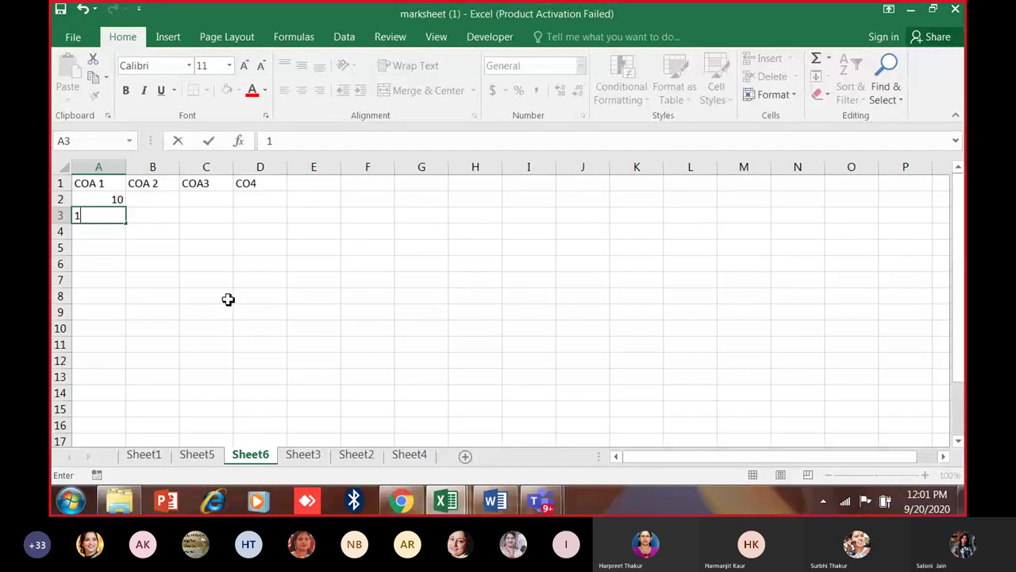
{"action": "key", "text": "Return"}
{"action": "type", "text": "34"}
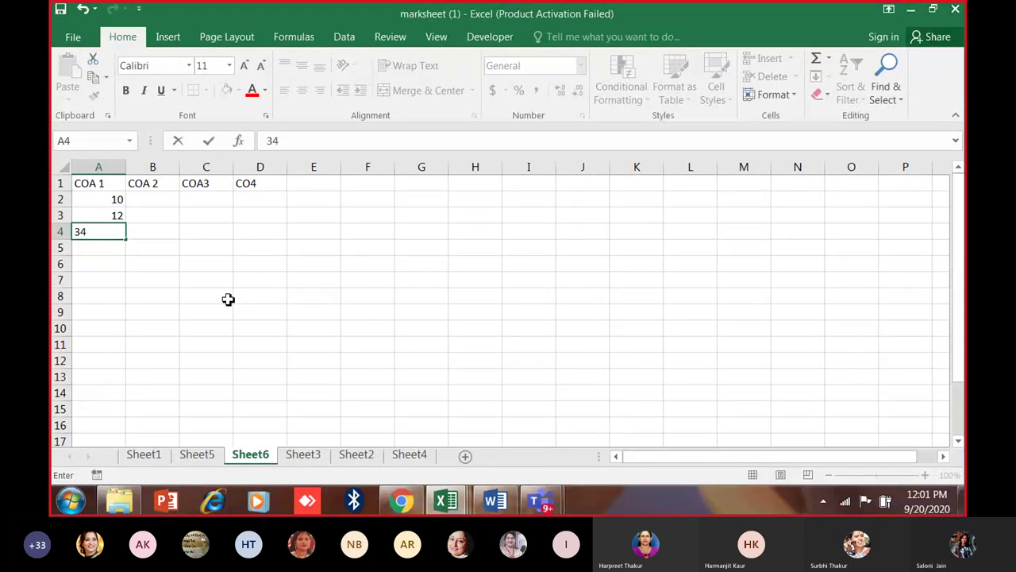
{"action": "key", "text": "BackSpace"}
{"action": "key", "text": "BackSpace"}
{"action": "type", "text": "14"}
{"action": "key", "text": "Return"}
{"action": "type", "text": "45"}
{"action": "key", "text": "Tab"}
{"action": "key", "text": "Left"}
{"action": "type", "text": "19"}
{"action": "key", "text": "Up"}
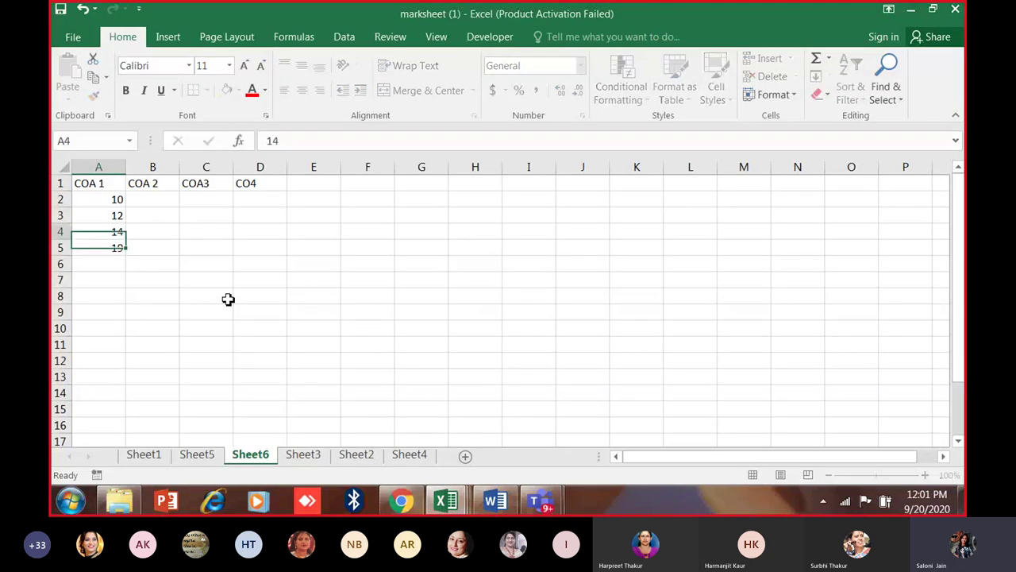
Enter the COA 2 marks 12, 14, 14 and 13.5 in B2:B5.
{"action": "key", "text": "Up"}
{"action": "key", "text": "Up"}
{"action": "key", "text": "Right"}
{"action": "type", "text": "12"}
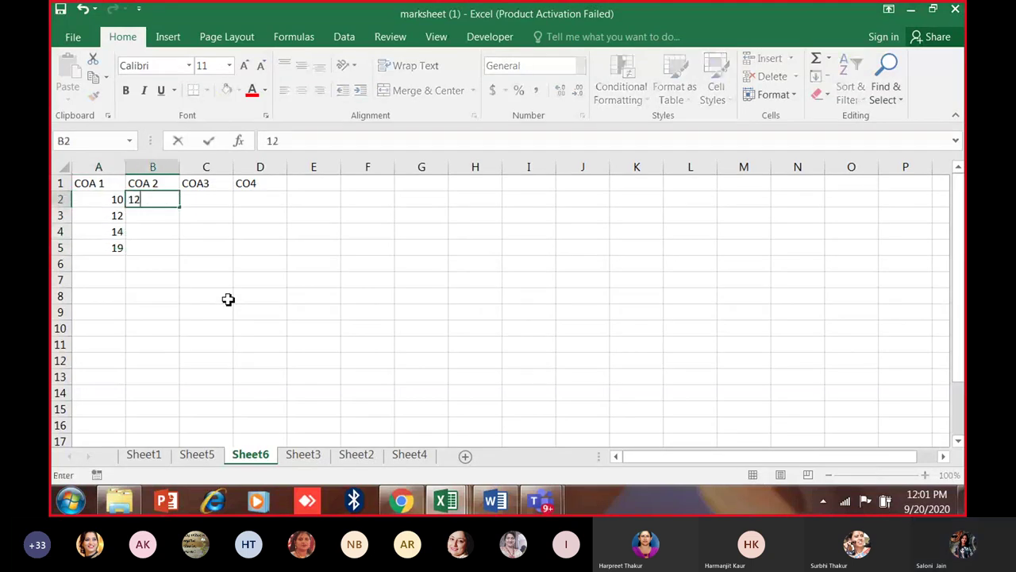
{"action": "key", "text": "Return"}
{"action": "type", "text": "56"}
{"action": "key", "text": "Return"}
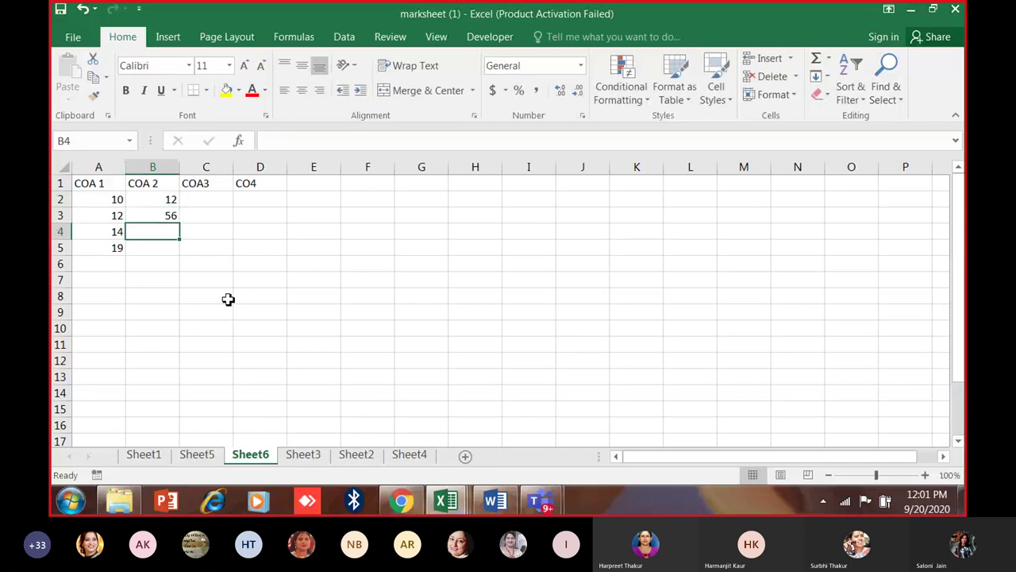
{"action": "key", "text": "Up"}
{"action": "type", "text": "14"}
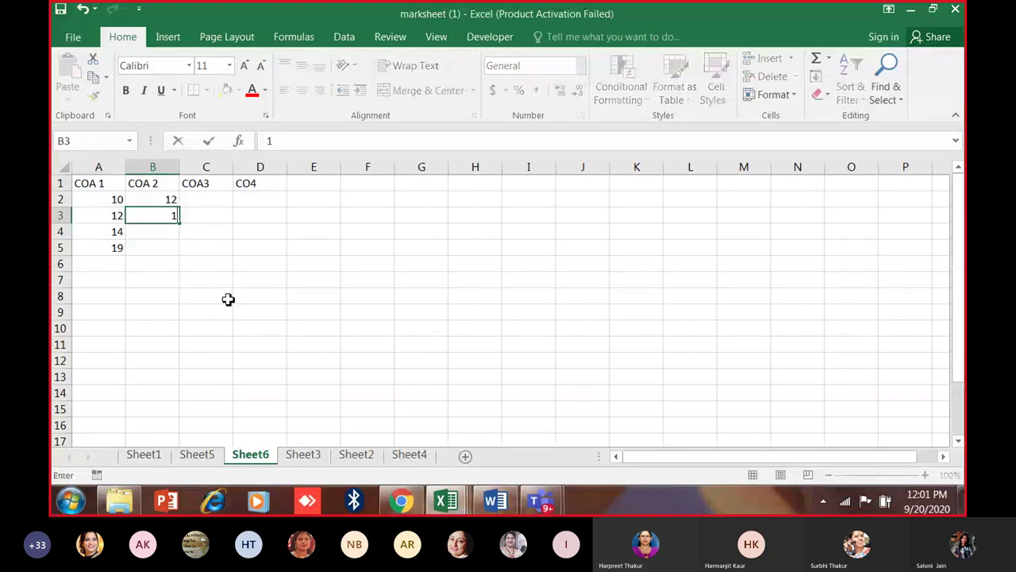
{"action": "key", "text": "Return"}
{"action": "type", "text": "14"}
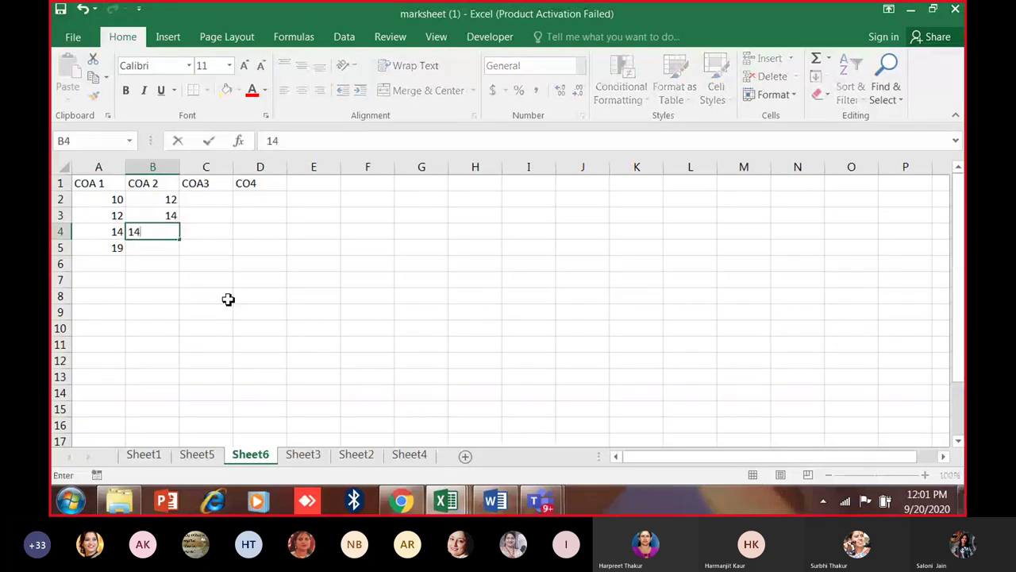
{"action": "key", "text": "Return"}
{"action": "type", "text": "13.5"}
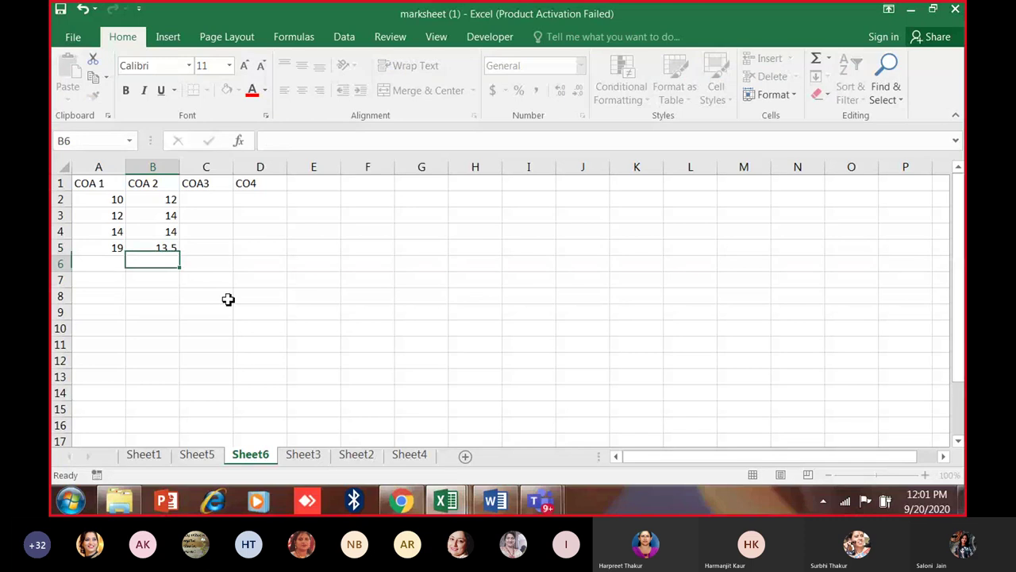
{"action": "key", "text": "Return"}
Enter the COA3 marks 12.5, 11, 13 and 13 in C2:C5.
{"action": "key", "text": "Up"}
{"action": "key", "text": "Up"}
{"action": "key", "text": "Up"}
{"action": "key", "text": "Up"}
{"action": "key", "text": "Right"}
{"action": "type", "text": "12."}
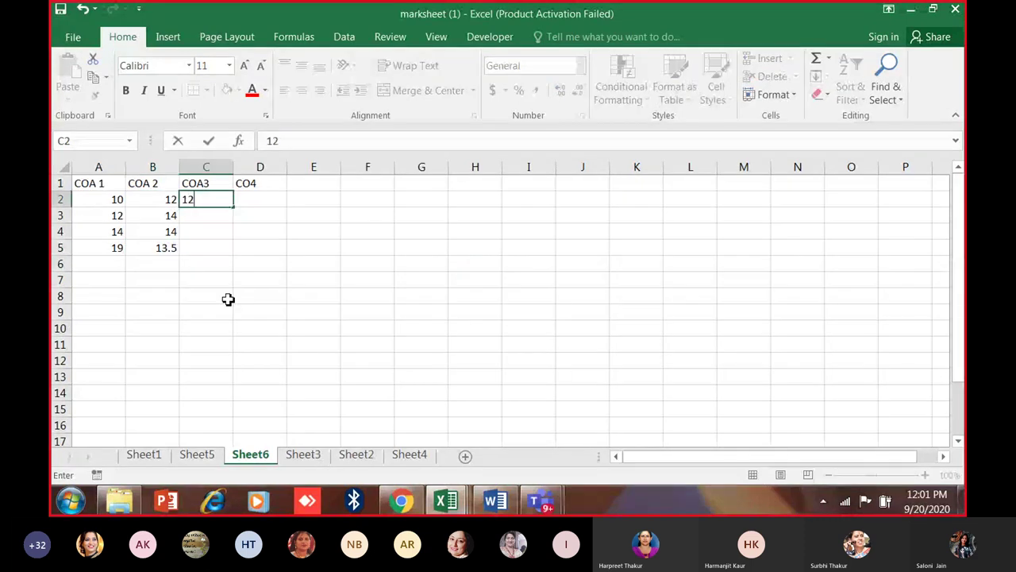
{"action": "key", "text": "Up"}
{"action": "type", "text": "12.5"}
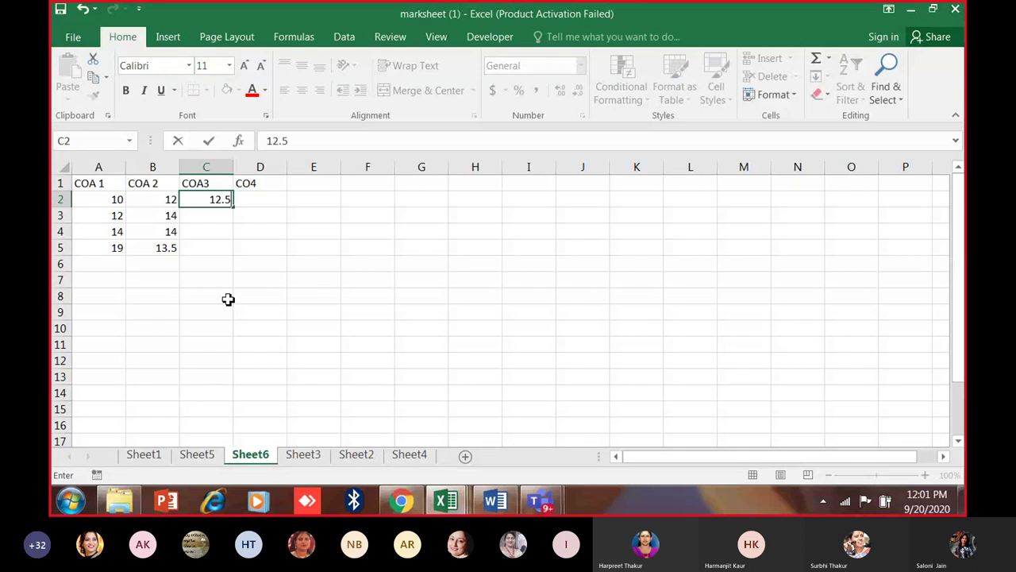
{"action": "key", "text": "Return"}
{"action": "type", "text": "11"}
{"action": "key", "text": "Return"}
{"action": "type", "text": "13"}
{"action": "key", "text": "Return"}
{"action": "type", "text": "13"}
{"action": "key", "text": "Tab"}
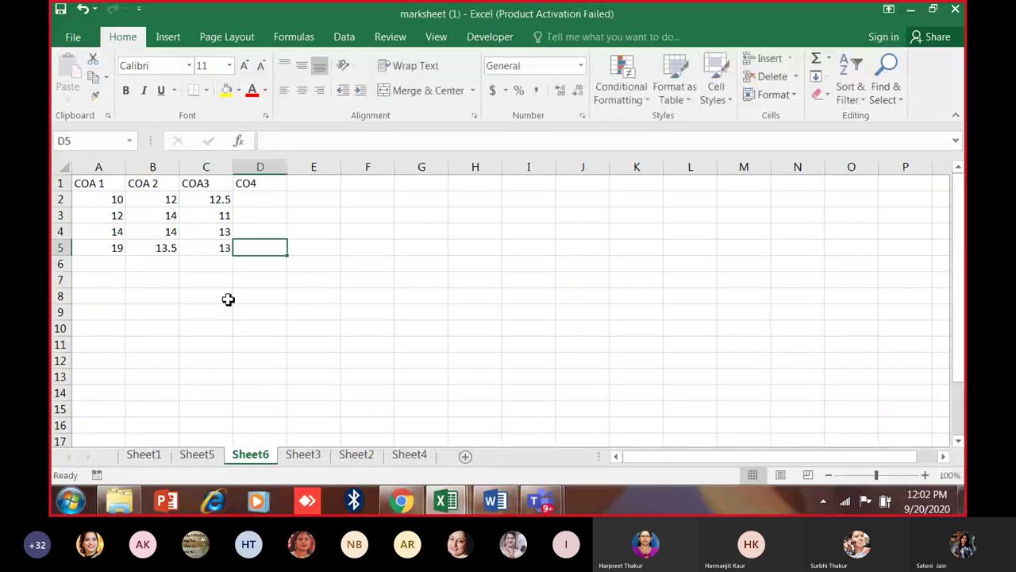
Enter the CO4 marks 13, 15, 16 and 13 in D2:D5.
{"action": "key", "text": "Up"}
{"action": "key", "text": "Up"}
{"action": "key", "text": "Up"}
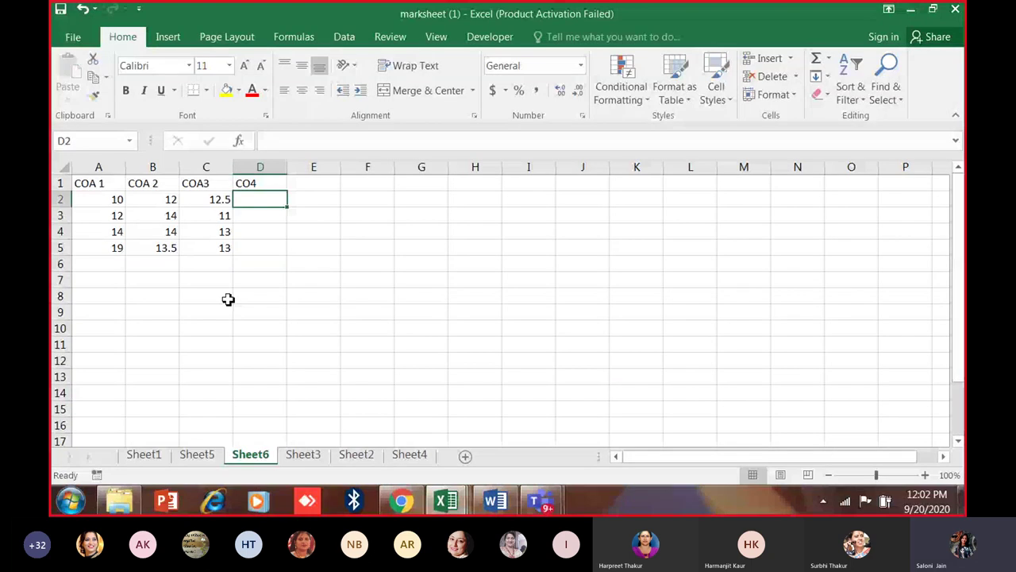
{"action": "type", "text": "13"}
{"action": "key", "text": "Return"}
{"action": "type", "text": "15"}
{"action": "key", "text": "Return"}
{"action": "type", "text": "16"}
{"action": "key", "text": "Return"}
{"action": "type", "text": "13"}
{"action": "key", "text": "Return"}
Add the heading TOTAL Marks in E1 and widen column E to fit it.
{"action": "key", "text": "Up"}
{"action": "key", "text": "Up"}
{"action": "key", "text": "Up"}
{"action": "key", "text": "Up"}
{"action": "key", "text": "Up"}
{"action": "key", "text": "Down"}
{"action": "key", "text": "Right"}
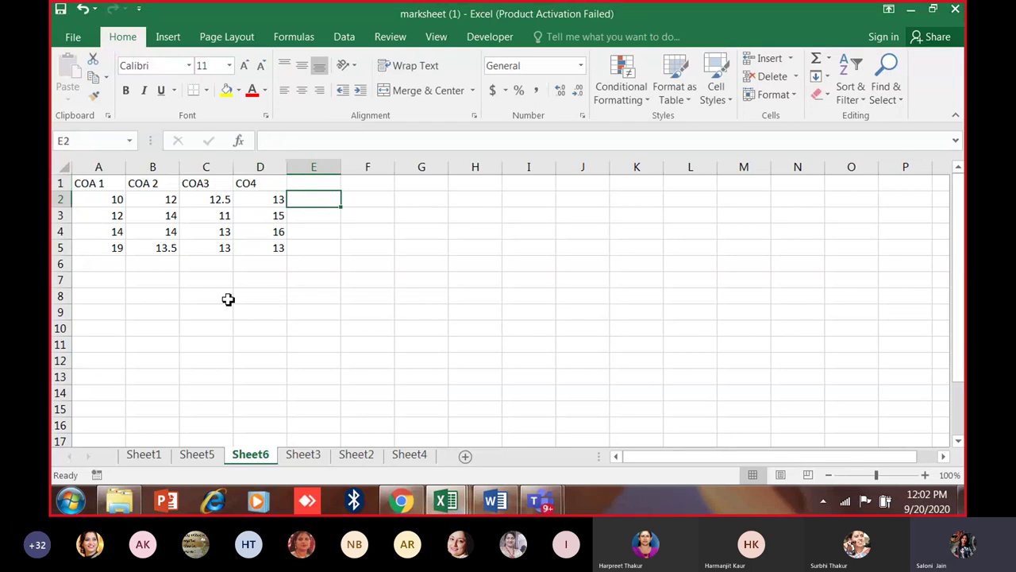
{"action": "key", "text": "Up"}
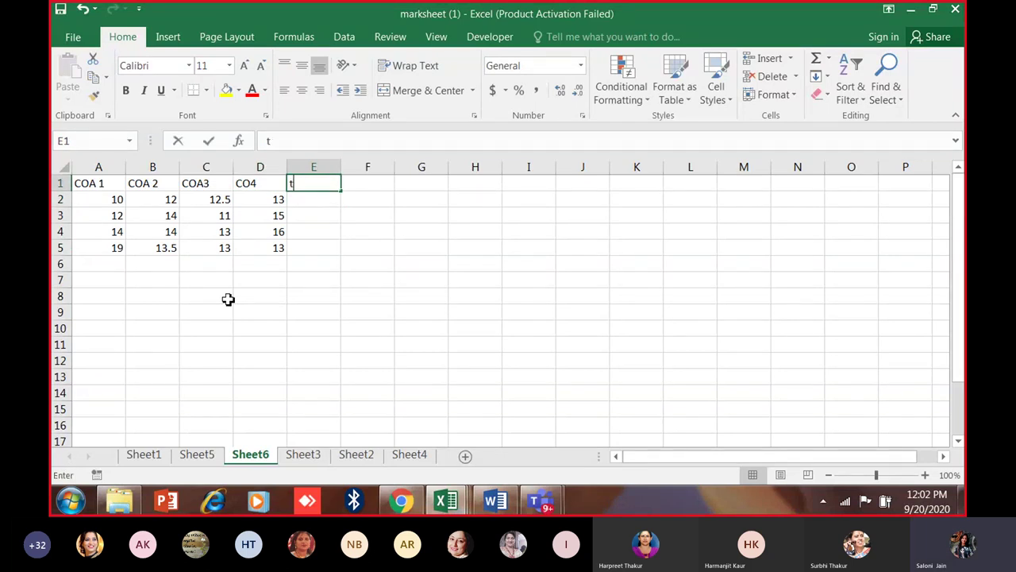
{"action": "type", "text": "tota"}
{"action": "key", "text": "BackSpace"}
{"action": "key", "text": "BackSpace"}
{"action": "key", "text": "BackSpace"}
{"action": "key", "text": "BackSpace"}
{"action": "type", "text": "TOTAL M"}
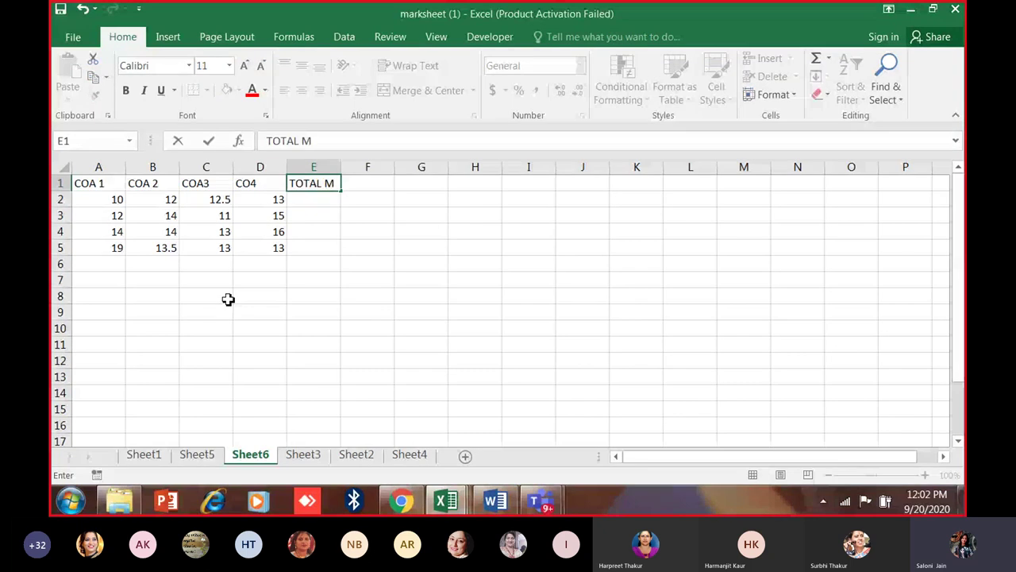
{"action": "type", "text": "arks"}
{"action": "key", "text": "Return"}
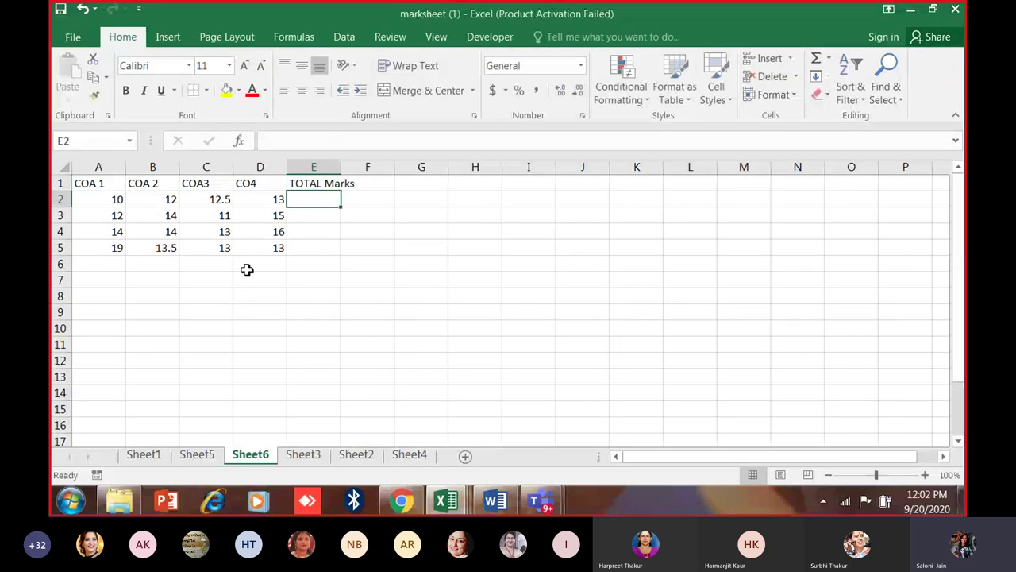
{"action": "left_click_drag", "start_coordinate": [342, 167], "coordinate": [355, 167]}
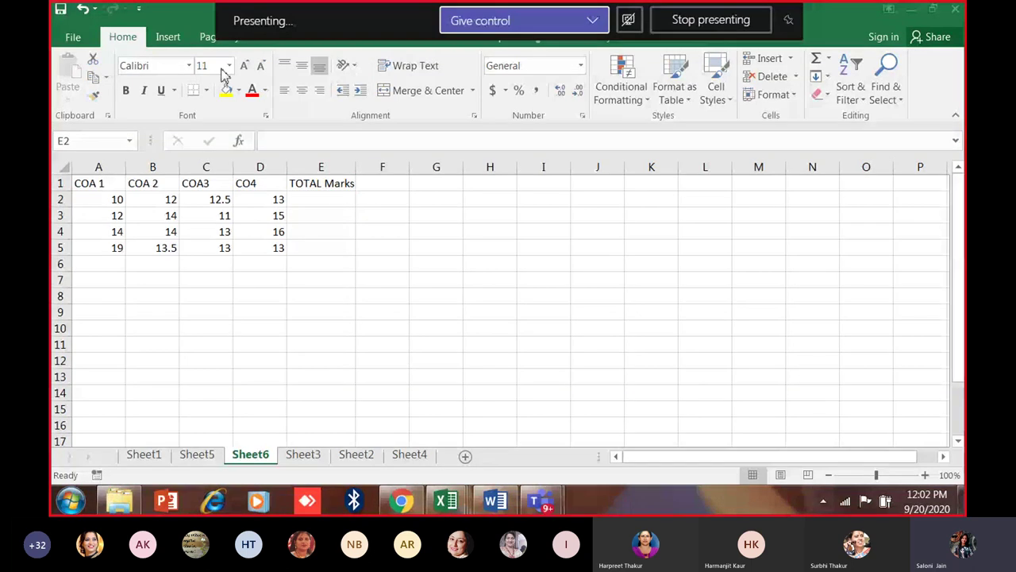
{"action": "left_click", "coordinate": [338, 200]}
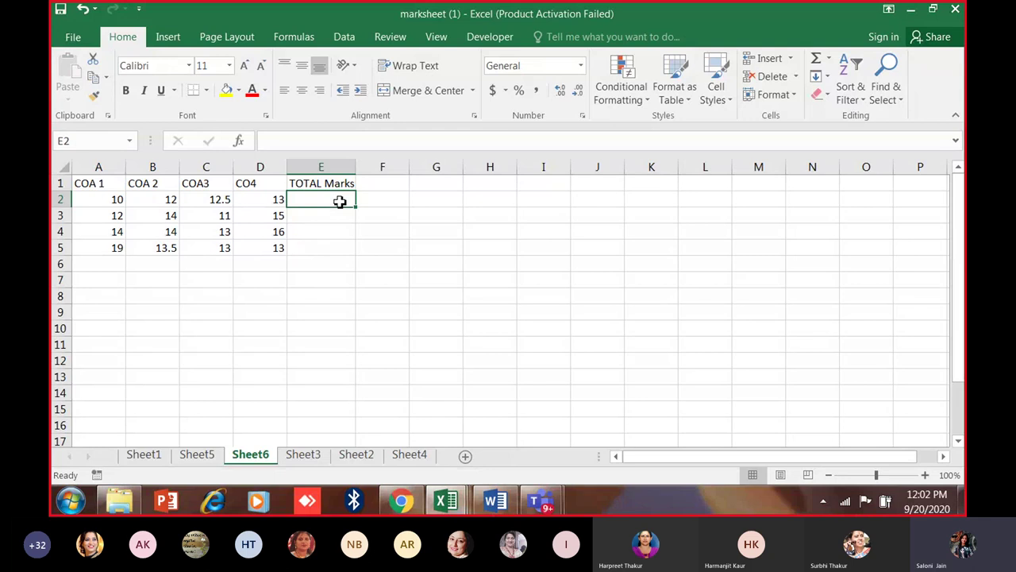
{"action": "type", "text": "=su"}
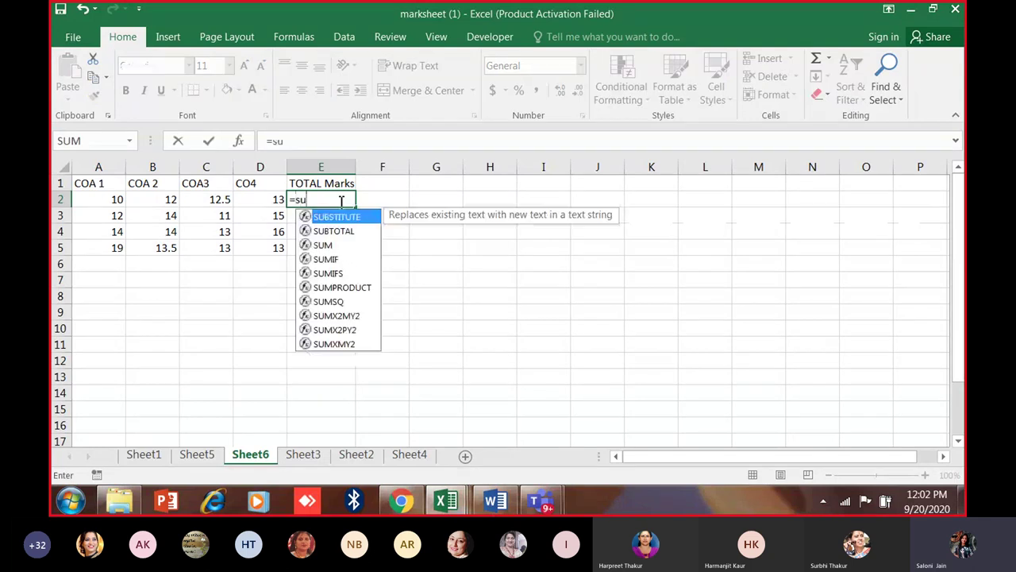
{"action": "type", "text": "m"}
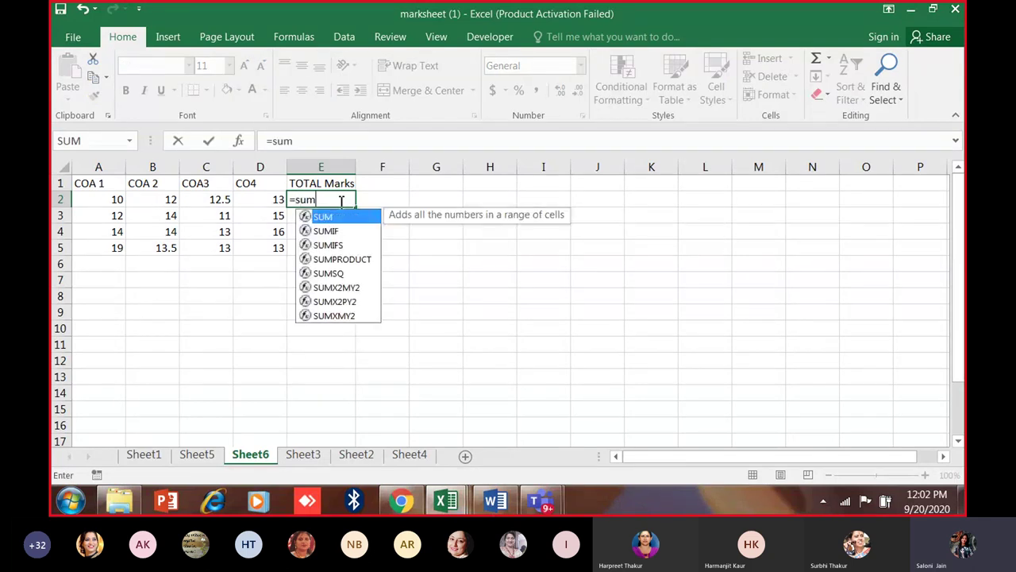
{"action": "type", "text": "(large"}
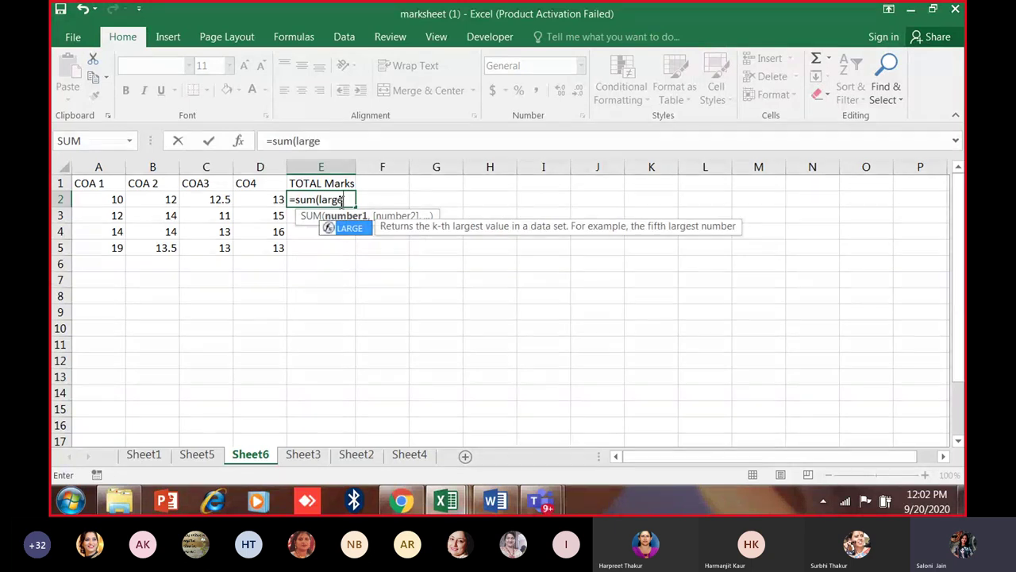
{"action": "type", "text": "("}
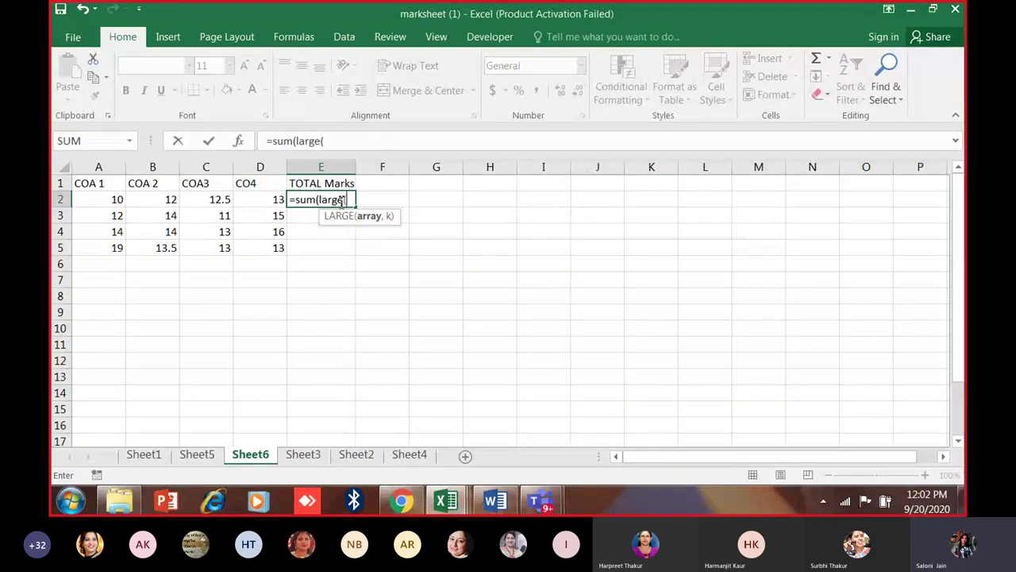
{"action": "left_click_drag", "start_coordinate": [106, 200], "coordinate": [256, 202]}
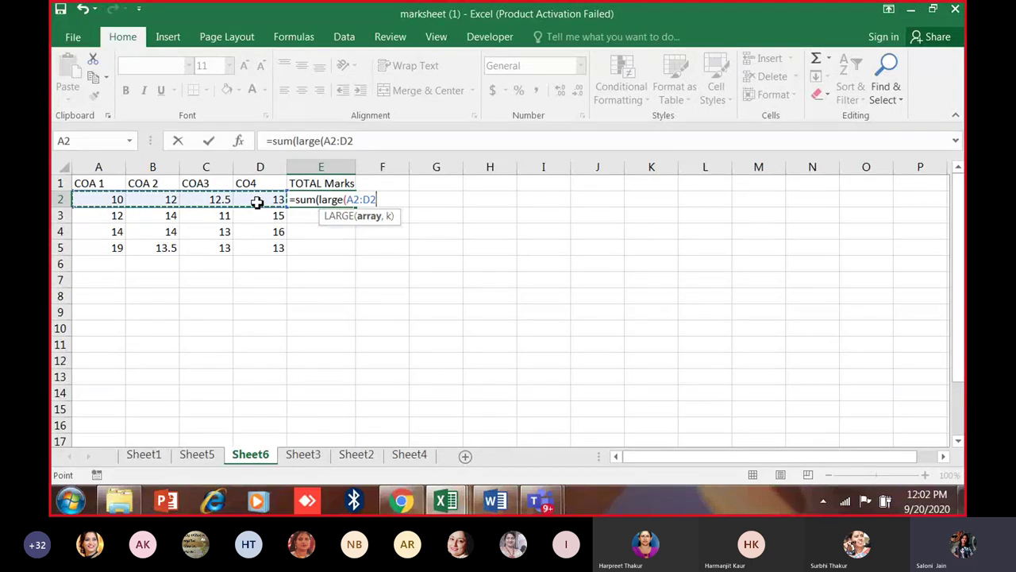
{"action": "type", "text": "{"}
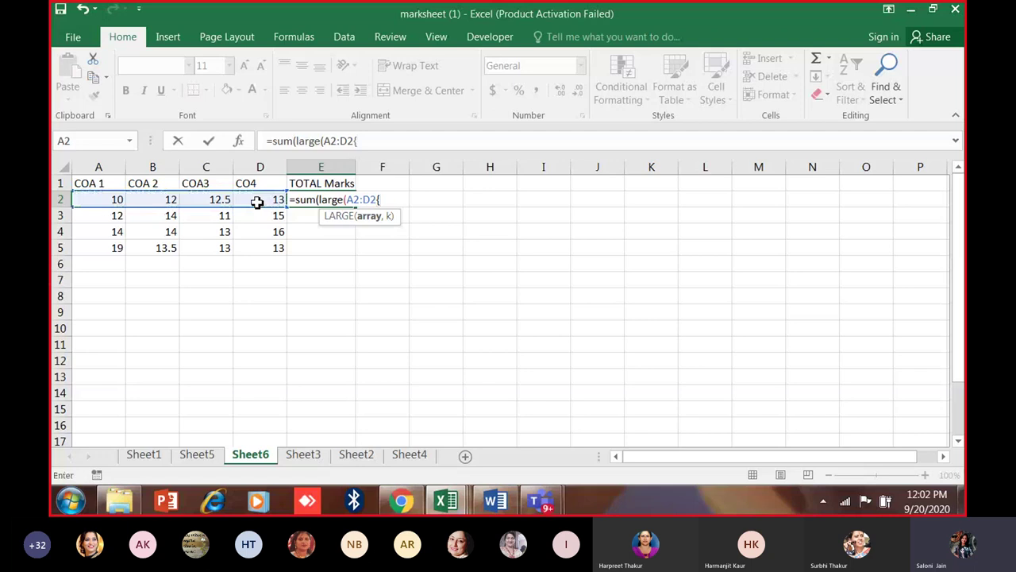
{"action": "type", "text": "1,2"}
{"action": "type", "text": "}"}
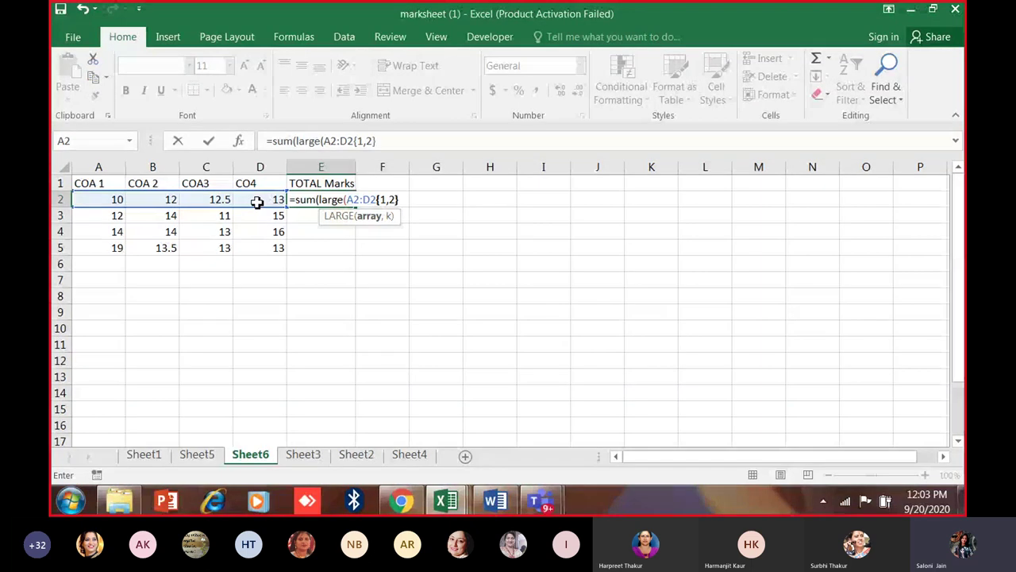
{"action": "key", "text": "Escape"}
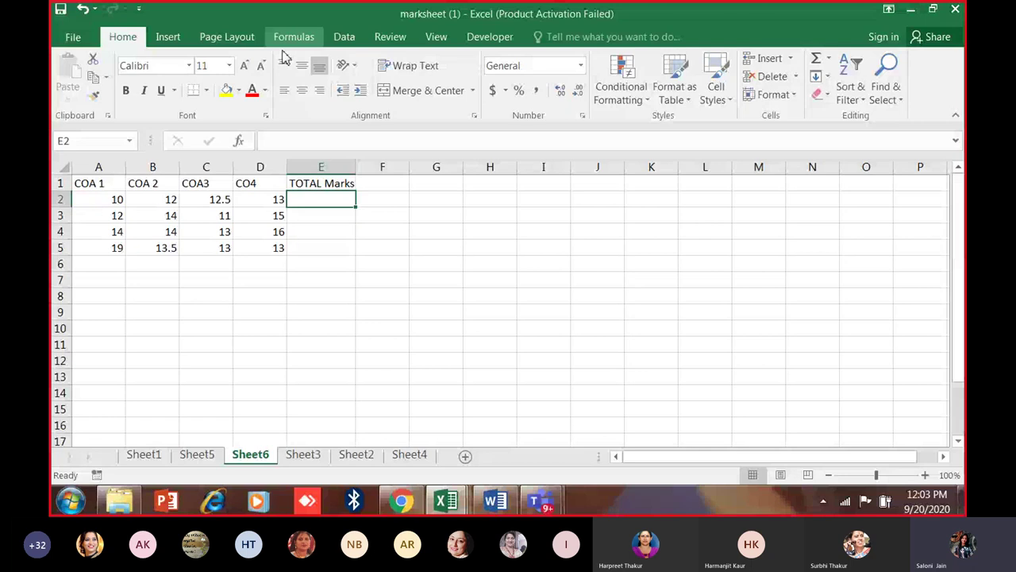
Increase the font size of cell E2 to 24.
{"action": "left_click", "coordinate": [245, 67]}
{"action": "left_click", "coordinate": [245, 69]}
{"action": "left_click", "coordinate": [245, 67]}
{"action": "left_click", "coordinate": [244, 67]}
{"action": "left_click", "coordinate": [244, 67]}
{"action": "left_click", "coordinate": [245, 67]}
{"action": "left_click", "coordinate": [245, 67]}
Try to total the two largest row 2 marks in E2 with =sum(large(A2:D2{1,2})).
{"action": "type", "text": "="}
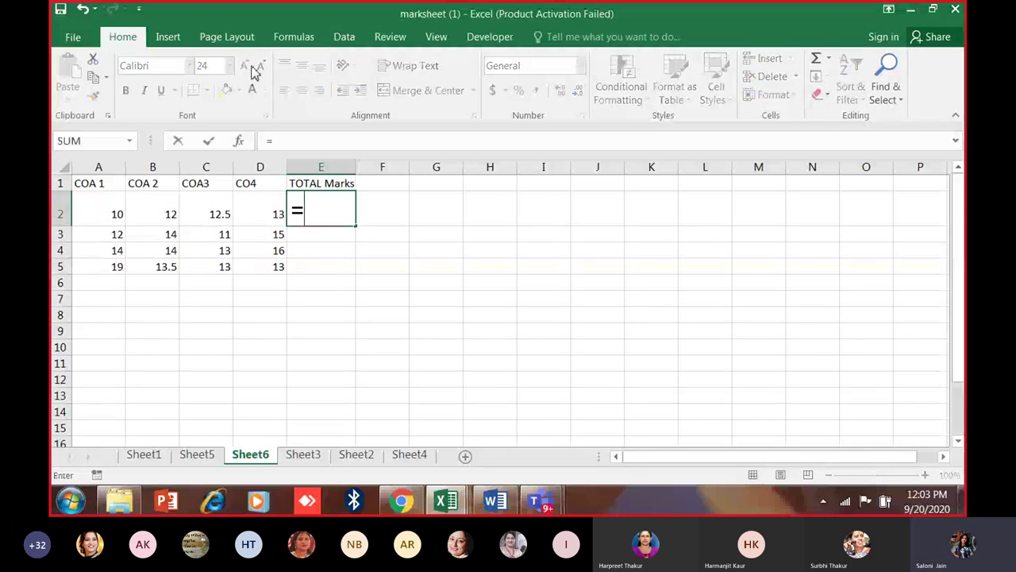
{"action": "type", "text": "sum"}
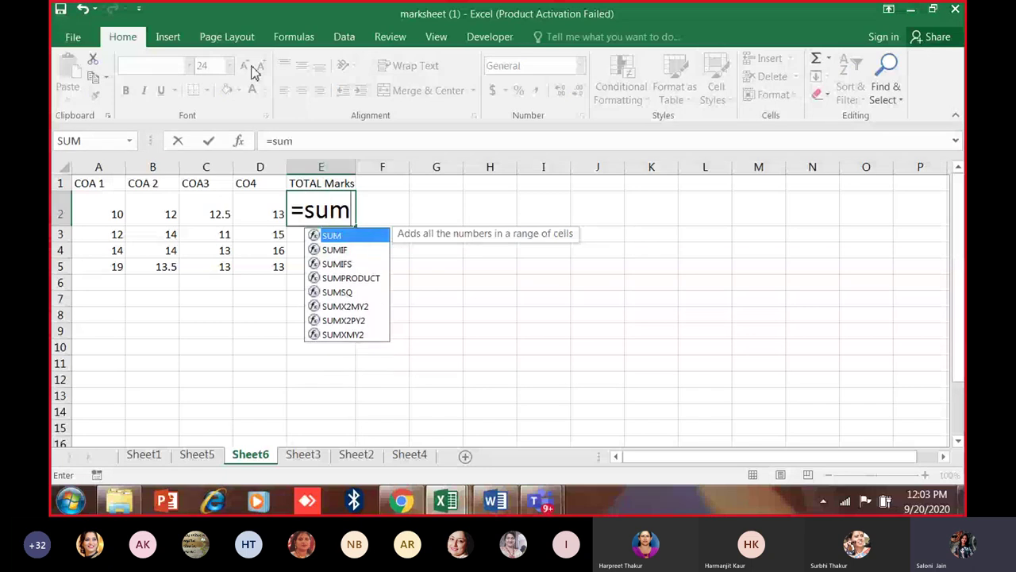
{"action": "type", "text": "(large"}
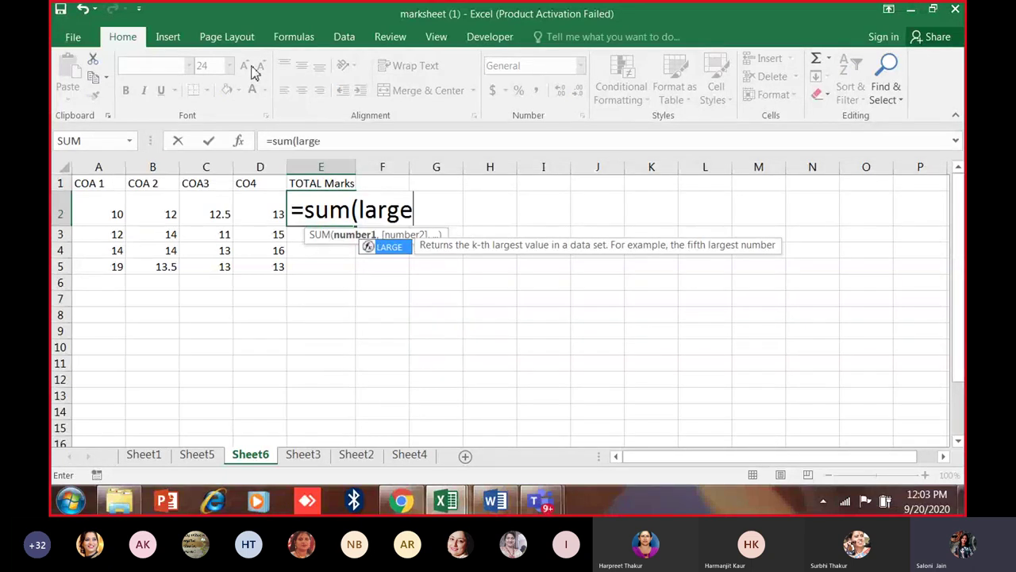
{"action": "type", "text": "("}
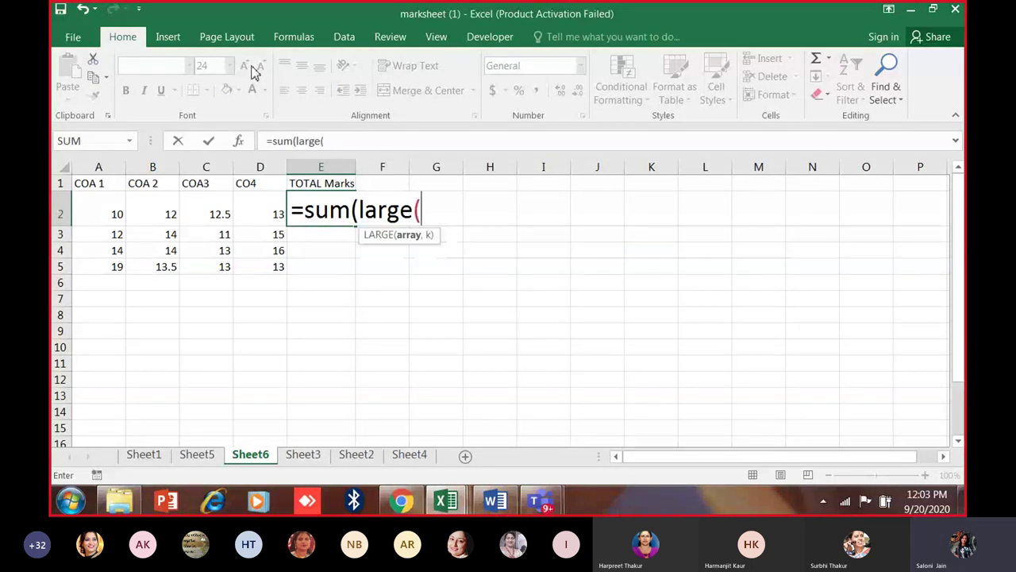
{"action": "left_click_drag", "start_coordinate": [115, 218], "coordinate": [280, 232]}
{"action": "type", "text": "{"}
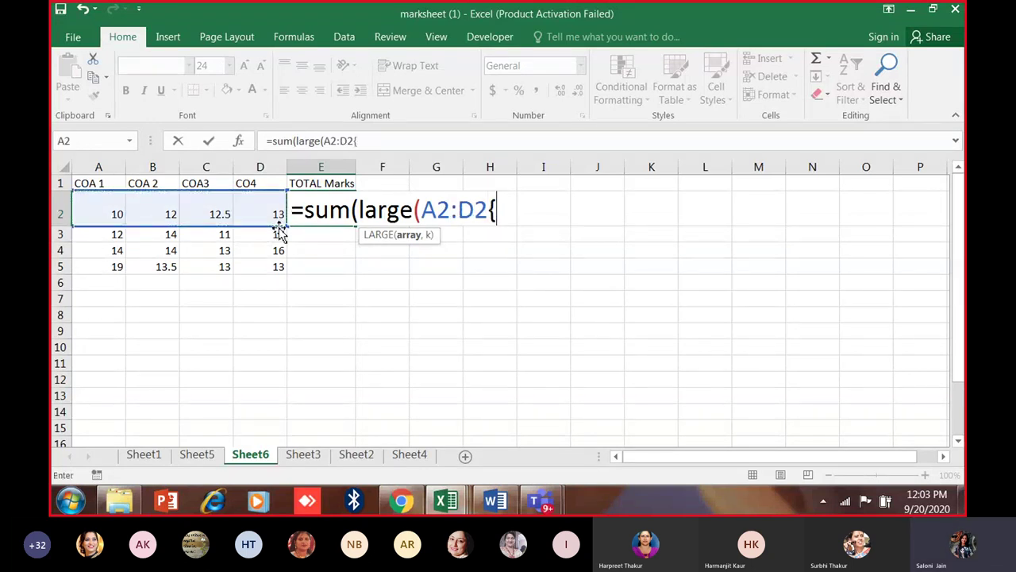
{"action": "type", "text": "1,2,3"}
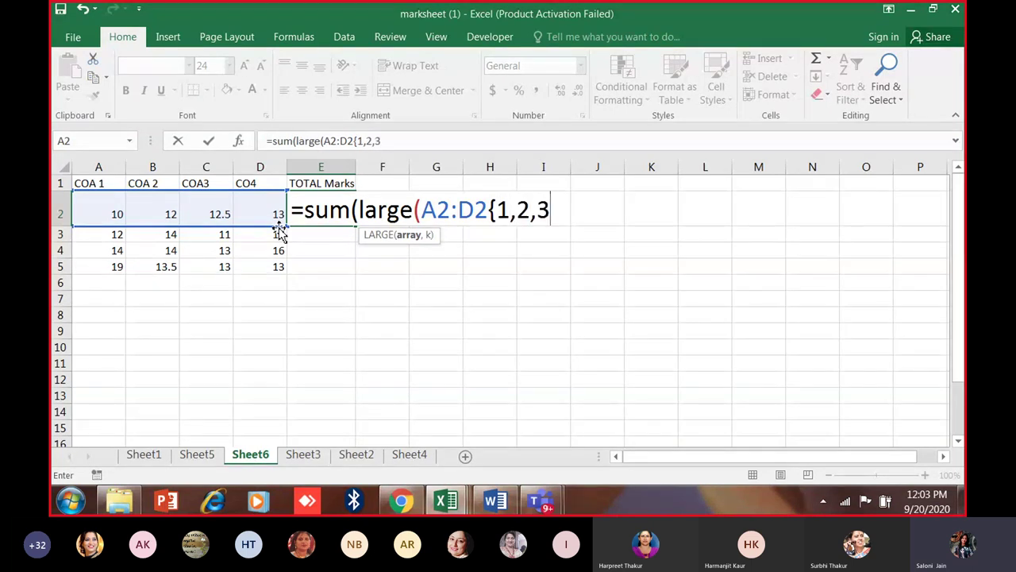
{"action": "key", "text": "BackSpace"}
{"action": "key", "text": "BackSpace"}
{"action": "type", "text": "}))"}
{"action": "key", "text": "Return"}
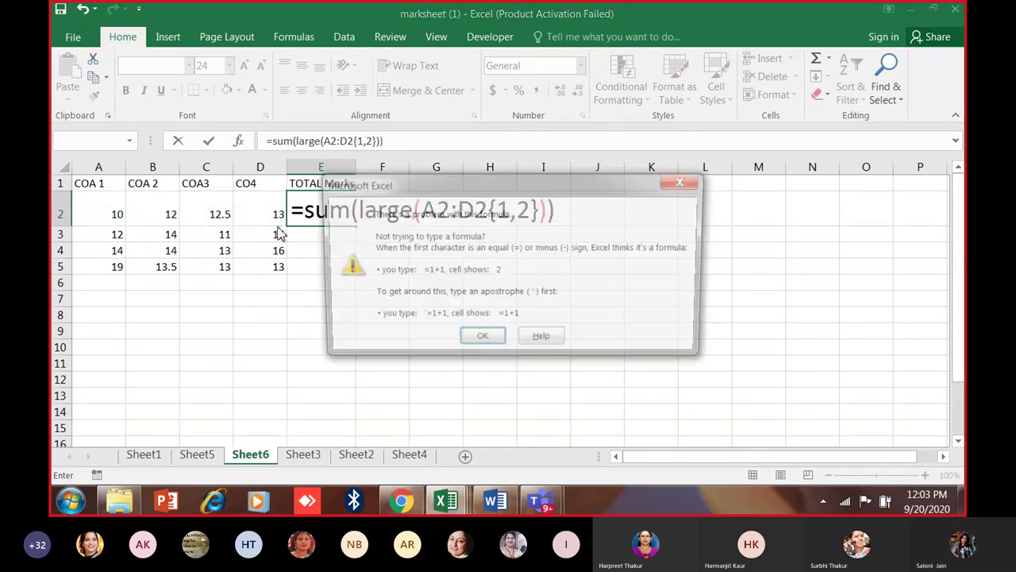
{"action": "key", "text": "Return"}
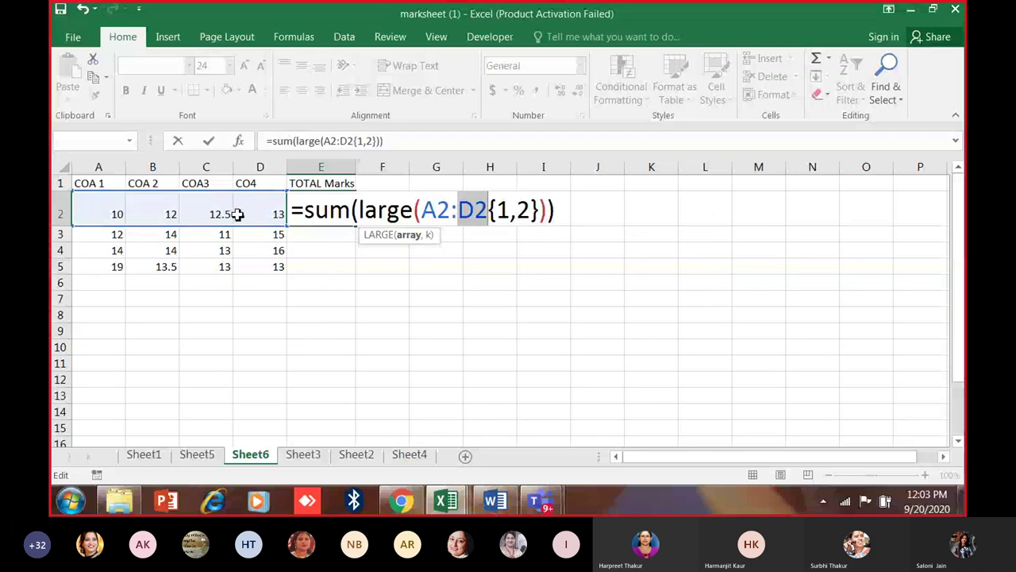
{"action": "left_click", "coordinate": [532, 209]}
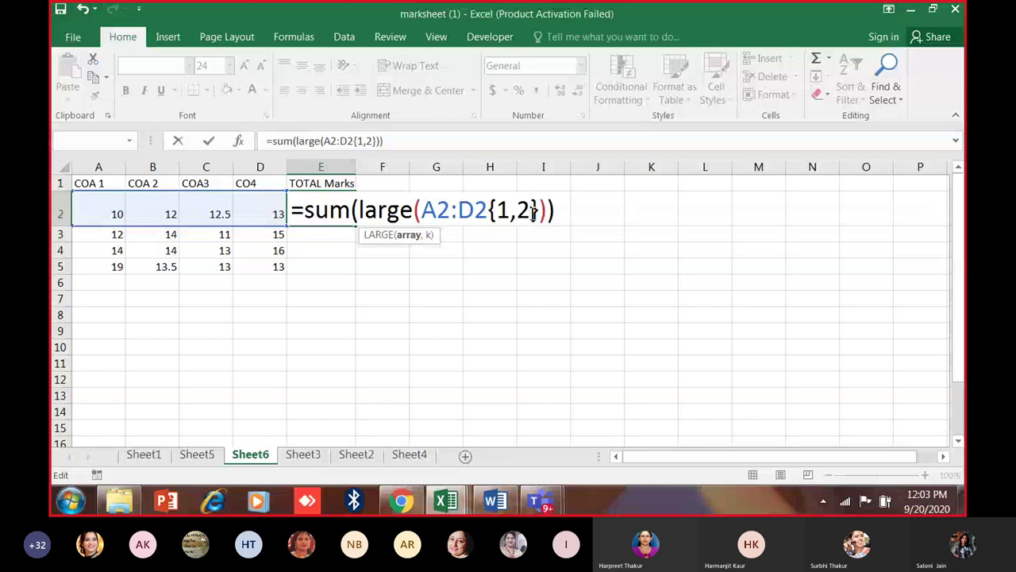
{"action": "type", "text": ",3"}
{"action": "key", "text": "Return"}
{"action": "key", "text": "Return"}
{"action": "key", "text": "Escape"}
{"action": "type", "text": "="}
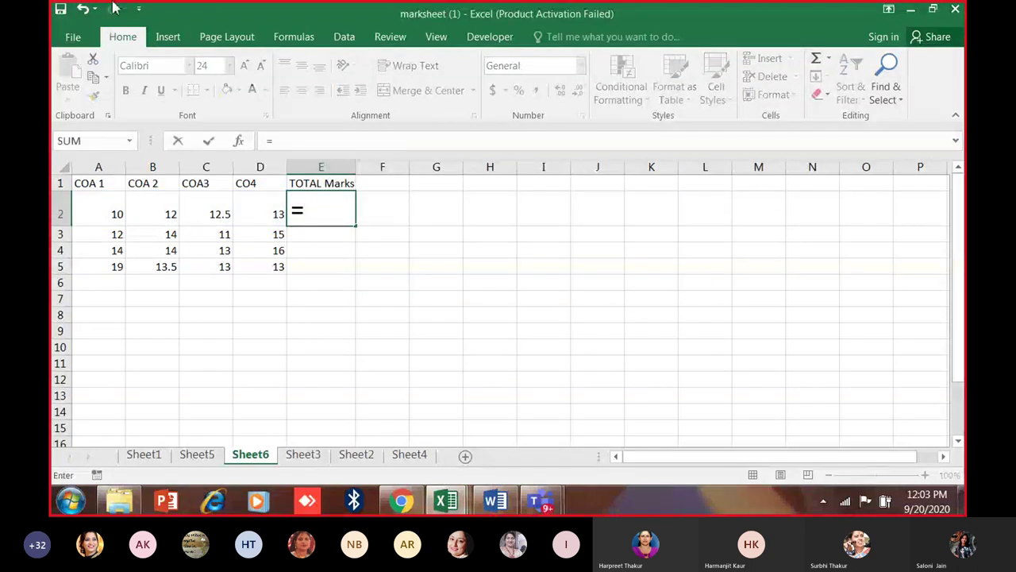
{"action": "type", "text": "s"}
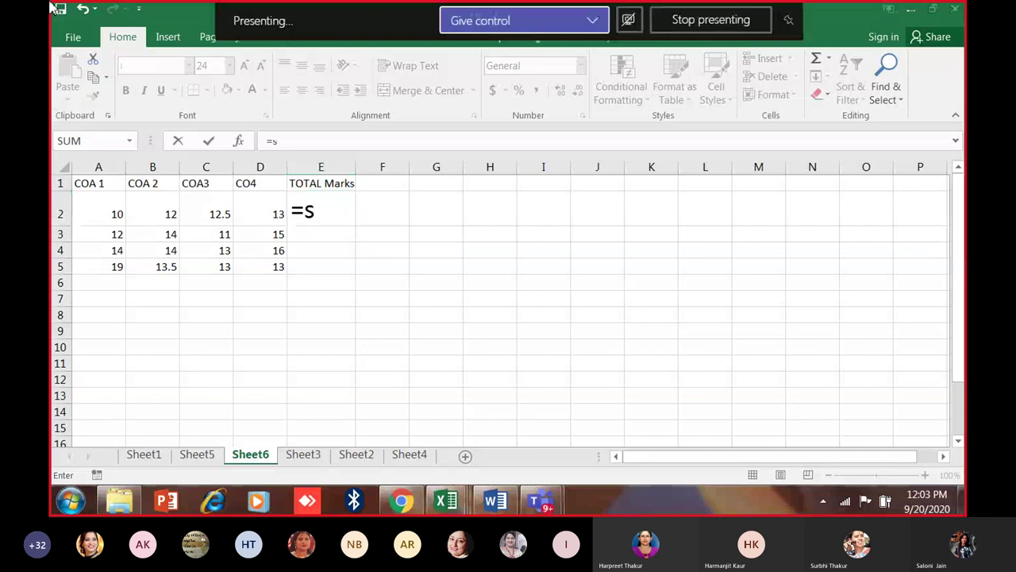
{"action": "left_click", "coordinate": [319, 205]}
{"action": "key", "text": "BackSpace"}
{"action": "key", "text": "BackSpace"}
{"action": "key", "text": "Return"}
Enter the formula =SUM(LARGE(A2:D2,{1,2})) in E2 to total the two highest marks of row 2.
{"action": "left_click", "coordinate": [321, 206]}
{"action": "type", "text": "=sum("}
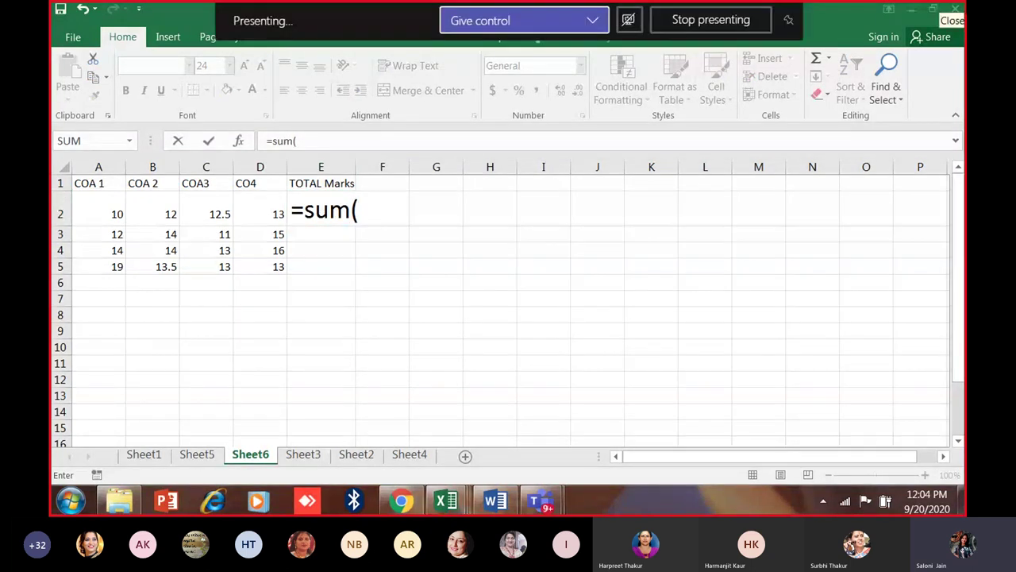
{"action": "left_click", "coordinate": [357, 211]}
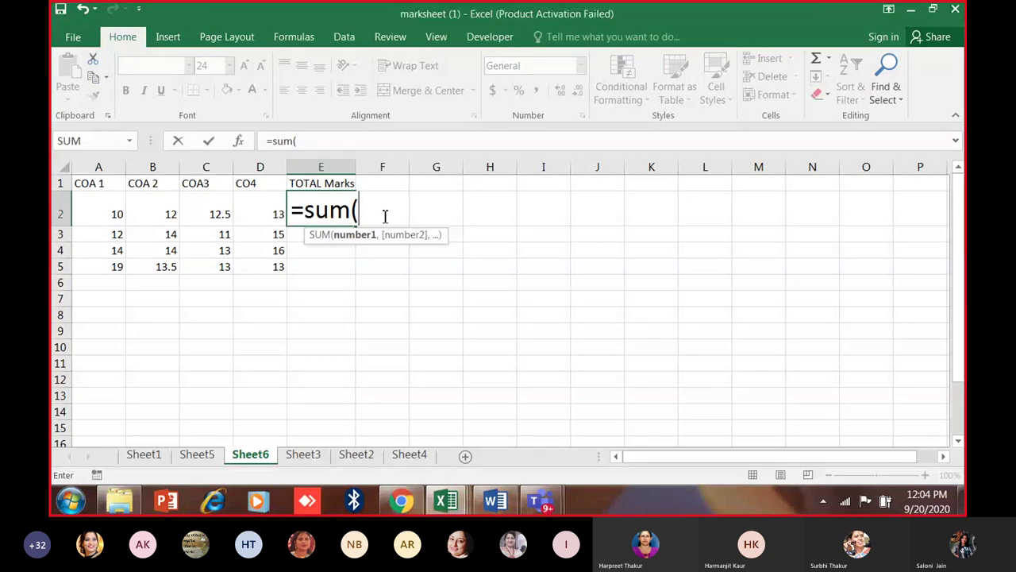
{"action": "type", "text": "large("}
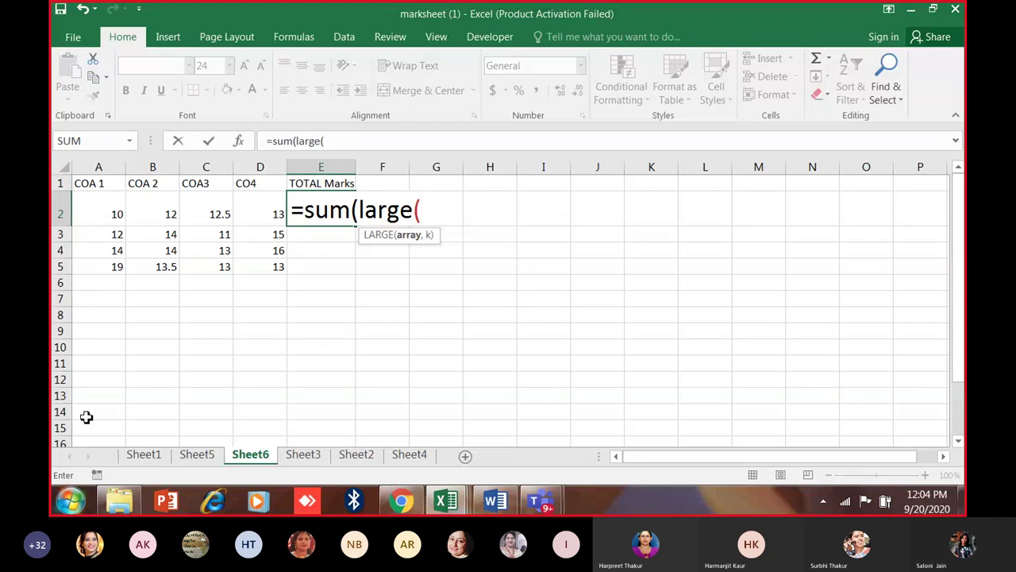
{"action": "left_click_drag", "start_coordinate": [112, 216], "coordinate": [254, 215]}
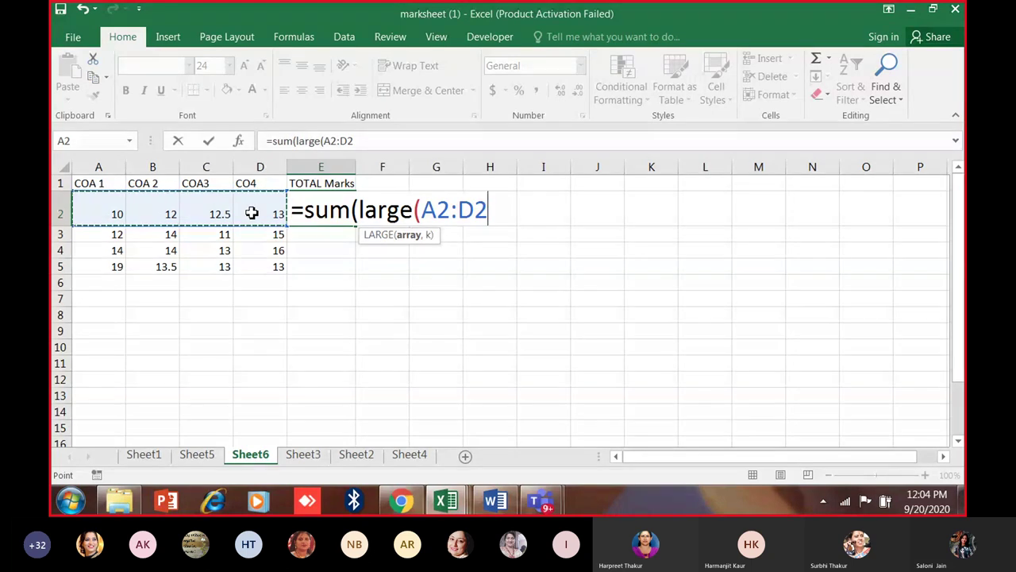
{"action": "type", "text": ",{1,2,3"}
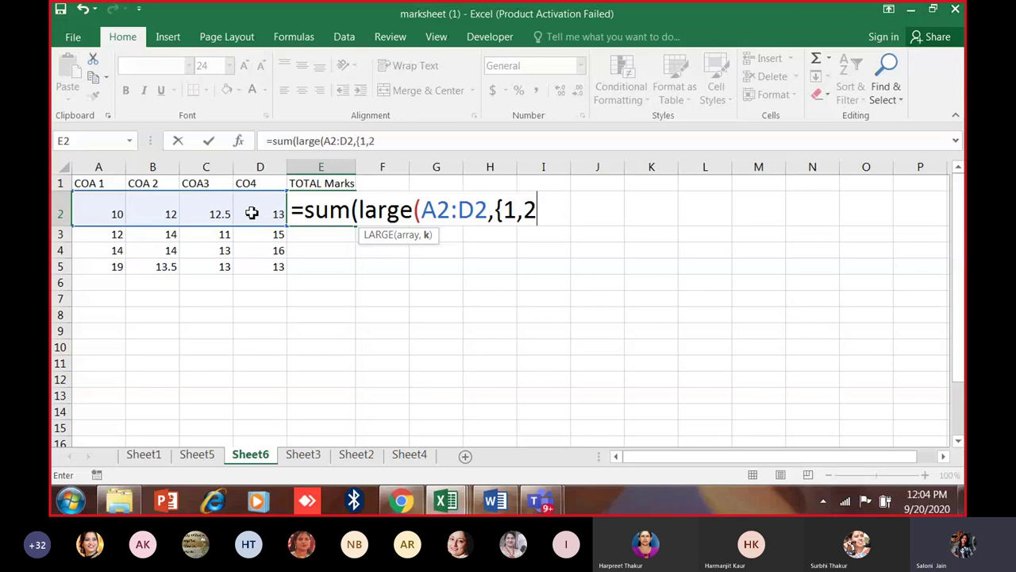
{"action": "key", "text": "BackSpace"}
{"action": "type", "text": "})"}
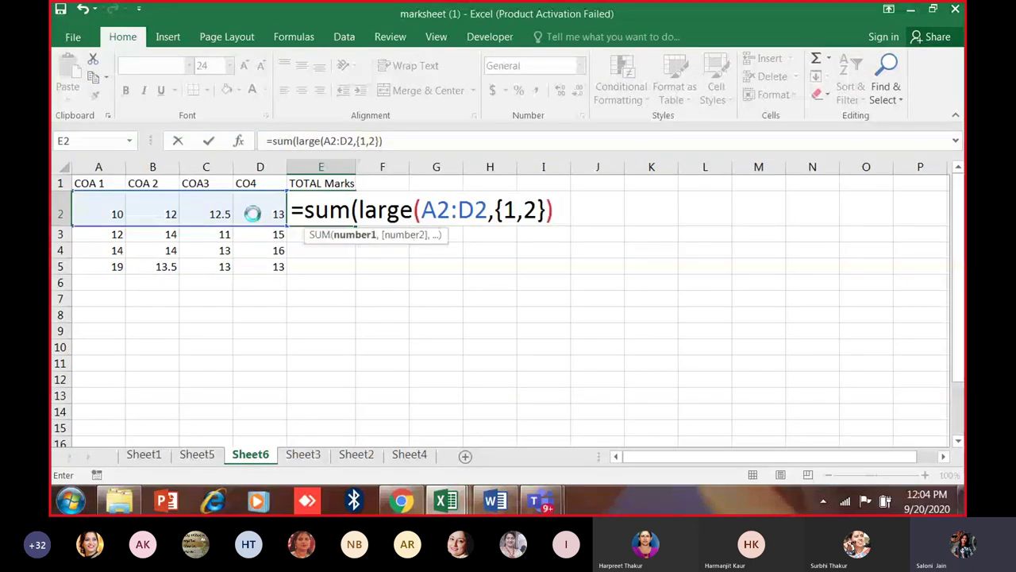
{"action": "key", "text": "Return"}
{"action": "key", "text": "n"}
{"action": "key", "text": "Return"}
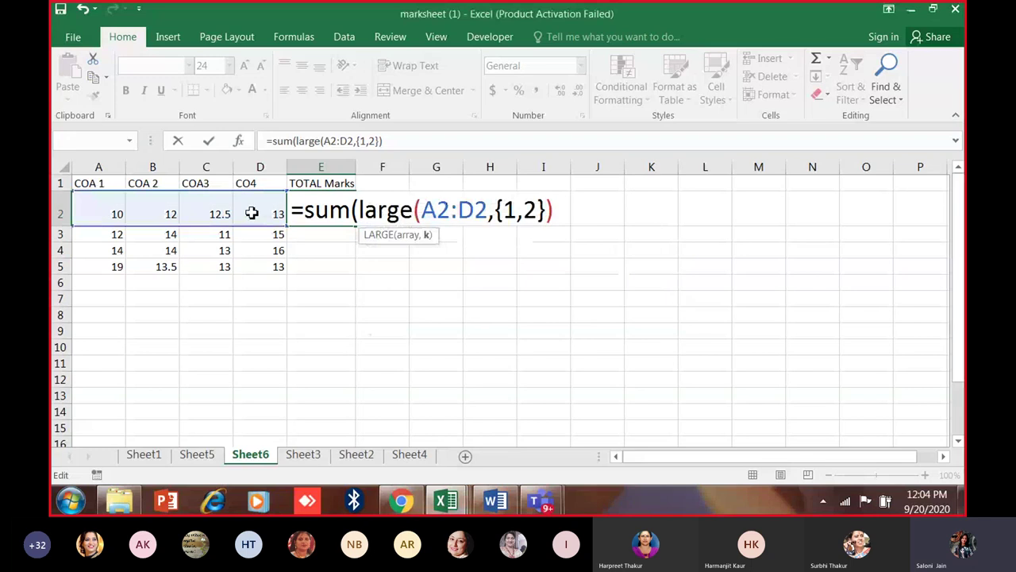
{"action": "key", "text": "Return"}
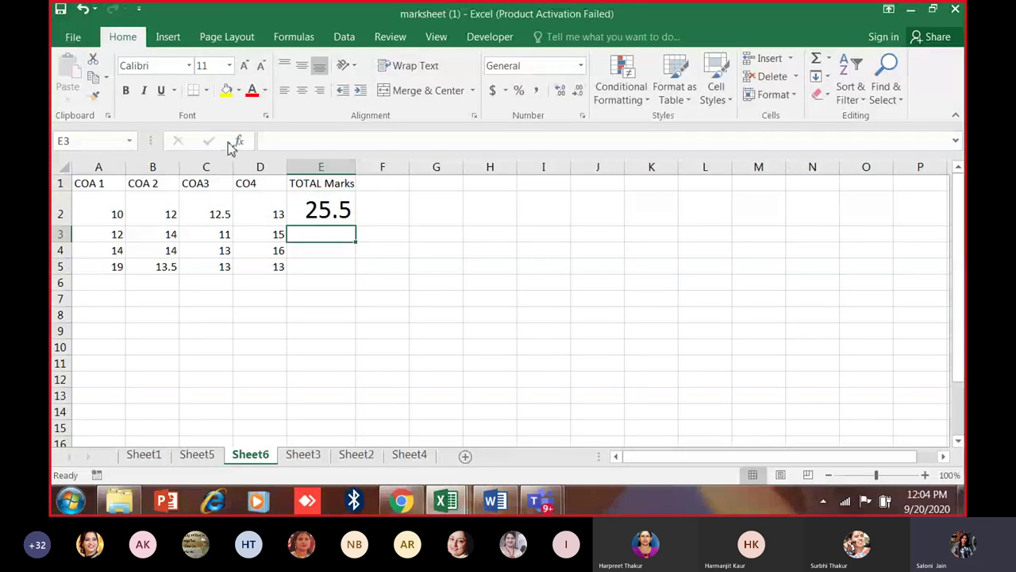
Check the E2 total against a scratch sum =12+12.5+13 in E8, clear that sum and reselect E2.
{"action": "left_click", "coordinate": [349, 204]}
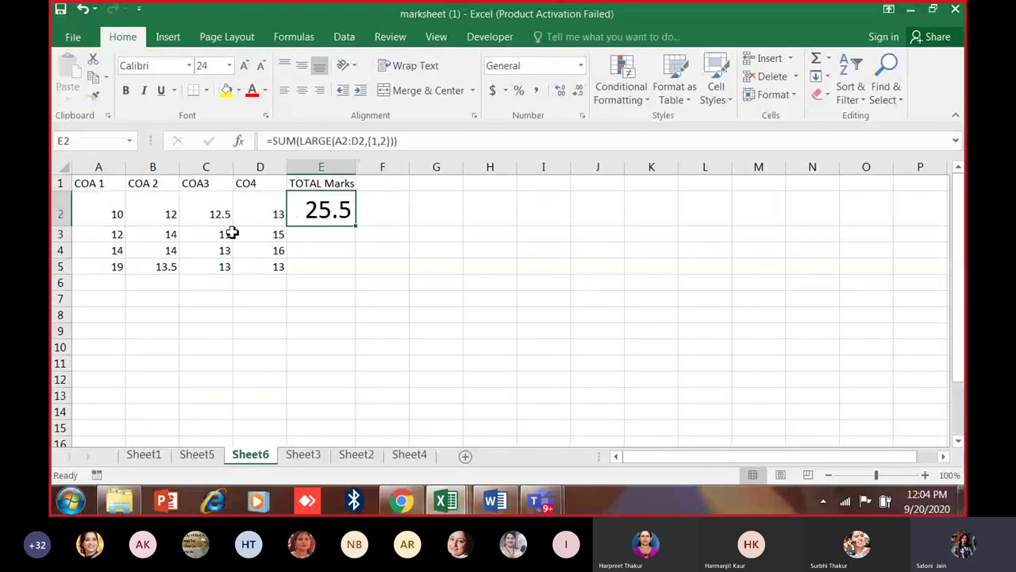
{"action": "left_click", "coordinate": [262, 212]}
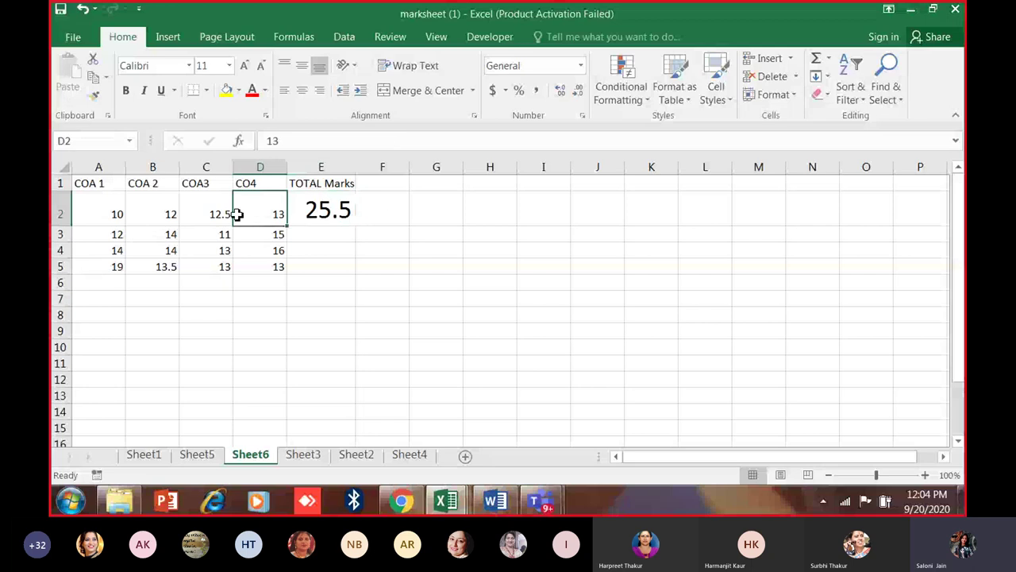
{"action": "left_click", "coordinate": [217, 220]}
{"action": "left_click", "coordinate": [166, 221]}
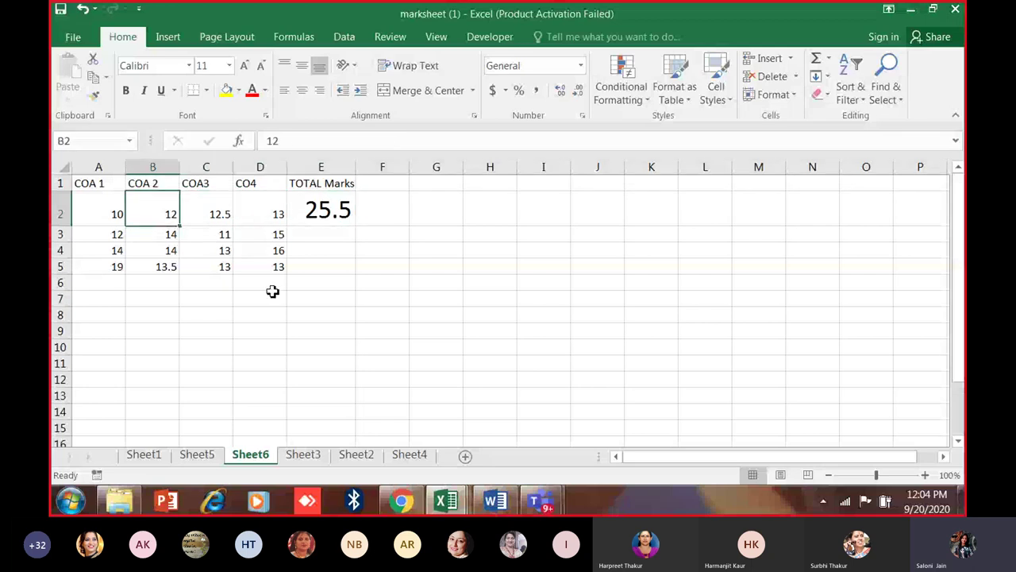
{"action": "left_click", "coordinate": [329, 317]}
{"action": "type", "text": "="}
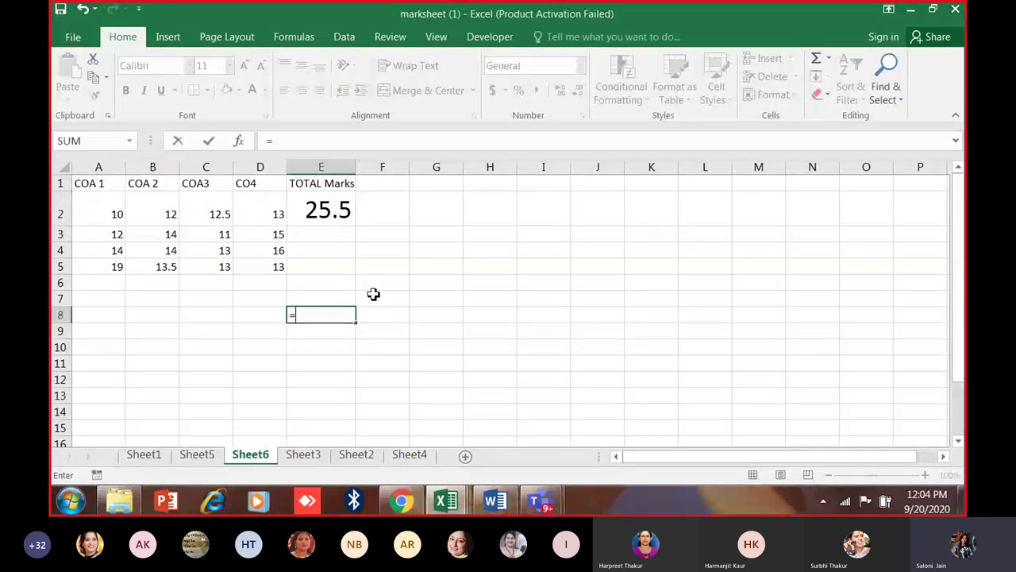
{"action": "type", "text": "12+12.5+13"}
{"action": "key", "text": "Return"}
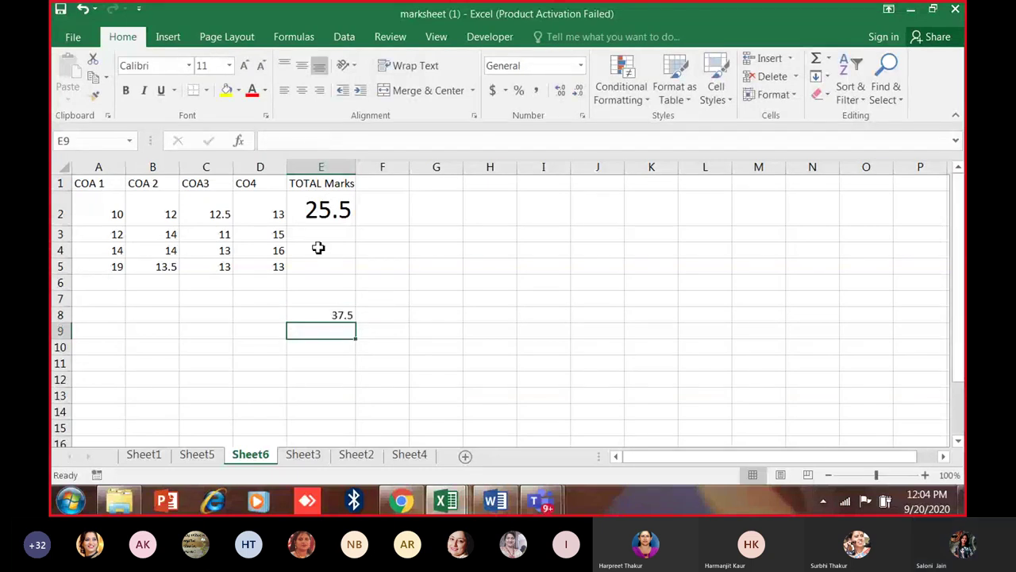
{"action": "key", "text": "Up"}
{"action": "key", "text": "Delete"}
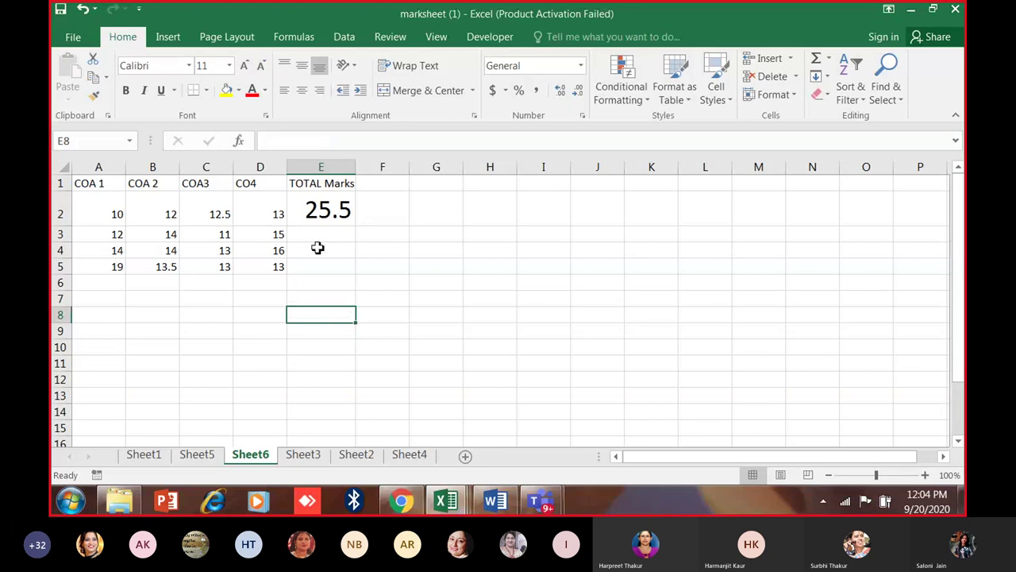
{"action": "left_click", "coordinate": [324, 215]}
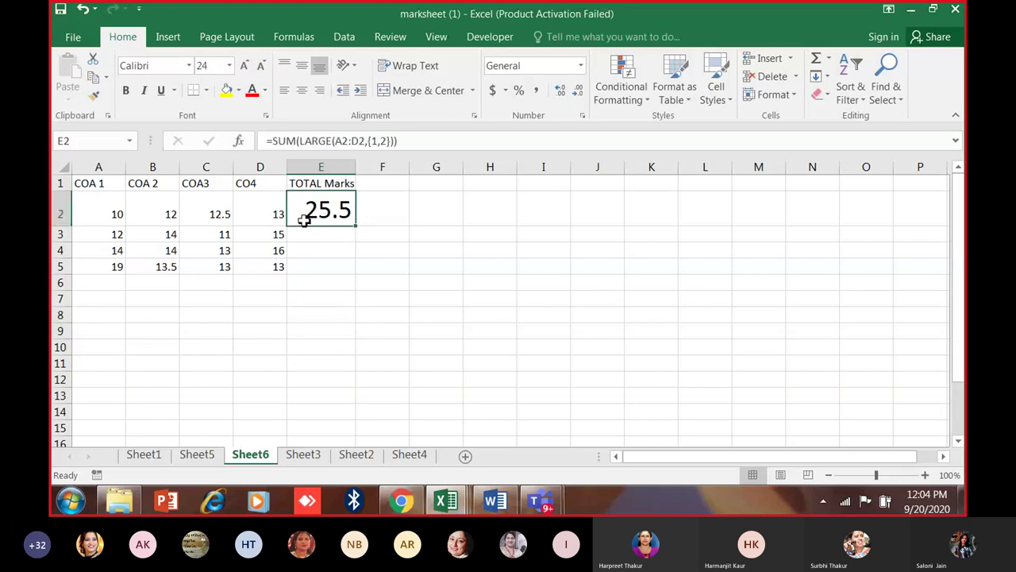
Extend the E2 formula to =SUM(LARGE(A2:D2,{1,2,3})) to total the three highest marks, and check it against row 2.
{"action": "left_click", "coordinate": [389, 141]}
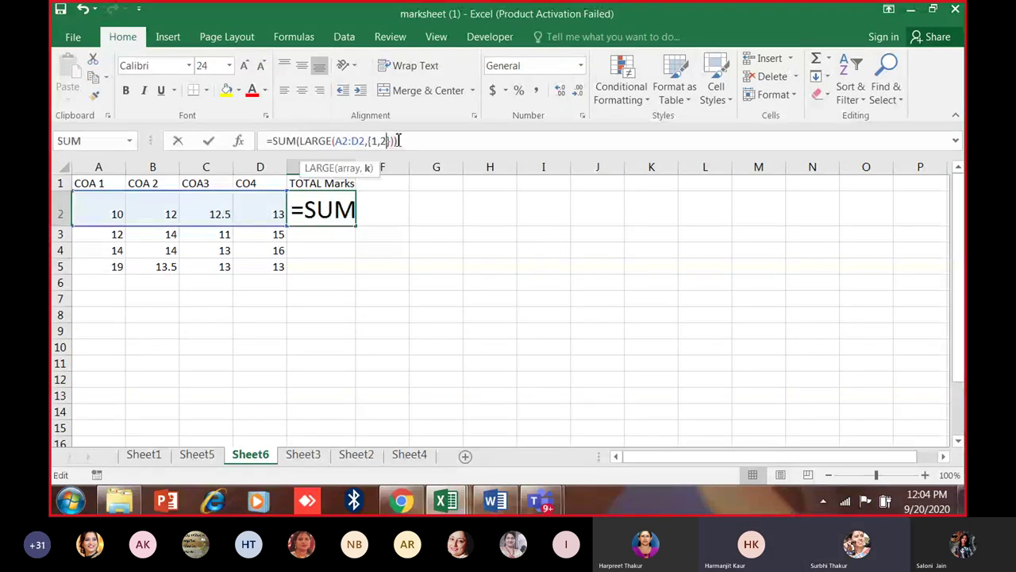
{"action": "type", "text": ",3"}
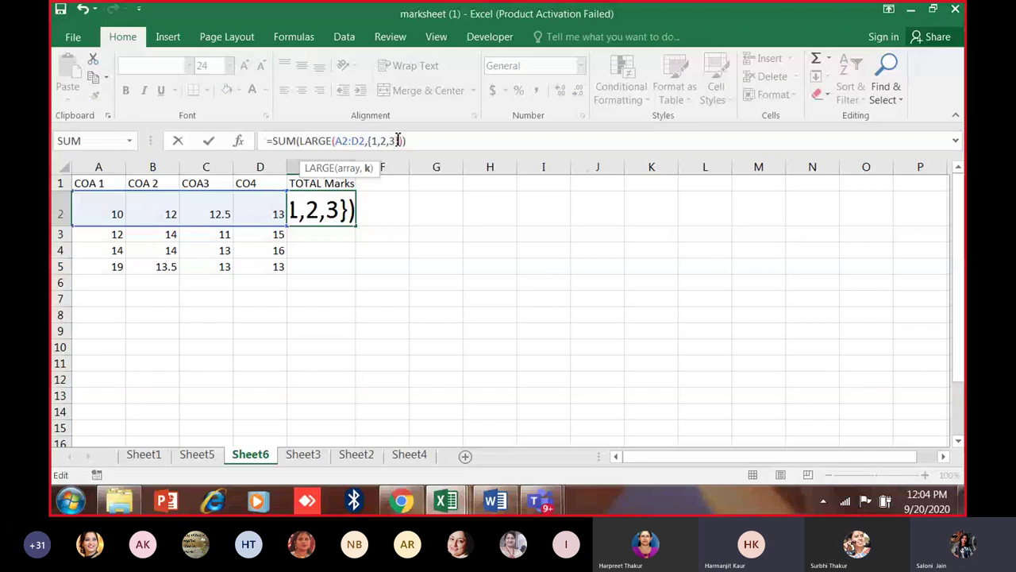
{"action": "key", "text": "Return"}
{"action": "left_click", "coordinate": [334, 209]}
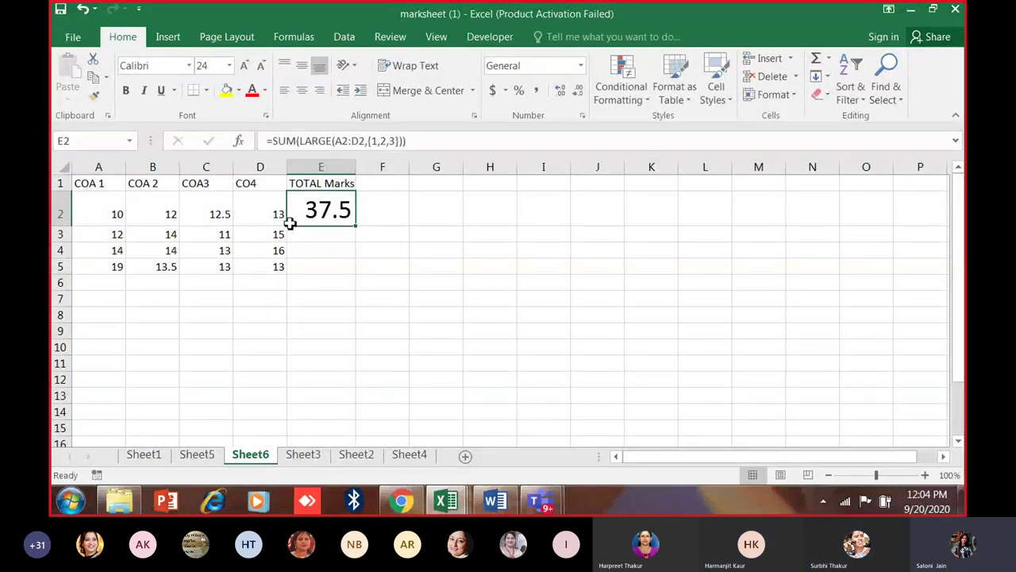
{"action": "double_click", "coordinate": [339, 220]}
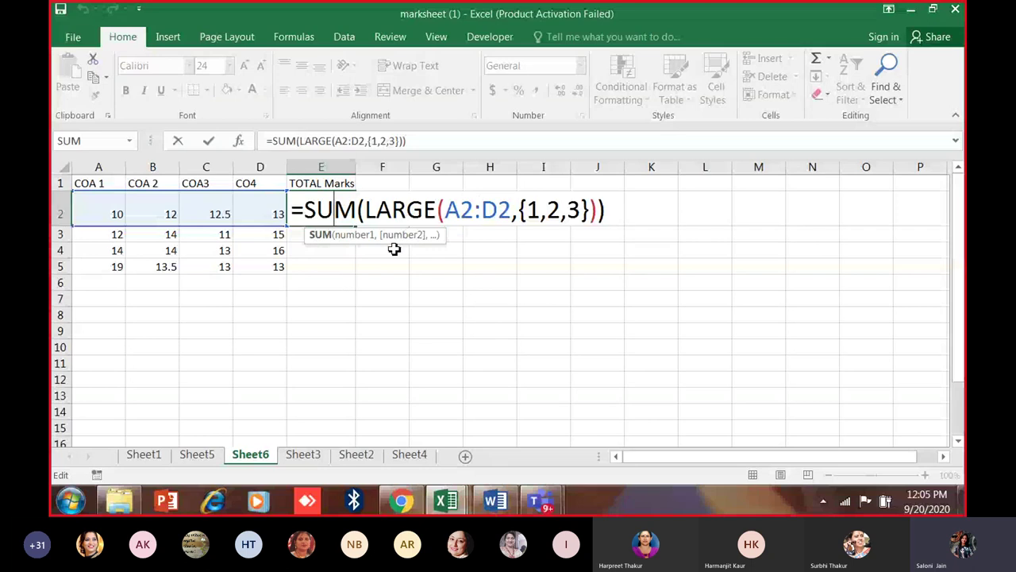
{"action": "key", "text": "Return"}
{"action": "left_click_drag", "start_coordinate": [159, 215], "coordinate": [262, 216]}
{"action": "left_click", "coordinate": [328, 210]}
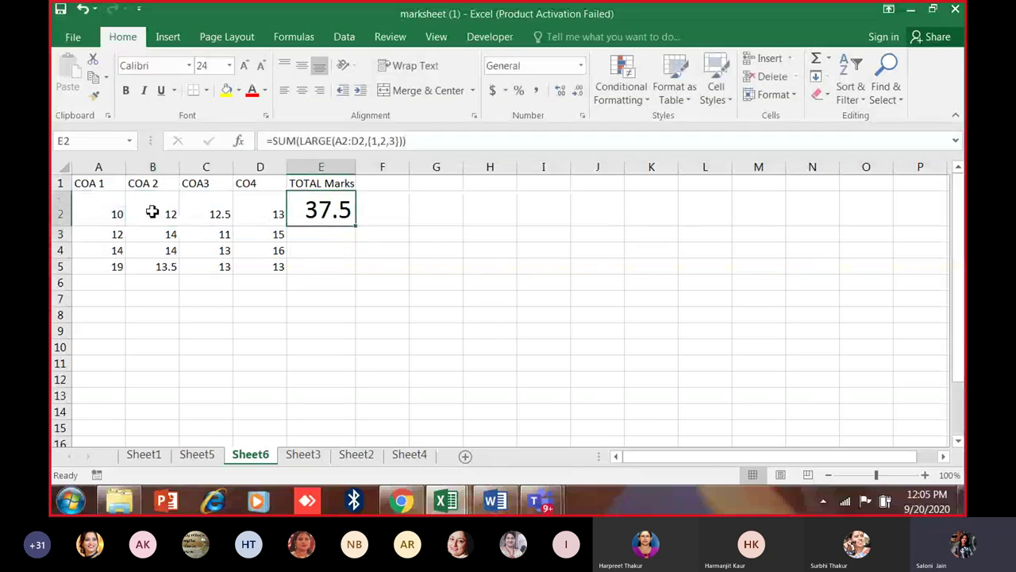
Change the E2 formula back to =SUM(LARGE(A2:D2,{1,2})) and compare it with the C2 and D2 marks.
{"action": "left_click", "coordinate": [403, 141]}
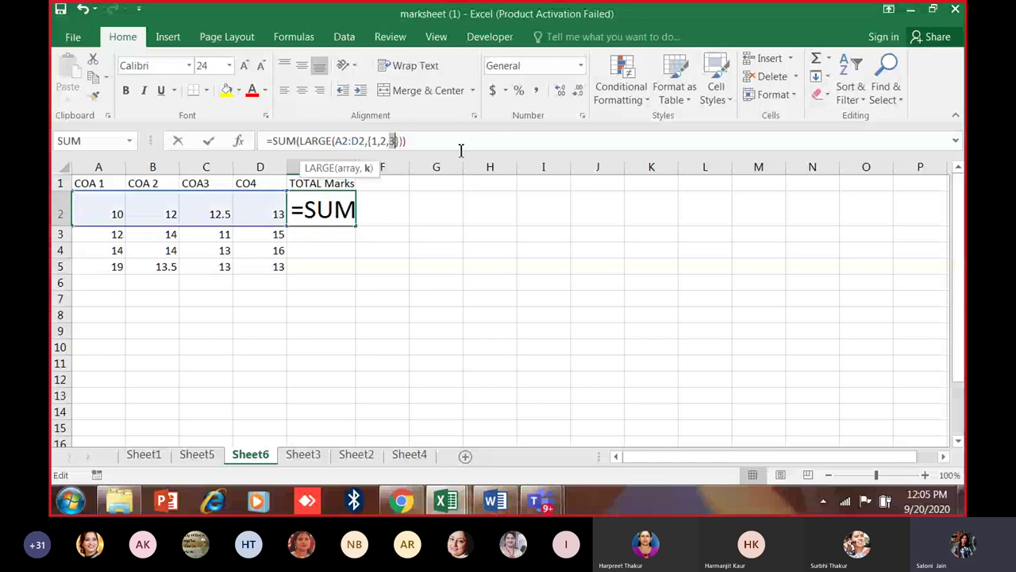
{"action": "key", "text": "BackSpace"}
{"action": "key", "text": "BackSpace"}
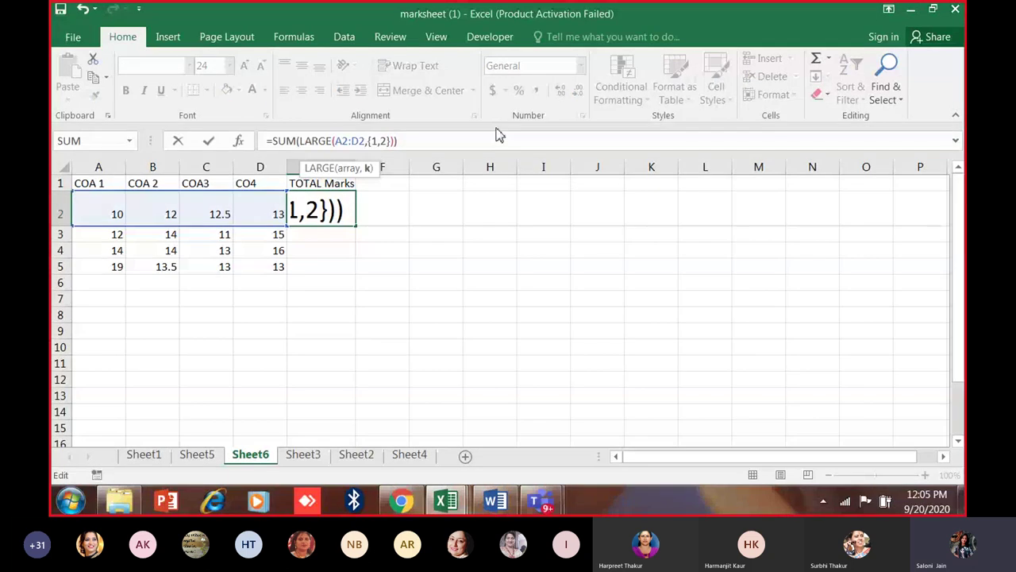
{"action": "key", "text": "Return"}
{"action": "left_click", "coordinate": [222, 199]}
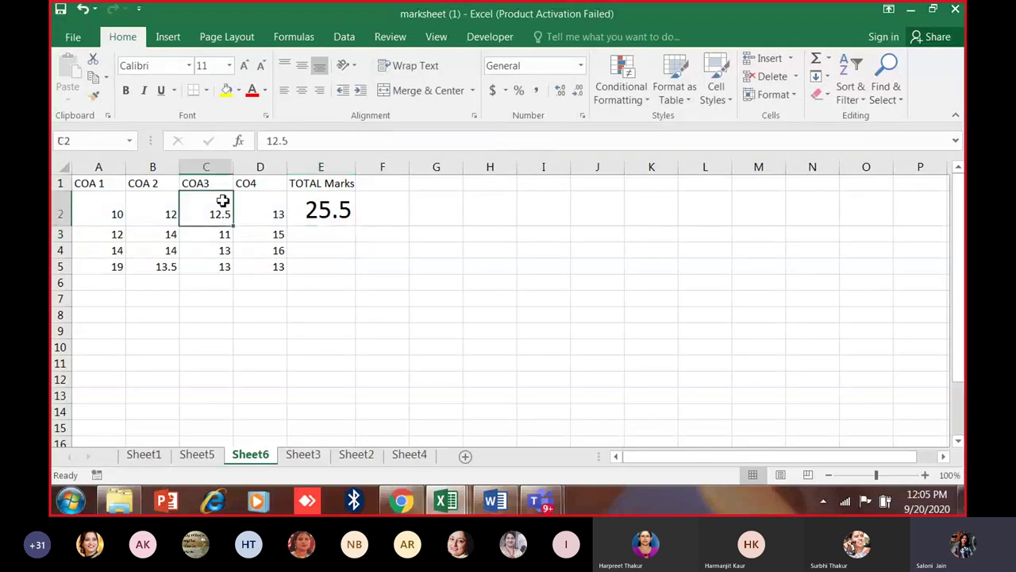
{"action": "left_click", "coordinate": [242, 208]}
{"action": "left_click", "coordinate": [308, 203]}
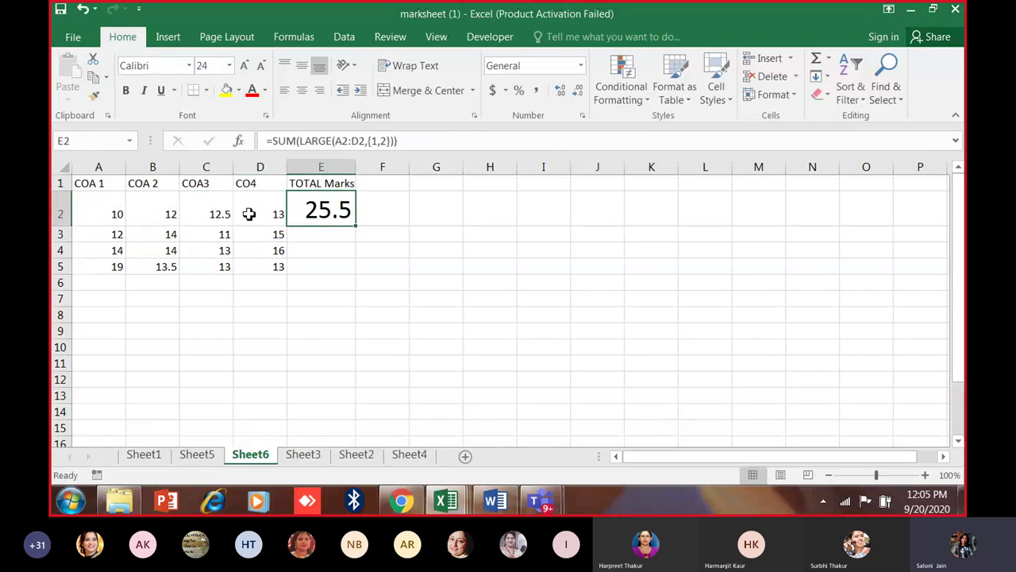
Inspect the formula in E2, clear the cell and undo the clearing.
{"action": "left_click_drag", "start_coordinate": [358, 231], "coordinate": [324, 216]}
{"action": "double_click", "coordinate": [324, 216]}
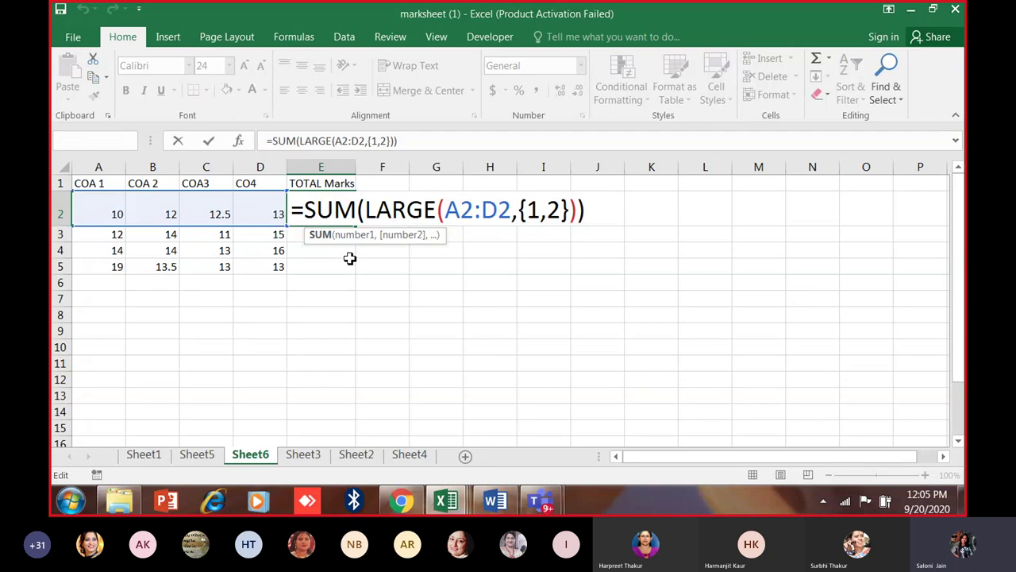
{"action": "key", "text": "ctrl+Return"}
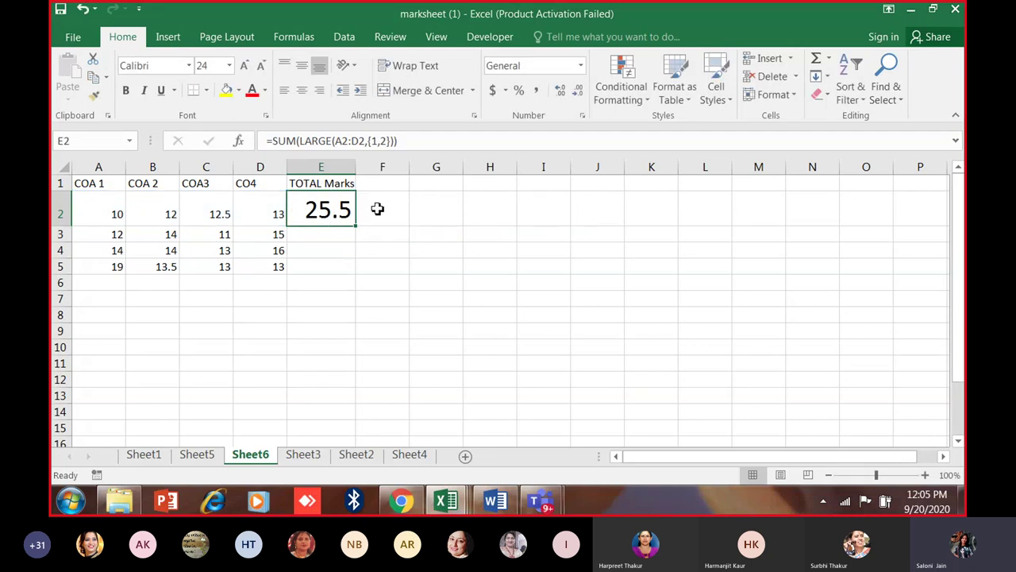
{"action": "key", "text": "Delete"}
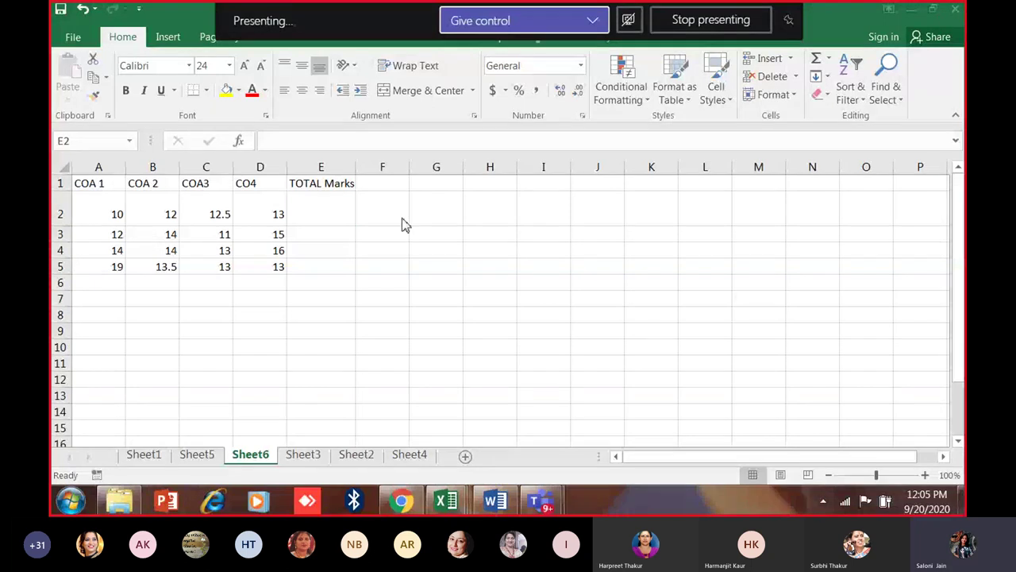
{"action": "left_click", "coordinate": [341, 216]}
{"action": "key", "text": "ctrl+z"}
Enter ab as the COA 2 mark in B2 and check how the total in E2 treats the absence.
{"action": "left_click", "coordinate": [258, 221]}
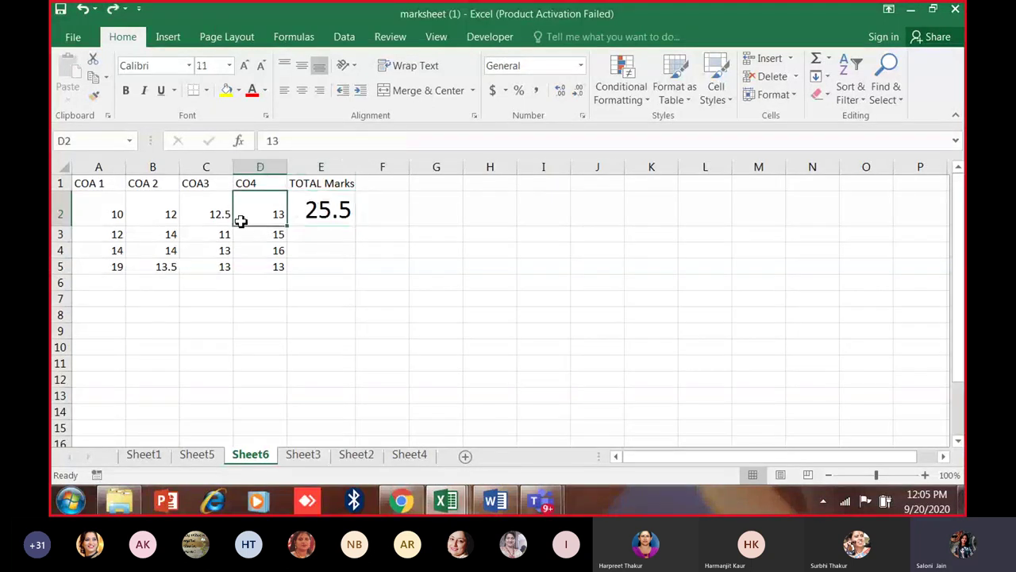
{"action": "left_click", "coordinate": [170, 215]}
{"action": "type", "text": "ab"}
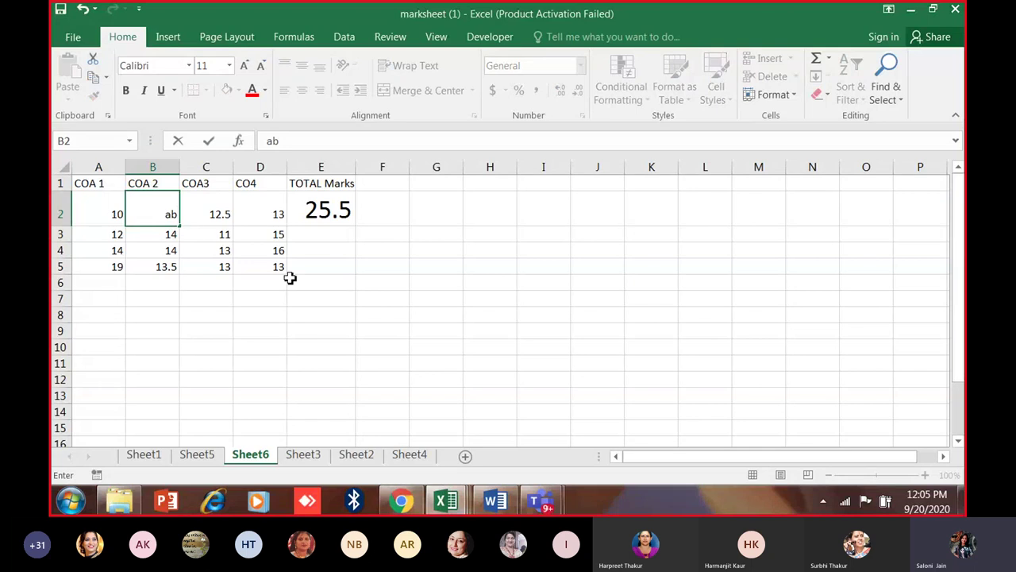
{"action": "left_click", "coordinate": [295, 281]}
{"action": "left_click", "coordinate": [311, 217]}
{"action": "left_click", "coordinate": [176, 219]}
{"action": "left_click", "coordinate": [307, 199]}
{"action": "left_click", "coordinate": [144, 215]}
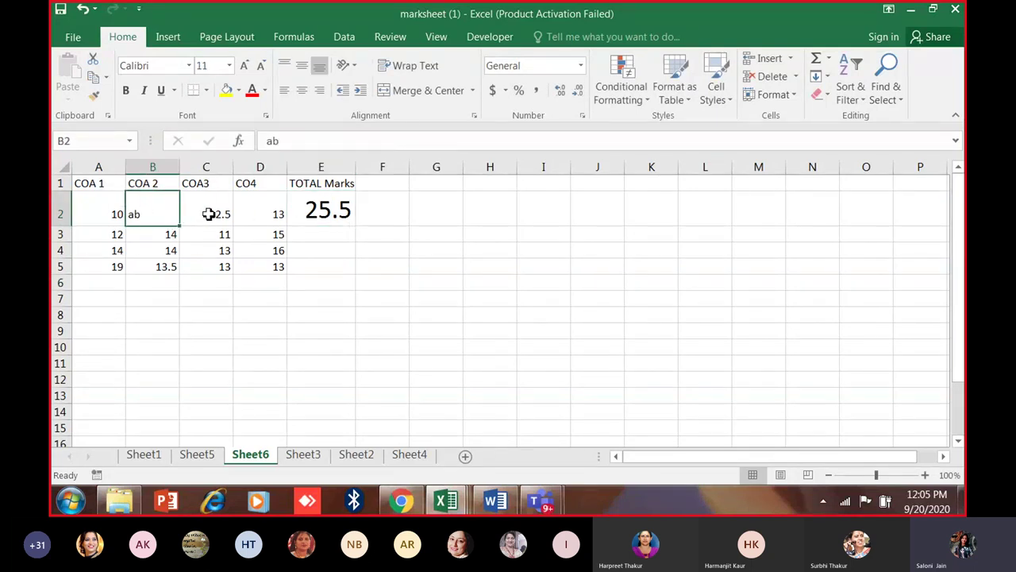
{"action": "left_click", "coordinate": [326, 208]}
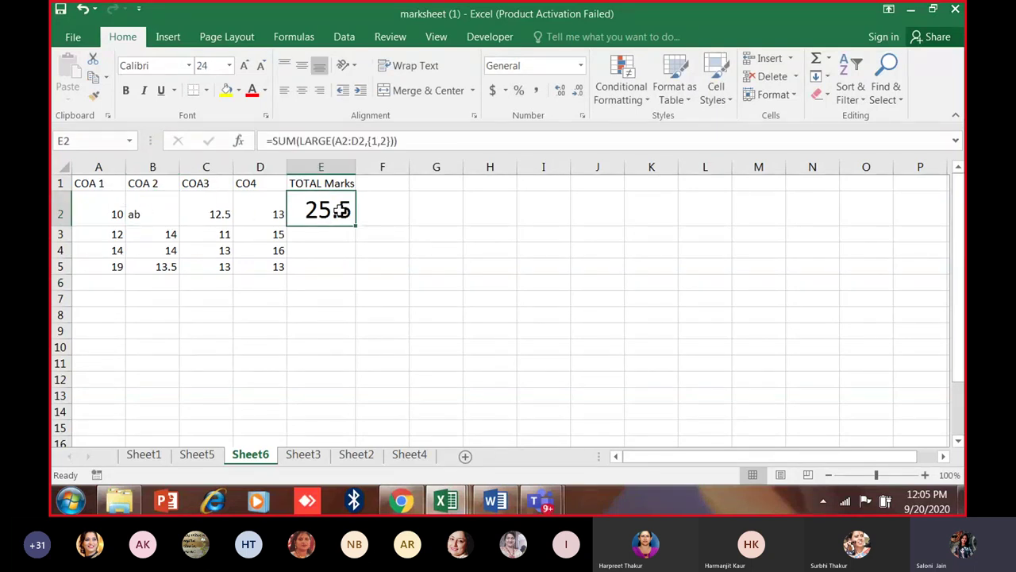
{"action": "left_click", "coordinate": [166, 217]}
{"action": "left_click", "coordinate": [314, 216]}
Enter ab as the COA 2 mark in B3.
{"action": "left_click", "coordinate": [317, 240]}
{"action": "left_click", "coordinate": [159, 235]}
{"action": "type", "text": "ab"}
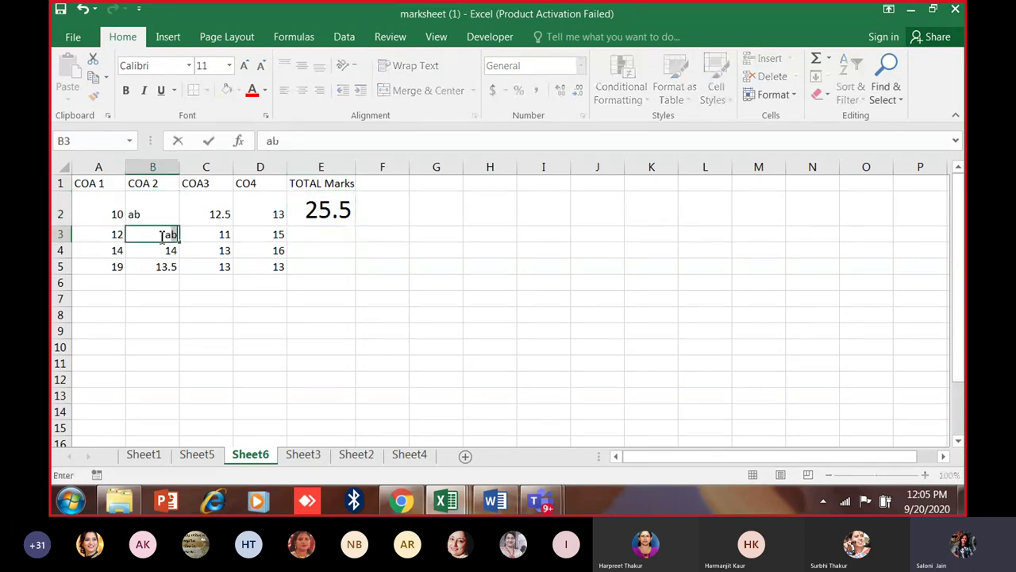
Try totalling row 3 in E3 with =A3+B3+C3+D3, and clear that formula.
{"action": "left_click", "coordinate": [323, 237]}
{"action": "type", "text": "="}
{"action": "key", "text": "Left"}
{"action": "key", "text": "Left"}
{"action": "key", "text": "Left"}
{"action": "key", "text": "Left"}
{"action": "type", "text": "+"}
{"action": "key", "text": "Left"}
{"action": "key", "text": "Left"}
{"action": "key", "text": "Left"}
{"action": "type", "text": "+"}
{"action": "key", "text": "Left"}
{"action": "key", "text": "Left"}
{"action": "type", "text": "+"}
{"action": "key", "text": "Left"}
{"action": "key", "text": "Return"}
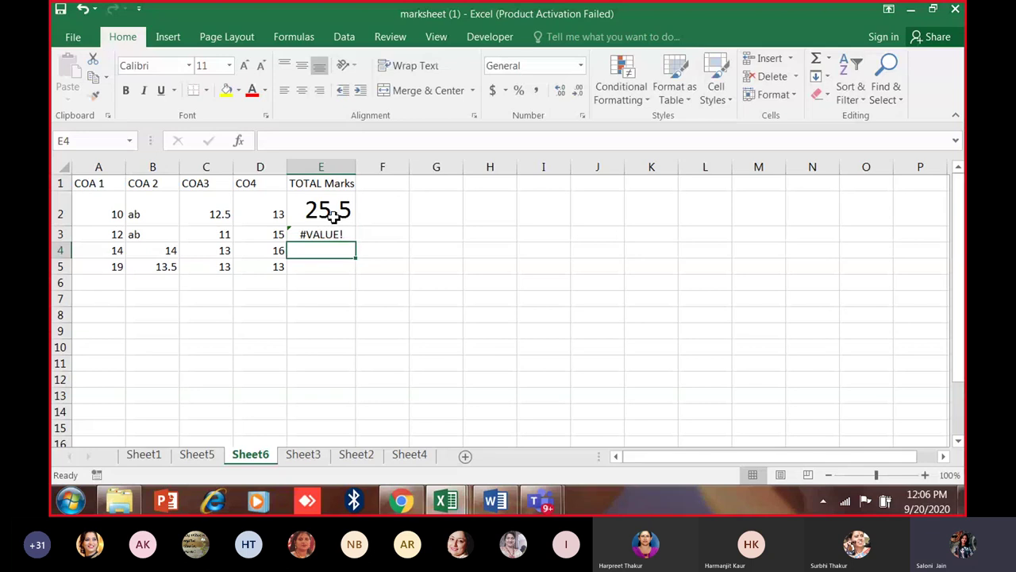
{"action": "left_click", "coordinate": [328, 234]}
{"action": "key", "text": "Delete"}
Examine the SUM and LARGE formula in E2, including its row 2 range and the {1,2} argument.
{"action": "left_click", "coordinate": [328, 206]}
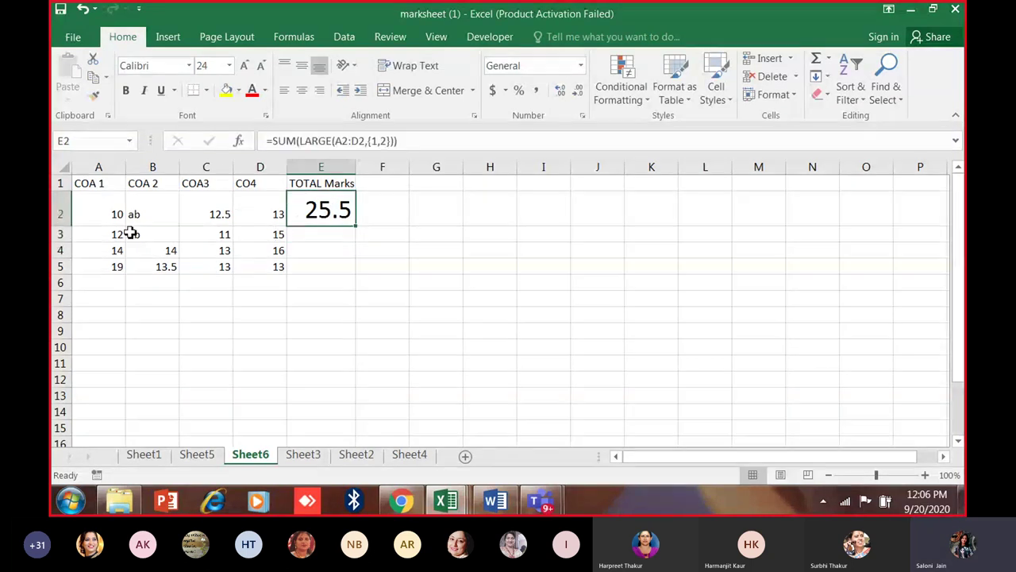
{"action": "double_click", "coordinate": [331, 208]}
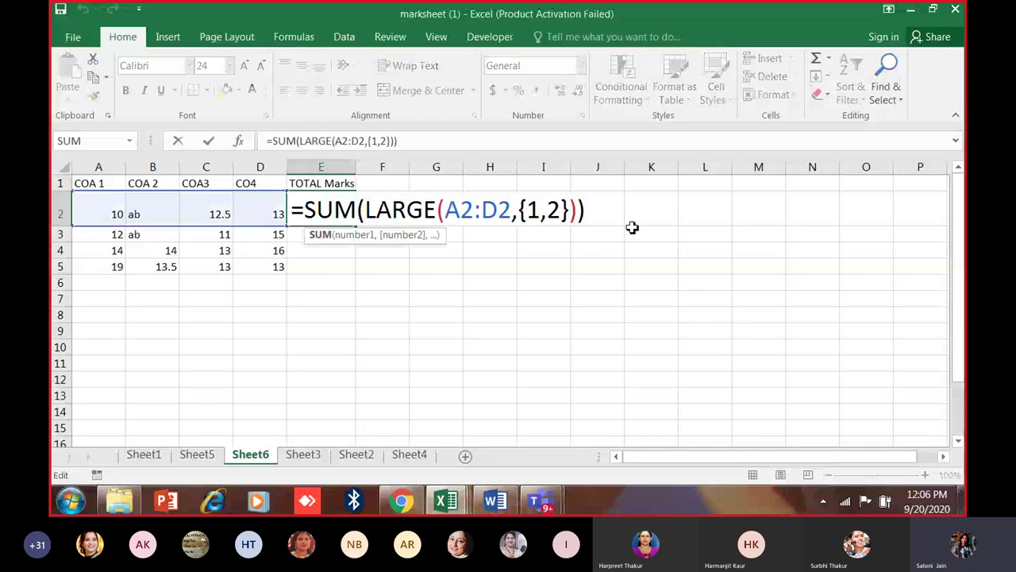
{"action": "left_click", "coordinate": [295, 265]}
{"action": "left_click", "coordinate": [332, 208]}
{"action": "double_click", "coordinate": [331, 208]}
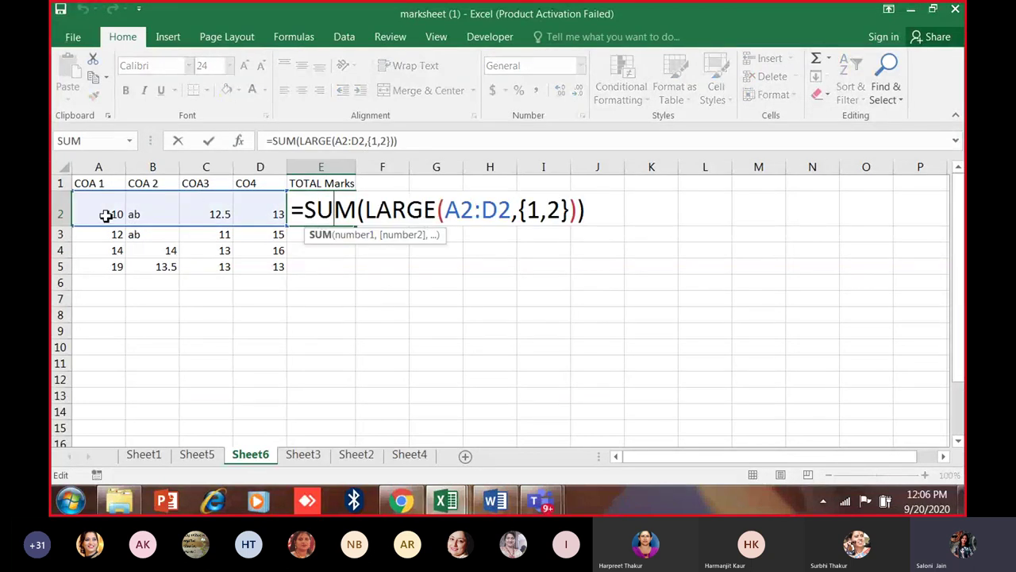
{"action": "left_click_drag", "start_coordinate": [527, 210], "coordinate": [562, 210]}
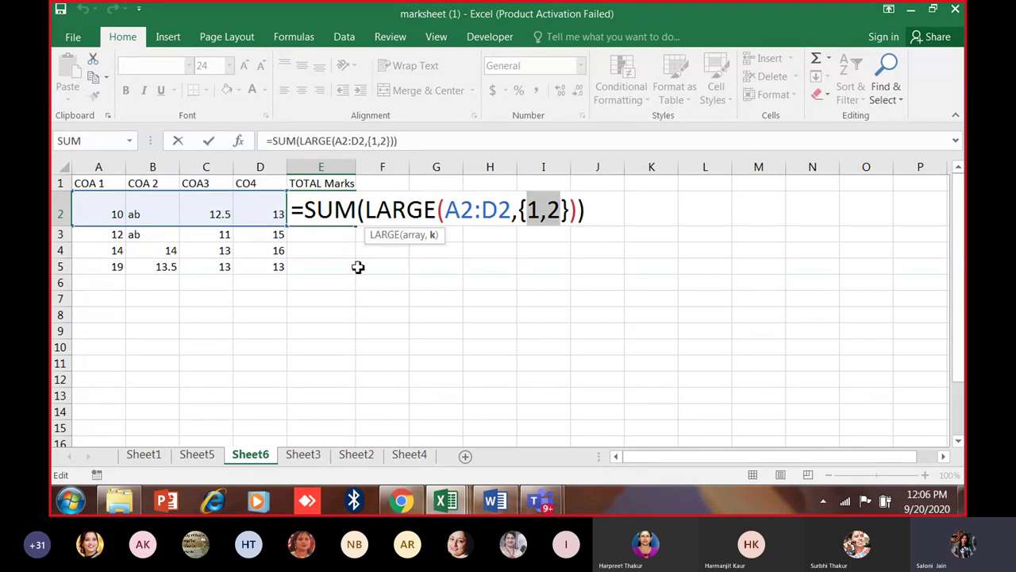
{"action": "key", "text": "Return"}
Replace the E2 formula with =sum(A2:B2)+large(C2:D2,{1}) to add the first two marks to the higher of the last two.
{"action": "key", "text": "Delete"}
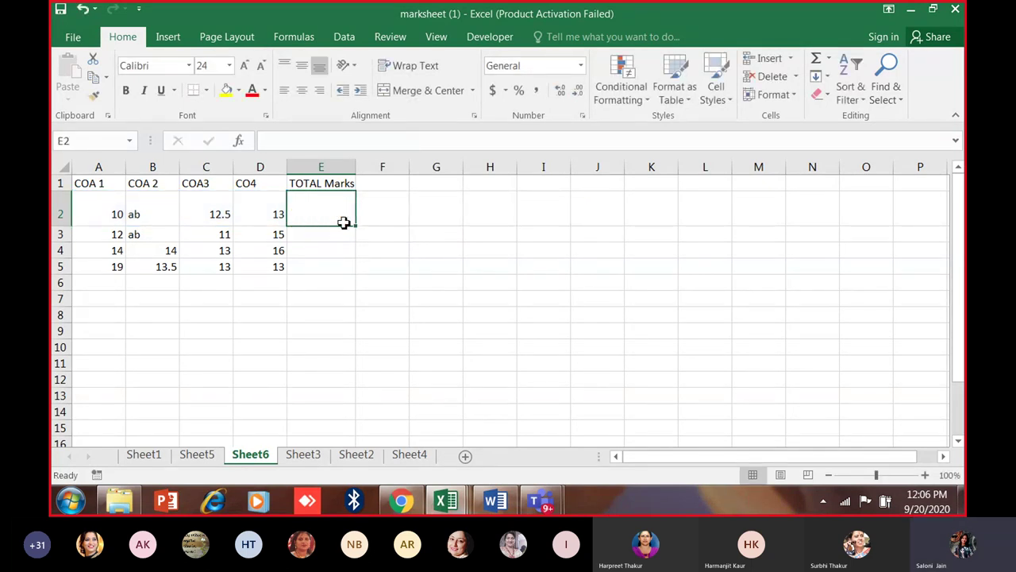
{"action": "type", "text": "="}
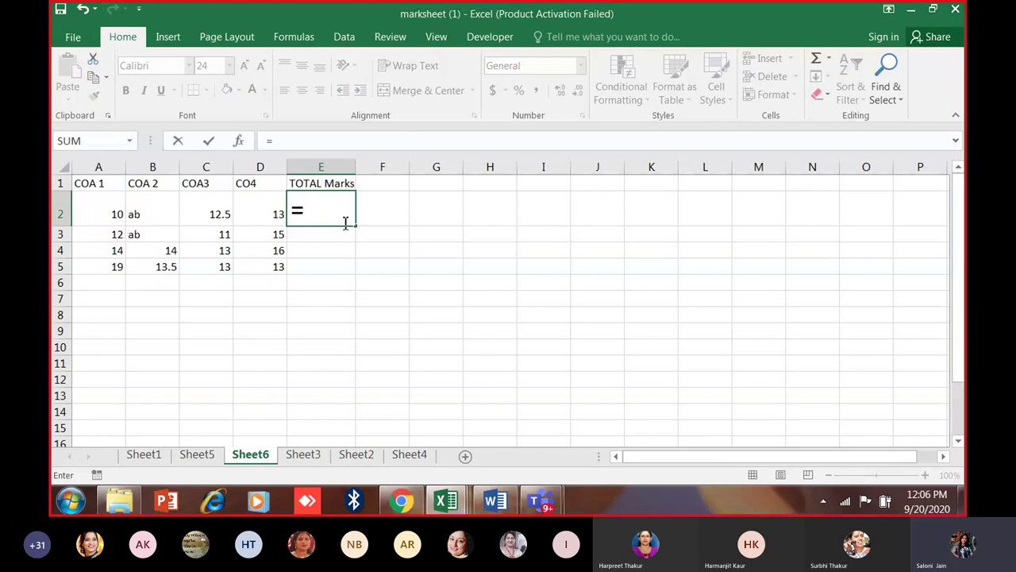
{"action": "type", "text": "sum("}
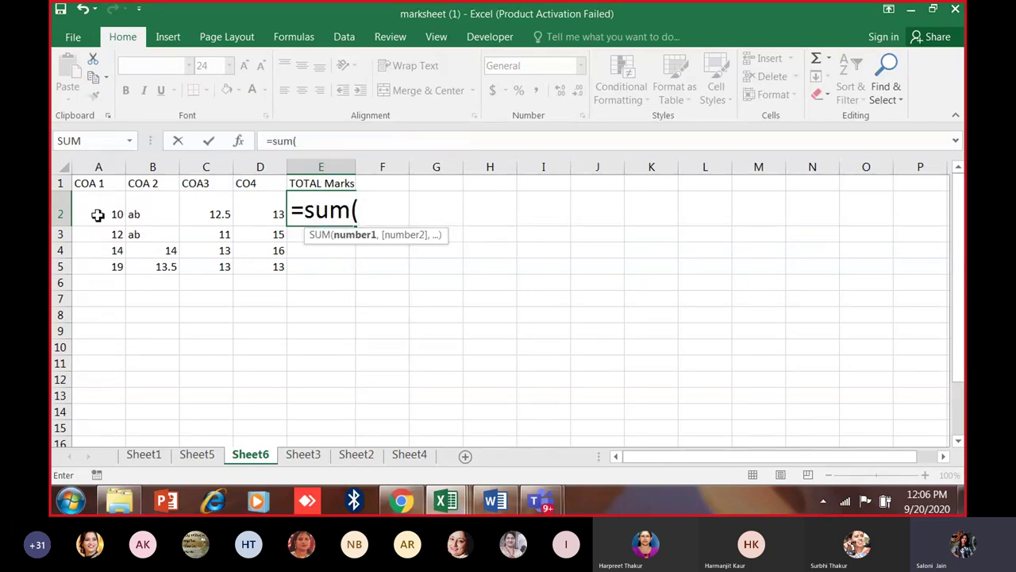
{"action": "left_click_drag", "start_coordinate": [109, 214], "coordinate": [140, 216]}
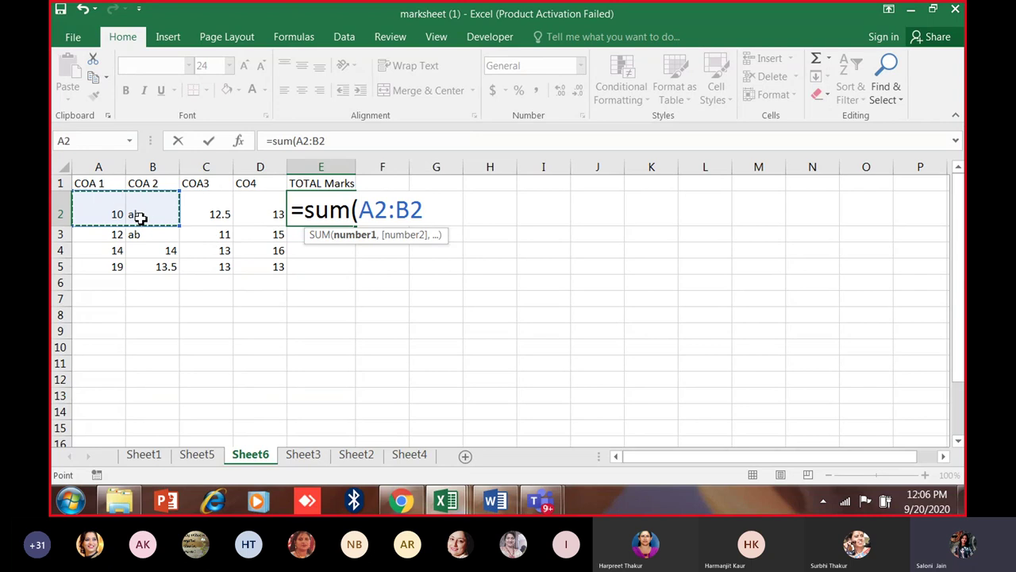
{"action": "type", "text": ")"}
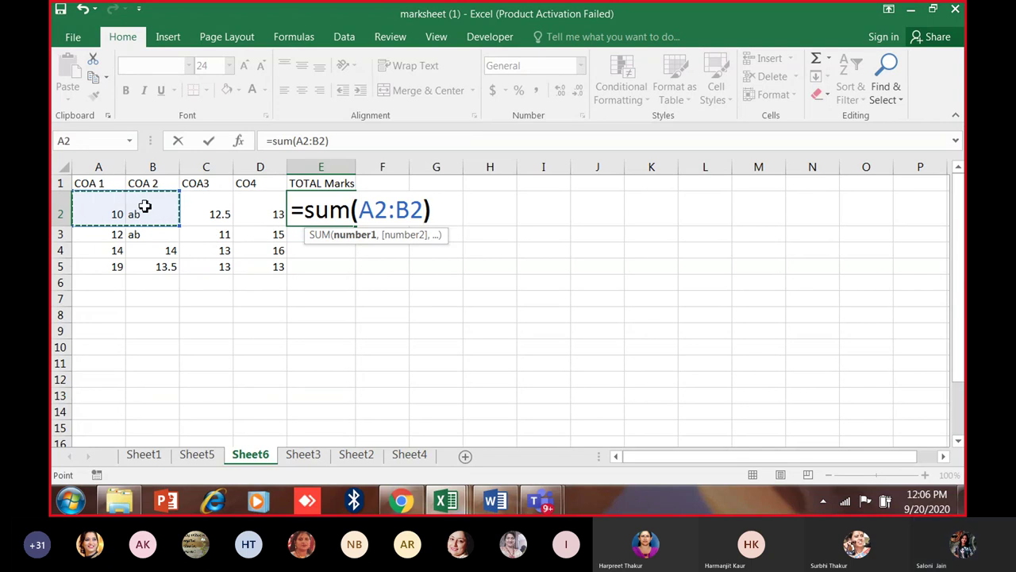
{"action": "type", "text": "+lar"}
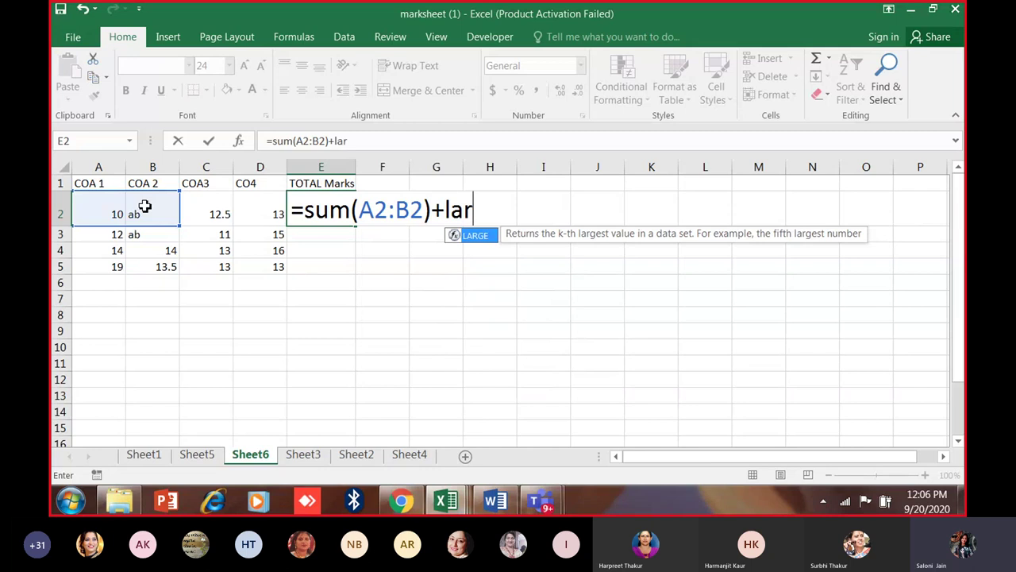
{"action": "type", "text": "ge("}
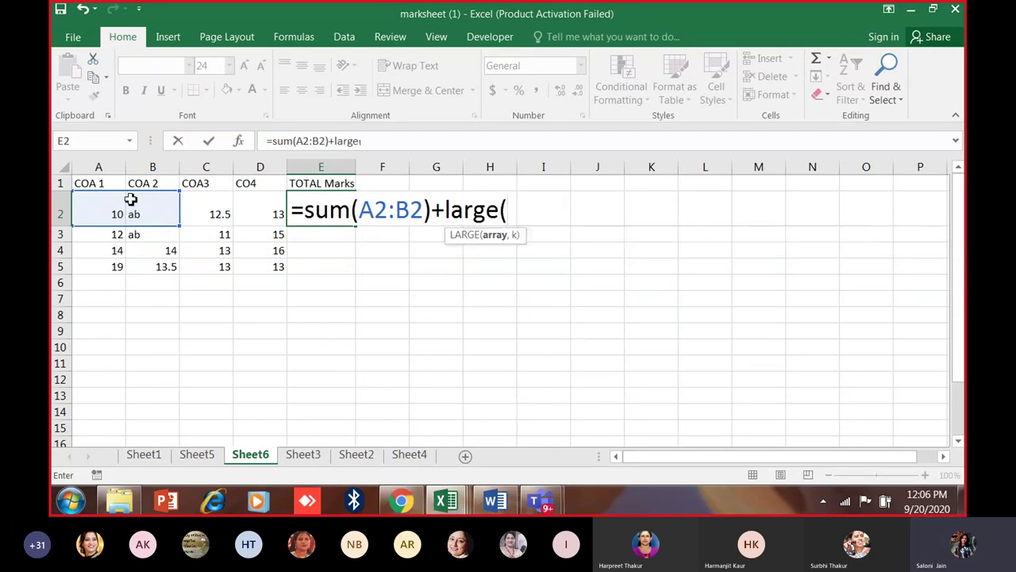
{"action": "left_click_drag", "start_coordinate": [224, 213], "coordinate": [267, 211]}
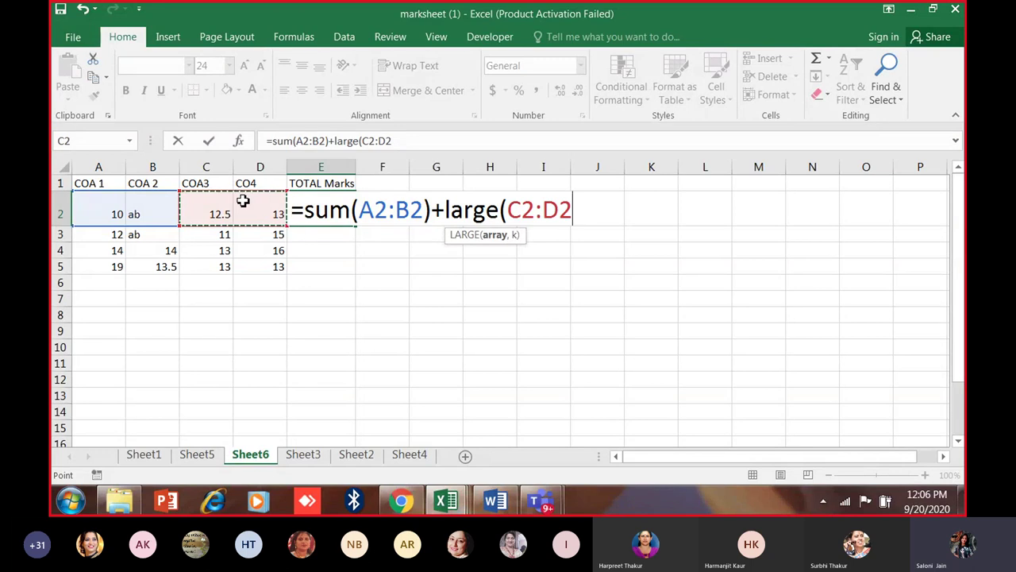
{"action": "type", "text": ",{1})"}
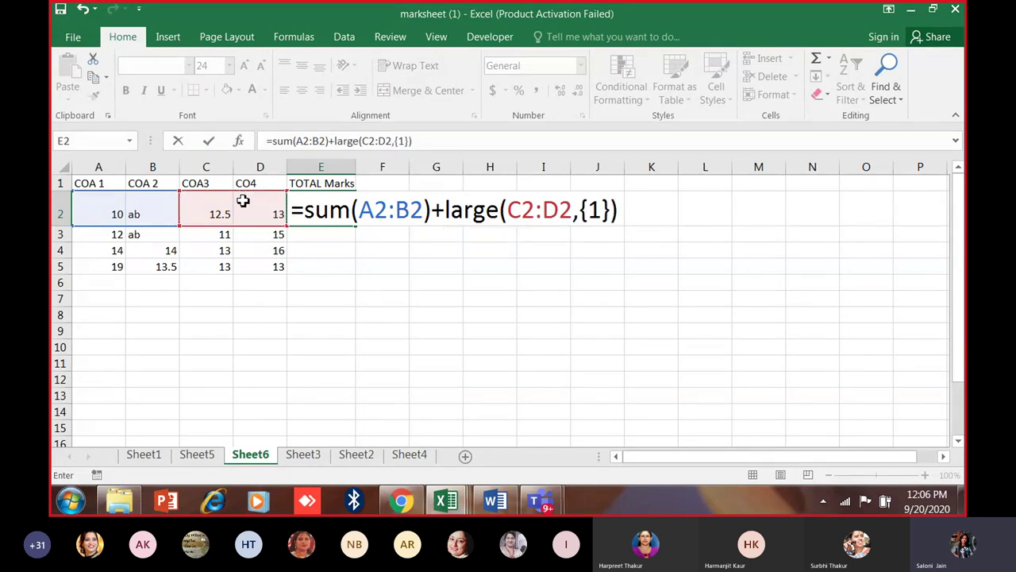
{"action": "key", "text": "Return"}
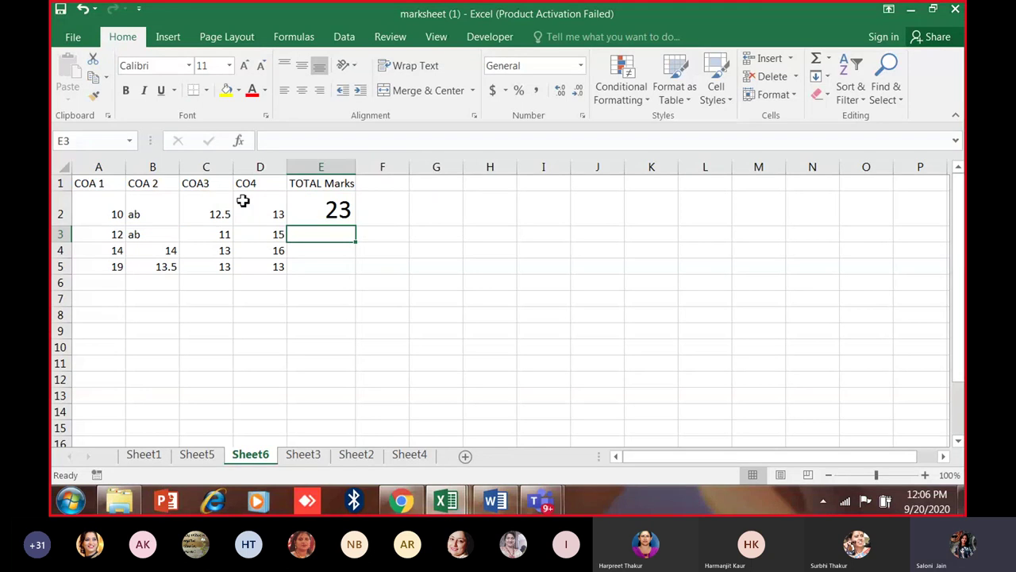
Check the new E2 formula against the marks in A2:B2.
{"action": "left_click", "coordinate": [301, 214]}
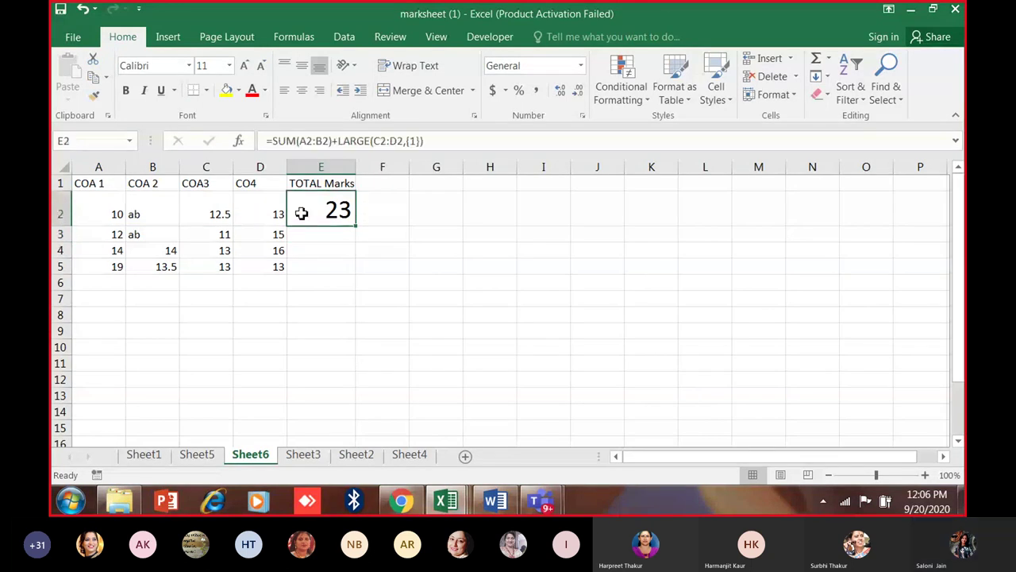
{"action": "left_click_drag", "start_coordinate": [109, 221], "coordinate": [137, 216]}
{"action": "left_click", "coordinate": [332, 211]}
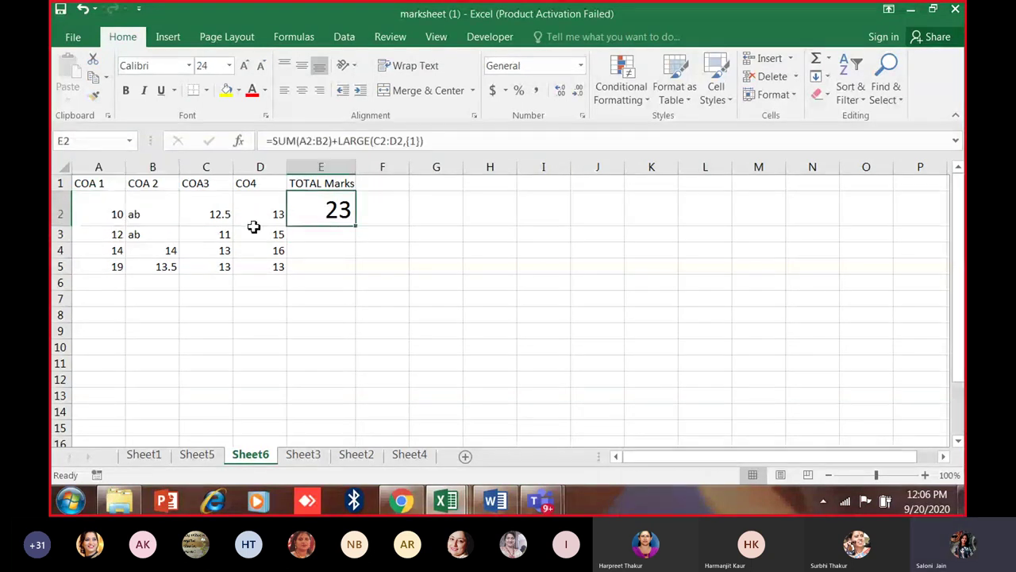
{"action": "left_click", "coordinate": [138, 212]}
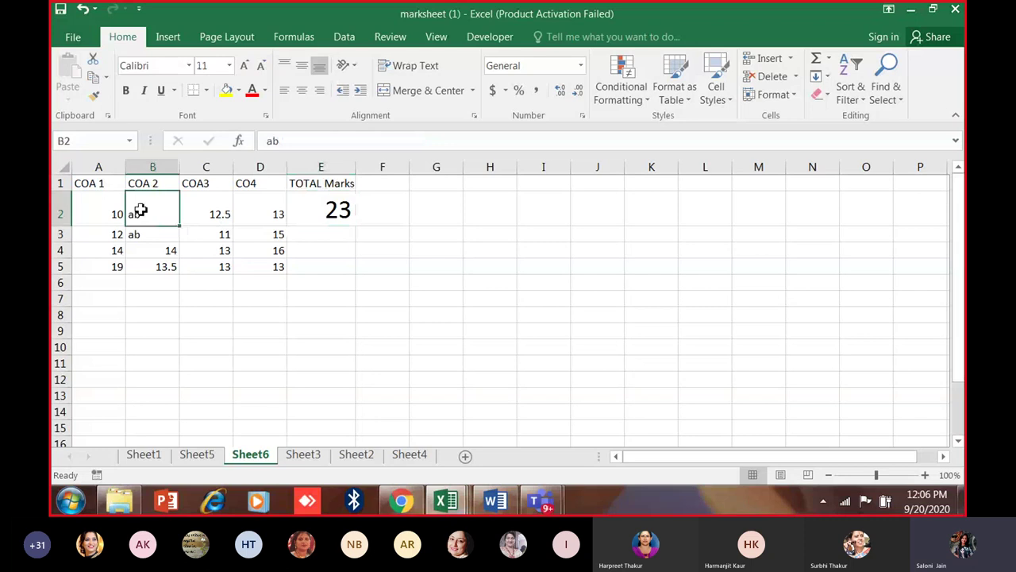
Set the COA 2 mark in B2 to 10 and check the E2 total against the row 2 marks.
{"action": "type", "text": "10"}
{"action": "left_click", "coordinate": [318, 302]}
{"action": "left_click", "coordinate": [329, 213]}
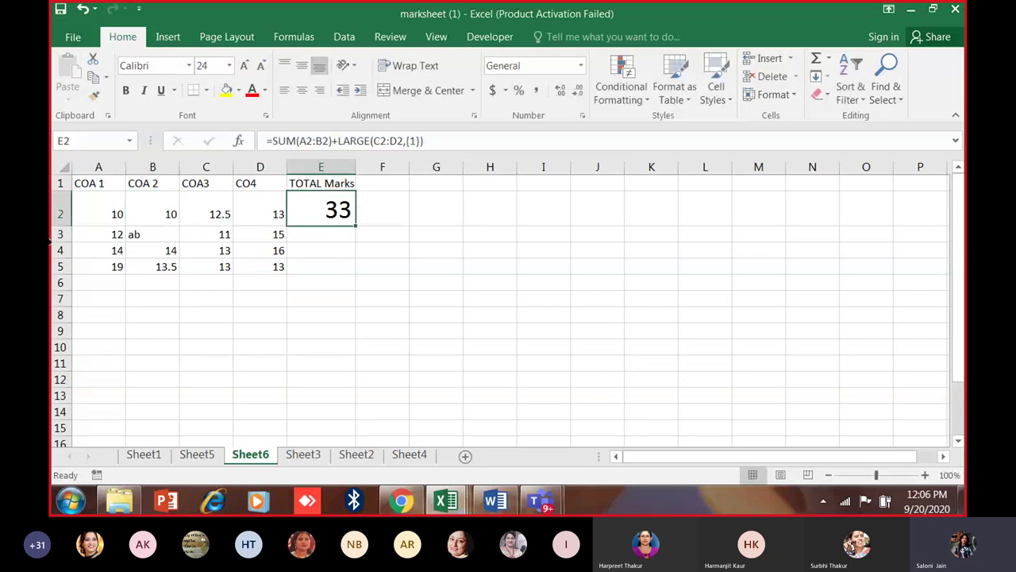
{"action": "left_click_drag", "start_coordinate": [118, 219], "coordinate": [278, 216]}
{"action": "left_click", "coordinate": [277, 216]}
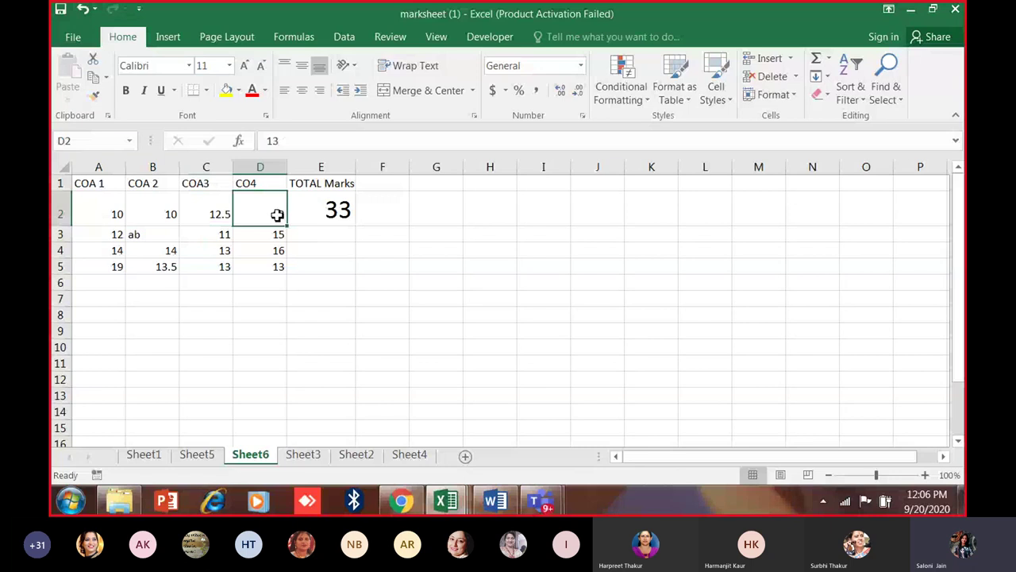
Fill the E2 total formula down through E5 and review the ranges it uses in row 2.
{"action": "left_click", "coordinate": [341, 219]}
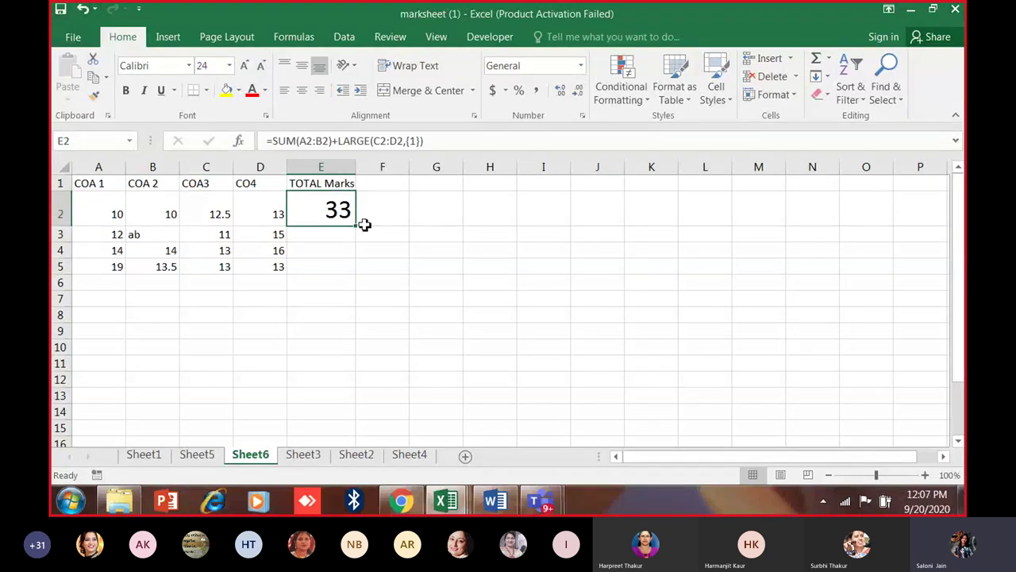
{"action": "left_click_drag", "start_coordinate": [357, 226], "coordinate": [355, 284]}
{"action": "double_click", "coordinate": [315, 222]}
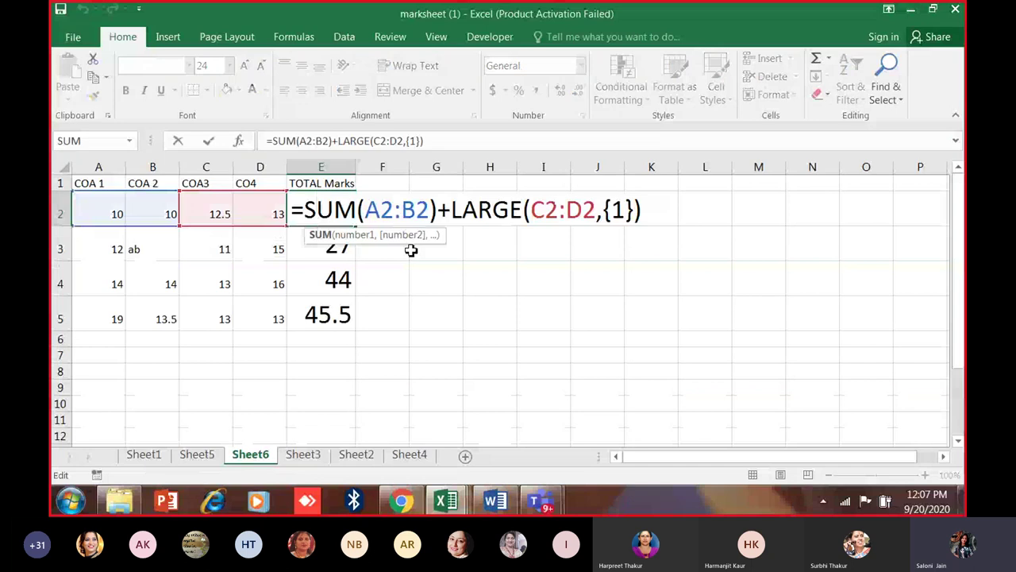
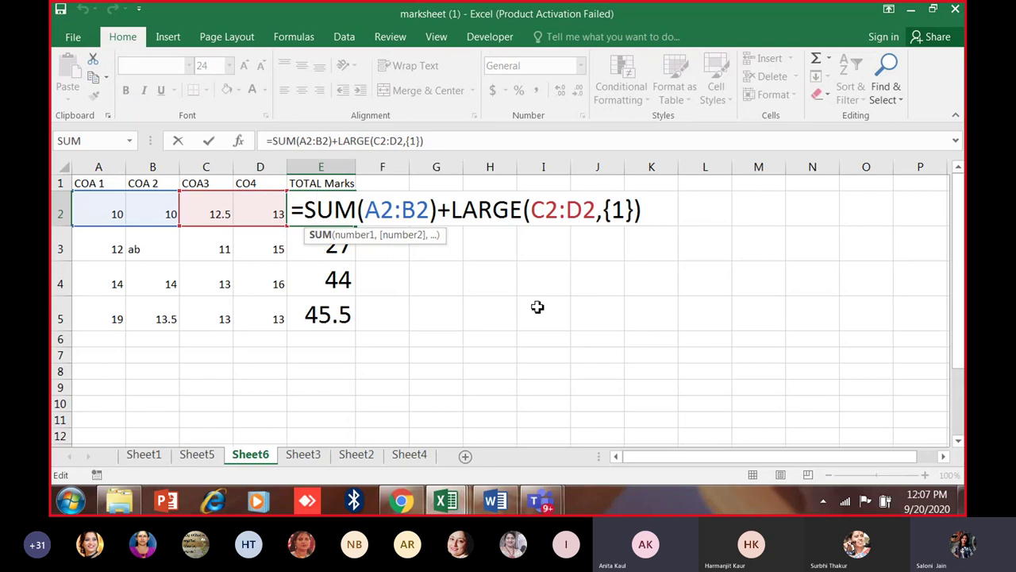
{"action": "key", "text": "Escape"}
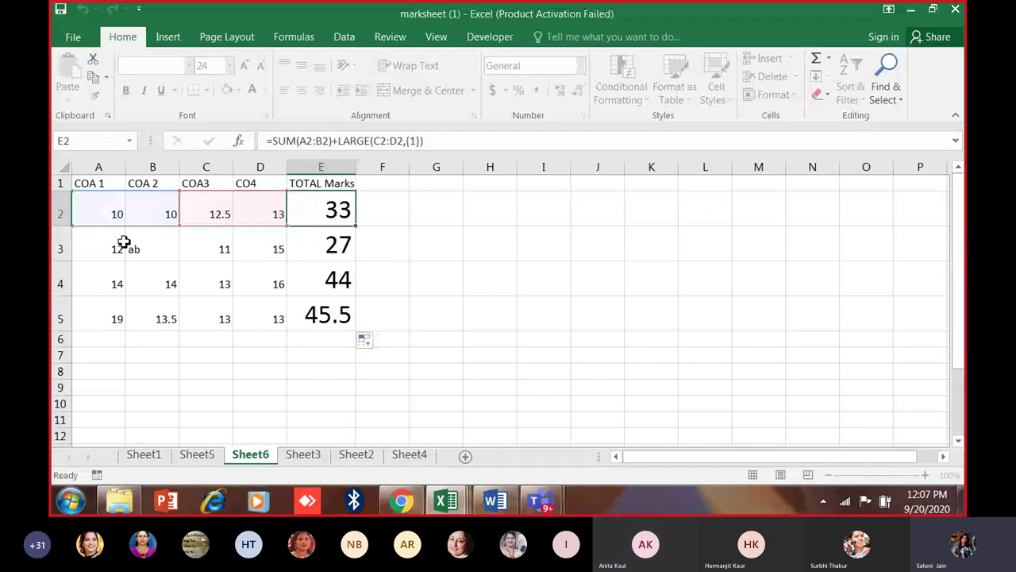
Make header row 1 of the marks table taller.
{"action": "left_click", "coordinate": [103, 187]}
{"action": "left_click_drag", "start_coordinate": [63, 192], "coordinate": [69, 200]}
{"action": "left_click", "coordinate": [149, 185]}
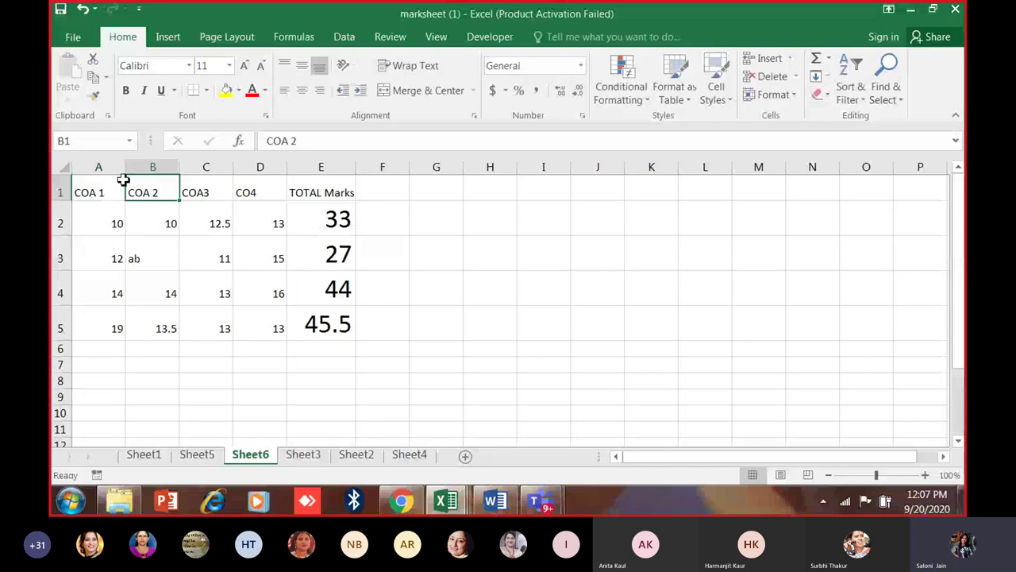
Examine the SUM range and the LARGE part of the total formula in E2.
{"action": "double_click", "coordinate": [354, 213]}
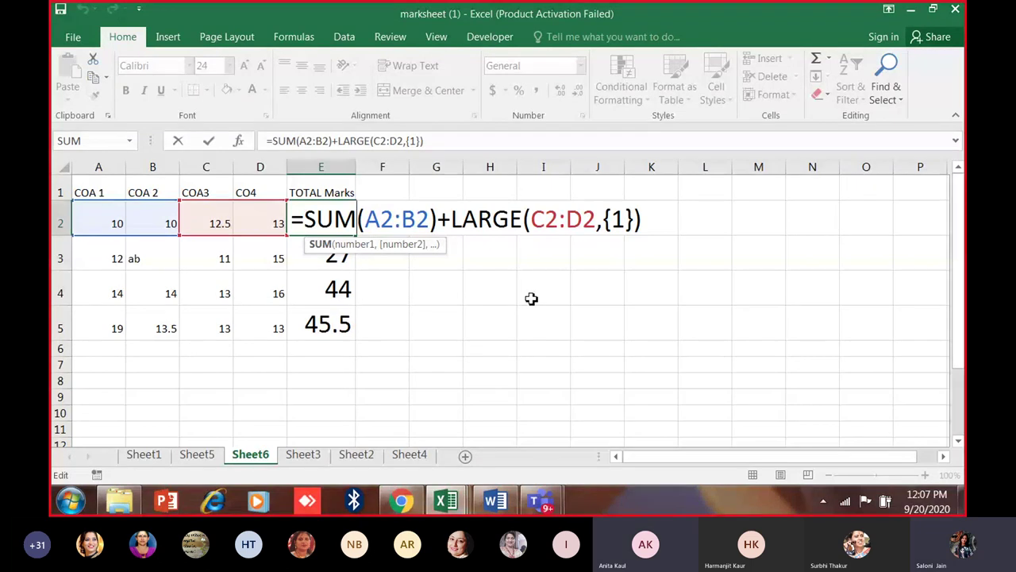
{"action": "key", "text": "ctrl+Return"}
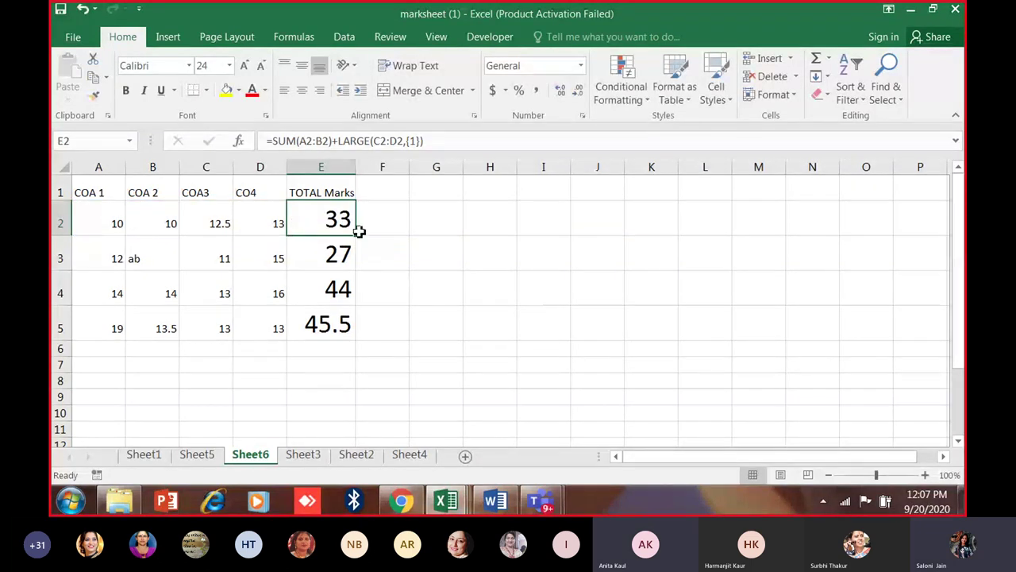
{"action": "double_click", "coordinate": [355, 223]}
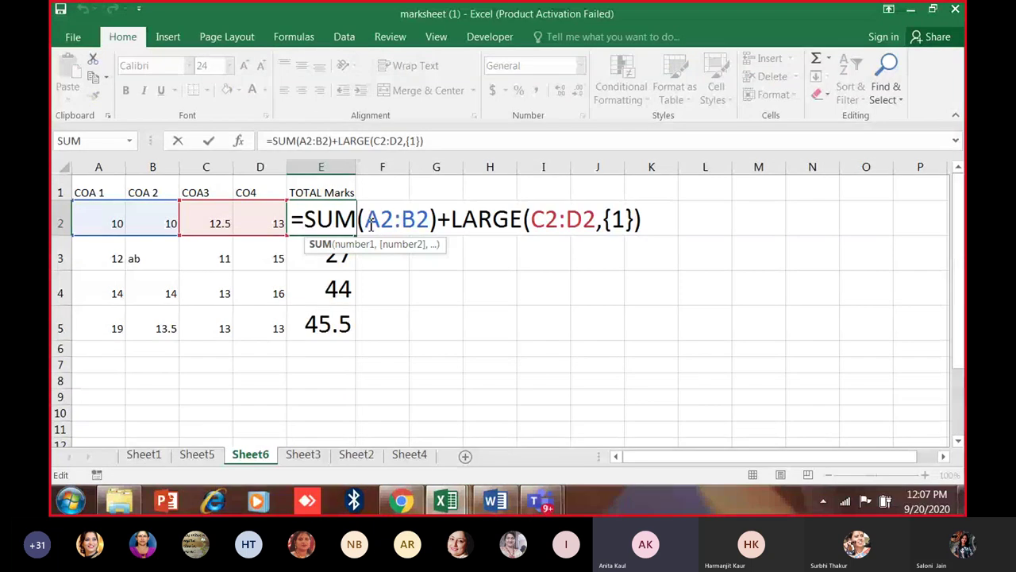
{"action": "key", "text": "Escape"}
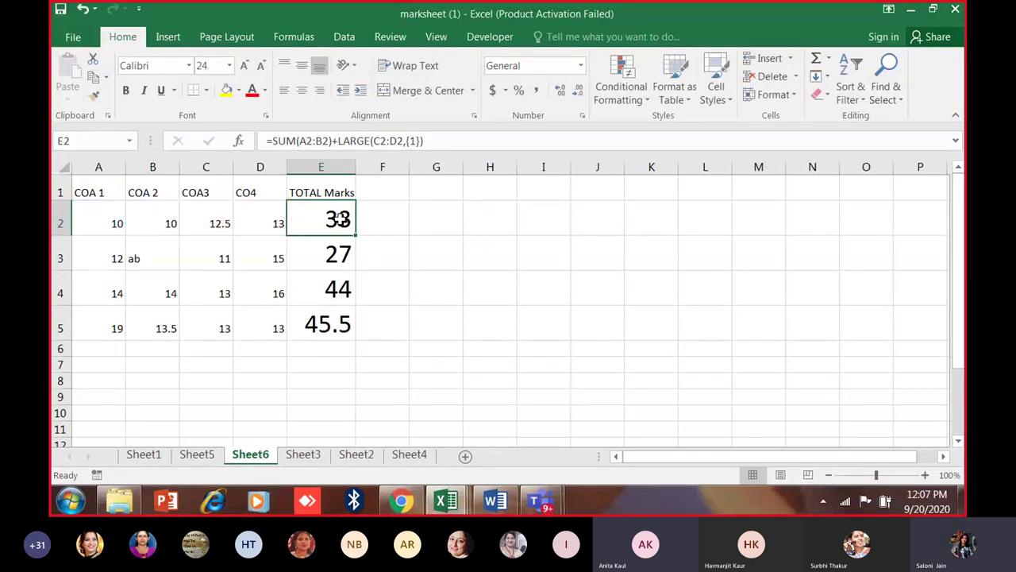
Try replacing the A2:B2 range inside the E2 SUM with separate cell references, starting with a2.
{"action": "double_click", "coordinate": [339, 220]}
{"action": "left_click_drag", "start_coordinate": [366, 221], "coordinate": [429, 230]}
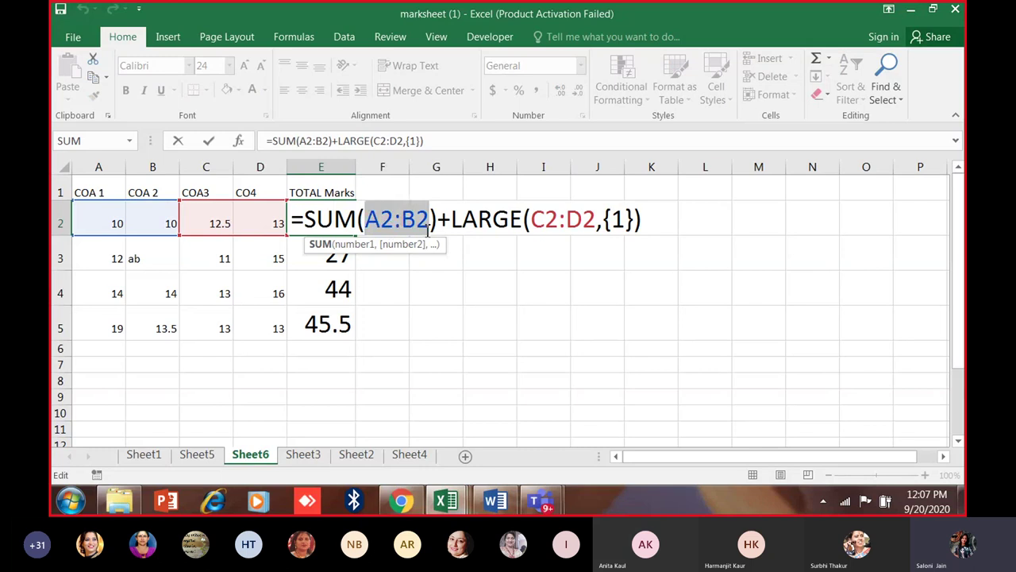
{"action": "key", "text": "BackSpace"}
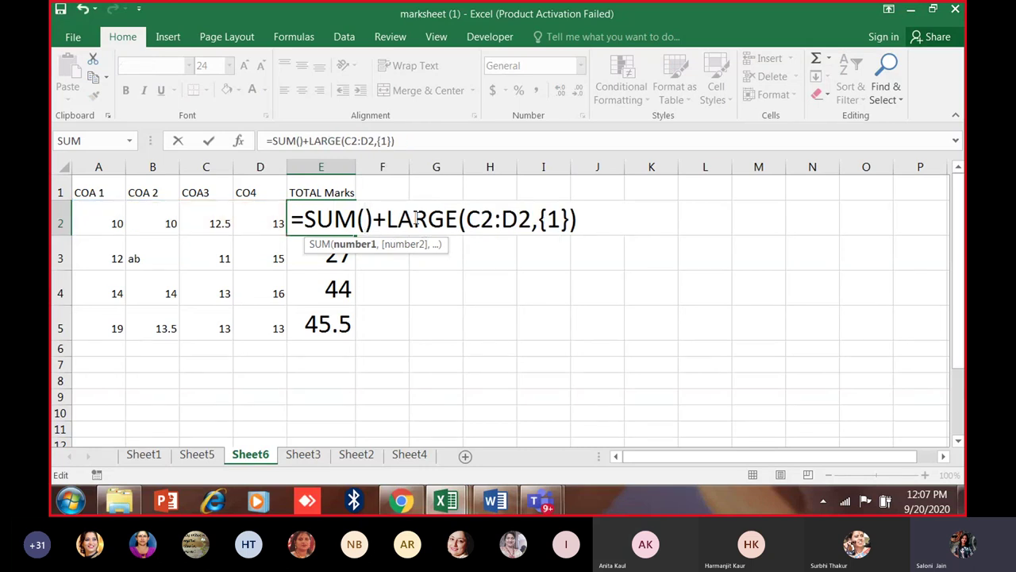
{"action": "type", "text": "a"}
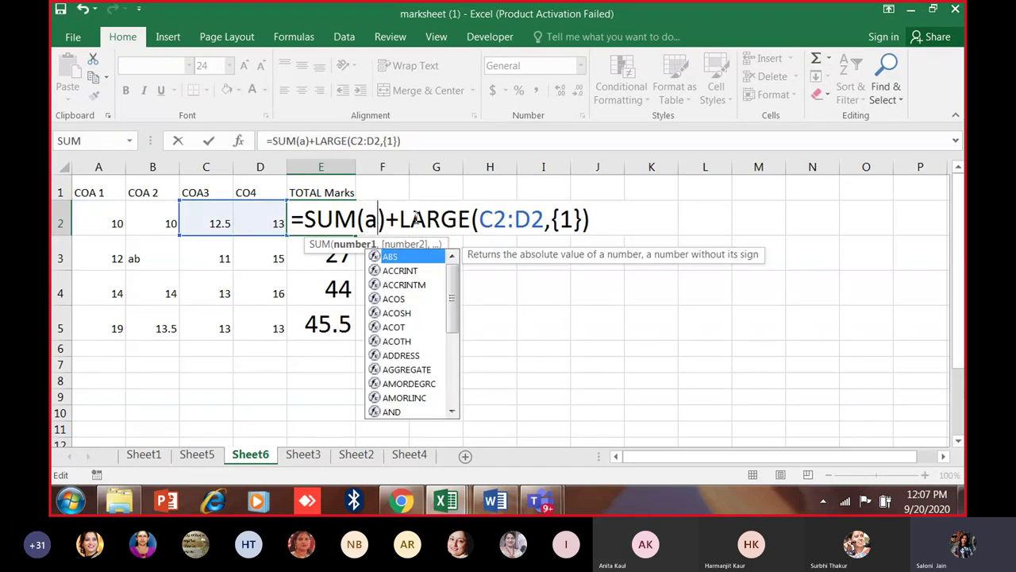
{"action": "key", "text": "BackSpace"}
{"action": "type", "text": "a1,"}
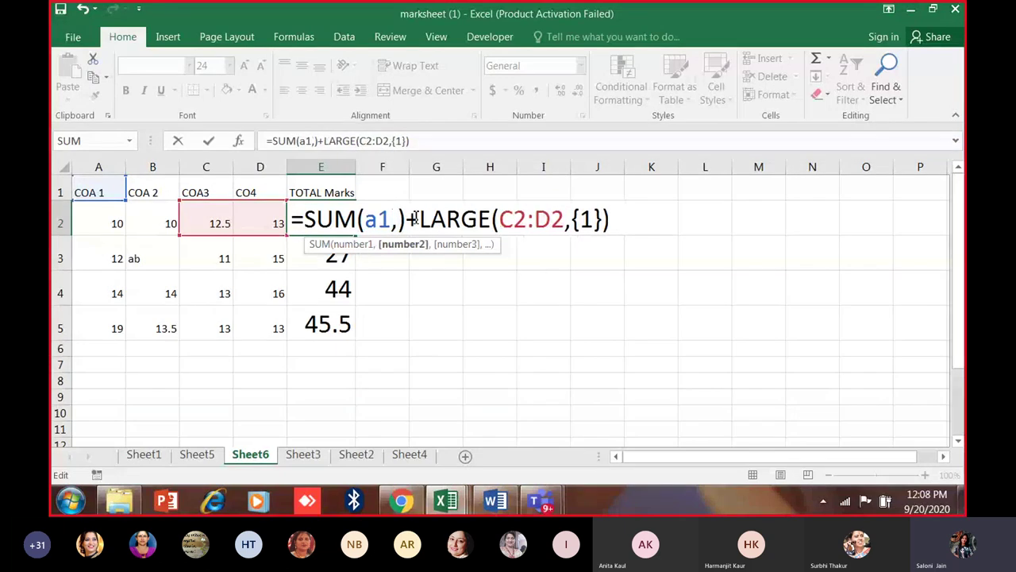
{"action": "key", "text": "BackSpace"}
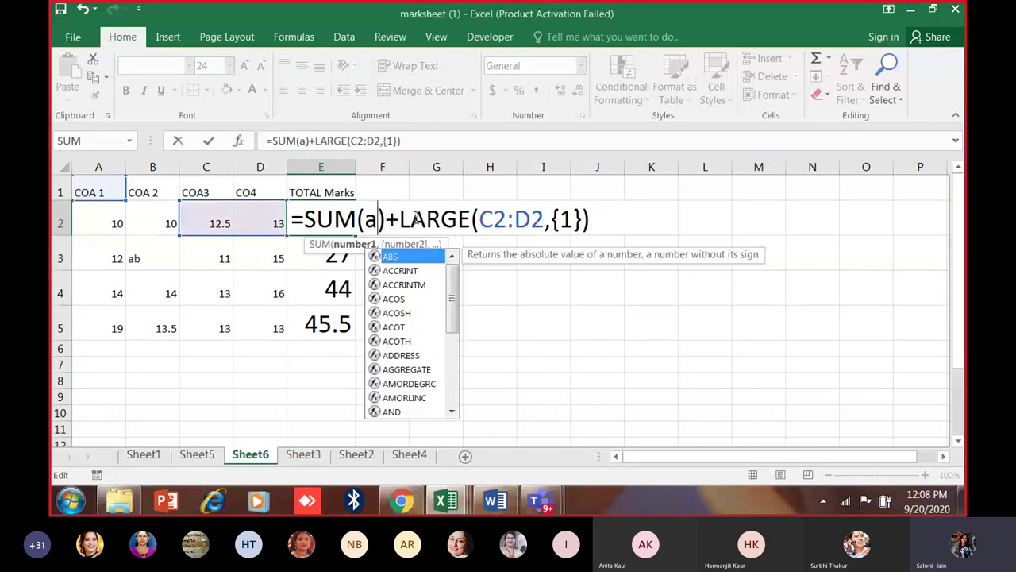
{"action": "key", "text": "BackSpace"}
{"action": "type", "text": "2,"}
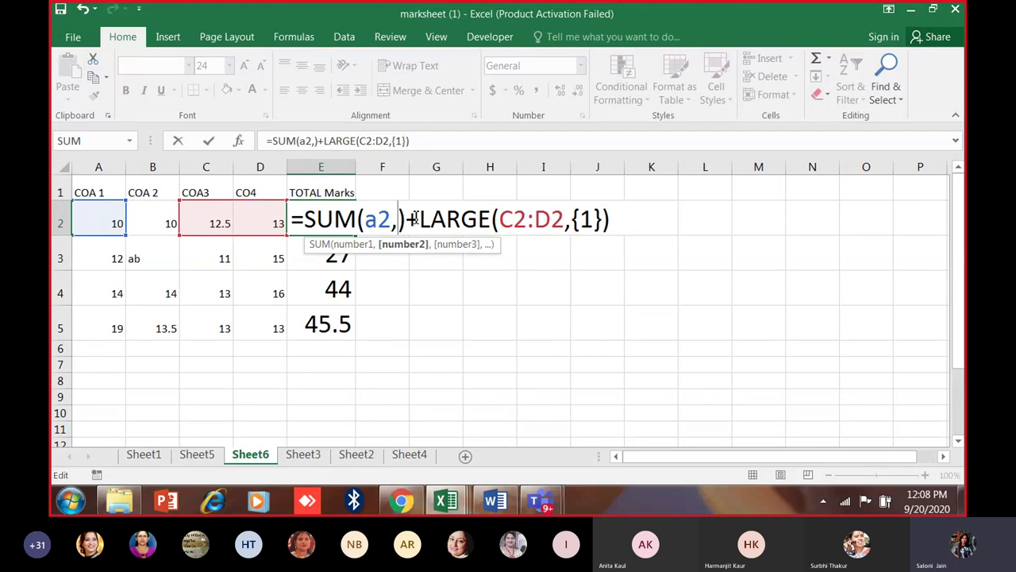
Remove the rest of the E2 formula back to the SUM opening and try rewriting it as =SUM(A2,A3)+large(.
{"action": "left_click_drag", "start_coordinate": [422, 223], "coordinate": [645, 226]}
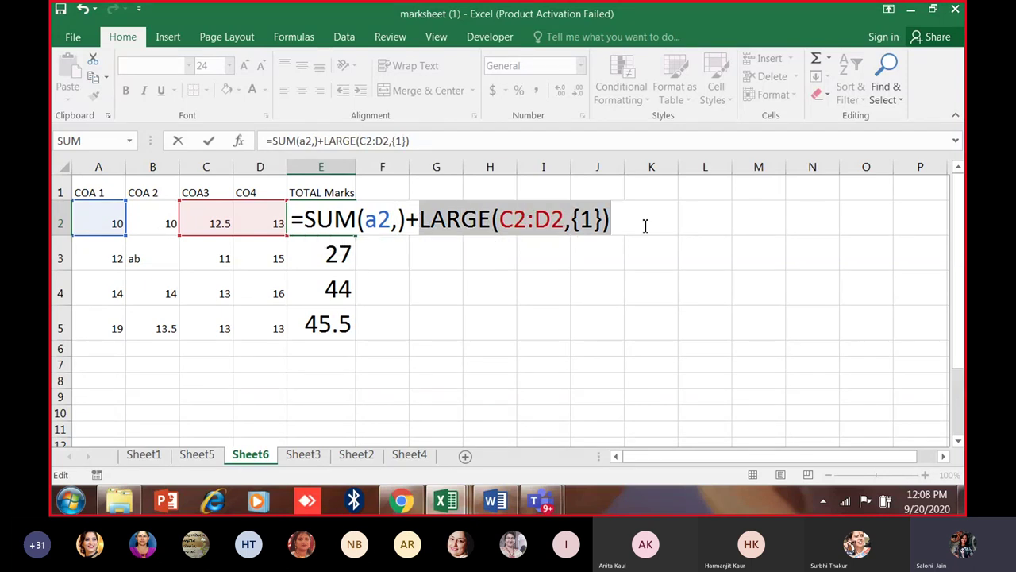
{"action": "key", "text": "BackSpace"}
{"action": "key", "text": "BackSpace"}
{"action": "key", "text": "BackSpace"}
{"action": "key", "text": "BackSpace"}
{"action": "key", "text": "BackSpace"}
{"action": "key", "text": "BackSpace"}
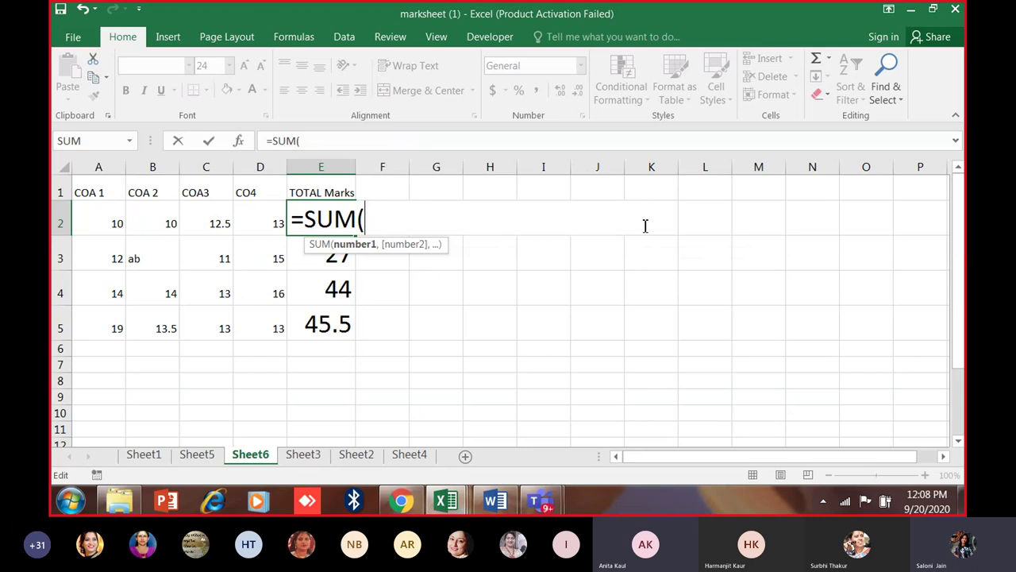
{"action": "type", "text": "A"}
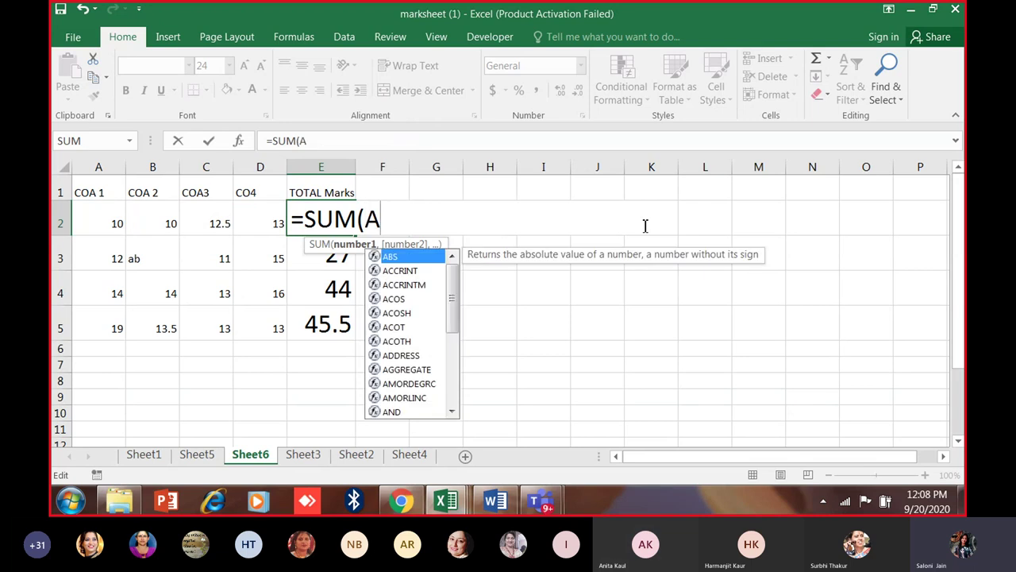
{"action": "type", "text": "2"}
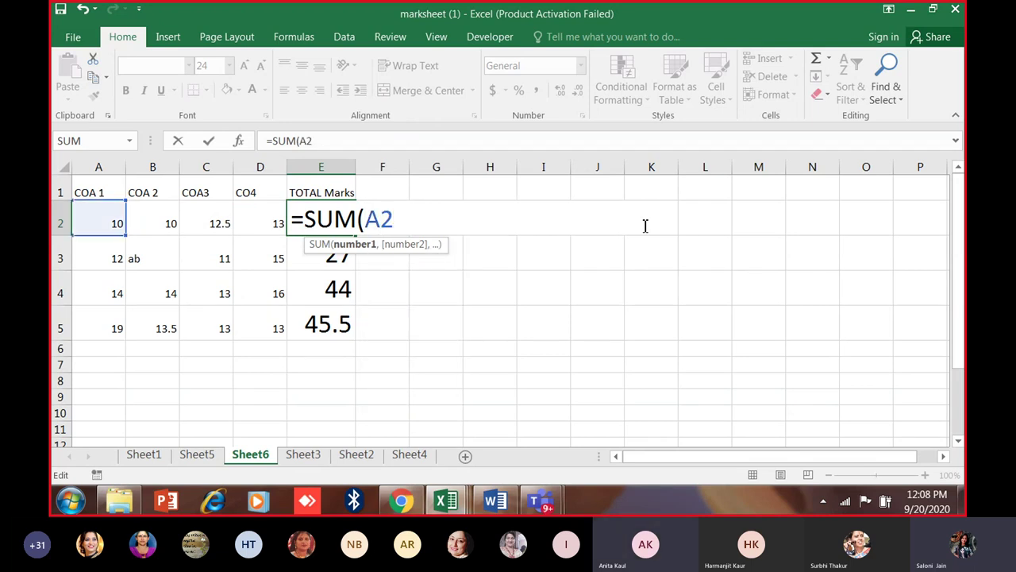
{"action": "type", "text": ",A3)"}
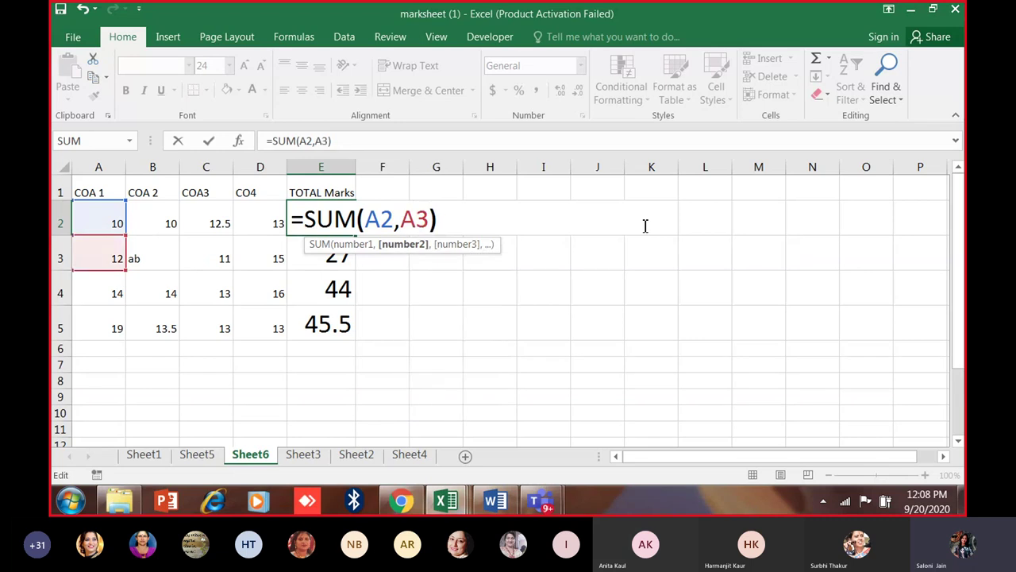
{"action": "type", "text": "+larg"}
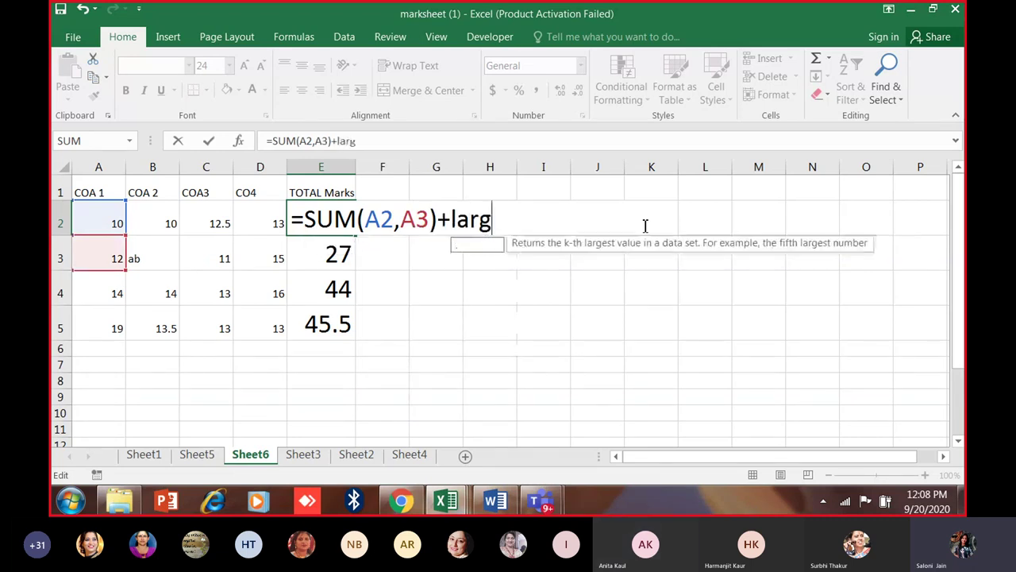
{"action": "type", "text": "e("}
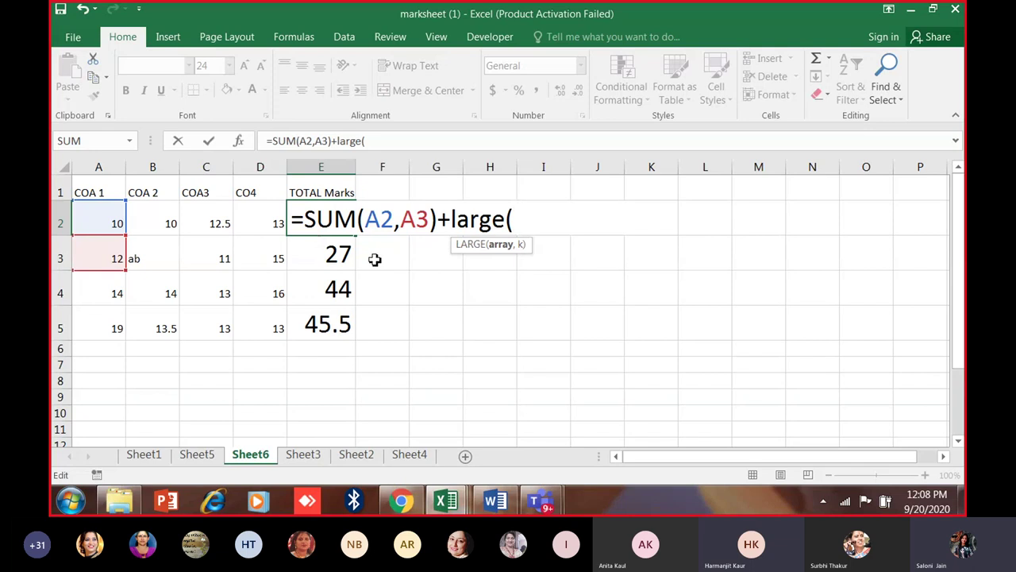
Change the second SUM argument in the unfinished E2 formula to c2.
{"action": "left_click", "coordinate": [415, 226]}
{"action": "key", "text": "BackSpace"}
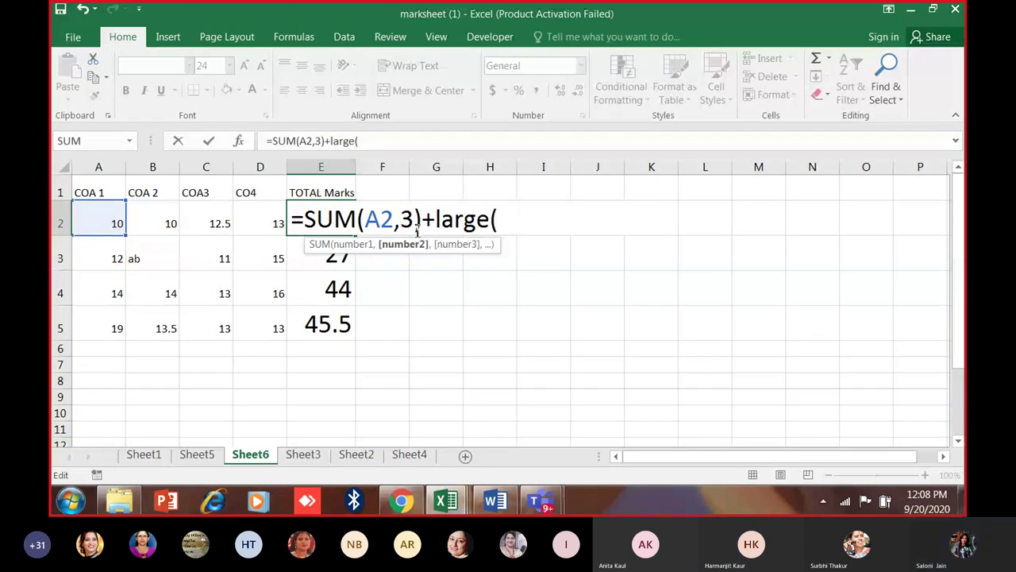
{"action": "type", "text": "b"}
{"action": "left_click", "coordinate": [429, 219]}
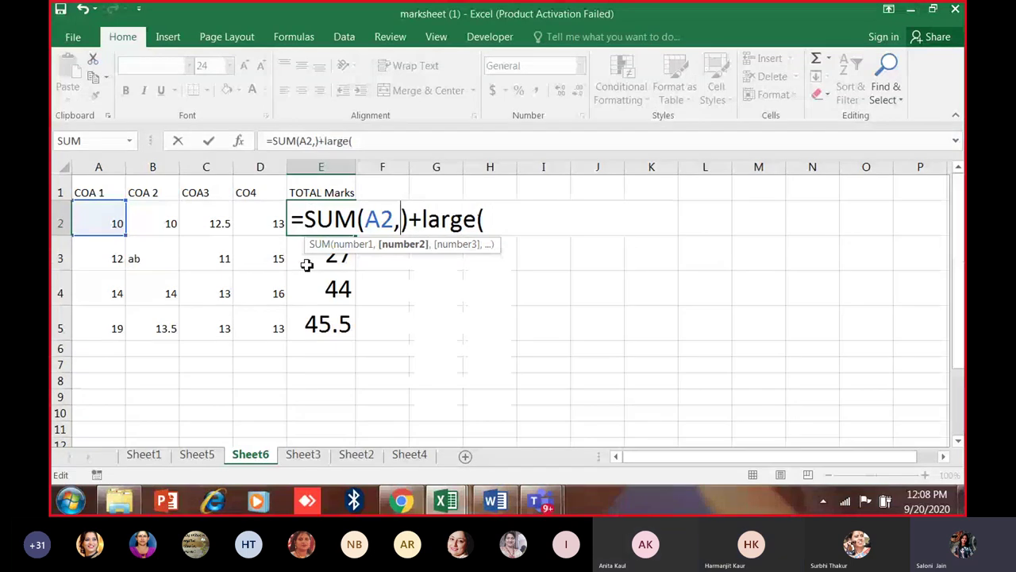
{"action": "type", "text": "c2"}
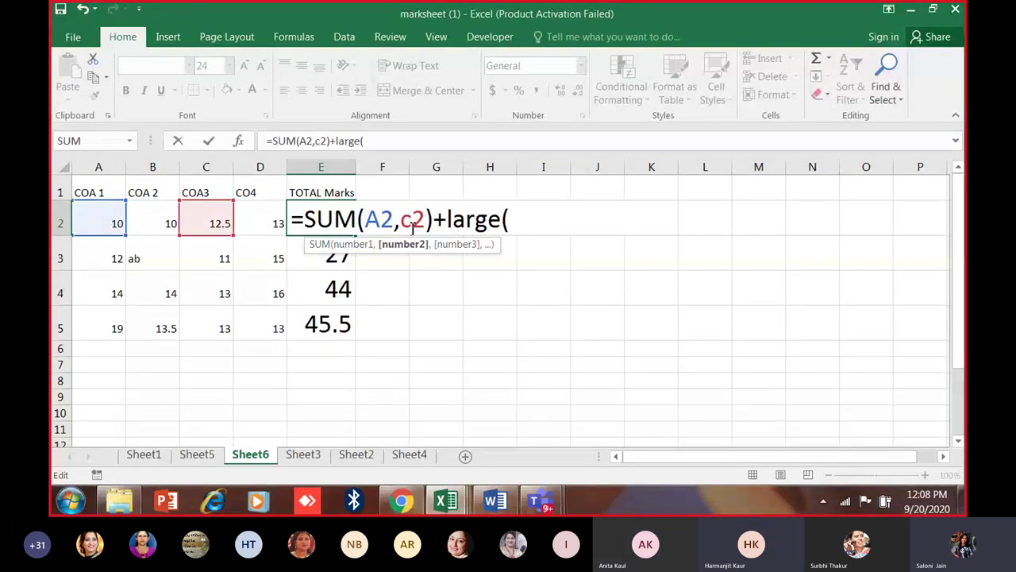
Try completing the E2 formula as =SUM(A2,c2)+large(b2,d2,{1}), then discard the edit and move to F2.
{"action": "left_click", "coordinate": [516, 226]}
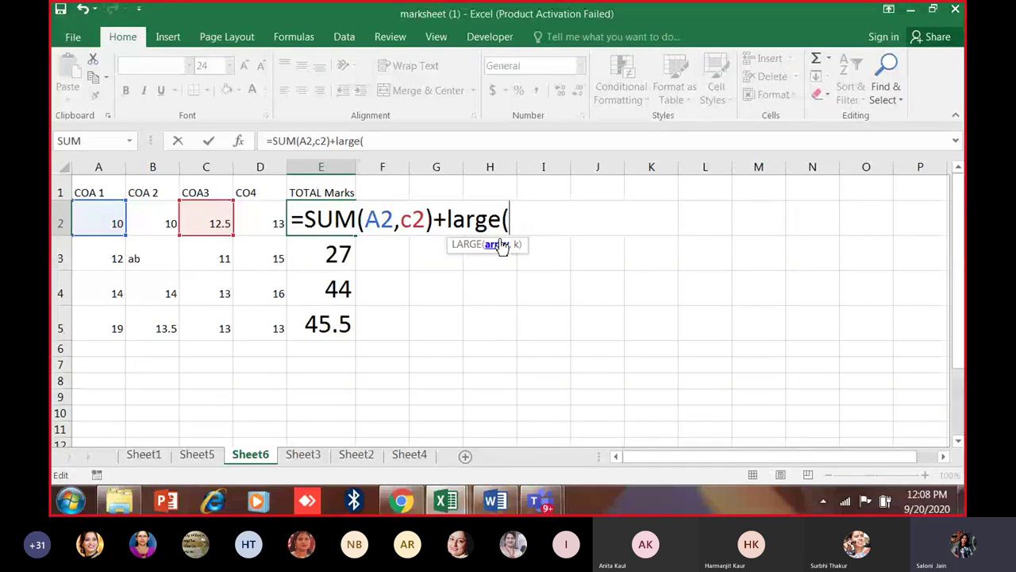
{"action": "type", "text": "b2,"}
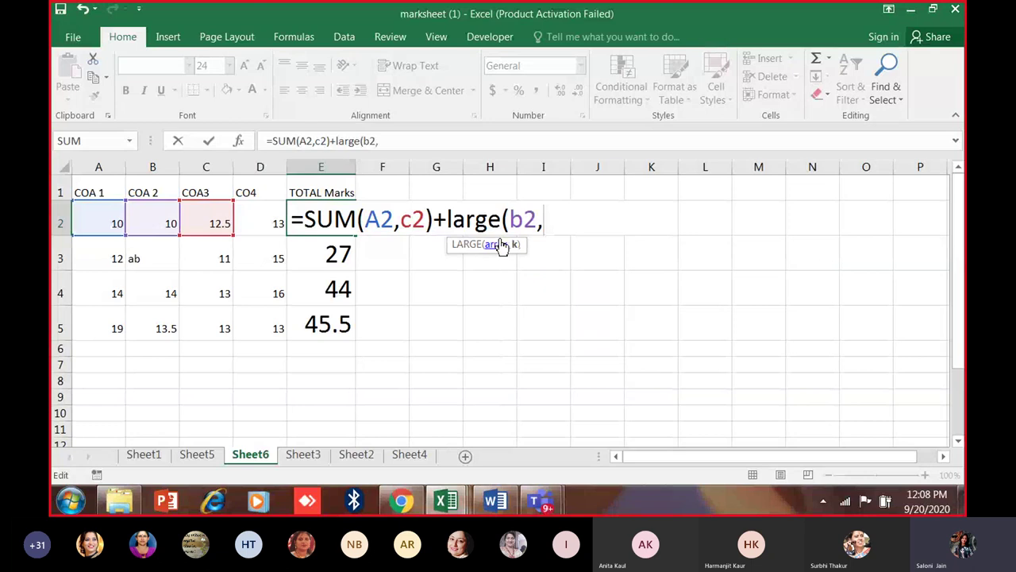
{"action": "type", "text": "d2"}
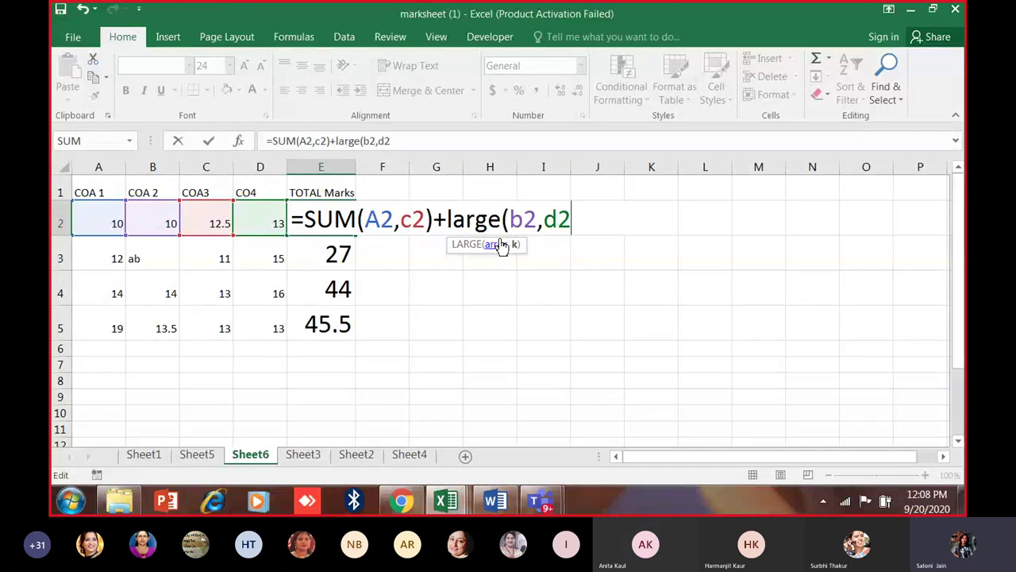
{"action": "type", "text": "(1"}
{"action": "key", "text": "BackSpace"}
{"action": "key", "text": "BackSpace"}
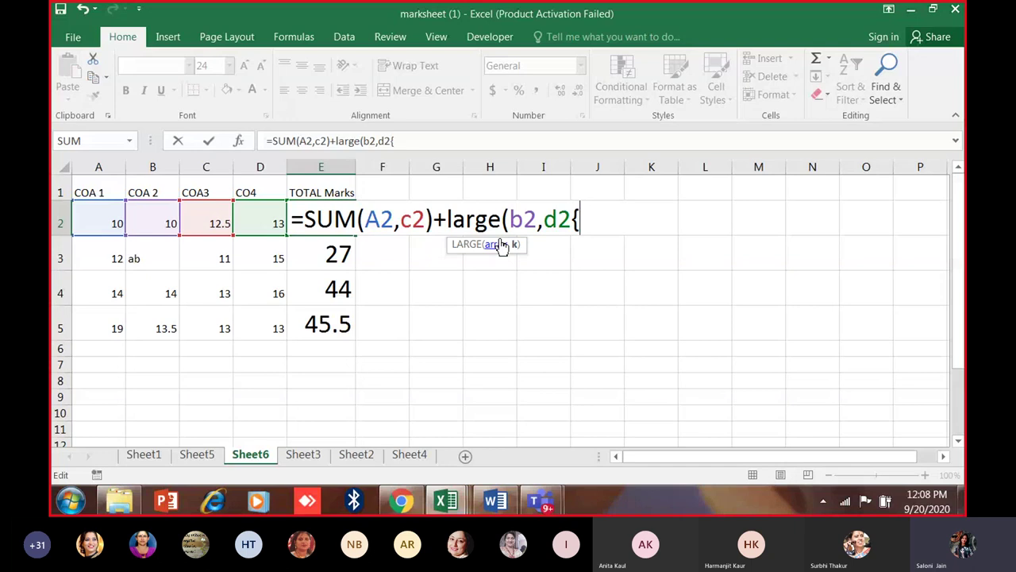
{"action": "type", "text": ",{1"}
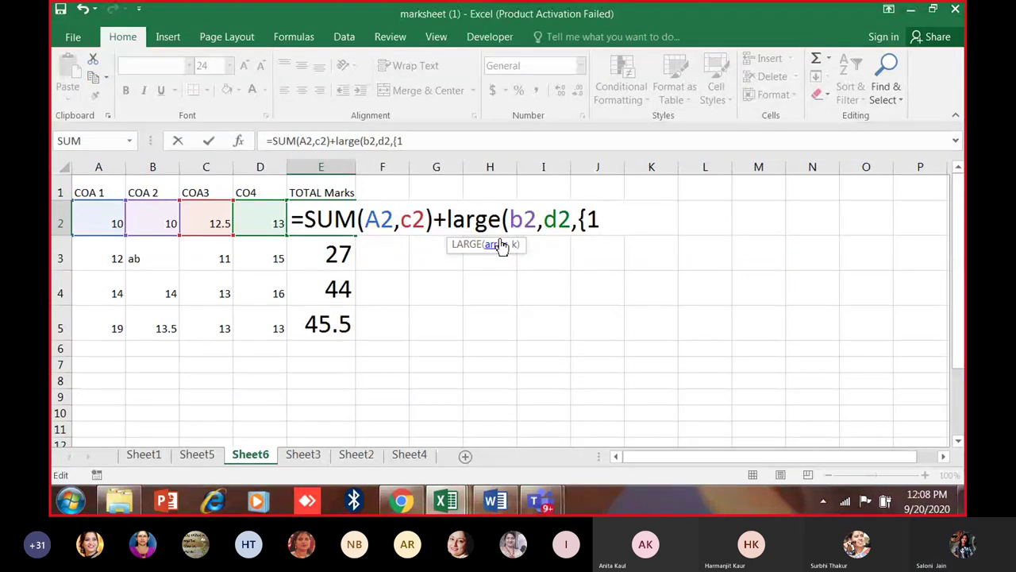
{"action": "type", "text": "})"}
{"action": "key", "text": "Return"}
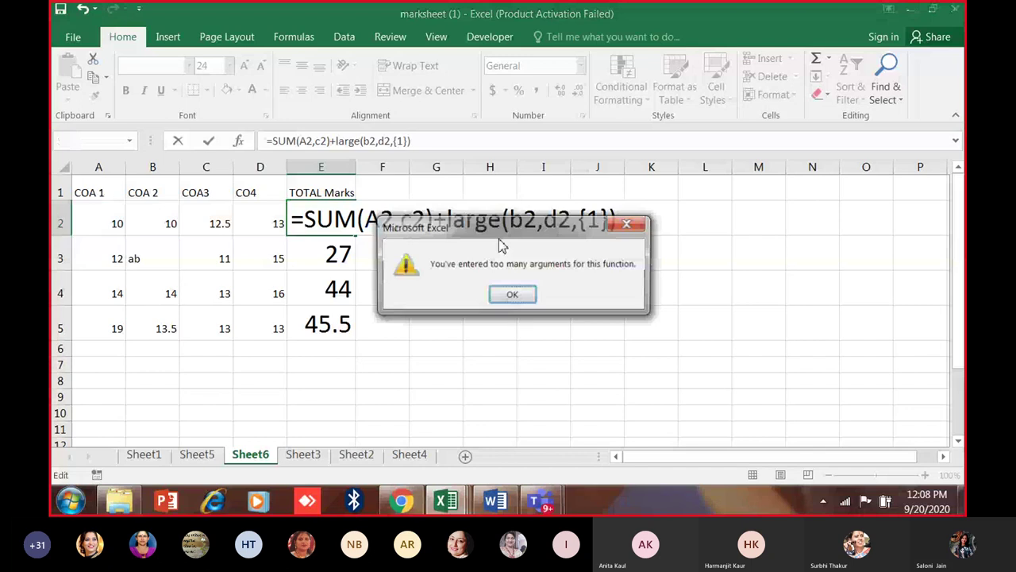
{"action": "key", "text": "Return"}
{"action": "key", "text": "Return"}
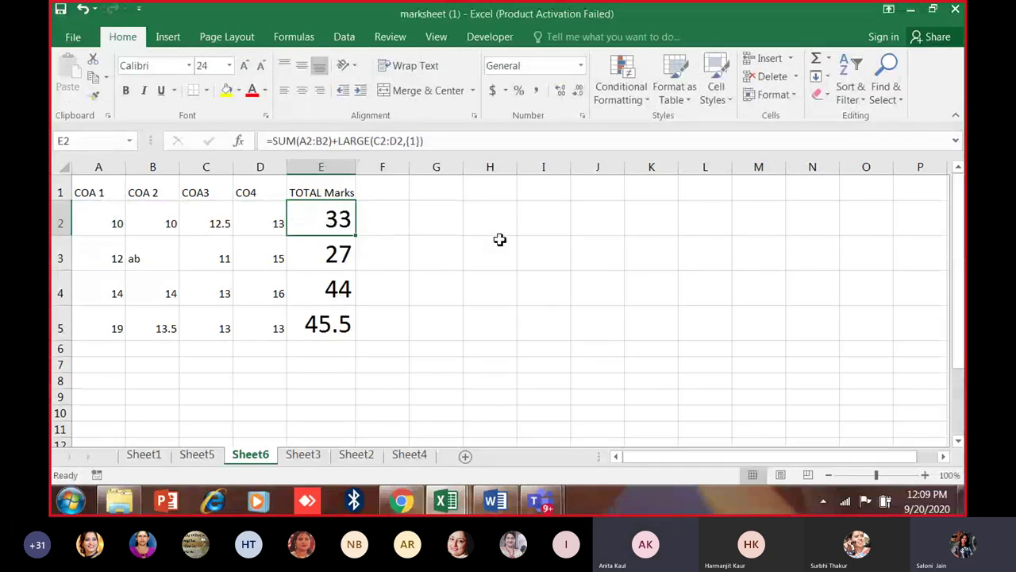
{"action": "key", "text": "Right"}
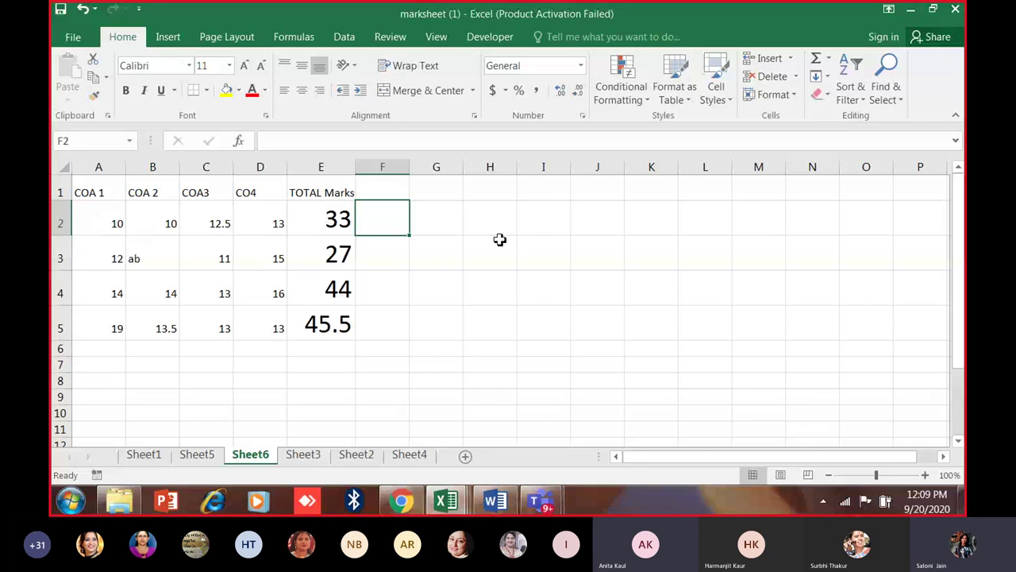
Try starting a formula in F2 that sums the separate cells A2 and C2.
{"action": "type", "text": "=sum("}
{"action": "left_click", "coordinate": [119, 219]}
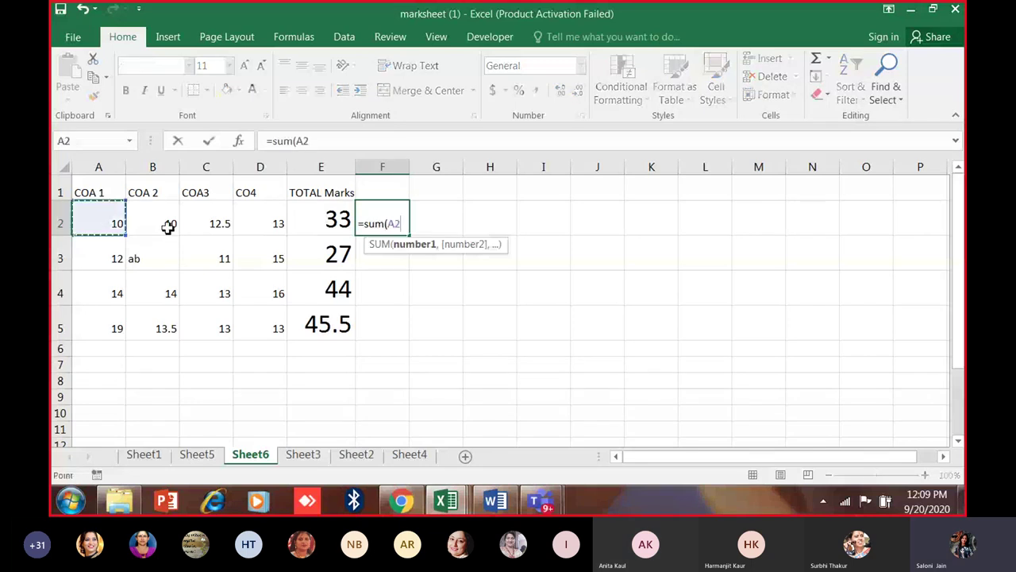
{"action": "type", "text": ","}
{"action": "left_click", "coordinate": [174, 226]}
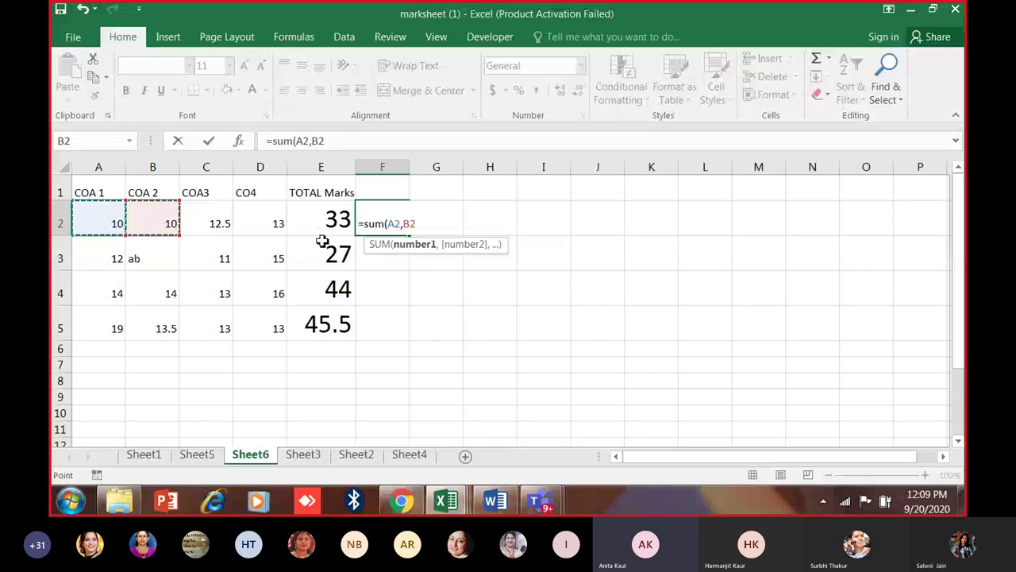
{"action": "key", "text": "BackSpace"}
{"action": "key", "text": "BackSpace"}
{"action": "left_click", "coordinate": [208, 208]}
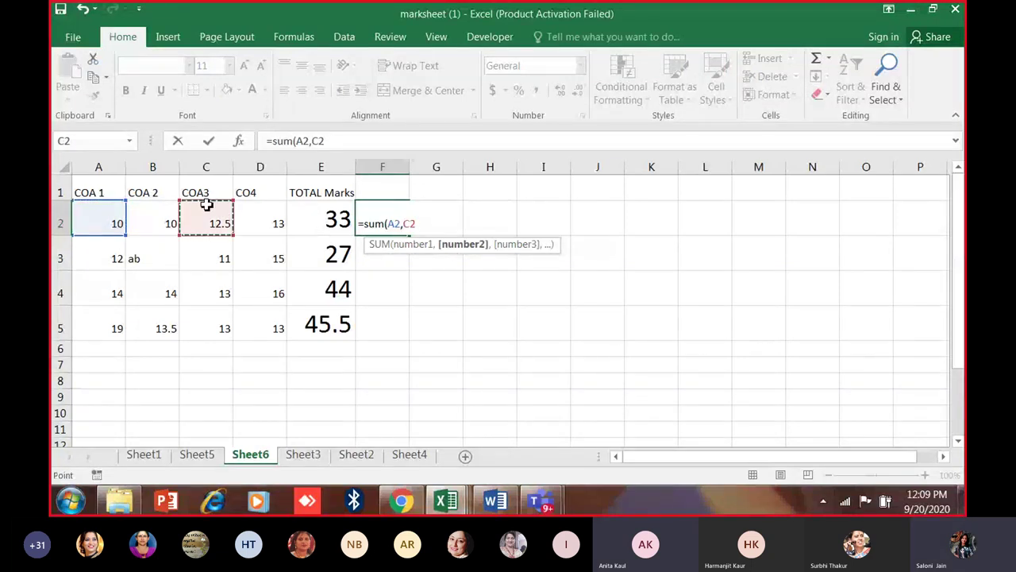
Try extending the F2 formula with +large( over B2:D2, then discard the entry.
{"action": "type", "text": ")+"}
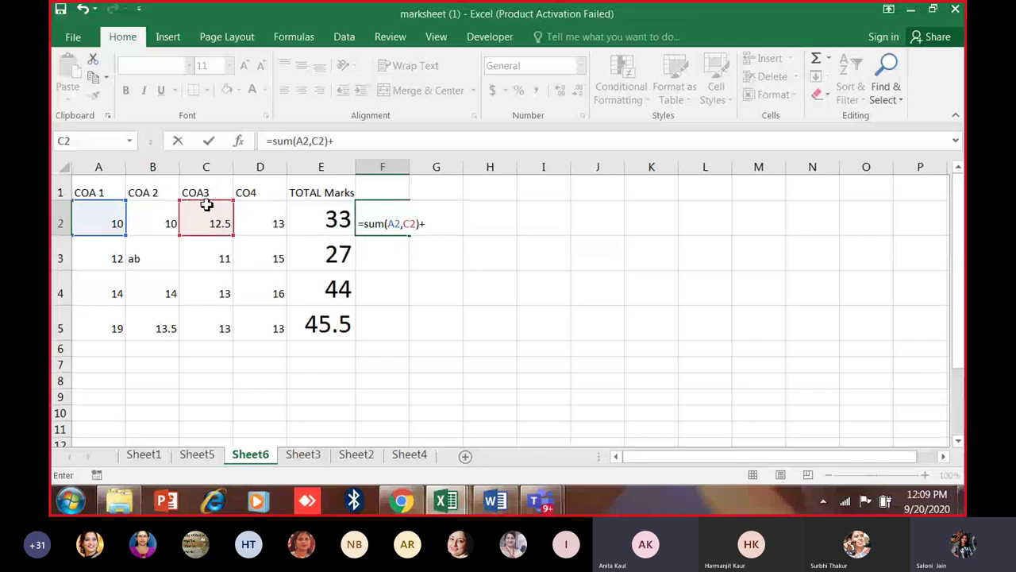
{"action": "type", "text": "large"}
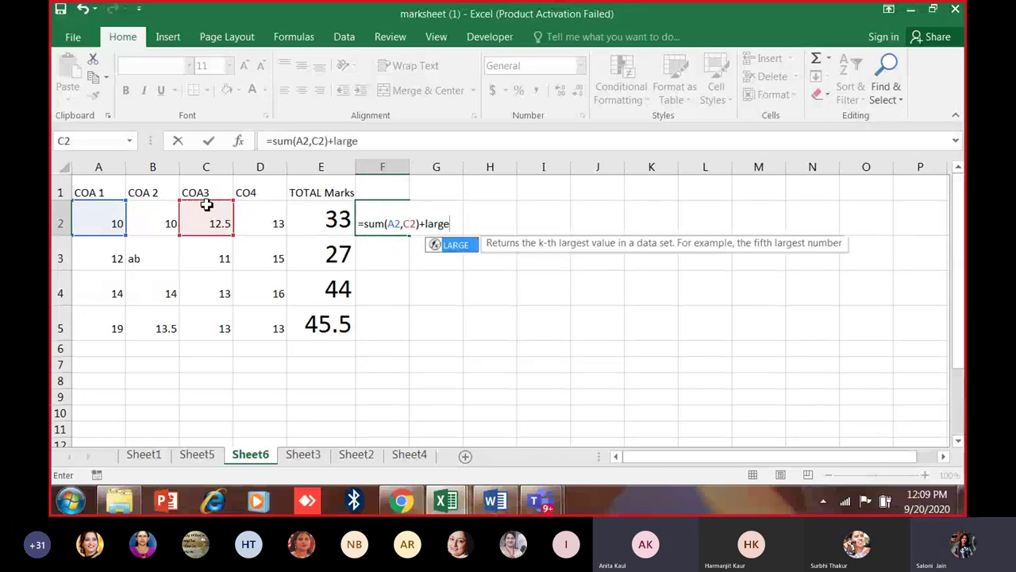
{"action": "type", "text": "("}
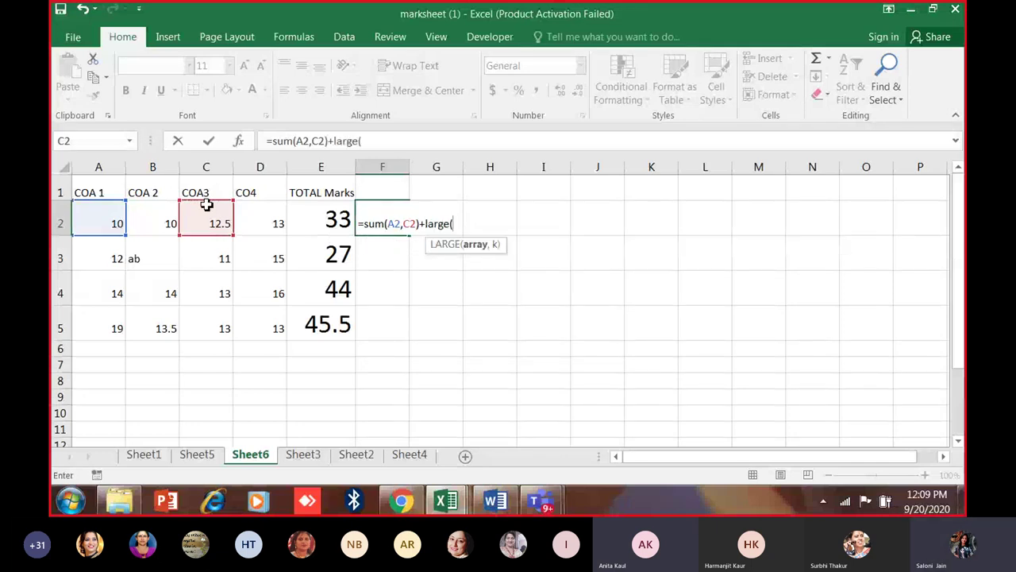
{"action": "left_click_drag", "start_coordinate": [149, 224], "coordinate": [251, 223]}
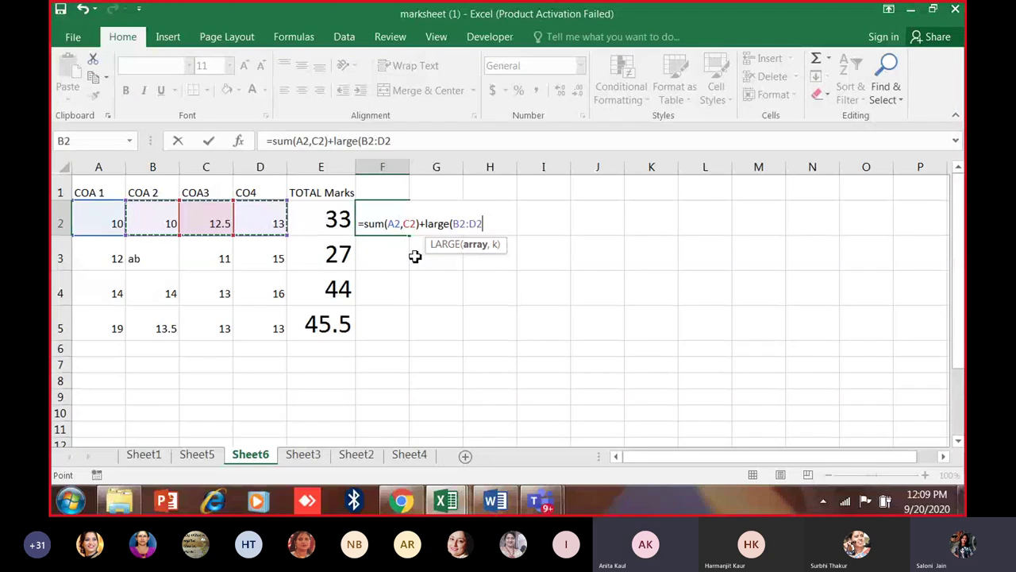
{"action": "key", "text": "Escape"}
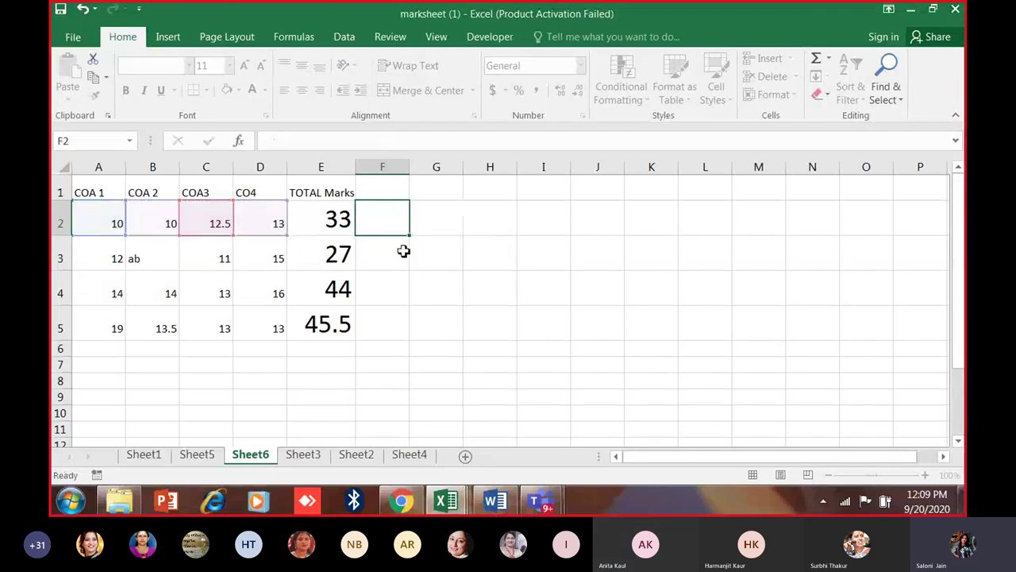
Examine the COA 1 and COA 2 columns and the ranges used in the E2 total formula.
{"action": "left_click_drag", "start_coordinate": [94, 194], "coordinate": [138, 315]}
{"action": "left_click", "coordinate": [149, 165]}
{"action": "left_click_drag", "start_coordinate": [99, 192], "coordinate": [152, 325]}
{"action": "left_click", "coordinate": [358, 213]}
{"action": "double_click", "coordinate": [350, 224]}
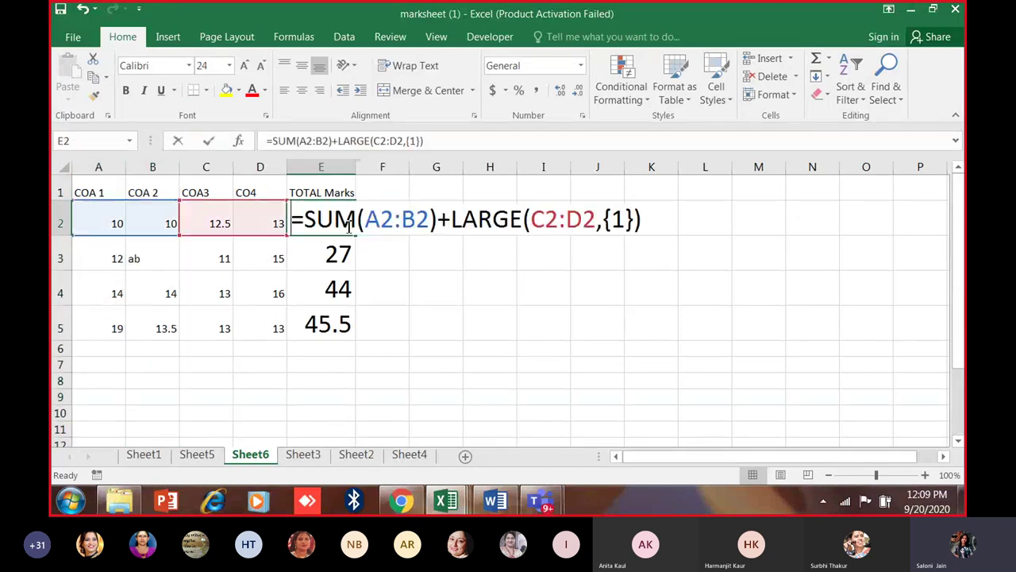
{"action": "left_click", "coordinate": [401, 141]}
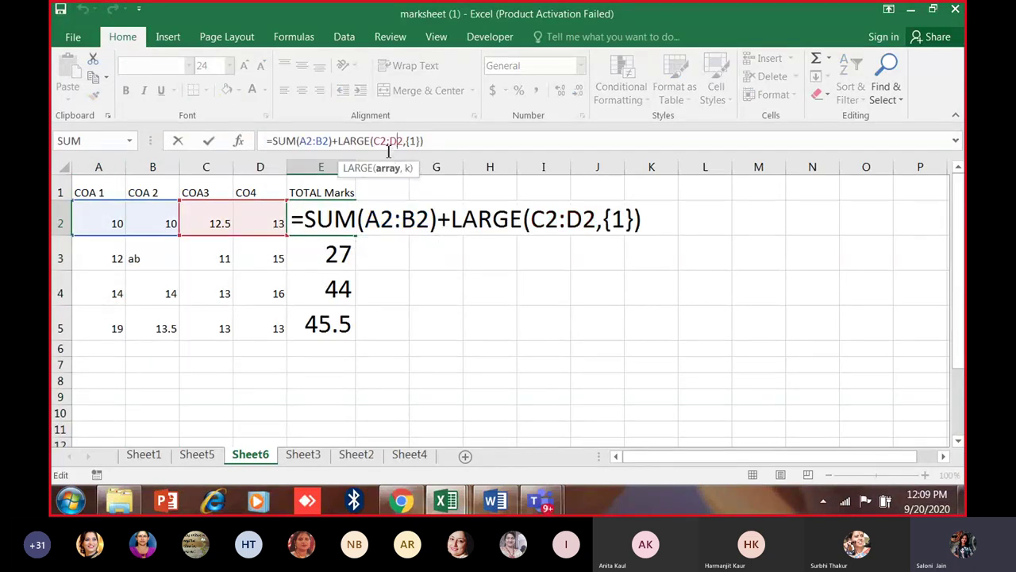
{"action": "left_click_drag", "start_coordinate": [373, 142], "coordinate": [404, 142]}
{"action": "left_click_drag", "start_coordinate": [365, 221], "coordinate": [383, 226]}
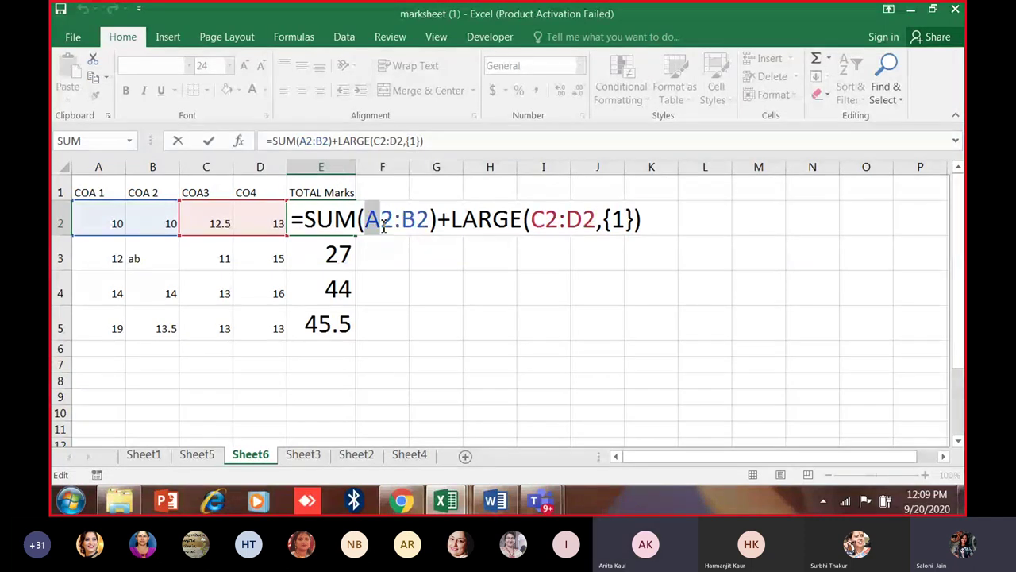
{"action": "left_click", "coordinate": [129, 220]}
{"action": "left_click", "coordinate": [95, 193]}
{"action": "key", "text": "Escape"}
Try adding an opening parenthesis after the COA 1 heading in A1, then discard the edit.
{"action": "left_click", "coordinate": [99, 193]}
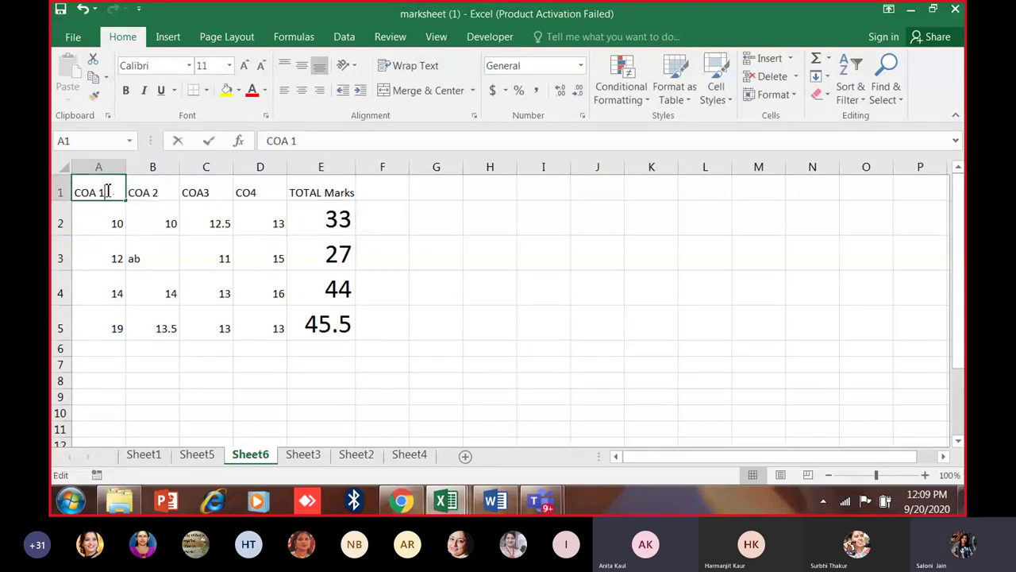
{"action": "double_click", "coordinate": [96, 185]}
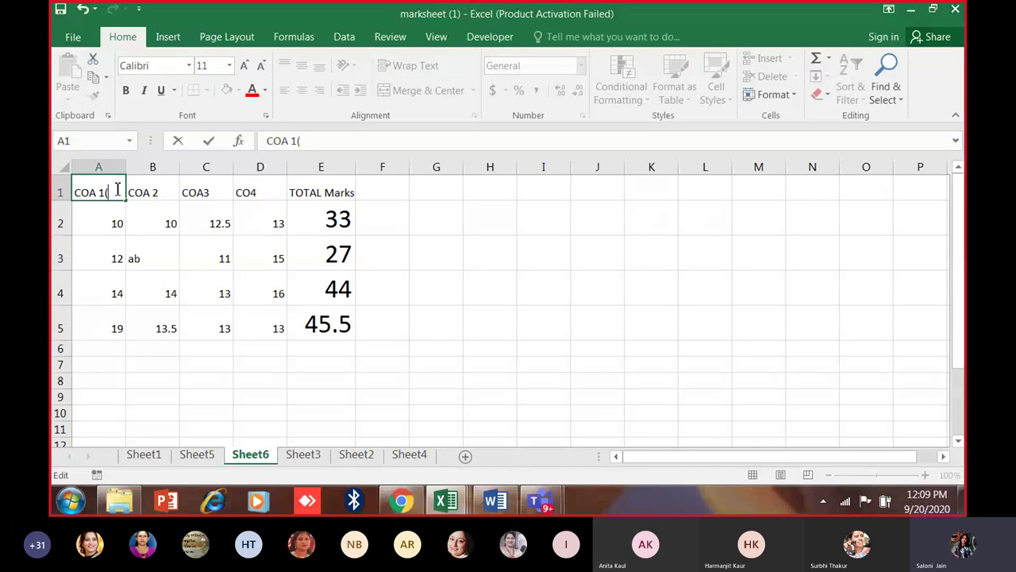
{"action": "key", "text": "Escape"}
{"action": "left_click", "coordinate": [291, 237]}
{"action": "left_click", "coordinate": [100, 187]}
{"action": "double_click", "coordinate": [99, 189]}
Examine the C2:D2 range inside the LARGE part of the E2 formula.
{"action": "double_click", "coordinate": [304, 224]}
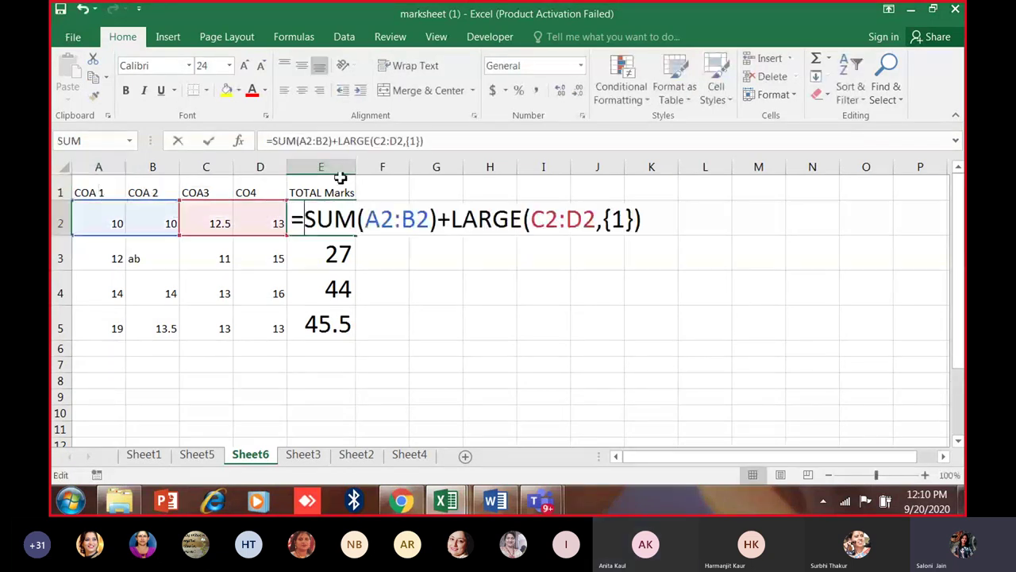
{"action": "left_click_drag", "start_coordinate": [373, 141], "coordinate": [404, 143]}
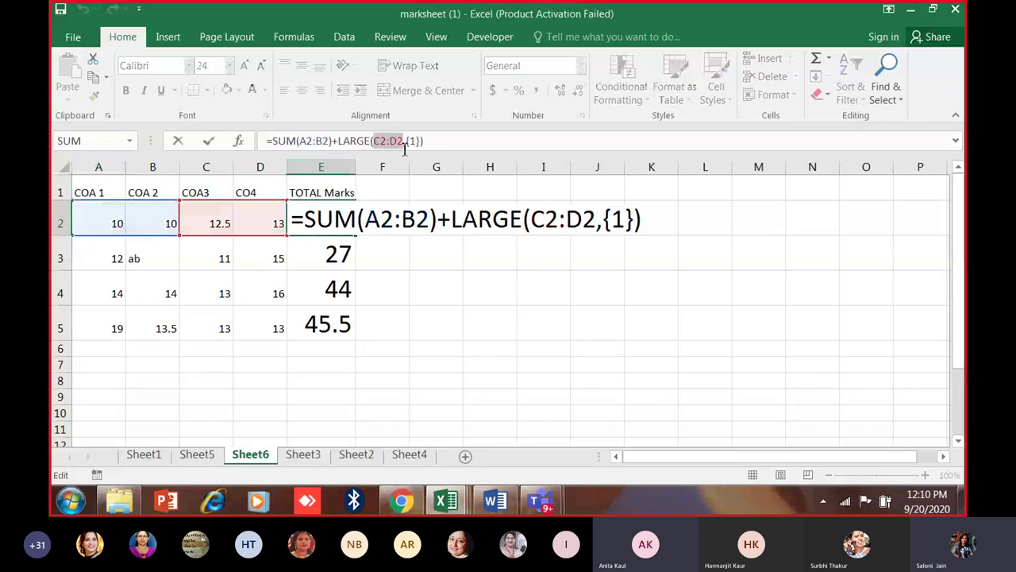
{"action": "left_click_drag", "start_coordinate": [531, 224], "coordinate": [594, 224]}
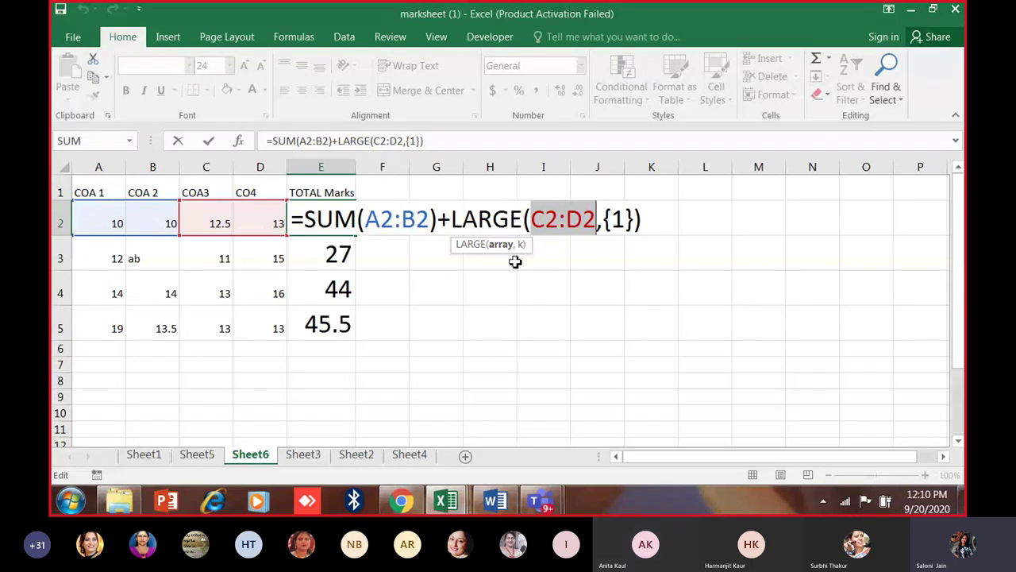
{"action": "key", "text": "Return"}
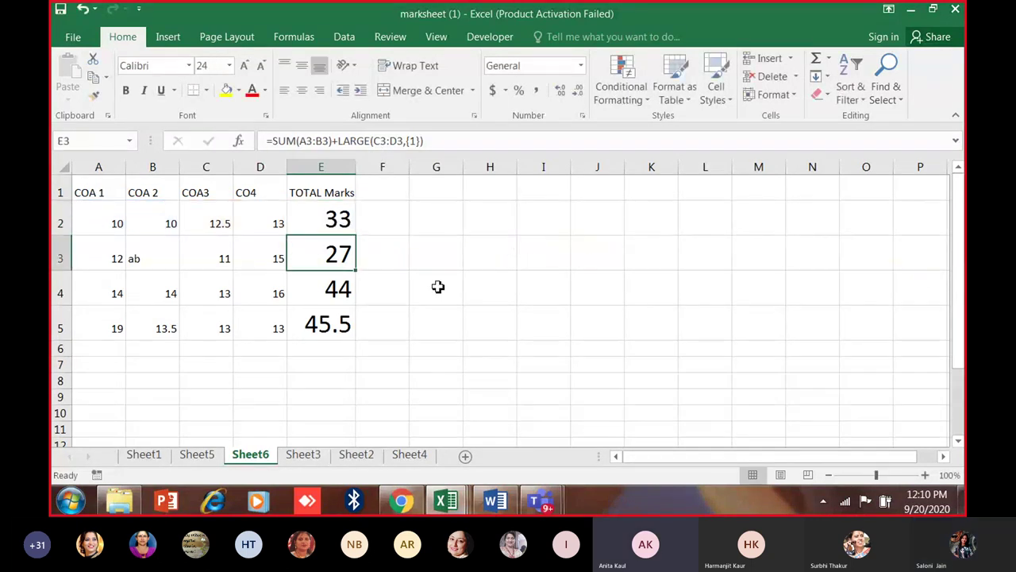
{"action": "double_click", "coordinate": [335, 219]}
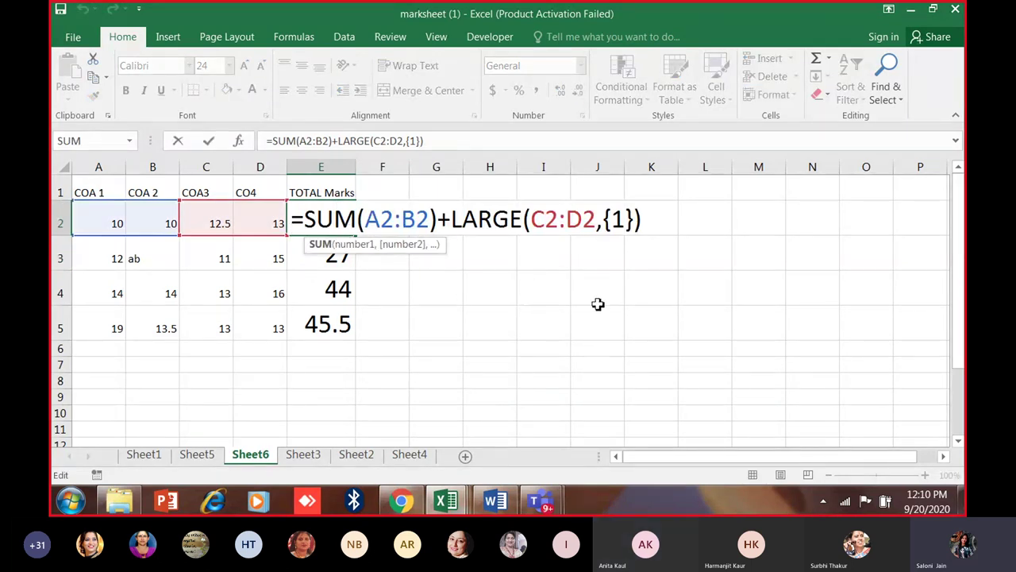
{"action": "left_click", "coordinate": [442, 300]}
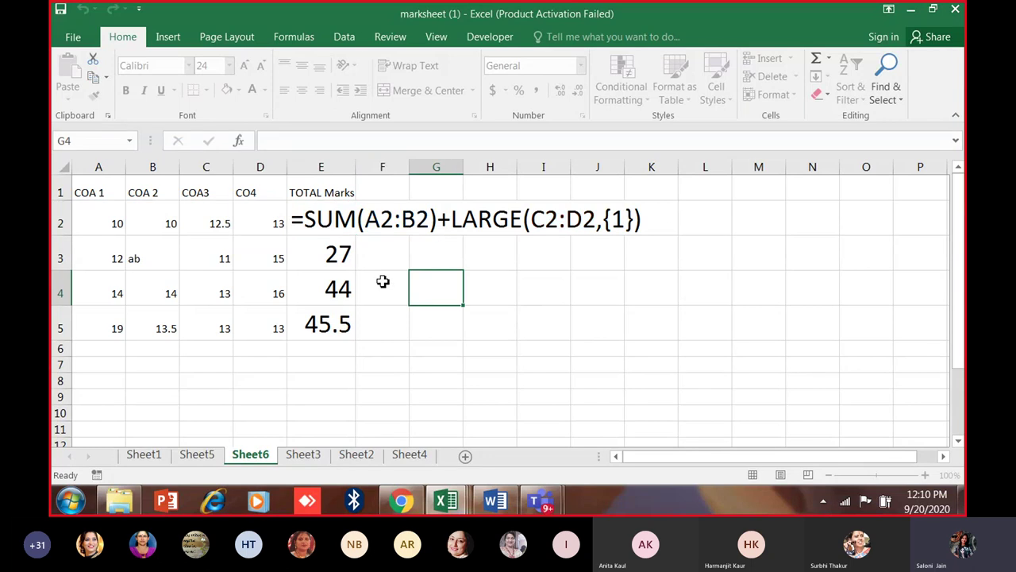
{"action": "left_click", "coordinate": [346, 254]}
{"action": "left_click", "coordinate": [347, 227]}
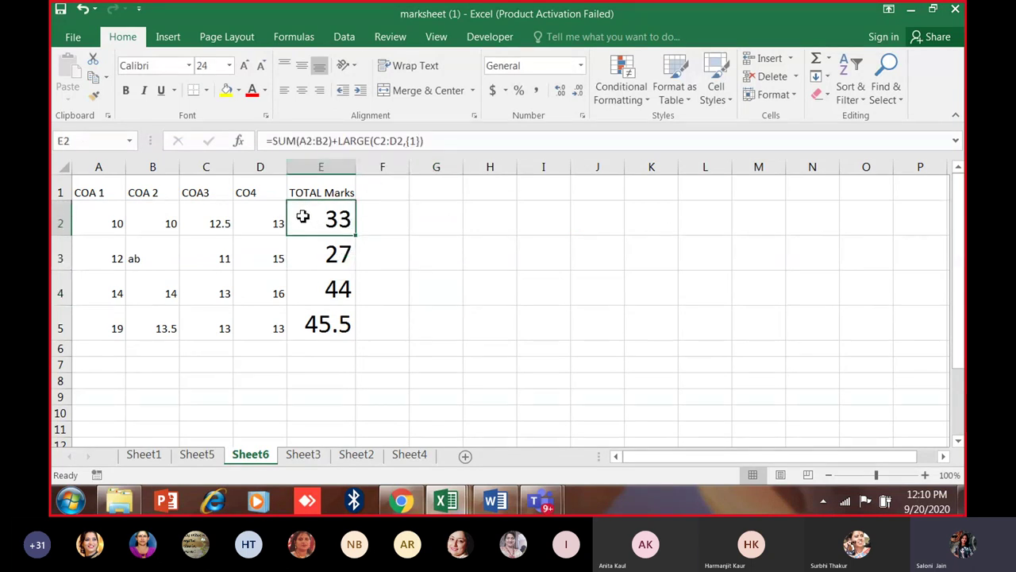
Review the COA mark columns singly, in pairs and together with the totals.
{"action": "left_click", "coordinate": [361, 221]}
{"action": "left_click", "coordinate": [340, 222]}
{"action": "left_click_drag", "start_coordinate": [86, 192], "coordinate": [99, 325]}
{"action": "left_click_drag", "start_coordinate": [85, 191], "coordinate": [159, 329]}
{"action": "left_click_drag", "start_coordinate": [89, 192], "coordinate": [158, 329]}
{"action": "left_click_drag", "start_coordinate": [184, 190], "coordinate": [275, 331]}
{"action": "left_click_drag", "start_coordinate": [89, 192], "coordinate": [238, 306]}
{"action": "left_click_drag", "start_coordinate": [96, 223], "coordinate": [108, 326]}
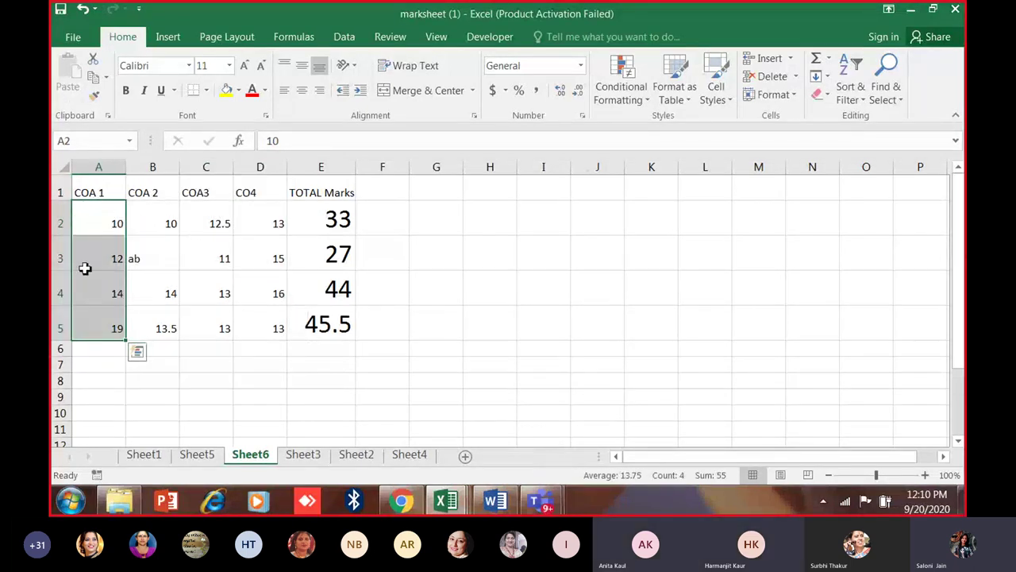
{"action": "left_click_drag", "start_coordinate": [113, 209], "coordinate": [317, 327]}
{"action": "left_click", "coordinate": [315, 345]}
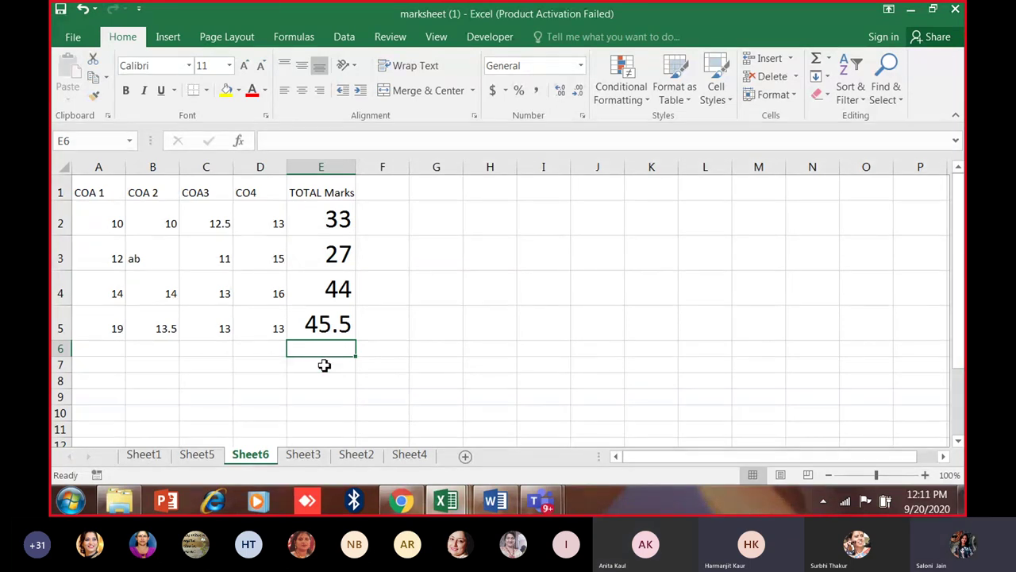
Compare the E2 total formula with the A1:C2 entries and the COA 1 and CO4 columns.
{"action": "left_click", "coordinate": [332, 227]}
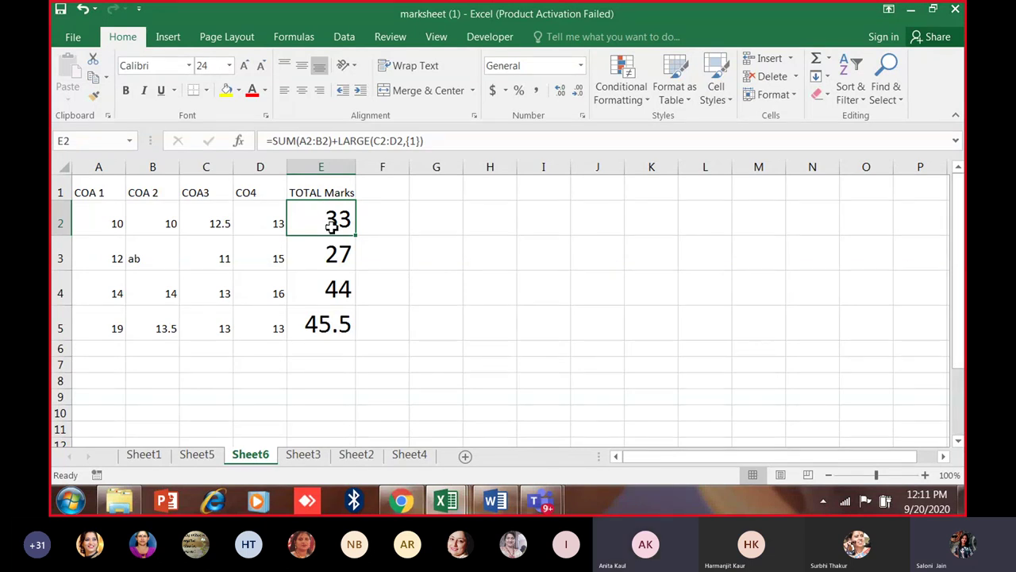
{"action": "left_click_drag", "start_coordinate": [109, 190], "coordinate": [210, 227]}
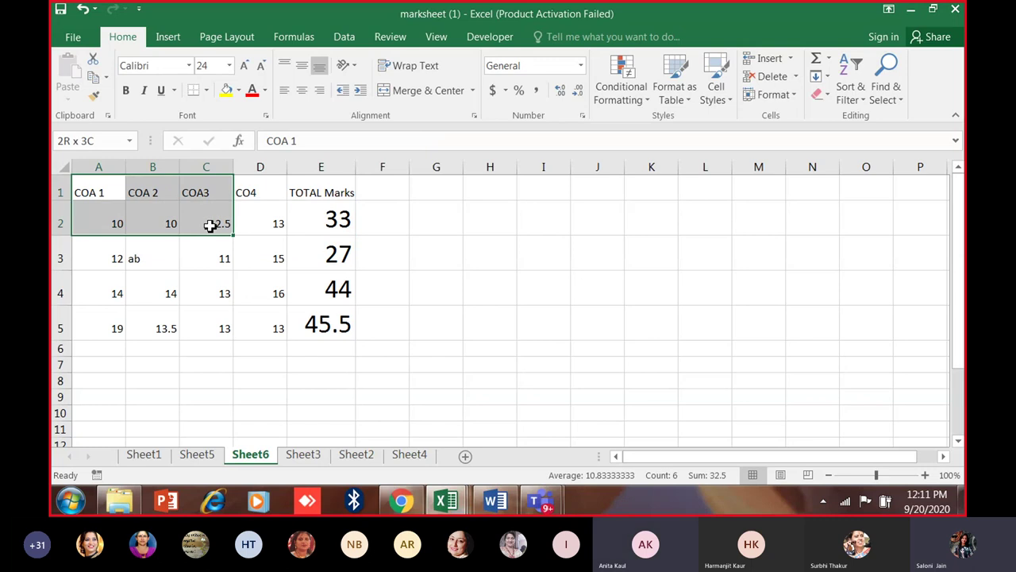
{"action": "left_click", "coordinate": [325, 223]}
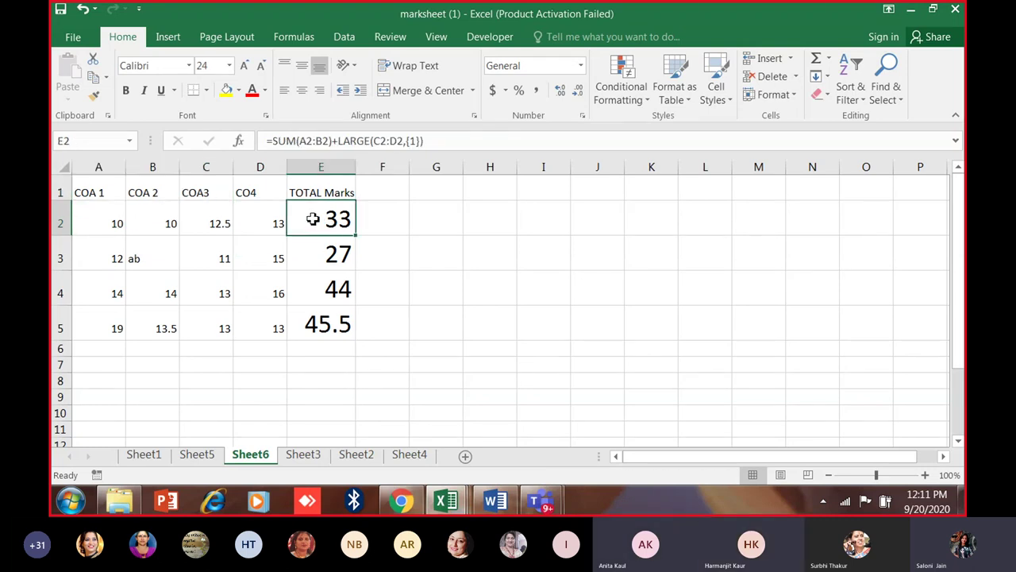
{"action": "left_click_drag", "start_coordinate": [104, 187], "coordinate": [104, 300]}
{"action": "left_click_drag", "start_coordinate": [283, 186], "coordinate": [268, 324]}
Try changing the LARGE argument in the E2 formula to {1,2}, then discard the edit.
{"action": "left_click", "coordinate": [337, 218]}
{"action": "left_click", "coordinate": [419, 141]}
{"action": "type", "text": ",2"}
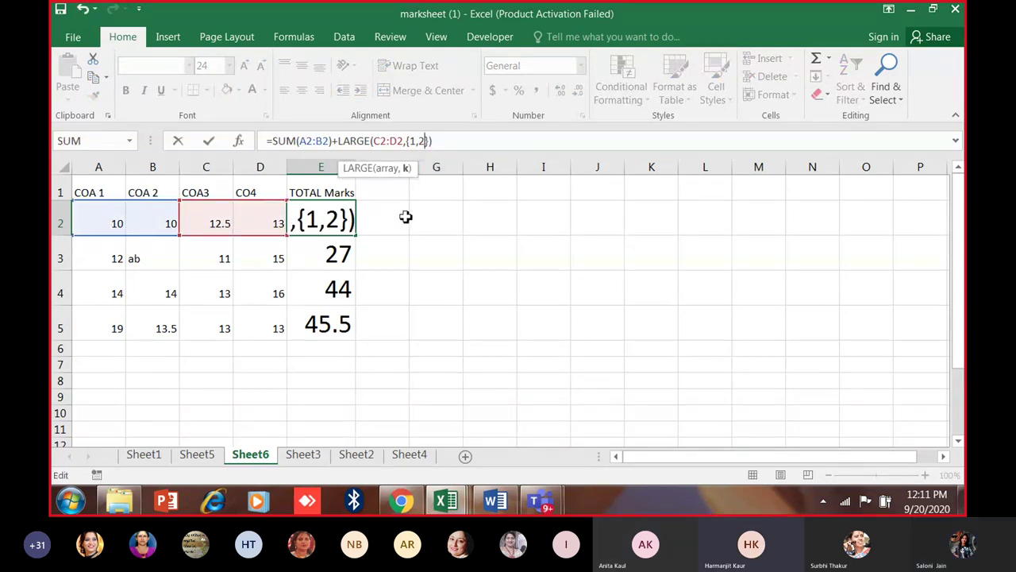
{"action": "key", "text": "Escape"}
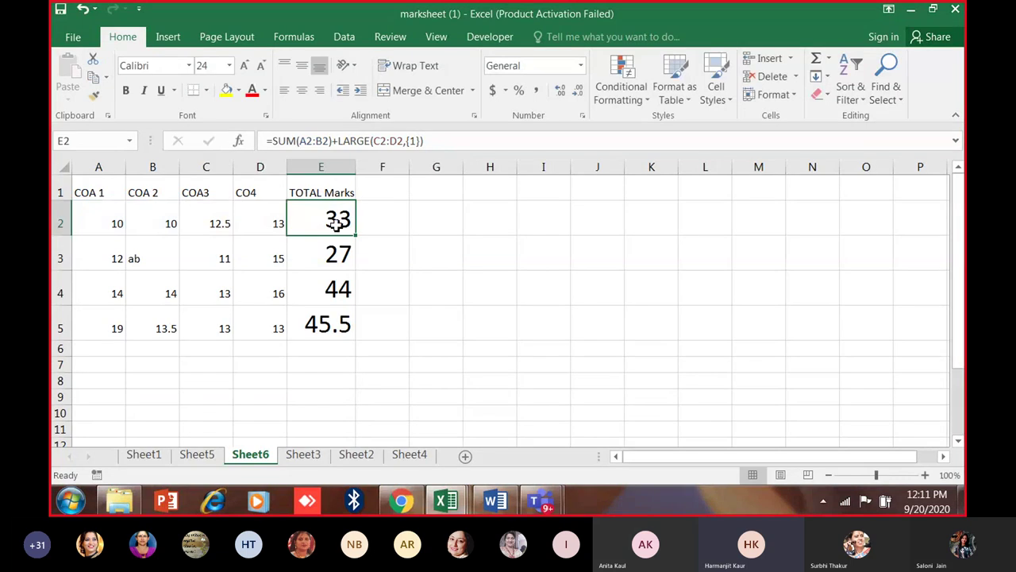
Examine the SUM and LARGE parts of the E2 formula and the absent student's marks in row 3.
{"action": "left_click", "coordinate": [315, 141]}
{"action": "left_click_drag", "start_coordinate": [315, 141], "coordinate": [330, 143]}
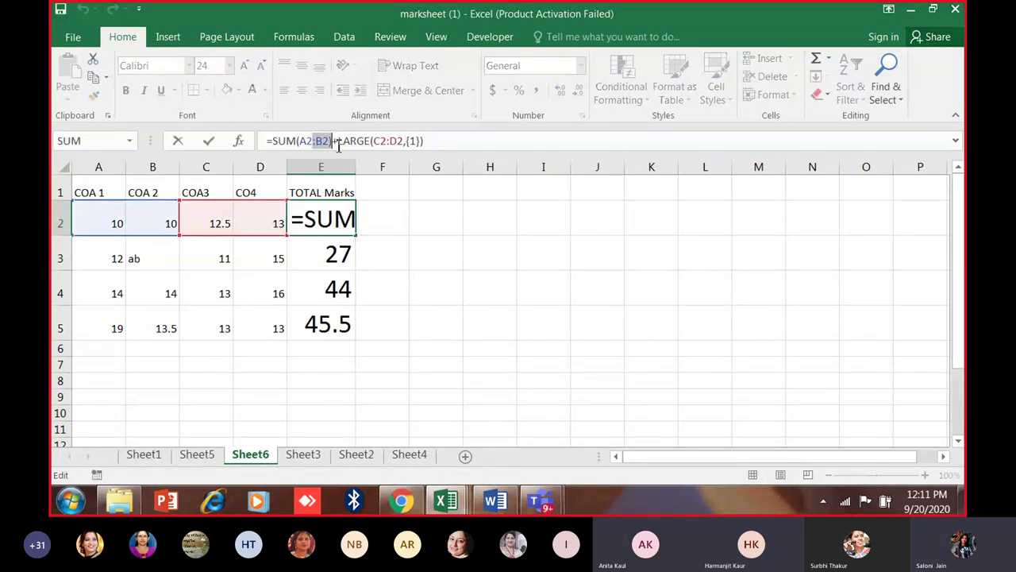
{"action": "left_click", "coordinate": [340, 145]}
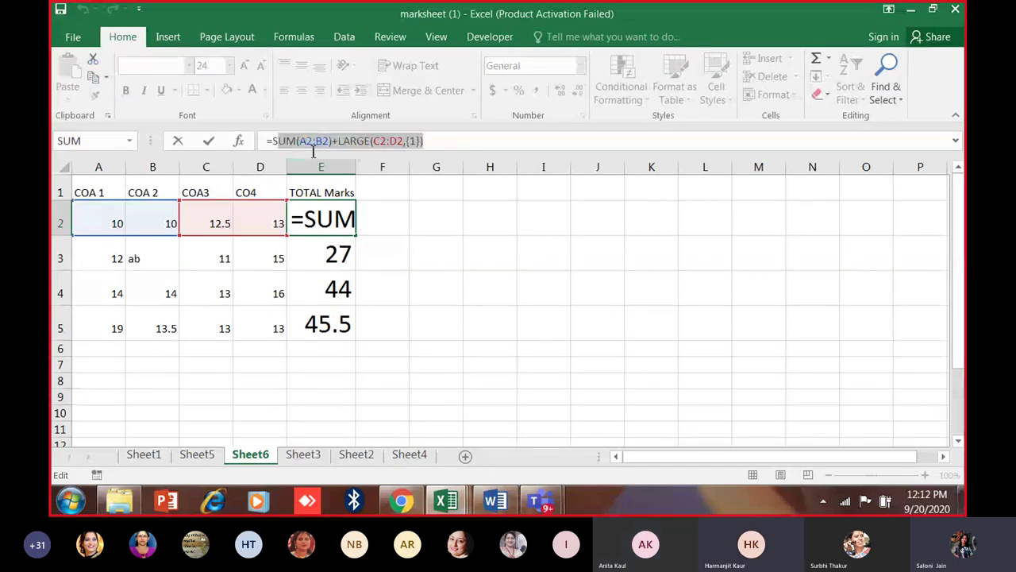
{"action": "left_click", "coordinate": [411, 205]}
{"action": "left_click", "coordinate": [342, 219]}
{"action": "left_click", "coordinate": [99, 223]}
{"action": "left_click", "coordinate": [152, 258]}
{"action": "left_click", "coordinate": [321, 254]}
Enlarge the font of the ab entry in B3.
{"action": "left_click", "coordinate": [149, 257]}
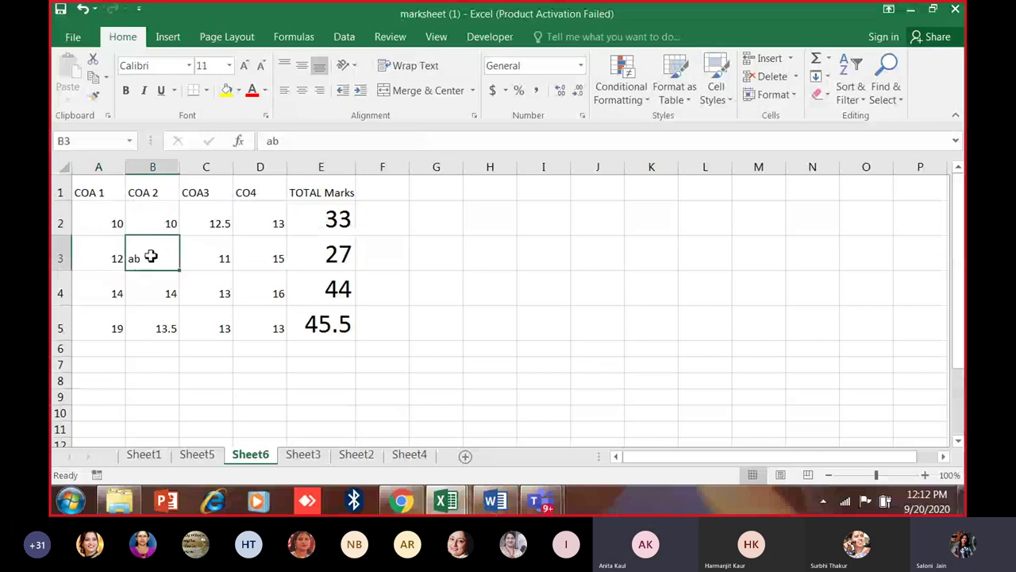
{"action": "triple_click", "coordinate": [249, 66]}
{"action": "left_click", "coordinate": [249, 66]}
Examine the E3 formula for the row with the absent entry and review the totals in E2:E5.
{"action": "left_click", "coordinate": [317, 253]}
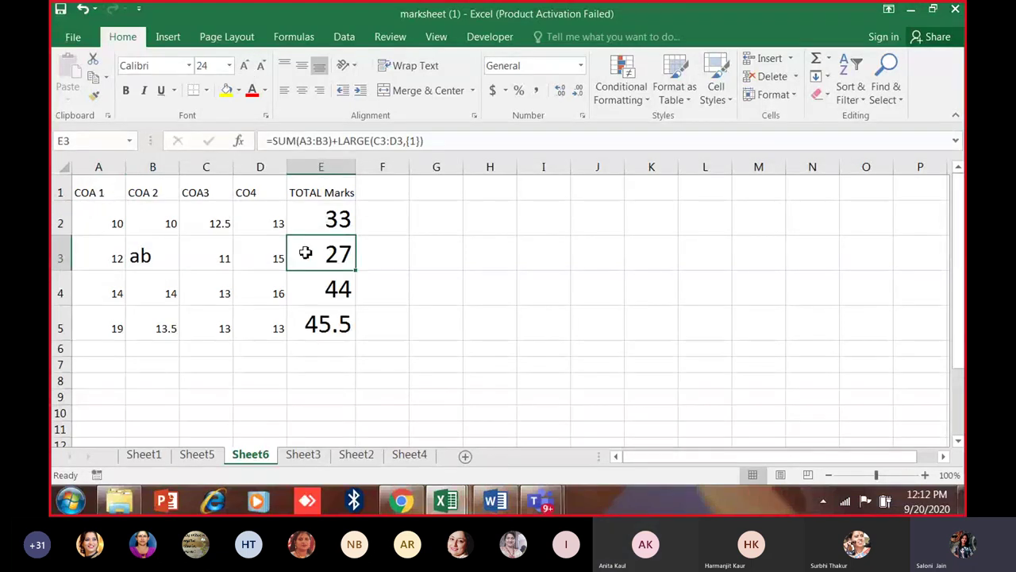
{"action": "left_click", "coordinate": [279, 144]}
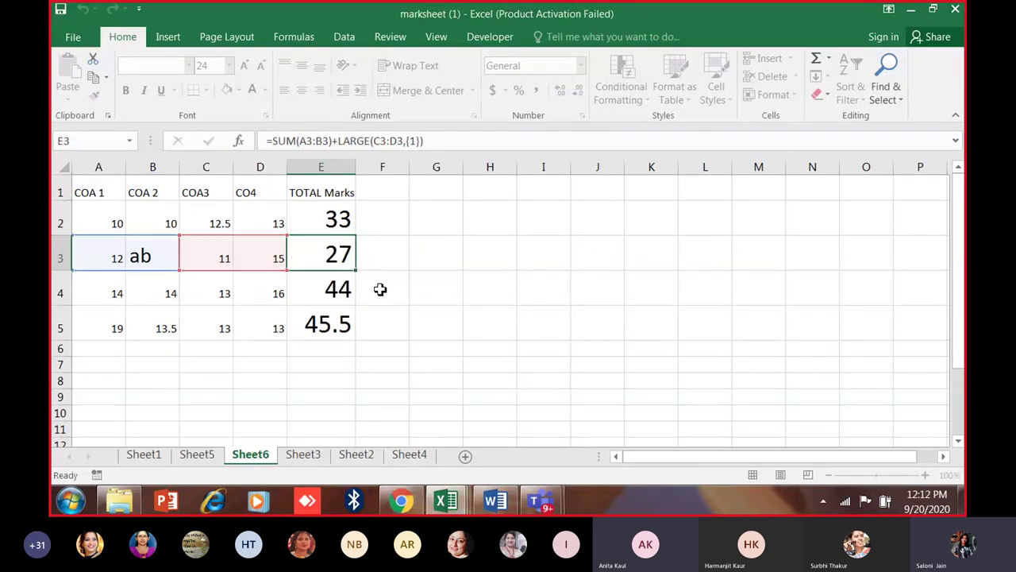
{"action": "key", "text": "Escape"}
{"action": "left_click_drag", "start_coordinate": [338, 222], "coordinate": [351, 343]}
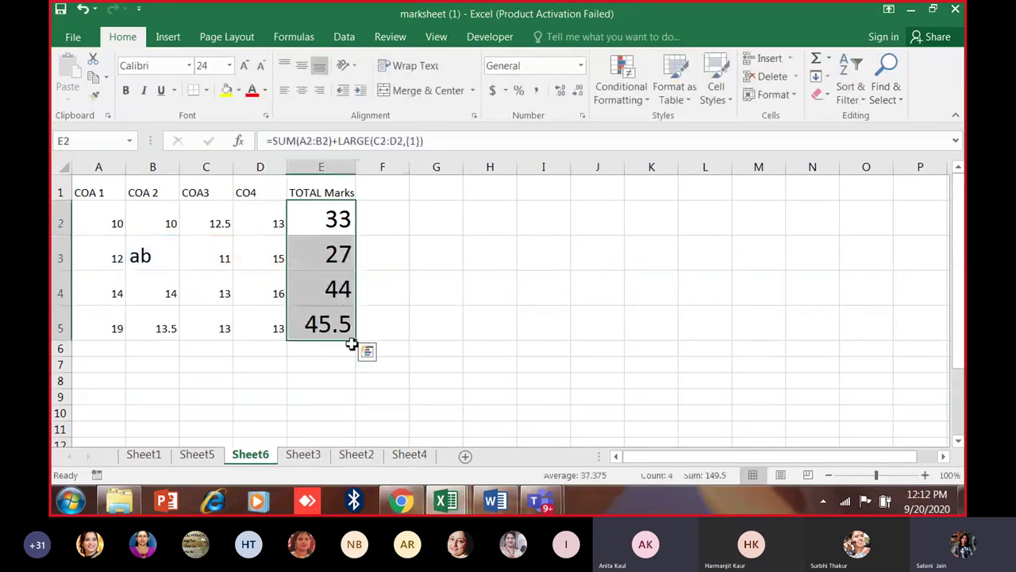
{"action": "left_click", "coordinate": [338, 350]}
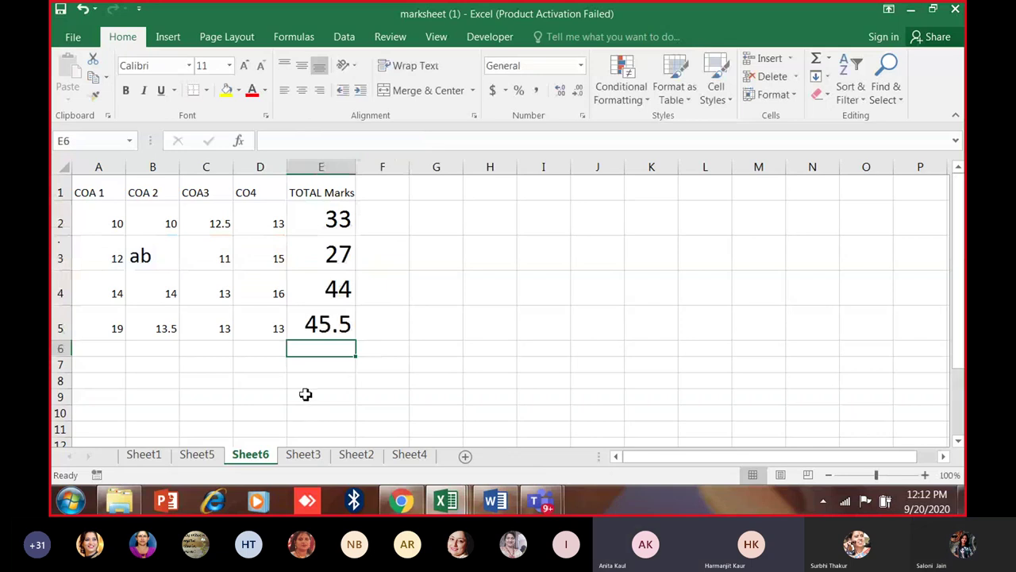
{"action": "left_click", "coordinate": [349, 224]}
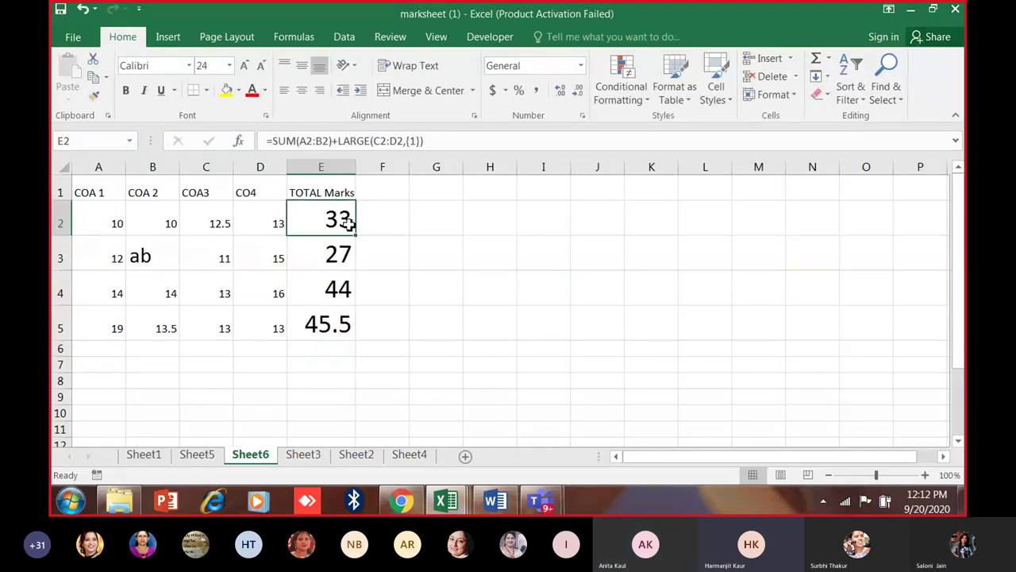
{"action": "left_click", "coordinate": [338, 141]}
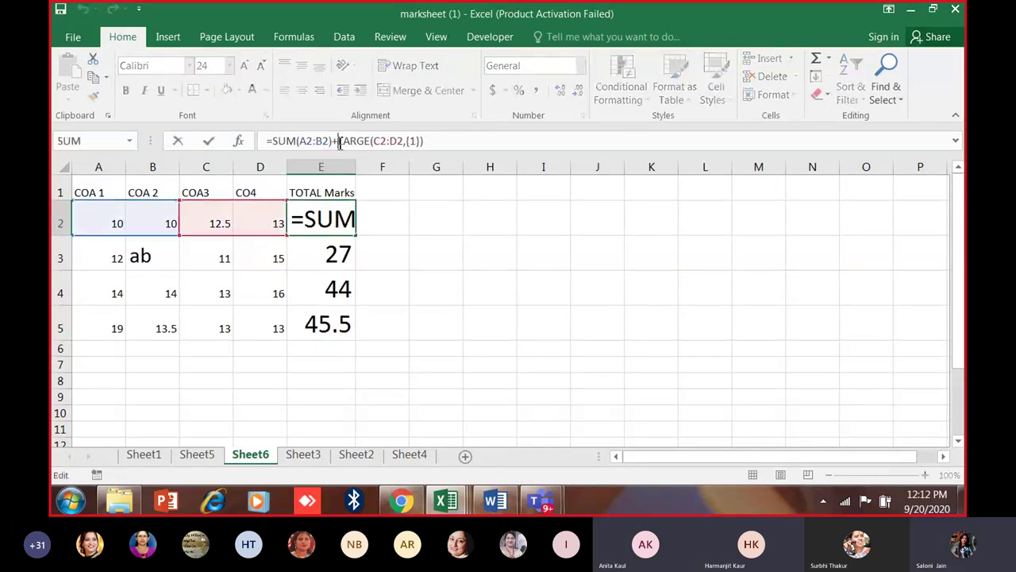
{"action": "left_click", "coordinate": [373, 253]}
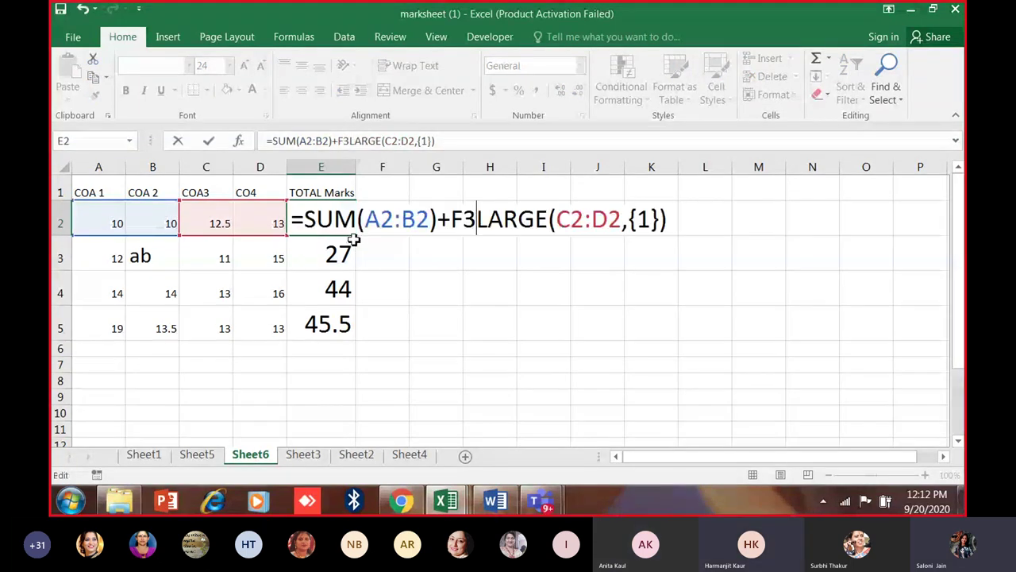
{"action": "left_click", "coordinate": [450, 222]}
{"action": "key", "text": "Delete"}
{"action": "left_click_drag", "start_coordinate": [451, 220], "coordinate": [464, 219]}
{"action": "key", "text": "Delete"}
{"action": "key", "text": "Return"}
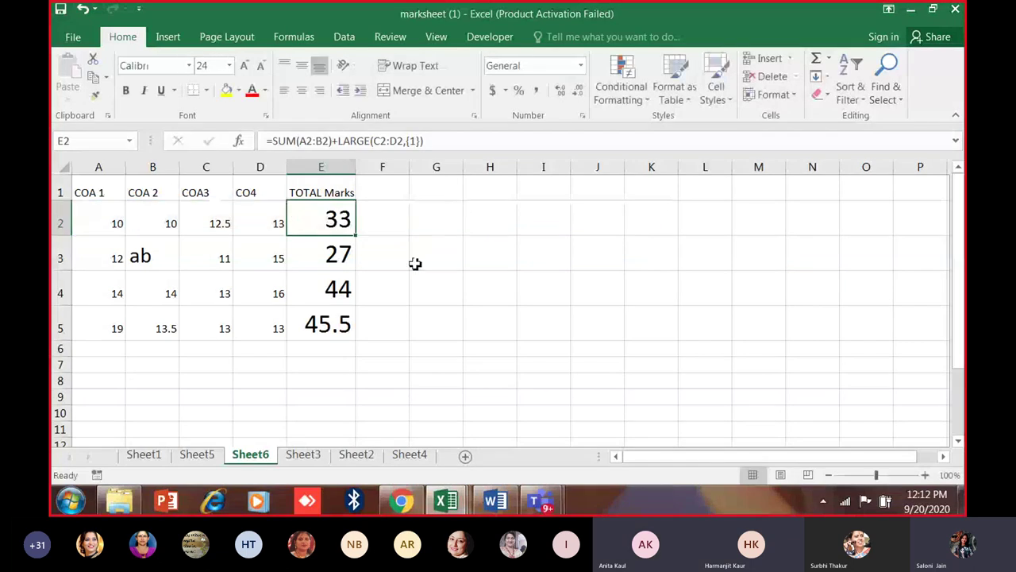
Fill the TOTAL Marks formula from E2 down to E5.
{"action": "left_click", "coordinate": [397, 276]}
{"action": "left_click", "coordinate": [347, 228]}
{"action": "left_click_drag", "start_coordinate": [357, 236], "coordinate": [356, 338]}
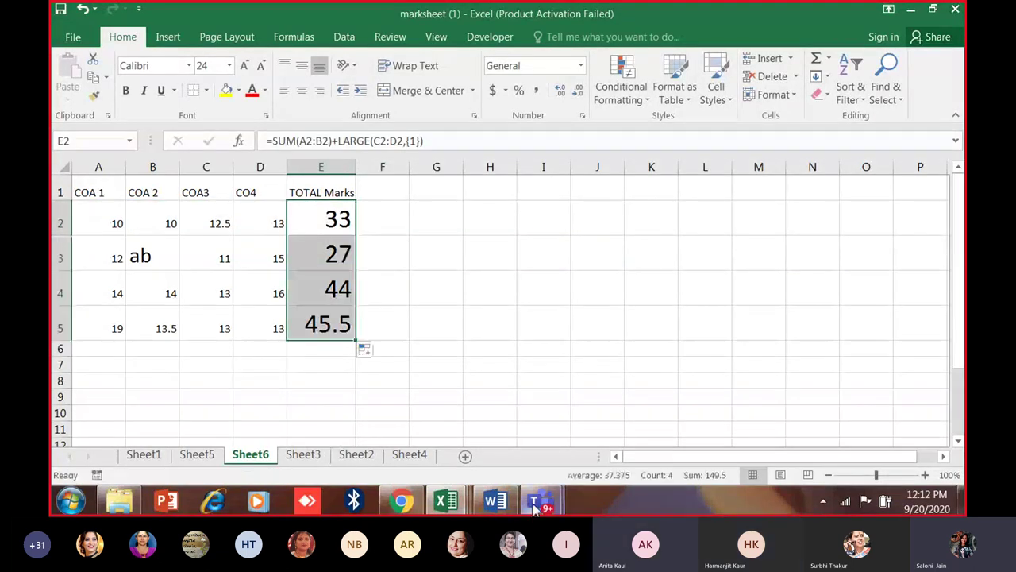
Switch to the formula tut (4) workbook and look through the formula examples on Sheet1, ending back at the student marks table.
{"action": "mouse_move", "coordinate": [542, 500]}
{"action": "mouse_move", "coordinate": [448, 501]}
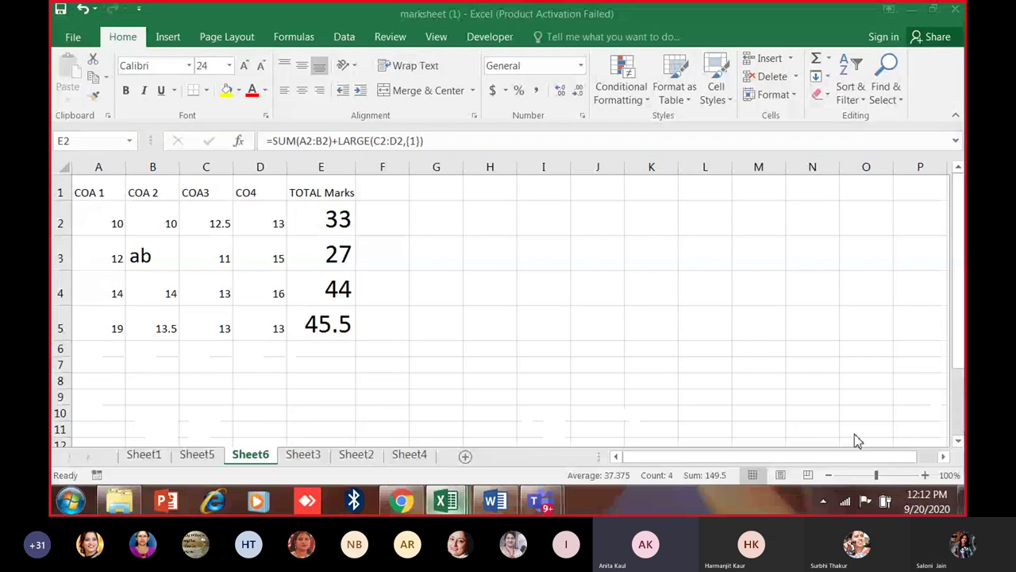
{"action": "left_click", "coordinate": [330, 421]}
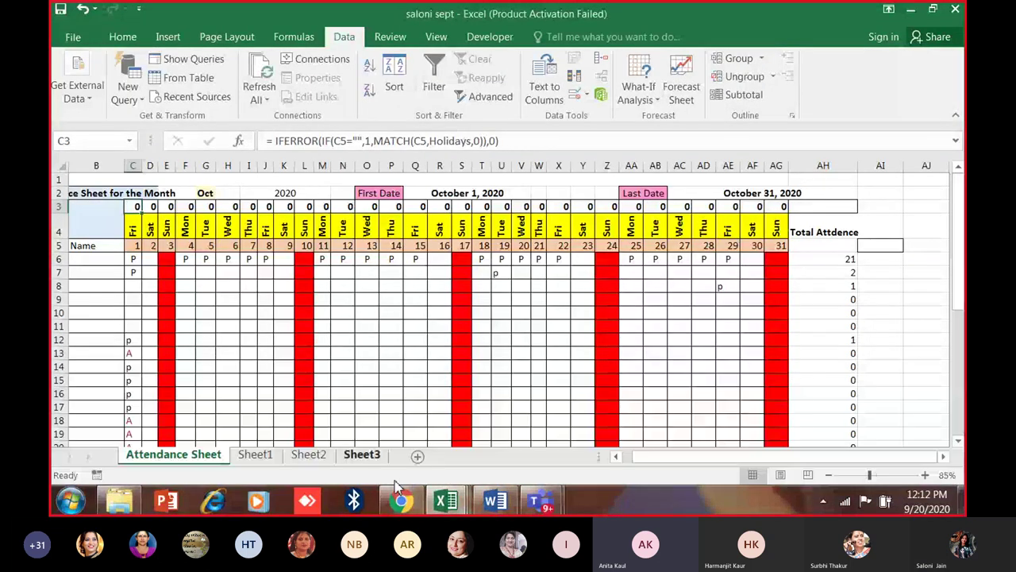
{"action": "left_click", "coordinate": [518, 466]}
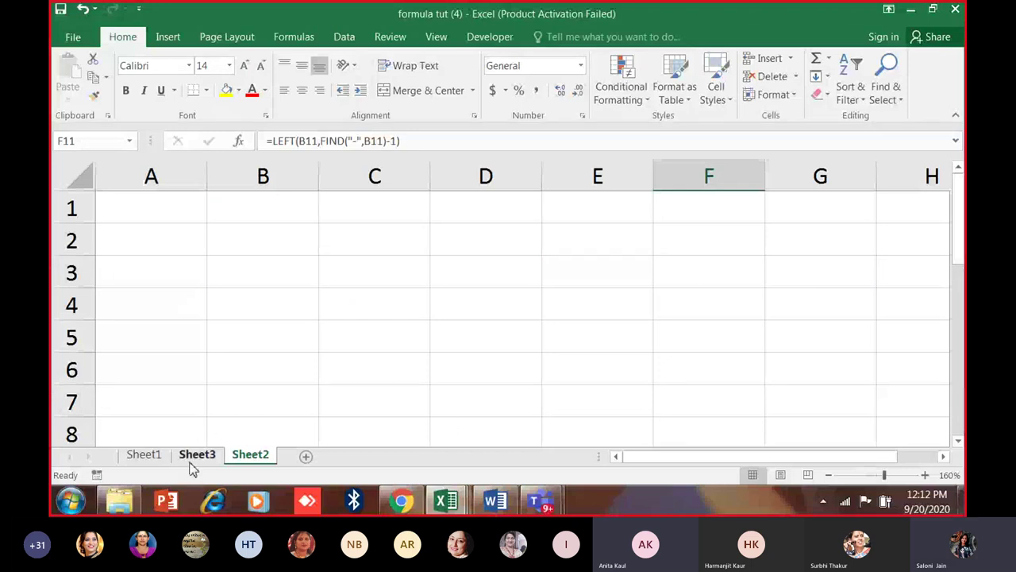
{"action": "left_click", "coordinate": [155, 454]}
{"action": "scroll", "coordinate": [229, 393], "scroll_direction": "up", "scroll_amount": 10}
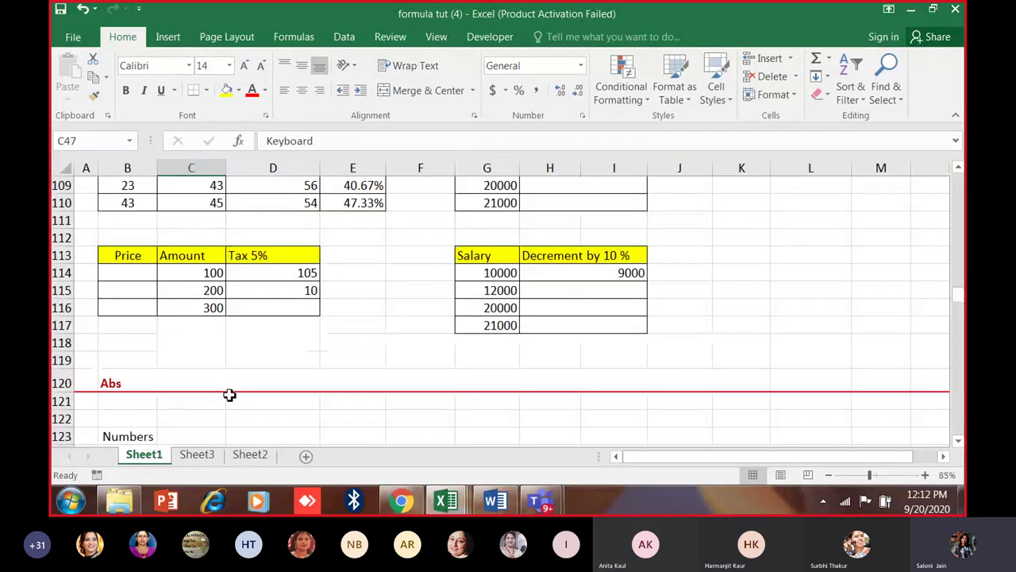
{"action": "scroll", "coordinate": [230, 395], "scroll_direction": "up", "scroll_amount": 20}
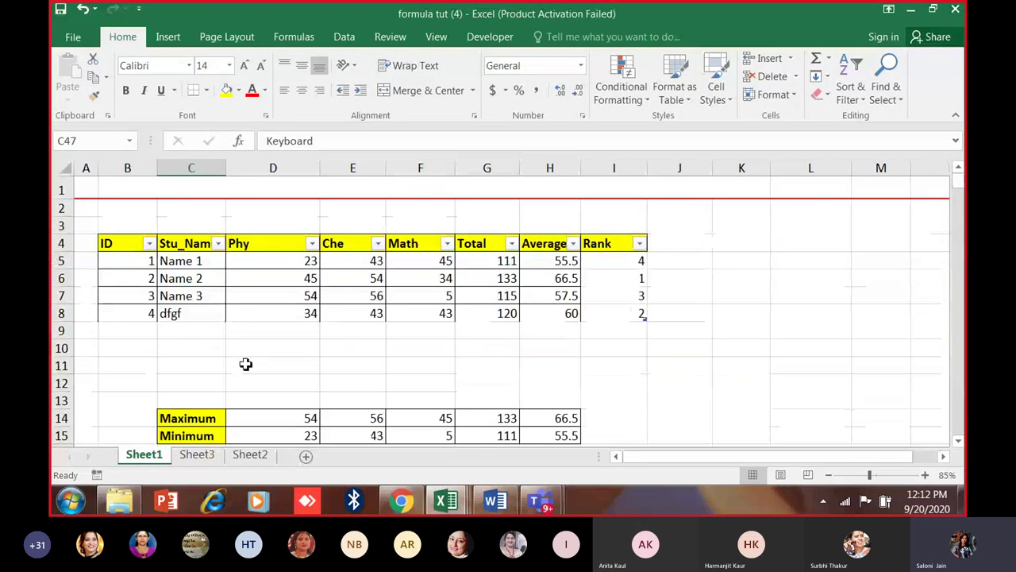
{"action": "scroll", "coordinate": [284, 311], "scroll_direction": "down", "scroll_amount": 4}
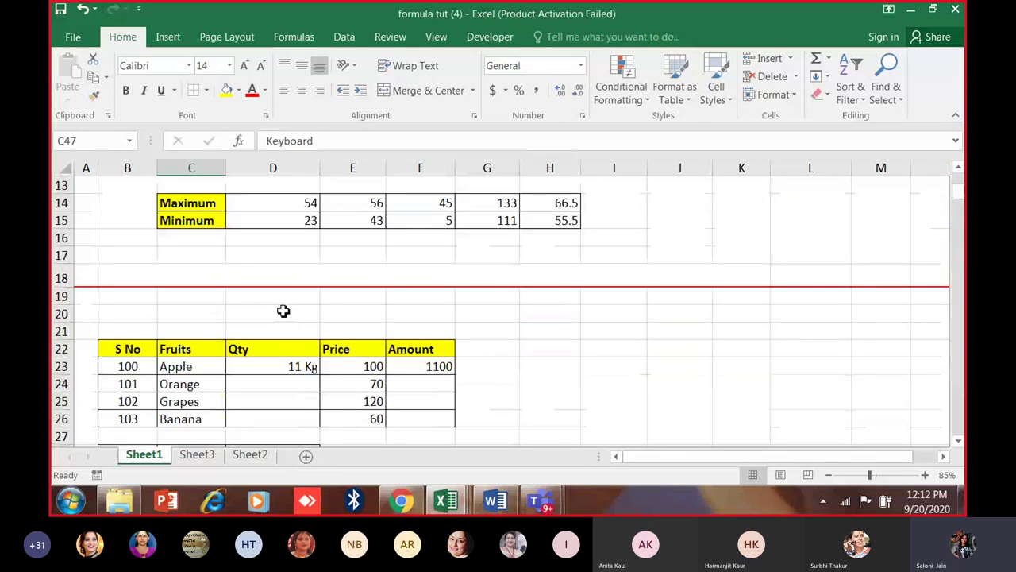
{"action": "scroll", "coordinate": [282, 317], "scroll_direction": "down", "scroll_amount": 20}
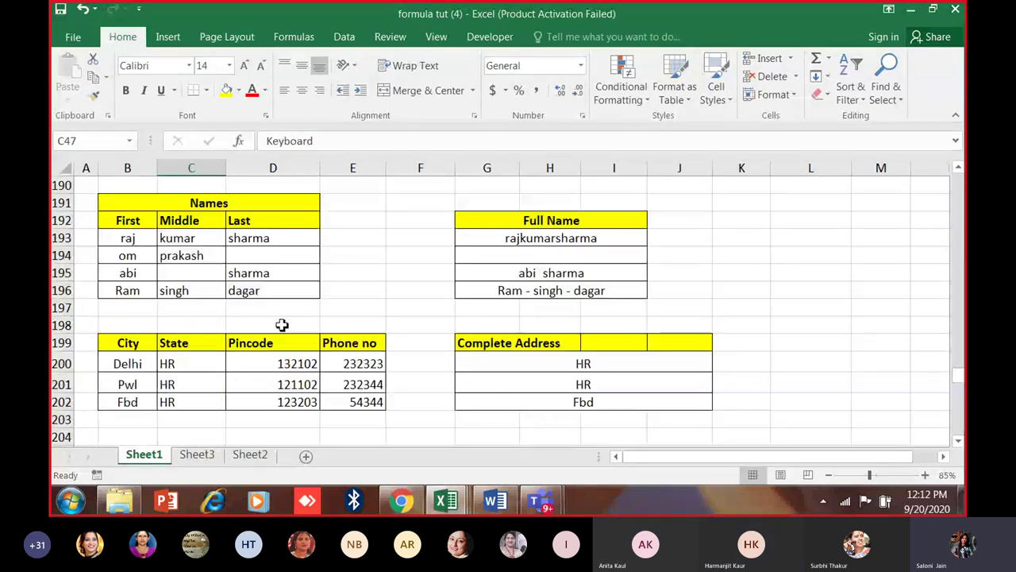
{"action": "scroll", "coordinate": [282, 324], "scroll_direction": "down", "scroll_amount": 19}
{"action": "scroll", "coordinate": [282, 326], "scroll_direction": "down", "scroll_amount": 4}
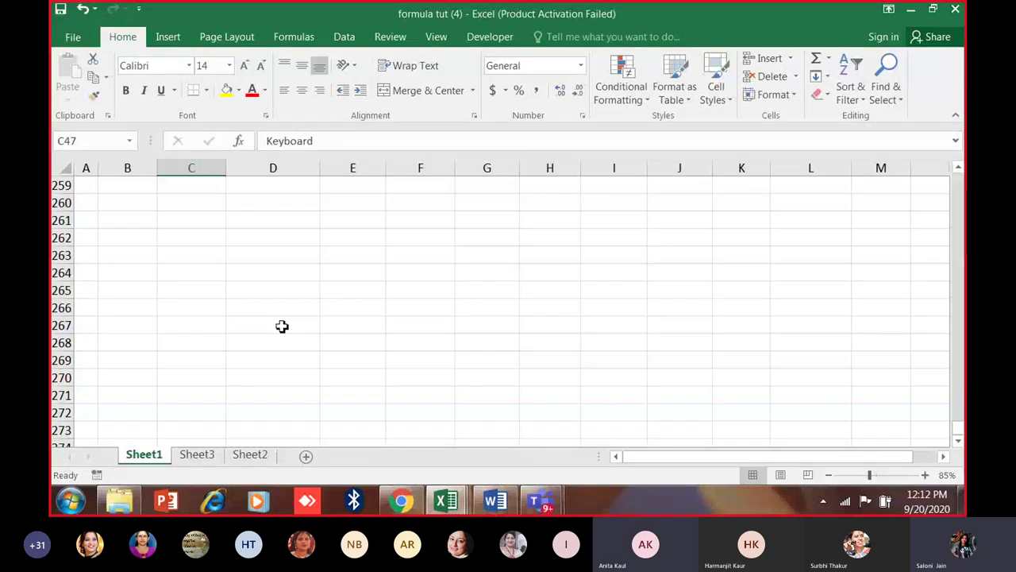
{"action": "scroll", "coordinate": [282, 326], "scroll_direction": "up", "scroll_amount": 20}
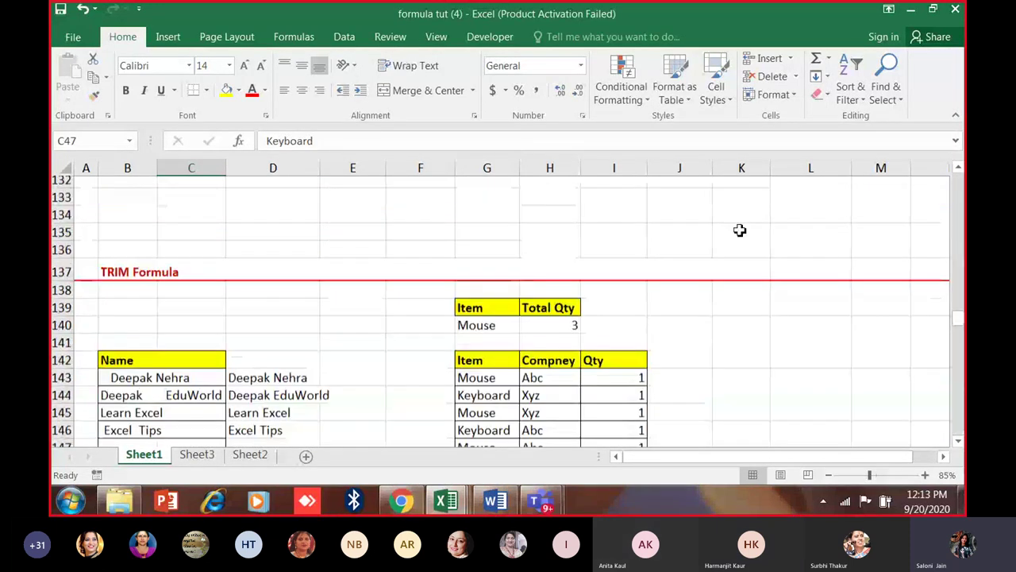
{"action": "left_click_drag", "start_coordinate": [959, 318], "coordinate": [963, 151]}
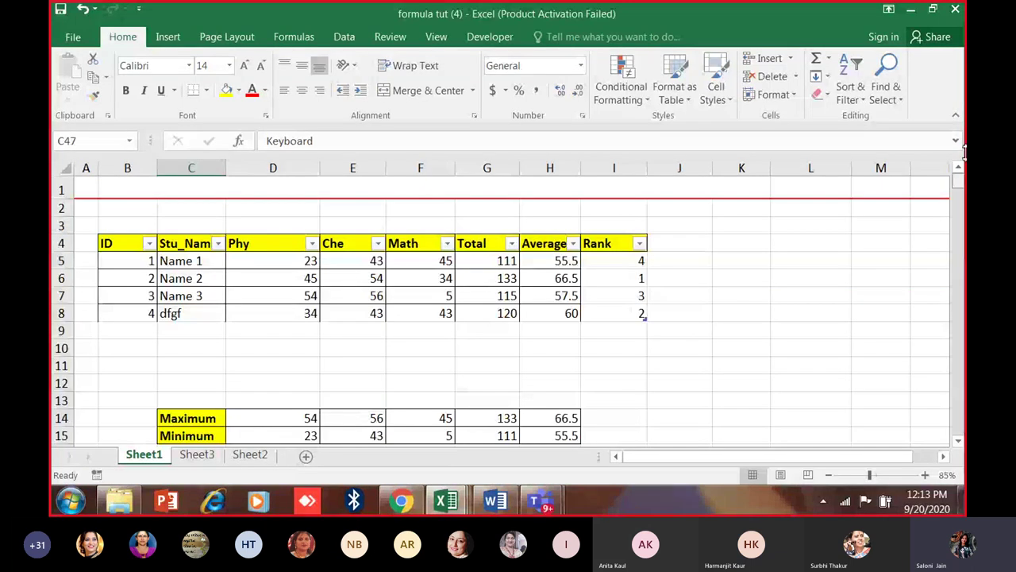
Check Sheet3 and Sheet2 of the formula tut (4) workbook and return to Sheet1.
{"action": "left_click", "coordinate": [208, 457]}
{"action": "left_click", "coordinate": [242, 455]}
{"action": "left_click", "coordinate": [211, 455]}
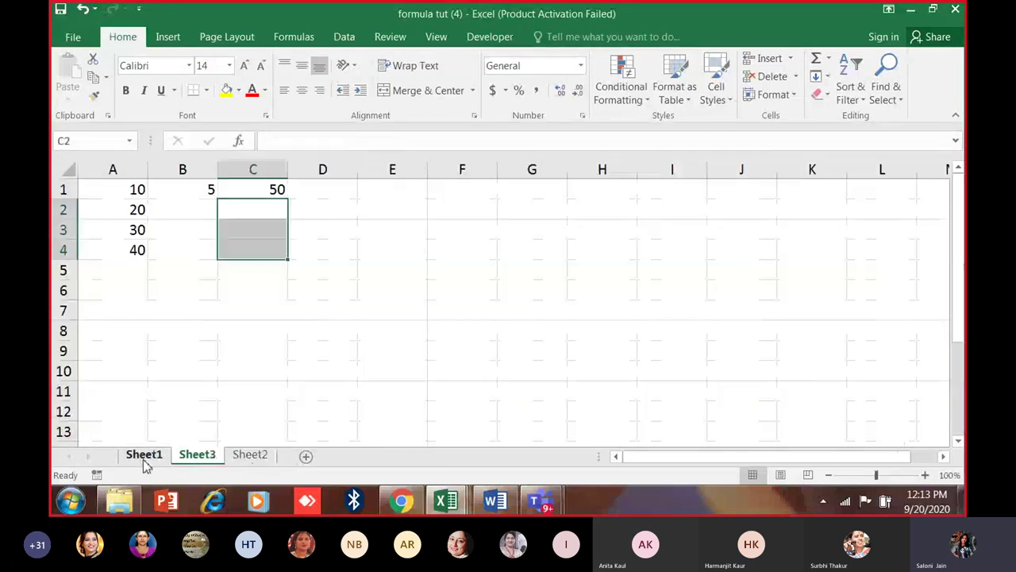
{"action": "left_click", "coordinate": [144, 455]}
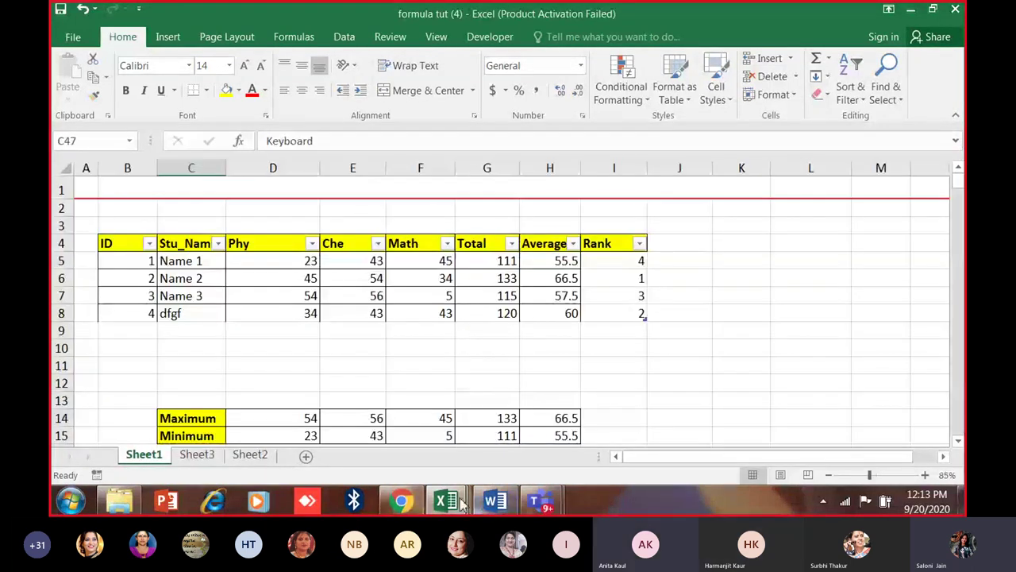
Switch to the Book3 workbook and view the October attendance sheet from its first columns.
{"action": "left_click", "coordinate": [446, 501]}
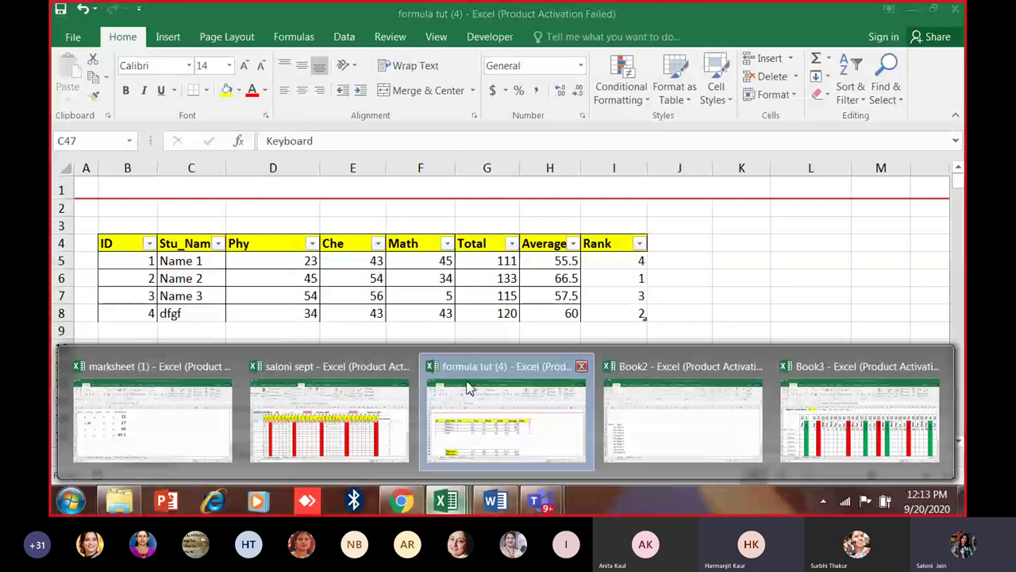
{"action": "left_click", "coordinate": [453, 506]}
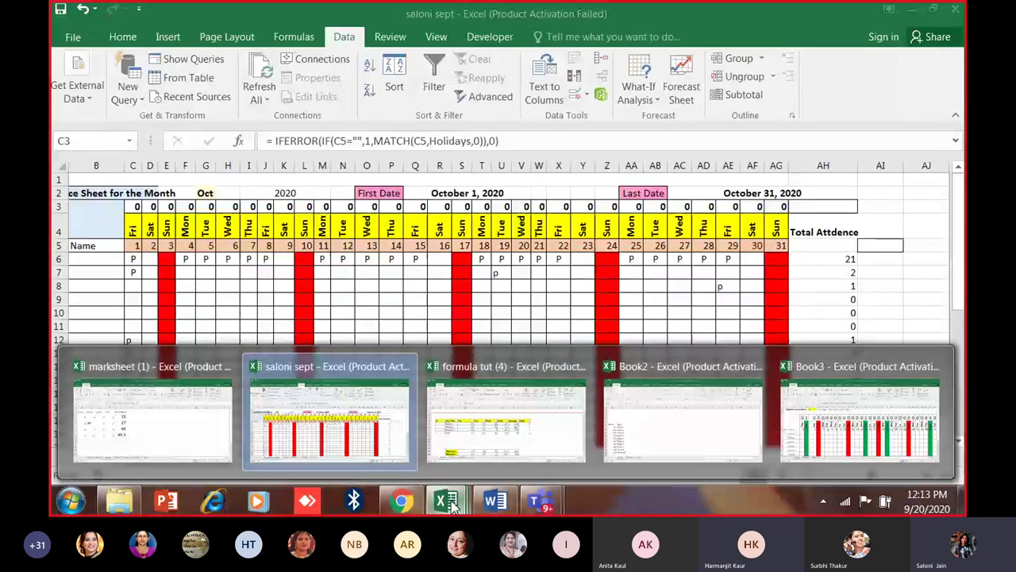
{"action": "left_click", "coordinate": [505, 421]}
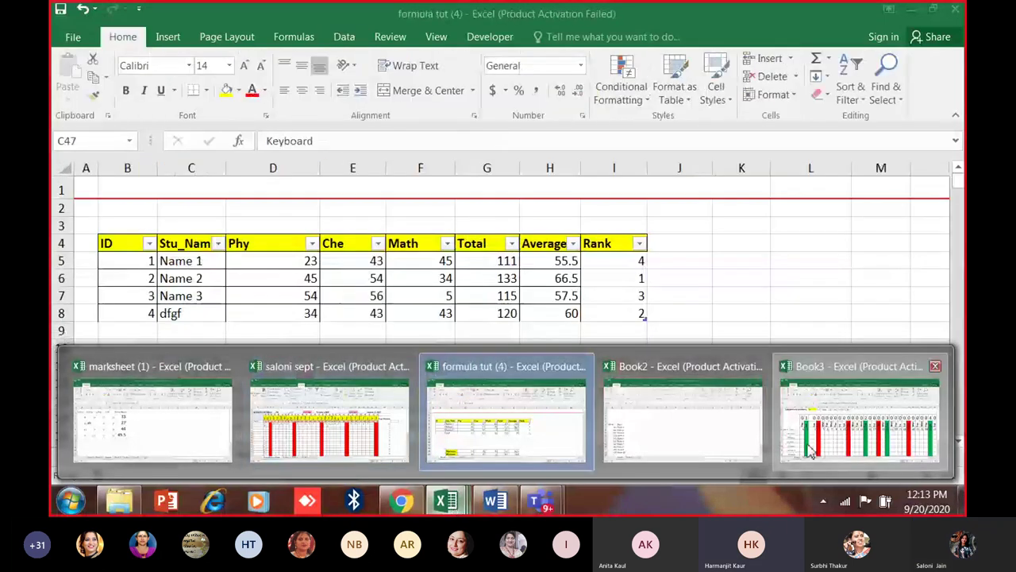
{"action": "left_click", "coordinate": [810, 451]}
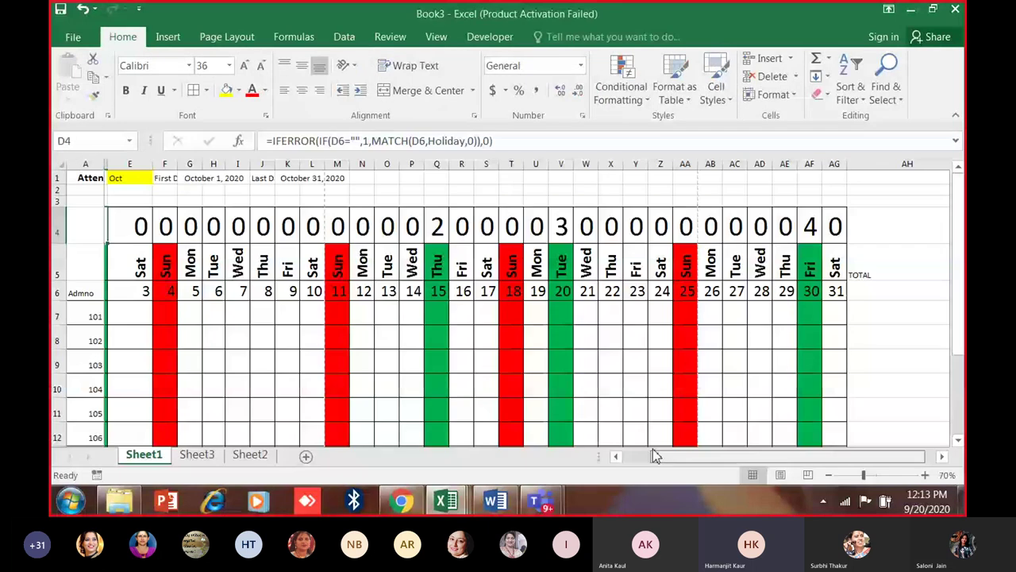
{"action": "left_click_drag", "start_coordinate": [655, 455], "coordinate": [627, 455]}
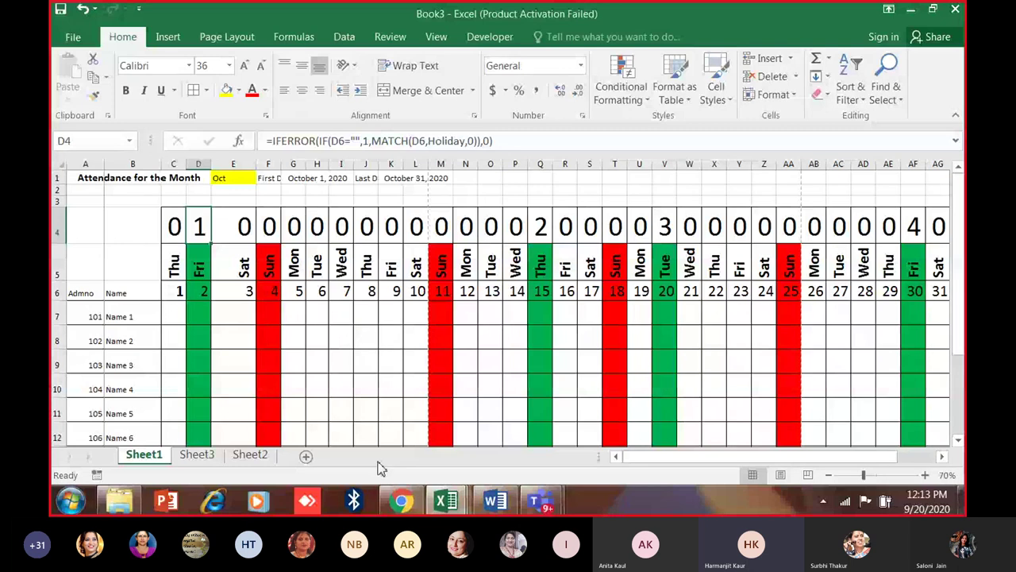
Switch to the marksheet (1) workbook and open the 12th class marksheet on Sheet2.
{"action": "mouse_move", "coordinate": [469, 502]}
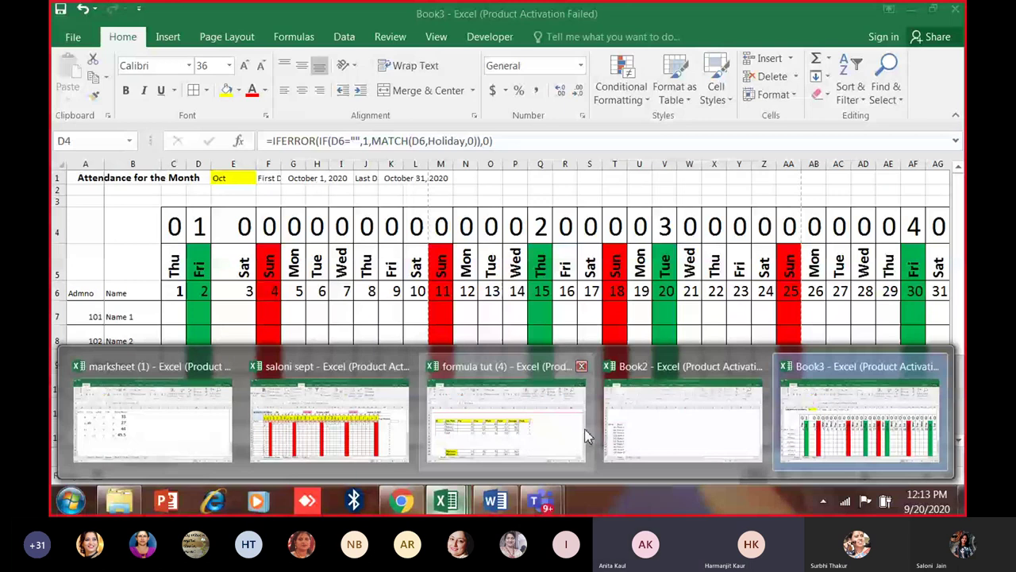
{"action": "left_click", "coordinate": [153, 421]}
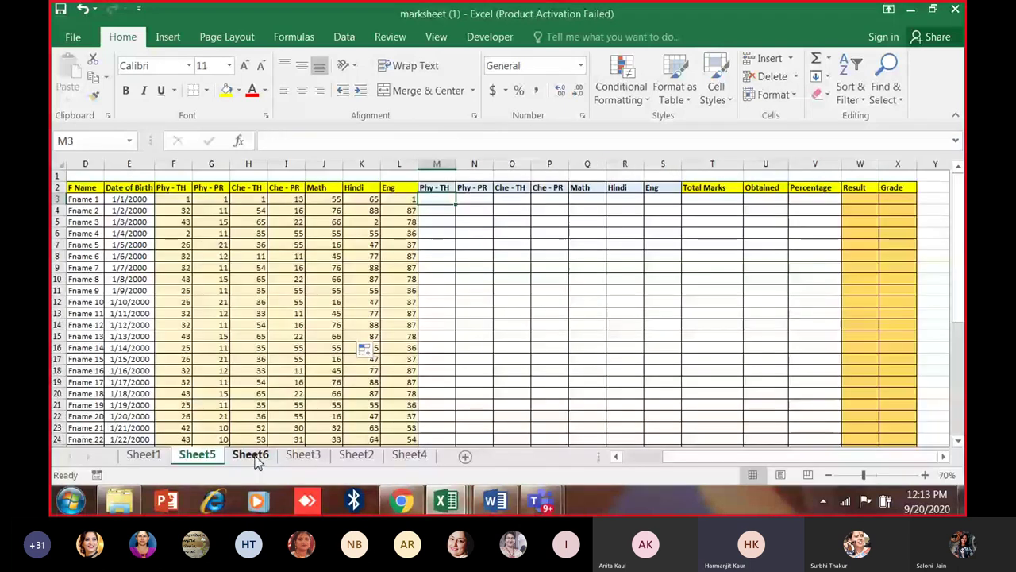
{"action": "left_click", "coordinate": [250, 454]}
{"action": "left_click", "coordinate": [143, 455]}
{"action": "left_click", "coordinate": [353, 460]}
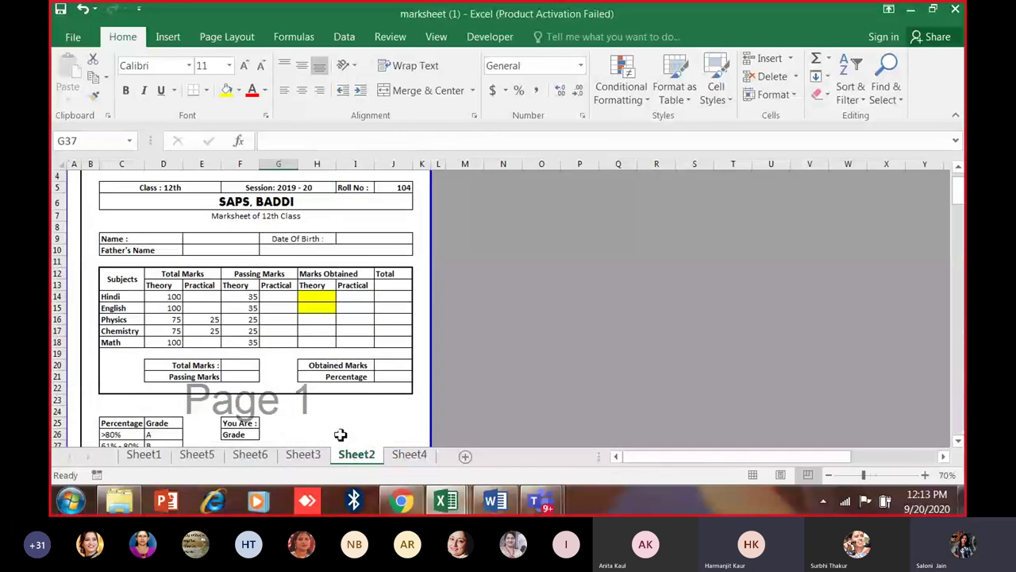
Examine the 12th class marksheet layout, covering the header, student details, subject marks, totals and grade table.
{"action": "scroll", "coordinate": [307, 370], "scroll_direction": "up", "scroll_amount": 3}
{"action": "scroll", "coordinate": [329, 390], "scroll_direction": "up", "scroll_amount": 2}
{"action": "left_click", "coordinate": [676, 465]}
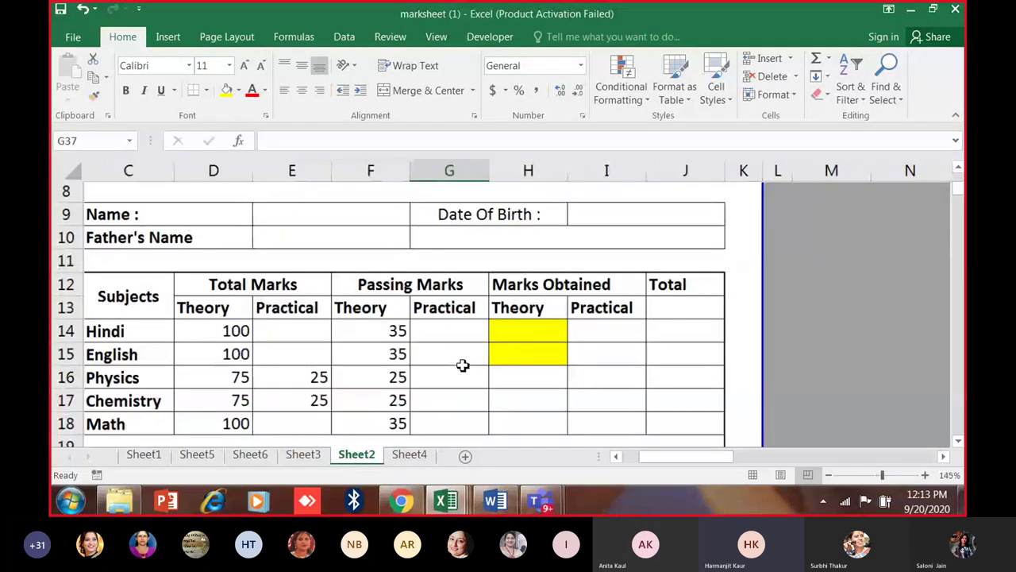
{"action": "scroll", "coordinate": [462, 365], "scroll_direction": "up", "scroll_amount": 2}
{"action": "scroll", "coordinate": [462, 365], "scroll_direction": "down", "scroll_amount": 2}
{"action": "scroll", "coordinate": [462, 365], "scroll_direction": "up", "scroll_amount": 2}
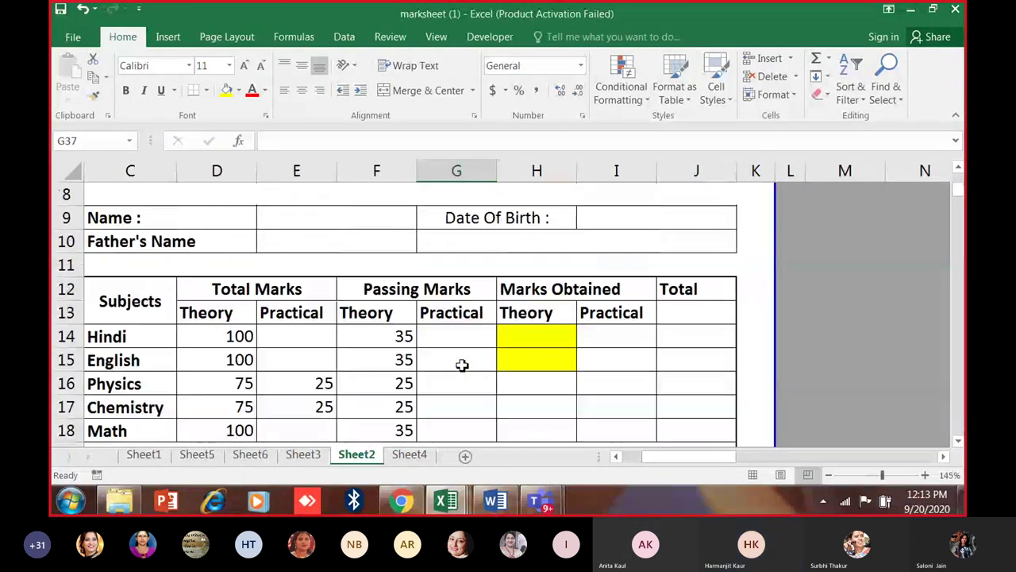
{"action": "scroll", "coordinate": [462, 365], "scroll_direction": "up", "scroll_amount": 2}
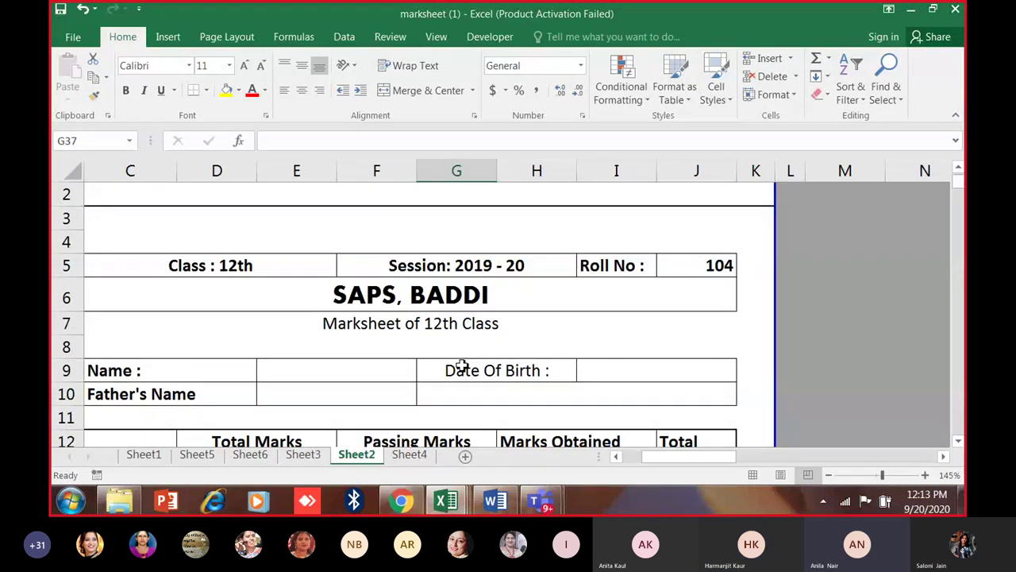
{"action": "scroll", "coordinate": [443, 318], "scroll_direction": "down", "scroll_amount": 2, "text": "ctrl"}
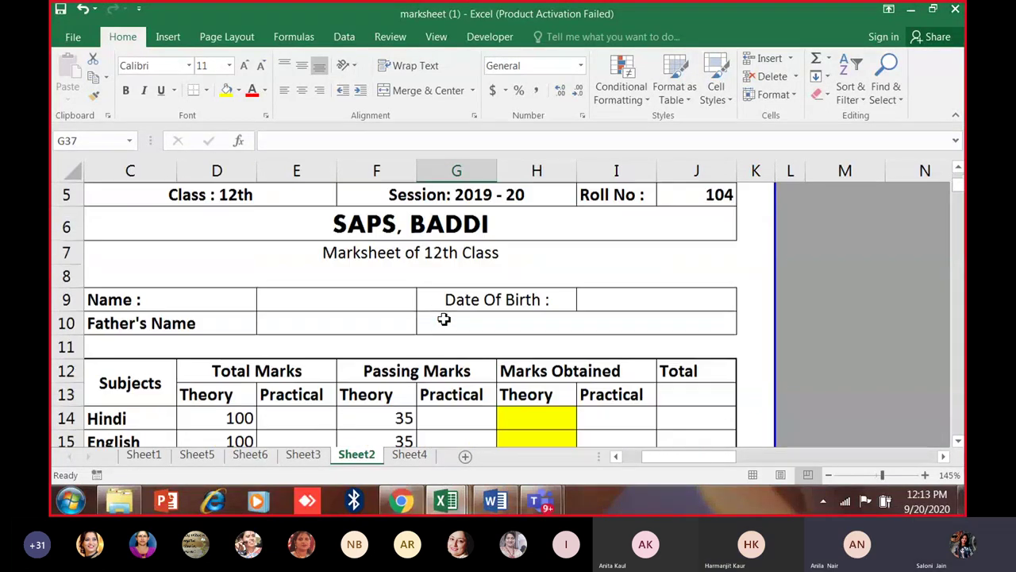
{"action": "scroll", "coordinate": [352, 344], "scroll_direction": "down", "scroll_amount": 1}
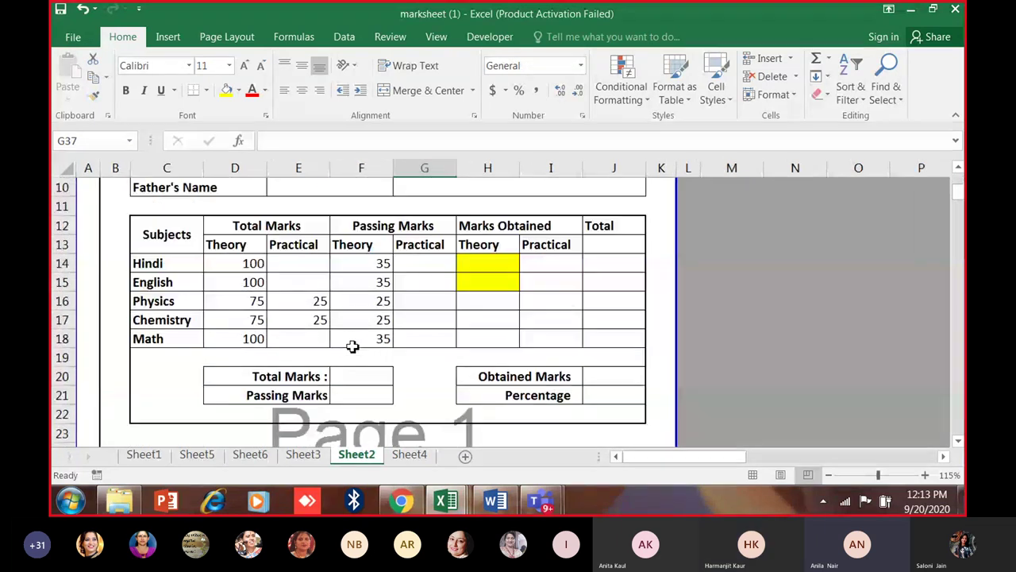
{"action": "scroll", "coordinate": [352, 346], "scroll_direction": "up", "scroll_amount": 2}
{"action": "scroll", "coordinate": [353, 347], "scroll_direction": "up", "scroll_amount": 1, "text": "ctrl"}
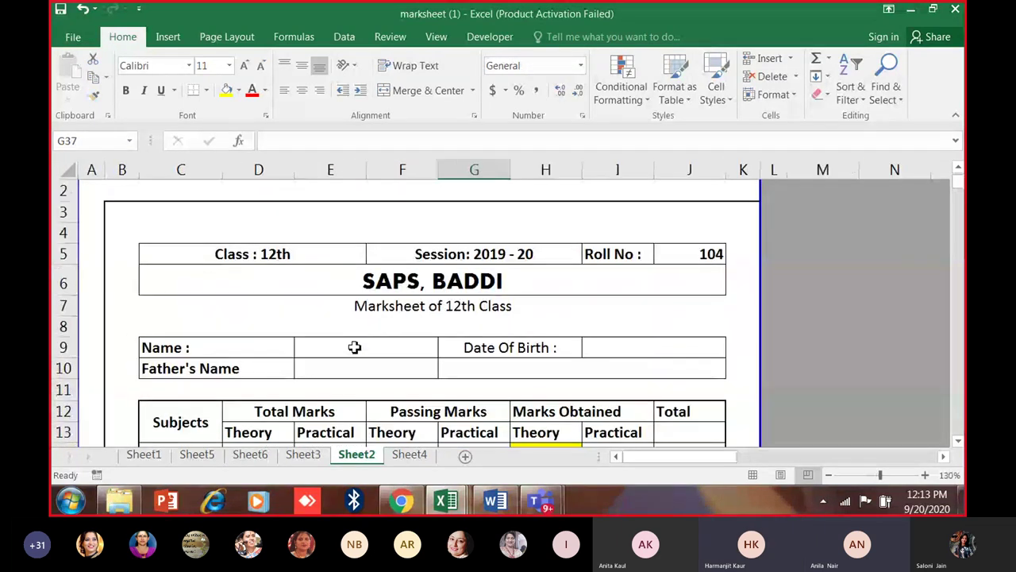
{"action": "scroll", "coordinate": [453, 353], "scroll_direction": "down", "scroll_amount": 2}
{"action": "scroll", "coordinate": [454, 353], "scroll_direction": "down", "scroll_amount": 1}
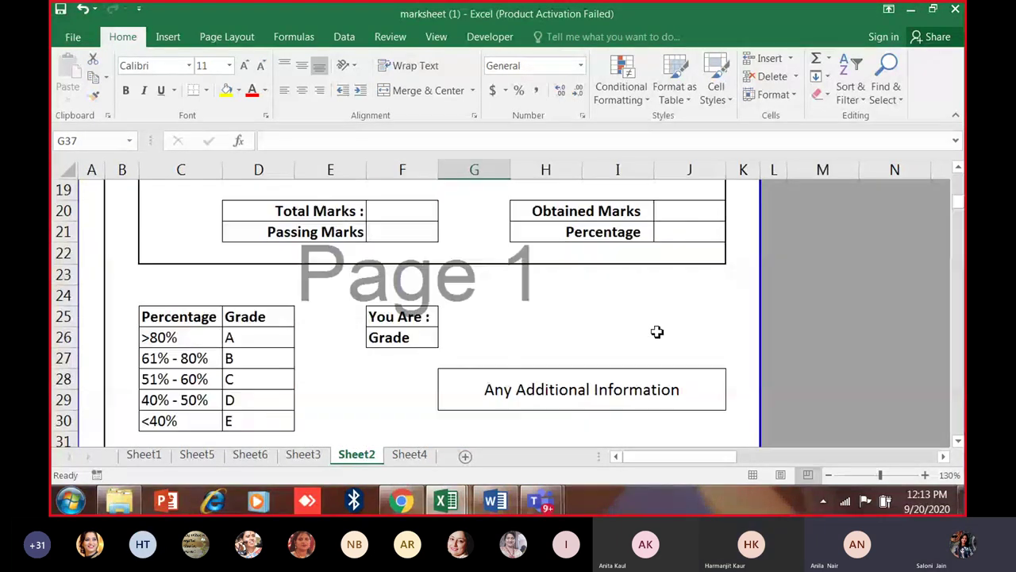
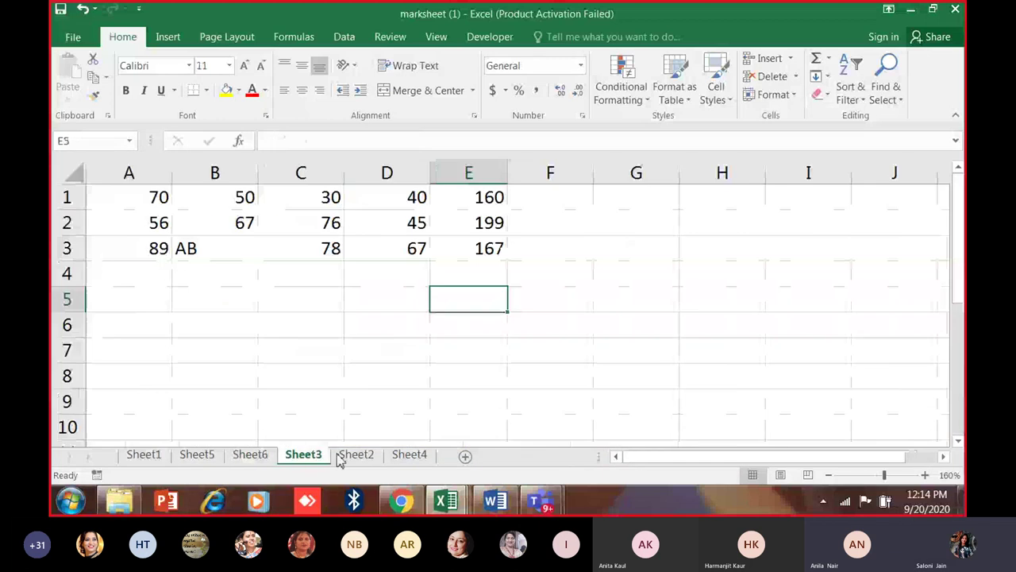
Check Sheet4, return to the Sheet2 marksheet and review its header, student details and subject marks table.
{"action": "left_click", "coordinate": [356, 455]}
{"action": "left_click", "coordinate": [410, 454]}
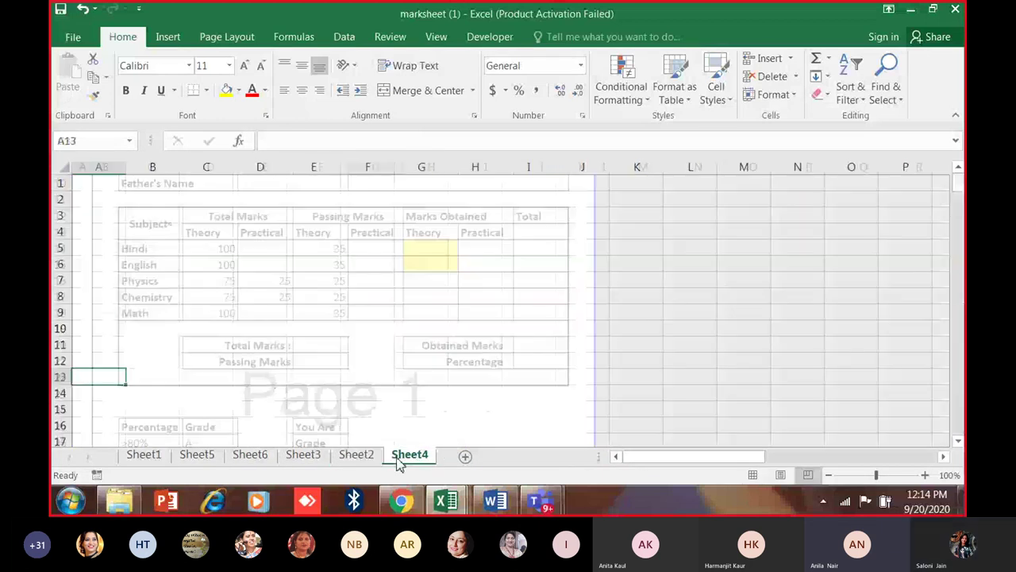
{"action": "left_click", "coordinate": [357, 454]}
{"action": "scroll", "coordinate": [374, 362], "scroll_direction": "up", "scroll_amount": 2}
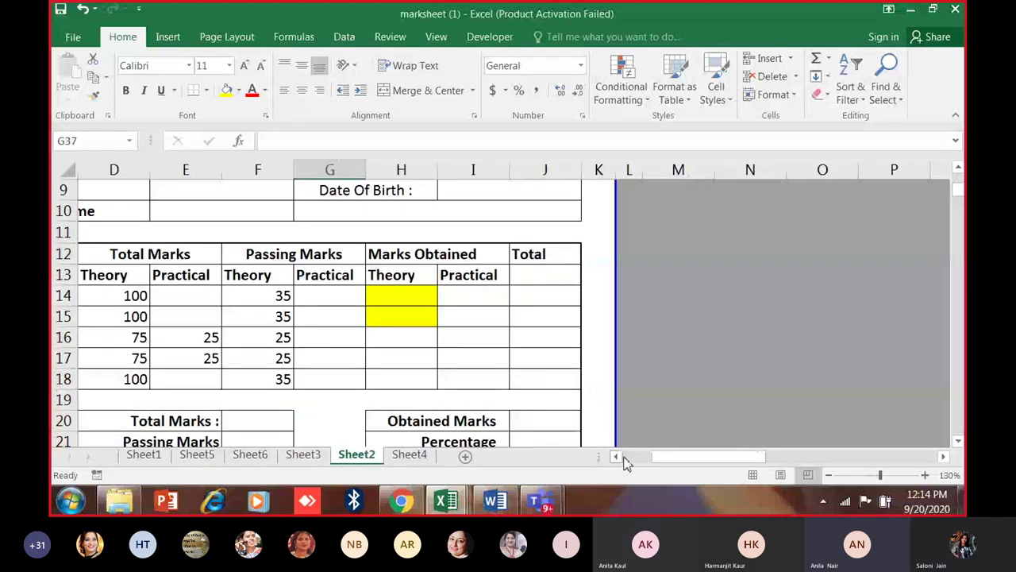
{"action": "left_click_drag", "start_coordinate": [660, 457], "coordinate": [640, 457]}
{"action": "scroll", "coordinate": [553, 405], "scroll_direction": "up", "scroll_amount": 3}
{"action": "scroll", "coordinate": [553, 405], "scroll_direction": "down", "scroll_amount": 1}
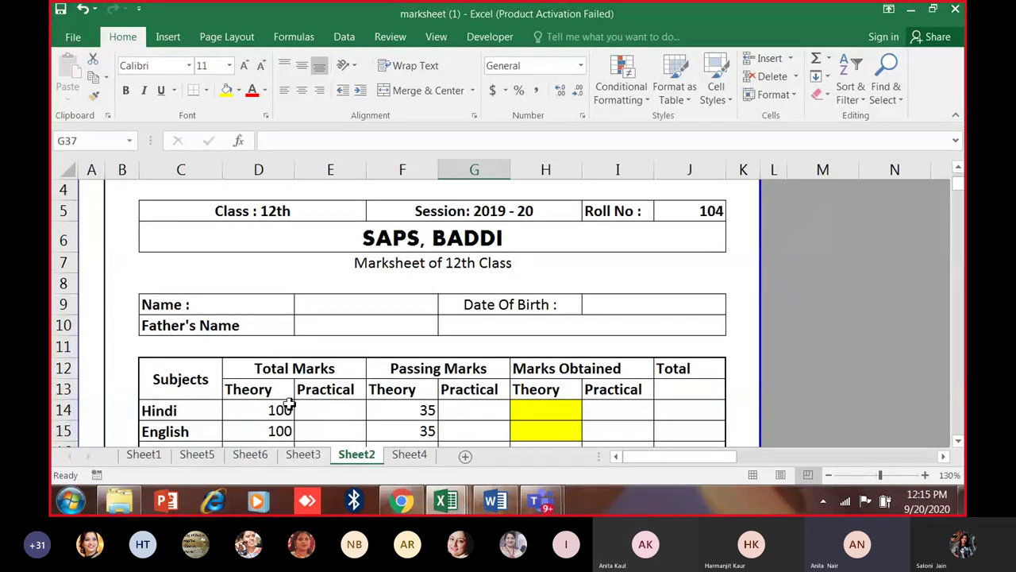
Check Sheet3 and return to the top of the 12th class marksheet on Sheet2.
{"action": "left_click", "coordinate": [326, 460]}
{"action": "left_click", "coordinate": [357, 459]}
{"action": "scroll", "coordinate": [442, 309], "scroll_direction": "up", "scroll_amount": 1}
{"action": "scroll", "coordinate": [446, 304], "scroll_direction": "down", "scroll_amount": 1}
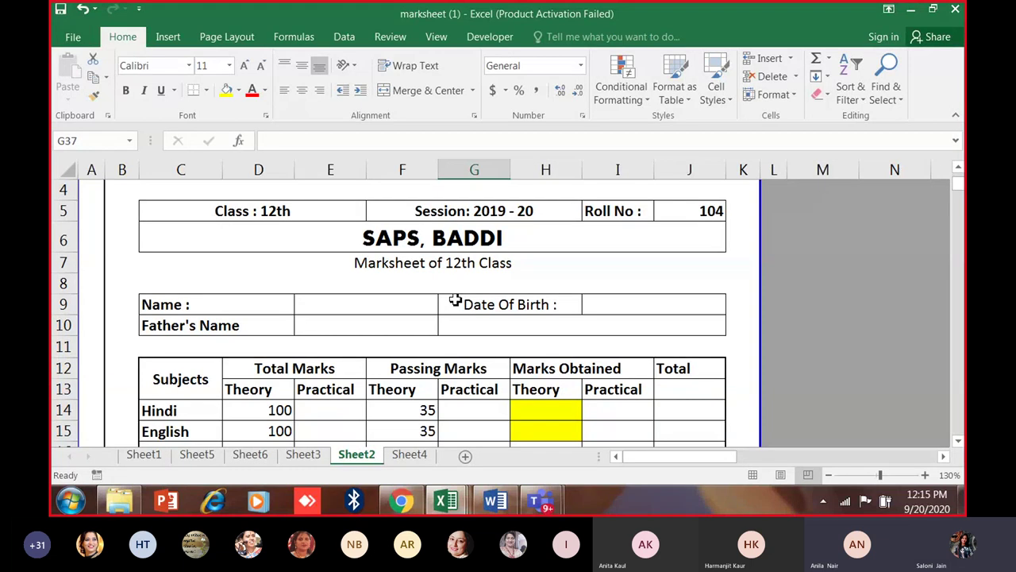
{"action": "left_click", "coordinate": [302, 454]}
{"action": "left_click", "coordinate": [356, 454]}
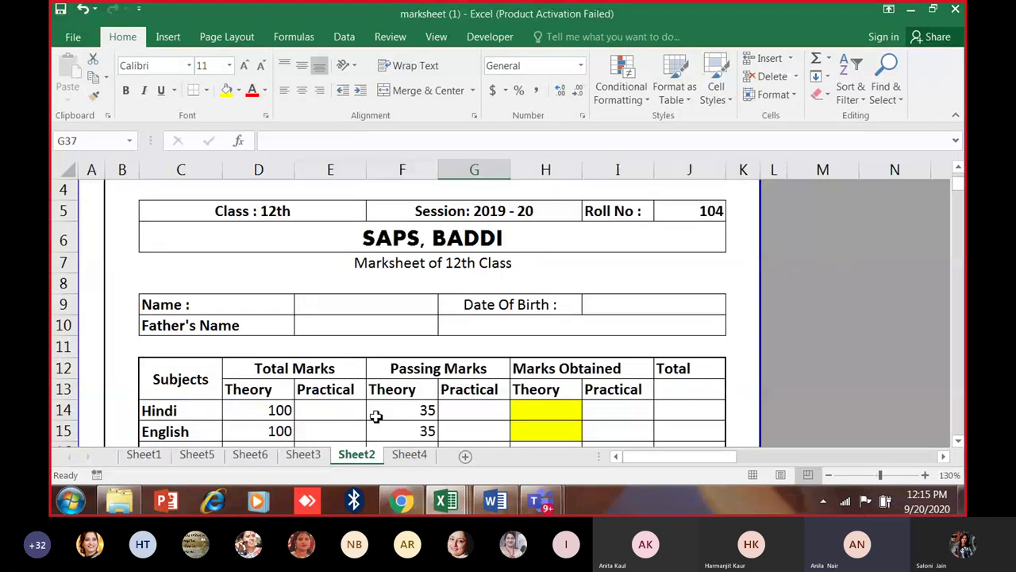
{"action": "scroll", "coordinate": [450, 294], "scroll_direction": "up", "scroll_amount": 1}
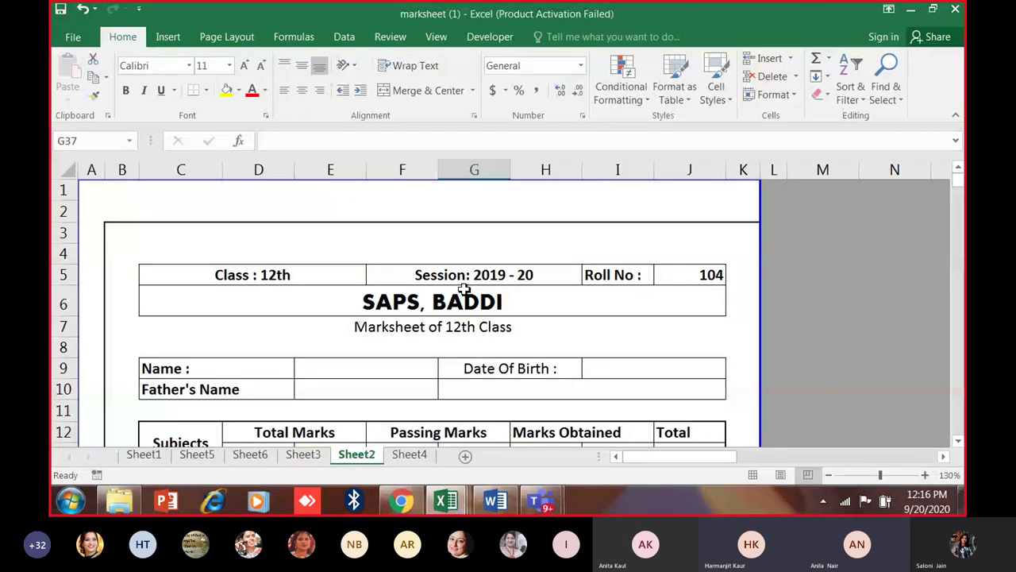
{"action": "scroll", "coordinate": [549, 222], "scroll_direction": "up", "scroll_amount": 1}
Examine the whole marksheet page at a reduced zoom, covering subject marks, totals, grade table and additional information box.
{"action": "scroll", "coordinate": [491, 331], "scroll_direction": "down", "scroll_amount": 2}
{"action": "scroll", "coordinate": [492, 332], "scroll_direction": "down", "scroll_amount": 2}
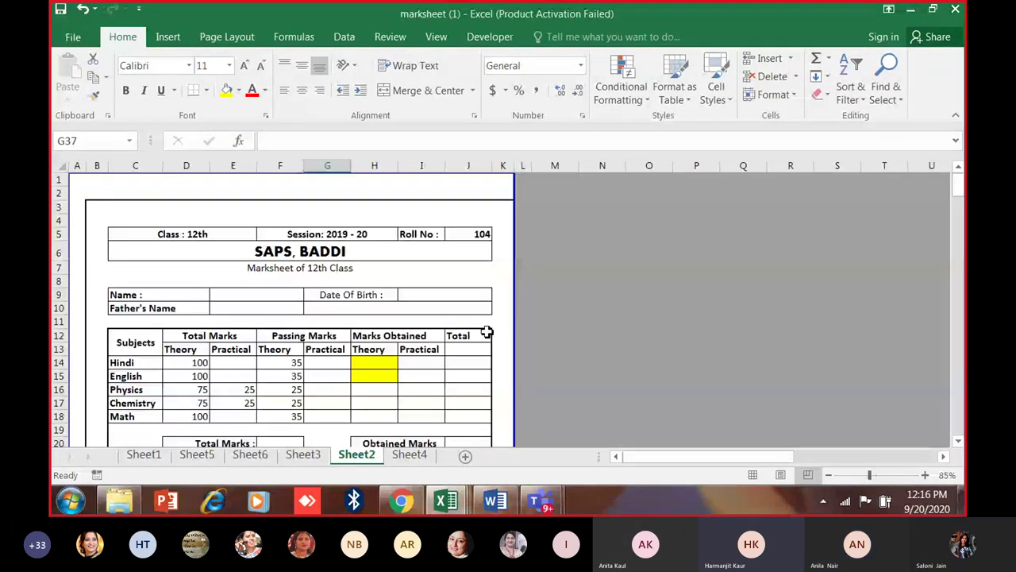
{"action": "scroll", "coordinate": [388, 373], "scroll_direction": "down", "scroll_amount": 2}
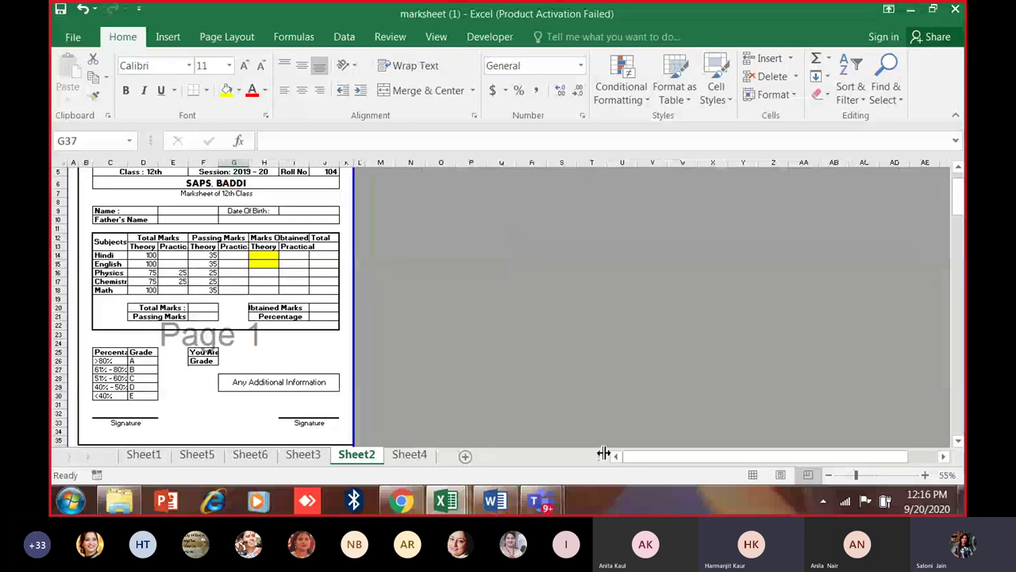
{"action": "scroll", "coordinate": [628, 462], "scroll_direction": "up", "scroll_amount": 1}
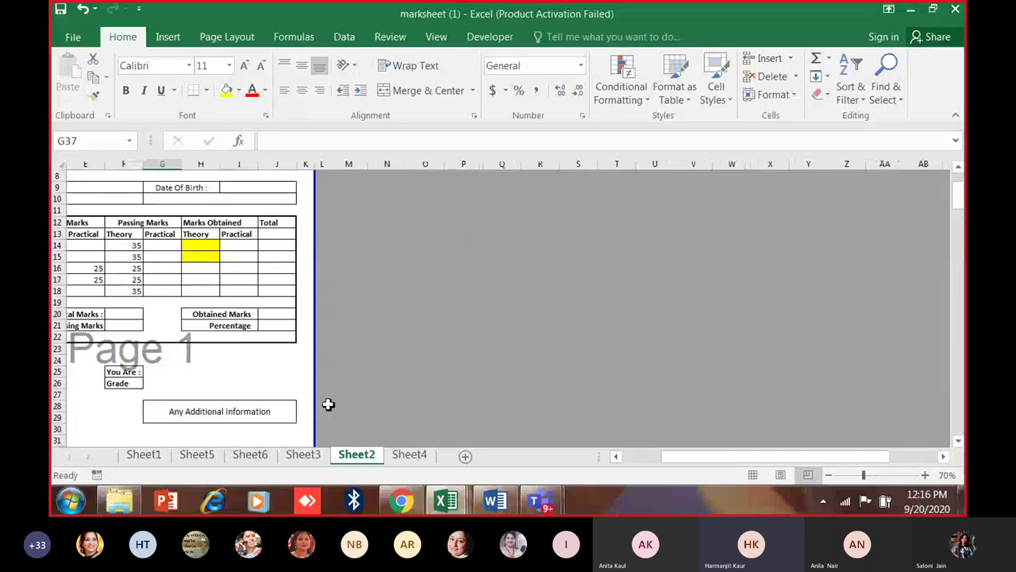
{"action": "left_click", "coordinate": [616, 456]}
{"action": "left_click", "coordinate": [616, 457]}
{"action": "left_click", "coordinate": [616, 457]}
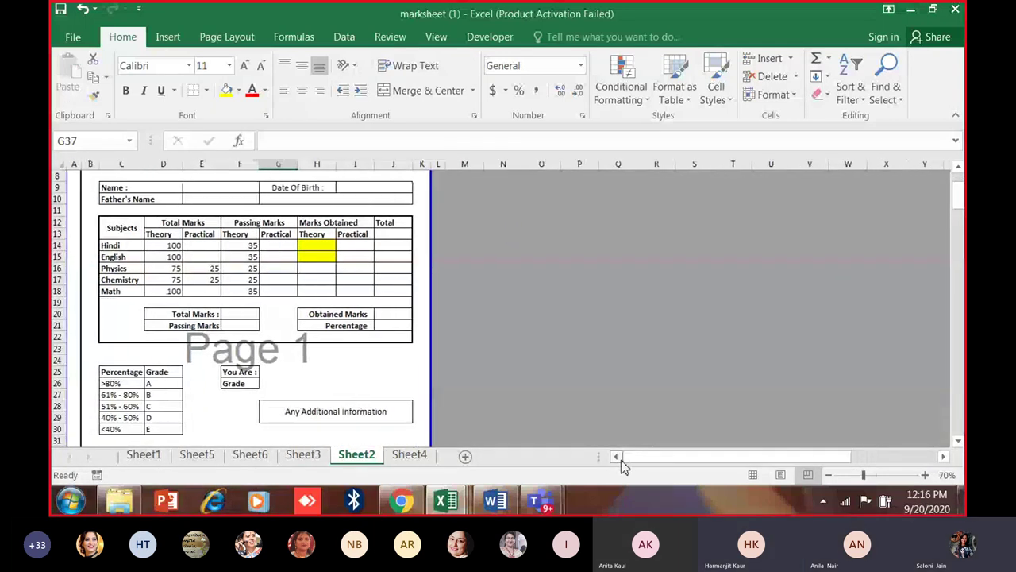
{"action": "scroll", "coordinate": [168, 304], "scroll_direction": "up", "scroll_amount": 2}
{"action": "left_click_drag", "start_coordinate": [717, 459], "coordinate": [631, 459]}
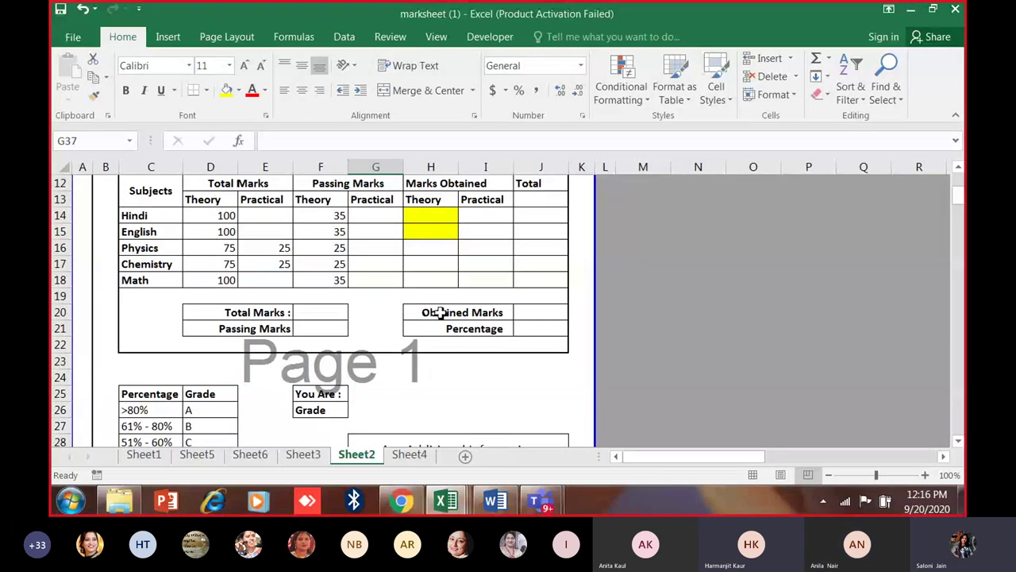
{"action": "scroll", "coordinate": [453, 302], "scroll_direction": "up", "scroll_amount": 3}
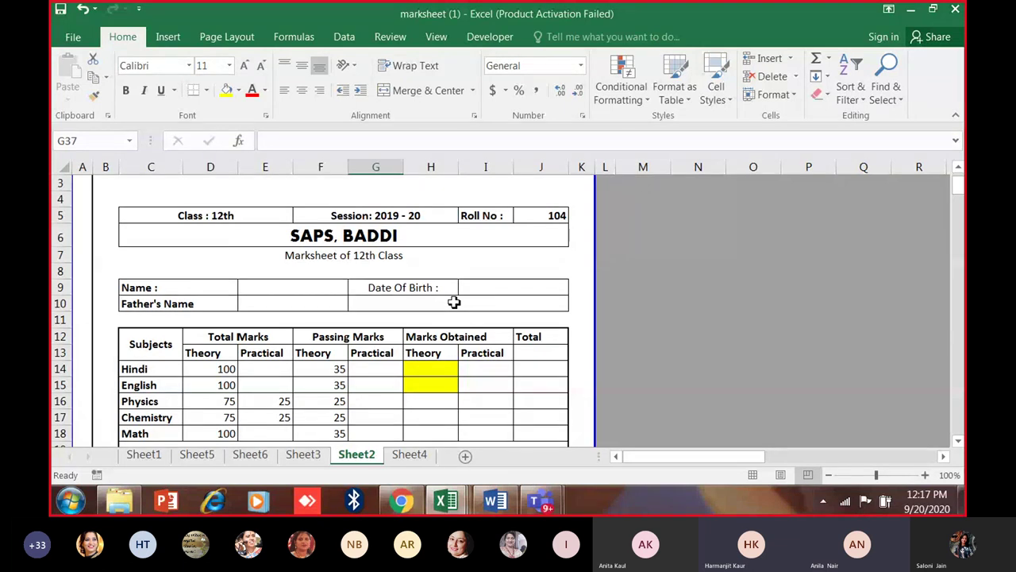
Review the marksheet's student details and the total, passing and obtained marks columns for each subject.
{"action": "scroll", "coordinate": [457, 315], "scroll_direction": "down", "scroll_amount": 1}
{"action": "scroll", "coordinate": [356, 321], "scroll_direction": "down", "scroll_amount": 2}
{"action": "scroll", "coordinate": [356, 322], "scroll_direction": "up", "scroll_amount": 3}
{"action": "scroll", "coordinate": [356, 323], "scroll_direction": "up", "scroll_amount": 2, "text": "ctrl"}
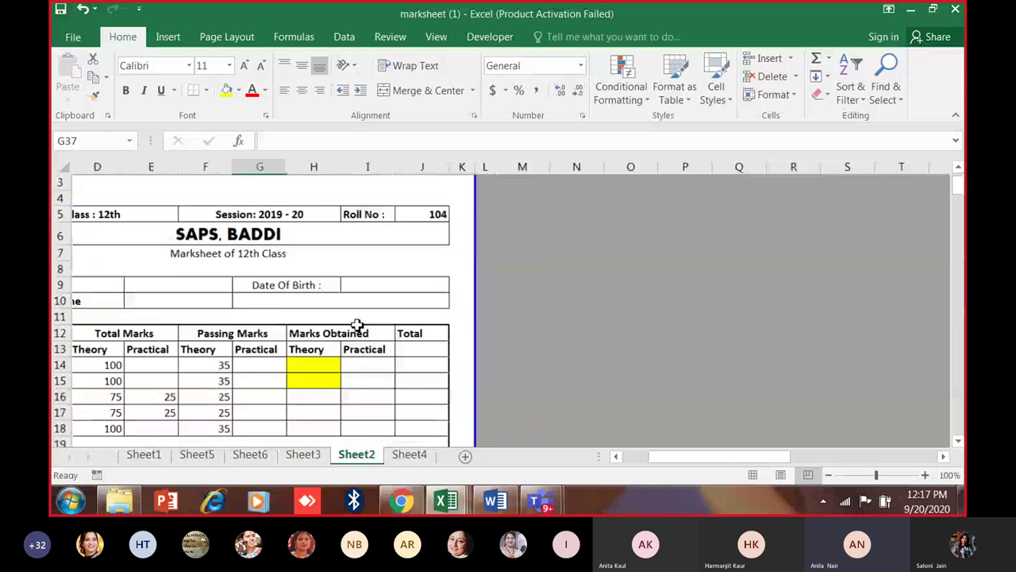
{"action": "scroll", "coordinate": [358, 325], "scroll_direction": "down", "scroll_amount": 1, "text": "ctrl"}
{"action": "left_click_drag", "start_coordinate": [660, 459], "coordinate": [634, 459]}
{"action": "scroll", "coordinate": [517, 408], "scroll_direction": "up", "scroll_amount": 1}
{"action": "scroll", "coordinate": [516, 409], "scroll_direction": "down", "scroll_amount": 5}
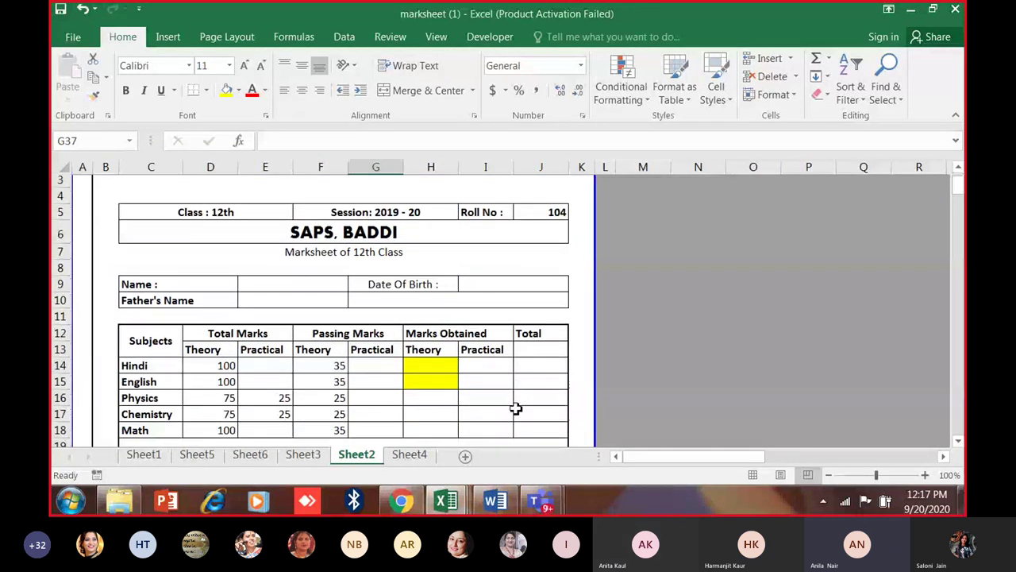
{"action": "scroll", "coordinate": [517, 409], "scroll_direction": "down", "scroll_amount": 3}
{"action": "scroll", "coordinate": [516, 408], "scroll_direction": "up", "scroll_amount": 7}
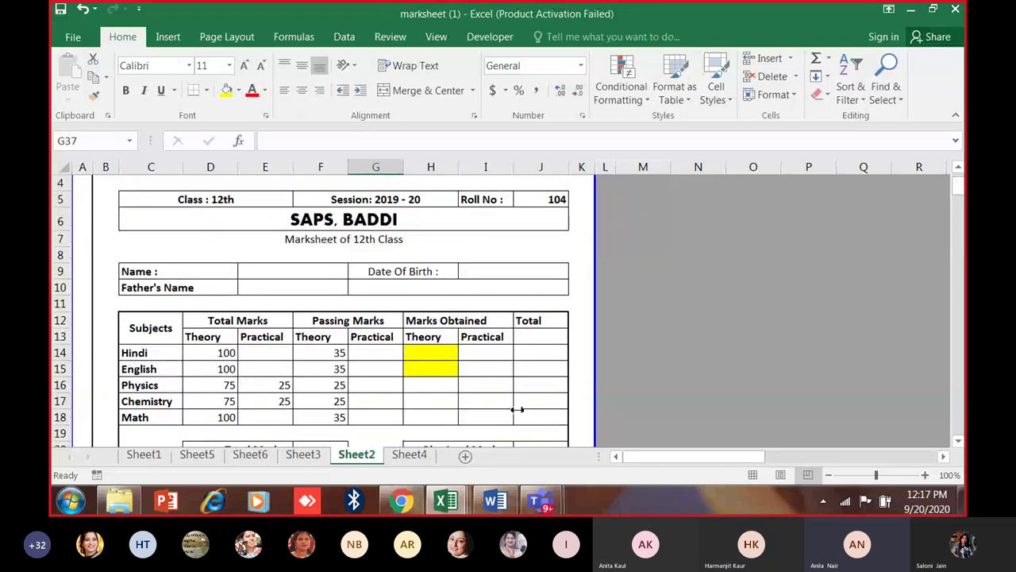
Look over the marksheet's totals, grade table and signature lines, and return to the header and student details.
{"action": "scroll", "coordinate": [517, 410], "scroll_direction": "down", "scroll_amount": 1, "text": "ctrl"}
{"action": "scroll", "coordinate": [627, 421], "scroll_direction": "down", "scroll_amount": 1}
{"action": "scroll", "coordinate": [558, 424], "scroll_direction": "down", "scroll_amount": 2}
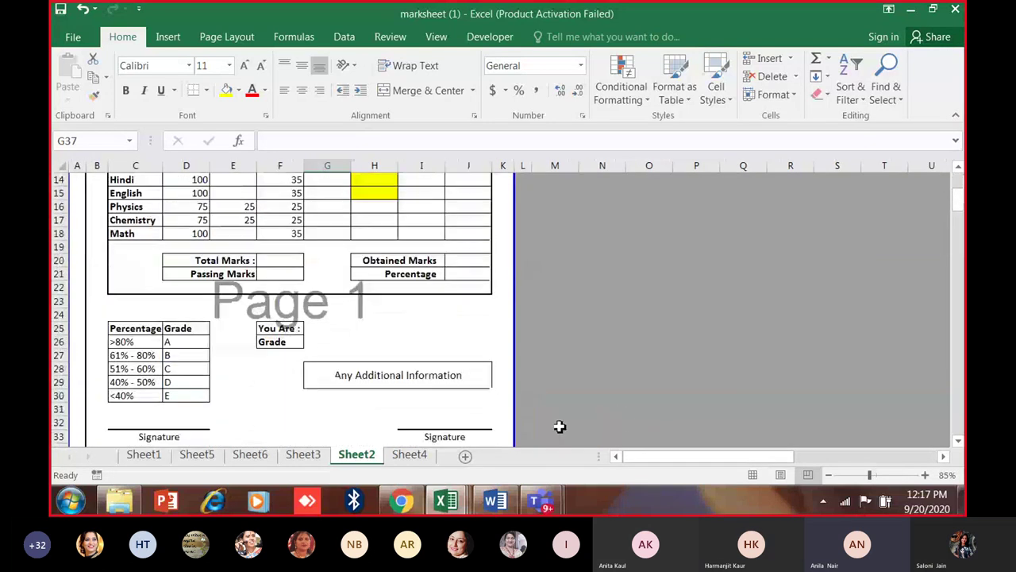
{"action": "scroll", "coordinate": [490, 429], "scroll_direction": "down", "scroll_amount": 1}
{"action": "scroll", "coordinate": [492, 432], "scroll_direction": "up", "scroll_amount": 4}
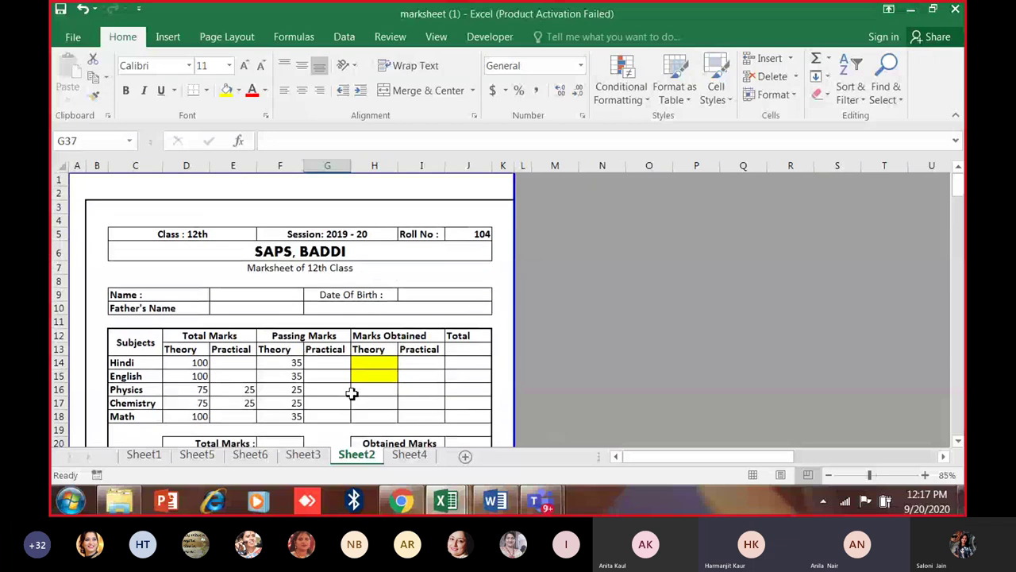
{"action": "scroll", "coordinate": [261, 370], "scroll_direction": "up", "scroll_amount": 2, "text": "ctrl"}
{"action": "left_click_drag", "start_coordinate": [688, 463], "coordinate": [639, 464]}
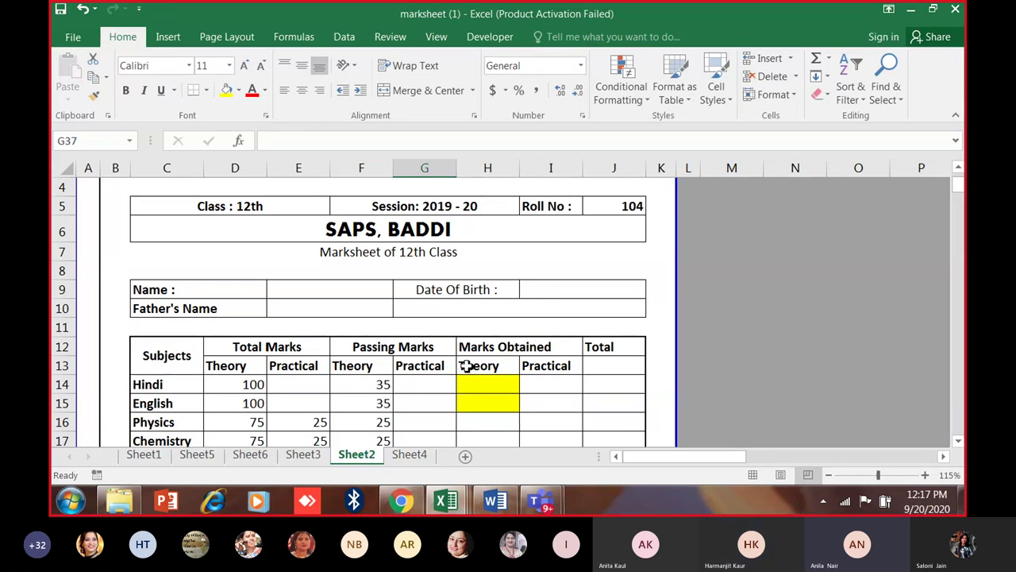
Examine the marksheet's lower sections again and return to the subject marks table with all its columns in view.
{"action": "scroll", "coordinate": [467, 366], "scroll_direction": "down", "scroll_amount": 1, "text": "ctrl"}
{"action": "scroll", "coordinate": [462, 370], "scroll_direction": "down", "scroll_amount": 5}
{"action": "scroll", "coordinate": [463, 377], "scroll_direction": "down", "scroll_amount": 1}
{"action": "scroll", "coordinate": [463, 377], "scroll_direction": "up", "scroll_amount": 5}
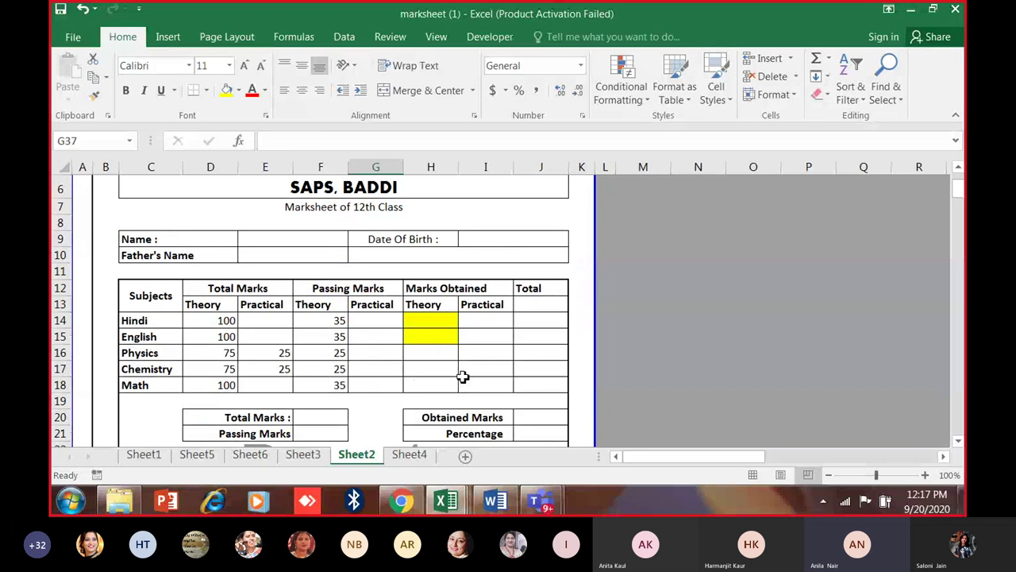
{"action": "scroll", "coordinate": [463, 377], "scroll_direction": "up", "scroll_amount": 1}
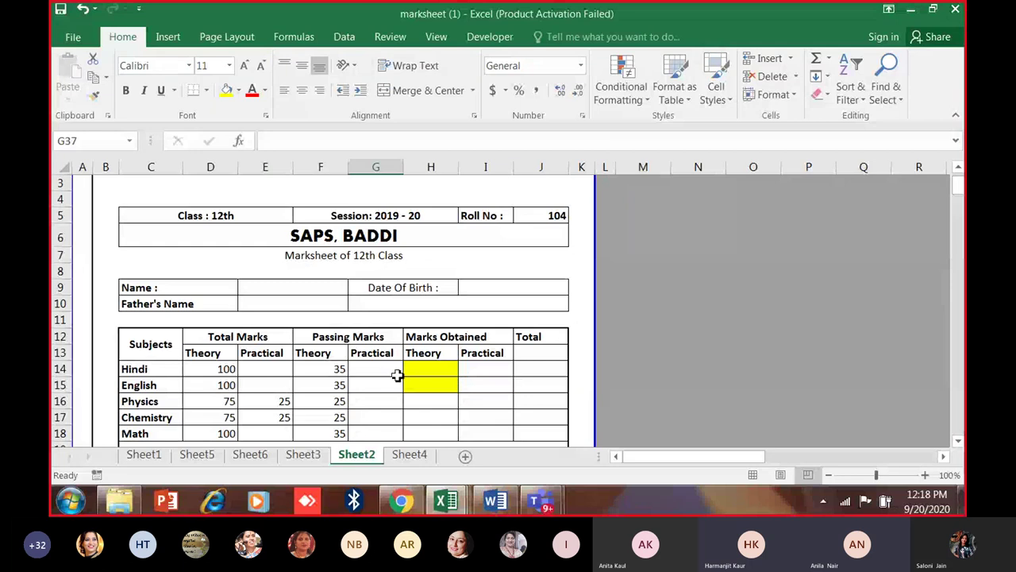
{"action": "scroll", "coordinate": [420, 367], "scroll_direction": "down", "scroll_amount": 2}
{"action": "scroll", "coordinate": [231, 382], "scroll_direction": "up", "scroll_amount": 2}
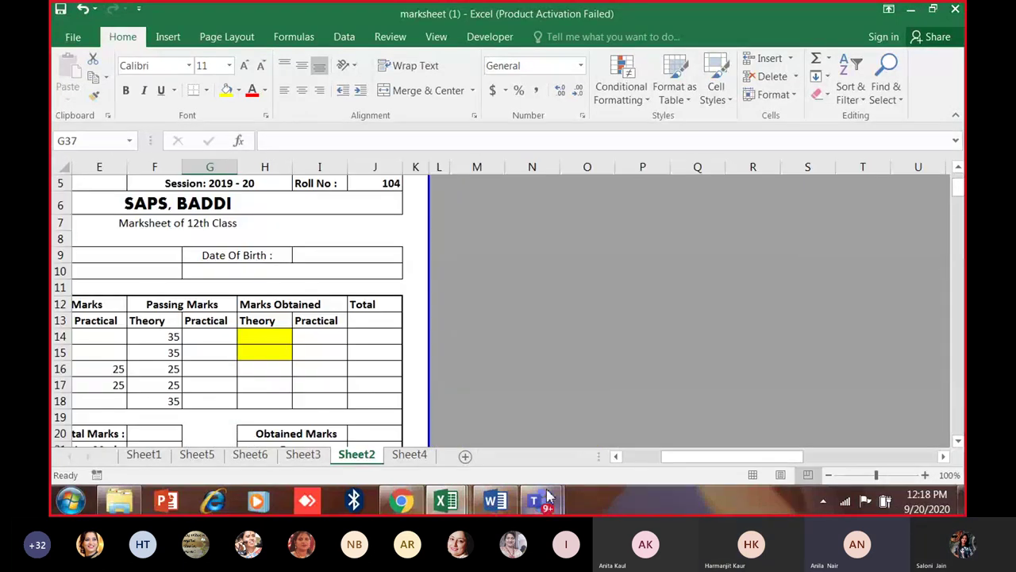
{"action": "left_click_drag", "start_coordinate": [705, 463], "coordinate": [676, 463]}
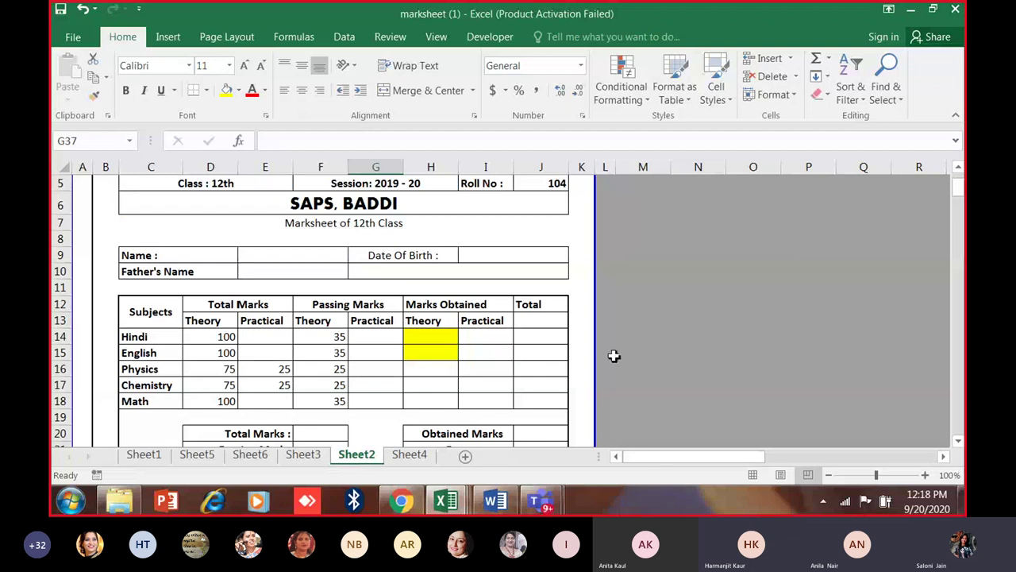
Select the roll number cell J5 and view the marksheet from its header to the totals block.
{"action": "left_click", "coordinate": [557, 183]}
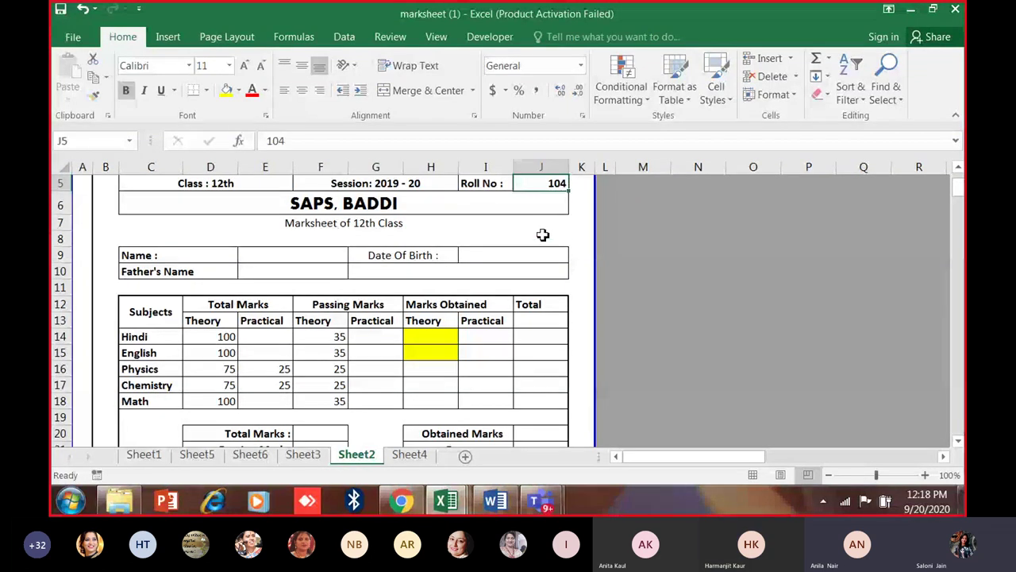
{"action": "key", "text": "alt+w"}
{"action": "key", "text": "i"}
{"action": "scroll", "coordinate": [537, 235], "scroll_direction": "down", "scroll_amount": 2}
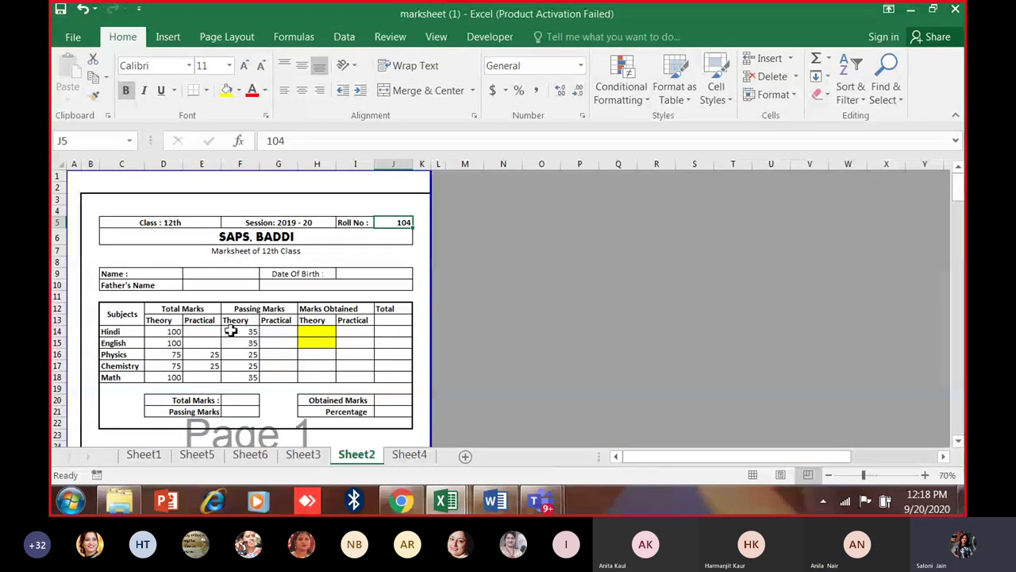
Inspect the marksheet's print preview at actual size and return to the worksheet.
{"action": "key", "text": "ctrl+p"}
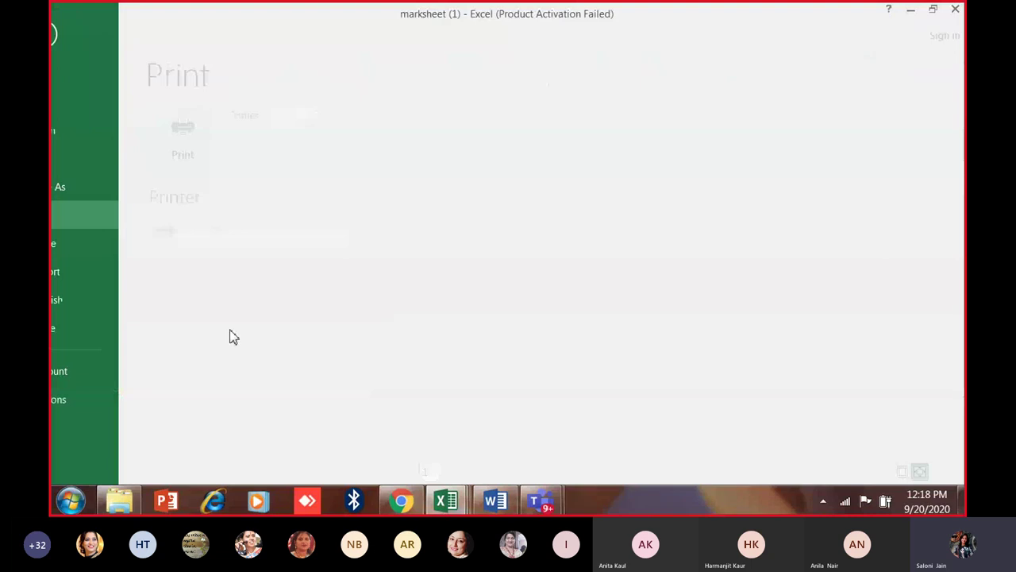
{"action": "left_click", "coordinate": [729, 246]}
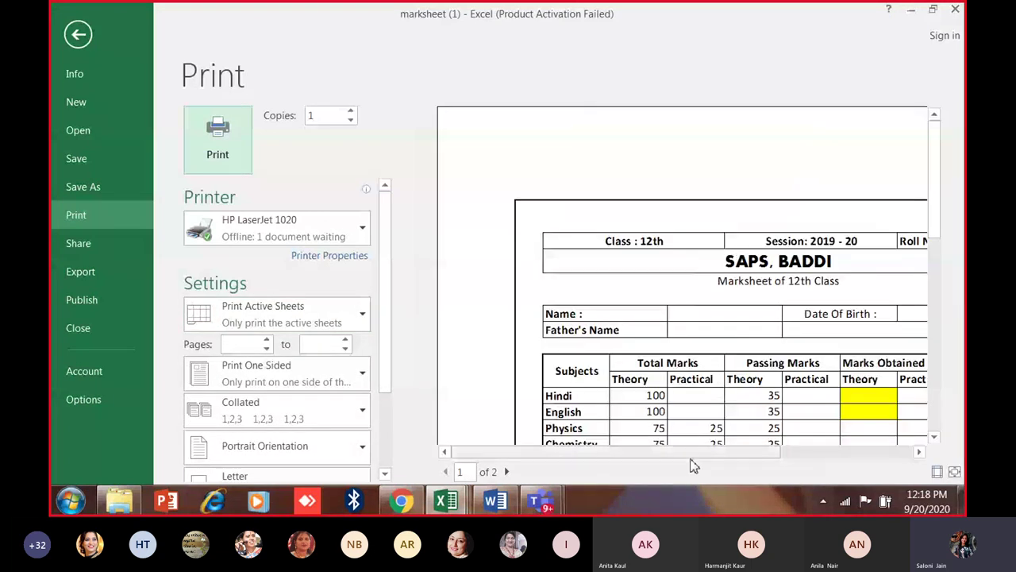
{"action": "left_click", "coordinate": [862, 451]}
{"action": "left_click", "coordinate": [70, 38]}
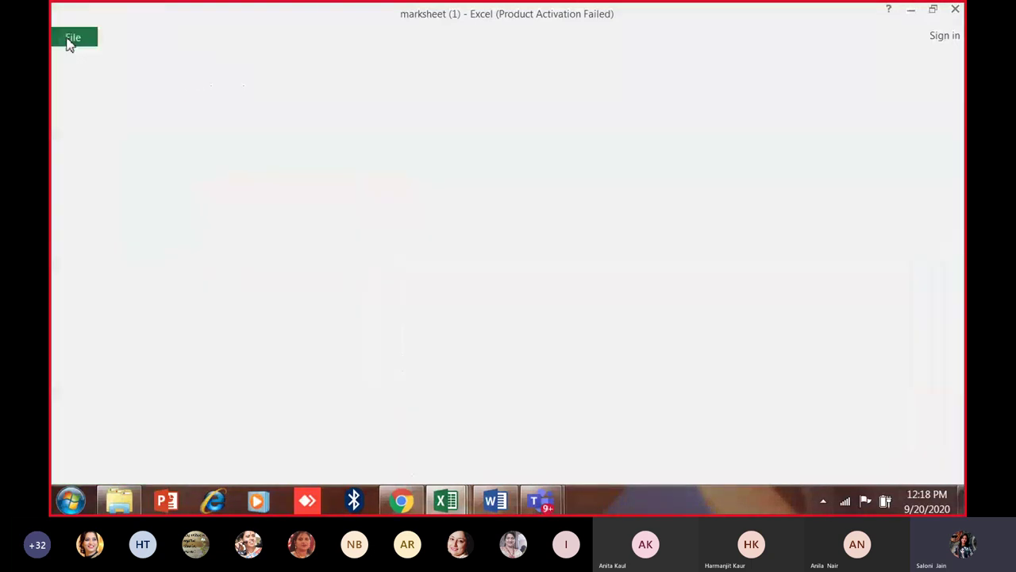
{"action": "left_click", "coordinate": [401, 222]}
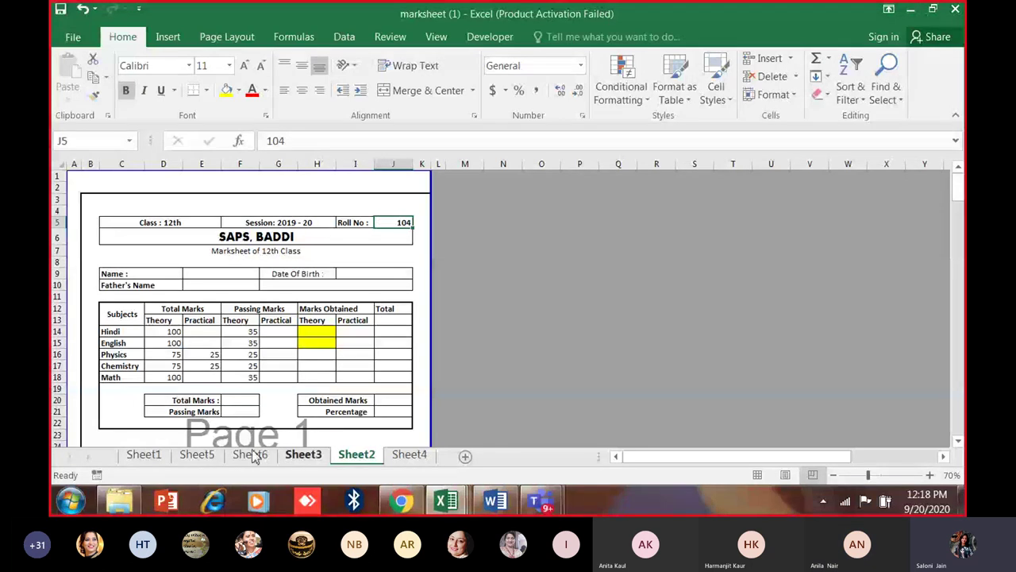
Check Sheet1 and return to the Sheet2 marksheet with its header and subject table in view.
{"action": "left_click", "coordinate": [143, 454]}
{"action": "left_click", "coordinate": [356, 454]}
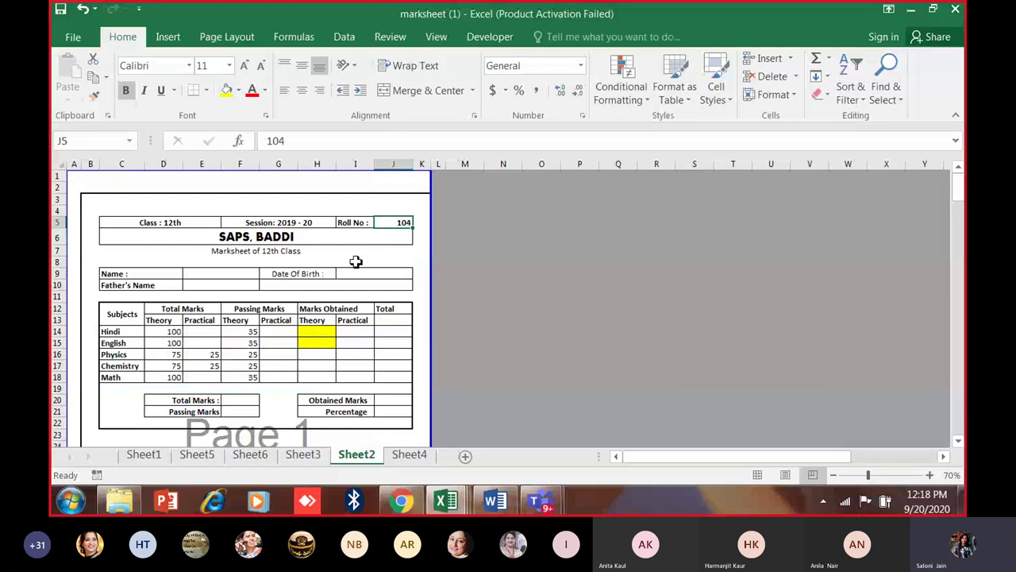
{"action": "scroll", "coordinate": [354, 259], "scroll_direction": "up", "scroll_amount": 2}
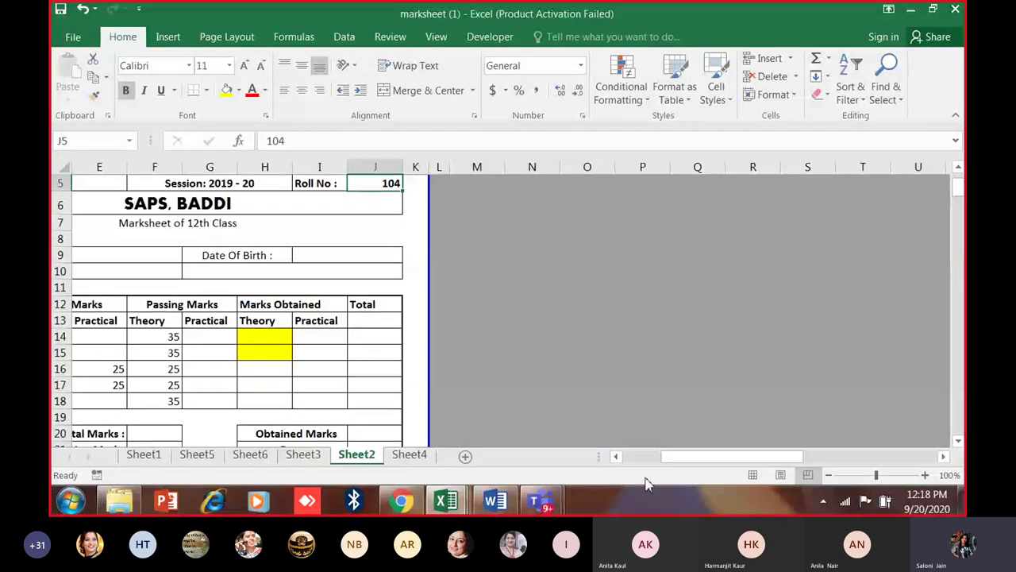
{"action": "left_click_drag", "start_coordinate": [687, 457], "coordinate": [659, 457]}
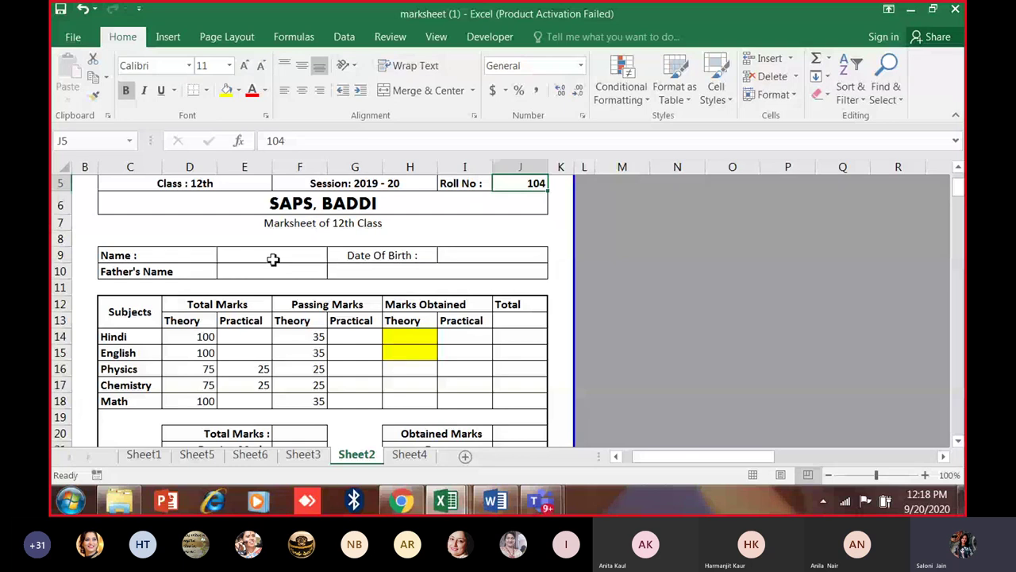
Review the marksheet's grade table, signature lines and totals block, and return to the top of the page.
{"action": "scroll", "coordinate": [302, 310], "scroll_direction": "down", "scroll_amount": 6}
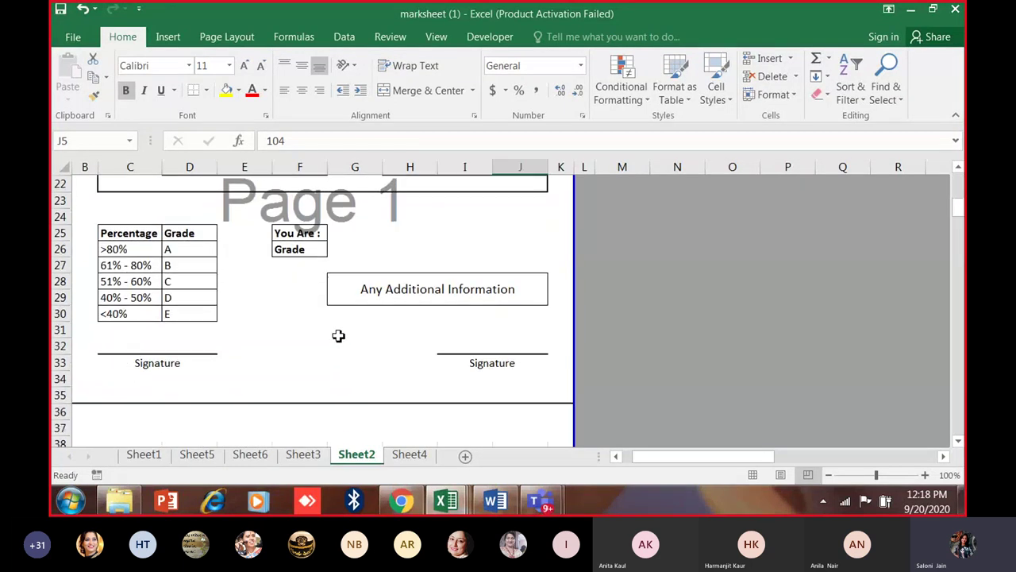
{"action": "scroll", "coordinate": [341, 334], "scroll_direction": "up", "scroll_amount": 4}
{"action": "scroll", "coordinate": [336, 312], "scroll_direction": "up", "scroll_amount": 3, "text": "ctrl"}
{"action": "scroll", "coordinate": [448, 409], "scroll_direction": "down", "scroll_amount": 3, "text": "ctrl"}
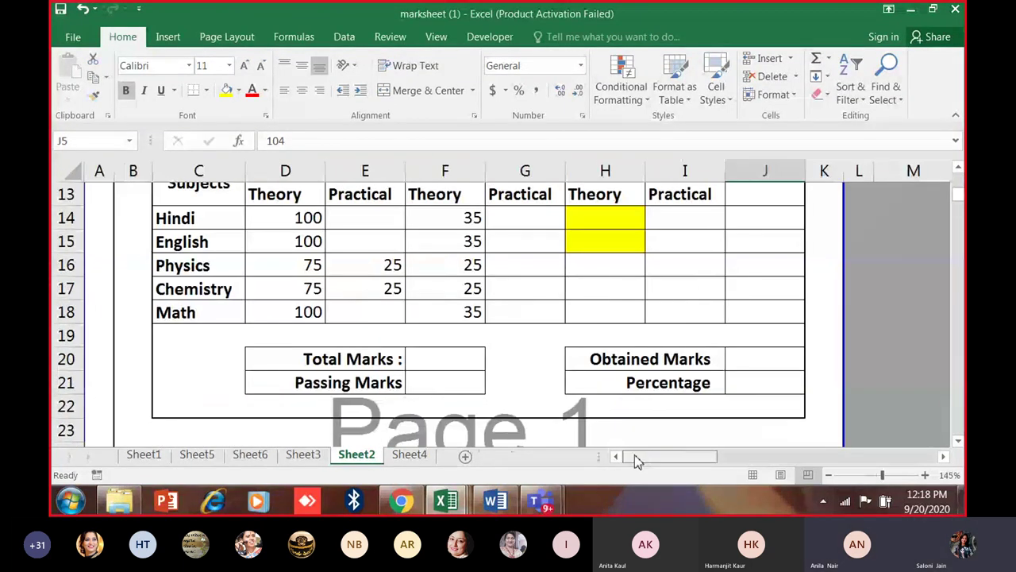
{"action": "scroll", "coordinate": [497, 281], "scroll_direction": "up", "scroll_amount": 3}
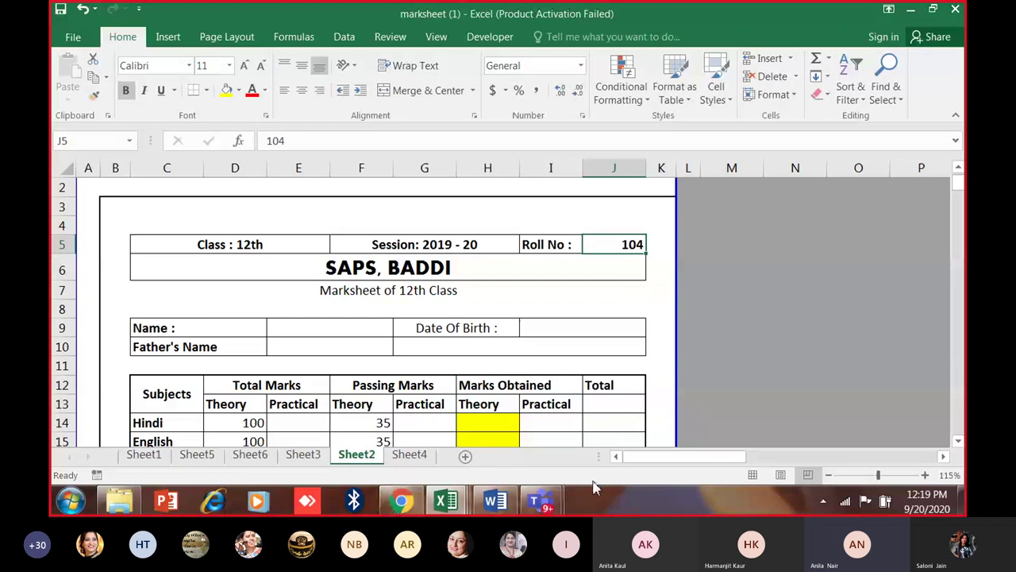
Switch to the Microsoft Teams meeting and check the meeting chat and the participants list.
{"action": "mouse_move", "coordinate": [542, 500]}
{"action": "left_click", "coordinate": [588, 412]}
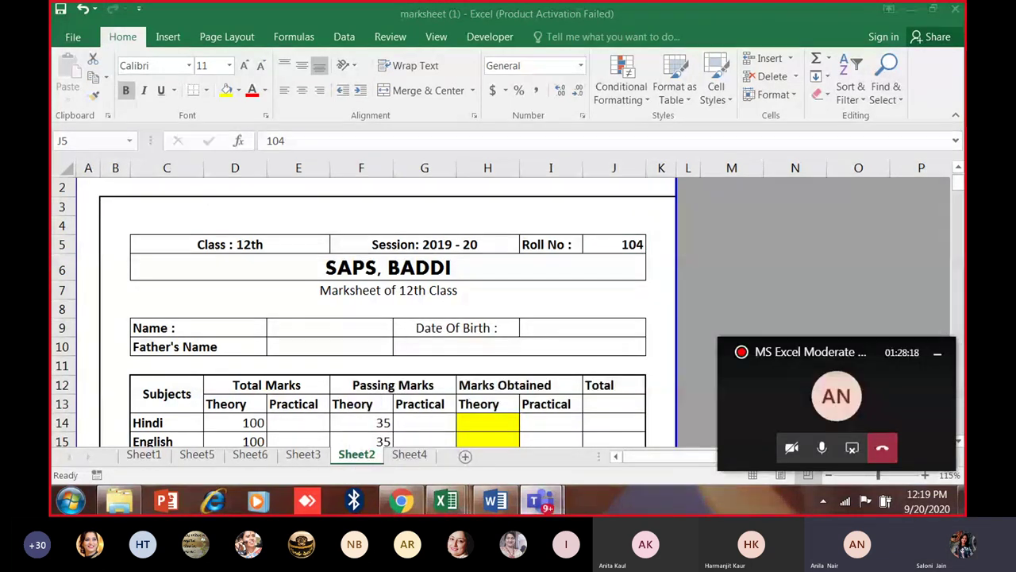
{"action": "left_click", "coordinate": [463, 440]}
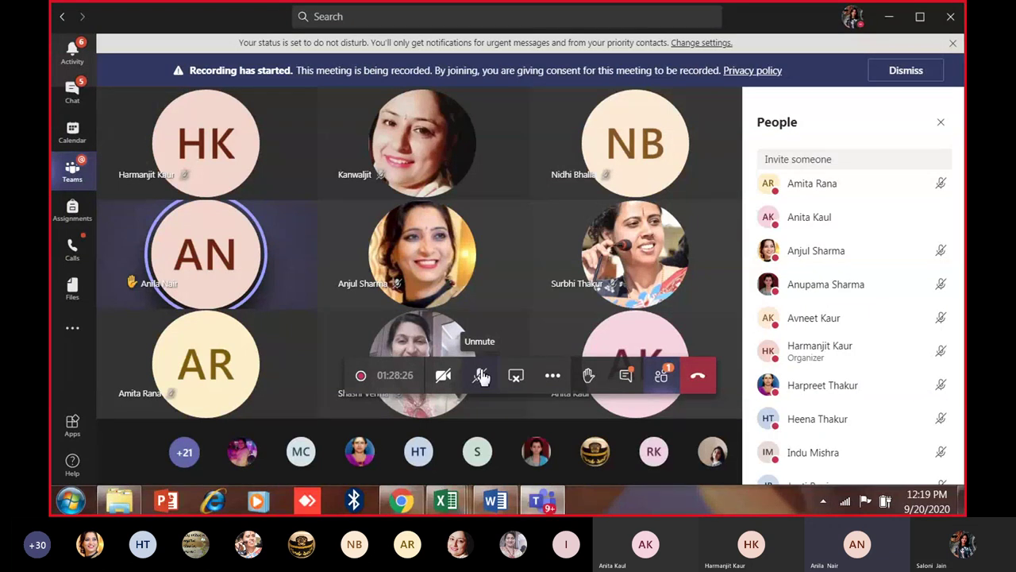
{"action": "left_click", "coordinate": [626, 377]}
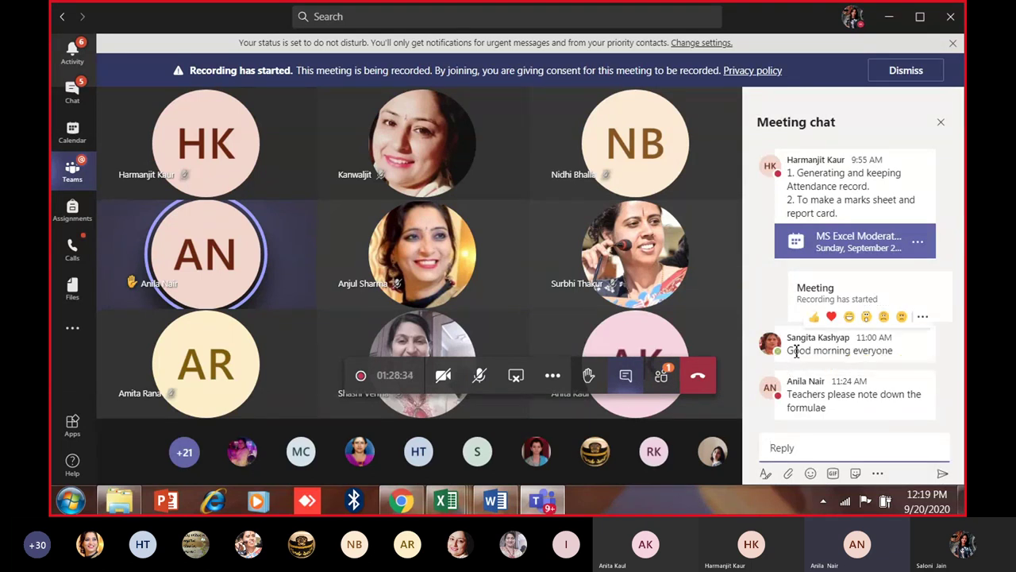
{"action": "left_click", "coordinate": [662, 378]}
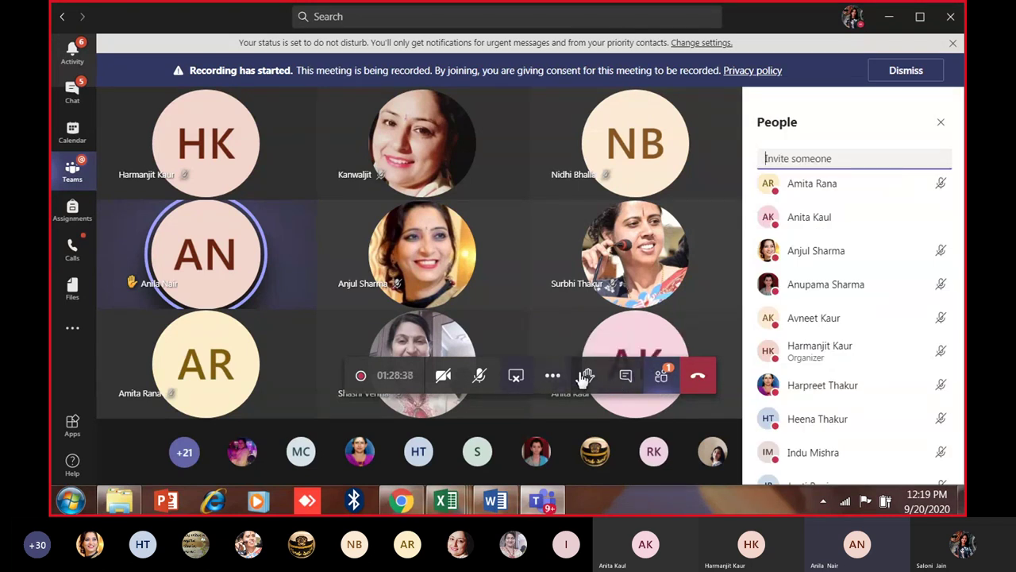
Stop sharing the screen in the Teams meeting.
{"action": "mouse_move", "coordinate": [604, 362]}
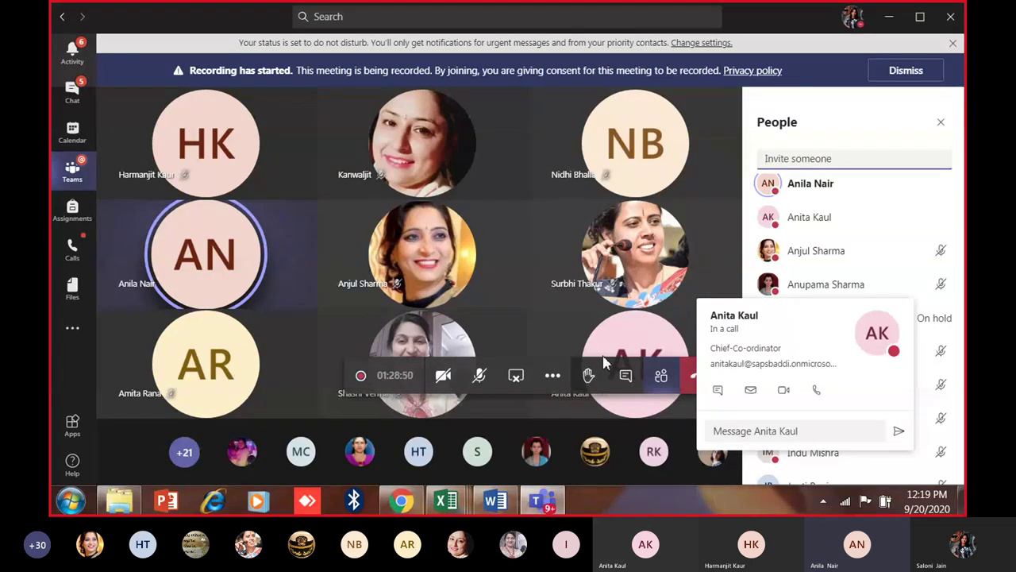
{"action": "left_click", "coordinate": [516, 379]}
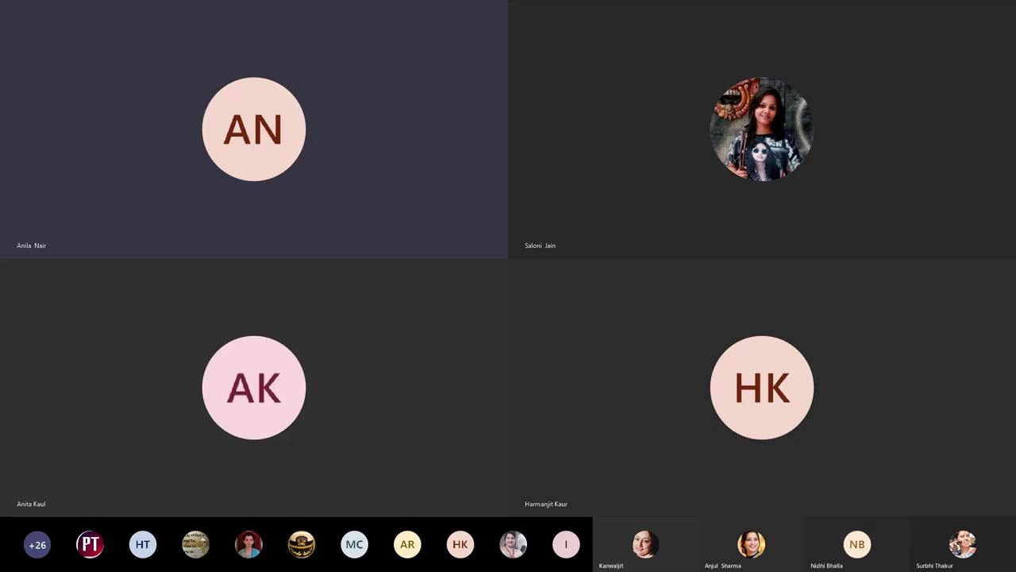